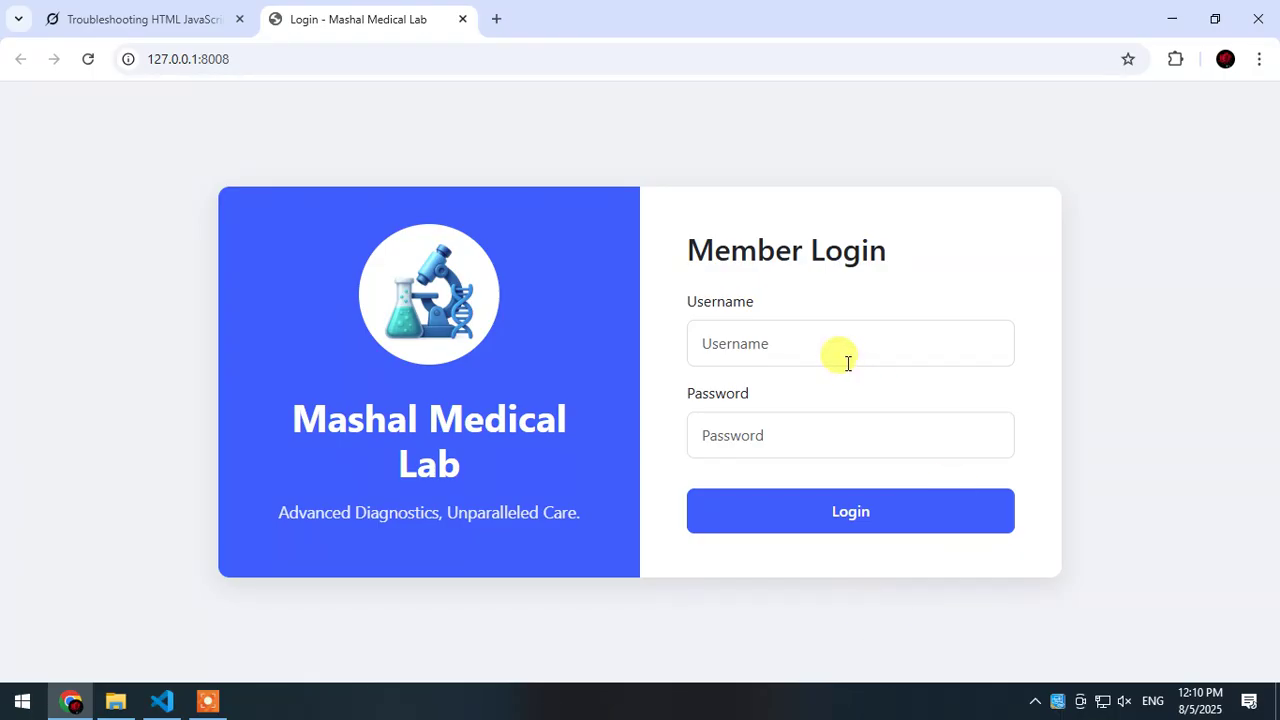
pyautogui.click(115, 700)
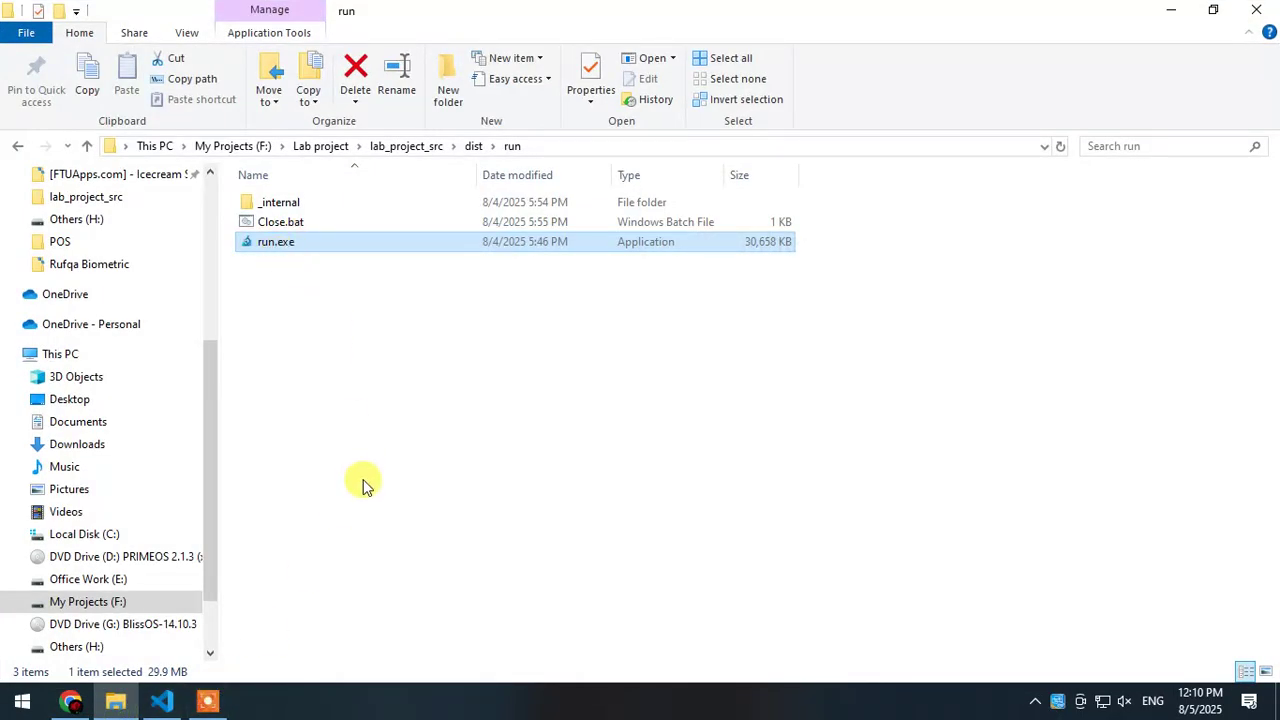
pyautogui.click(1171, 12)
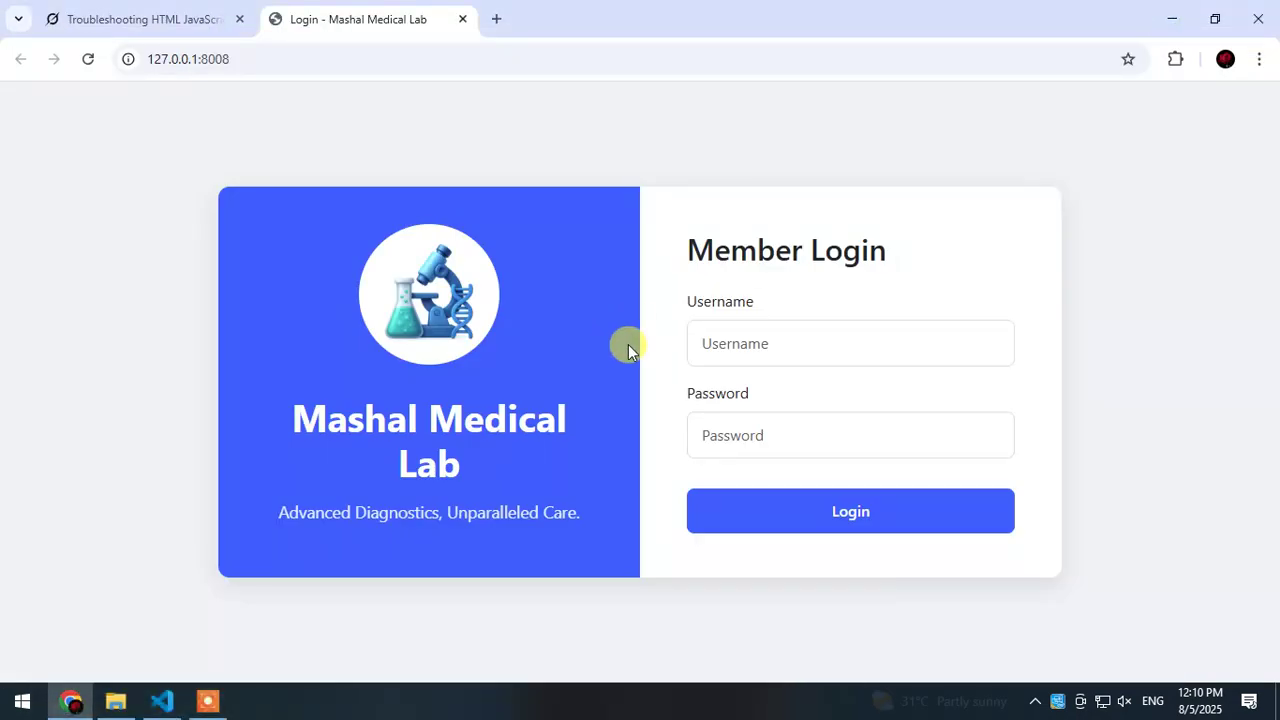
# Step: Log in with the username admin and the account password, and dismiss the browser's password-change notice
pyautogui.click(718, 347)
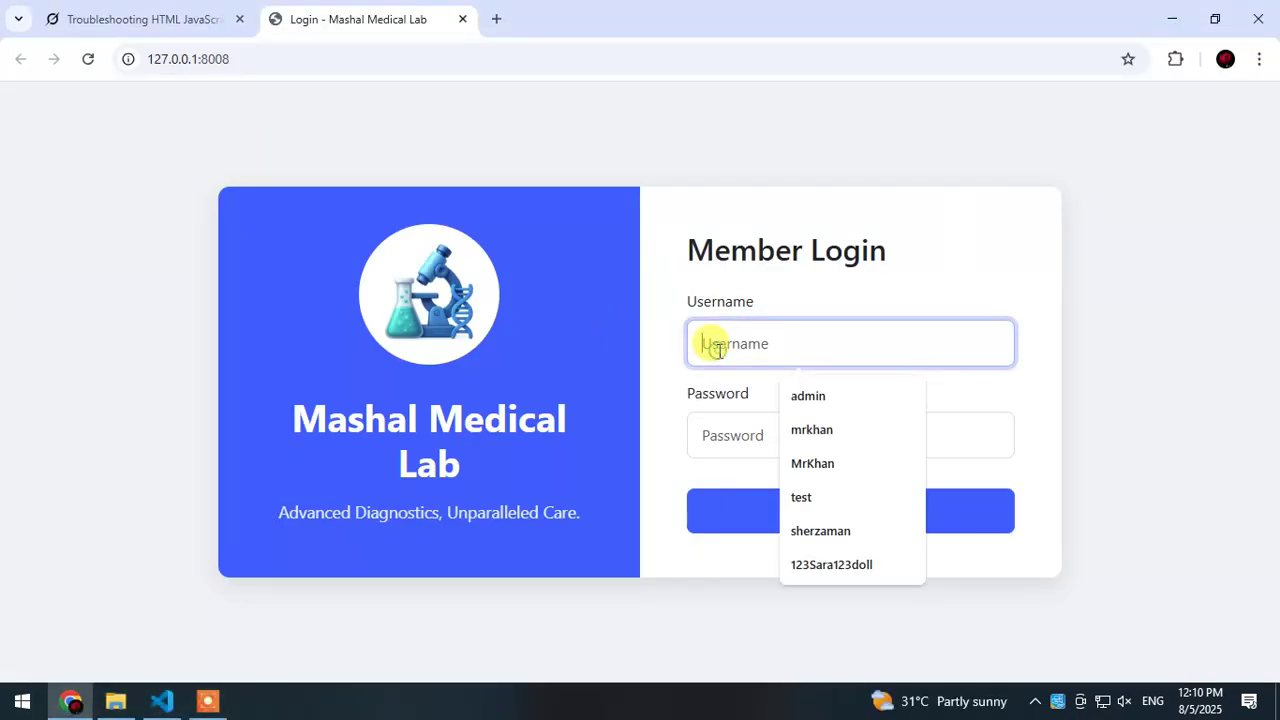
pyautogui.click(805, 396)
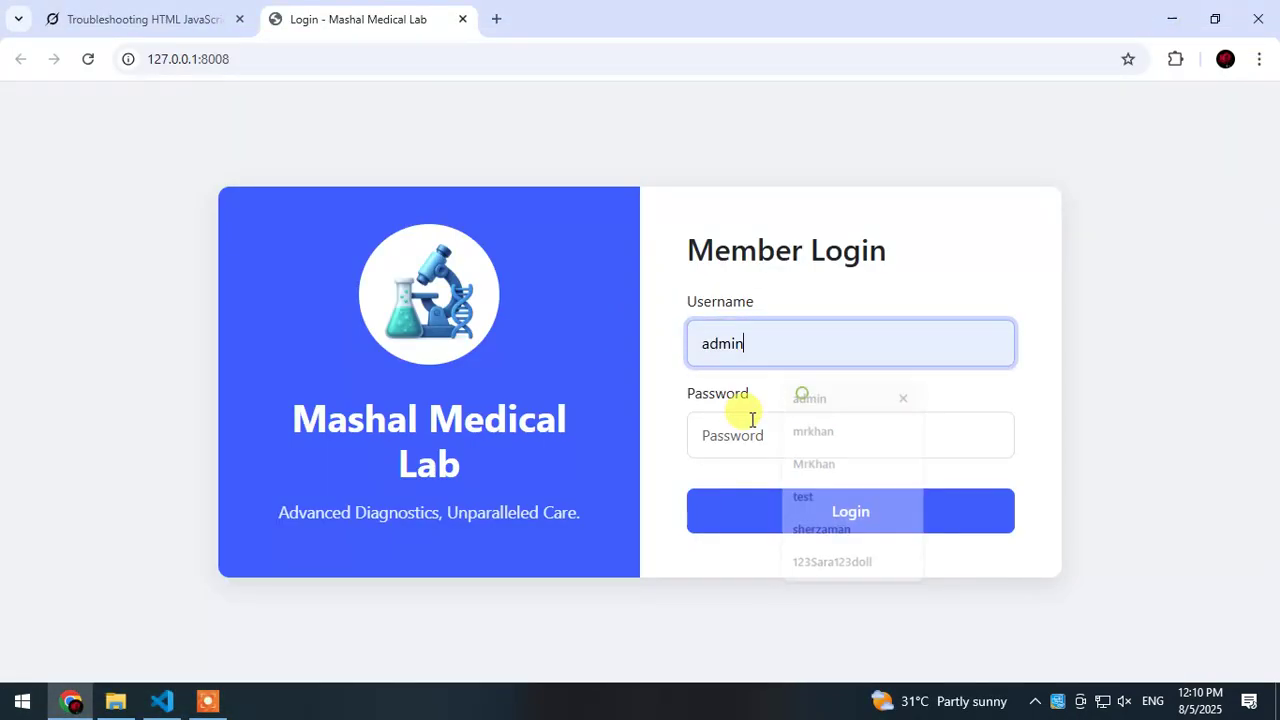
pyautogui.click(745, 433)
pyautogui.write('ad')
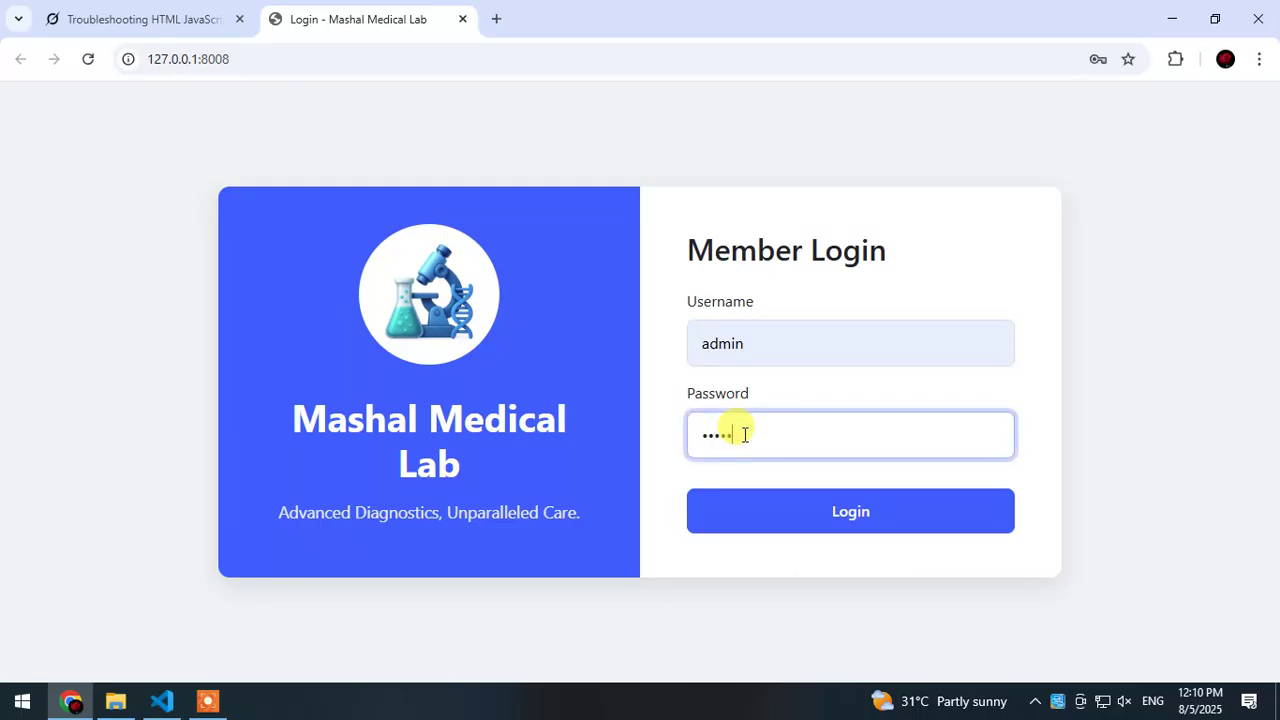
pyautogui.click(812, 531)
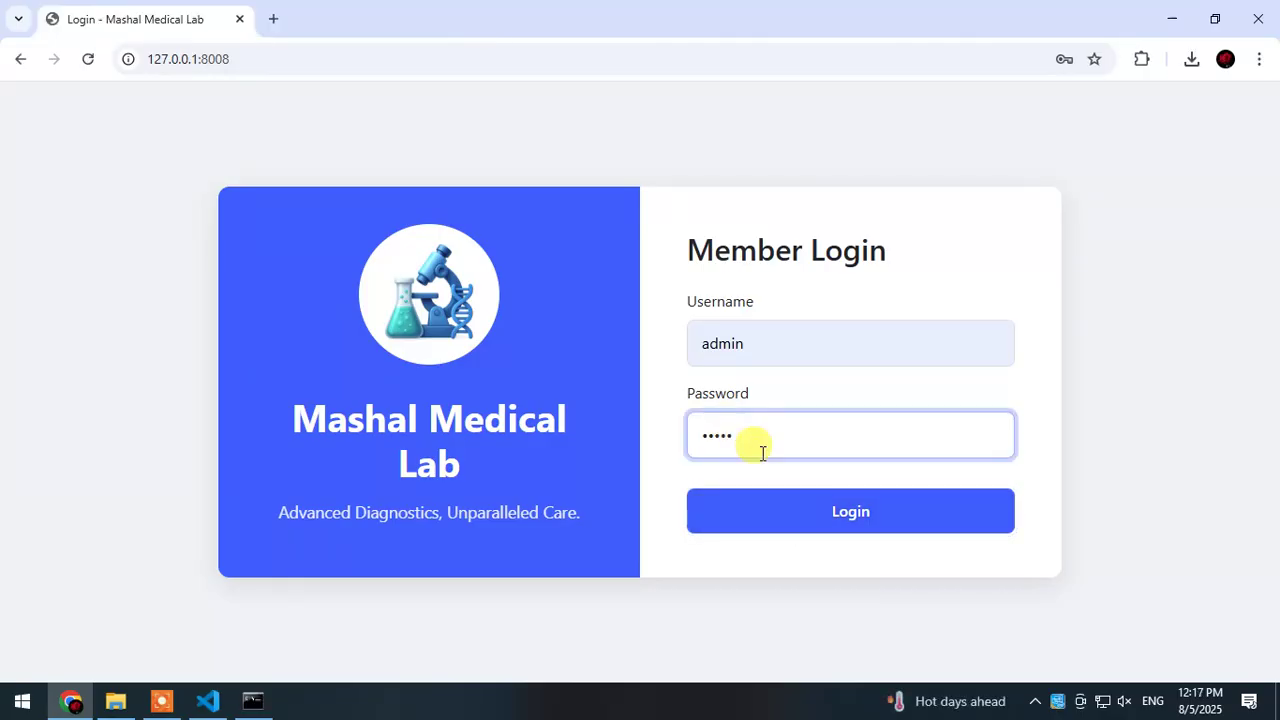
pyautogui.click(821, 515)
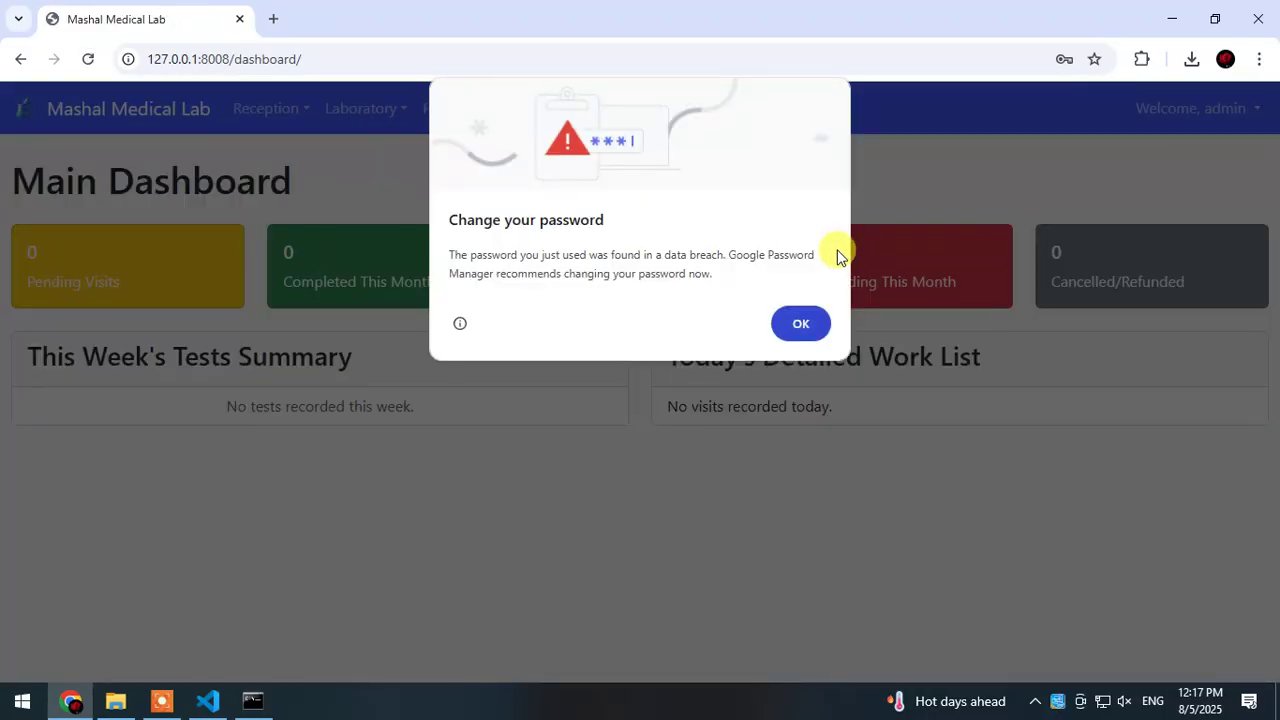
pyautogui.click(797, 318)
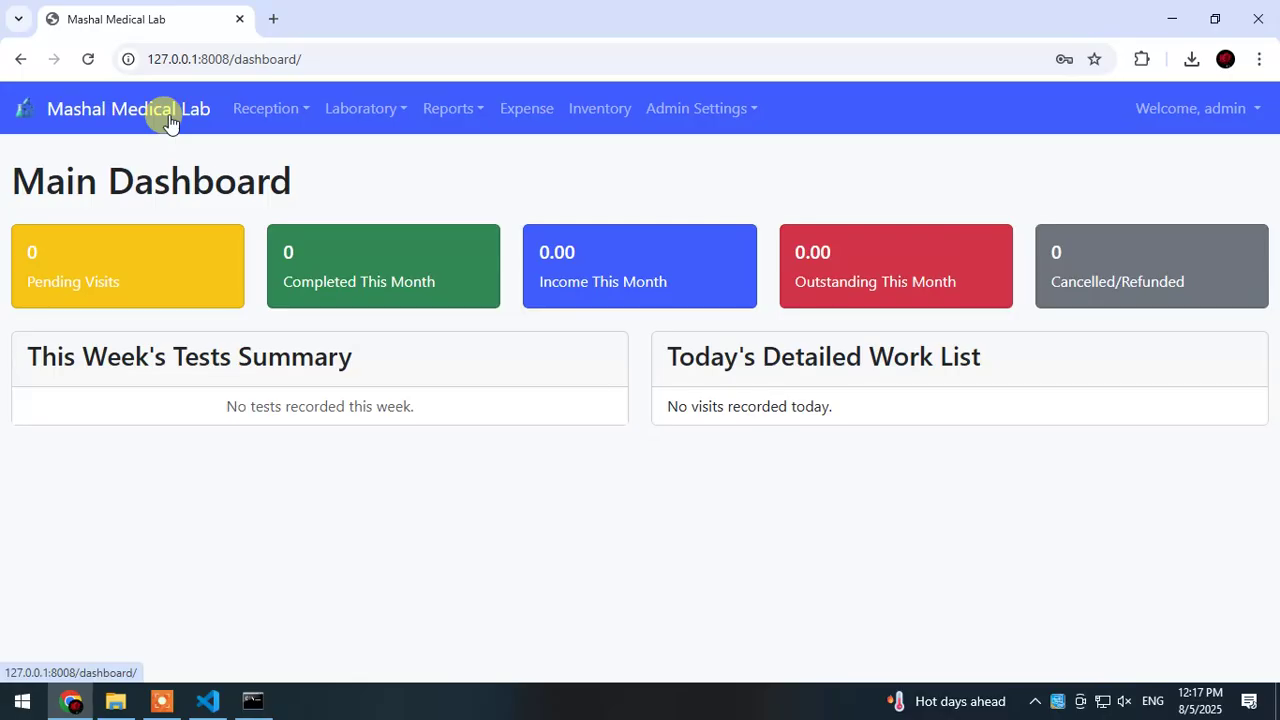
# Step: Go to Test Management in the admin settings and open the Draft List & Import dialog
pyautogui.click(700, 112)
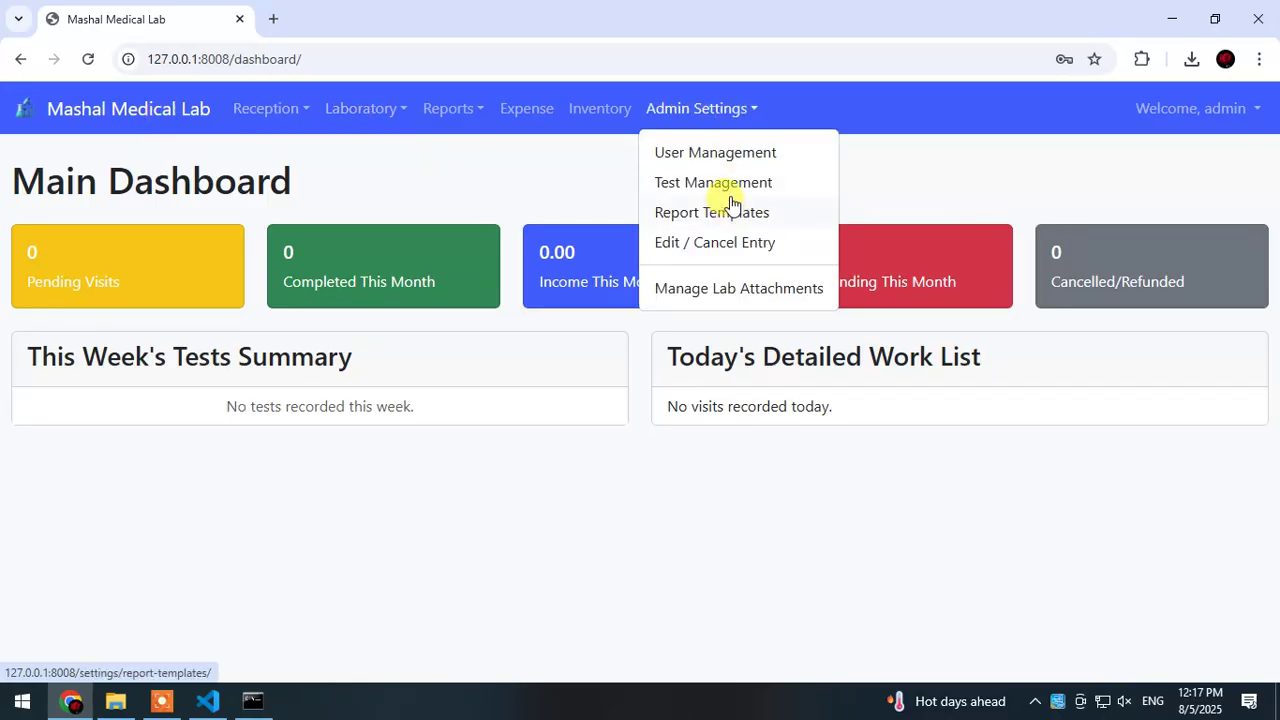
pyautogui.click(731, 189)
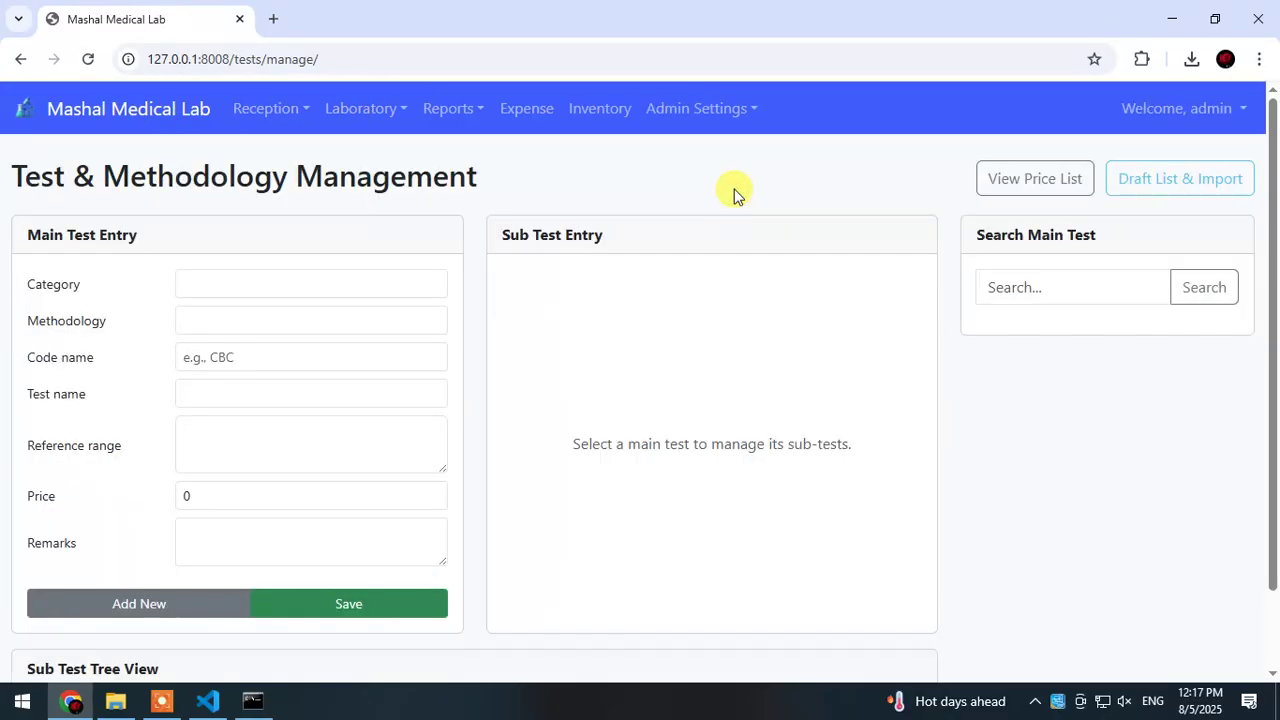
pyautogui.scroll(-1, 736, 230)
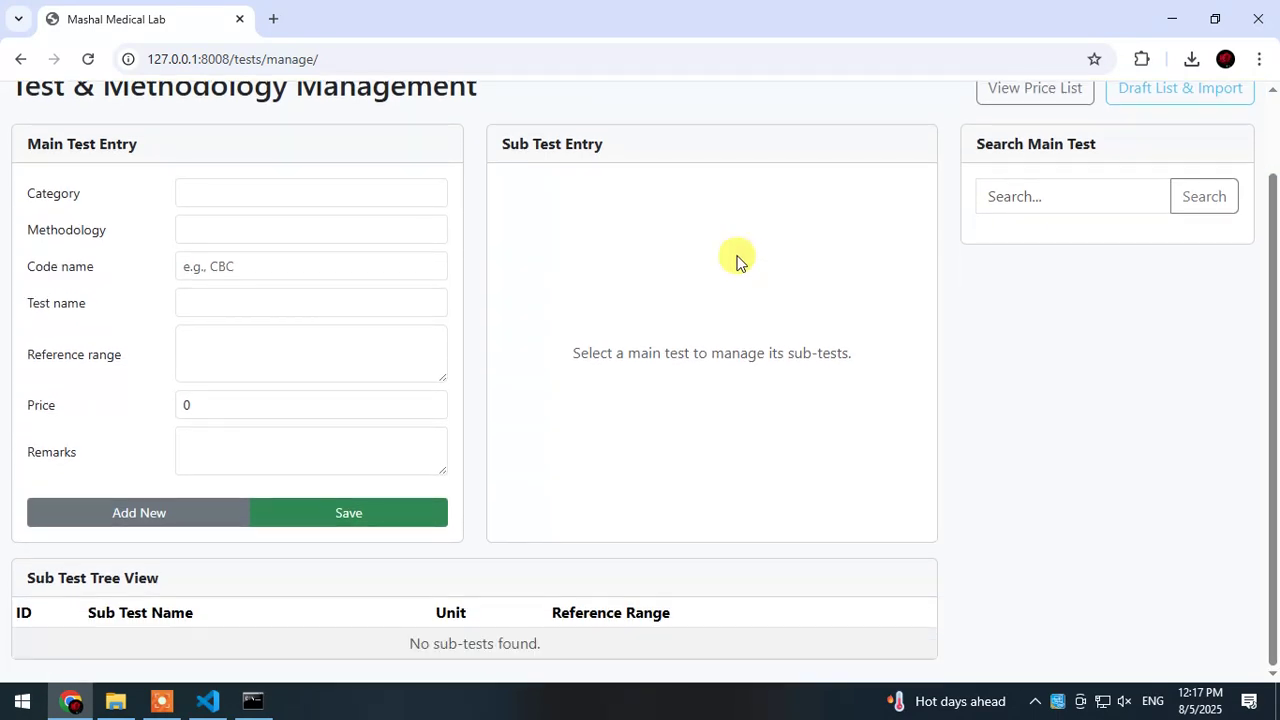
pyautogui.scroll(1, 736, 260)
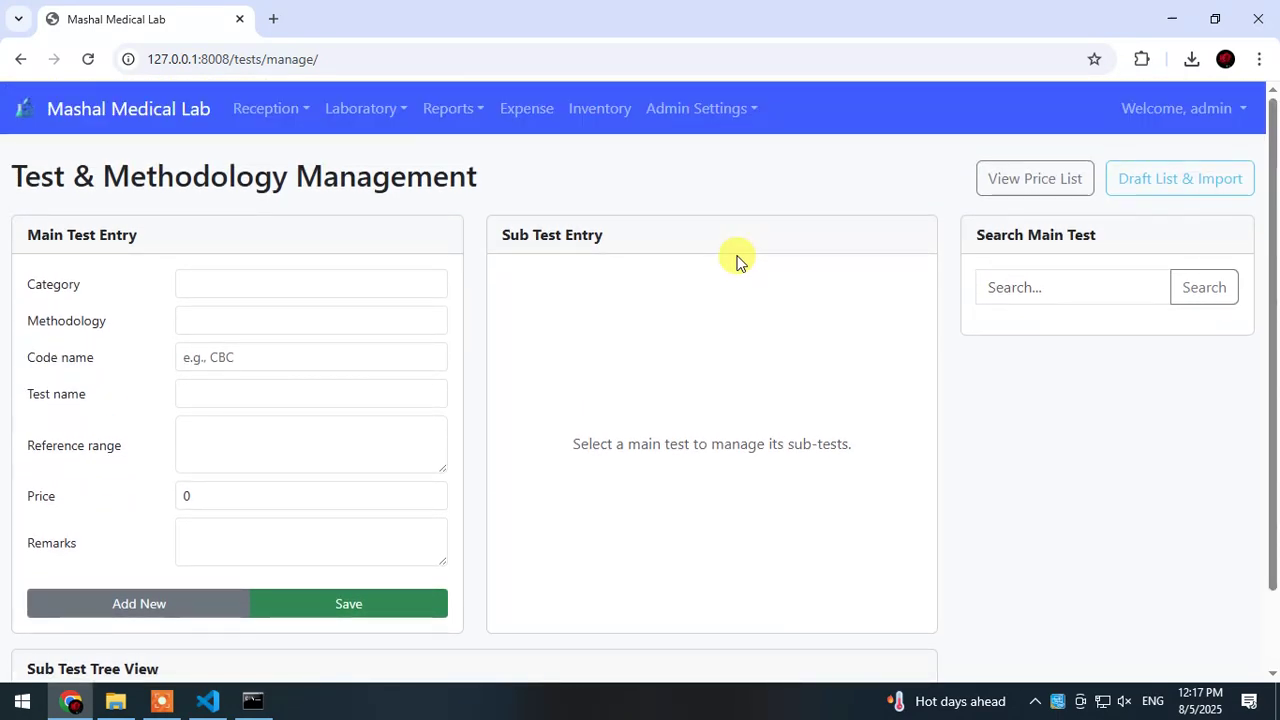
pyautogui.click(1181, 188)
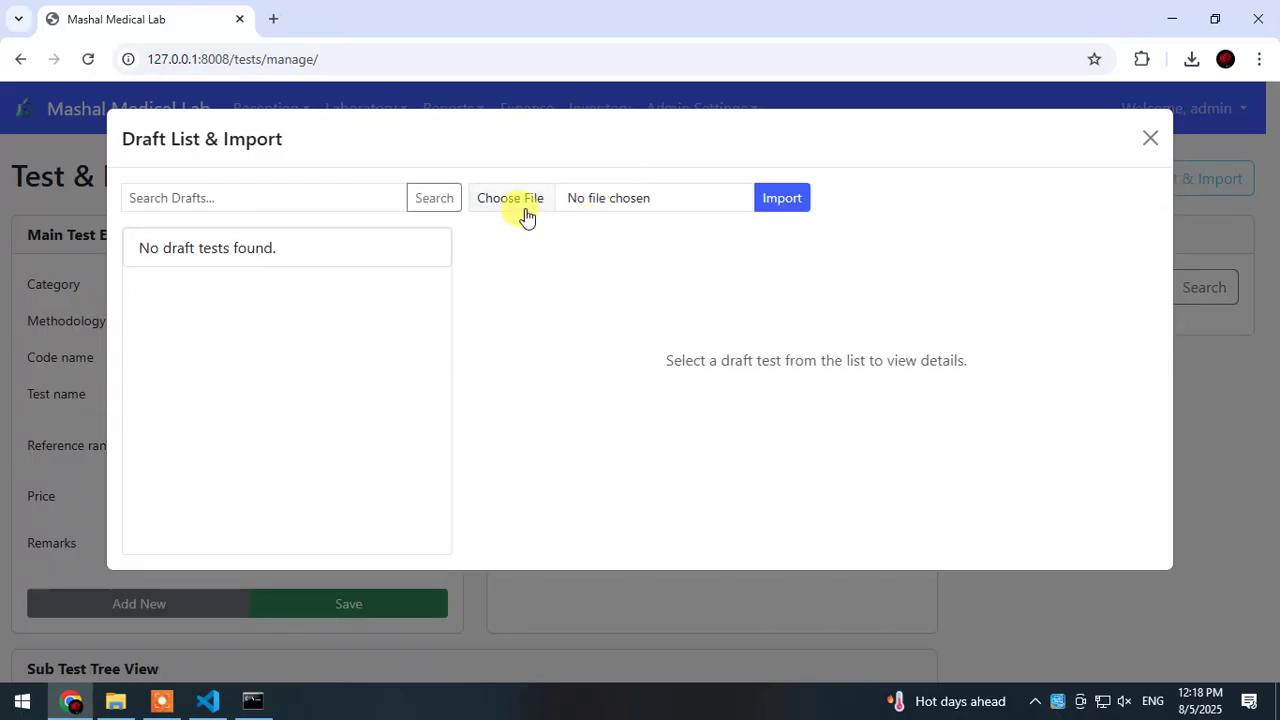
# Step: Browse for the import file, select AllTestList.xlsx in the lab_project_src folder and open it in Excel for inspection
pyautogui.click(527, 211)
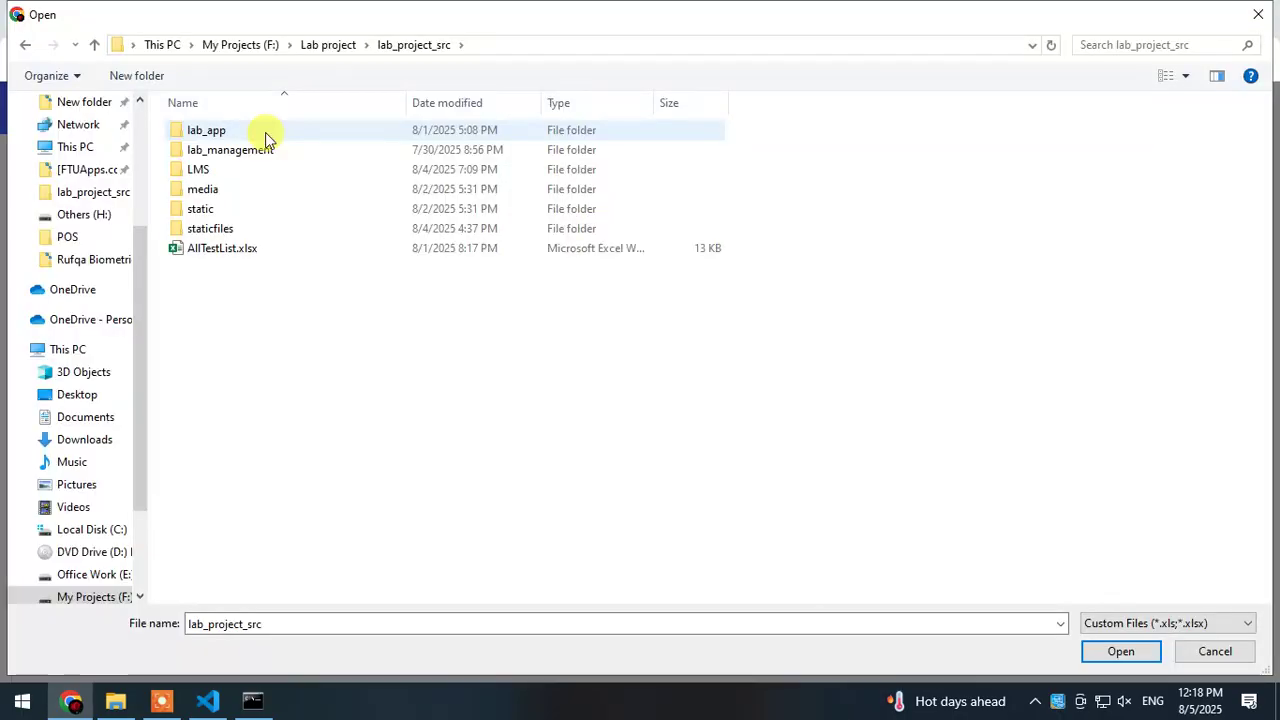
pyautogui.click(212, 252)
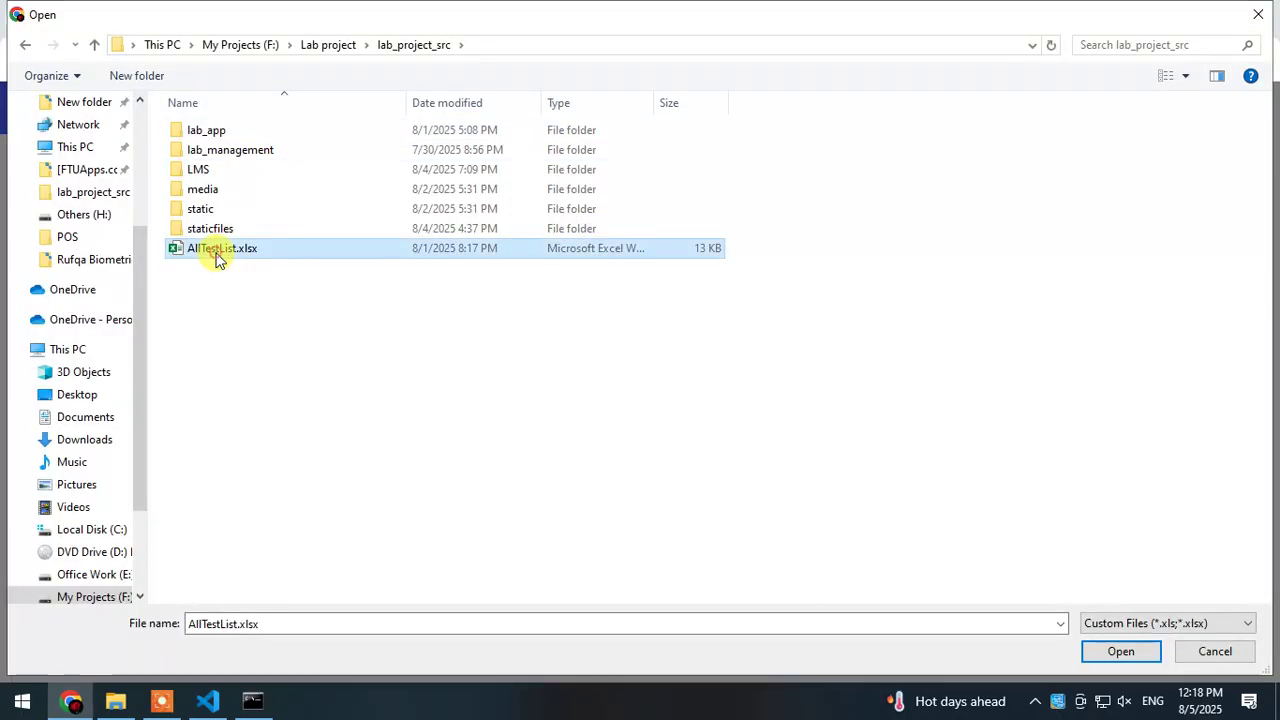
pyautogui.rightClick(277, 251)
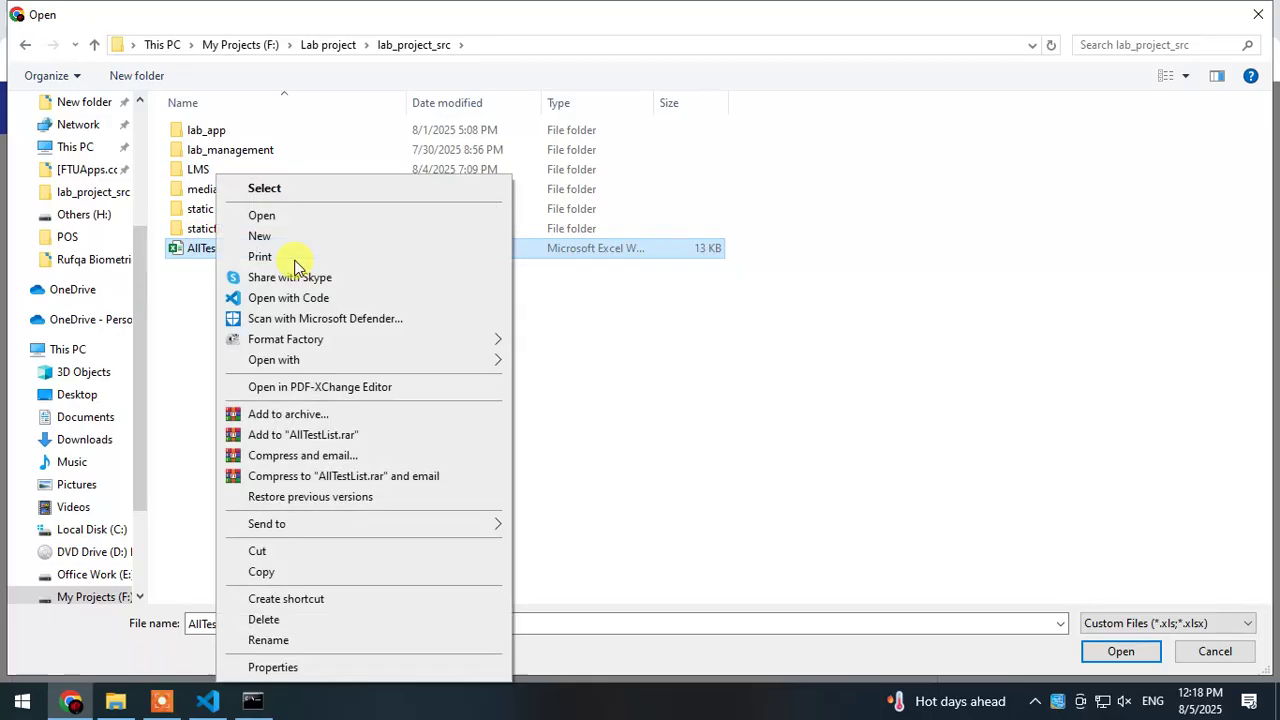
pyautogui.click(277, 220)
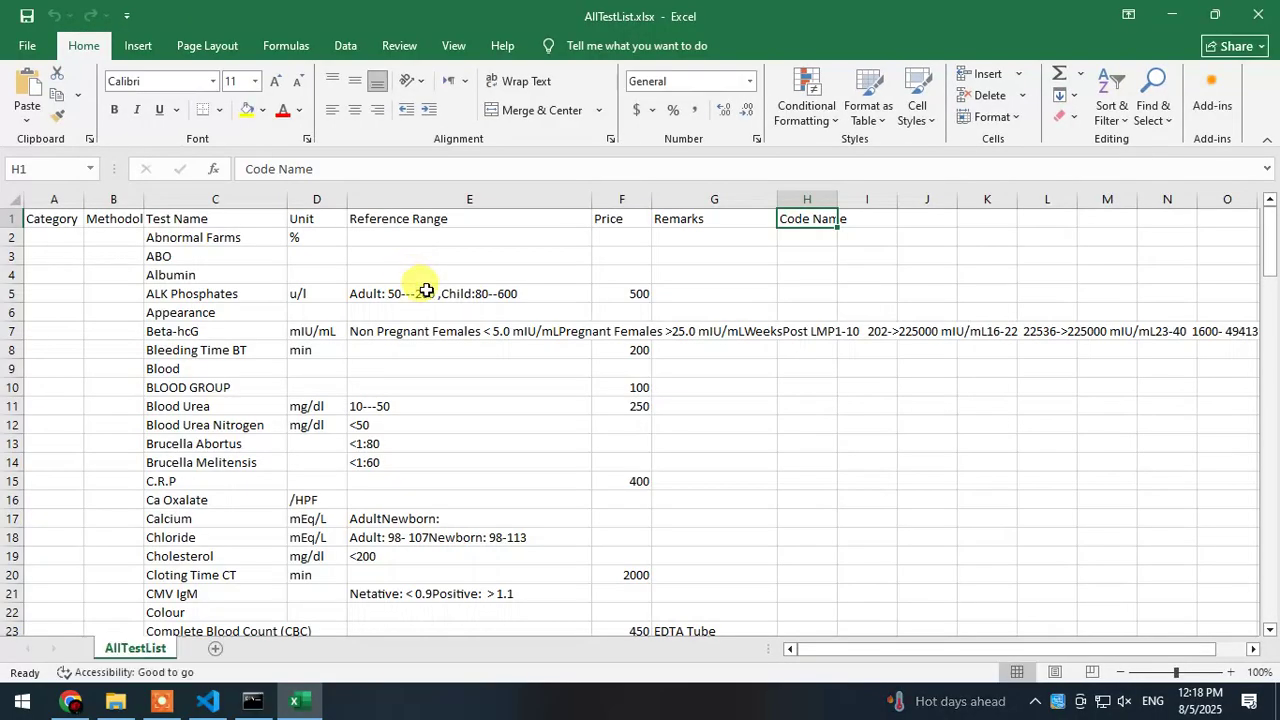
# Step: Examine the worksheet's column layout from Category through Code Name, and close the workbook without changing it
pyautogui.click(34, 212)
pyautogui.click(52, 199)
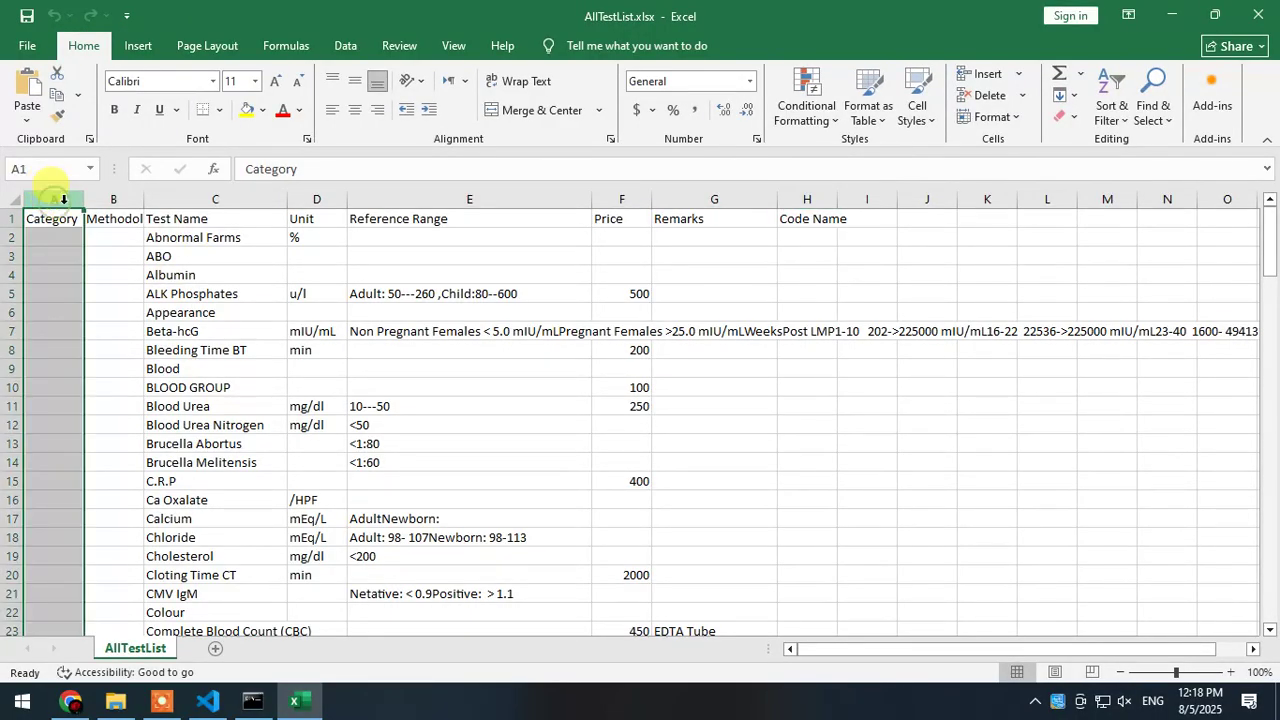
pyautogui.moveTo(84, 203); pyautogui.dragTo(140, 205)
pyautogui.click(213, 169)
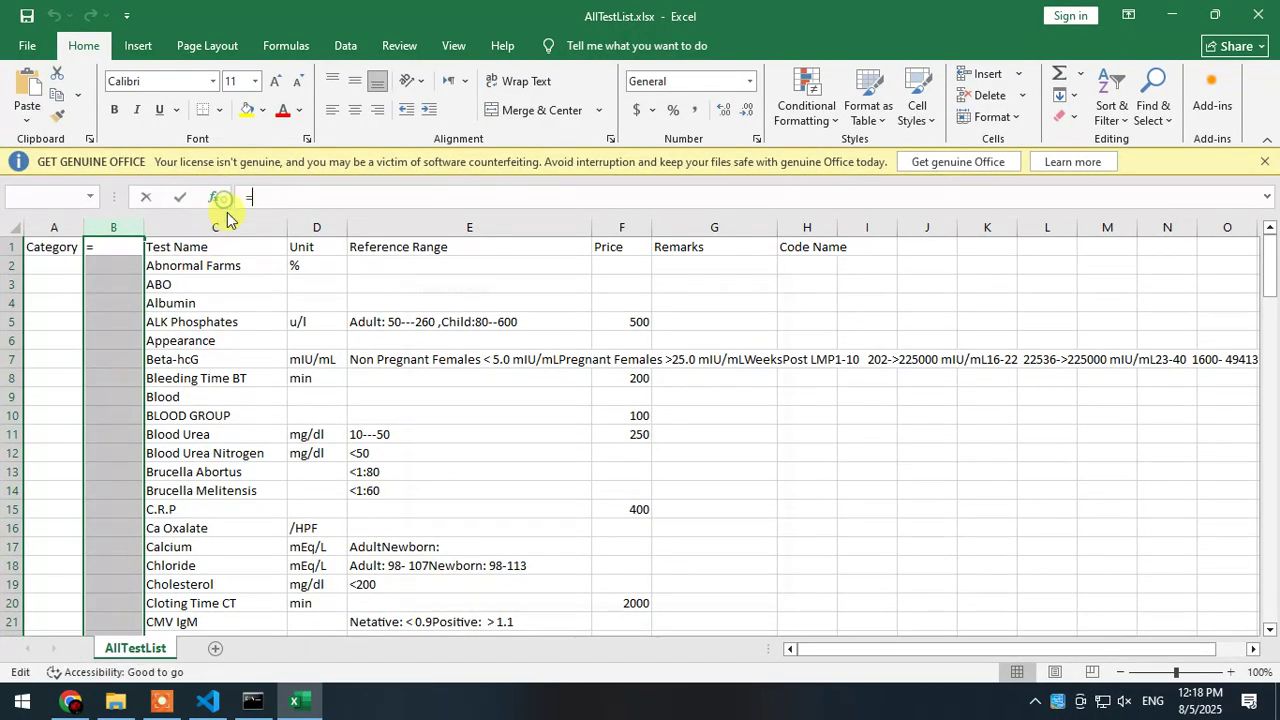
pyautogui.click(771, 283)
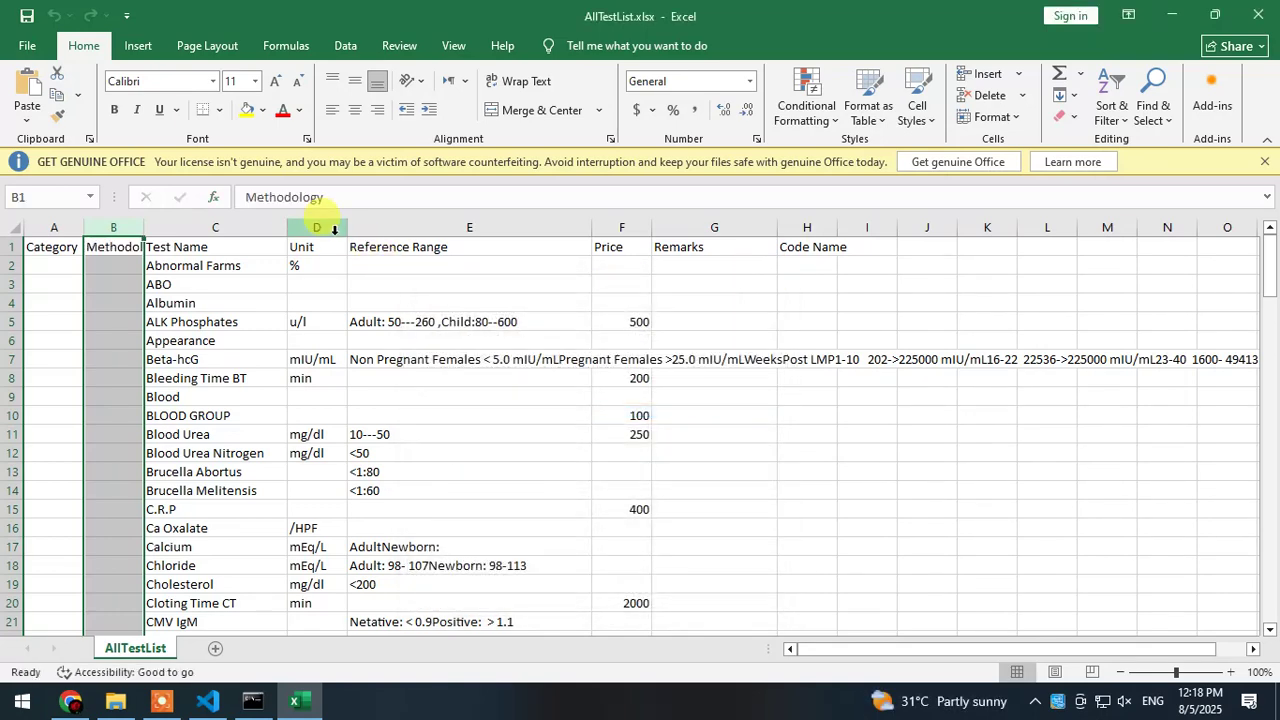
pyautogui.moveTo(330, 228); pyautogui.dragTo(825, 246)
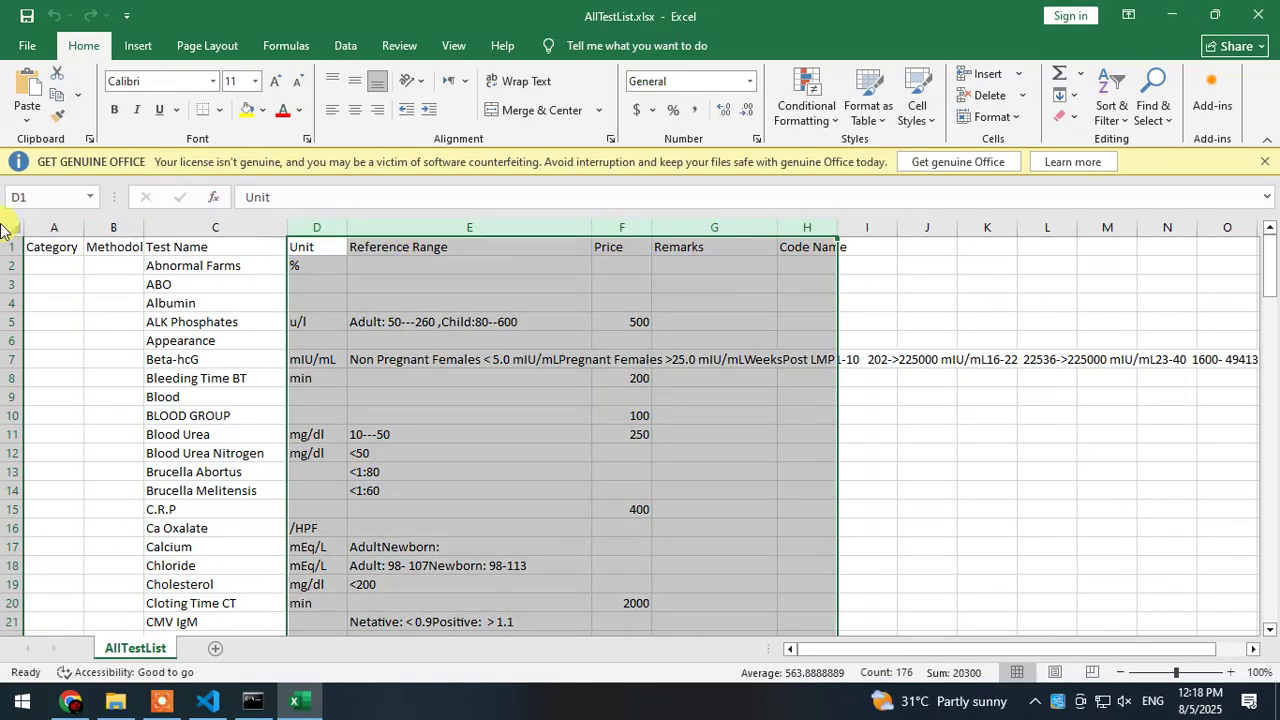
pyautogui.moveTo(40, 229); pyautogui.dragTo(813, 278)
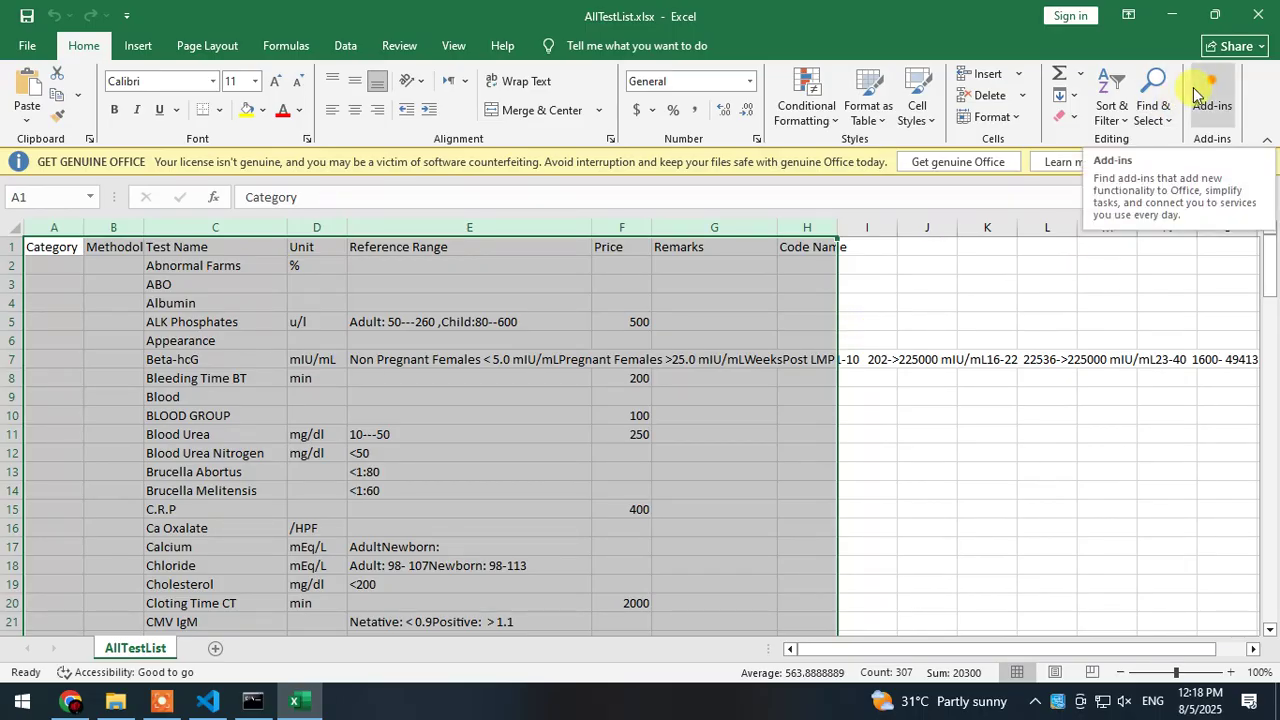
pyautogui.click(1253, 22)
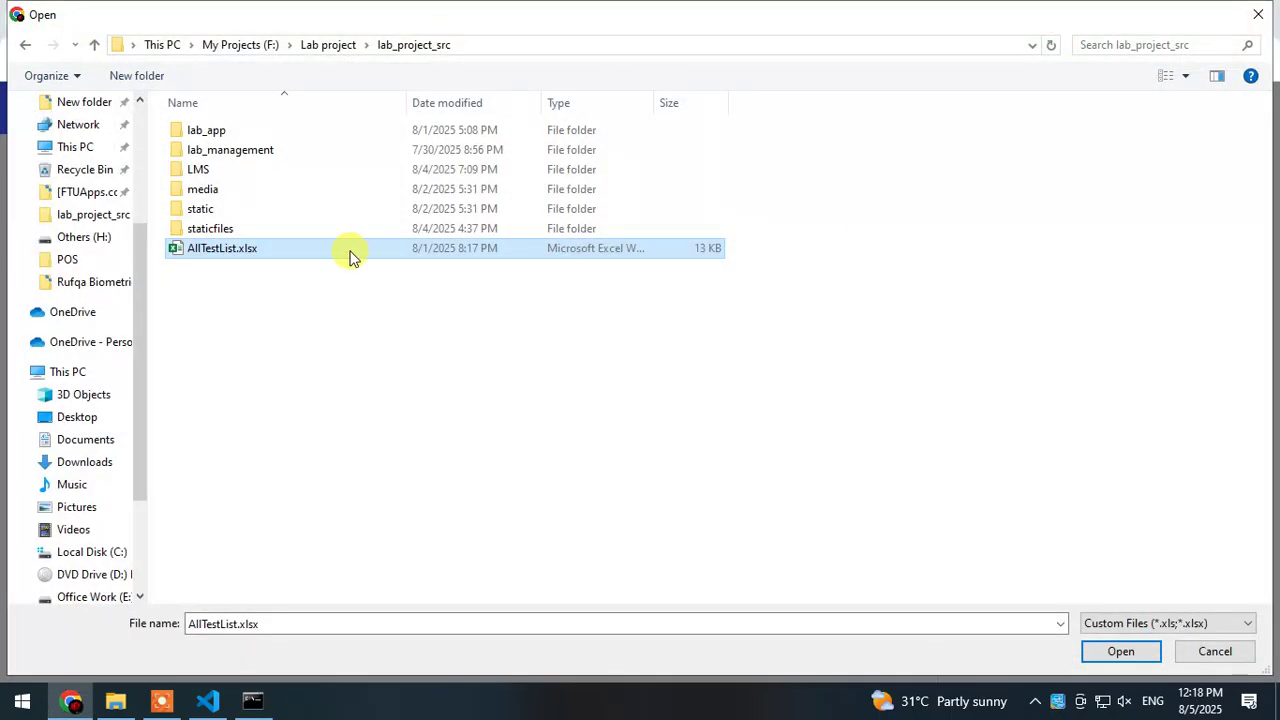
# Step: Import AllTestList.xlsx into the draft list and dismiss both import notices
pyautogui.click(1130, 650)
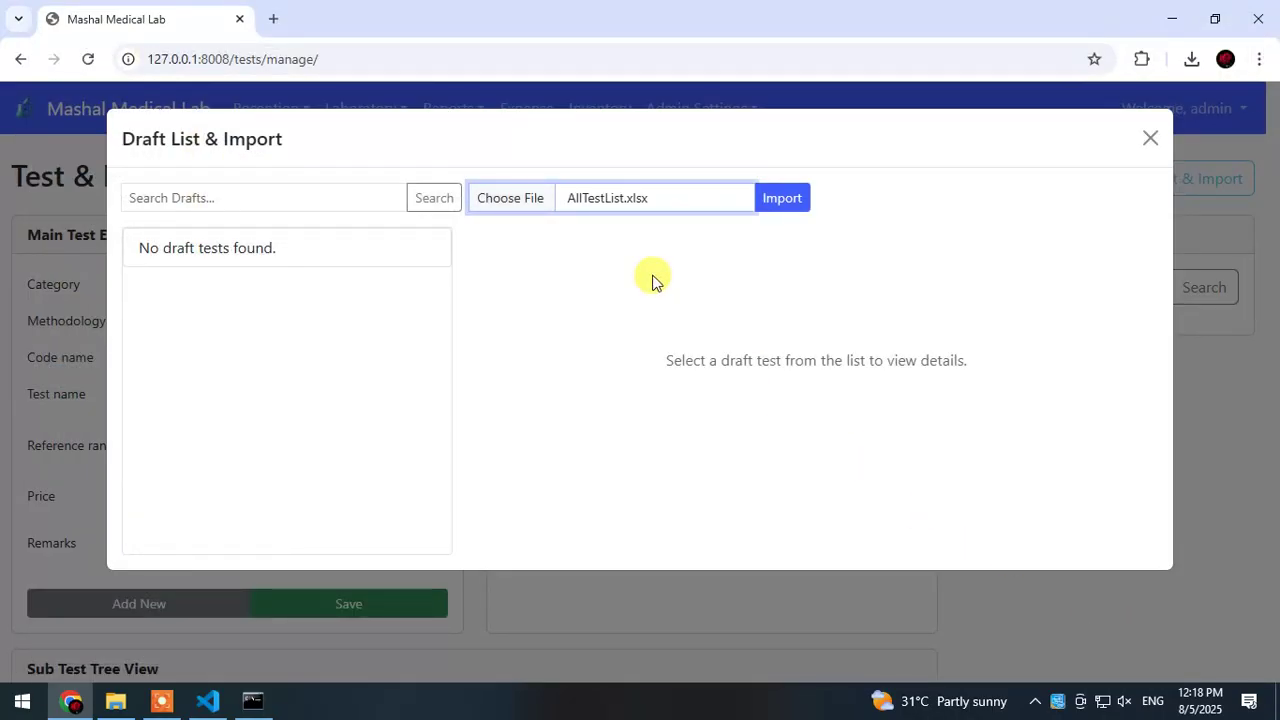
pyautogui.click(801, 197)
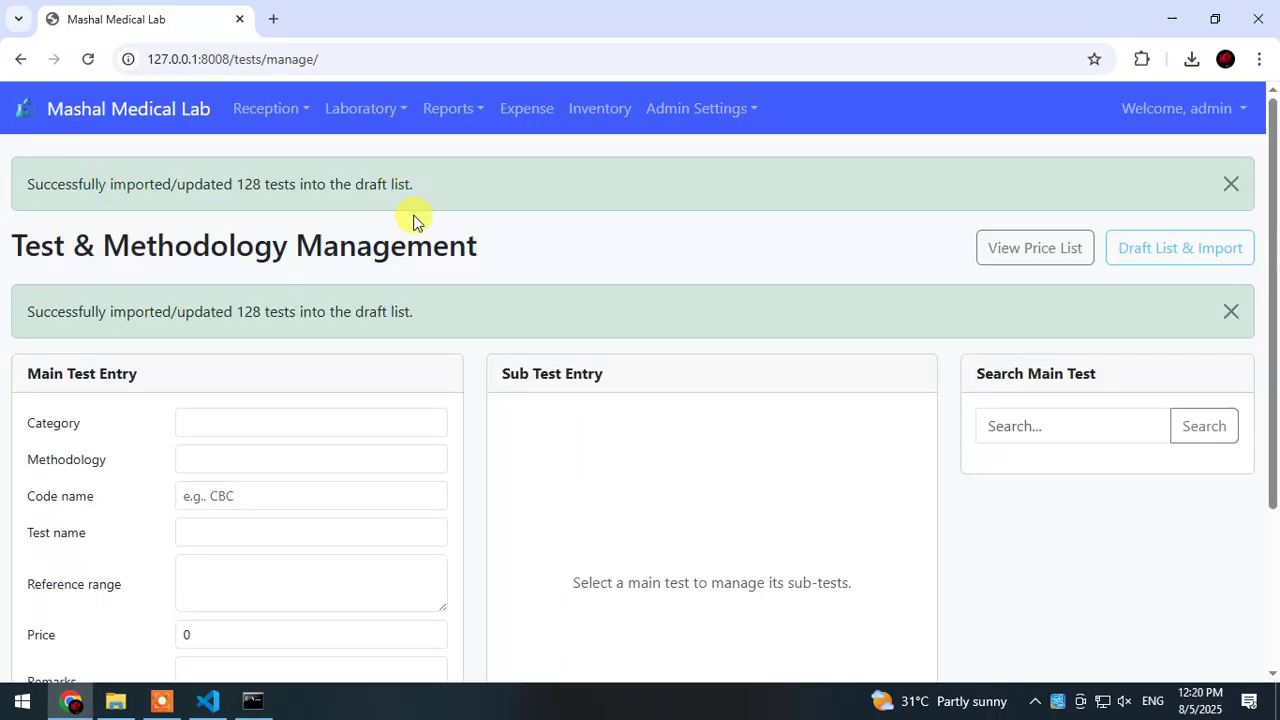
pyautogui.click(1232, 188)
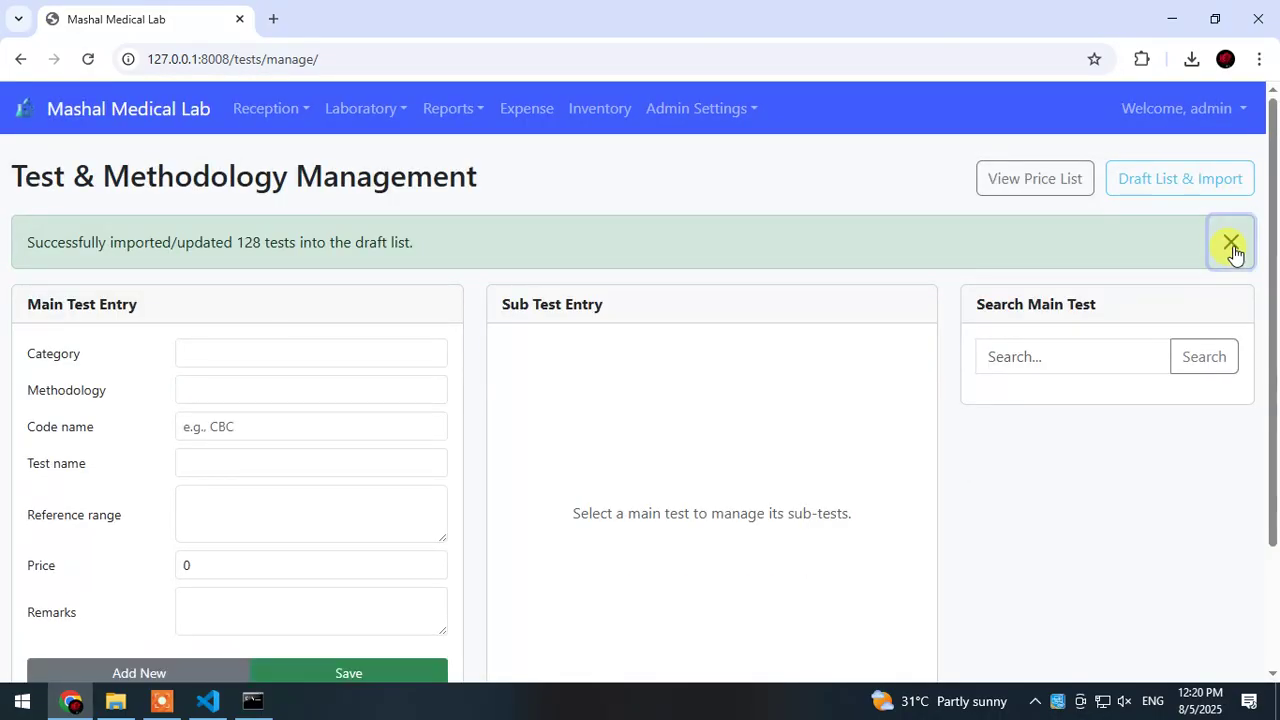
pyautogui.click(1231, 244)
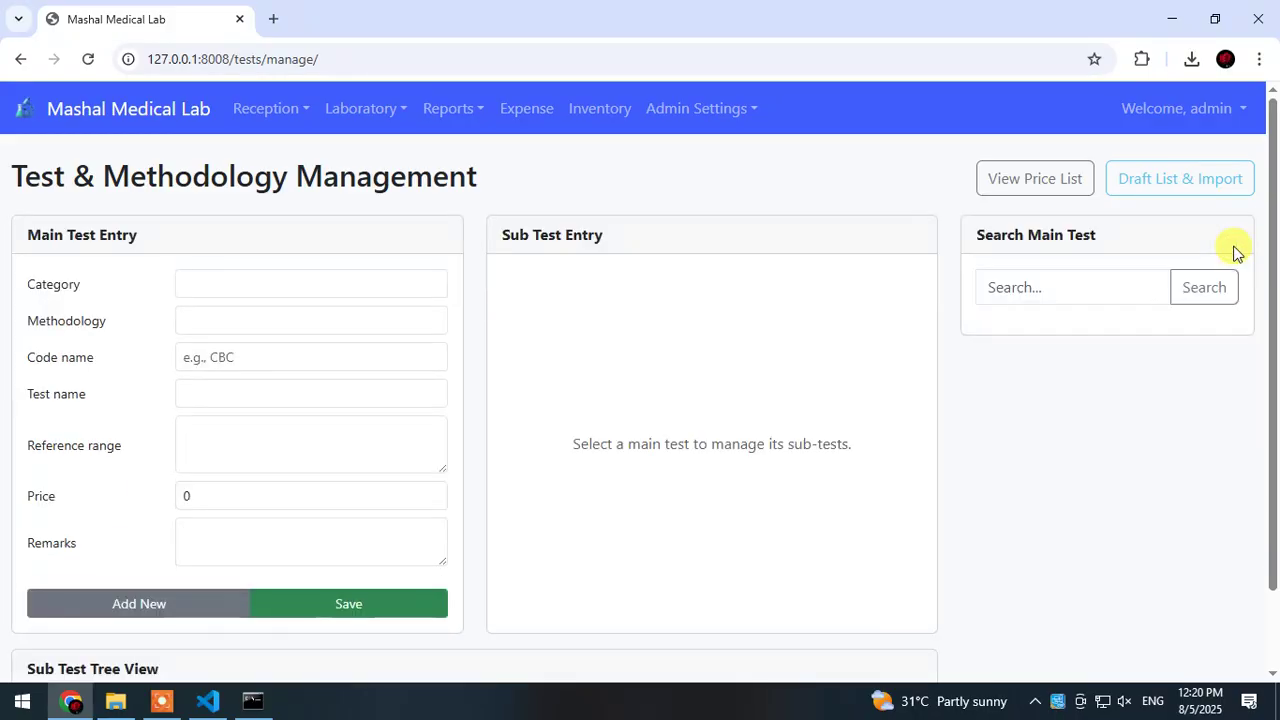
# Step: Reopen the draft list, look through the imported tests and select ALK Phosphates to load its details
pyautogui.click(1211, 187)
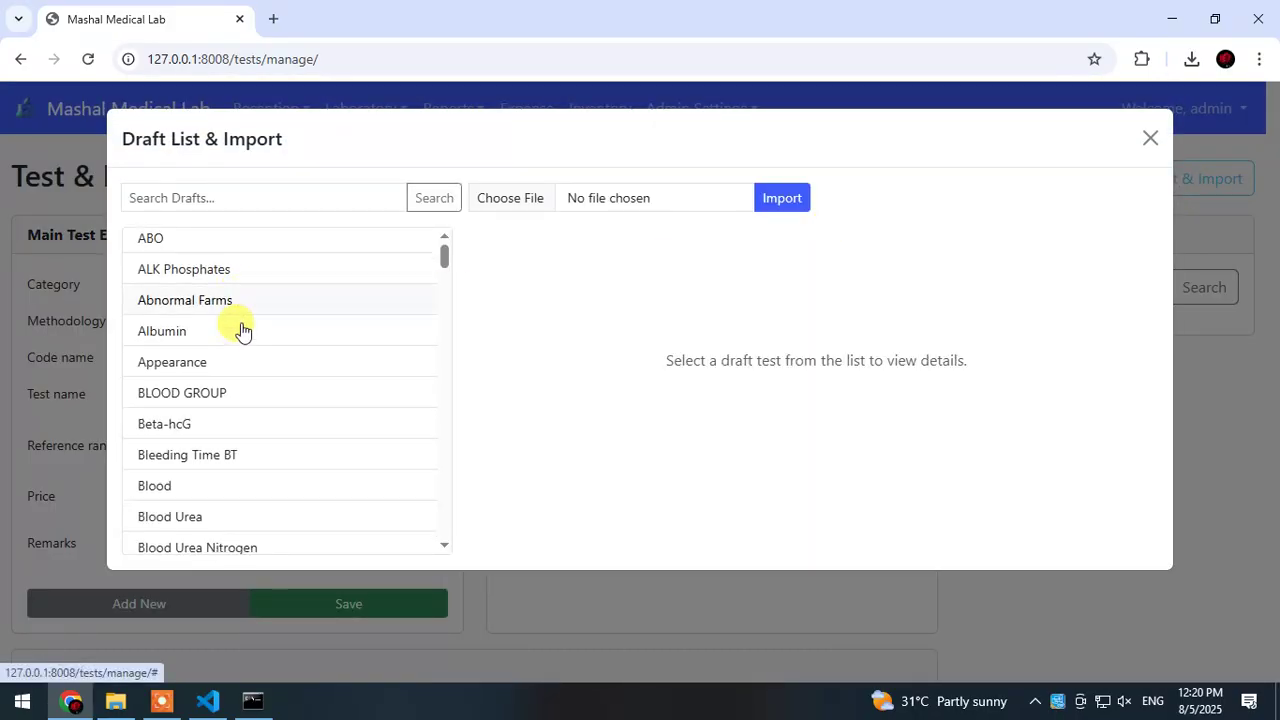
pyautogui.scroll(-10, 241, 311)
pyautogui.scroll(-15, 243, 320)
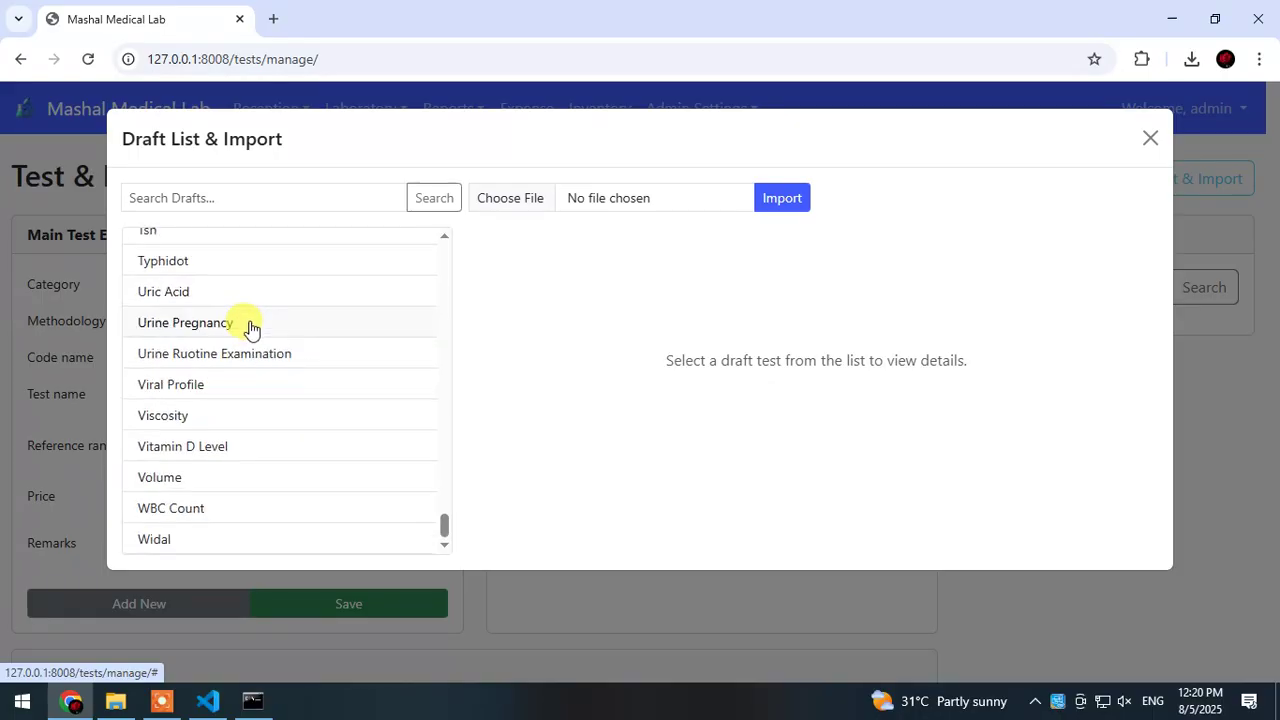
pyautogui.scroll(5, 250, 330)
pyautogui.scroll(20, 250, 330)
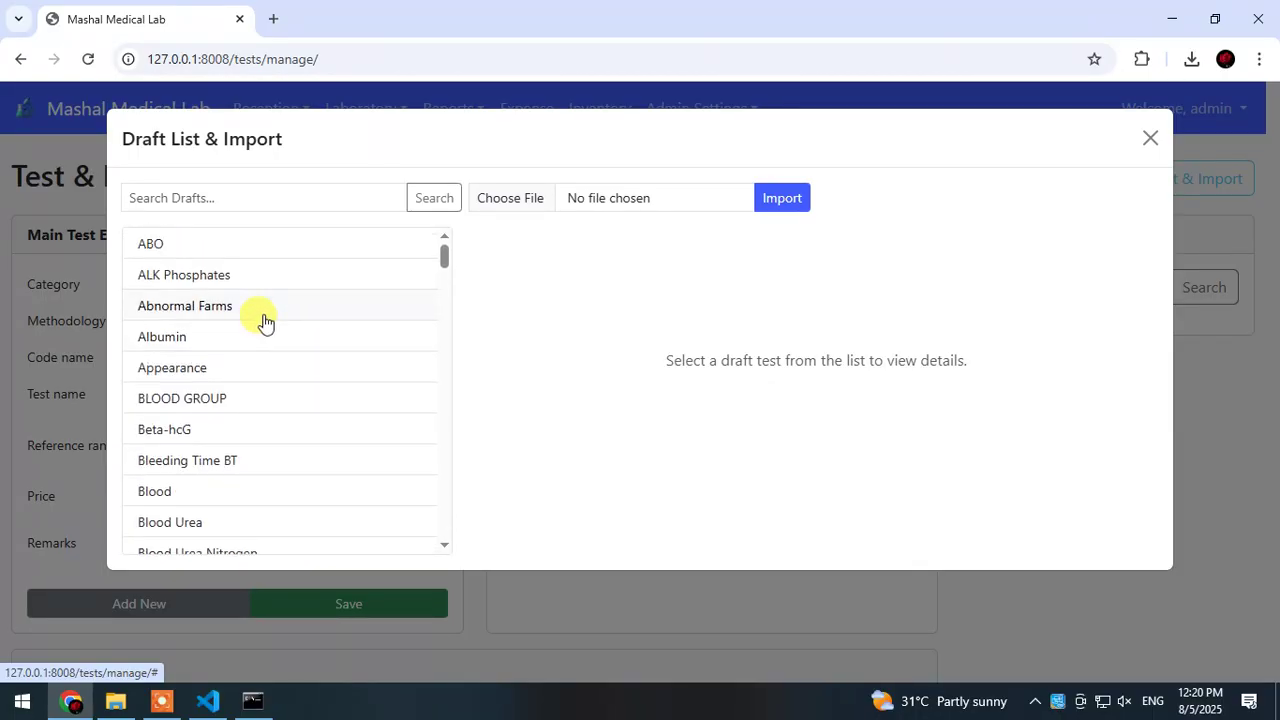
pyautogui.click(205, 284)
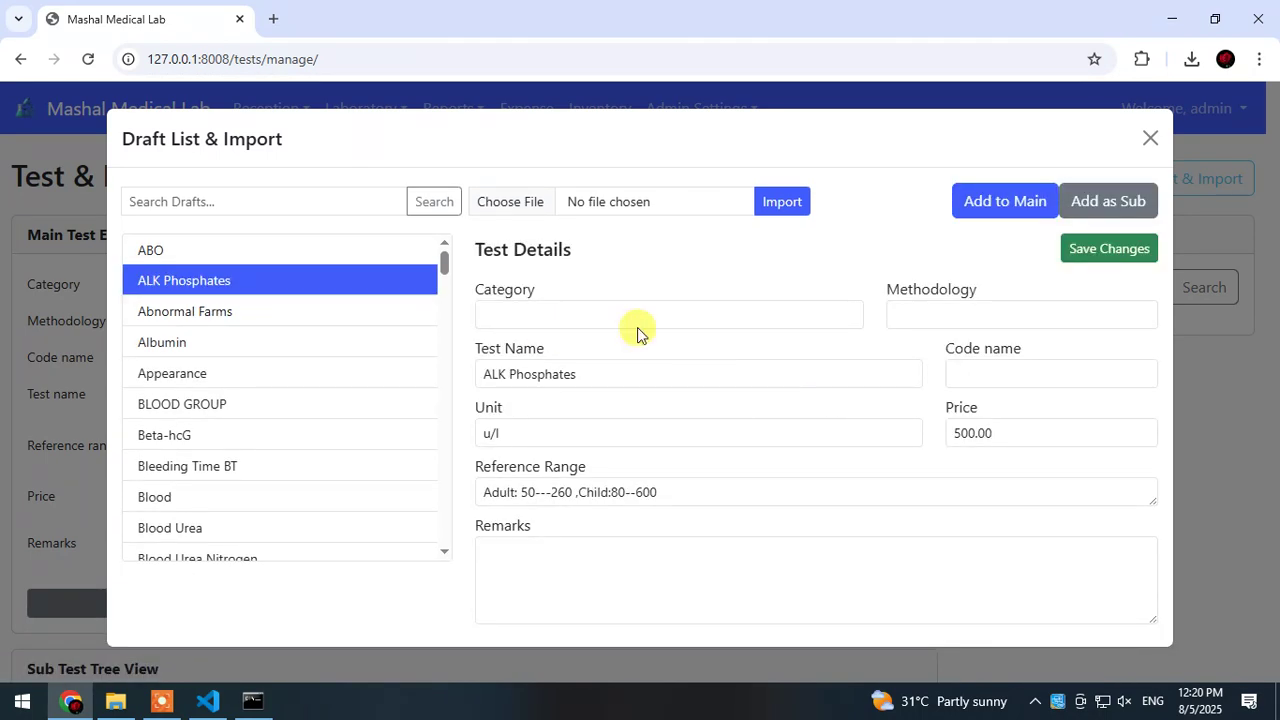
# Step: Fill in the ALK Phosphates draft with category Chemistry, methodology CH-23 and code name ALK
pyautogui.click(566, 306)
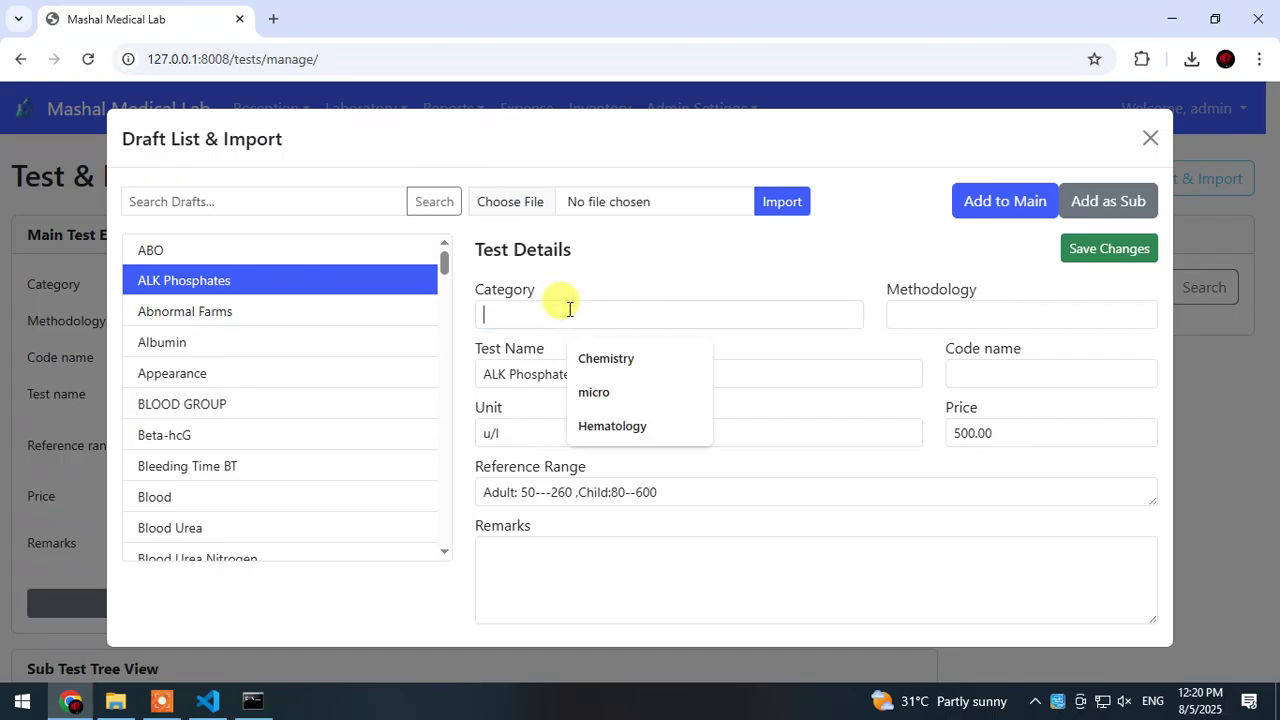
pyautogui.click(612, 360)
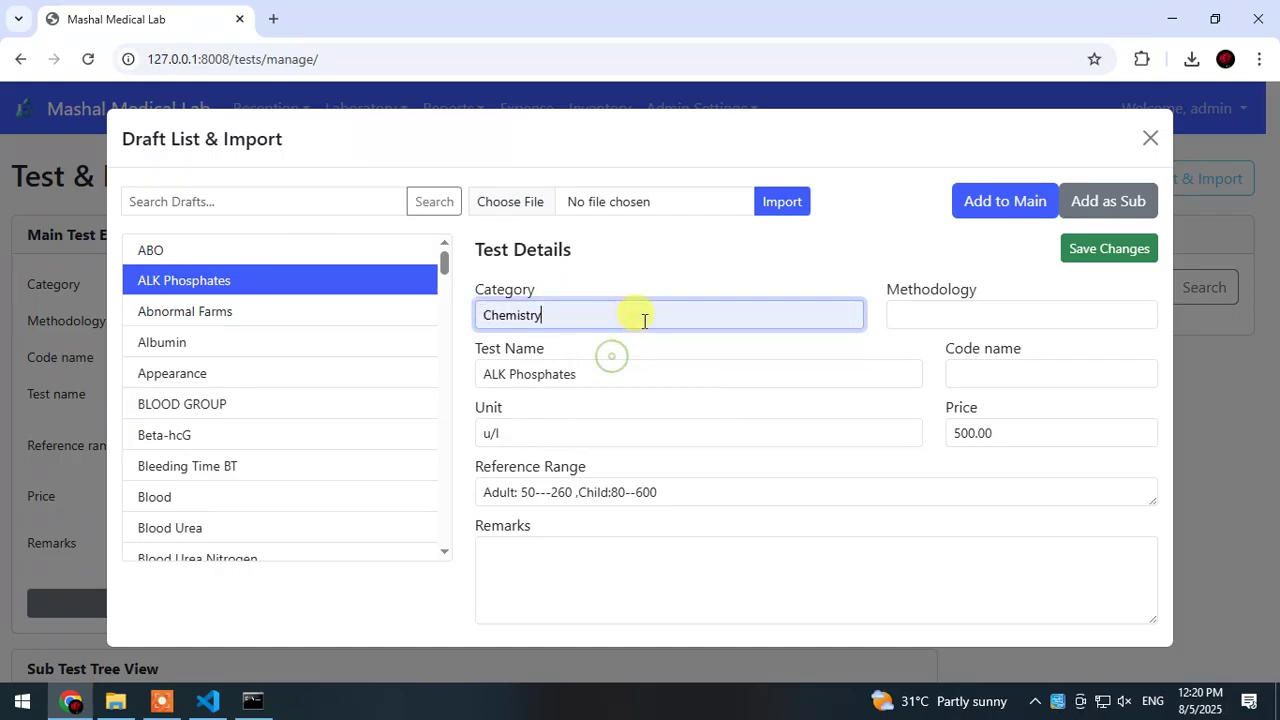
pyautogui.click(970, 318)
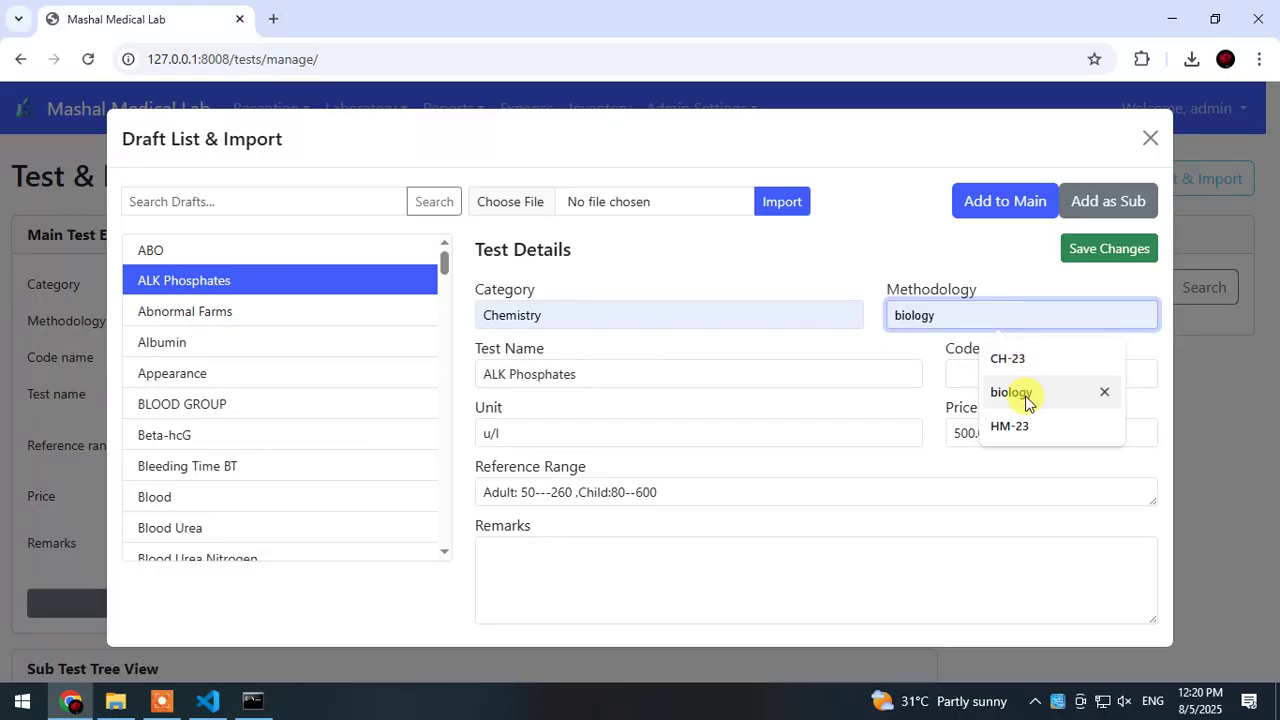
pyautogui.click(1014, 358)
pyautogui.click(1014, 374)
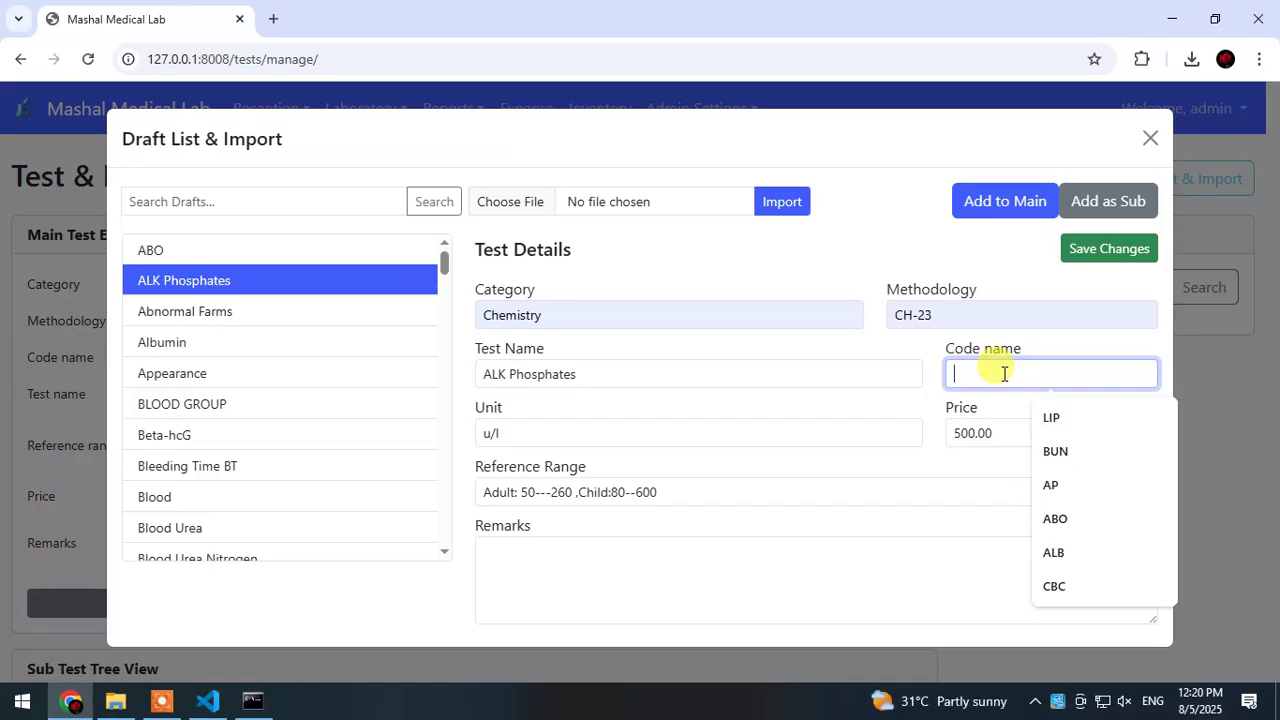
pyautogui.write('ALK')
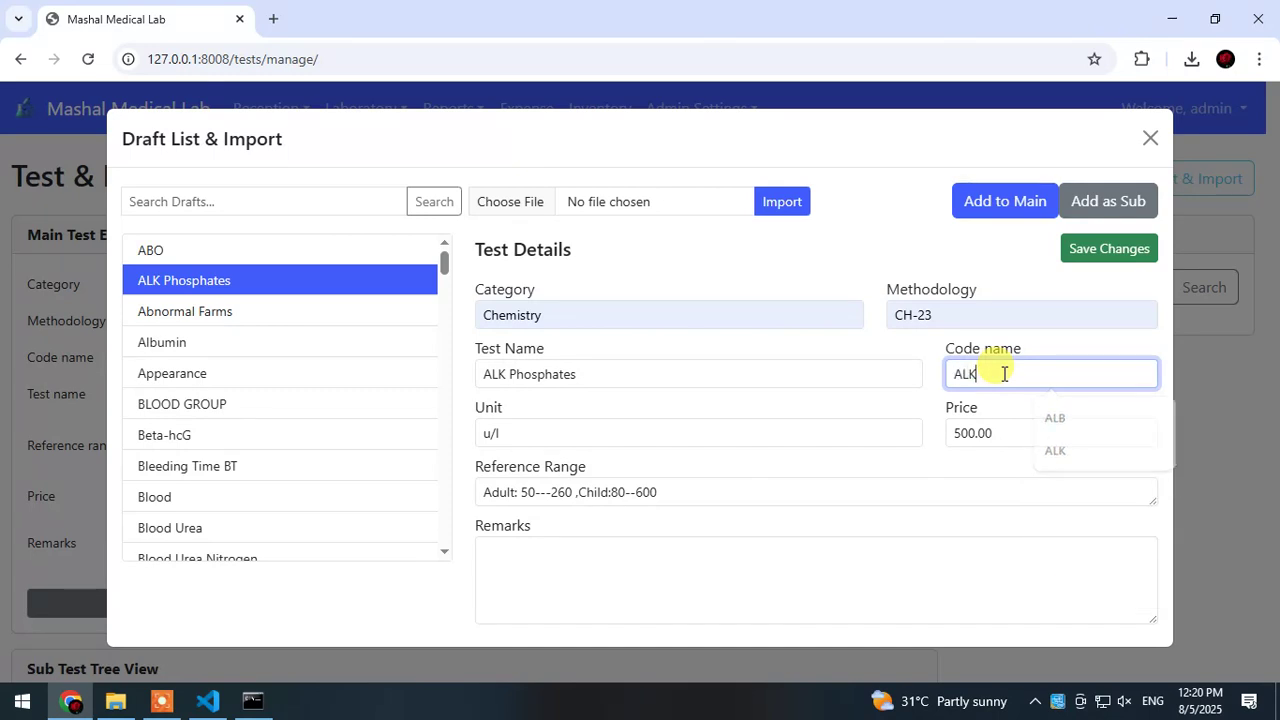
# Step: Review the draft's unit and reference range, and resize the Reference Range and Remarks boxes
pyautogui.click(523, 436)
pyautogui.moveTo(523, 436); pyautogui.dragTo(457, 443)
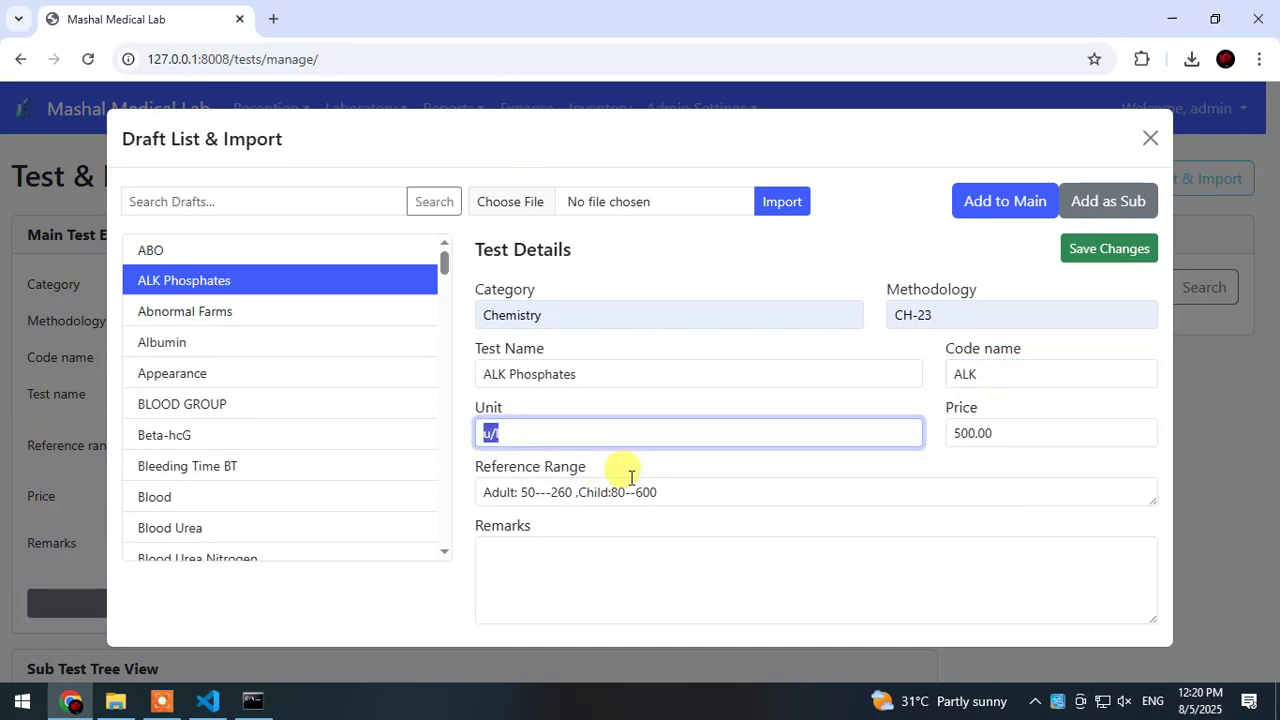
pyautogui.moveTo(689, 498); pyautogui.dragTo(480, 491)
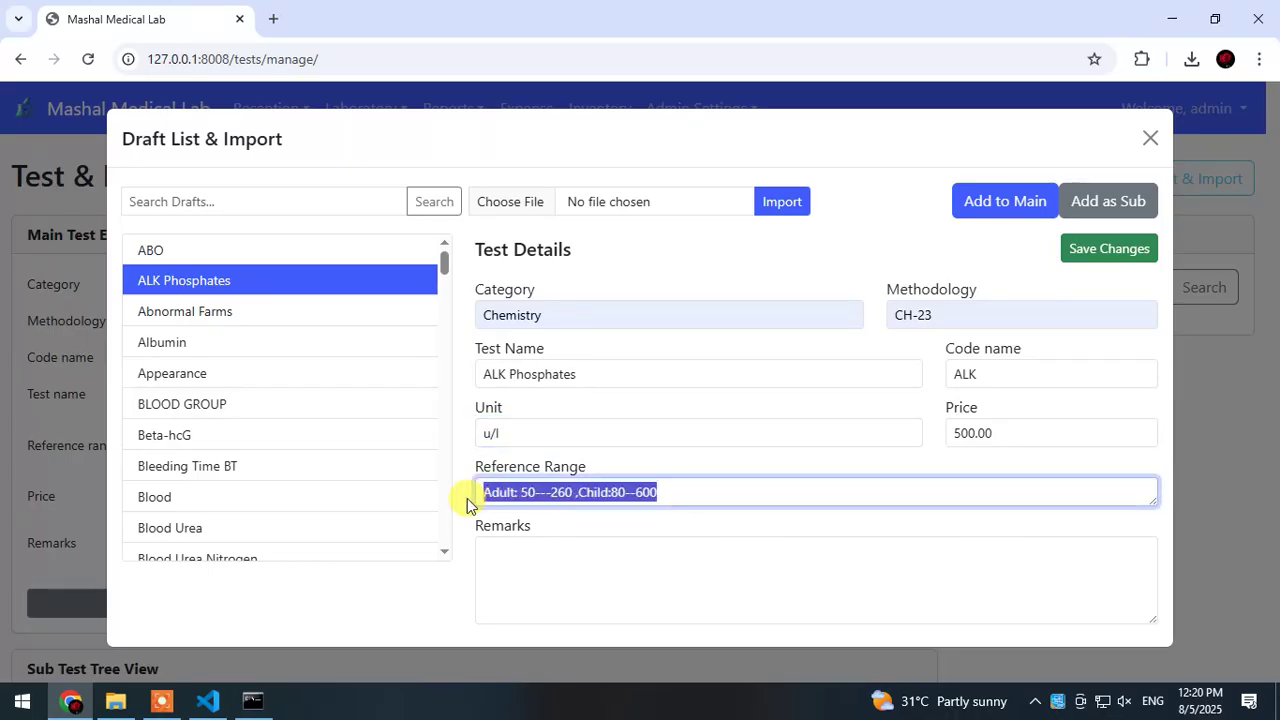
pyautogui.click(666, 566)
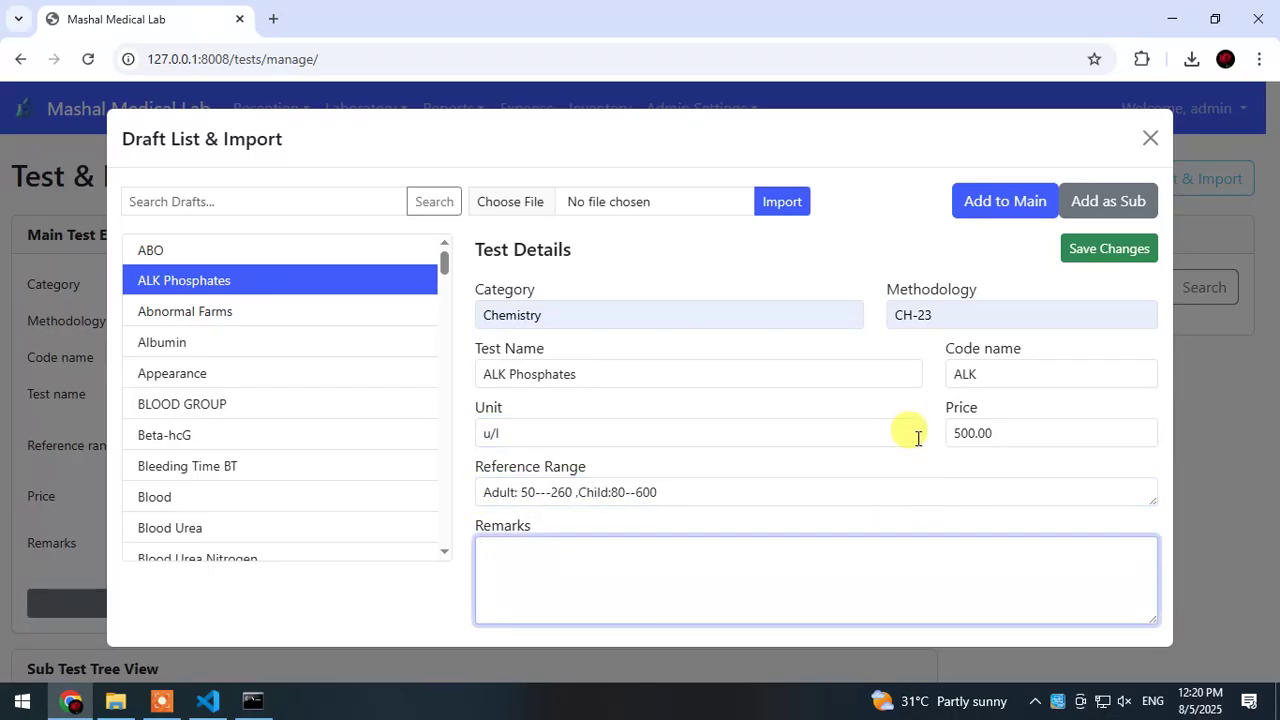
pyautogui.moveTo(1152, 500); pyautogui.dragTo(1114, 518)
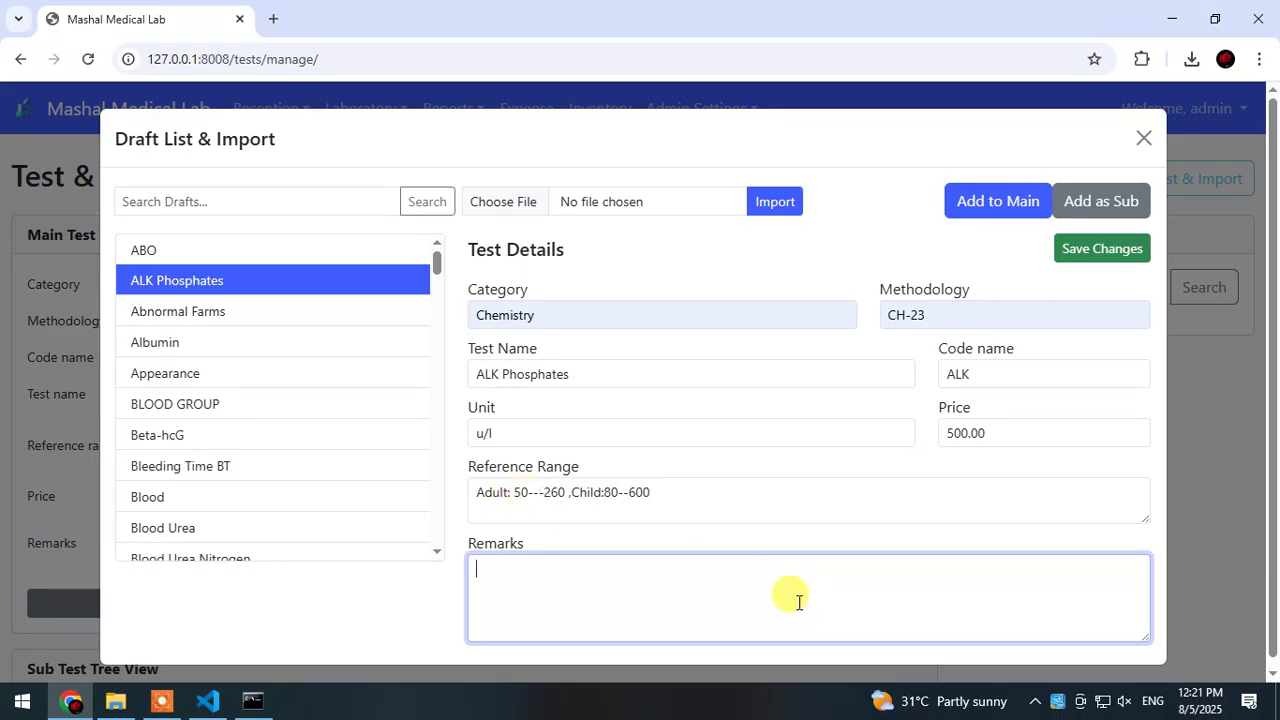
pyautogui.moveTo(1140, 590); pyautogui.dragTo(1134, 577)
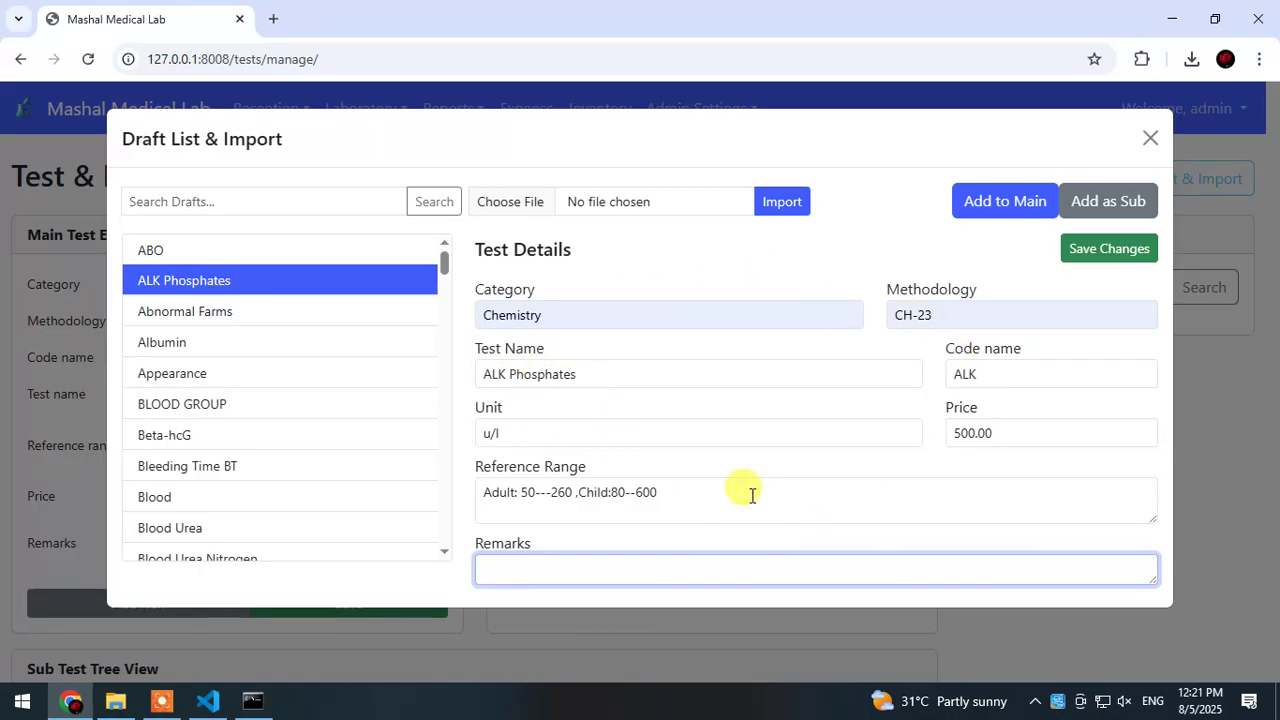
# Step: Save the ALK Phosphates draft changes and add it to the main tests, closing the draft list
pyautogui.click(1128, 258)
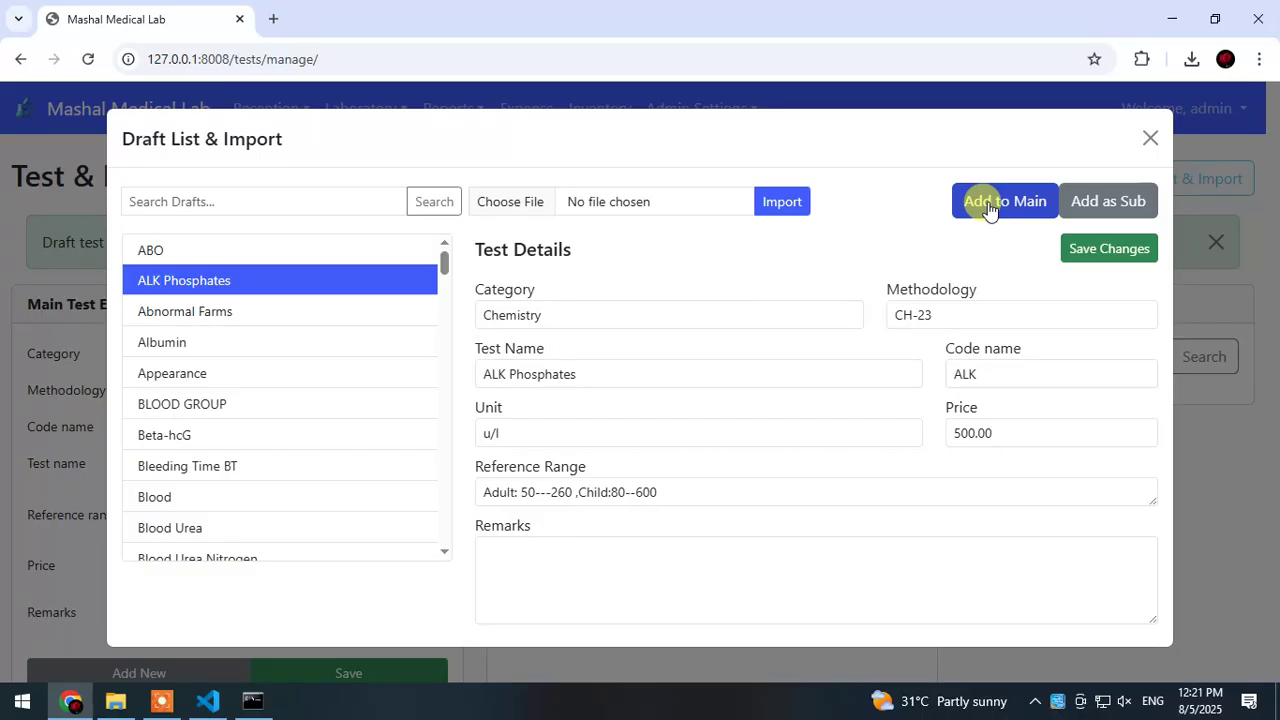
pyautogui.click(1150, 138)
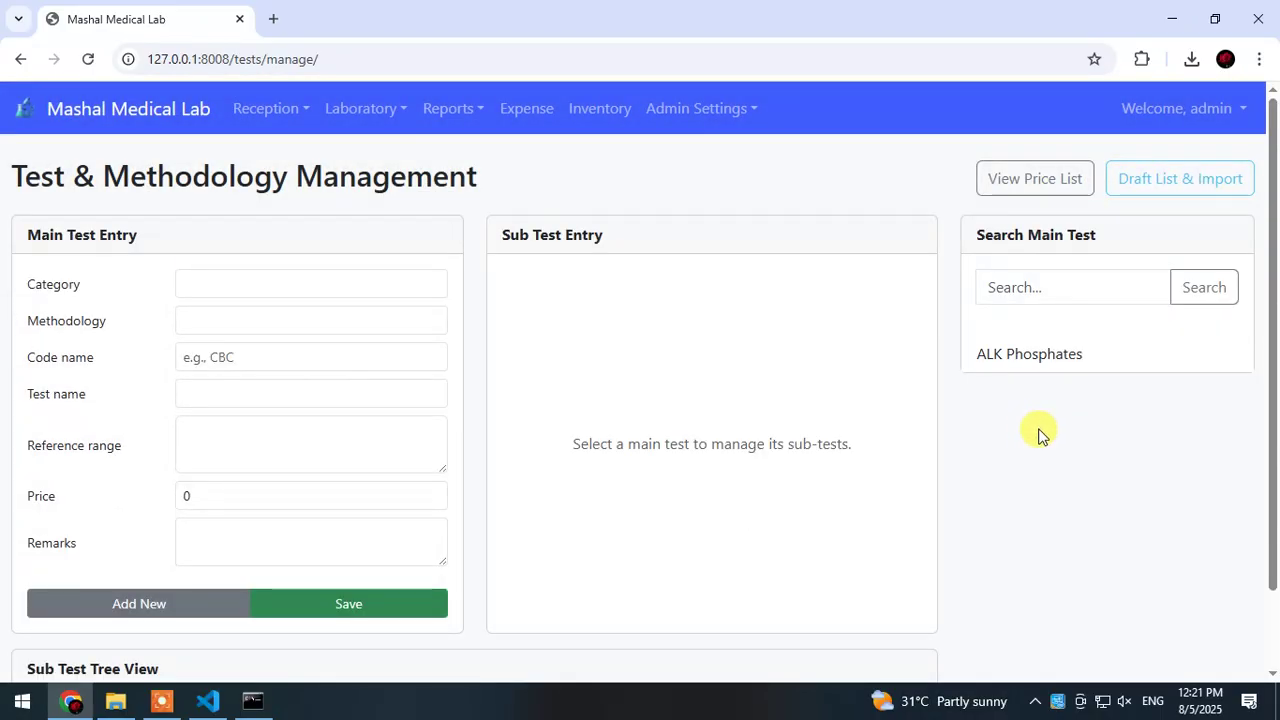
# Step: Open ALK Phosphates from the main test list and review its category and methodology in the main test entry
pyautogui.scroll(-2, 914, 448)
pyautogui.click(1008, 276)
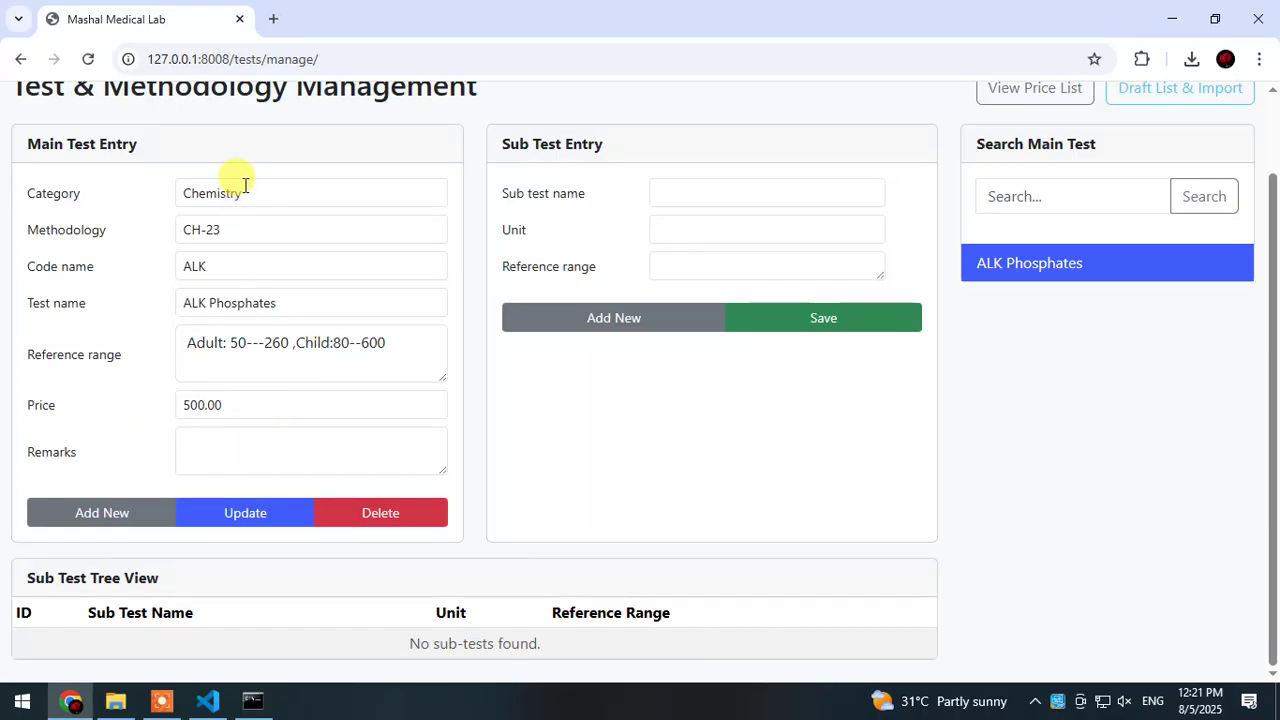
pyautogui.moveTo(198, 193); pyautogui.dragTo(240, 219)
pyautogui.click(234, 229)
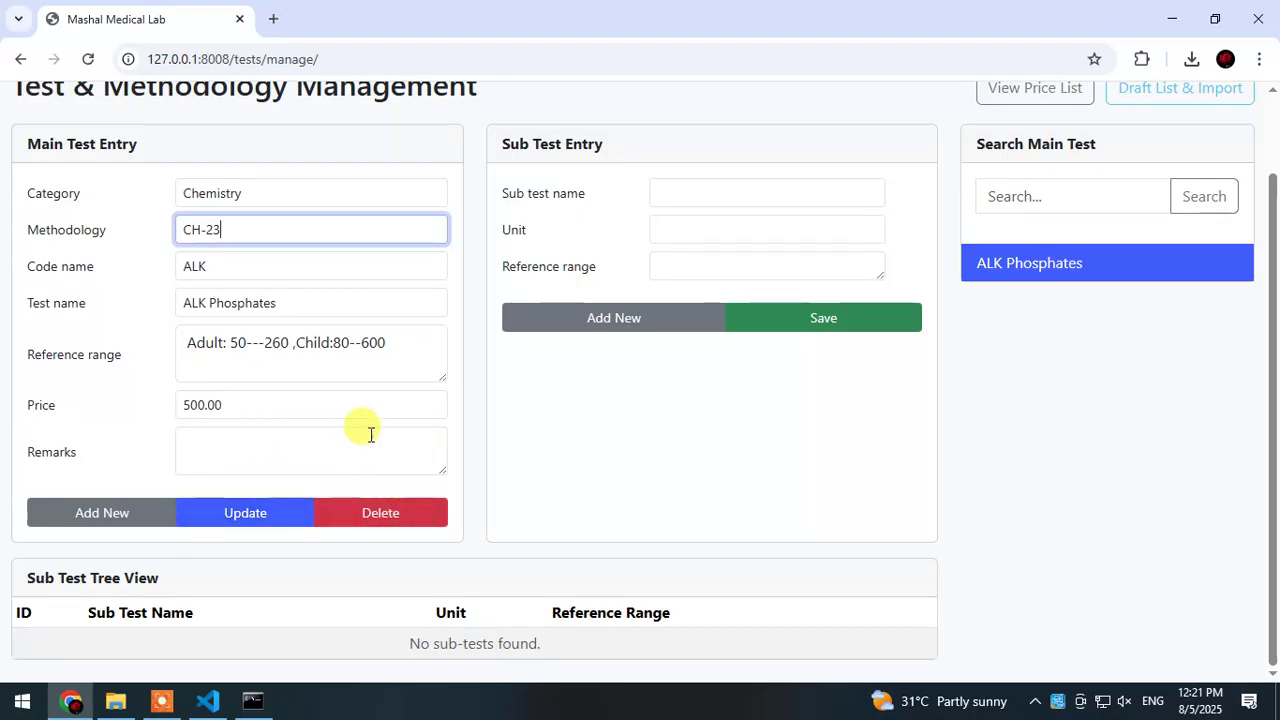
# Step: Search the draft list for "com" and load the Complete Blood Count (CBC) draft's details
pyautogui.scroll(1, 1137, 232)
pyautogui.click(1180, 189)
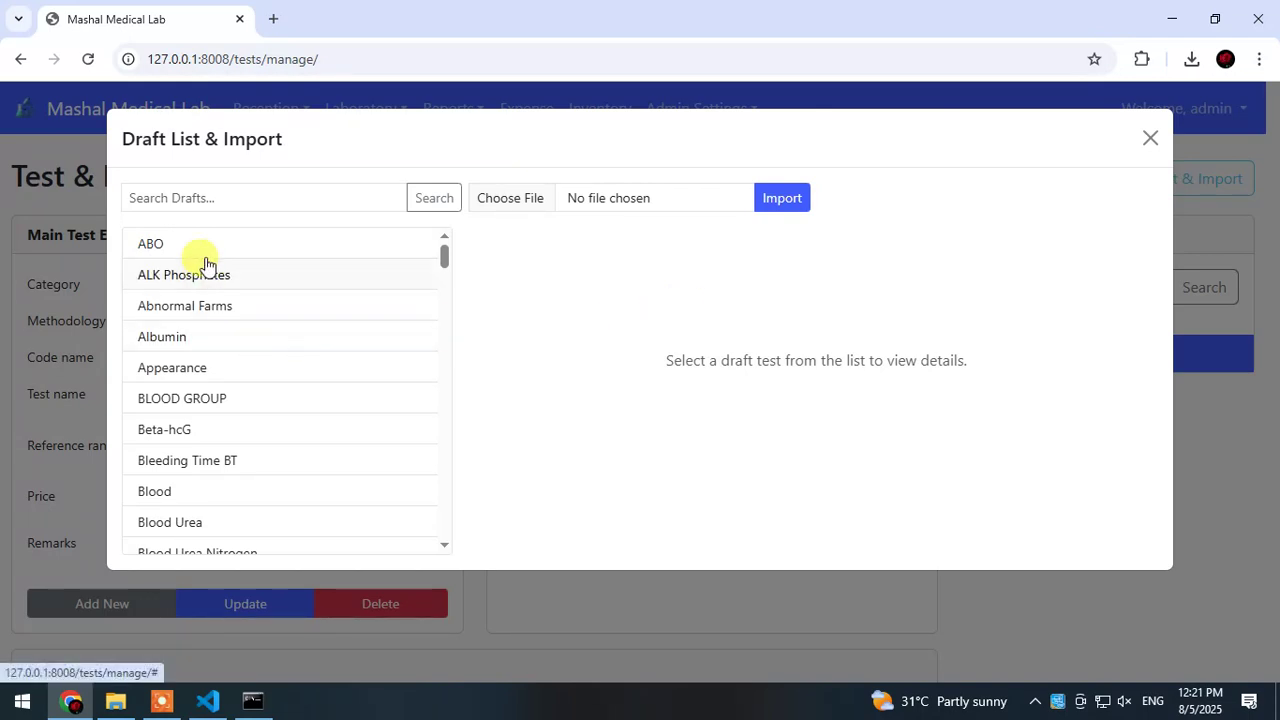
pyautogui.click(216, 184)
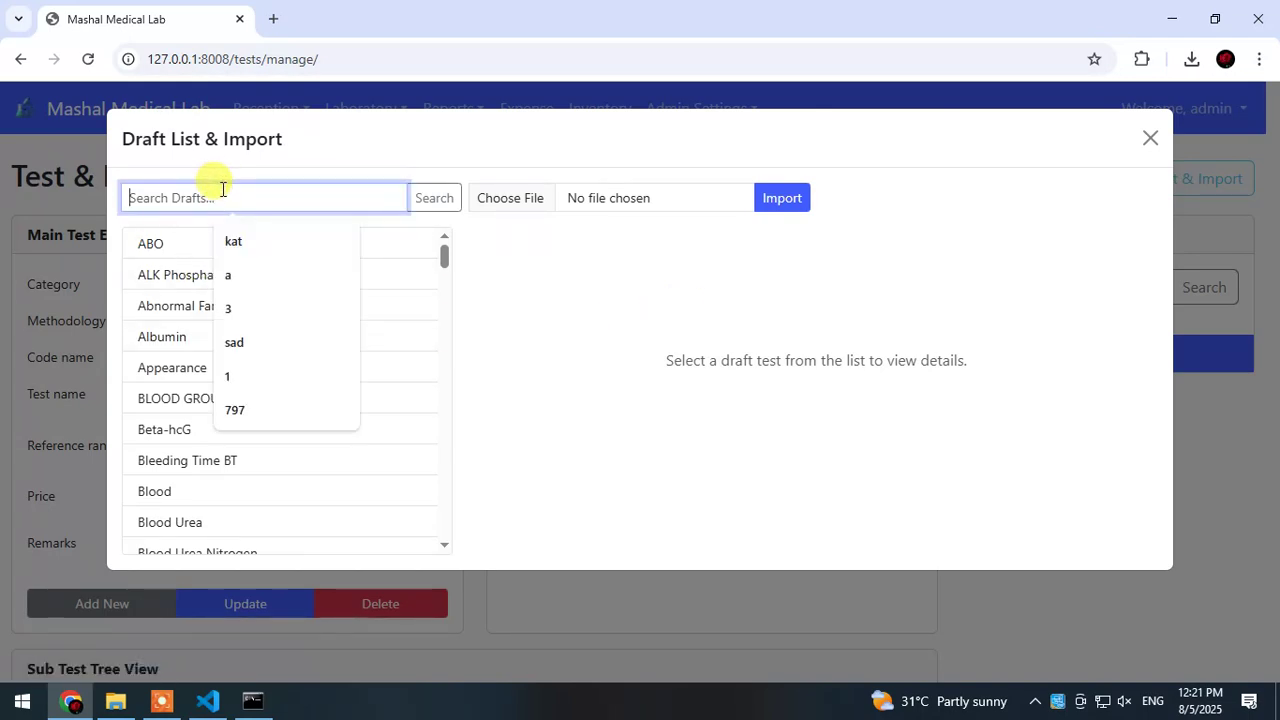
pyautogui.write('com')
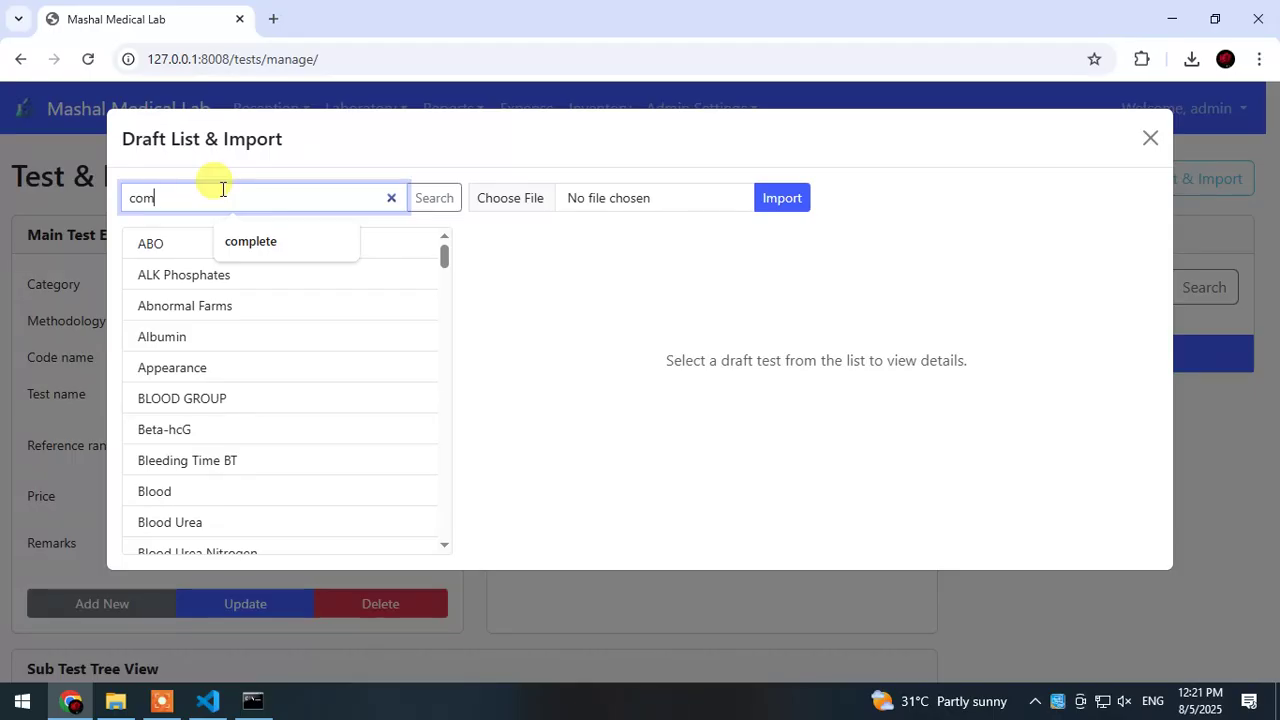
pyautogui.click(450, 198)
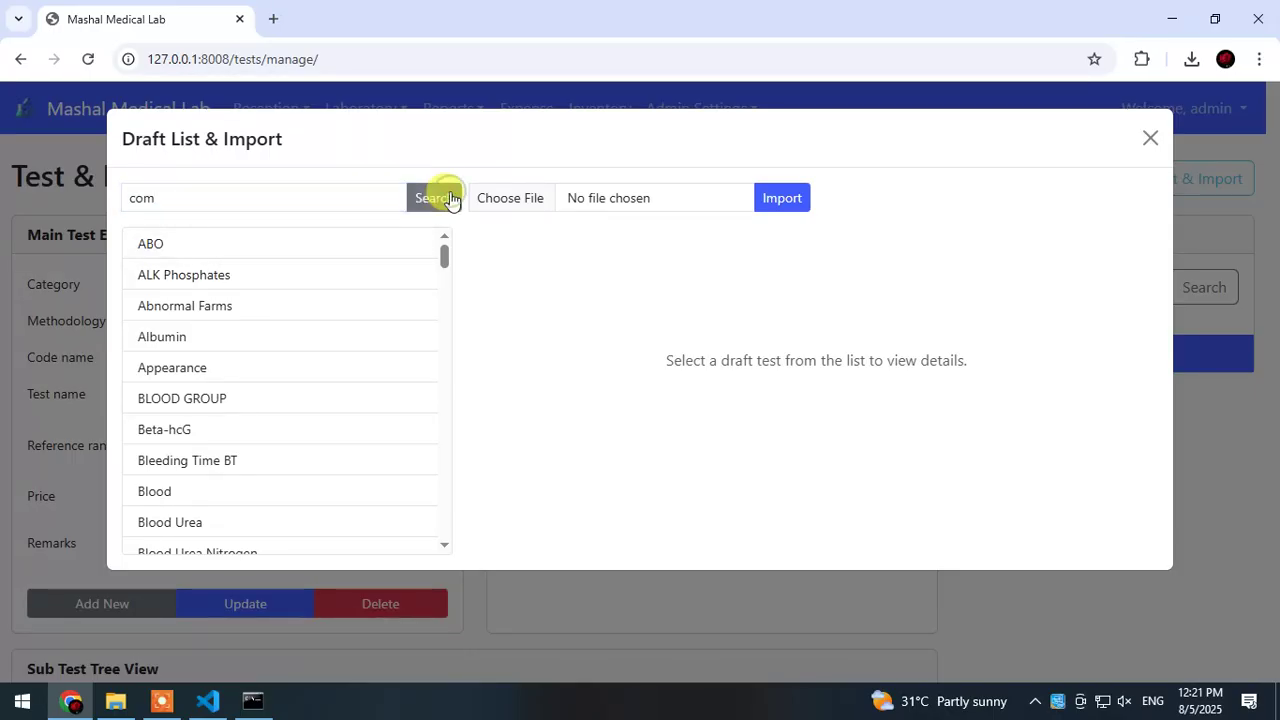
pyautogui.click(371, 260)
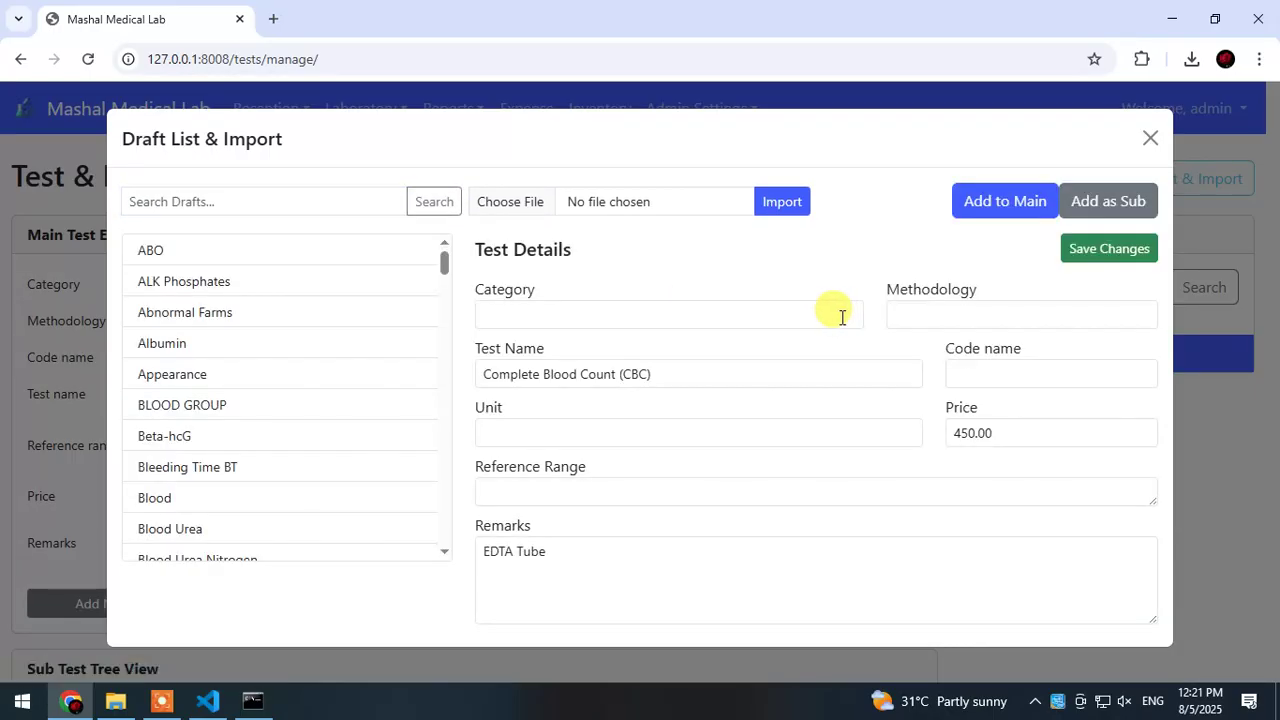
# Step: Set the Complete Blood Count draft's category to Hematology, methodology to HM-23 and code name to CBC
pyautogui.click(689, 314)
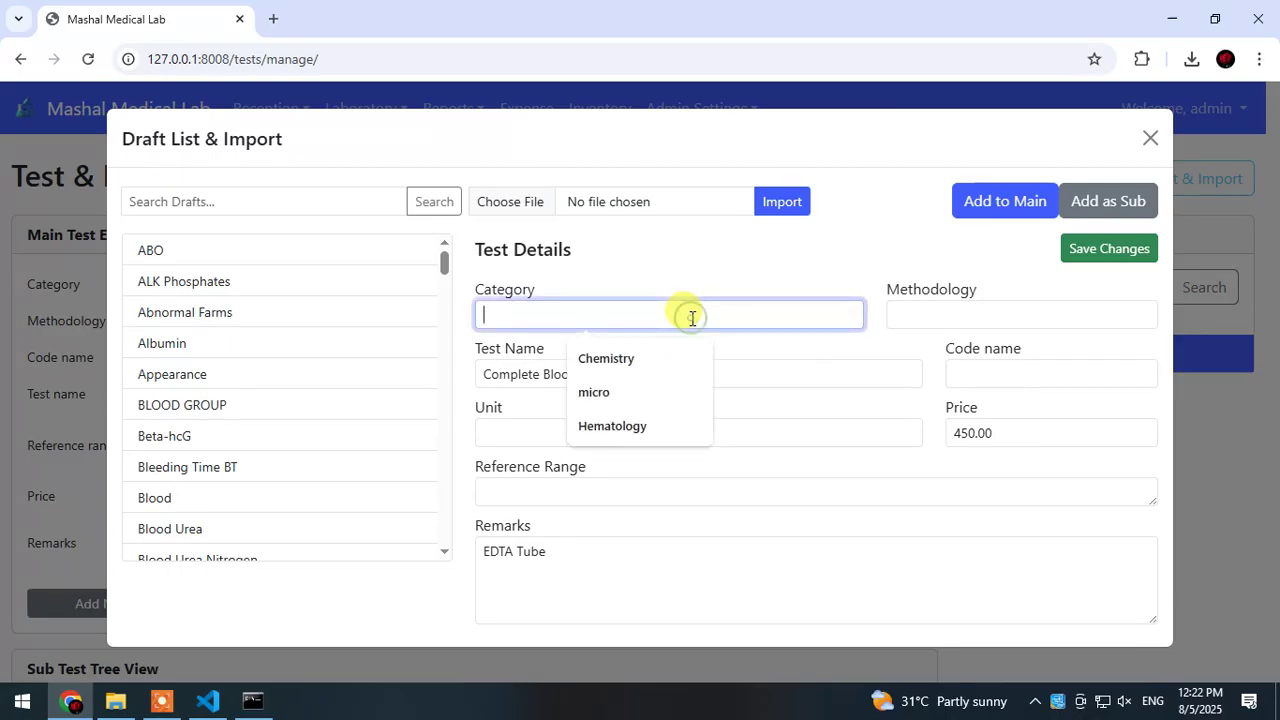
pyautogui.write('Hem')
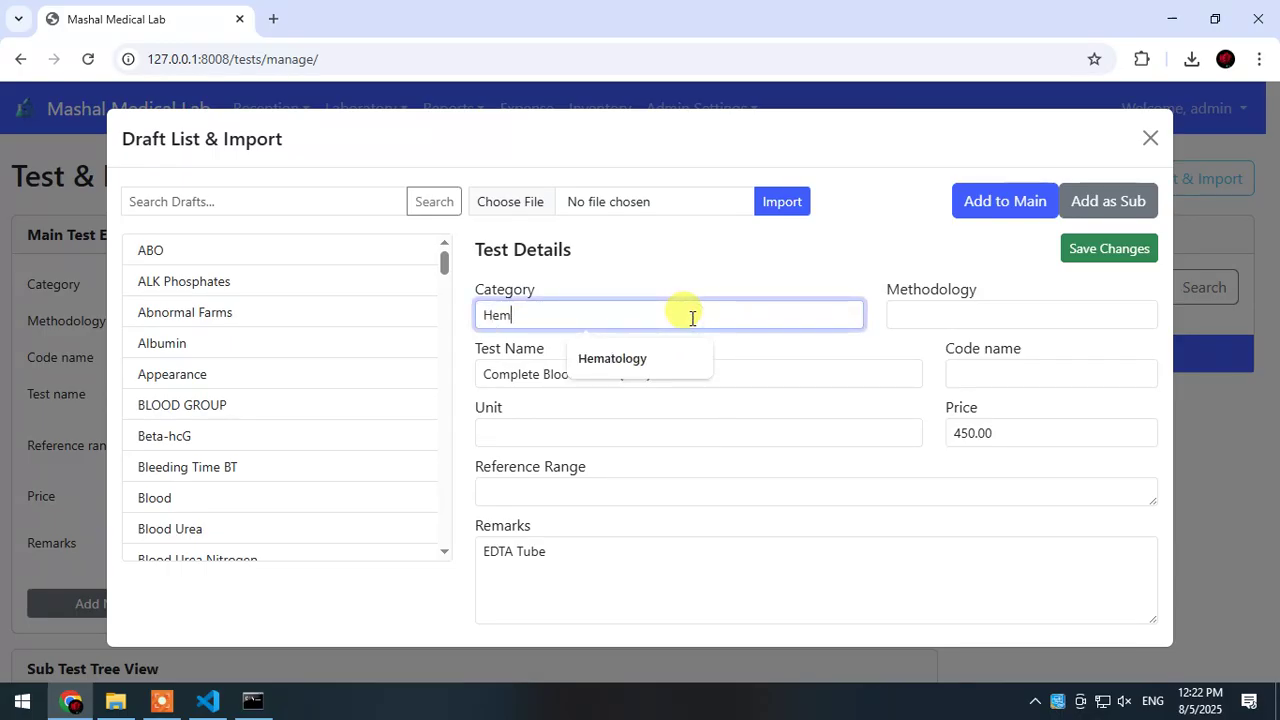
pyautogui.click(614, 358)
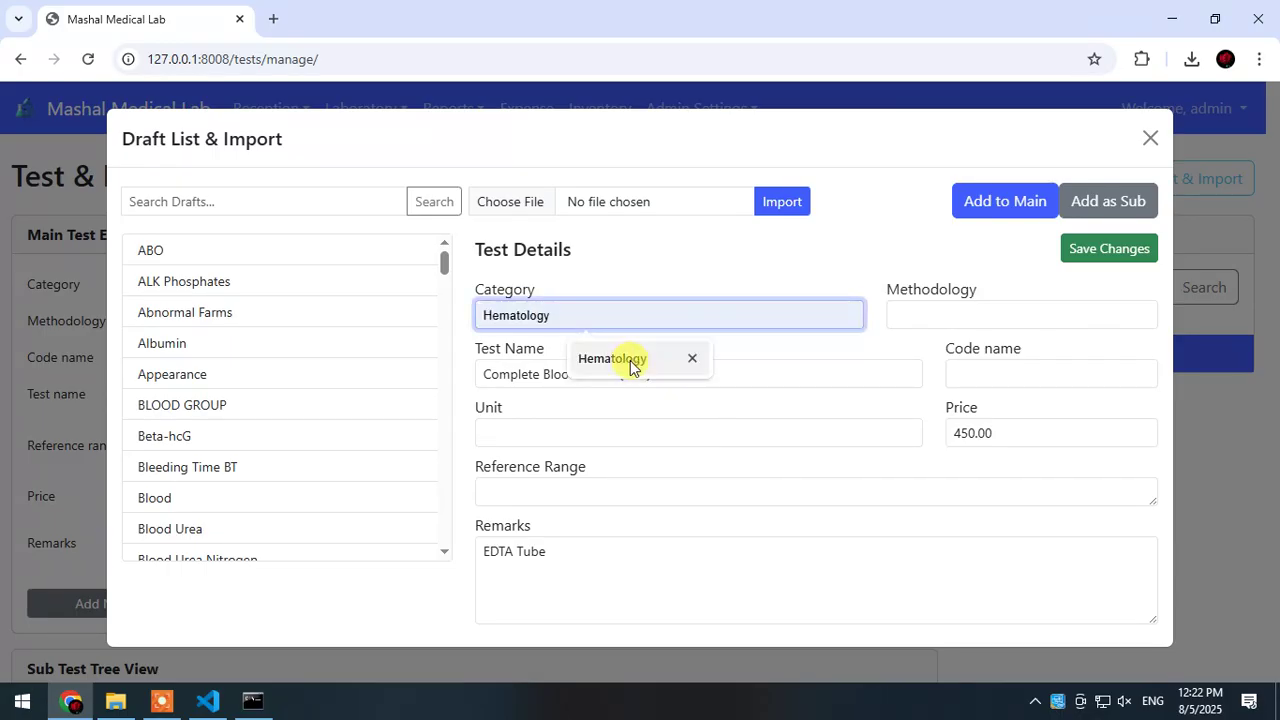
pyautogui.click(1000, 306)
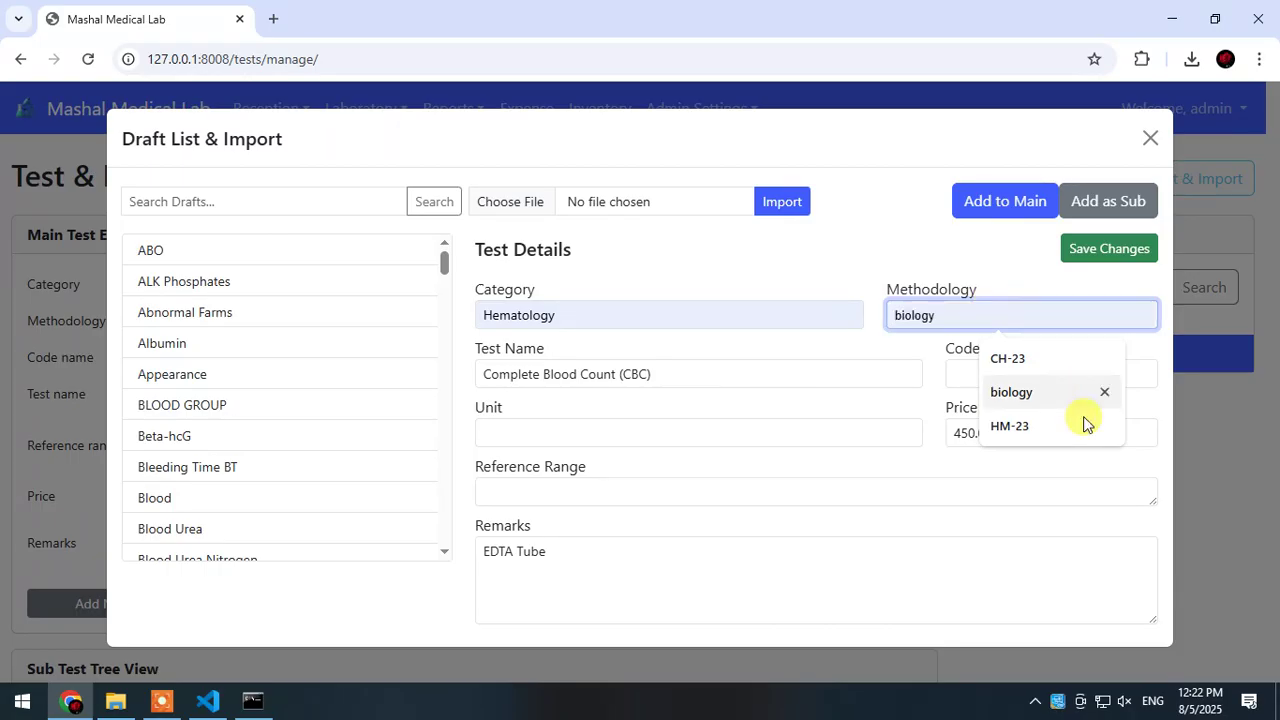
pyautogui.click(1006, 427)
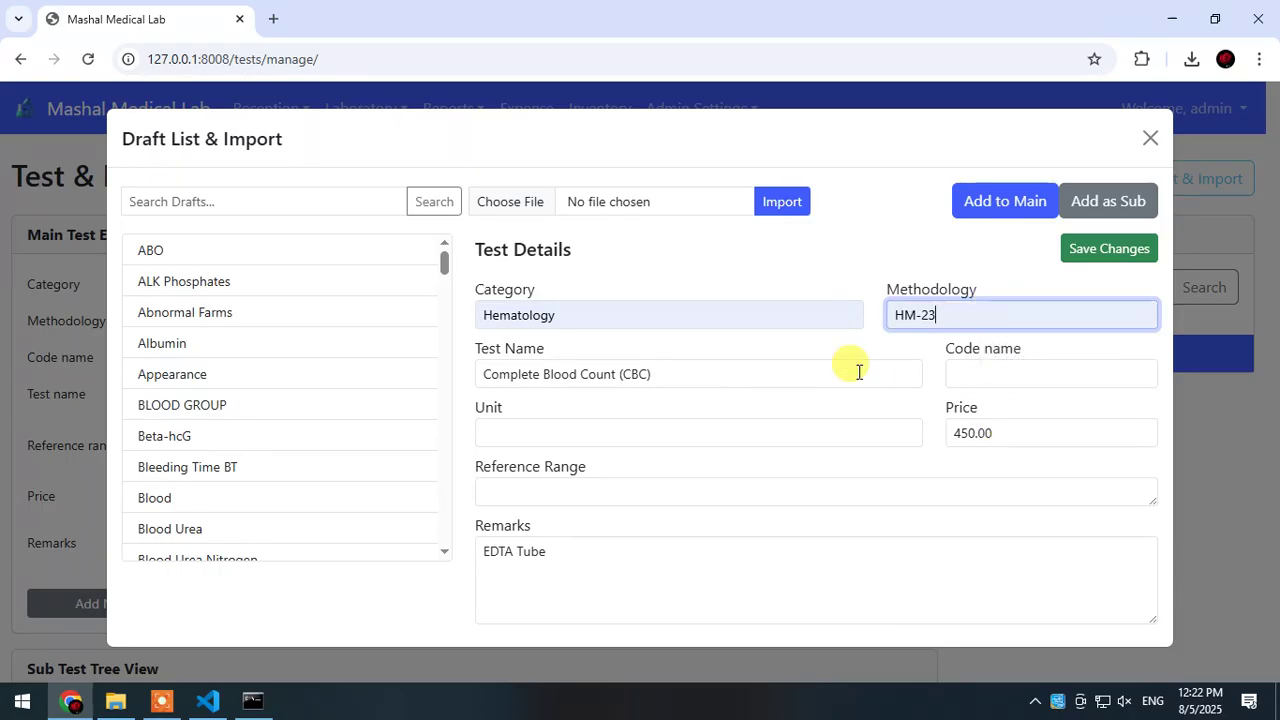
pyautogui.click(1037, 369)
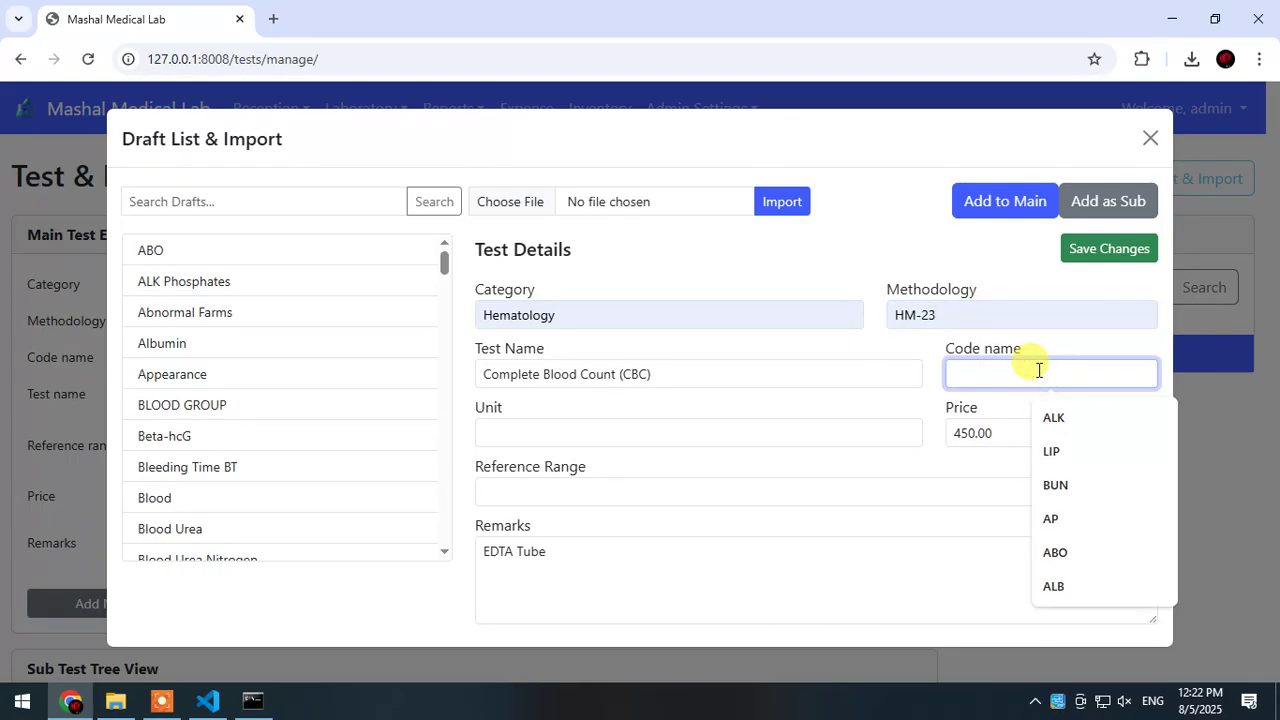
pyautogui.write('CBC')
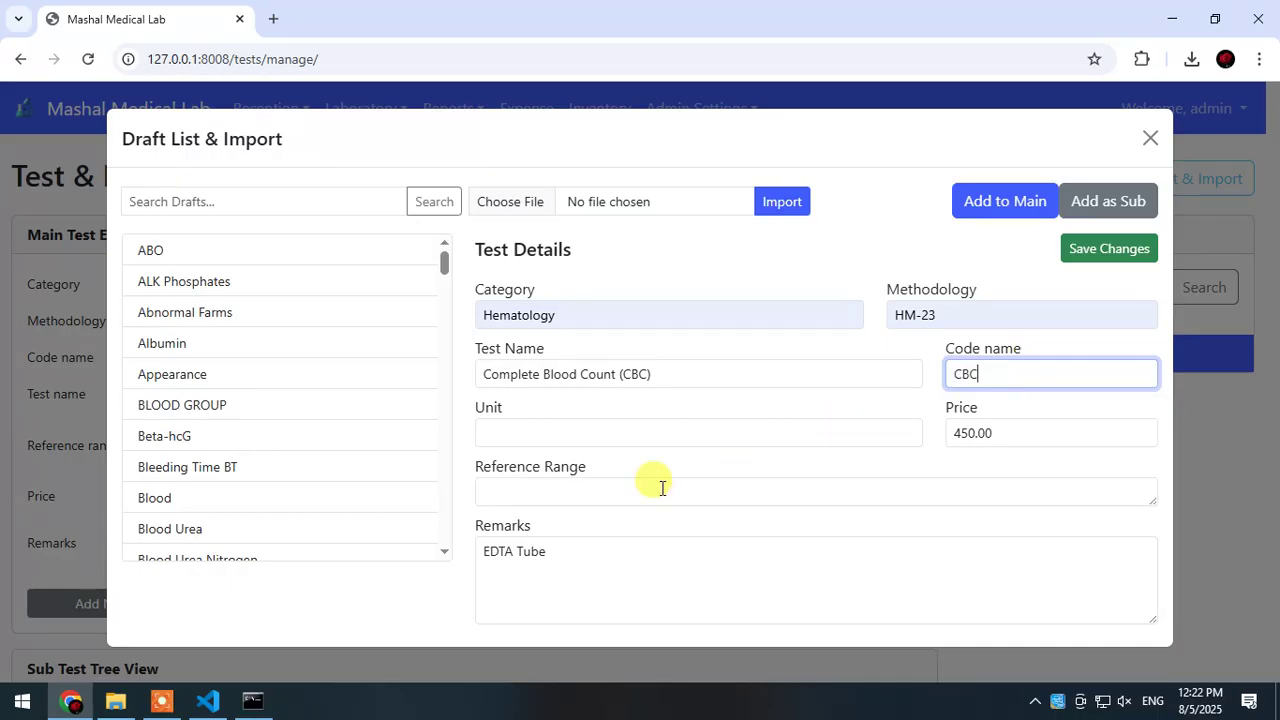
# Step: Set the Complete Blood Count draft's price to 1050 and its remarks to "EDTA Tube, Daily", leaving unit and reference range empty
pyautogui.click(584, 426)
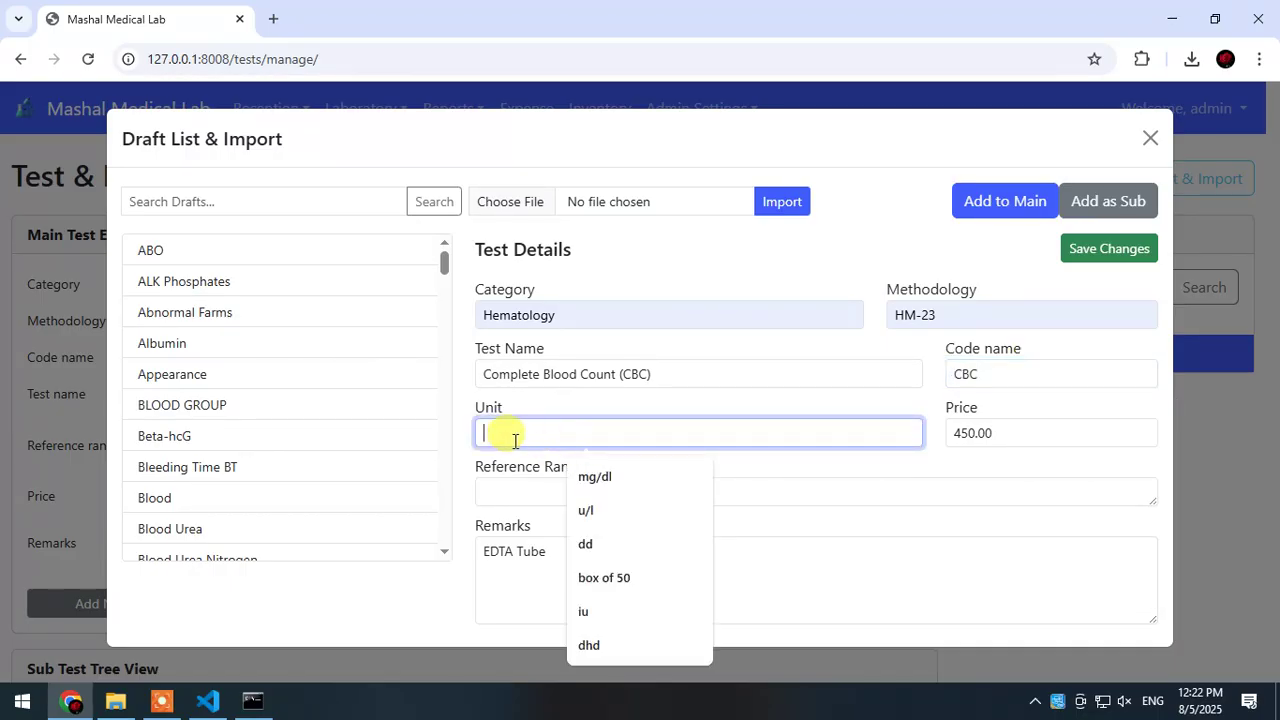
pyautogui.doubleClick(966, 434)
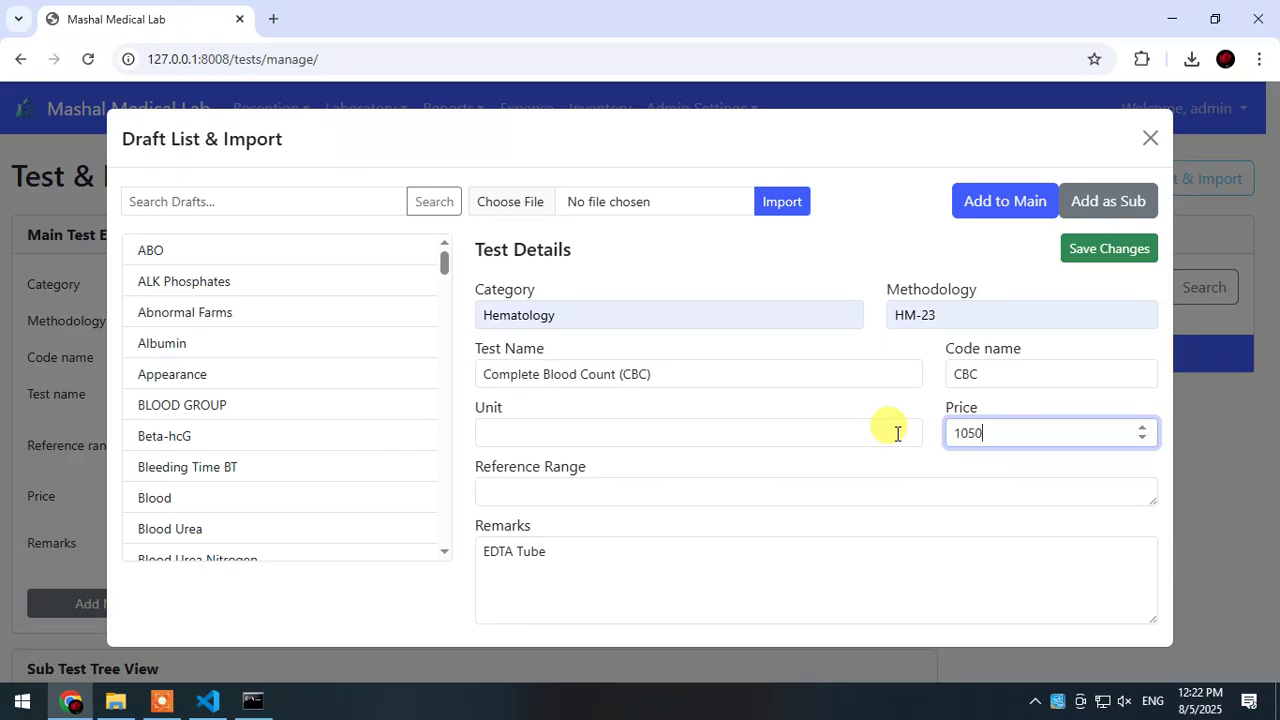
pyautogui.click(534, 468)
pyautogui.click(555, 440)
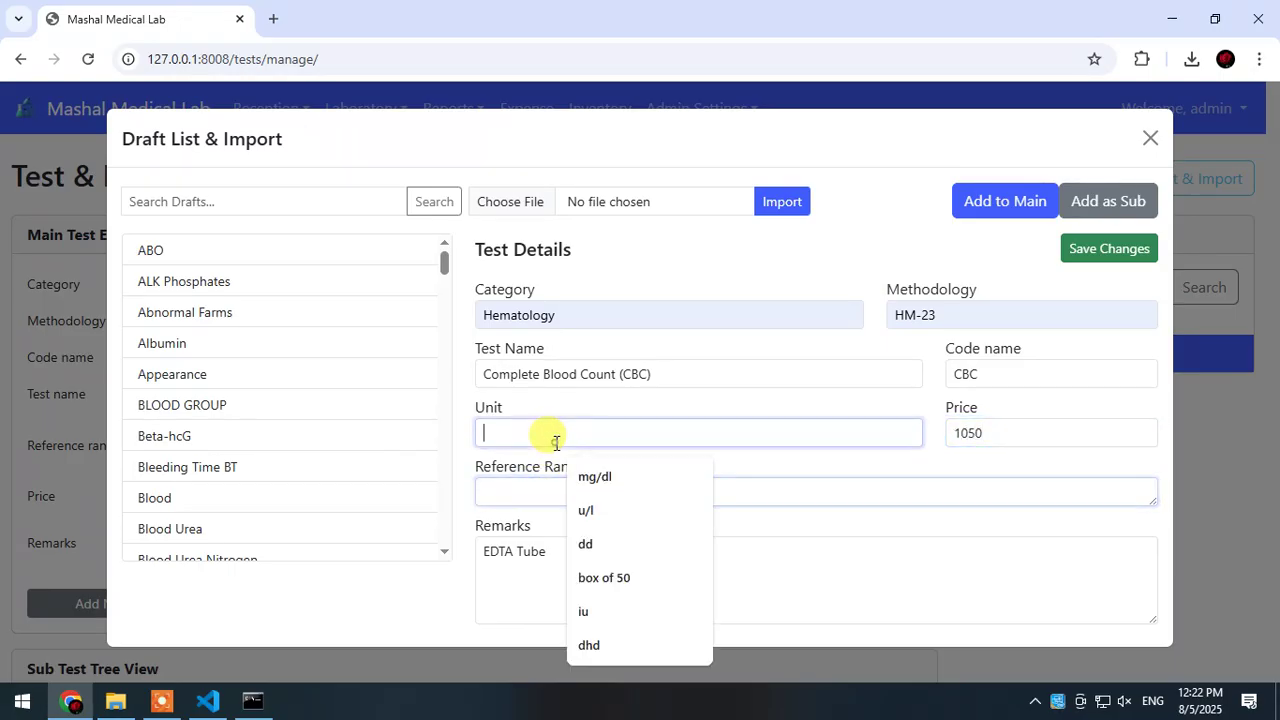
pyautogui.click(551, 482)
pyautogui.click(590, 557)
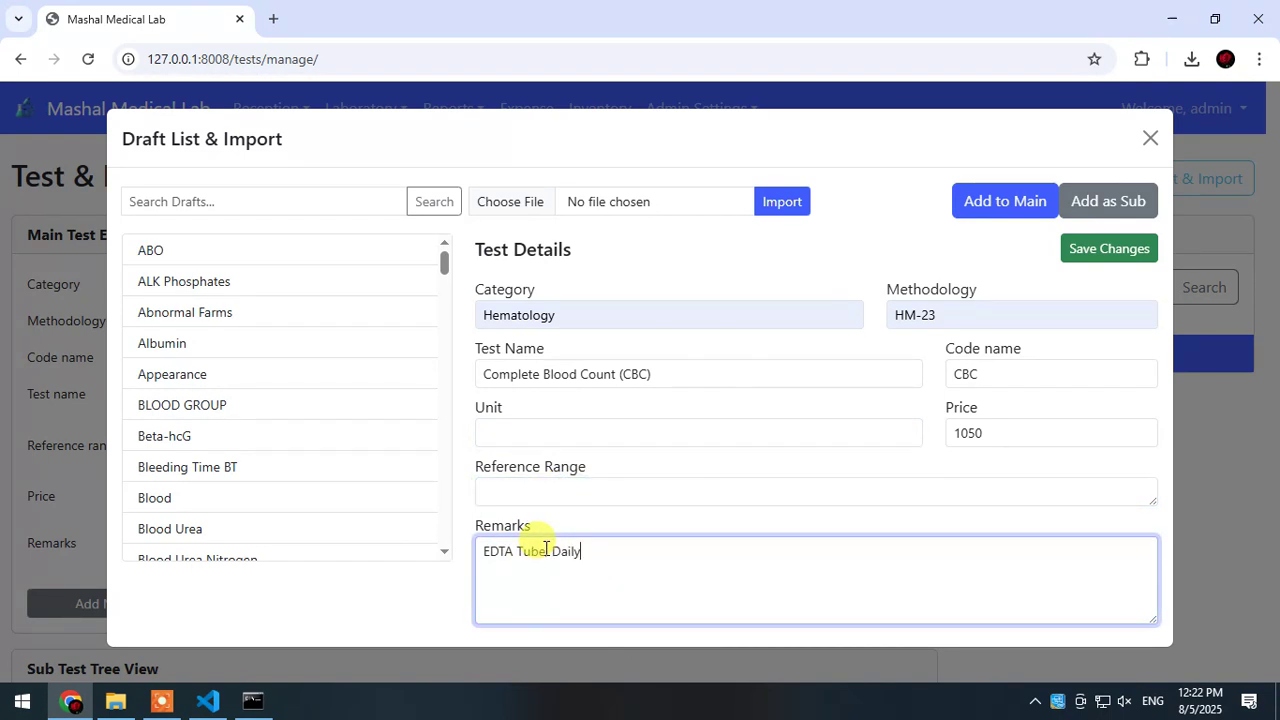
# Step: Save the Complete Blood Count draft changes and add it to the main tests, closing the draft list
pyautogui.click(1088, 247)
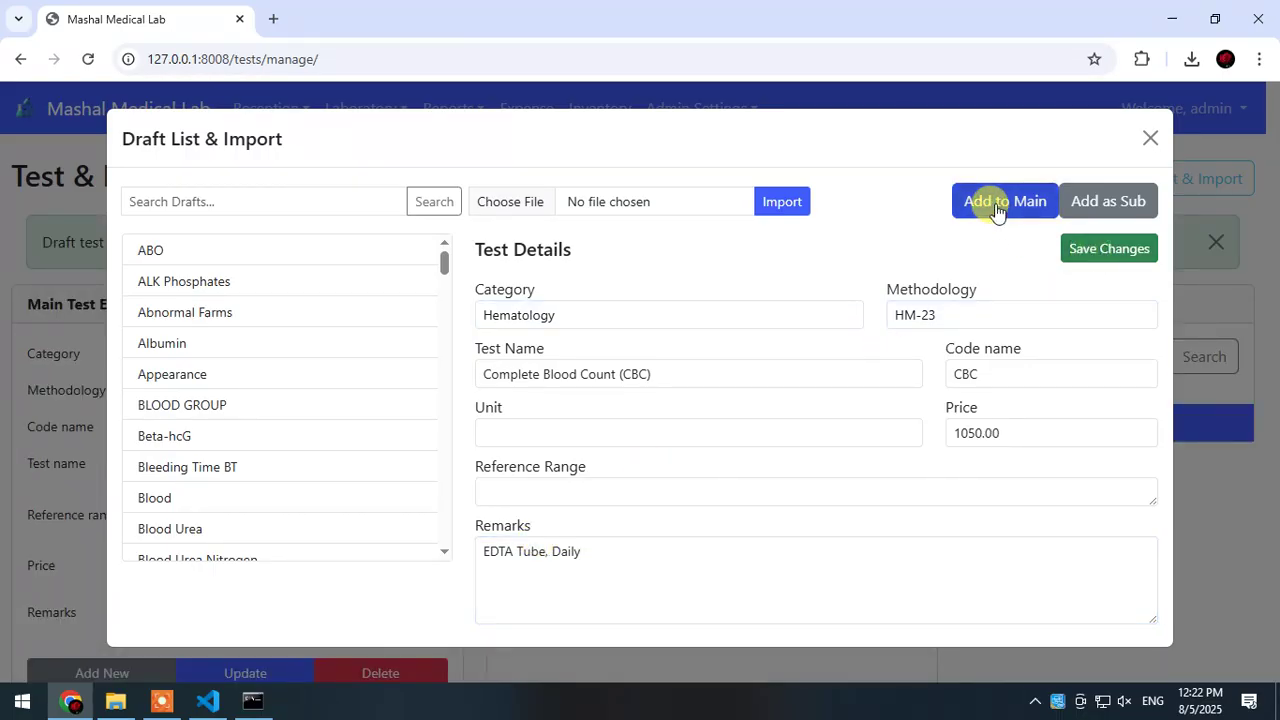
pyautogui.click(996, 205)
pyautogui.click(1150, 138)
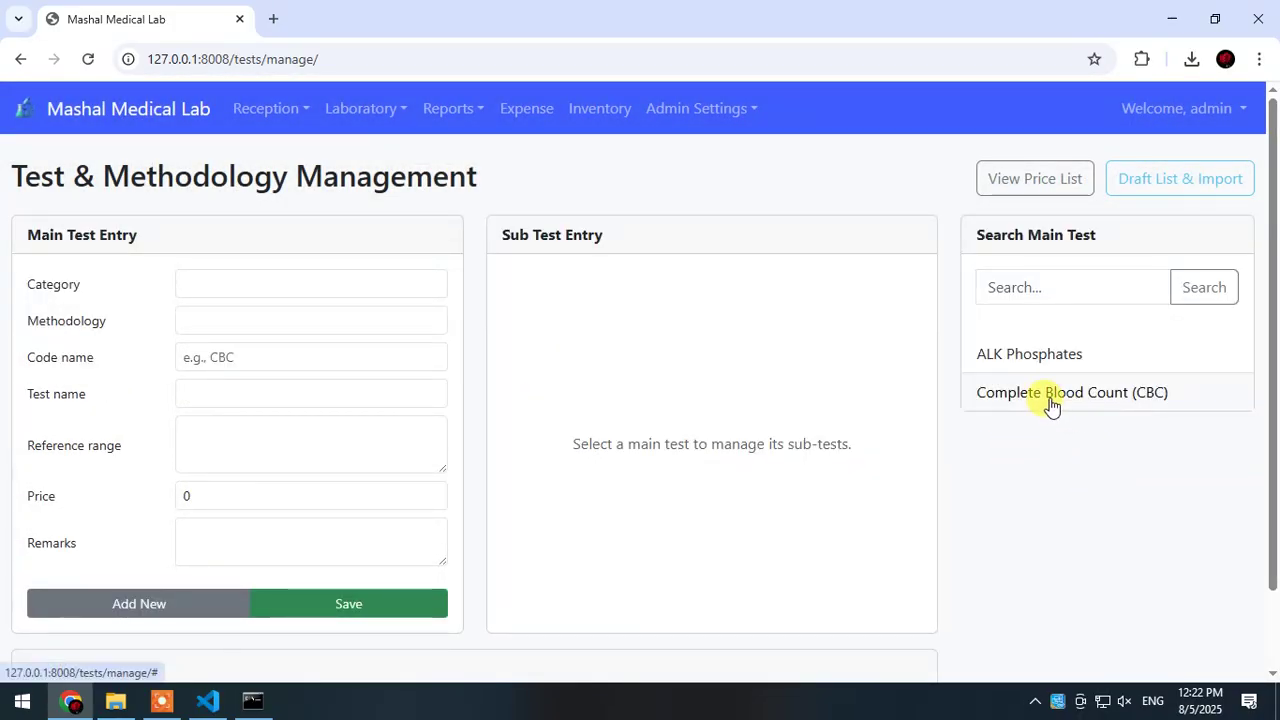
# Step: Select the Complete Blood Count (CBC) main test, search the draft list for "wbc" and load the WBC Count draft's details
pyautogui.click(1050, 400)
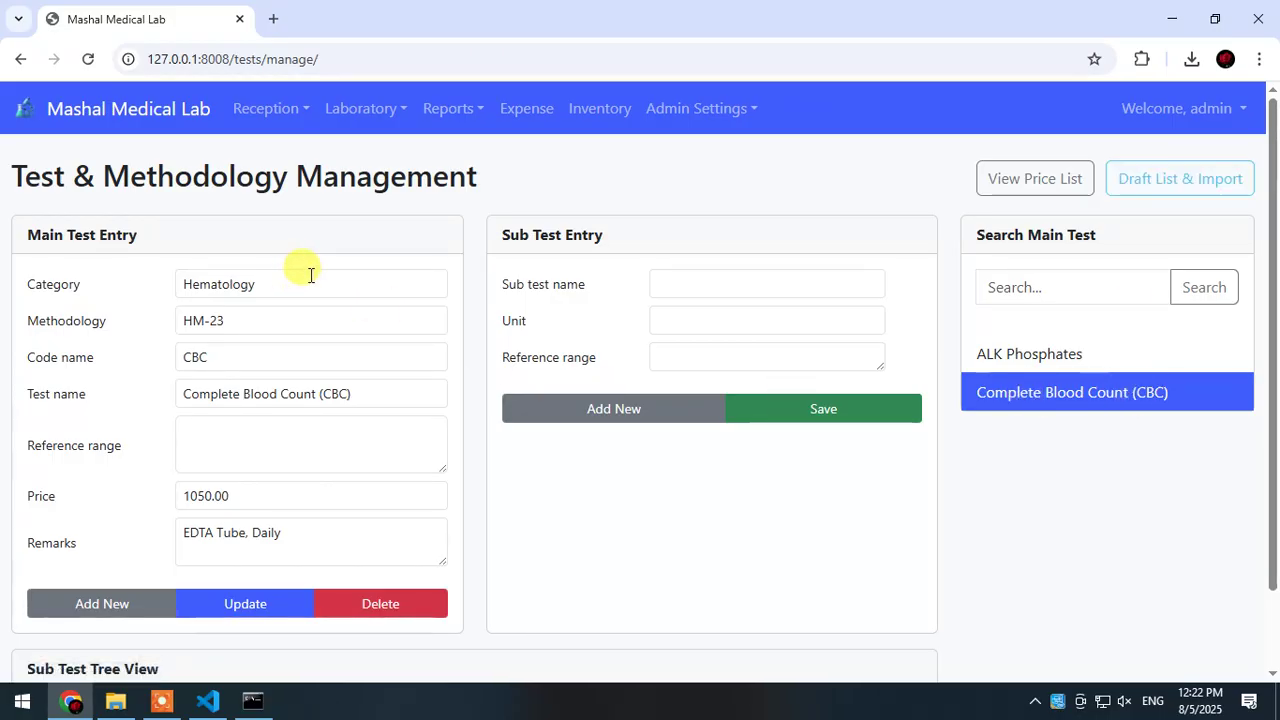
pyautogui.click(1163, 179)
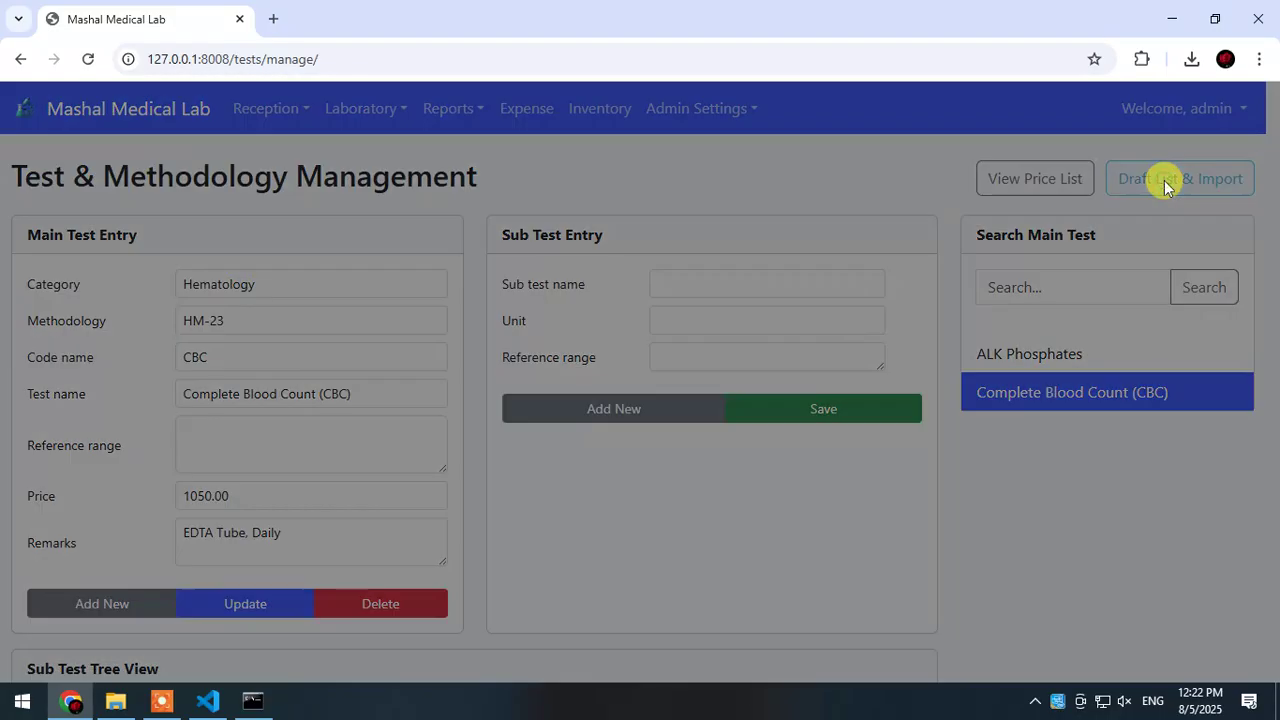
pyautogui.click(266, 198)
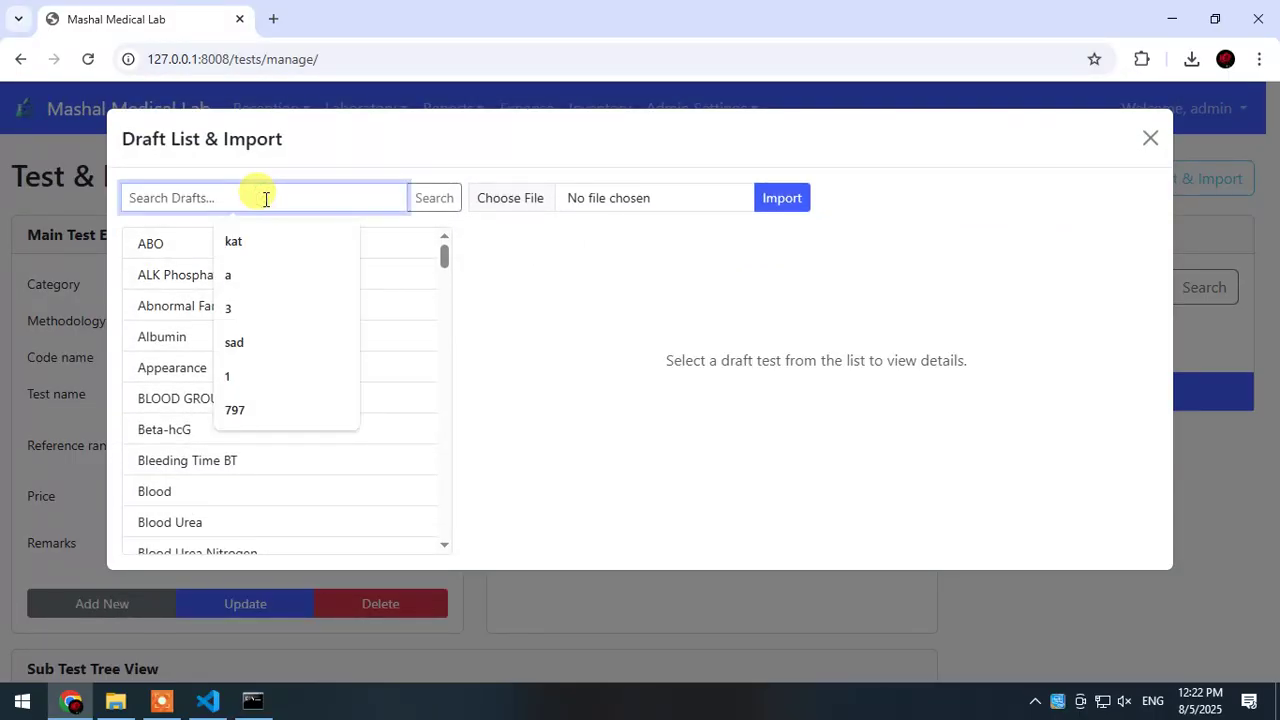
pyautogui.write('wbc')
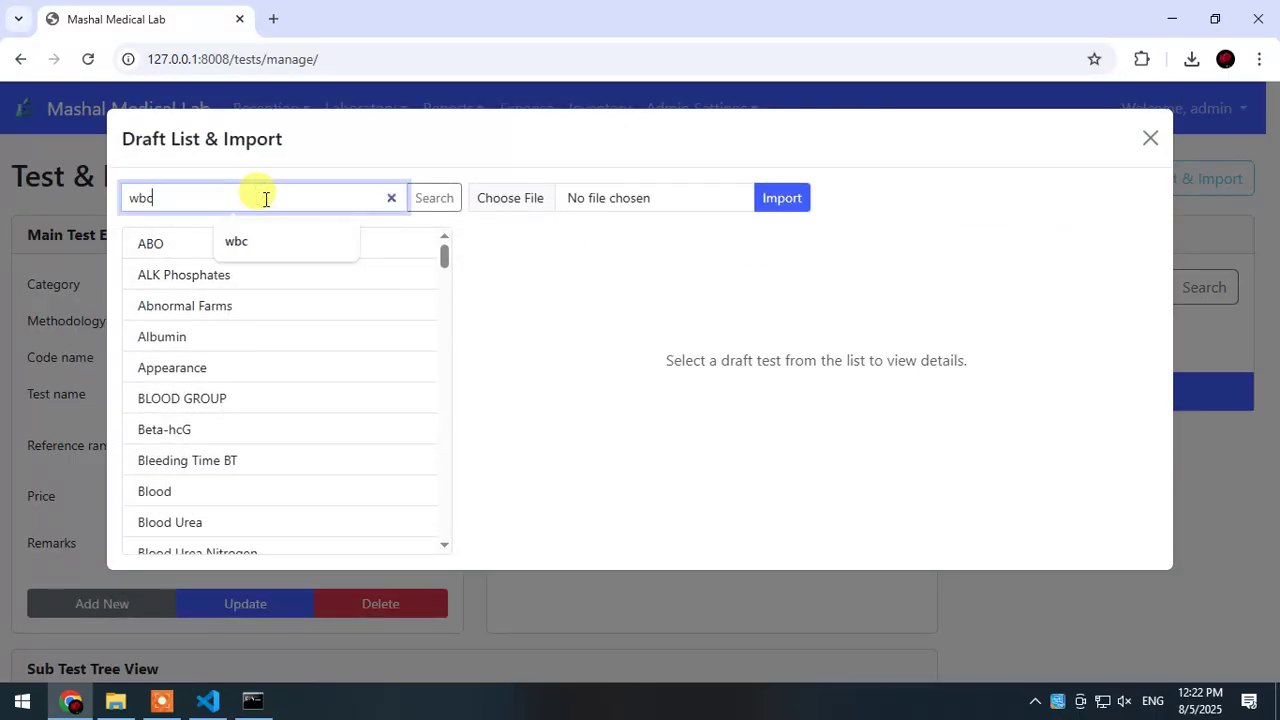
pyautogui.click(432, 203)
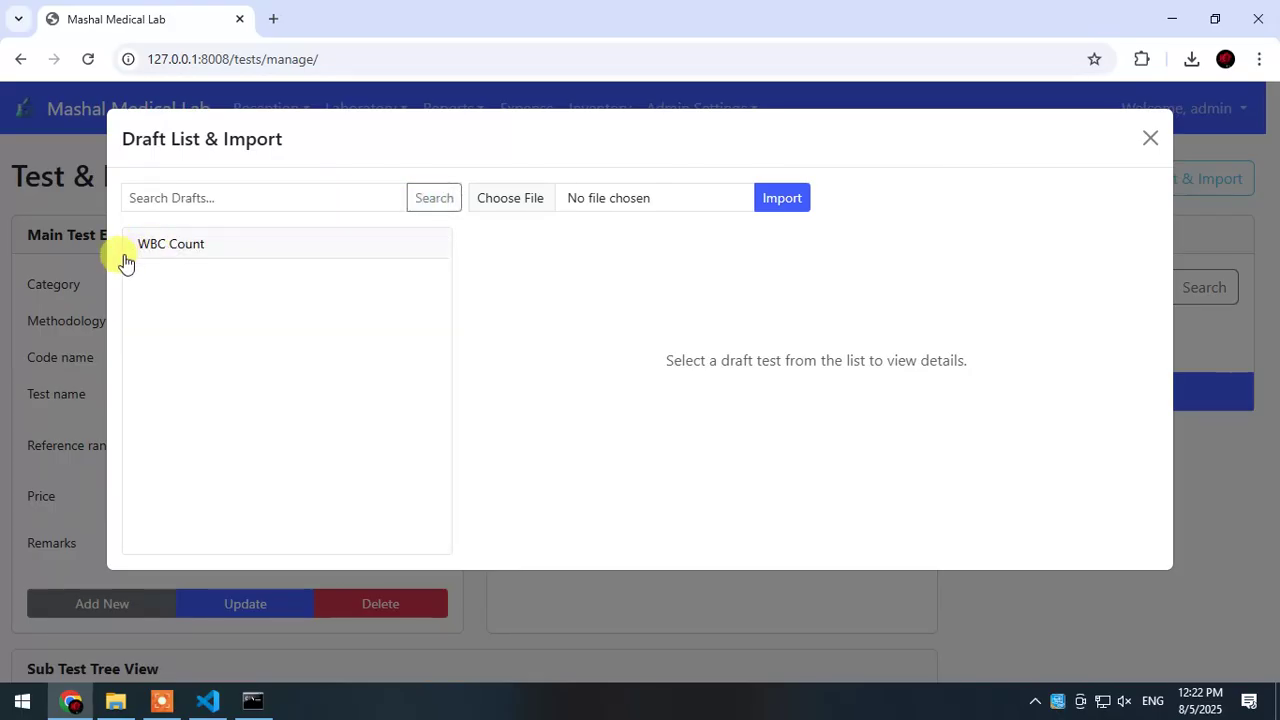
pyautogui.click(238, 252)
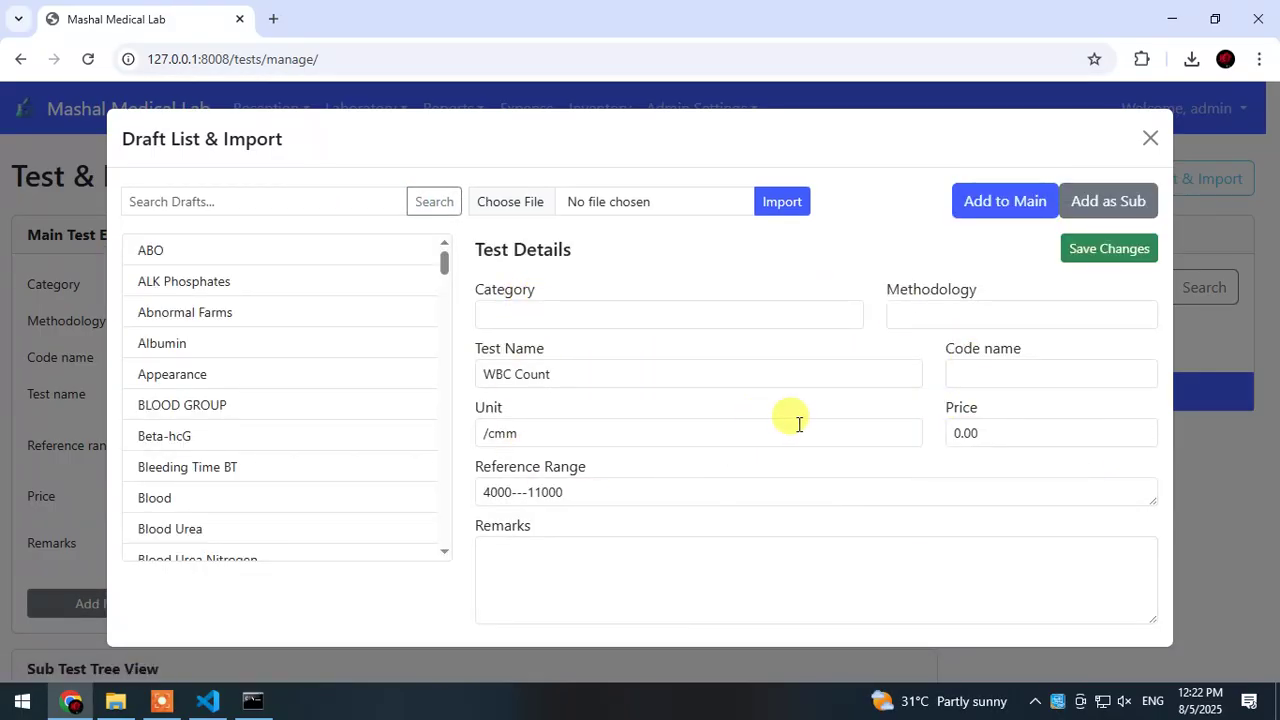
# Step: Add the WBC Count draft as a sub-test of Complete Blood Count (CBC), and load that sub-test's details
pyautogui.click(1110, 203)
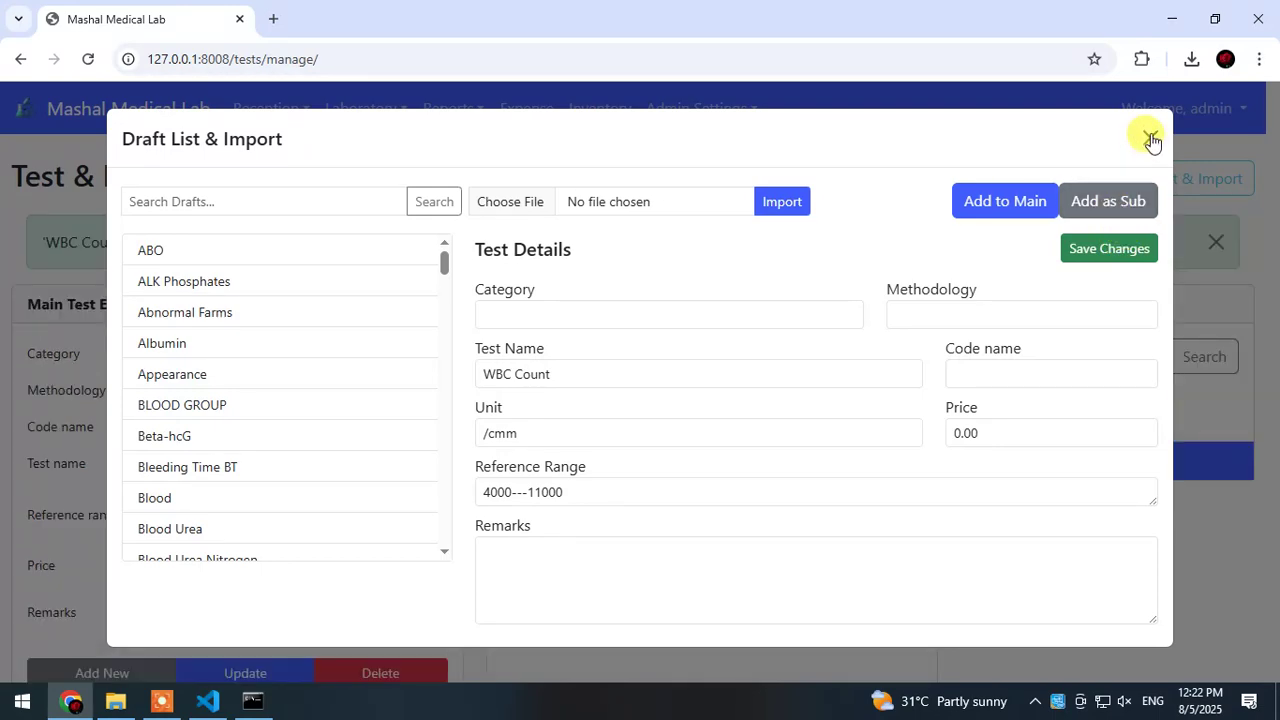
pyautogui.click(1151, 139)
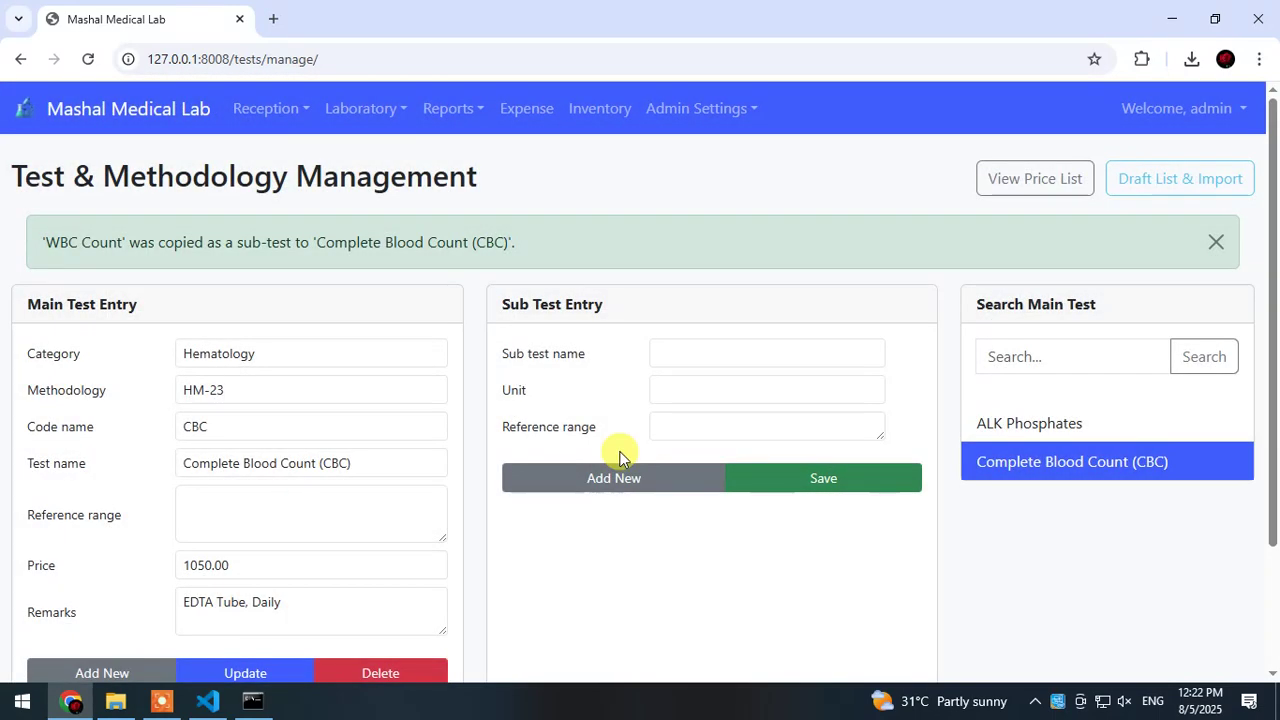
pyautogui.scroll(-1, 600, 480)
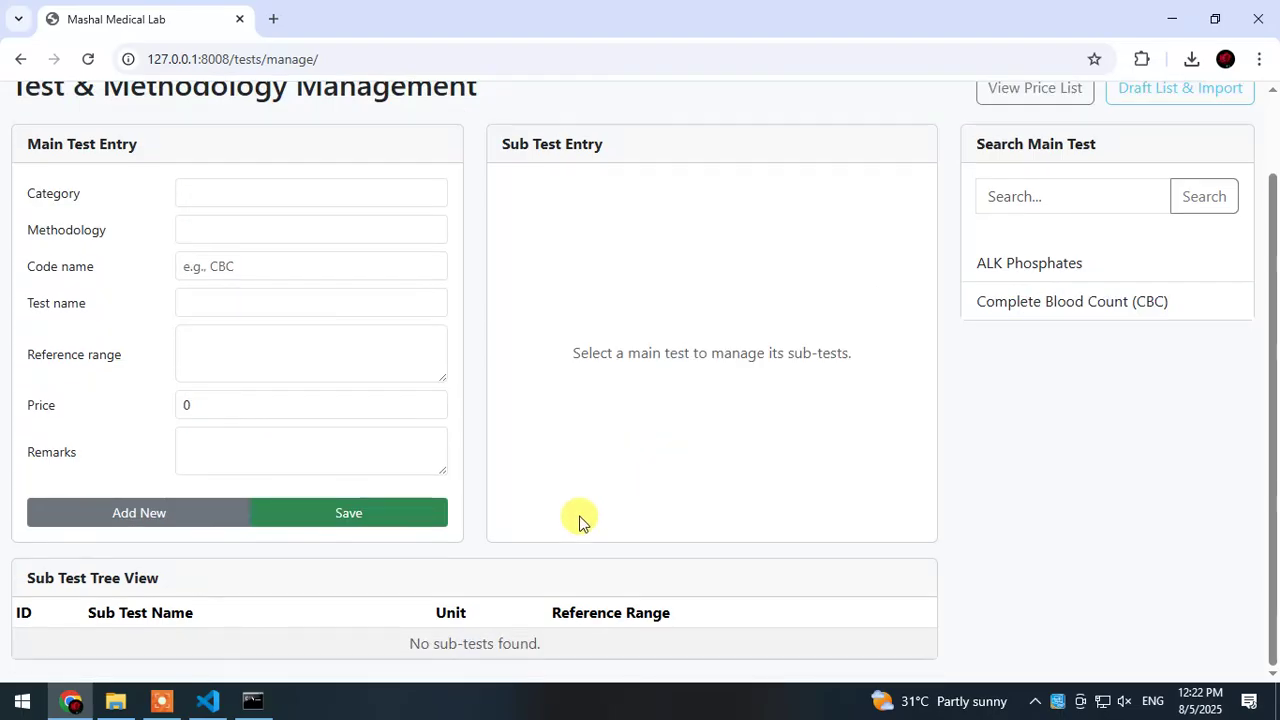
pyautogui.click(1020, 310)
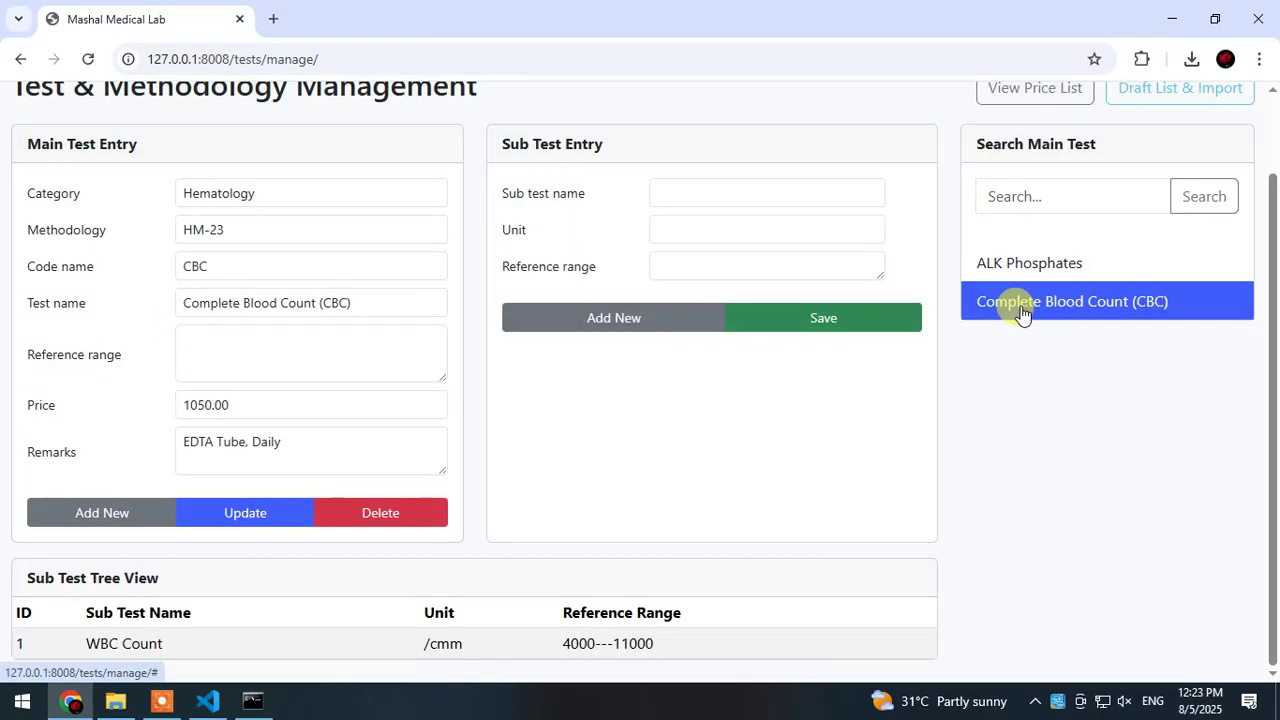
pyautogui.click(130, 647)
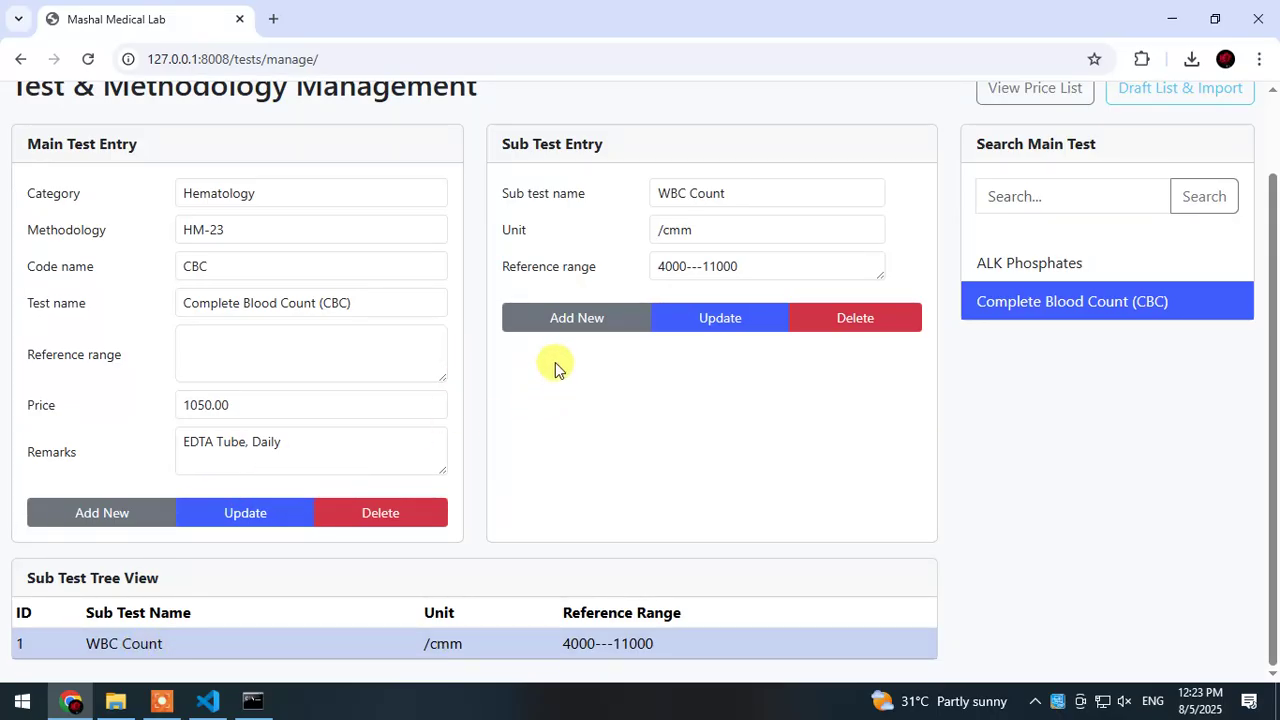
# Step: Add a new sub-test RBC to Complete Blood Count (CBC) with unit mg/dl and reference range 20-50
pyautogui.click(590, 318)
pyautogui.click(723, 192)
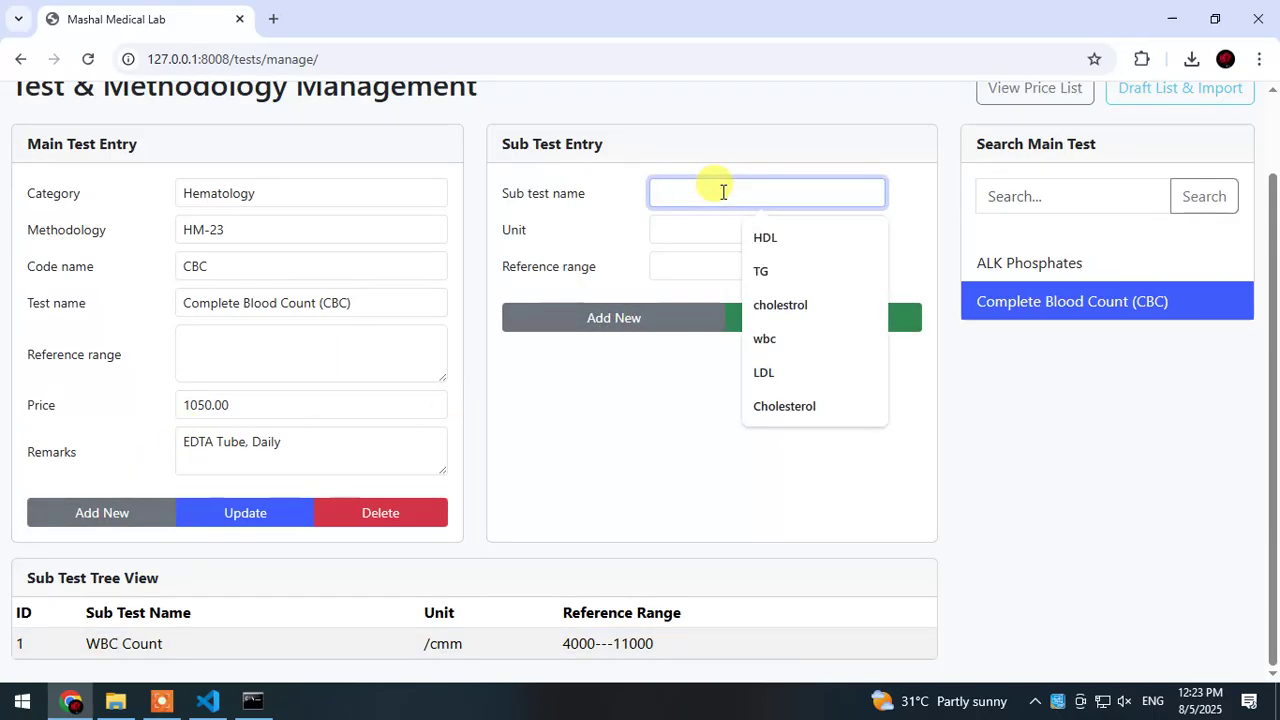
pyautogui.write('RBC')
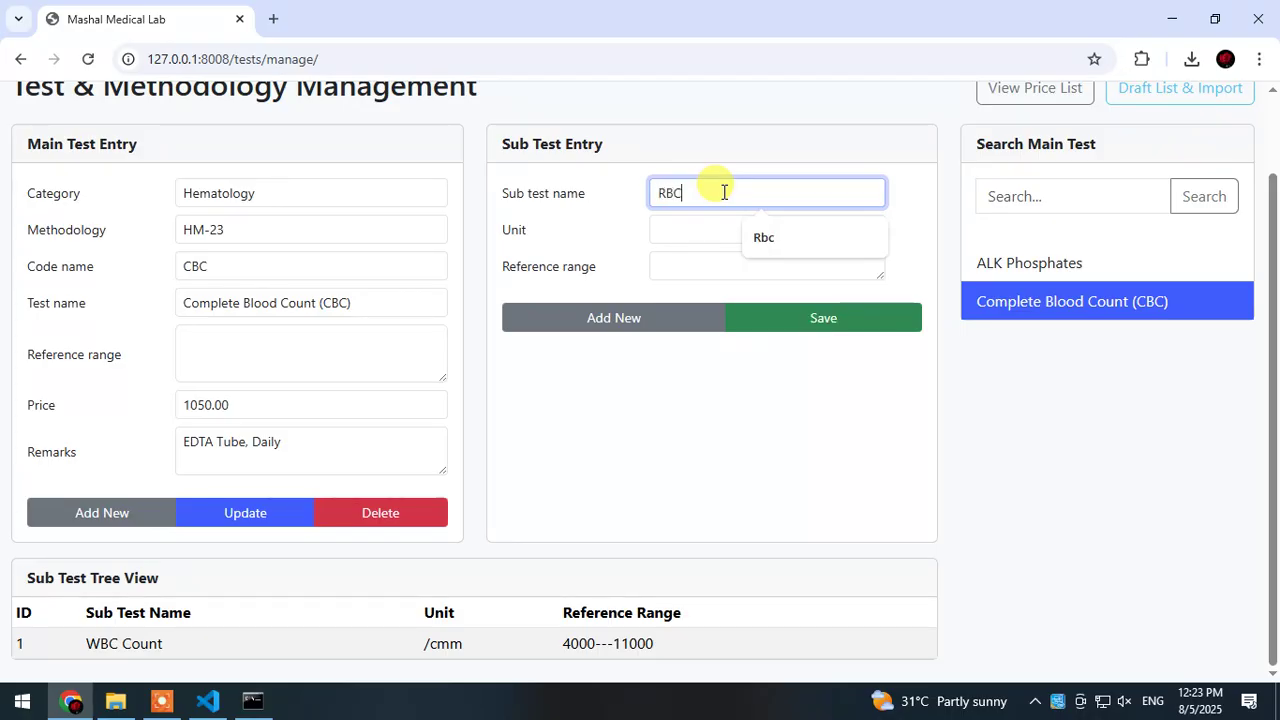
pyautogui.press('Tab')
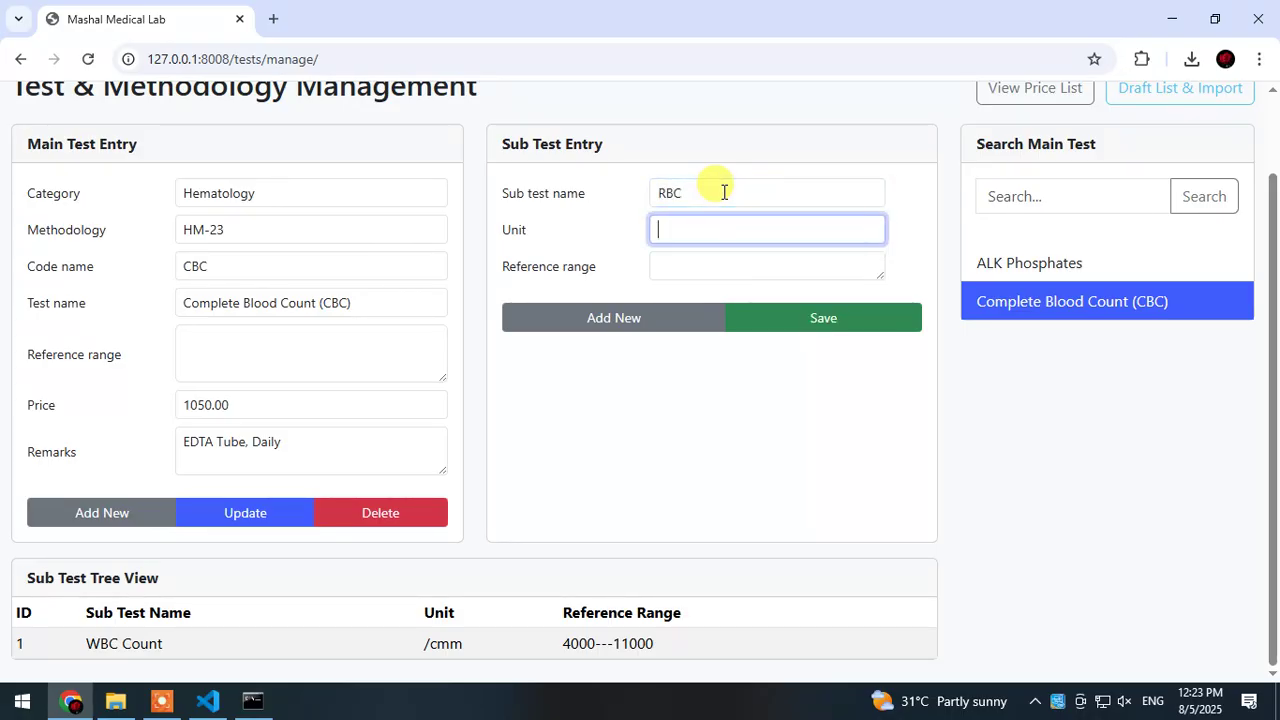
pyautogui.write('m')
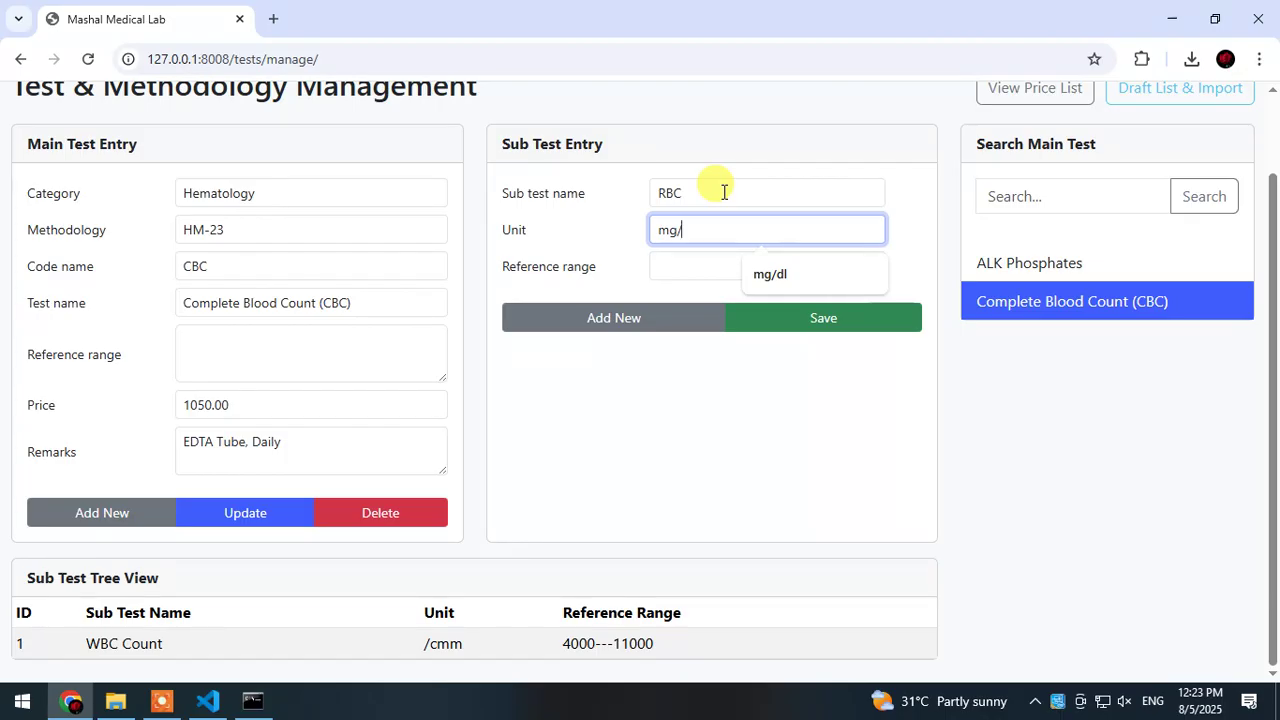
pyautogui.write('g/')
pyautogui.click(786, 275)
pyautogui.click(729, 268)
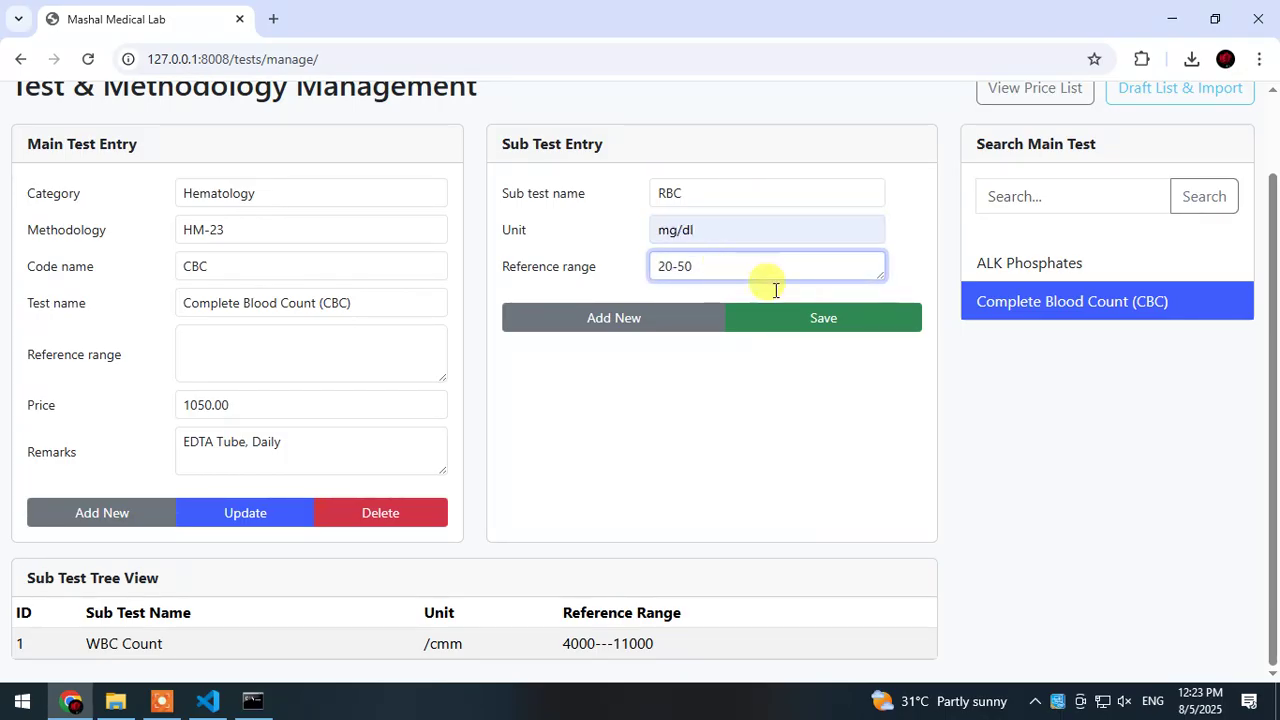
pyautogui.click(827, 320)
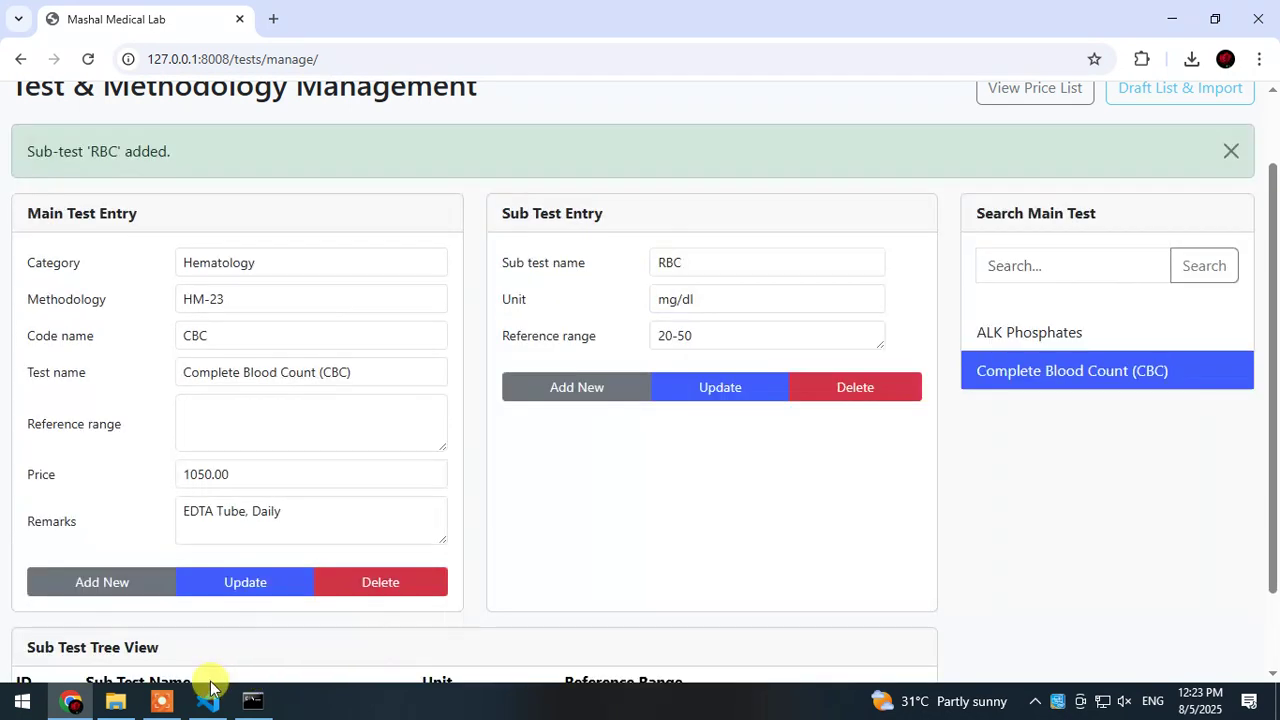
pyautogui.scroll(-1, 200, 660)
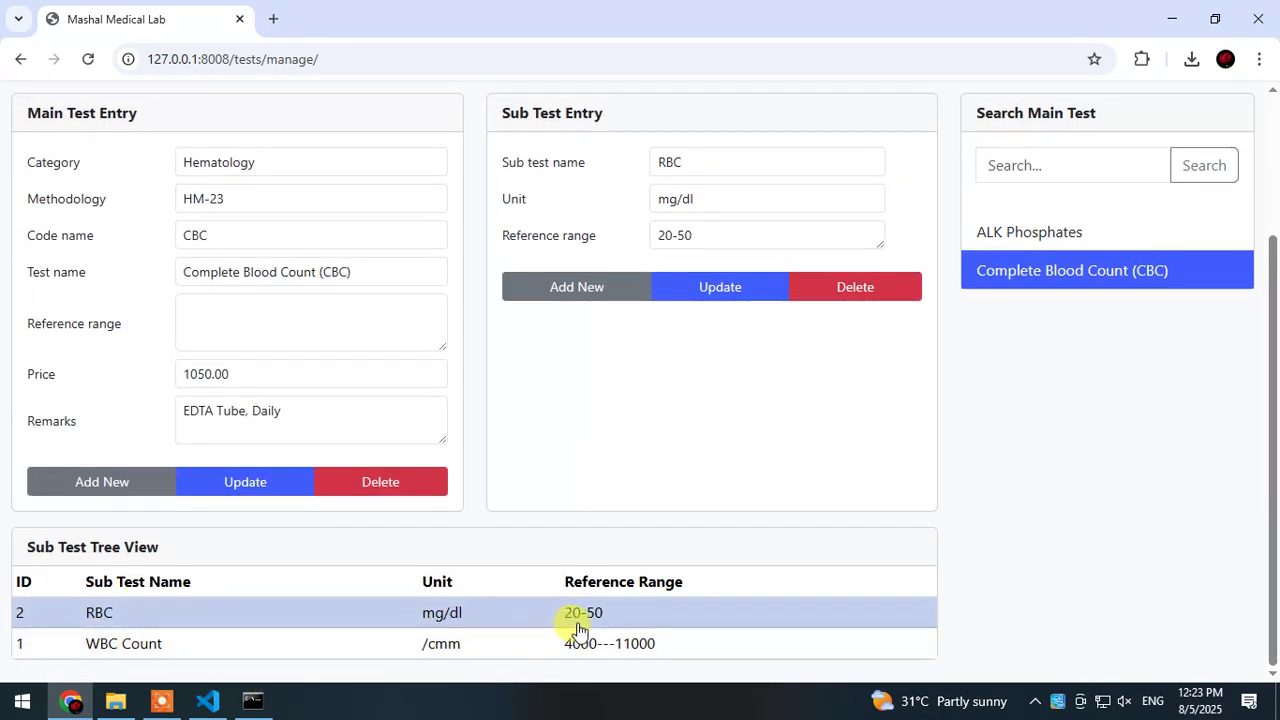
pyautogui.click(586, 287)
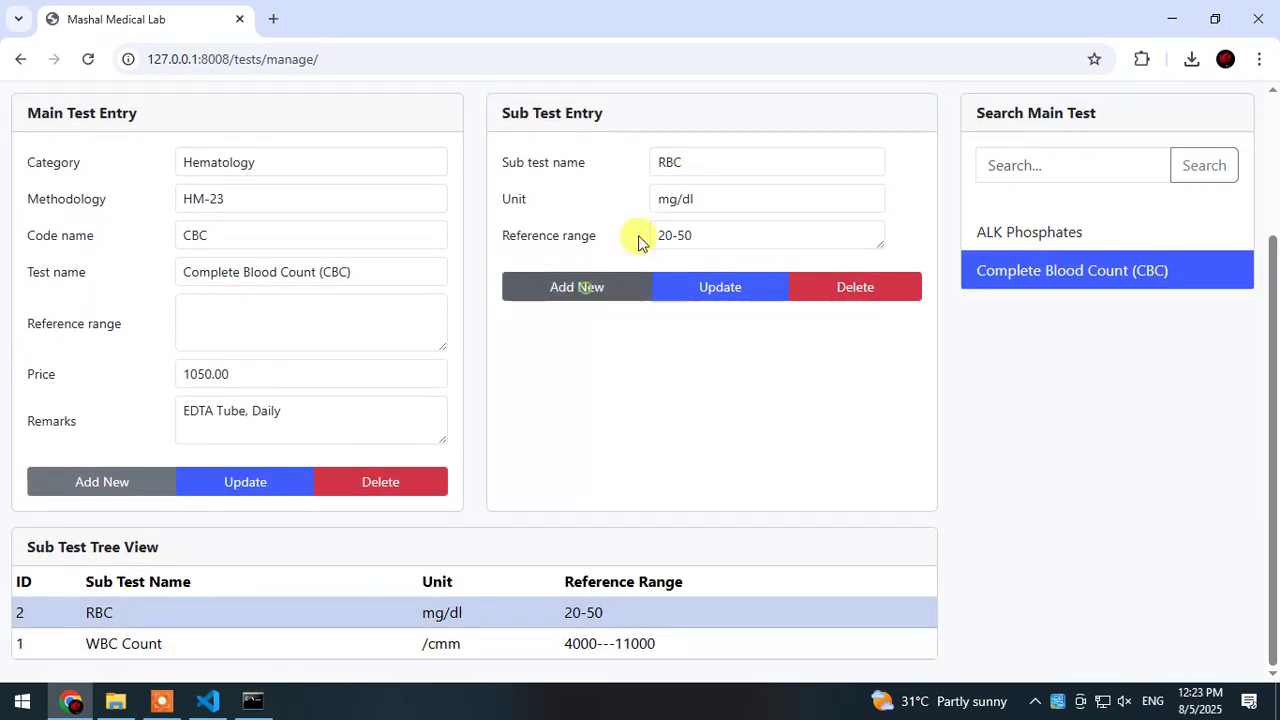
pyautogui.click(728, 167)
pyautogui.write('Pla')
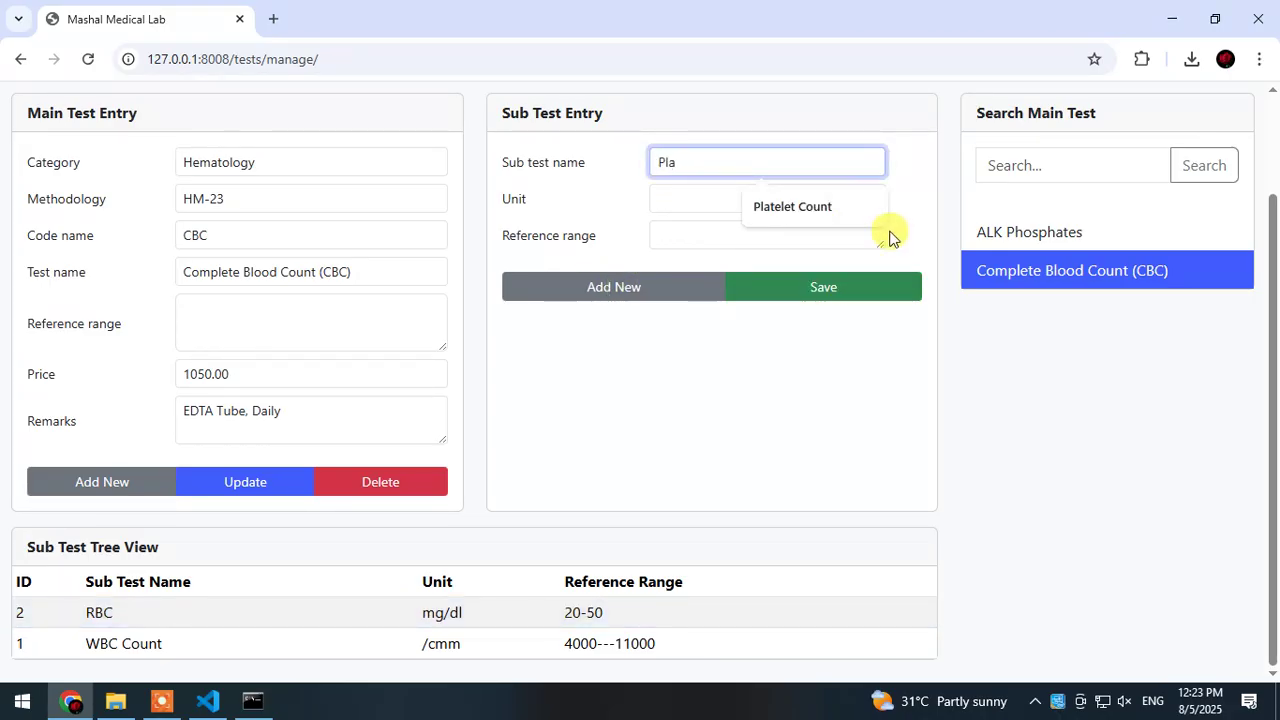
pyautogui.click(792, 207)
pyautogui.click(677, 206)
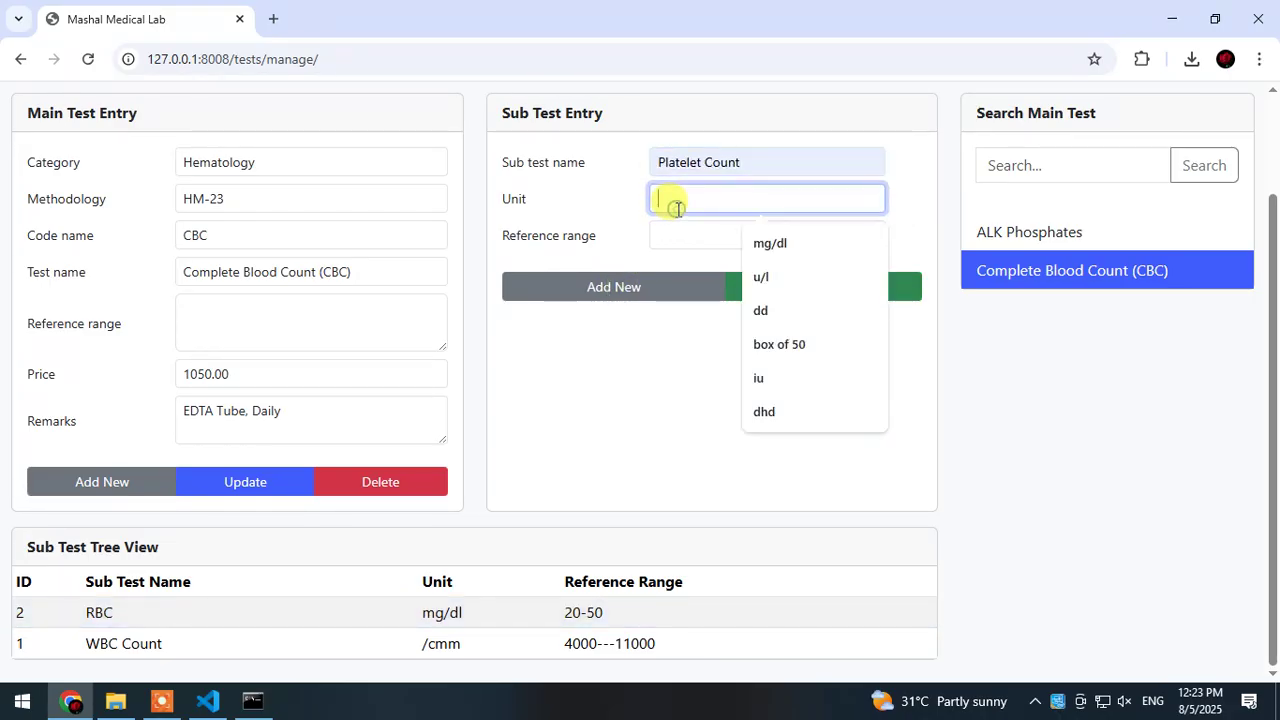
pyautogui.click(771, 245)
pyautogui.click(677, 237)
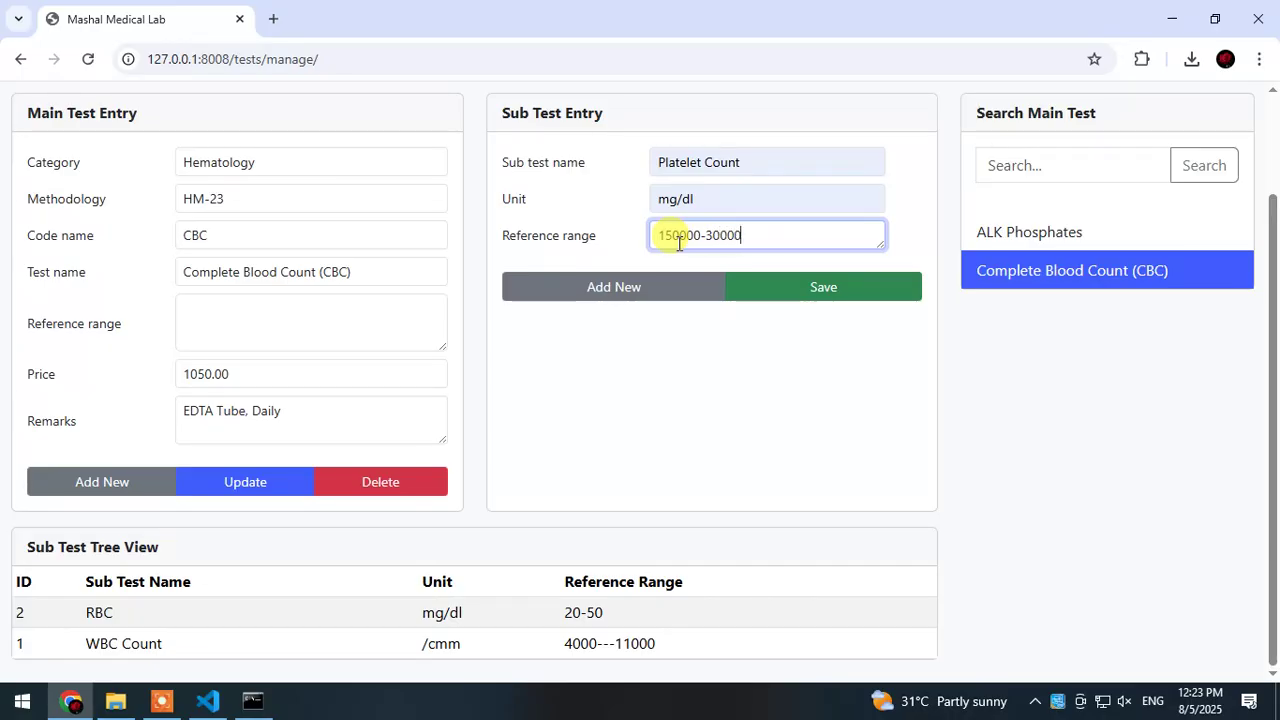
pyautogui.click(775, 292)
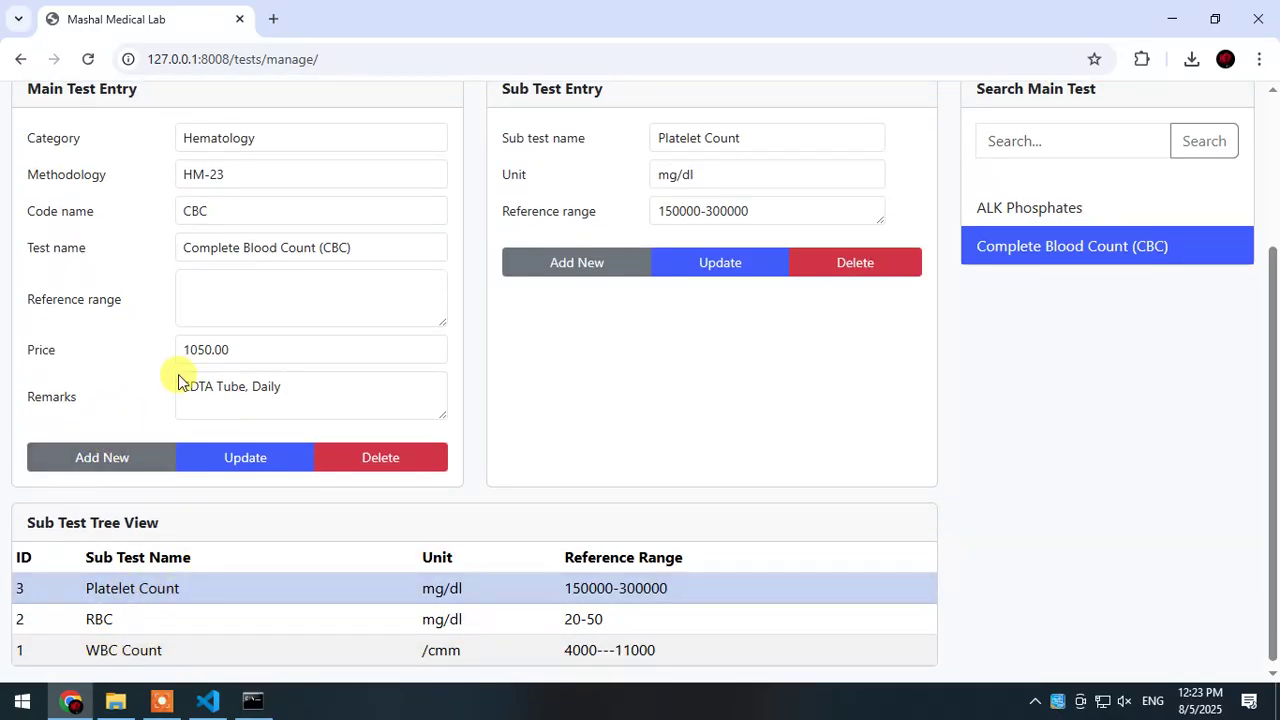
# Step: Start a new main test with category "Urine Examination", methodology Manual and code name UR/E
pyautogui.click(114, 457)
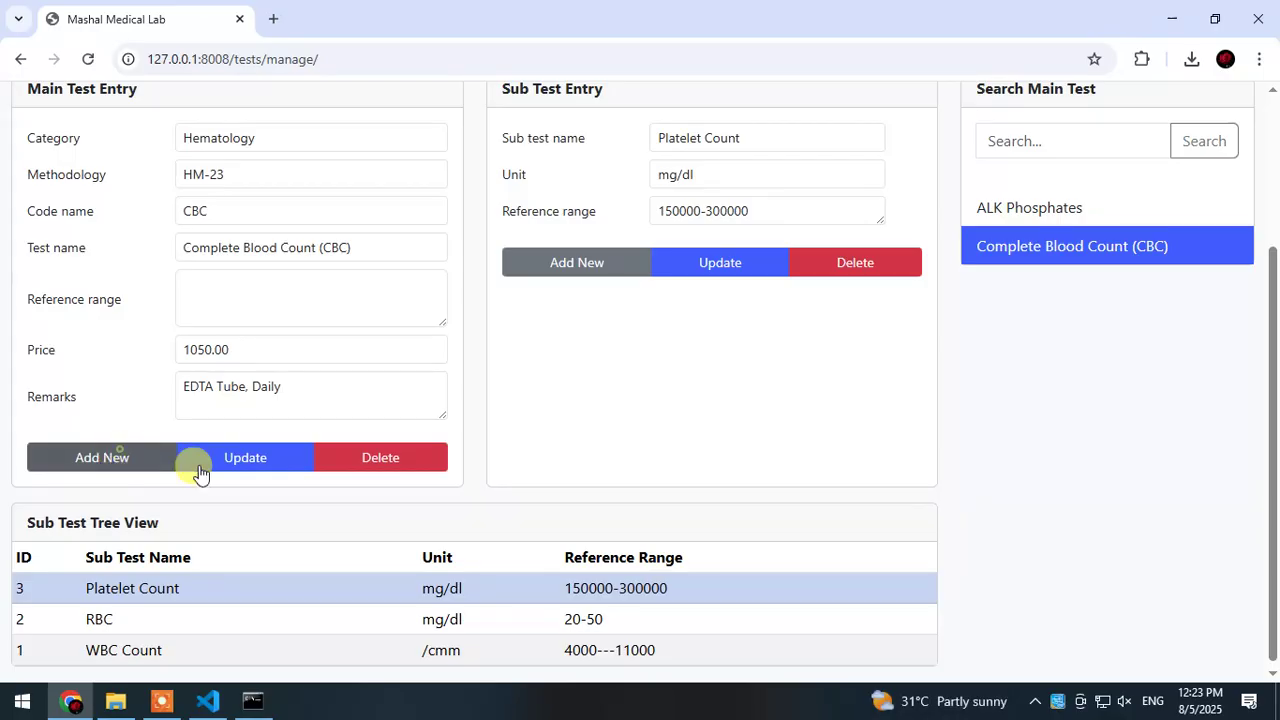
pyautogui.click(290, 192)
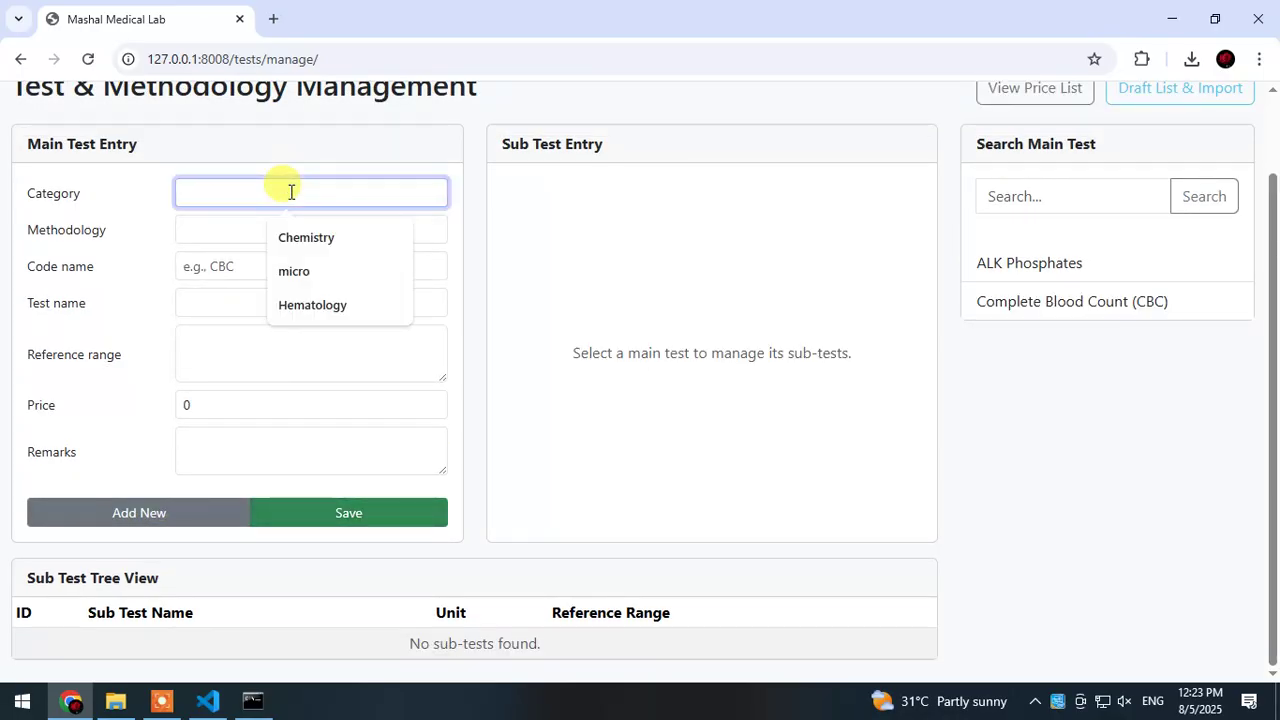
pyautogui.write('Urine Exami')
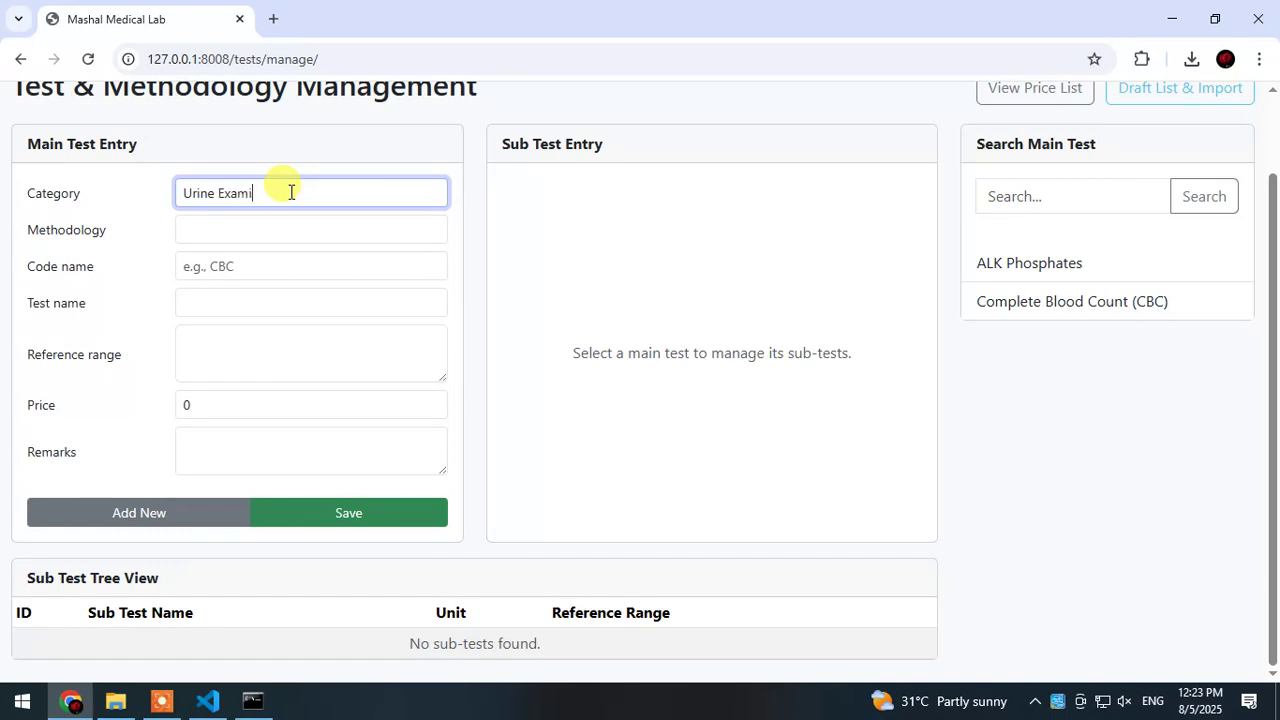
pyautogui.write('nation')
pyautogui.press('Tab')
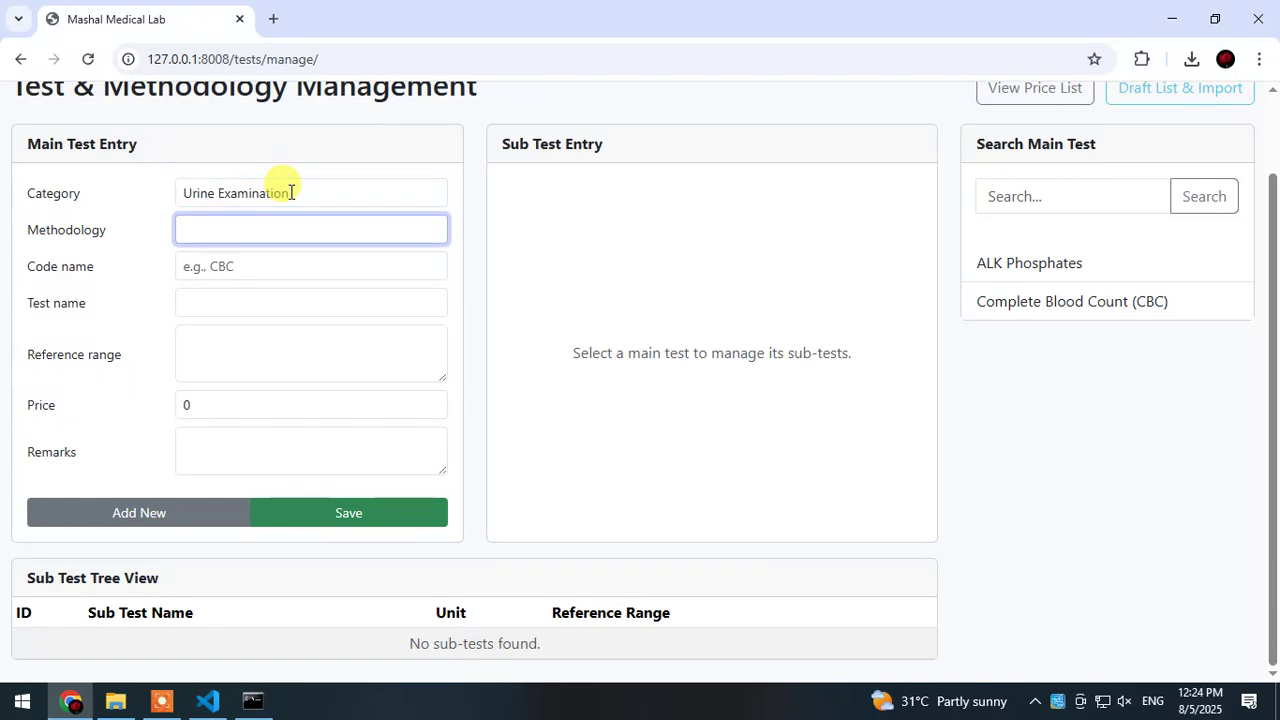
pyautogui.press('Tab')
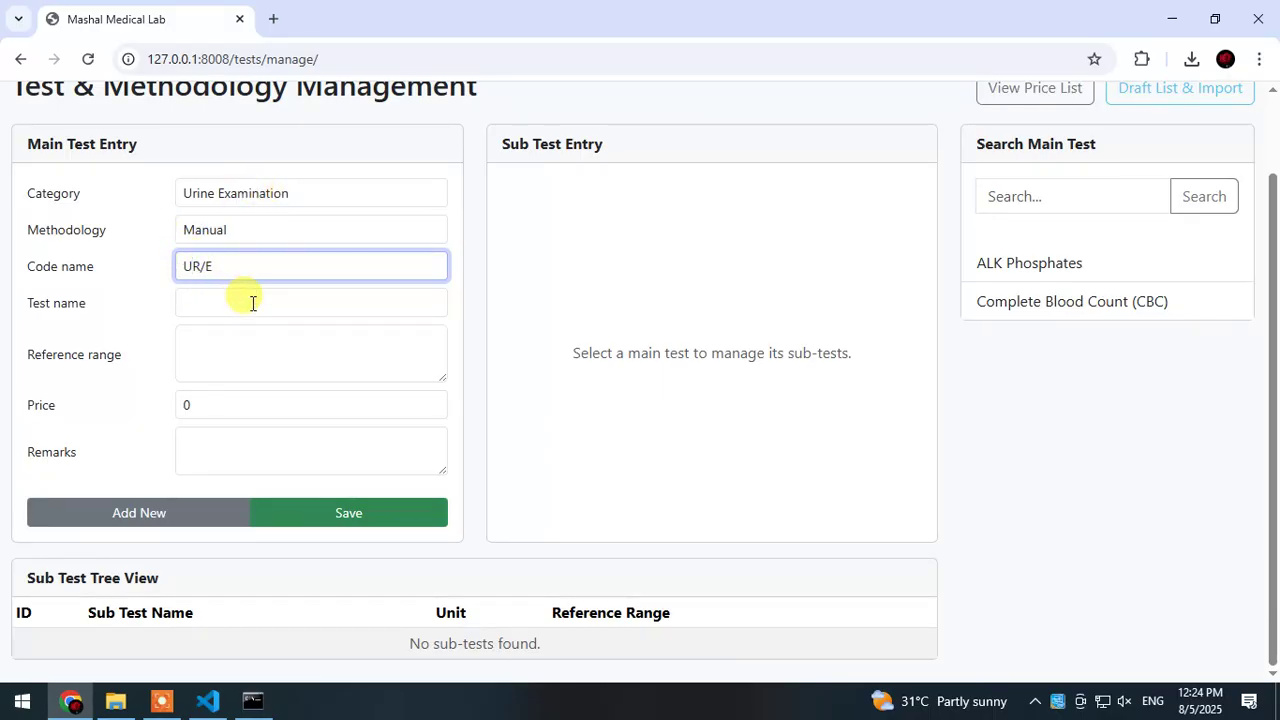
# Step: Move the text "Urine Examination" from the new main test's category to its test name
pyautogui.click(221, 302)
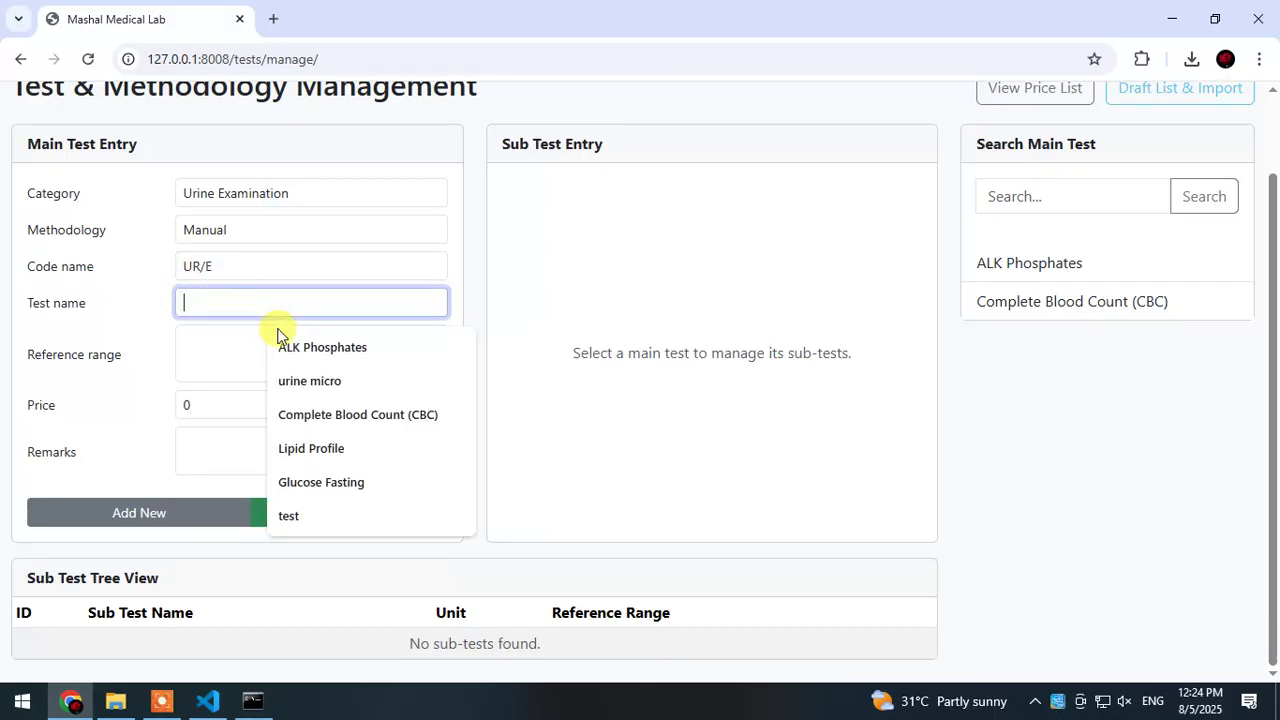
pyautogui.tripleClick(343, 193)
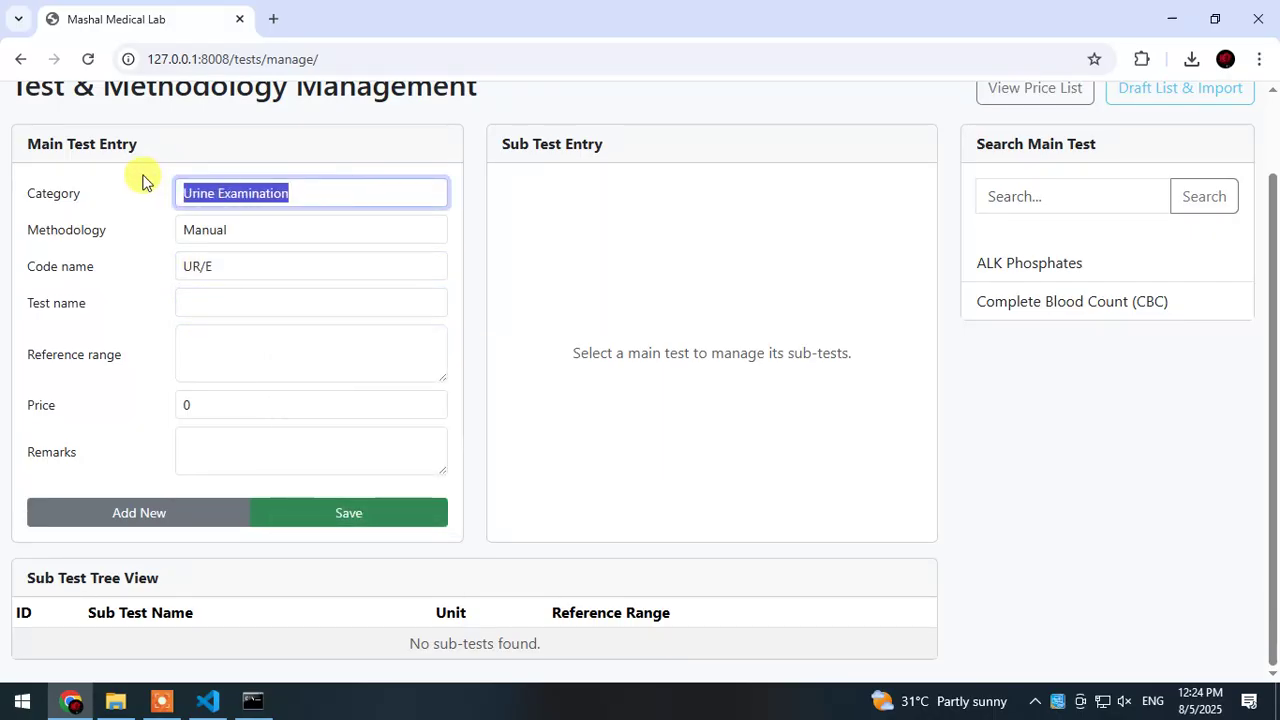
pyautogui.hotkey('ctrl', 'x')
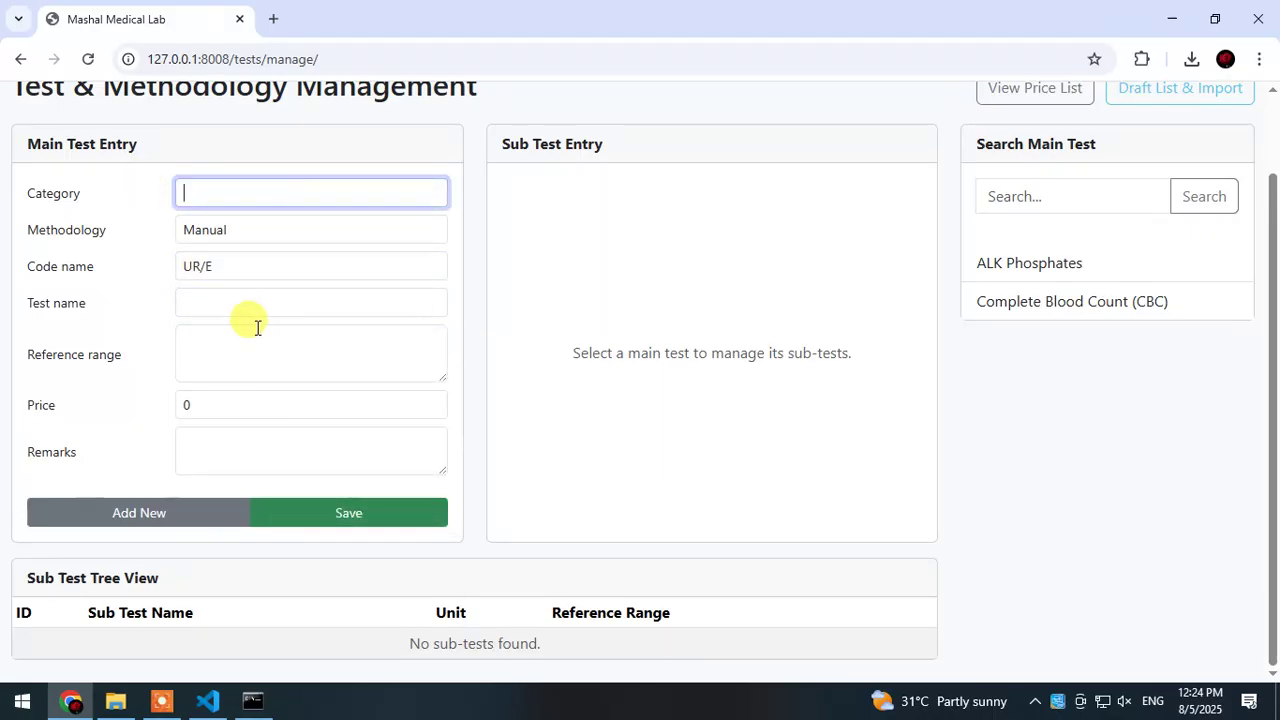
pyautogui.click(195, 302)
pyautogui.hotkey('ctrl', 'v')
# Step: Set the category of the new Urine Examination main test to Microbiology
pyautogui.click(257, 193)
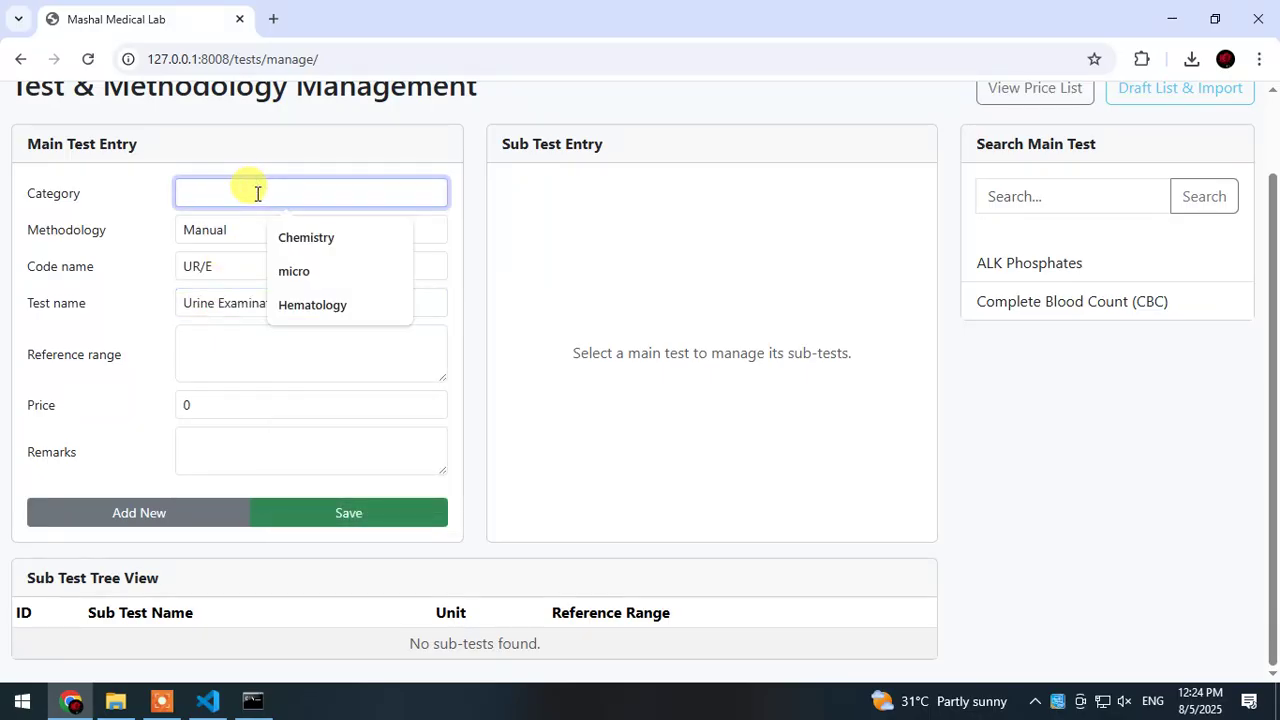
pyautogui.write('Mibr')
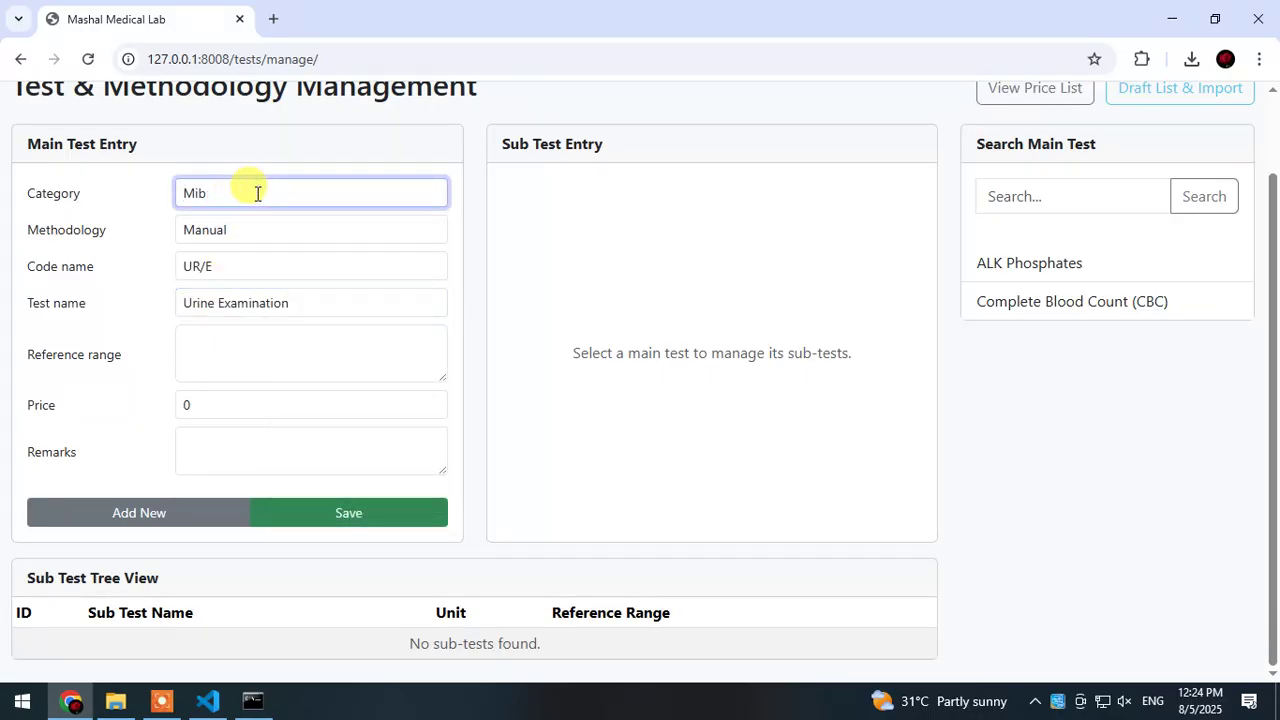
pyautogui.press('BackSpace')
pyautogui.write('robiology')
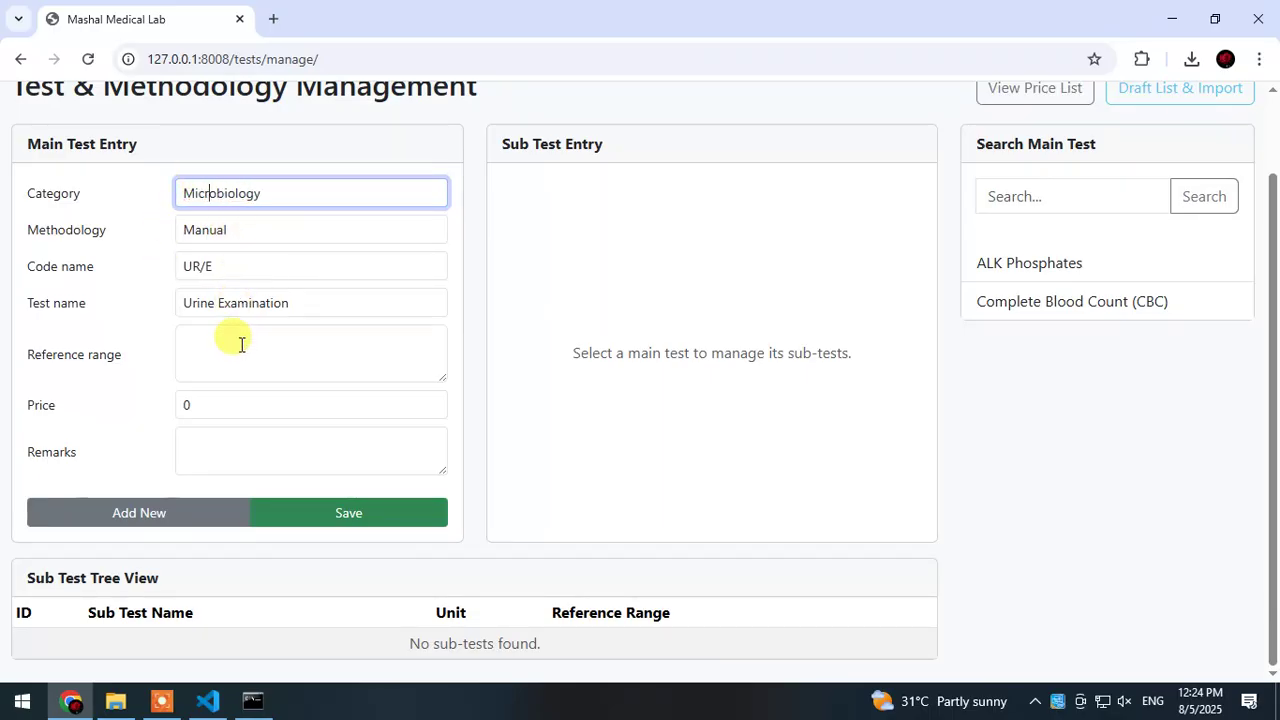
pyautogui.click(343, 355)
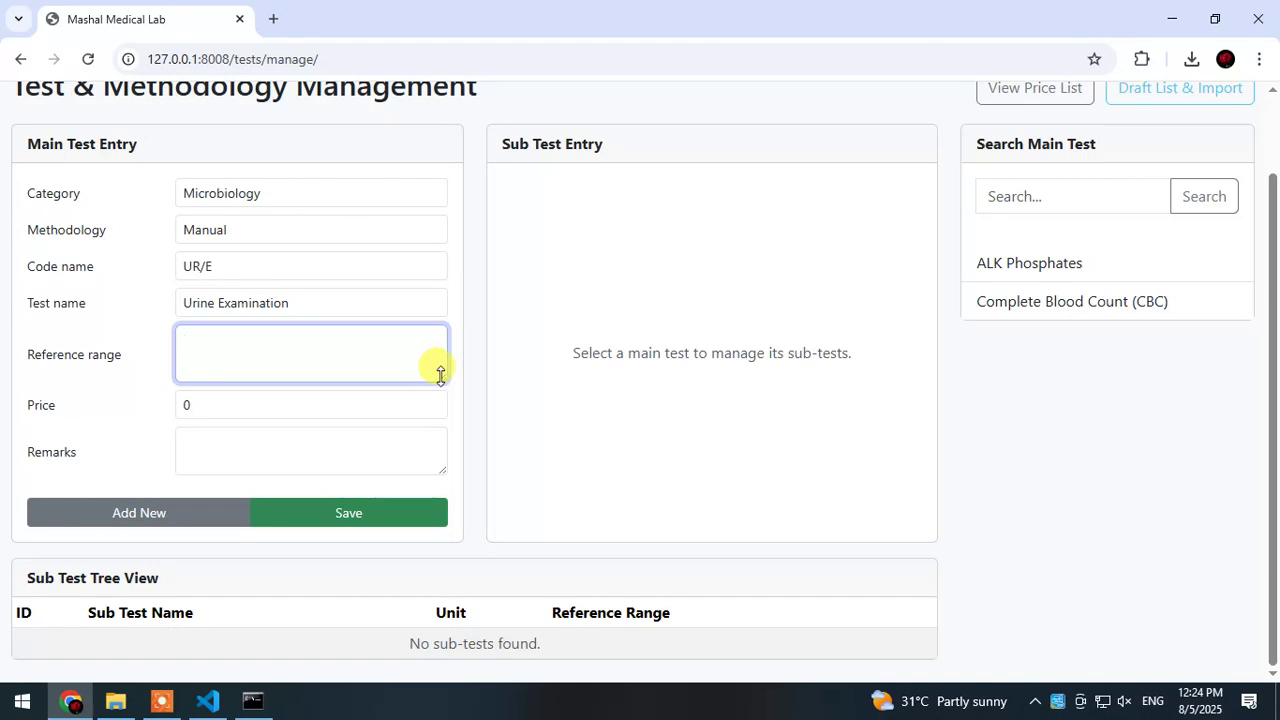
# Step: Set the Urine Examination main test's price to 750, enter the remarks "Urine , Daily" and save the test
pyautogui.click(229, 405)
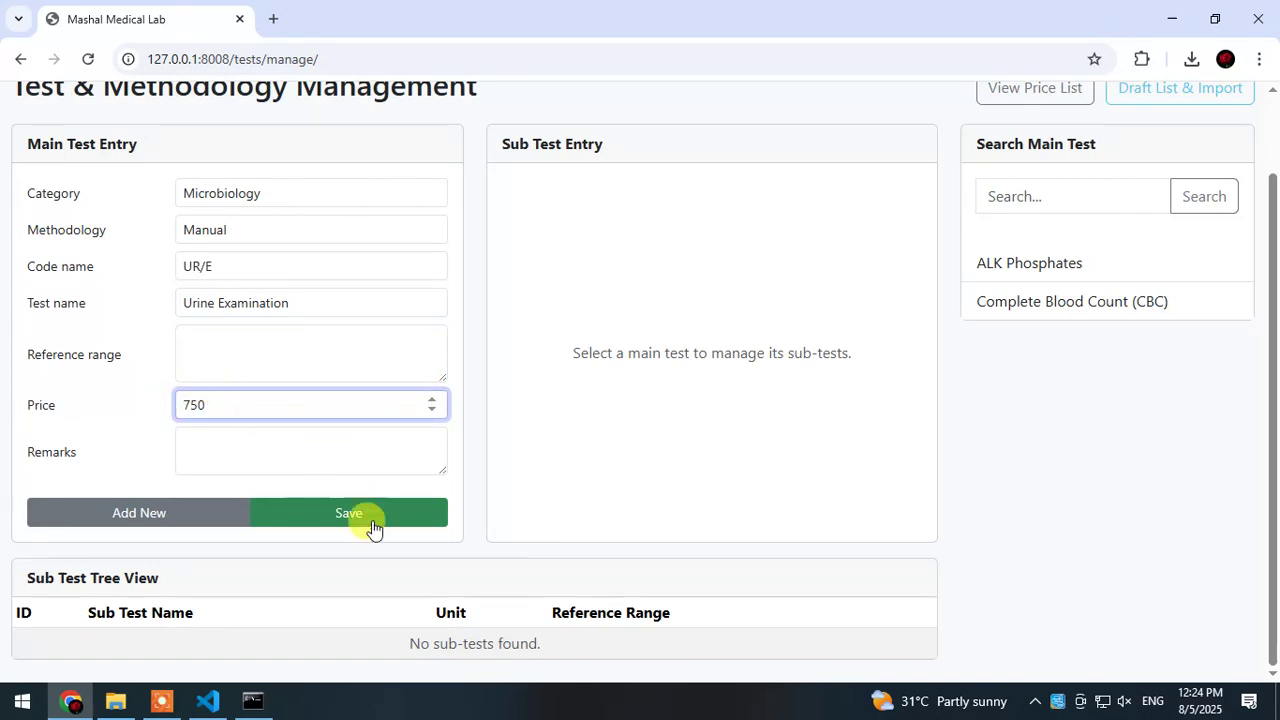
pyautogui.click(251, 437)
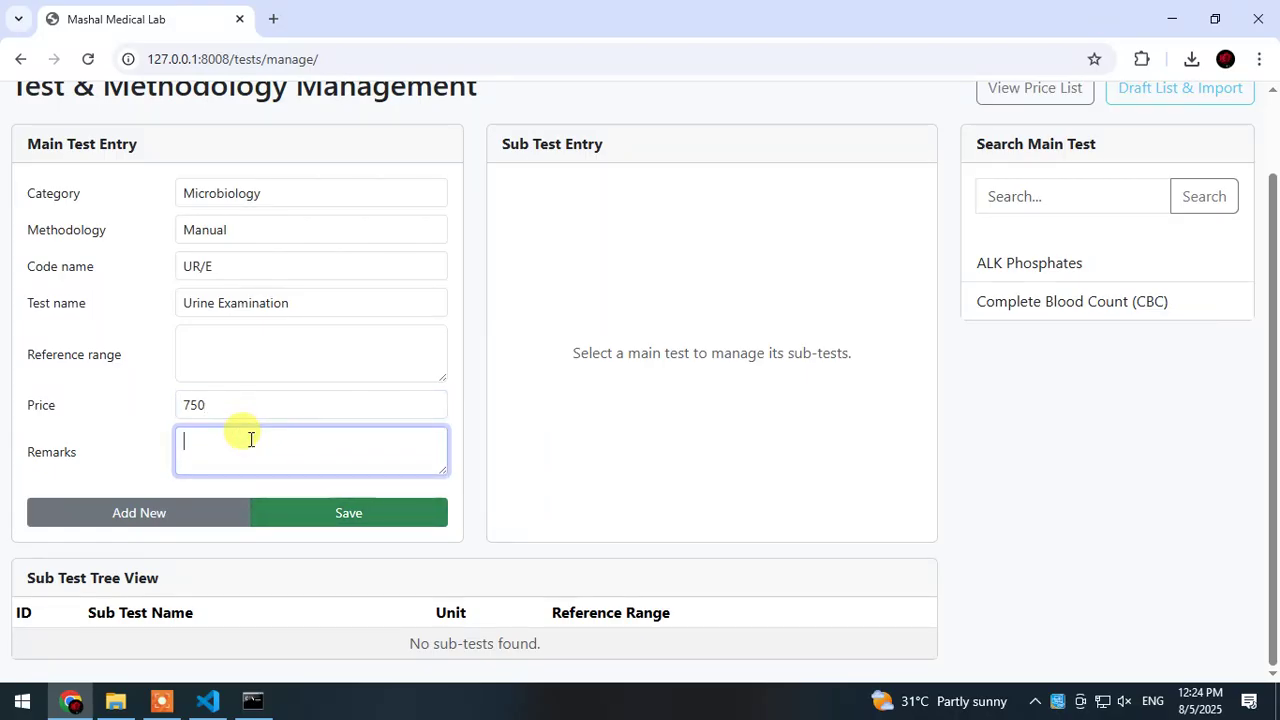
pyautogui.write('Urine , Daily')
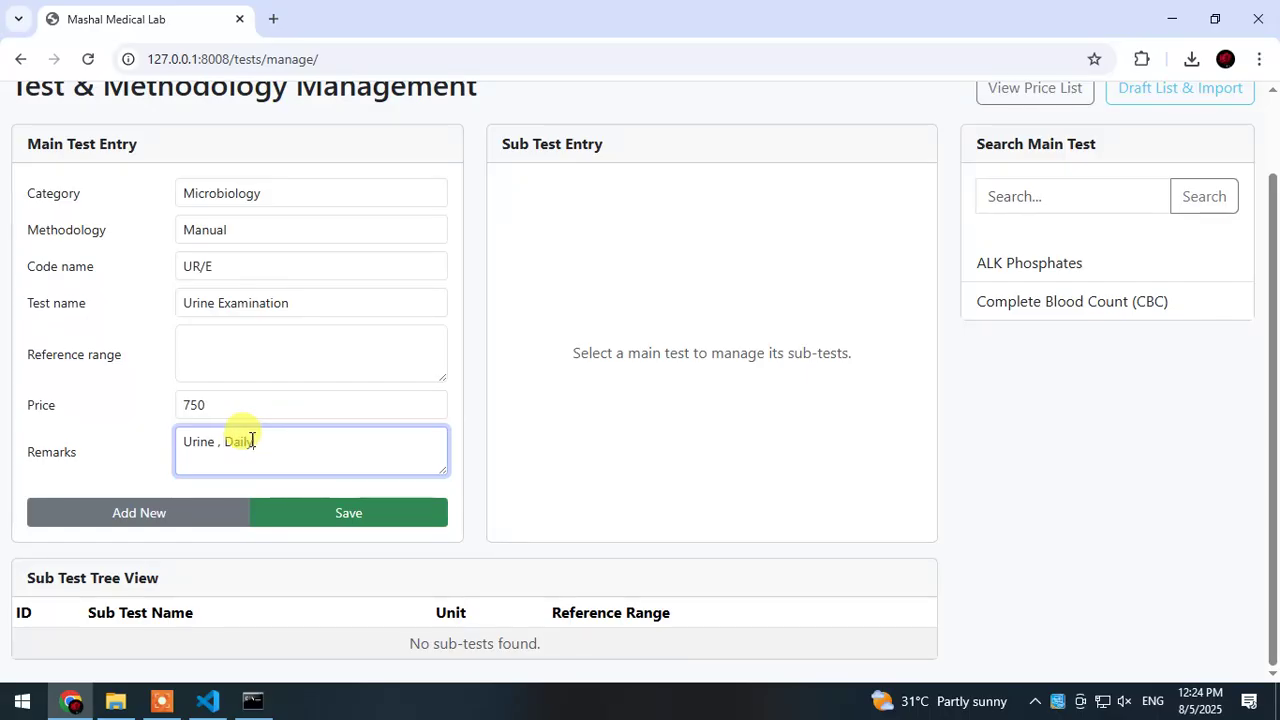
pyautogui.click(343, 527)
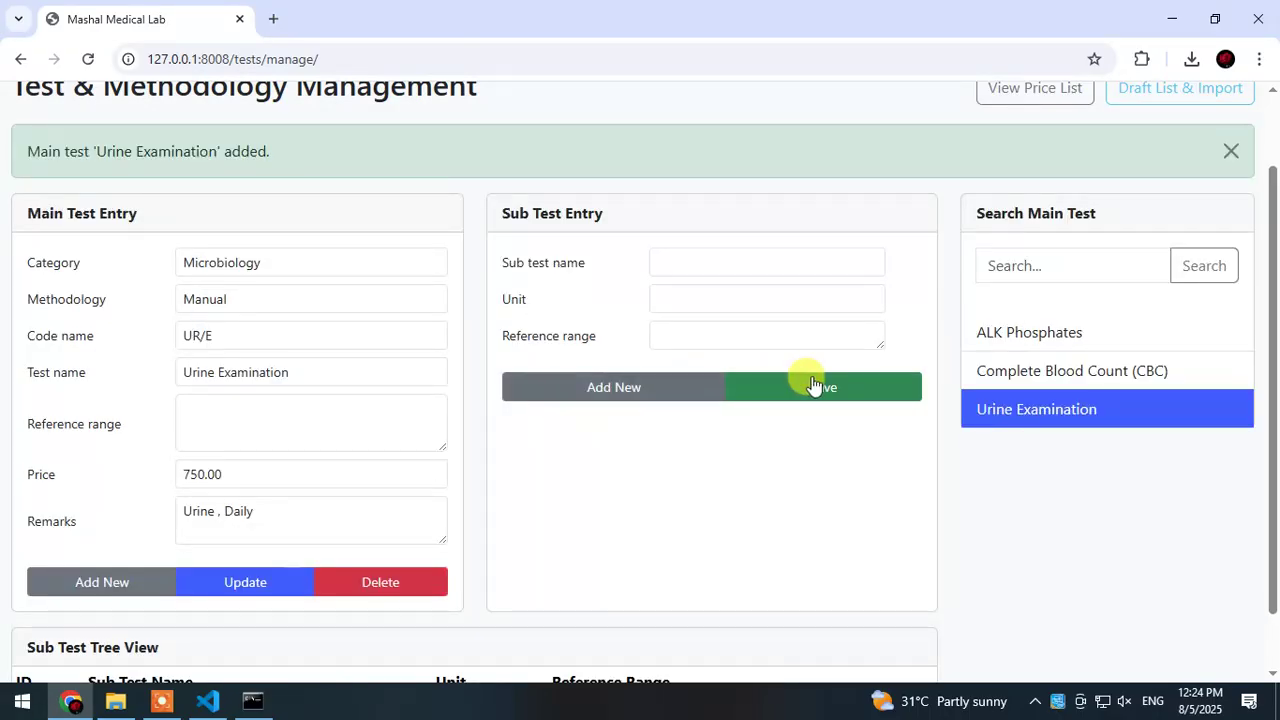
# Step: Add a sub-test Color to Urine Examination, leaving its unit and reference range empty
pyautogui.click(724, 267)
pyautogui.click(648, 389)
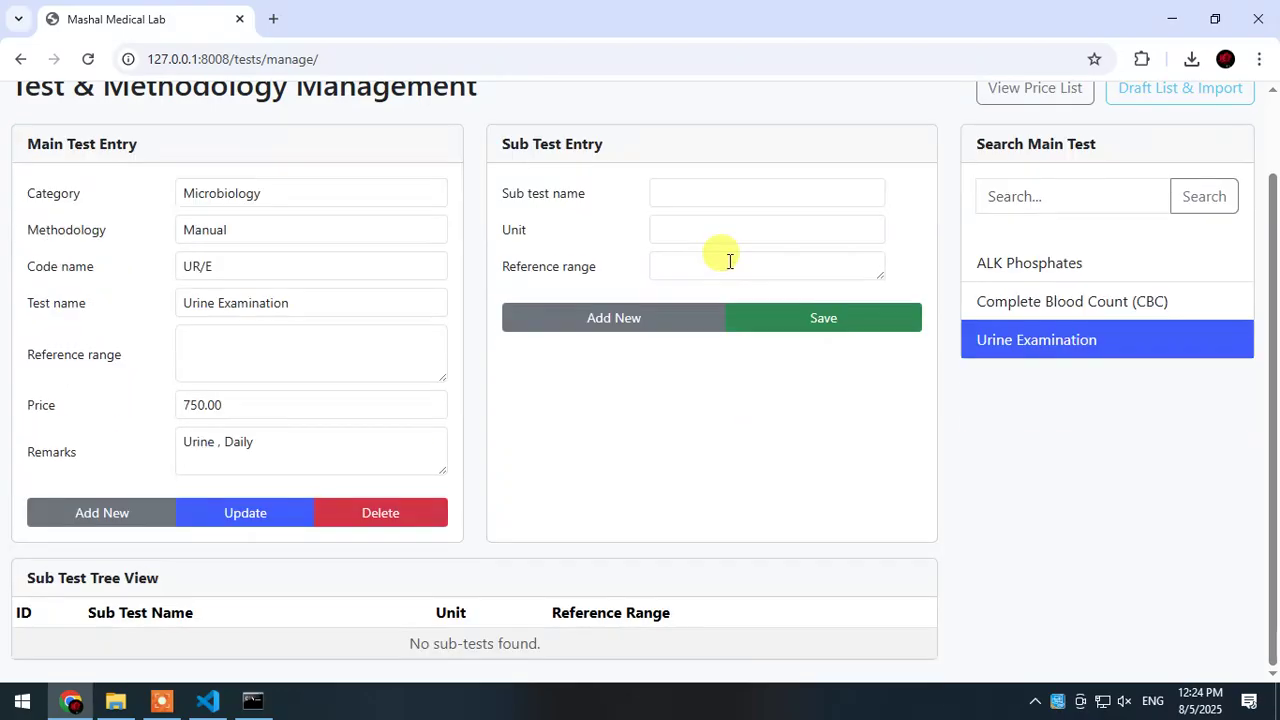
pyautogui.click(729, 264)
pyautogui.click(736, 200)
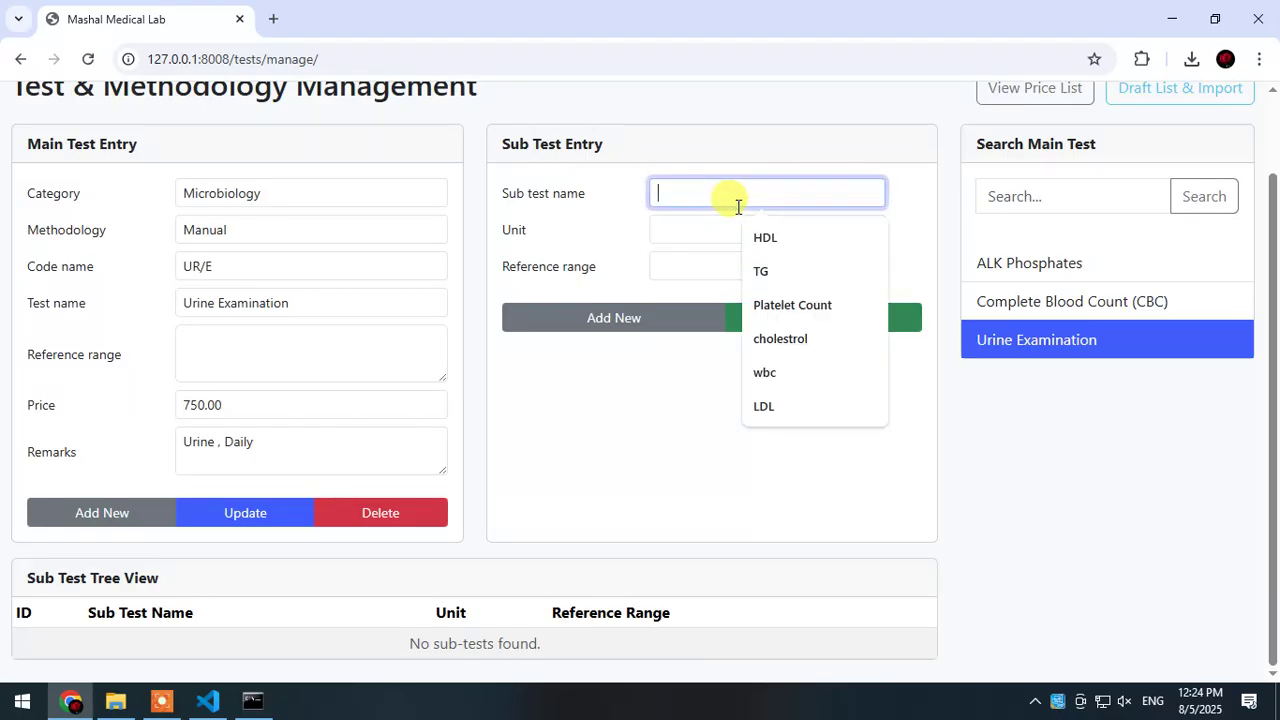
pyautogui.write('C')
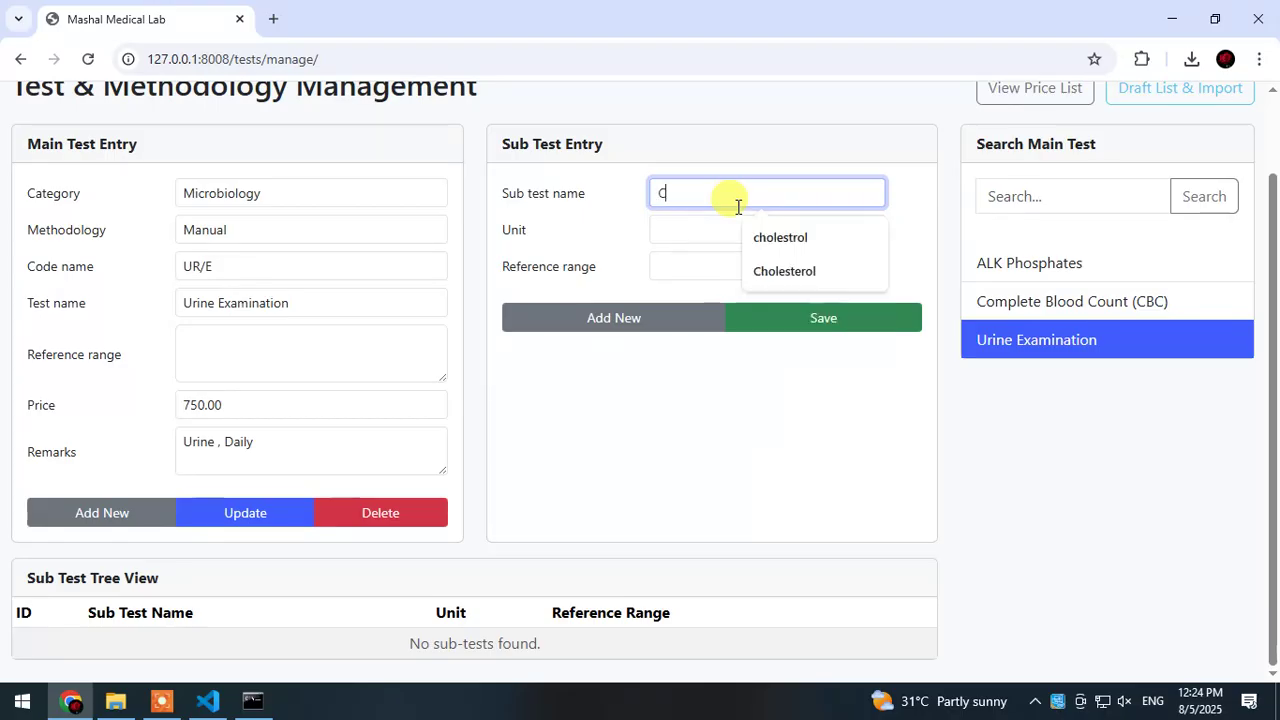
pyautogui.write('olor')
pyautogui.press('Tab')
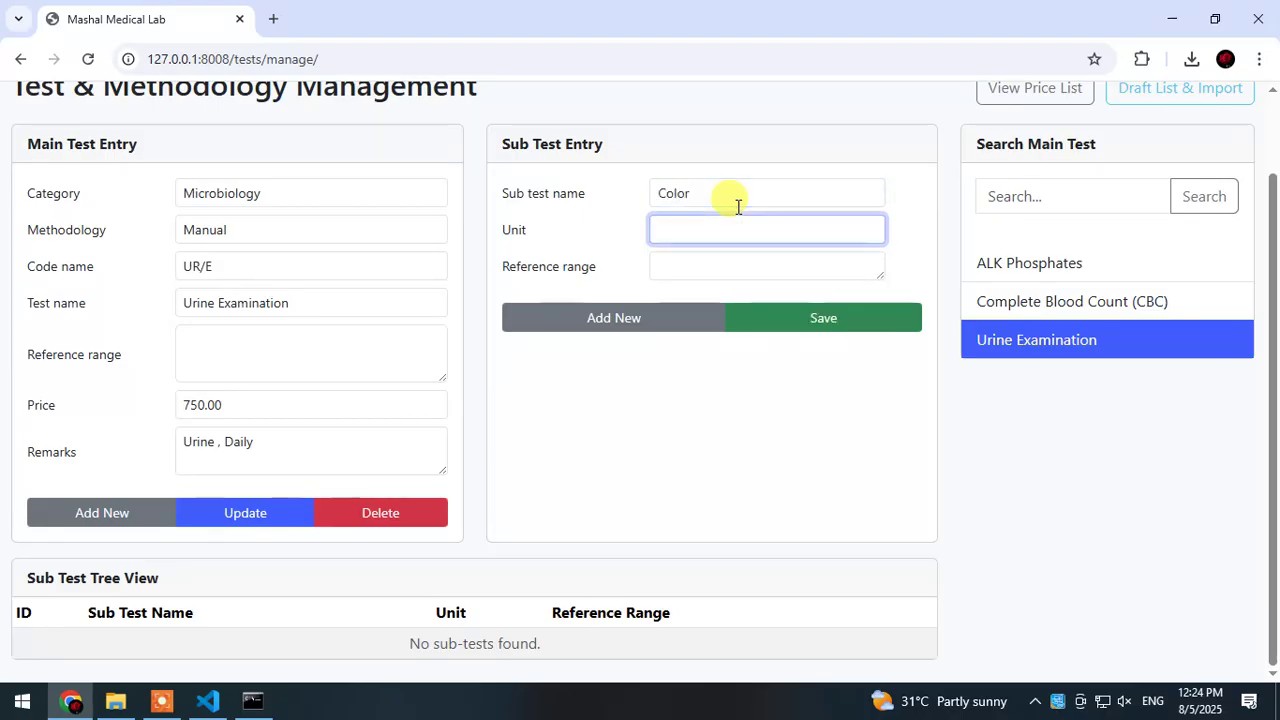
pyautogui.click(840, 332)
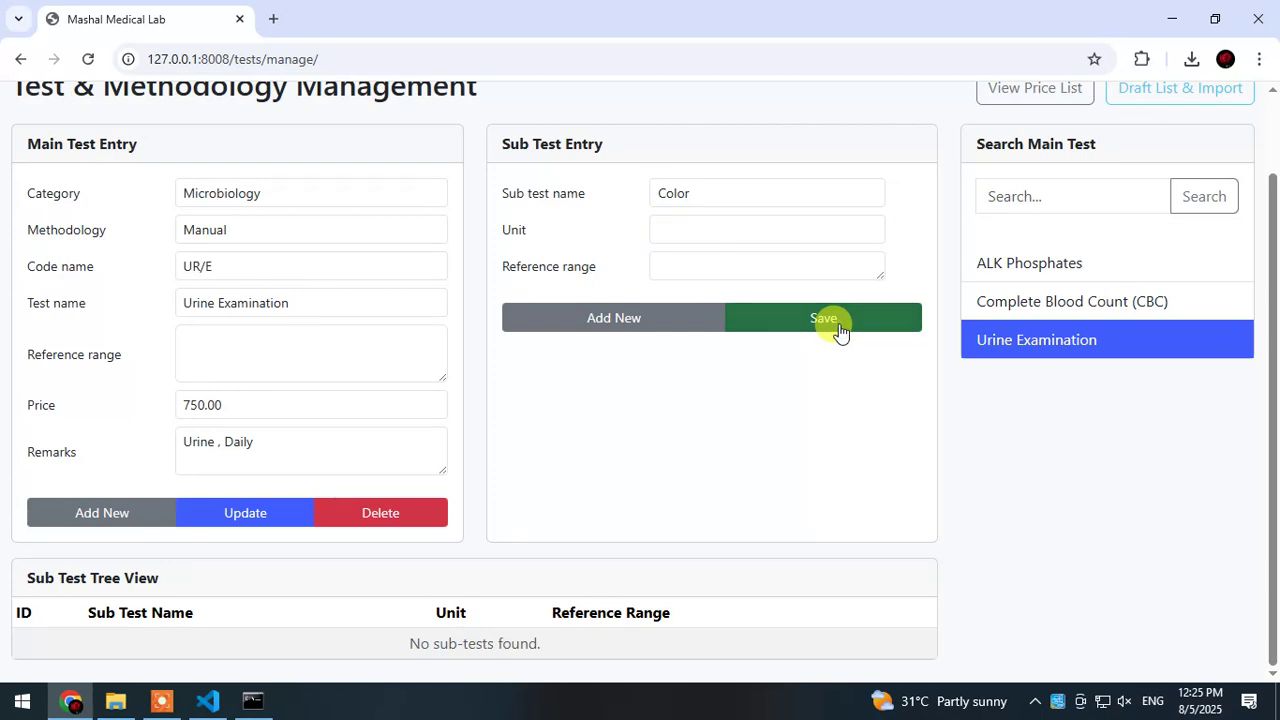
# Step: Add a second sub-test Ph to Urine Examination without a unit or reference range
pyautogui.scroll(-1, 230, 635)
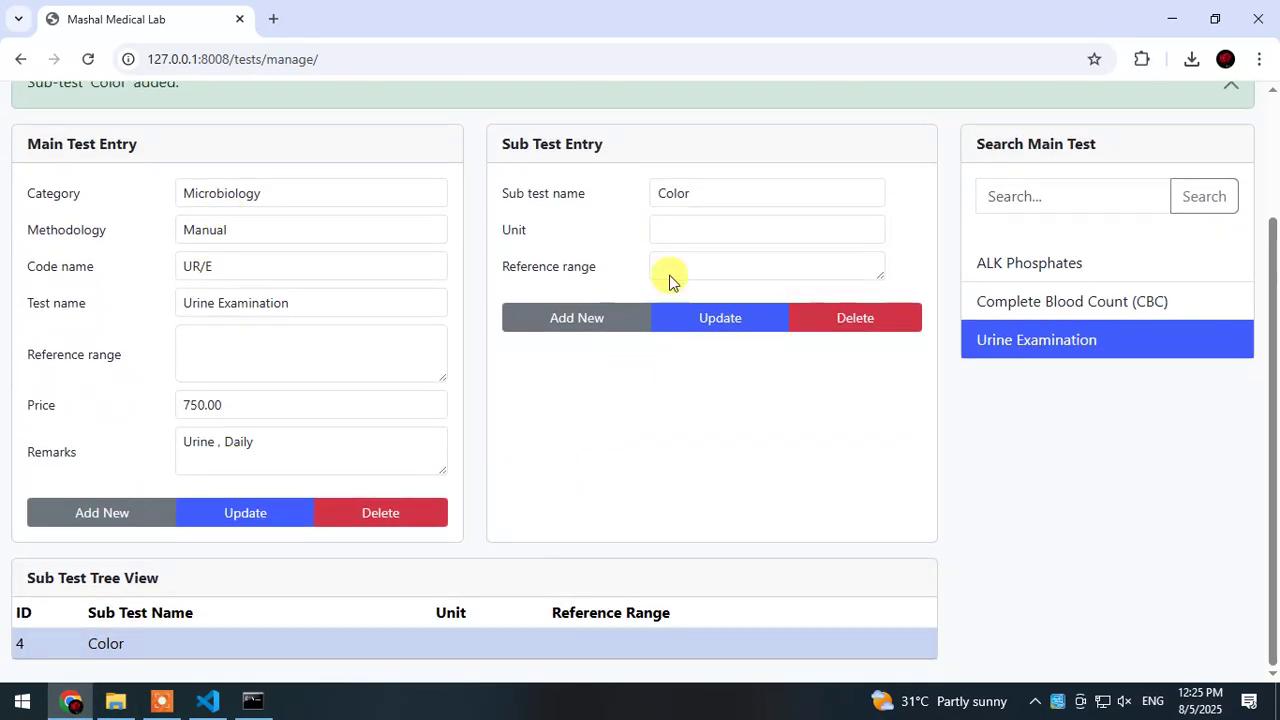
pyautogui.click(720, 199)
pyautogui.click(626, 320)
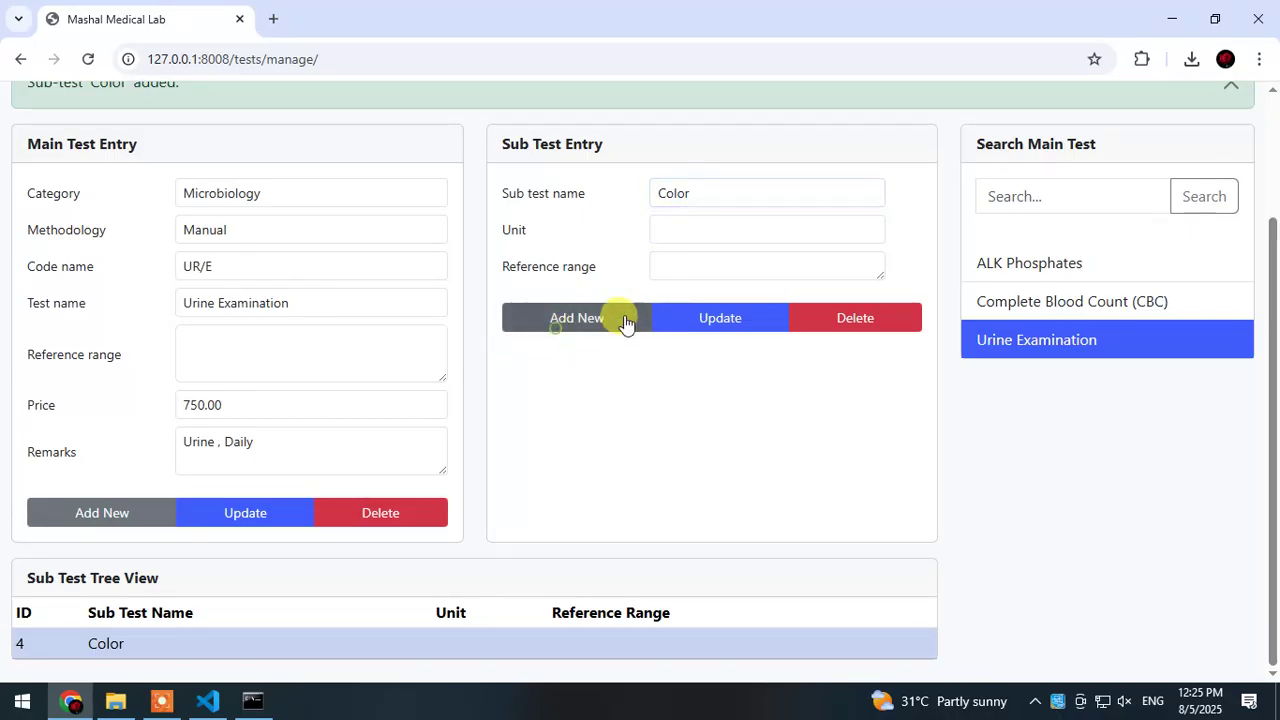
pyautogui.click(731, 191)
pyautogui.write('Ph')
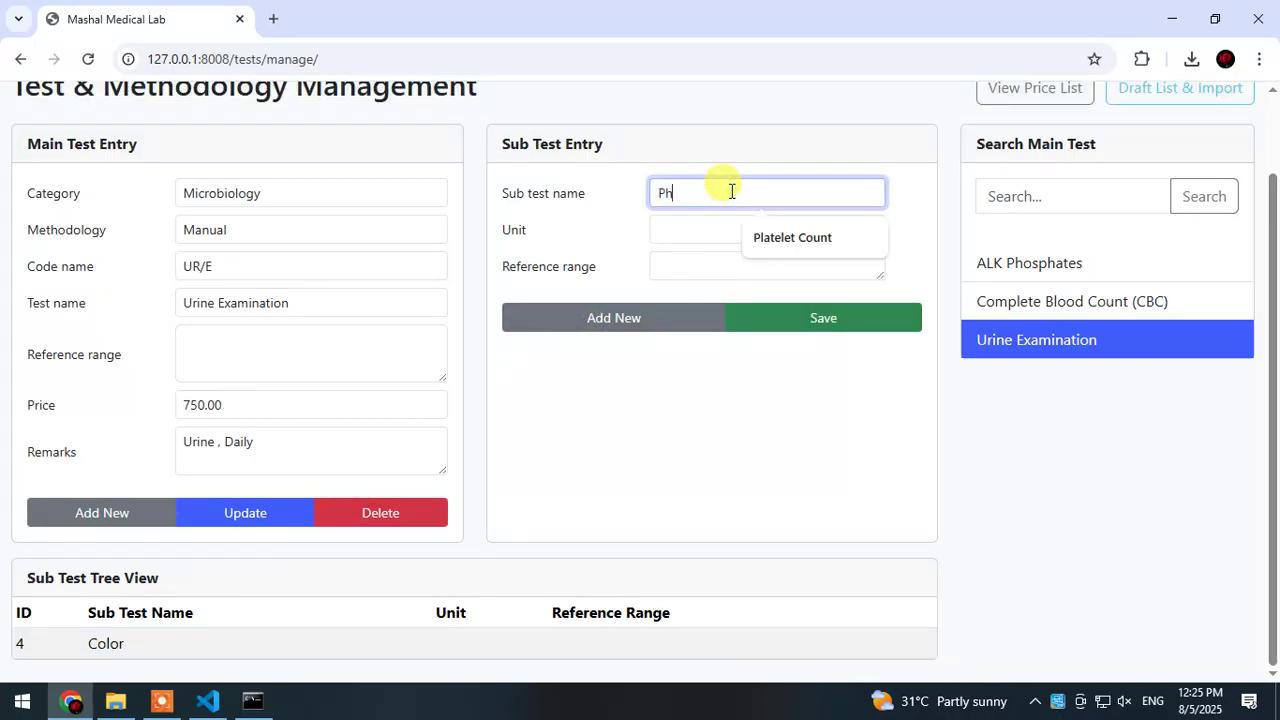
pyautogui.click(797, 318)
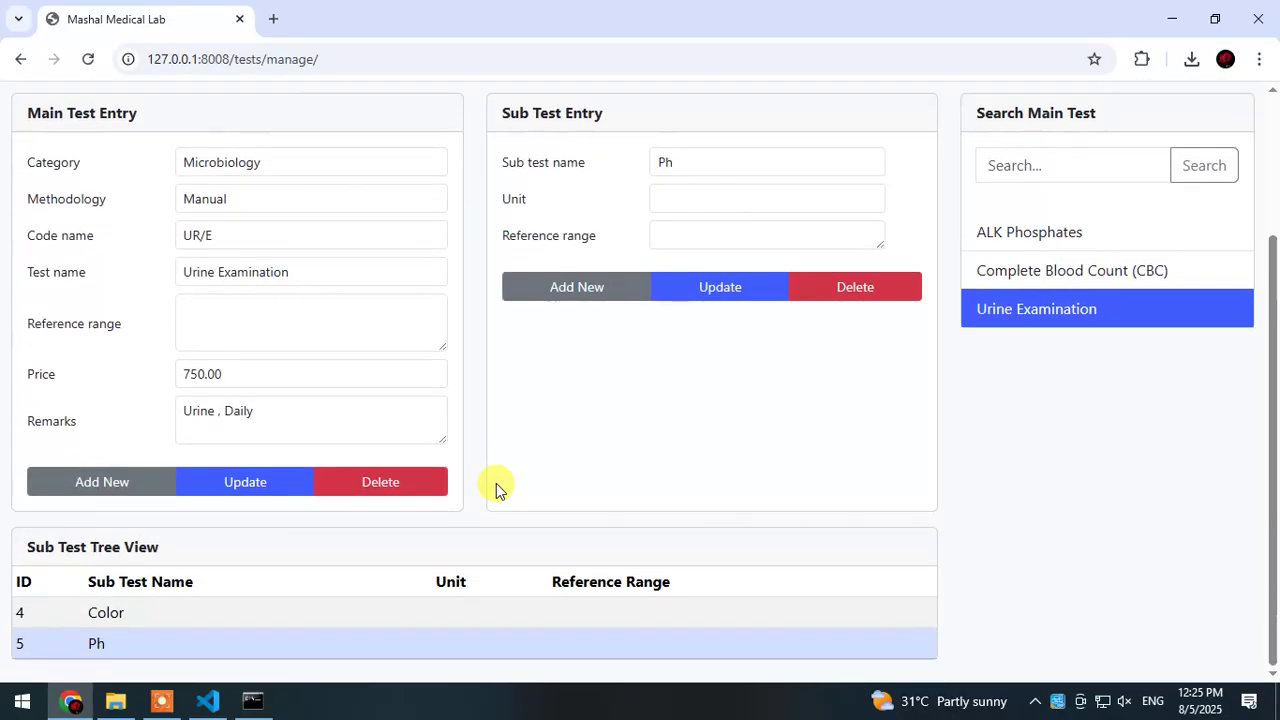
# Step: Open the Receipt Entry Form for a new patient bill
pyautogui.scroll(3, 540, 434)
pyautogui.scroll(-3, 656, 445)
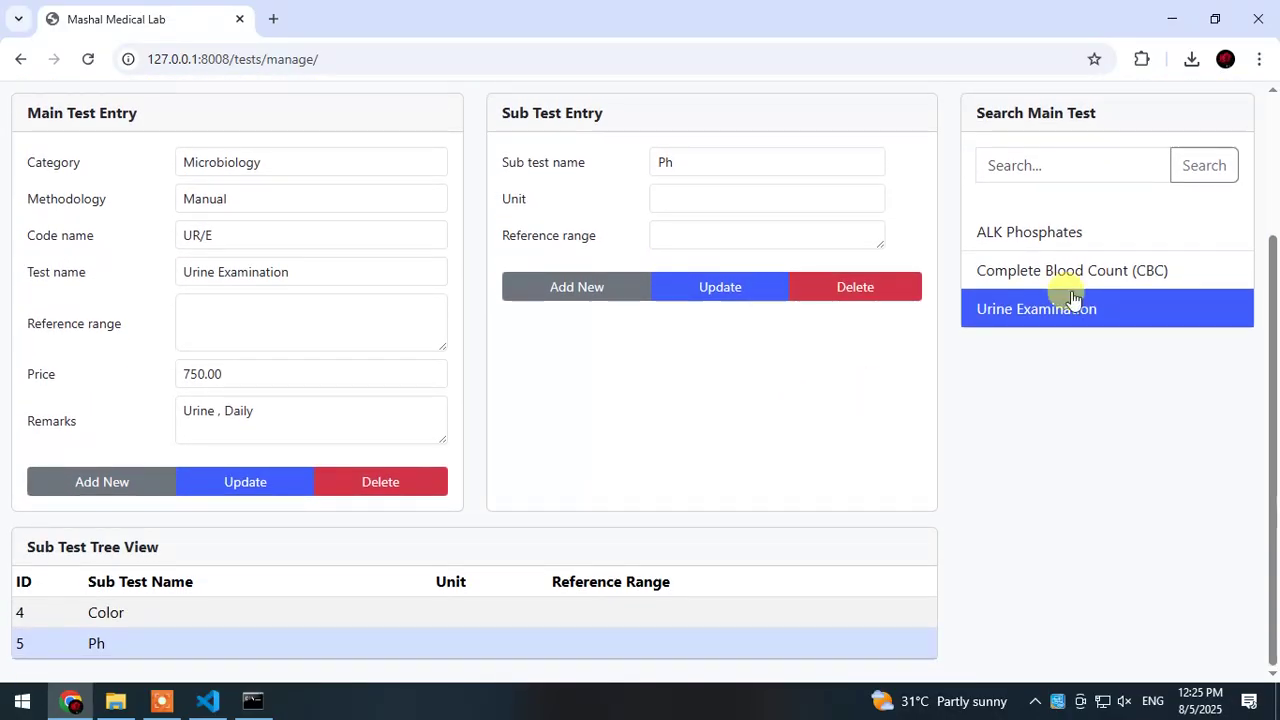
pyautogui.scroll(3, 1034, 408)
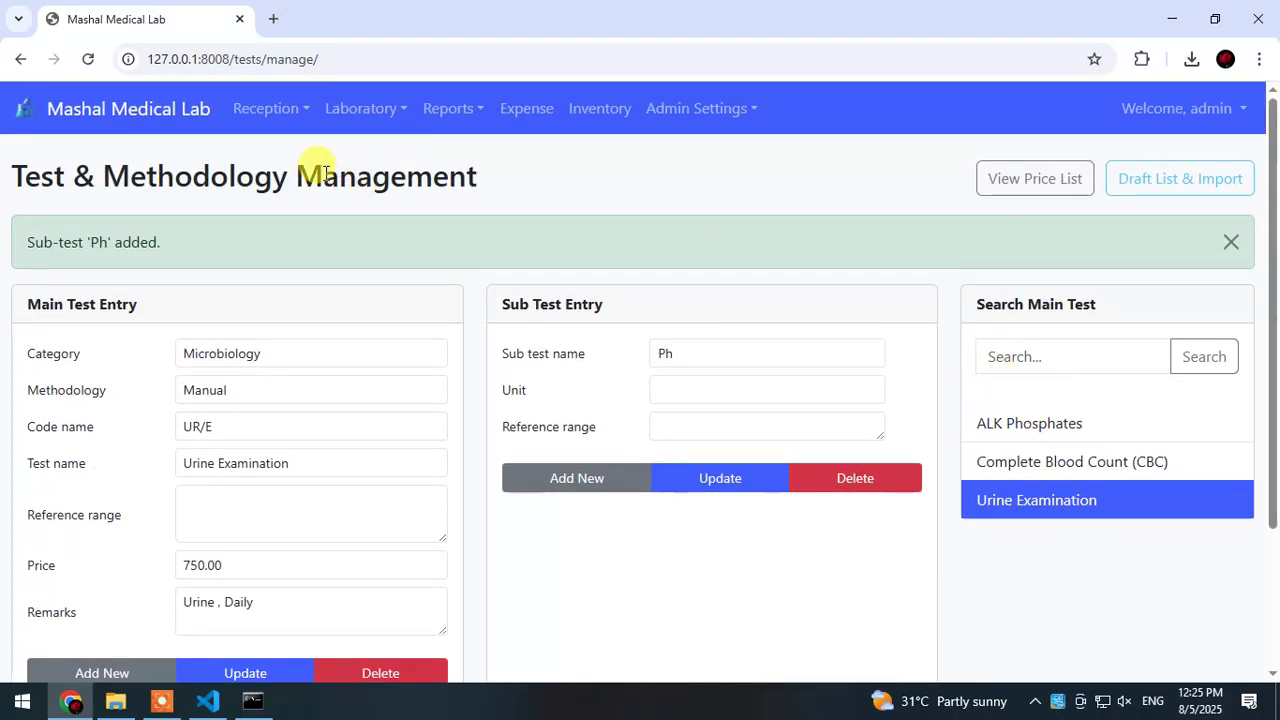
pyautogui.click(274, 118)
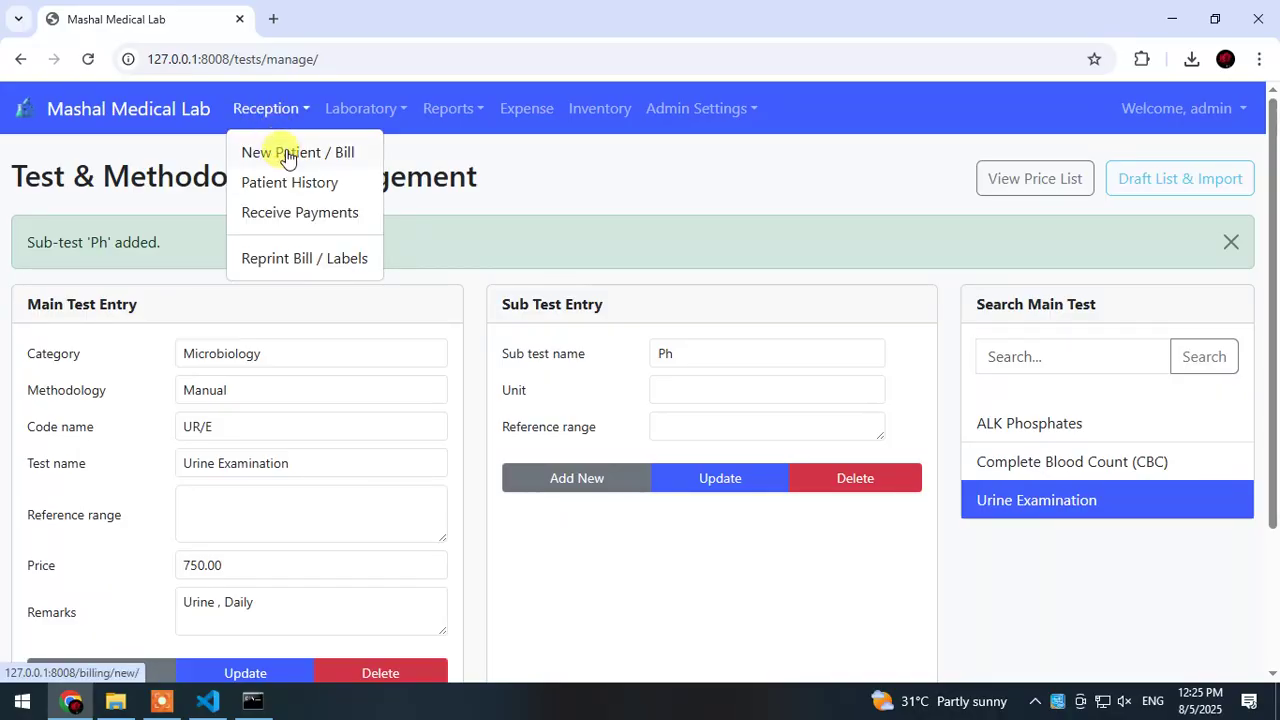
pyautogui.click(287, 155)
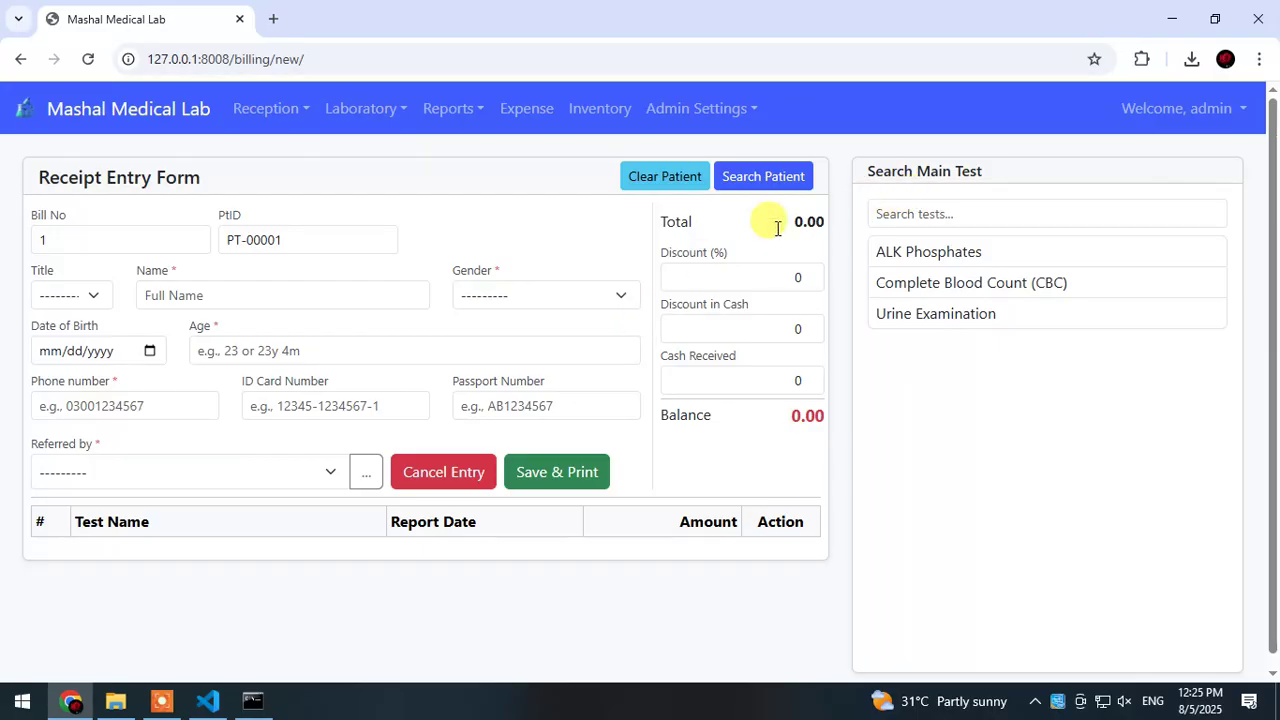
pyautogui.doubleClick(111, 243)
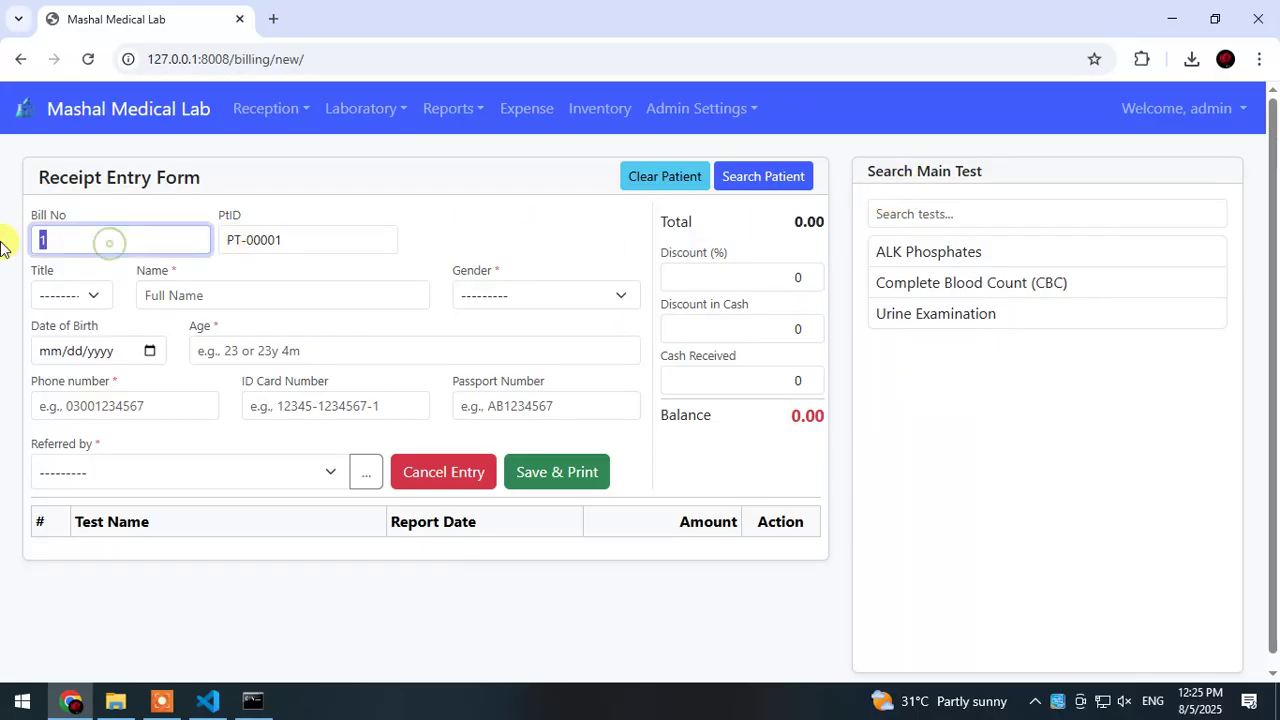
pyautogui.press('Tab')
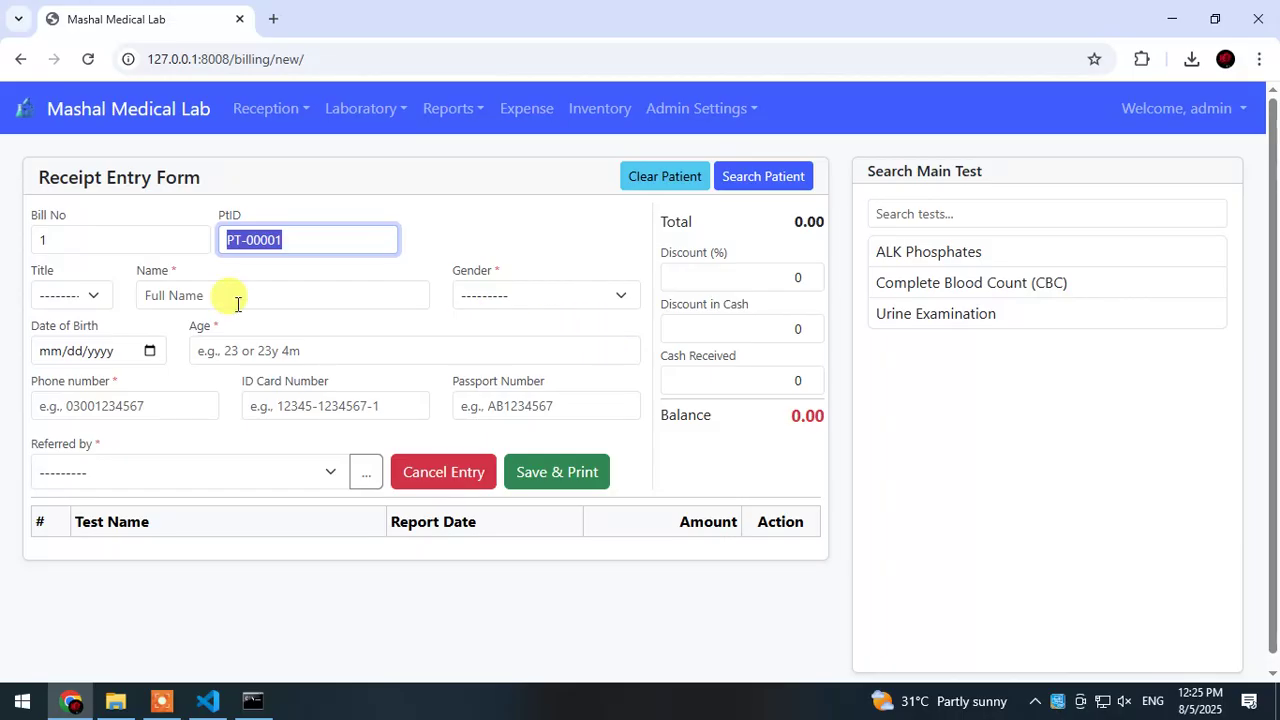
# Step: Set the patient's title to Miss., fill in the patient's name and set the gender to Female
pyautogui.click(87, 303)
pyautogui.click(72, 373)
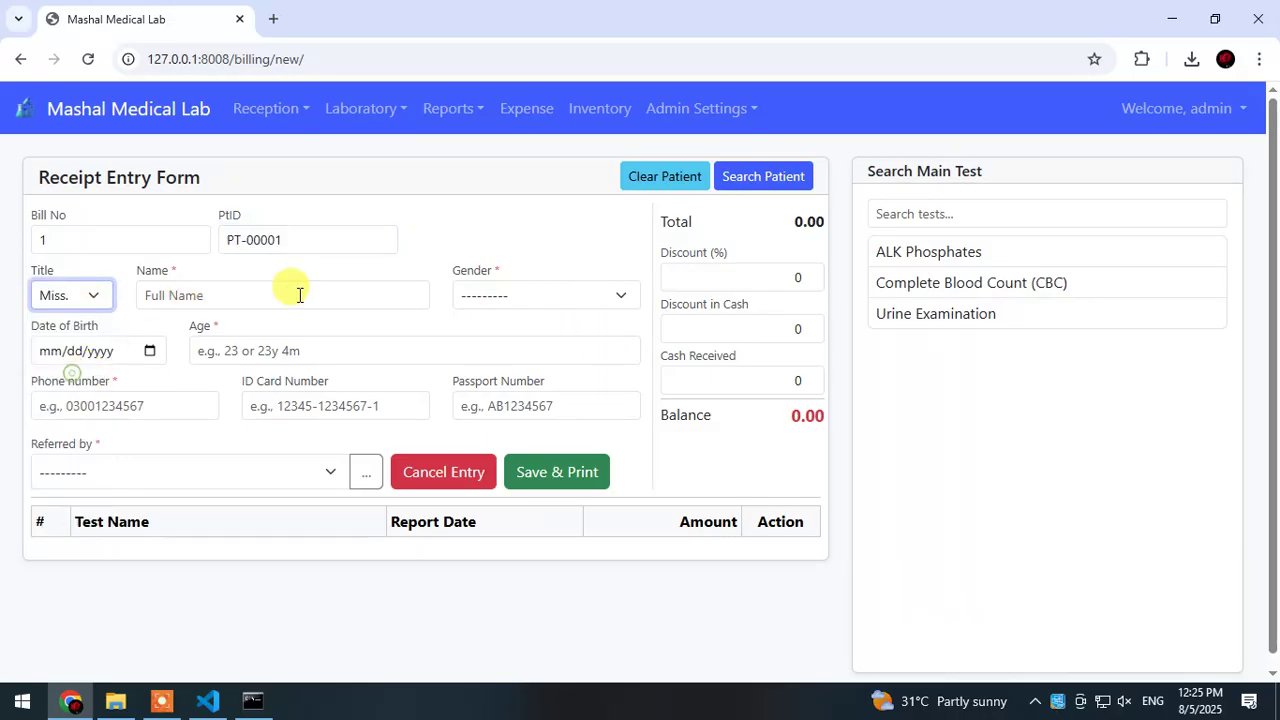
pyautogui.click(297, 292)
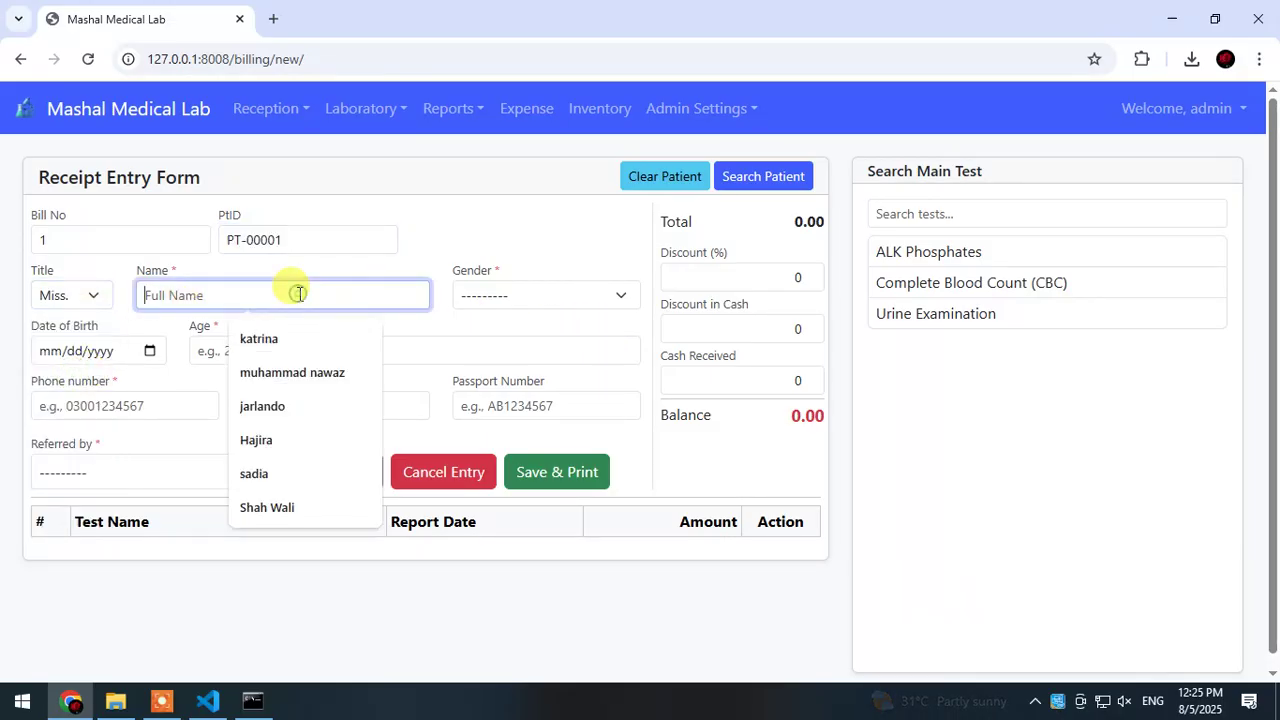
pyautogui.click(275, 472)
pyautogui.click(507, 295)
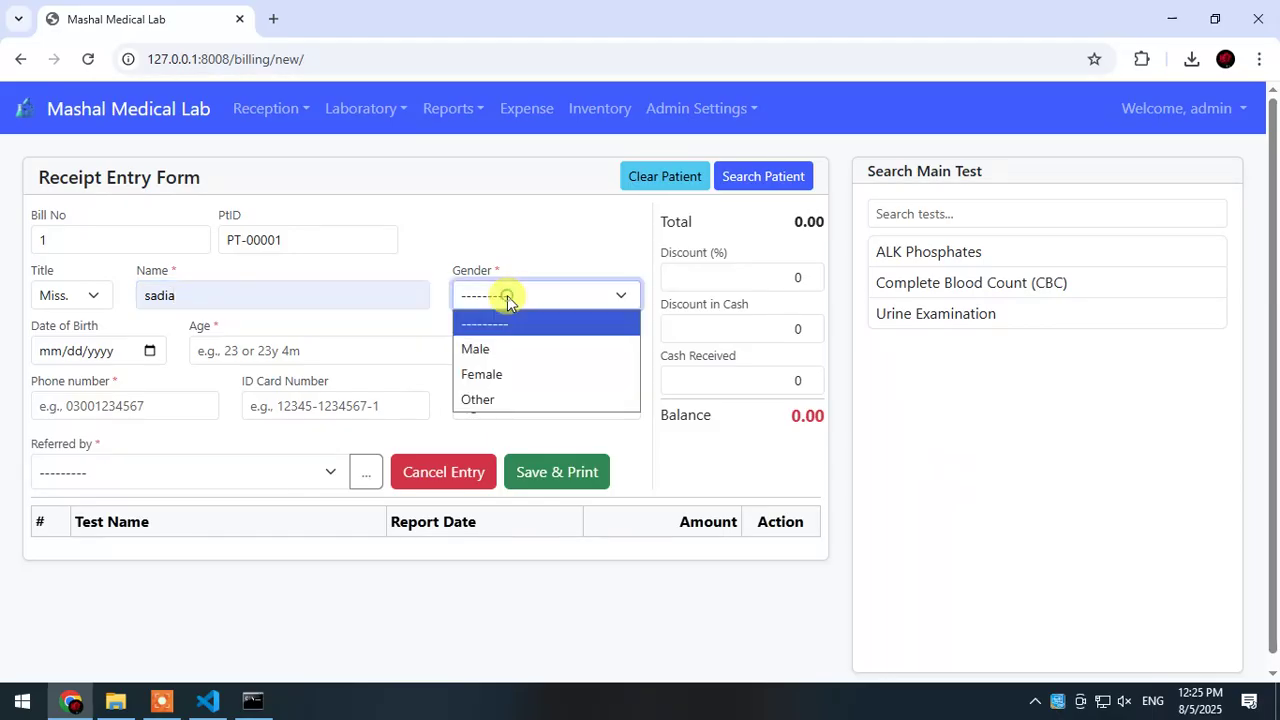
pyautogui.click(503, 372)
# Step: Enter the patient's date of birth so the age is calculated, and fill in the phone number
pyautogui.click(255, 352)
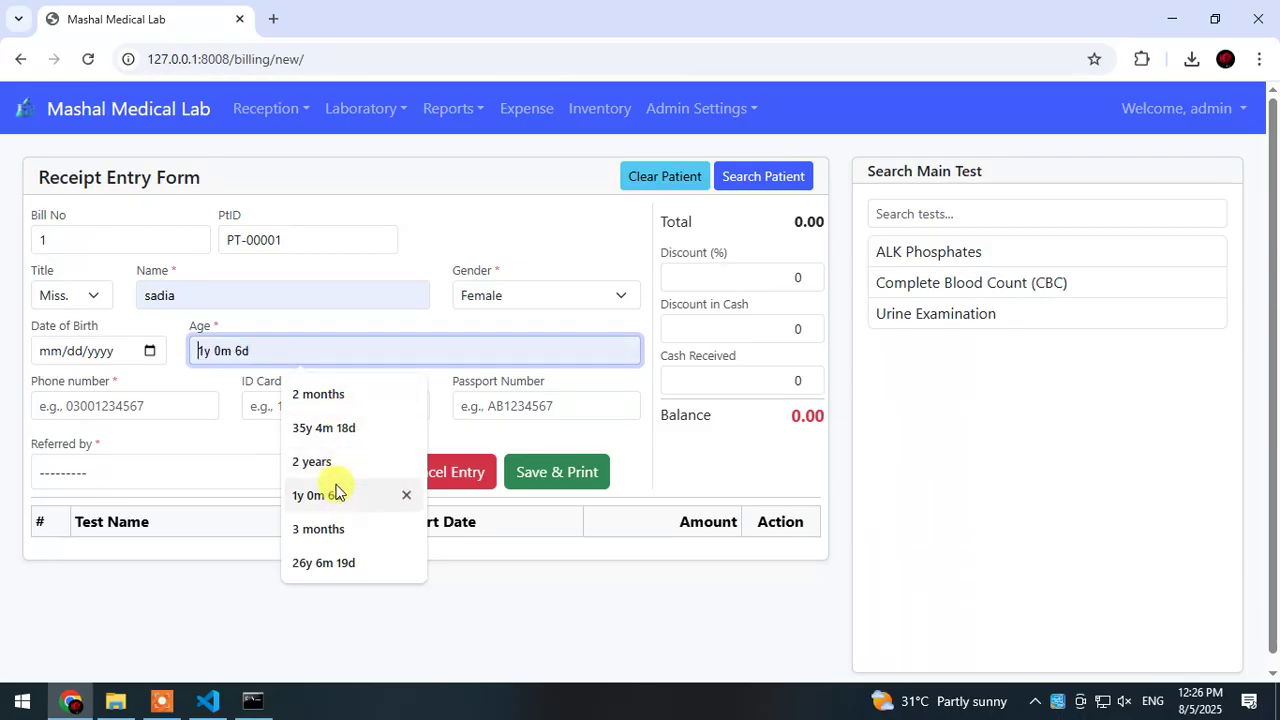
pyautogui.click(113, 357)
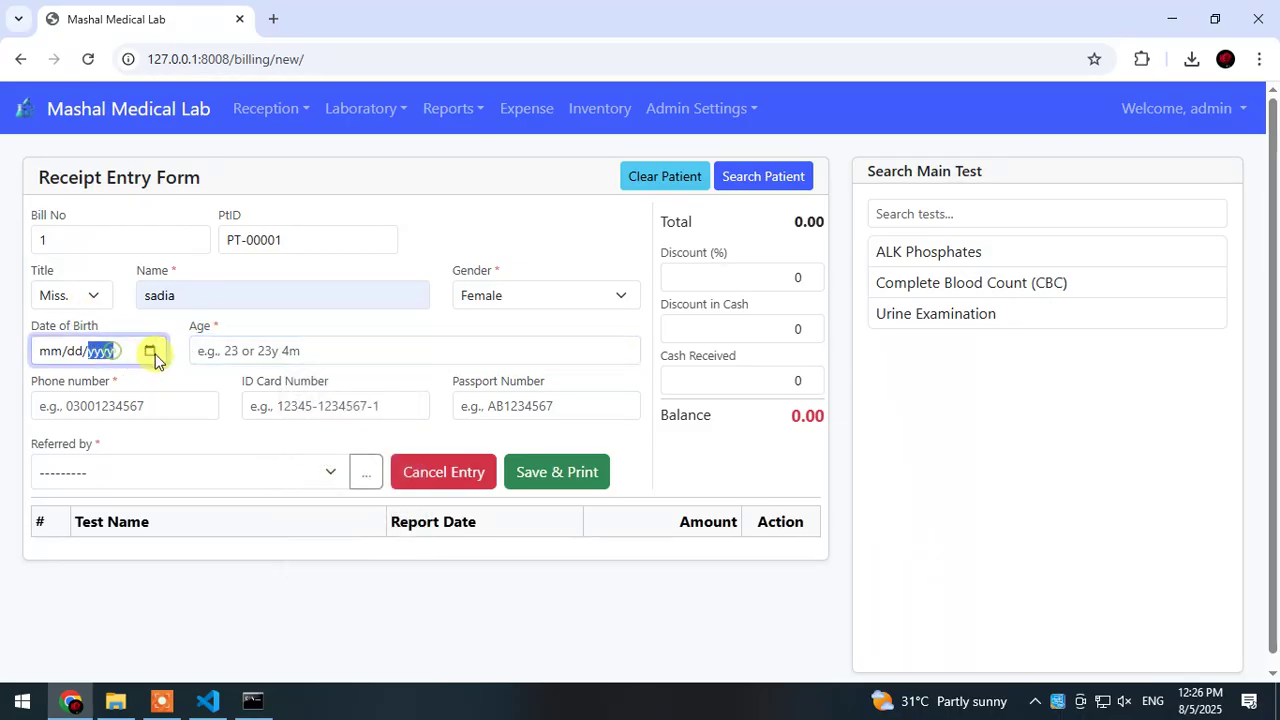
pyautogui.click(150, 351)
pyautogui.click(120, 363)
pyautogui.write('05/05/')
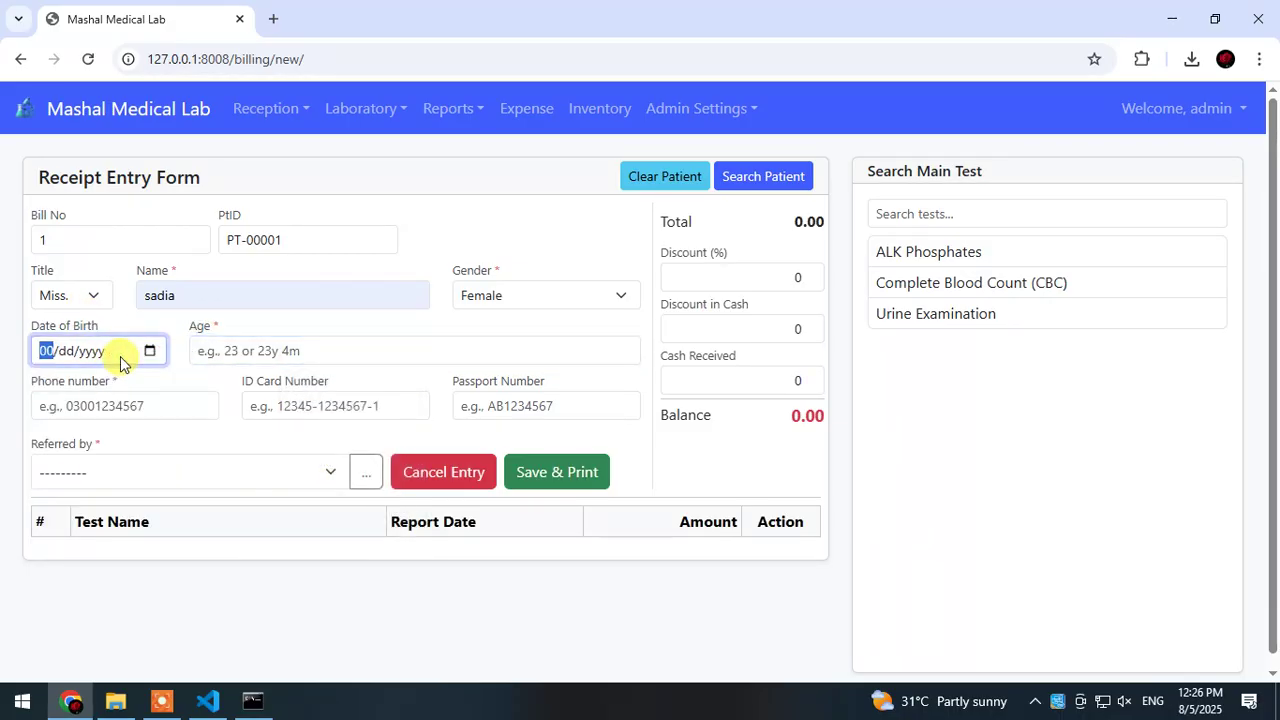
pyautogui.write('2002')
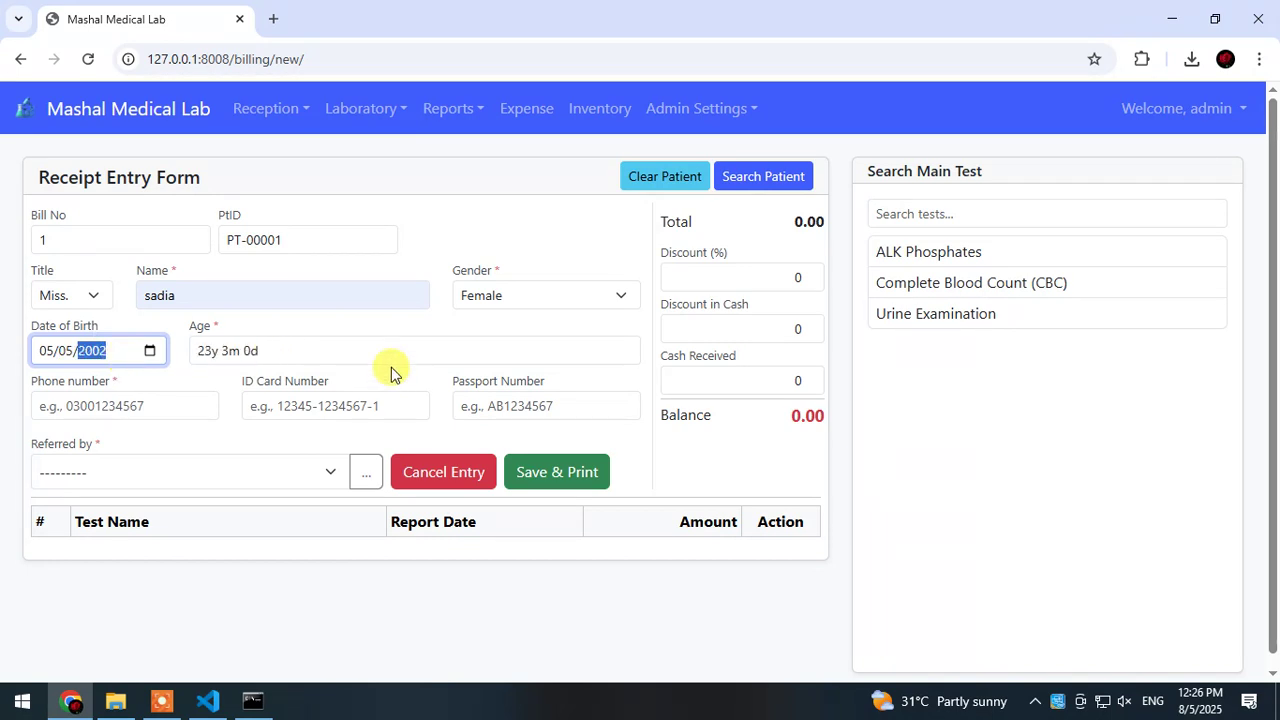
pyautogui.click(312, 355)
pyautogui.moveTo(312, 355); pyautogui.dragTo(170, 344)
pyautogui.click(182, 412)
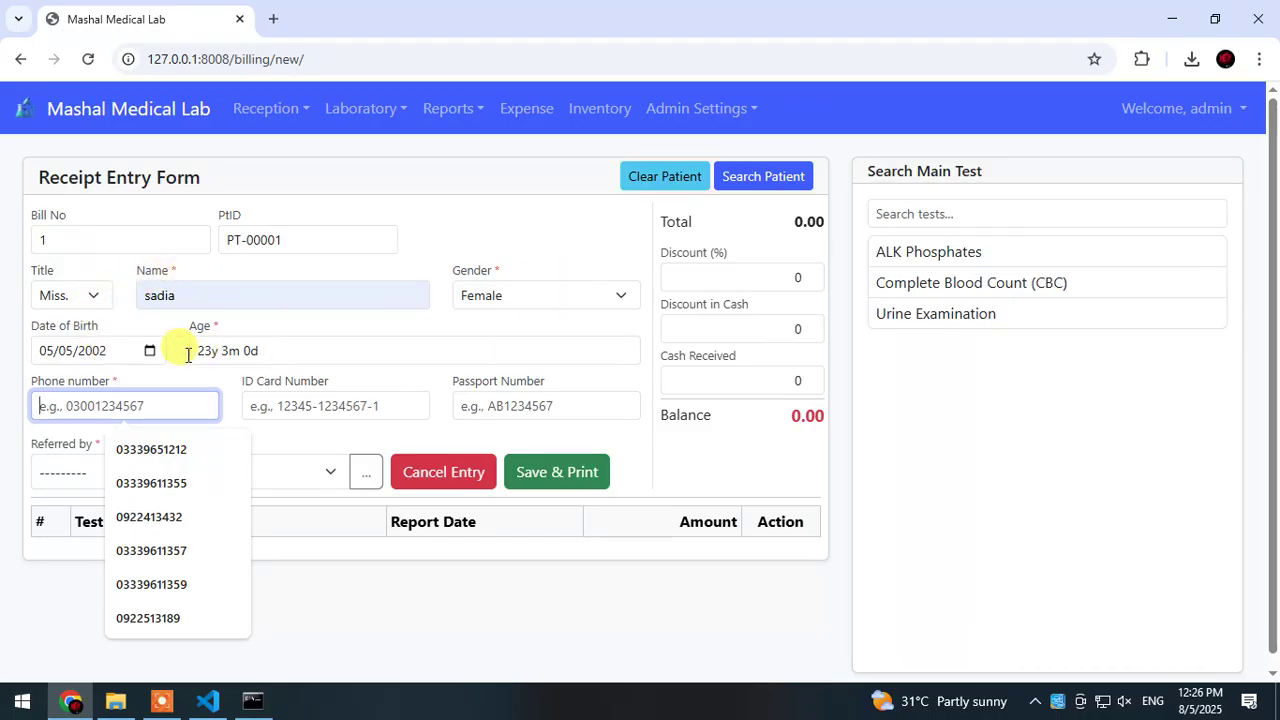
pyautogui.click(178, 548)
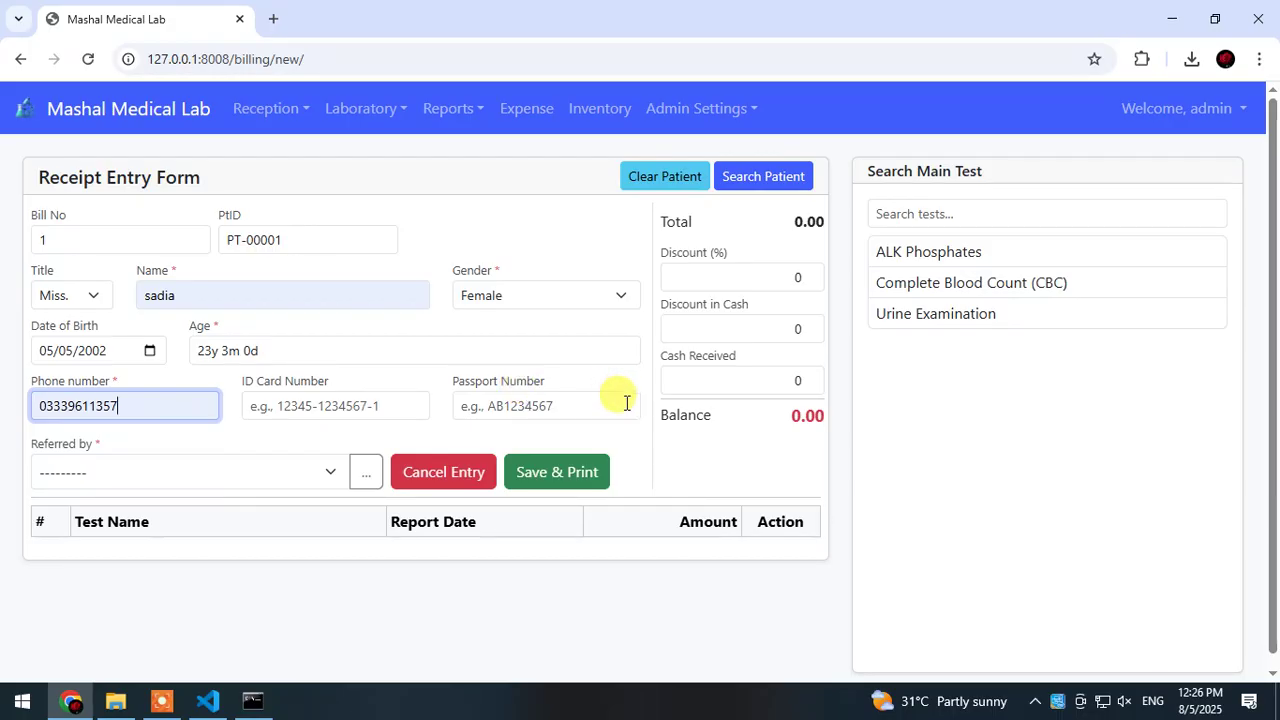
pyautogui.click(316, 403)
pyautogui.click(518, 412)
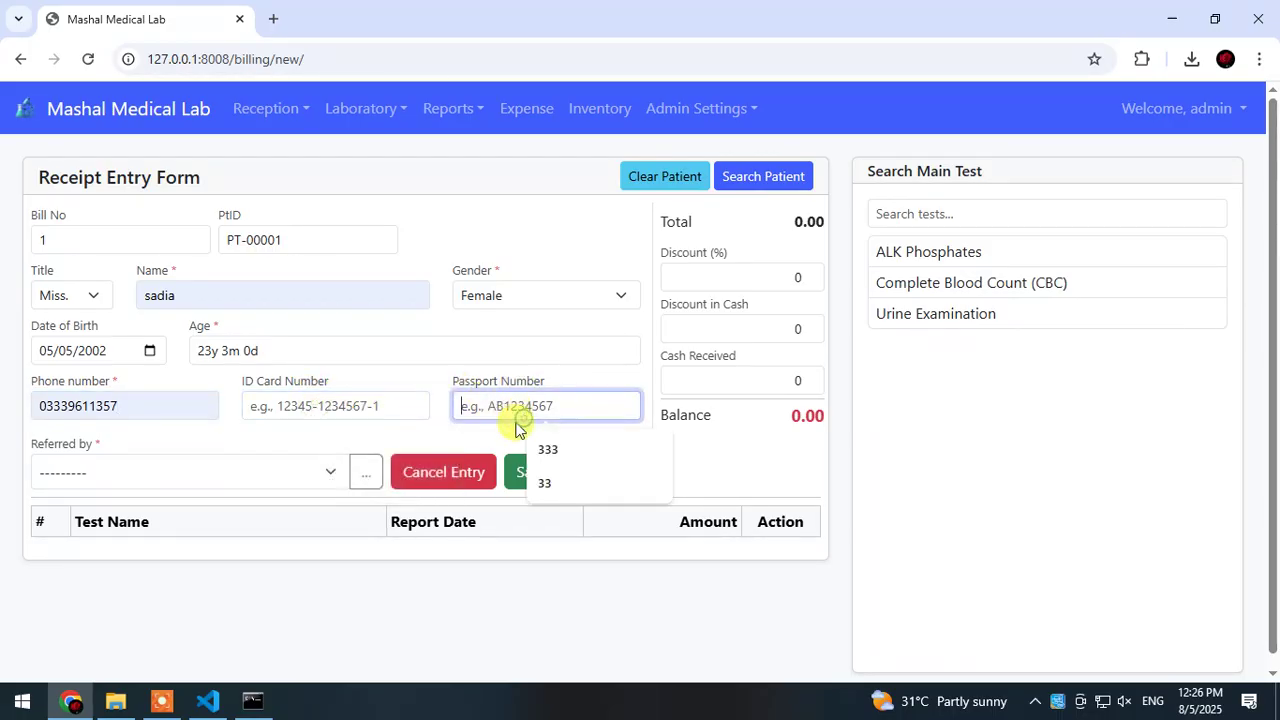
pyautogui.click(322, 405)
pyautogui.click(523, 393)
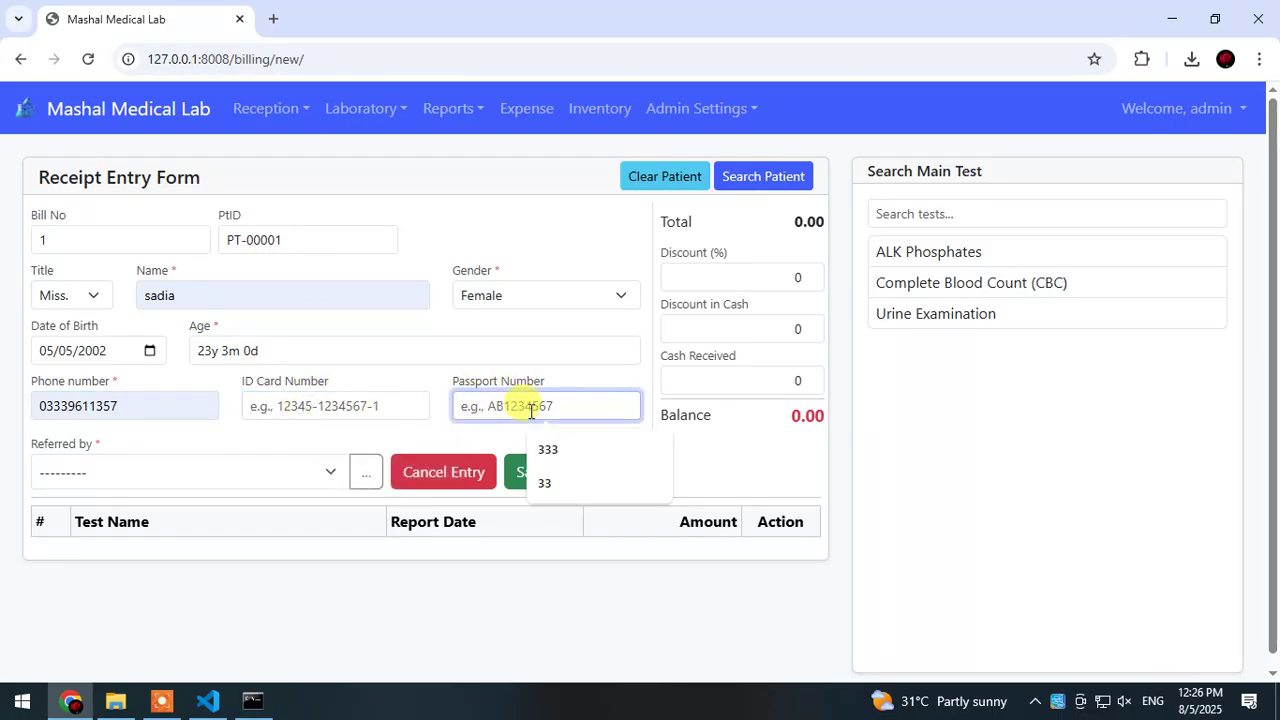
pyautogui.click(331, 403)
pyautogui.click(556, 406)
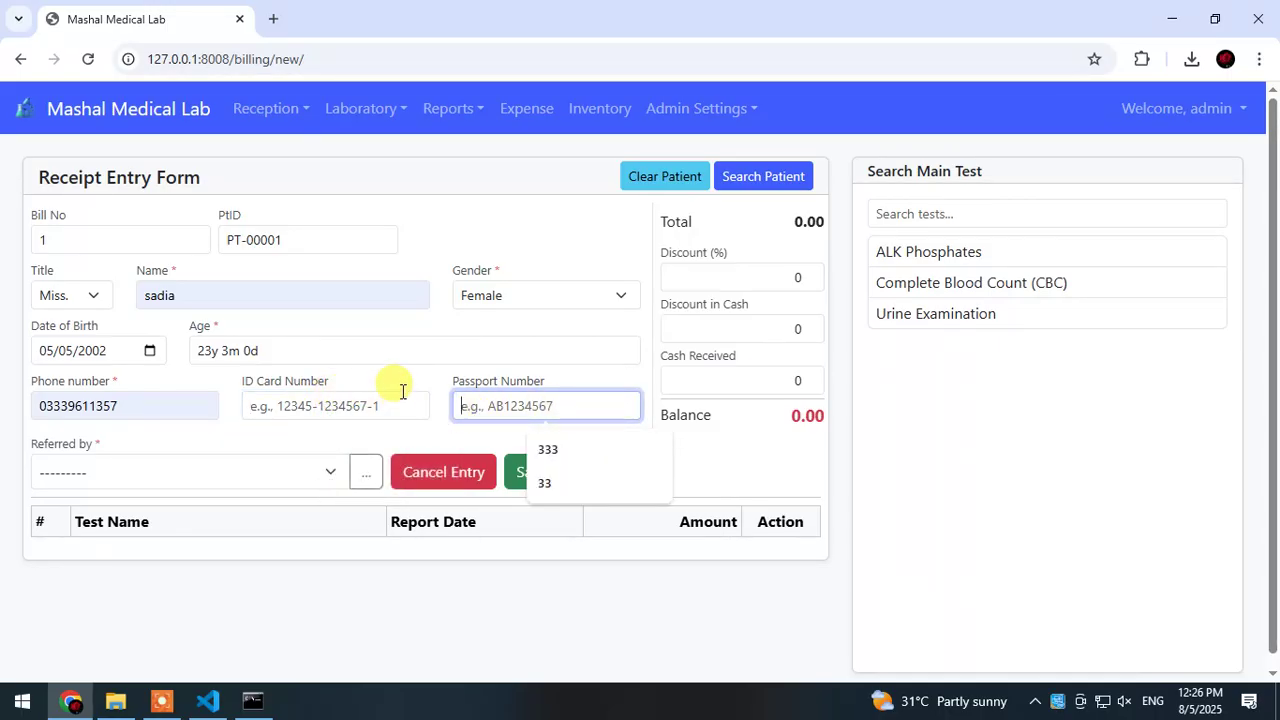
# Step: Add a new referring doctor named Self for the bill and save it
pyautogui.click(332, 472)
pyautogui.click(332, 472)
pyautogui.click(366, 472)
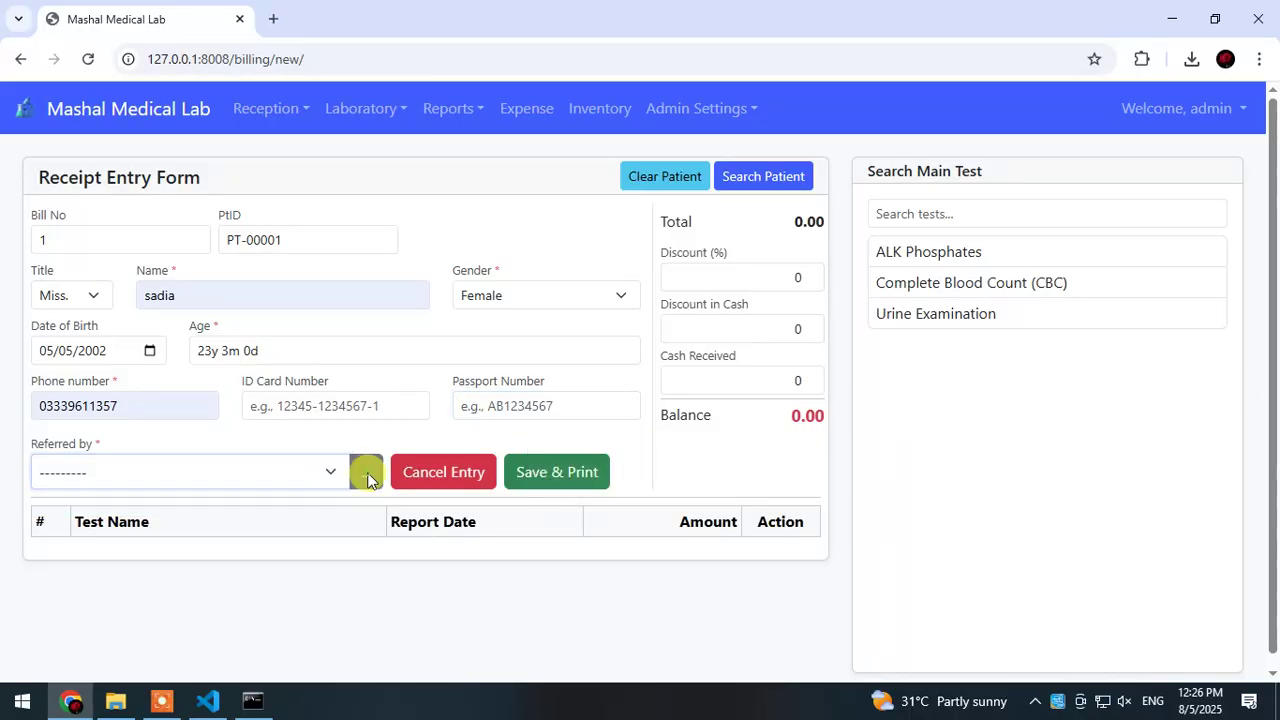
pyautogui.click(719, 247)
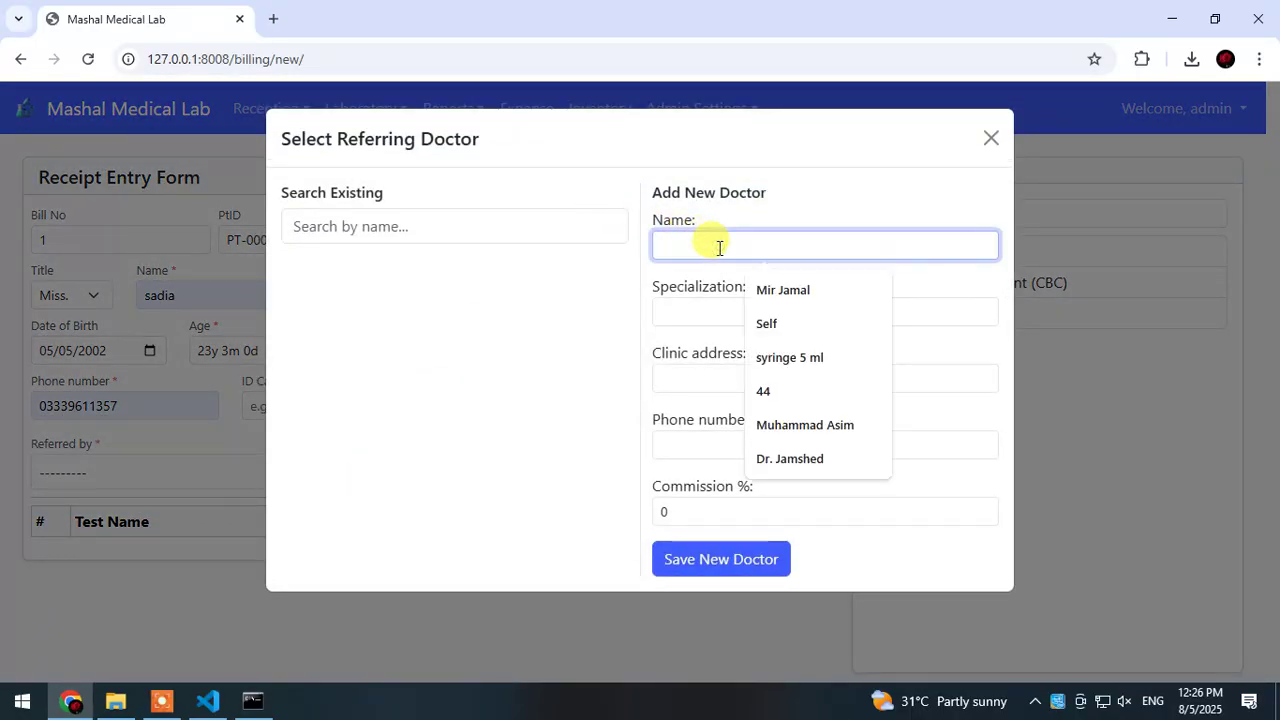
pyautogui.click(775, 325)
pyautogui.click(716, 561)
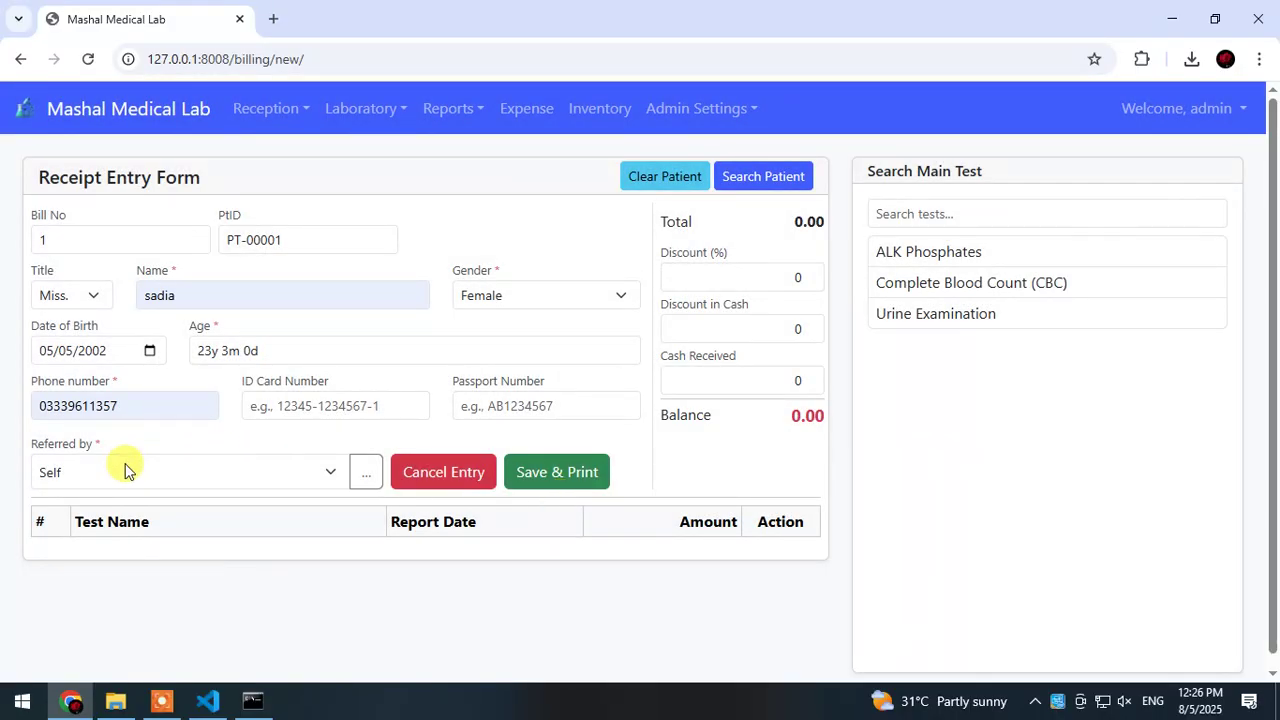
# Step: Add and save a new referring doctor with the doctor's name, specialization Skin Specialist, clinic address, phone number and 20% commission
pyautogui.click(371, 484)
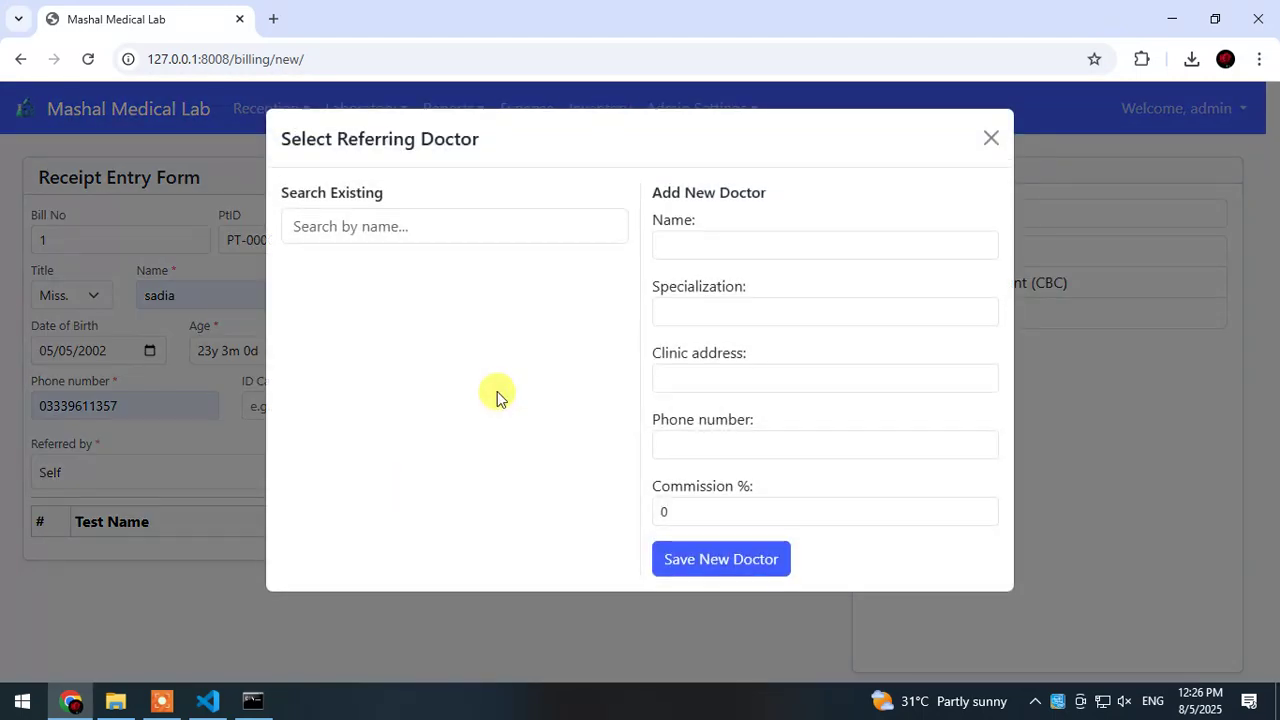
pyautogui.click(741, 246)
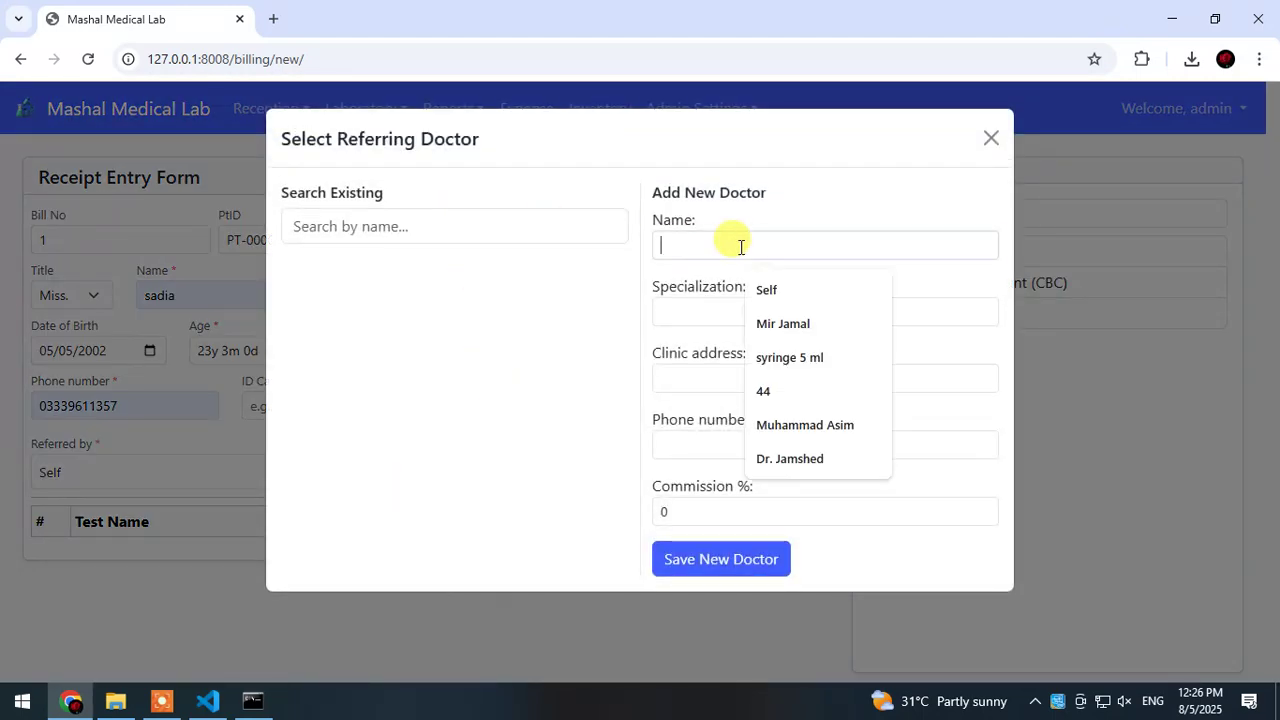
pyautogui.click(795, 331)
pyautogui.click(680, 312)
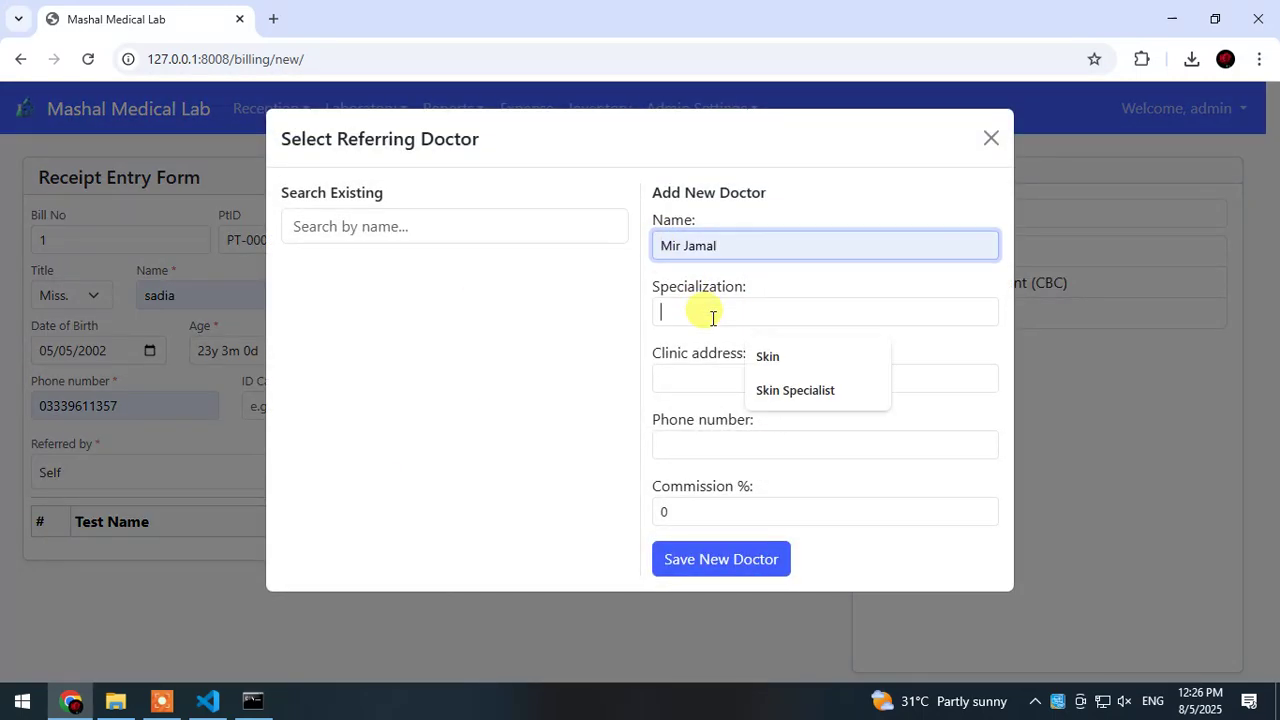
pyautogui.click(794, 390)
pyautogui.click(760, 375)
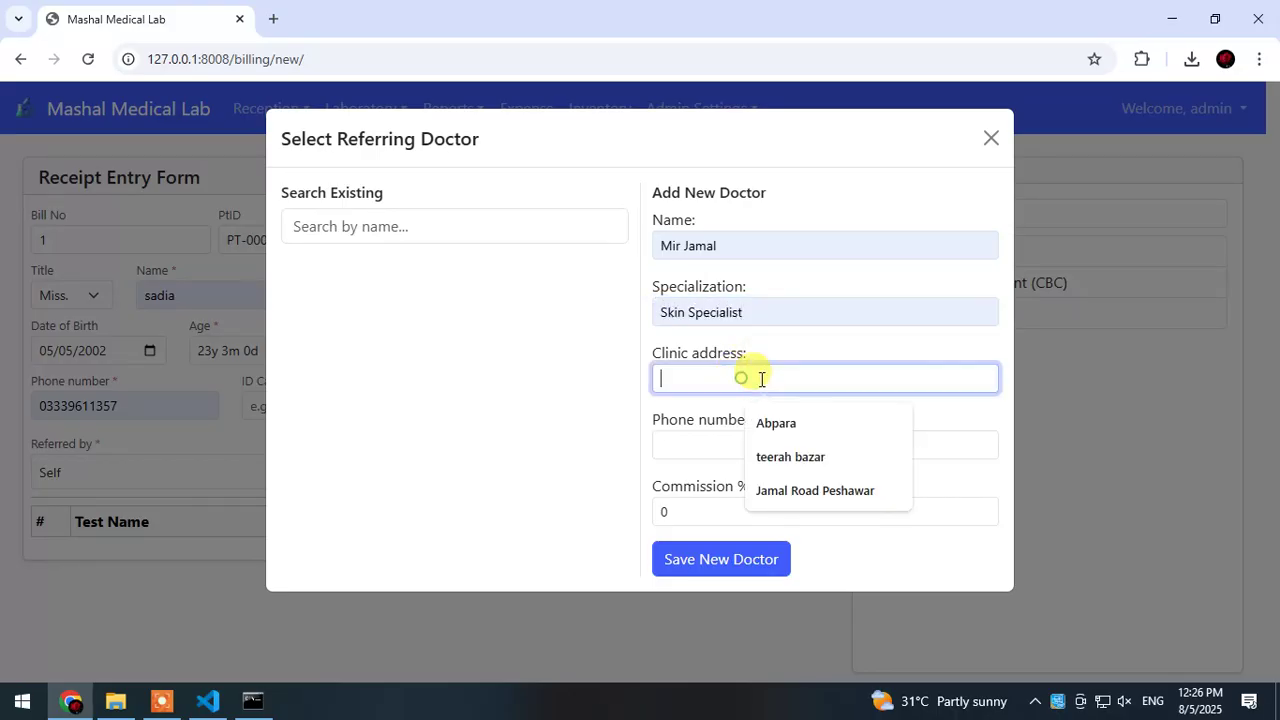
pyautogui.click(798, 431)
pyautogui.click(729, 444)
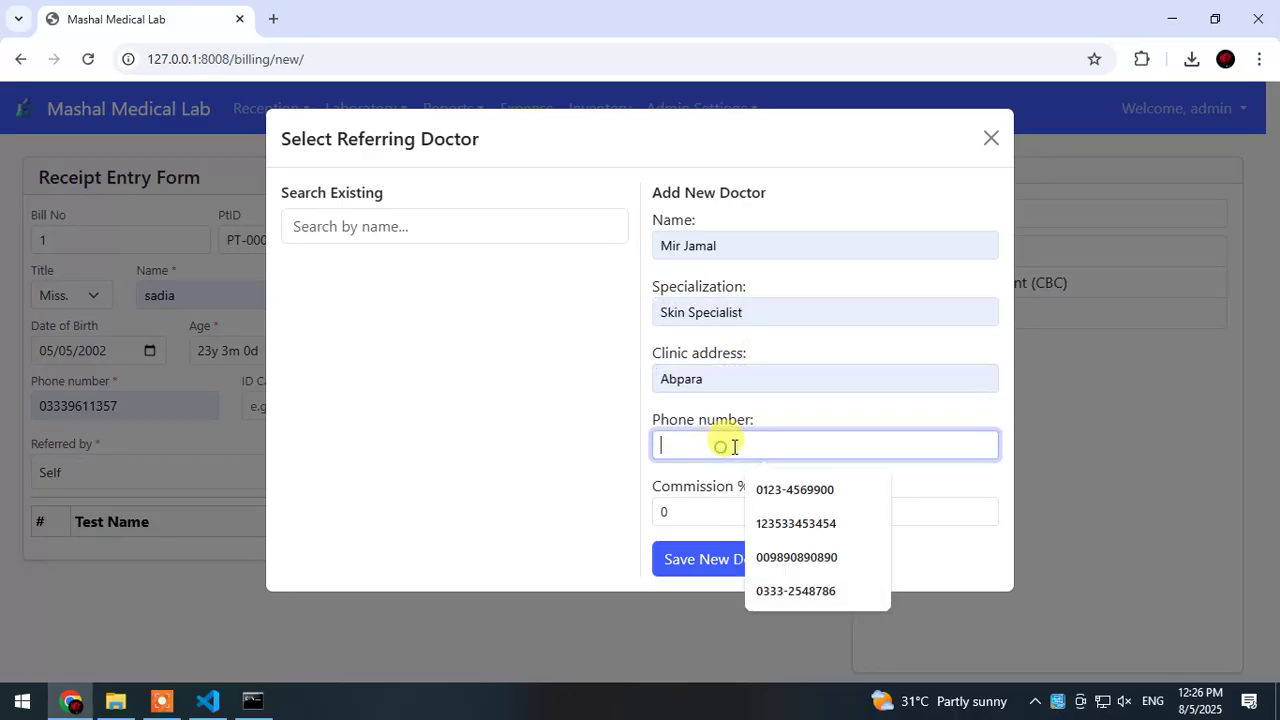
pyautogui.click(806, 525)
pyautogui.doubleClick(772, 510)
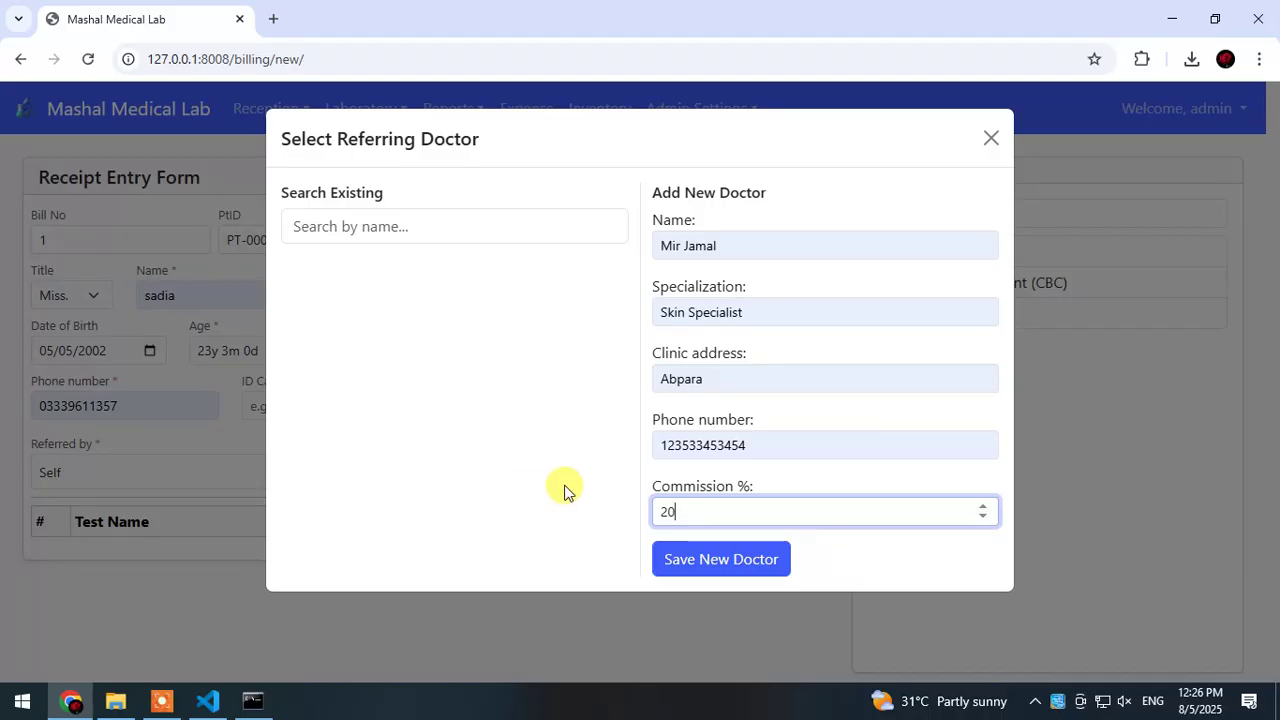
pyautogui.click(738, 566)
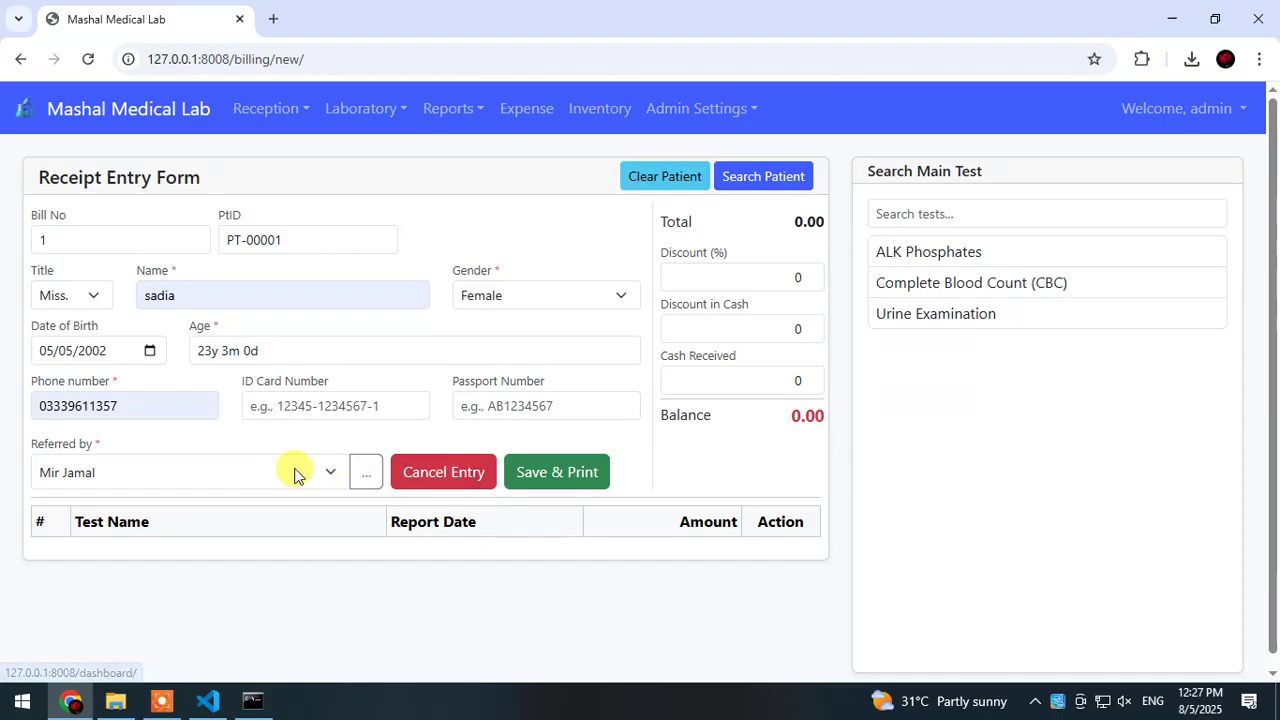
# Step: Add ALK Phosphates and Complete Blood Count (CBC) to the bill and set the ALK Phosphates report date to 08/07/2025
pyautogui.click(936, 260)
pyautogui.click(950, 285)
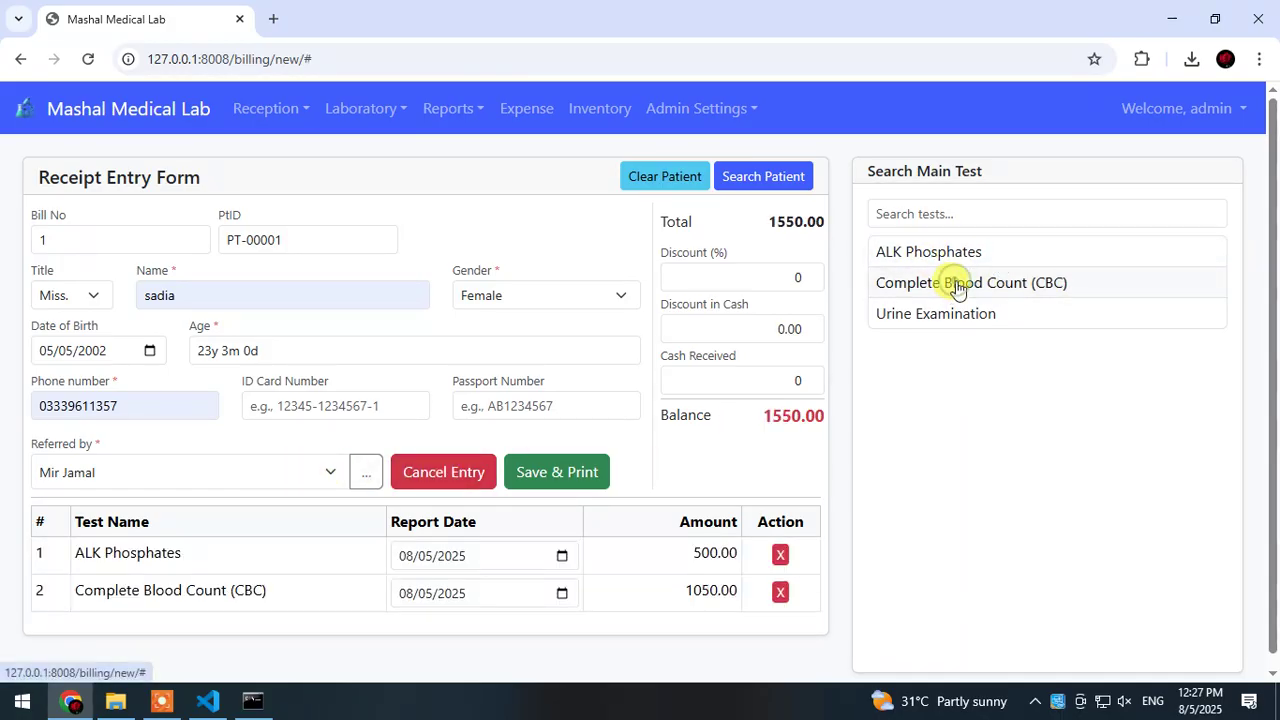
pyautogui.click(1006, 212)
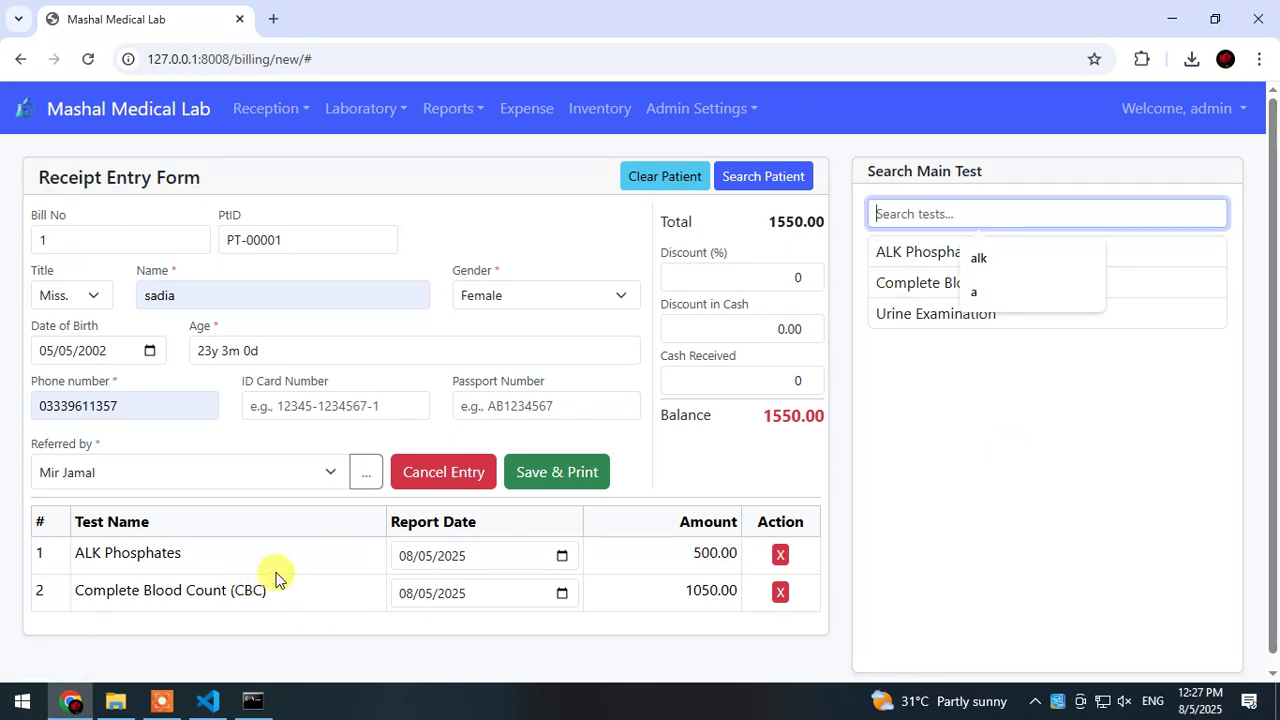
pyautogui.click(561, 560)
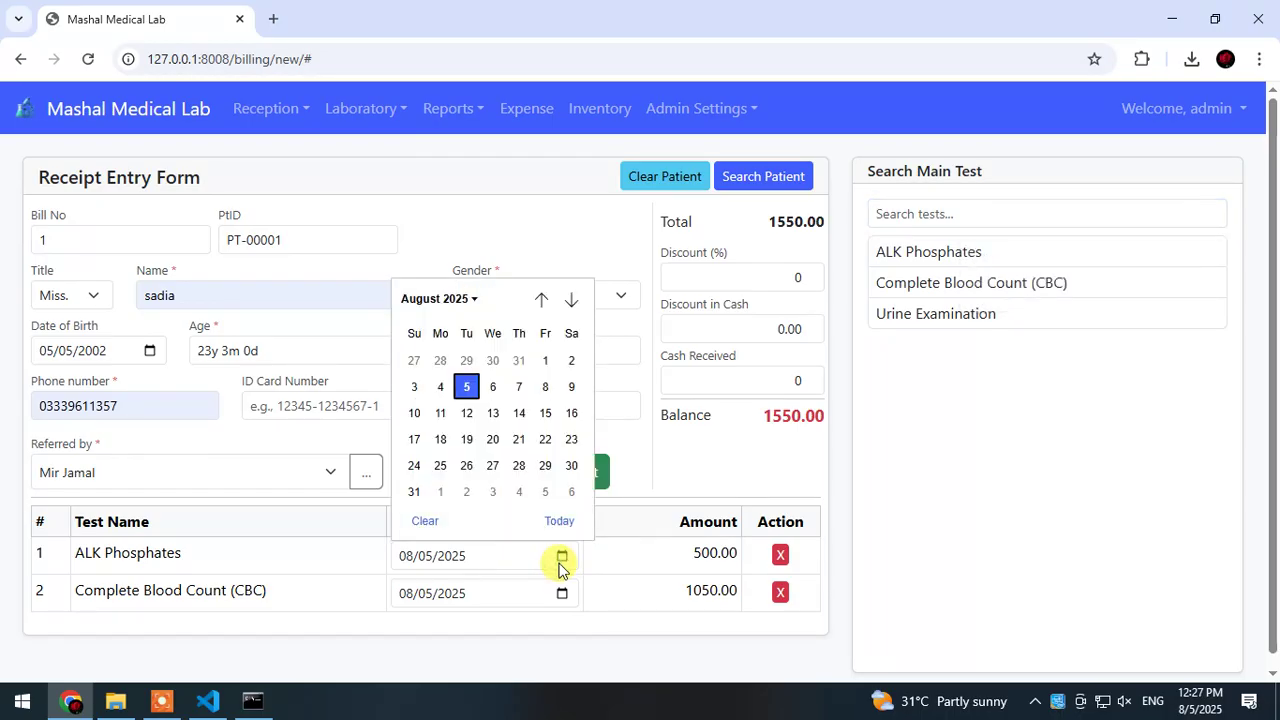
pyautogui.click(519, 387)
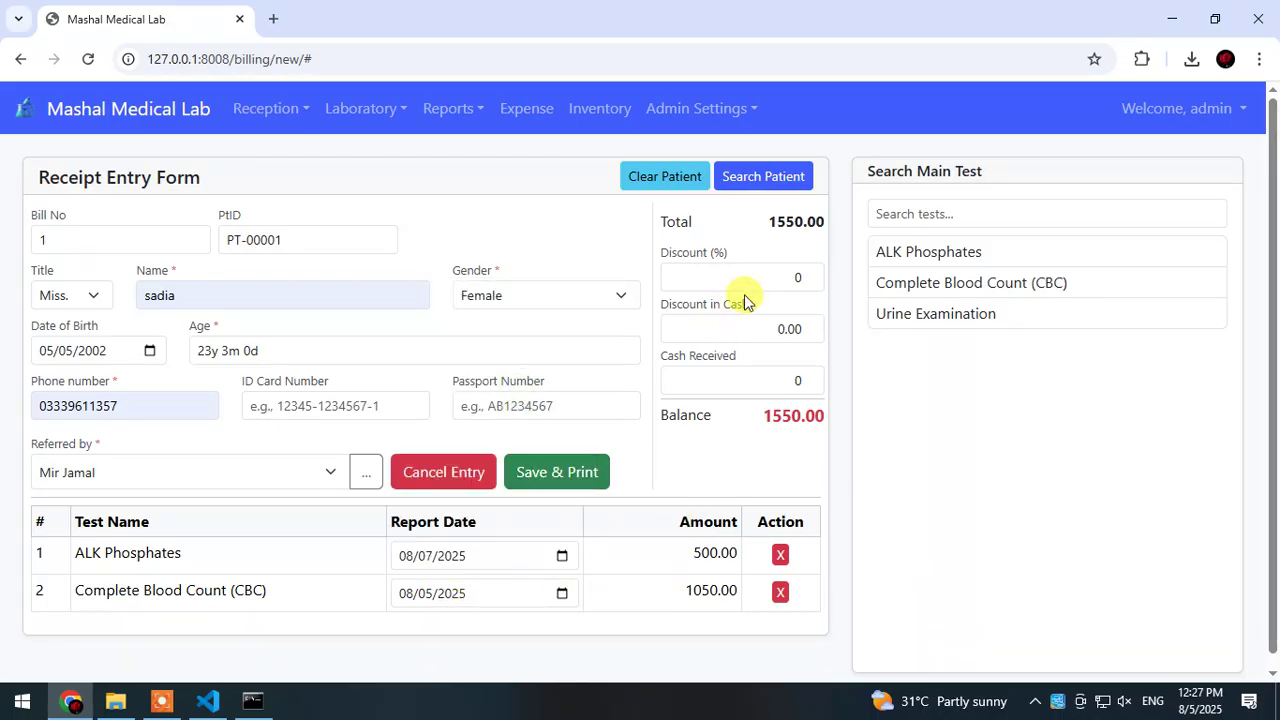
# Step: Give the bill a 10% discount, and replace it with a cash discount of 200
pyautogui.moveTo(795, 215); pyautogui.dragTo(840, 233)
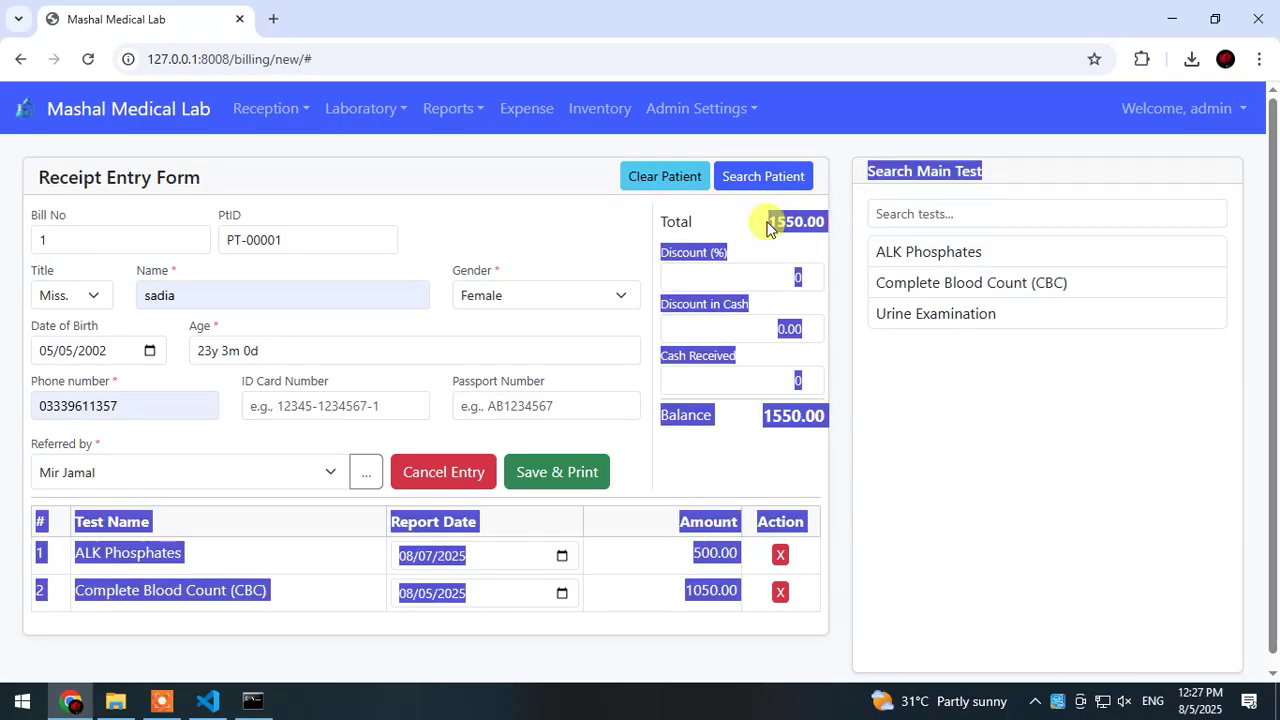
pyautogui.click(770, 280)
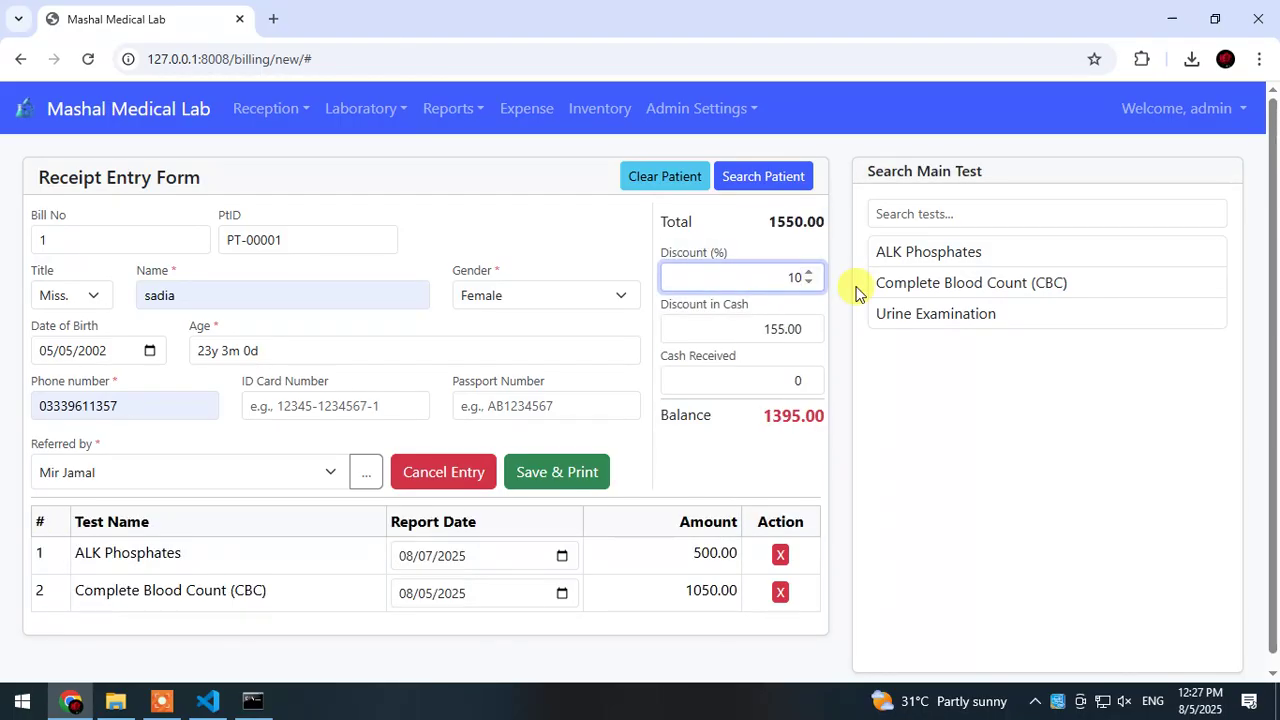
pyautogui.click(757, 333)
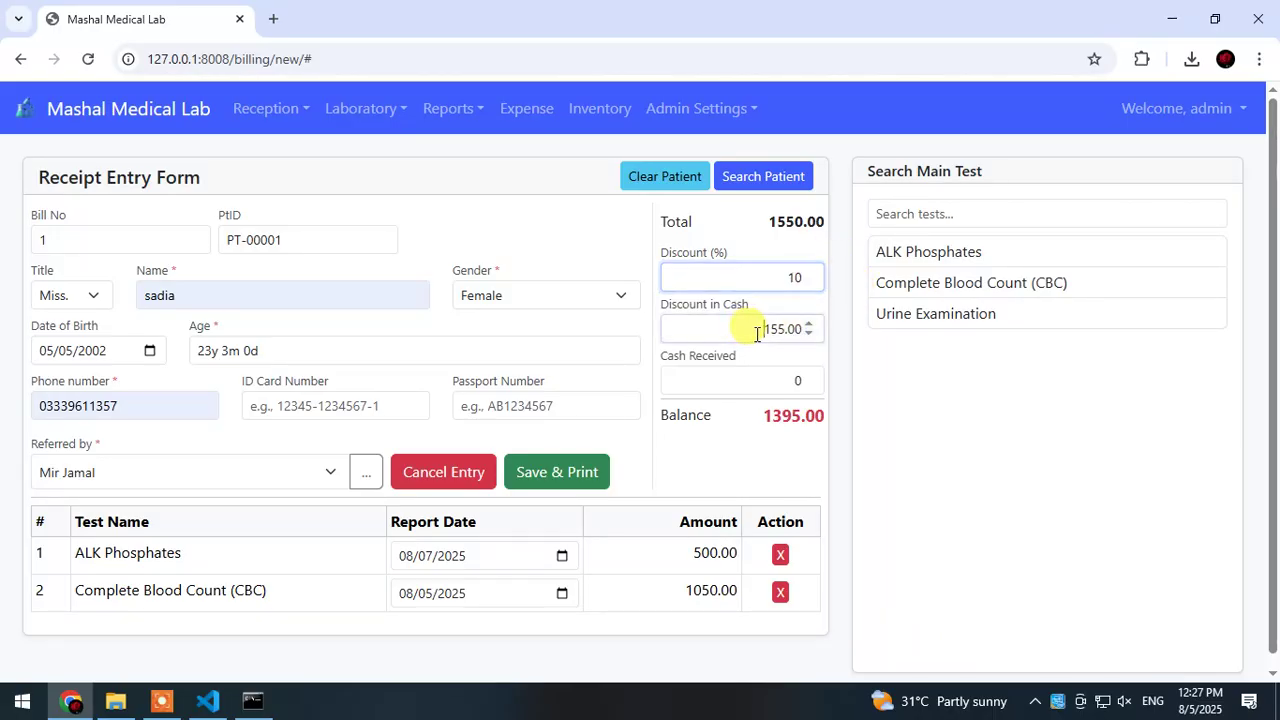
pyautogui.moveTo(757, 333); pyautogui.dragTo(840, 342)
pyautogui.write('2')
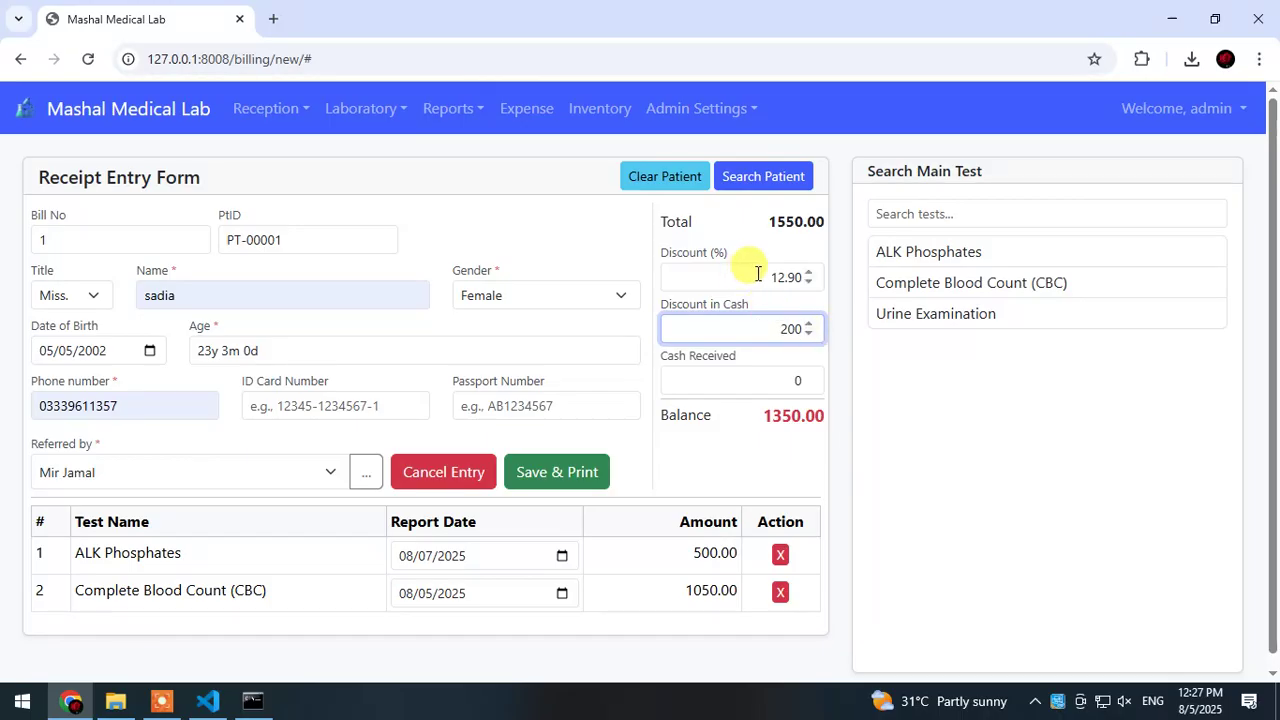
pyautogui.moveTo(757, 273); pyautogui.dragTo(852, 287)
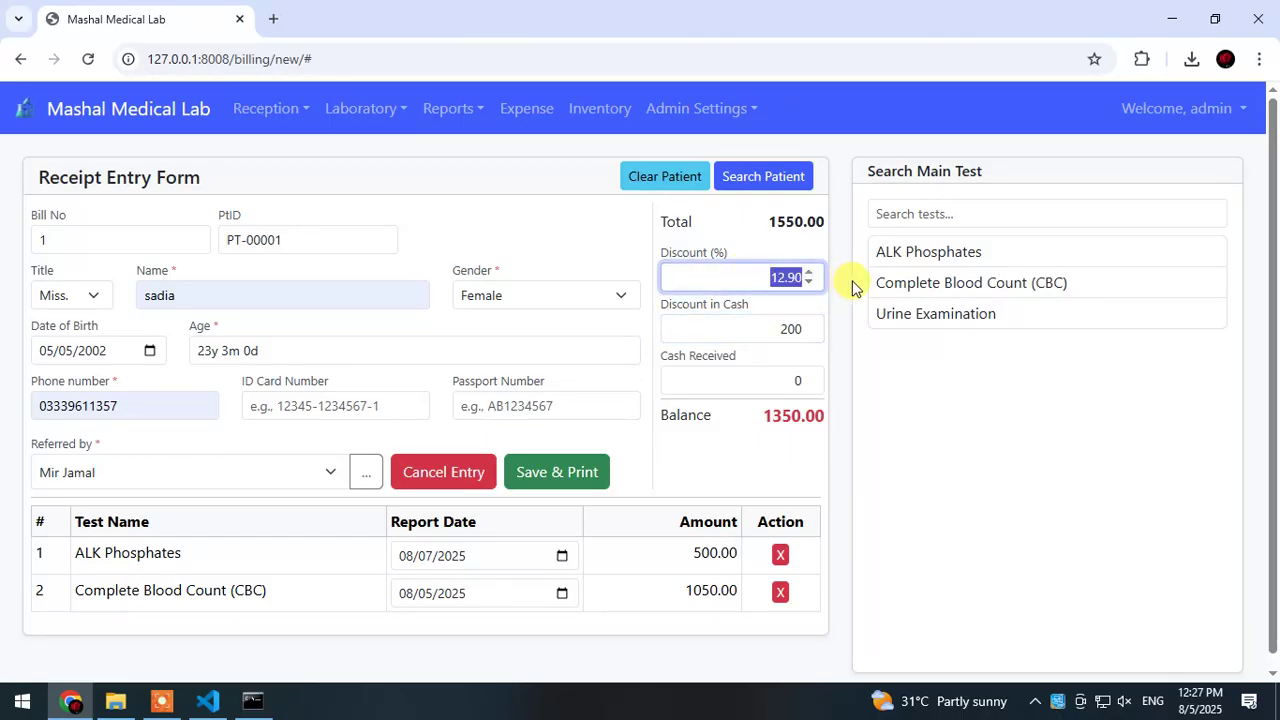
# Step: Set the cash received to 1000 and save the bill for printing
pyautogui.moveTo(751, 384); pyautogui.dragTo(835, 398)
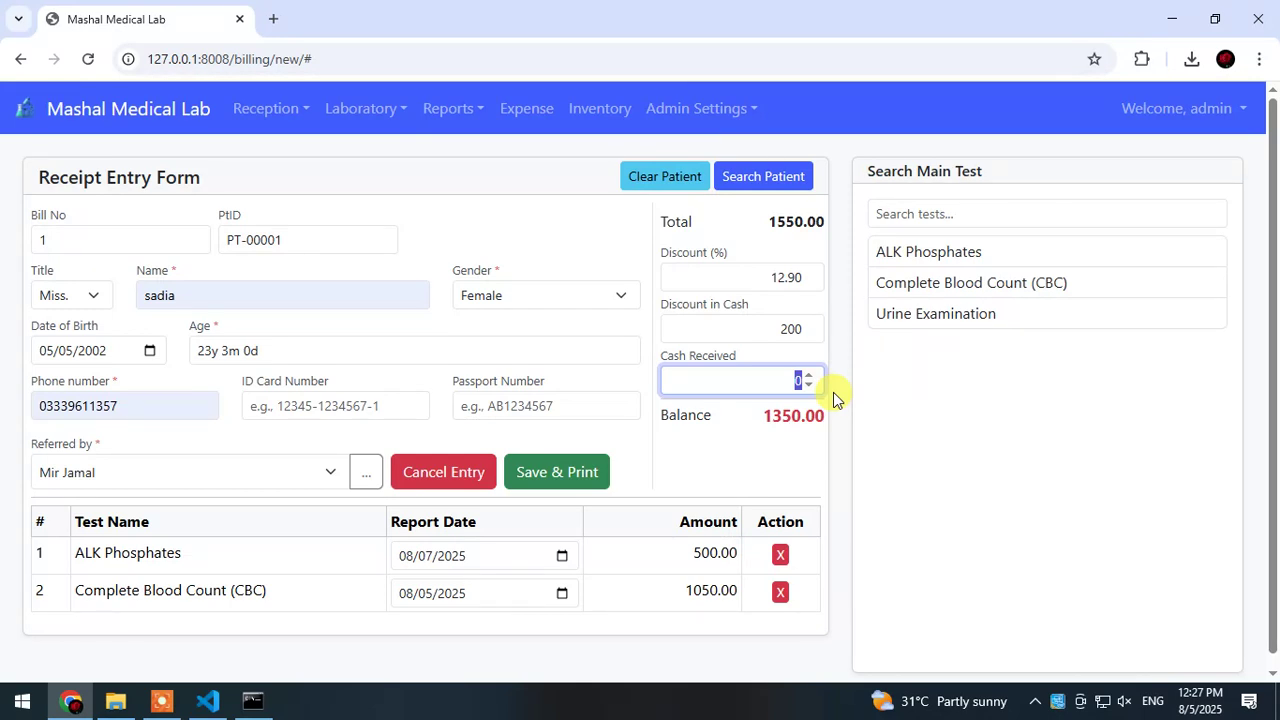
pyautogui.write('1000')
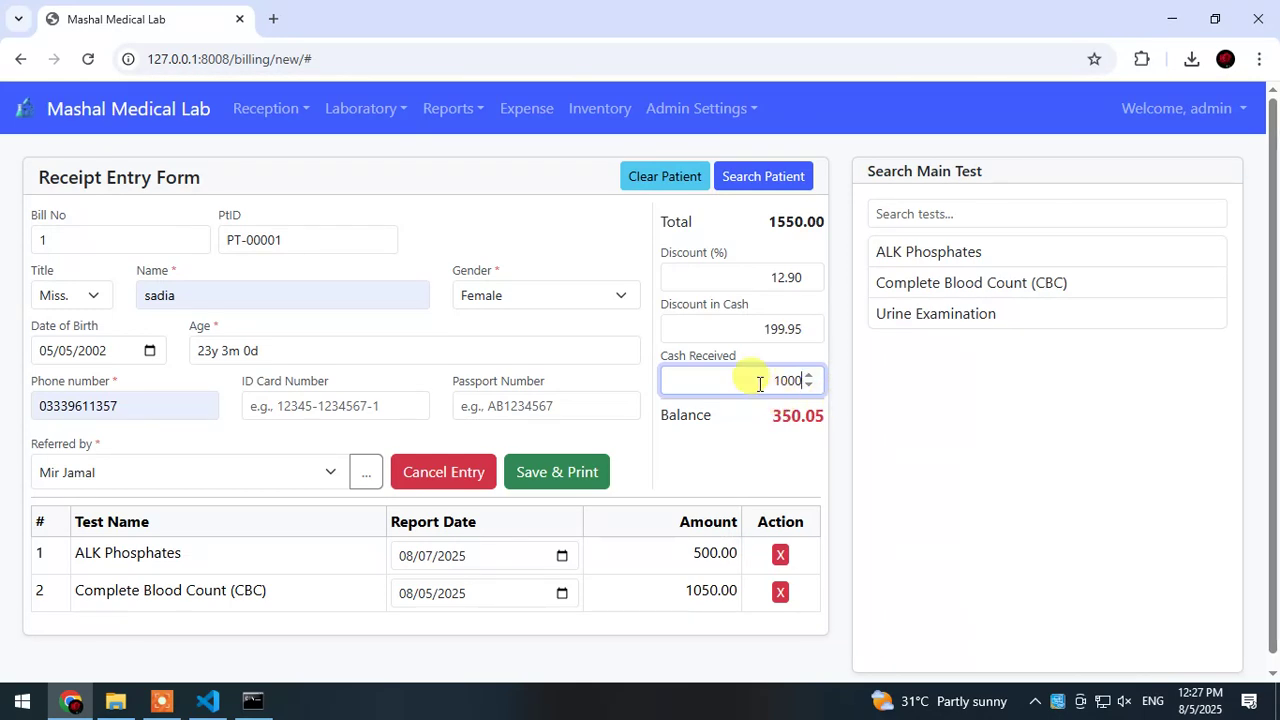
pyautogui.moveTo(751, 378); pyautogui.dragTo(848, 386)
pyautogui.click(574, 485)
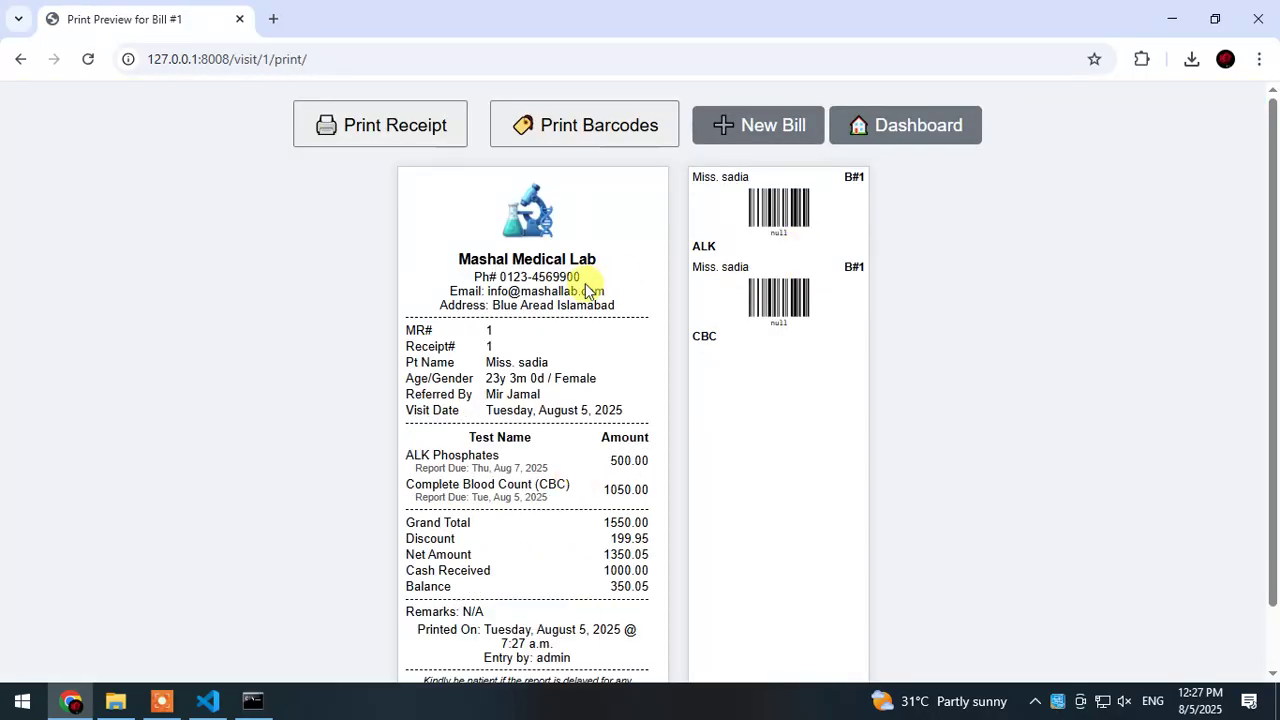
# Step: Examine the print preview's barcode labels, the lab's header details and the patient information on the receipt
pyautogui.scroll(-2, 514, 457)
pyautogui.scroll(2, 510, 440)
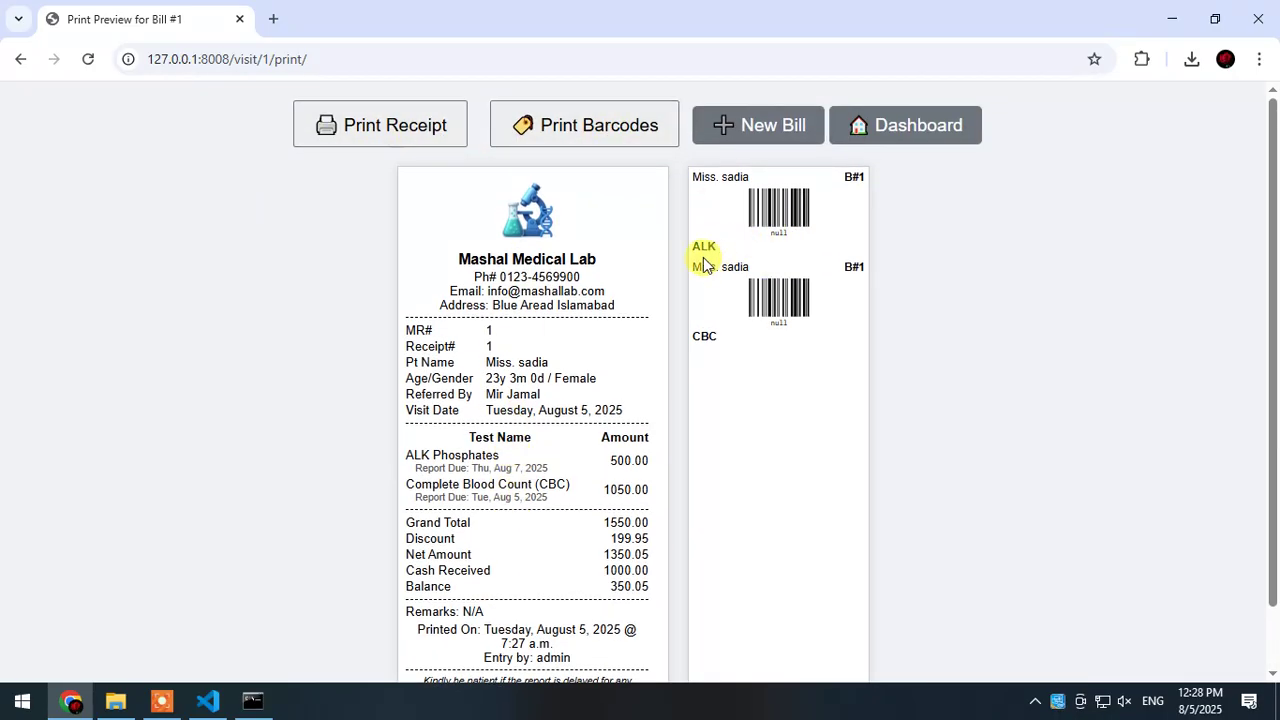
pyautogui.moveTo(695, 246)
pyautogui.mouseDown()
pyautogui.moveTo(718, 254)
pyautogui.moveTo(711, 246)
pyautogui.mouseUp()
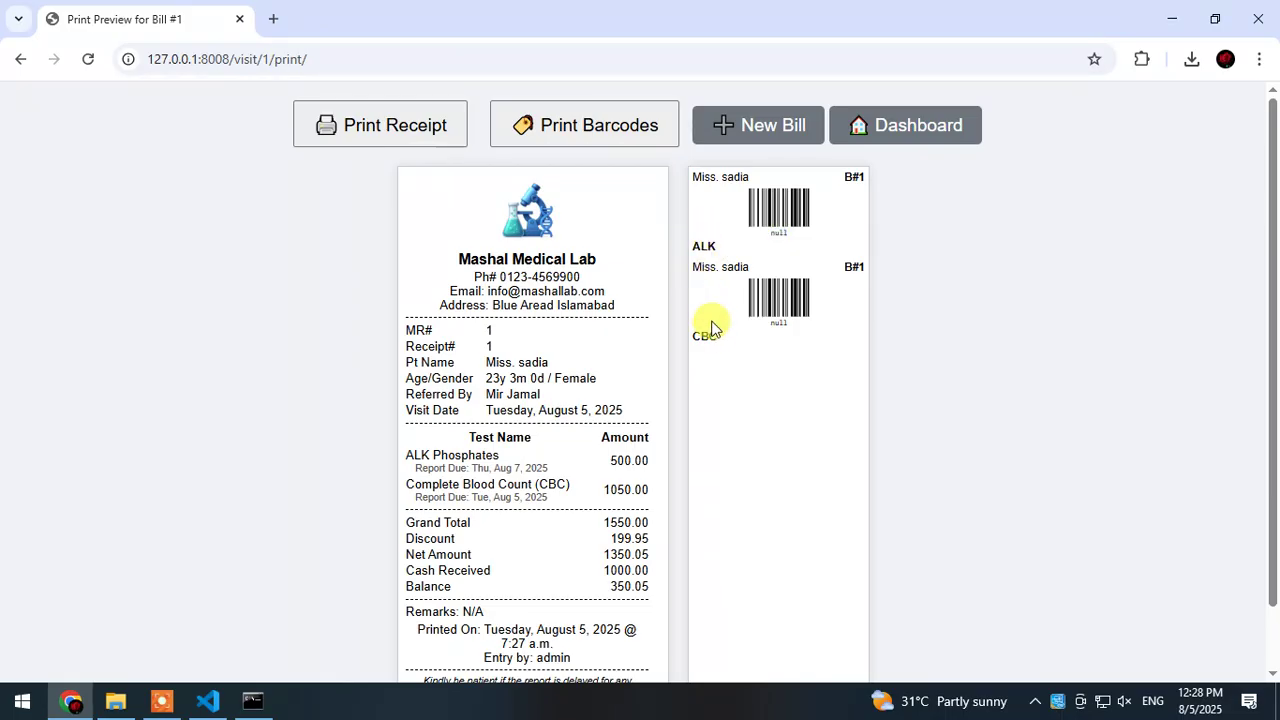
pyautogui.moveTo(716, 247); pyautogui.dragTo(697, 243)
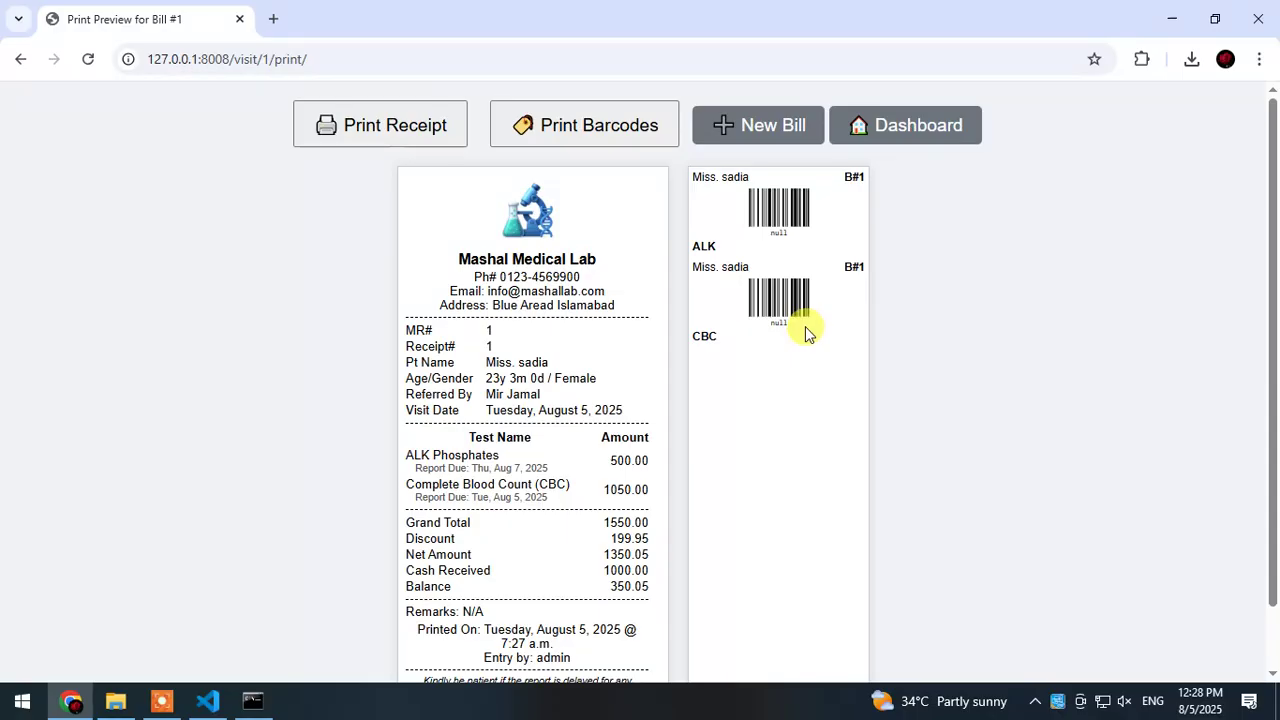
pyautogui.scroll(-1, 808, 333)
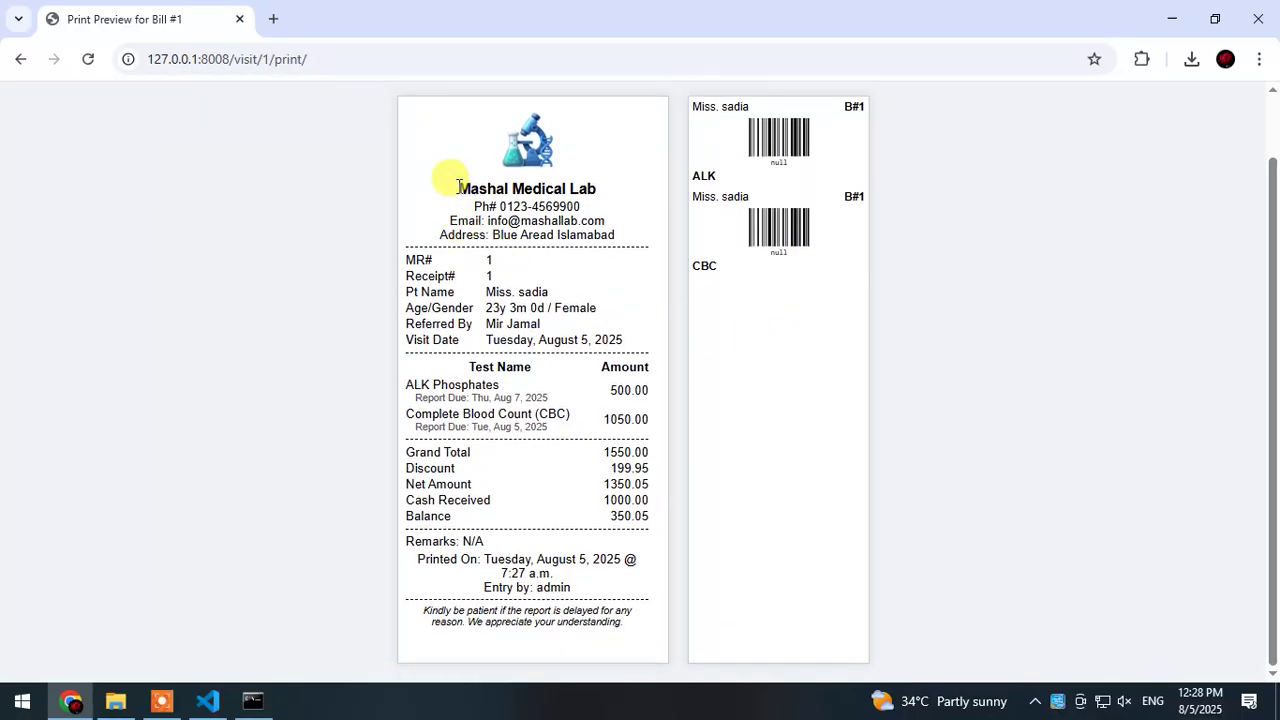
pyautogui.moveTo(458, 186); pyautogui.dragTo(617, 235)
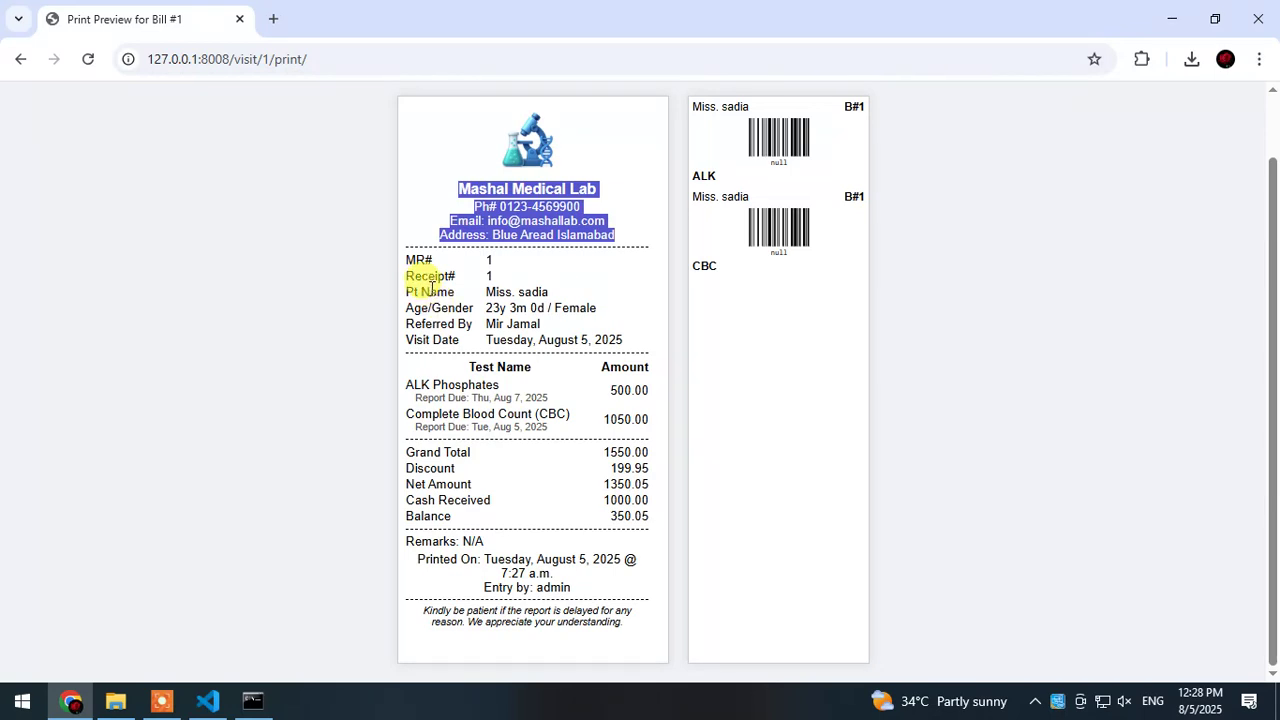
pyautogui.moveTo(406, 259); pyautogui.dragTo(627, 340)
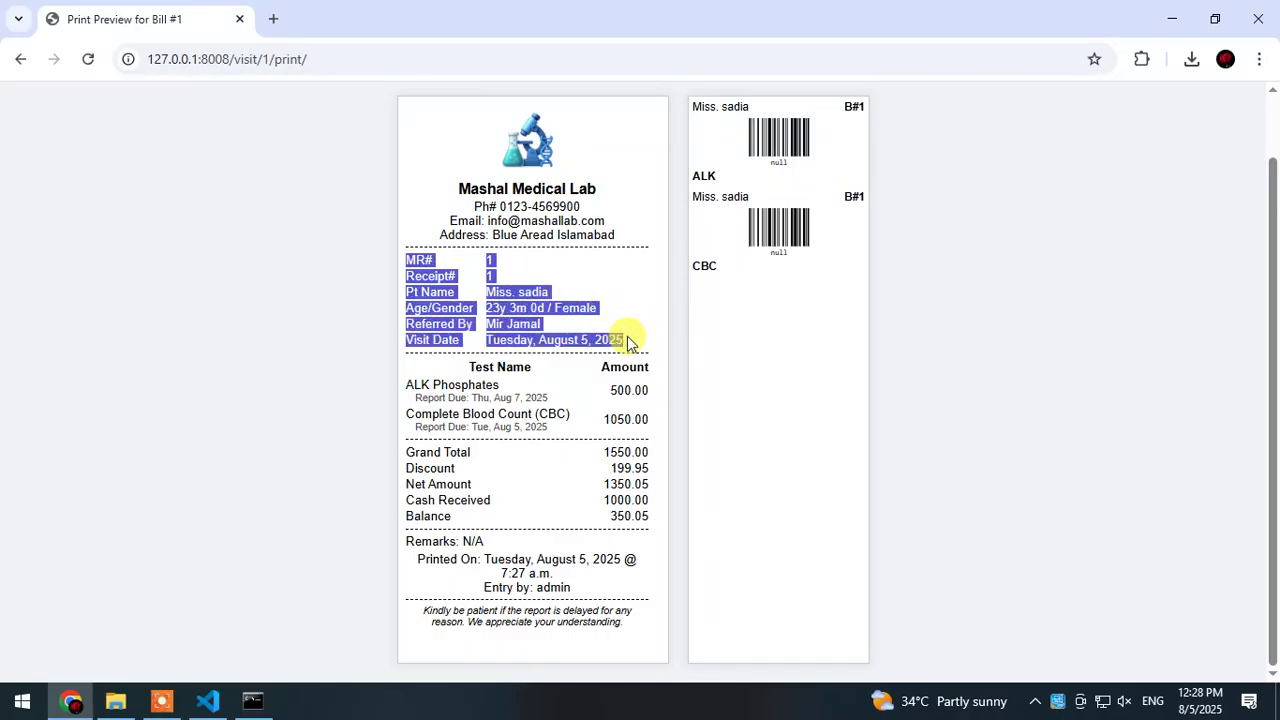
pyautogui.click(637, 347)
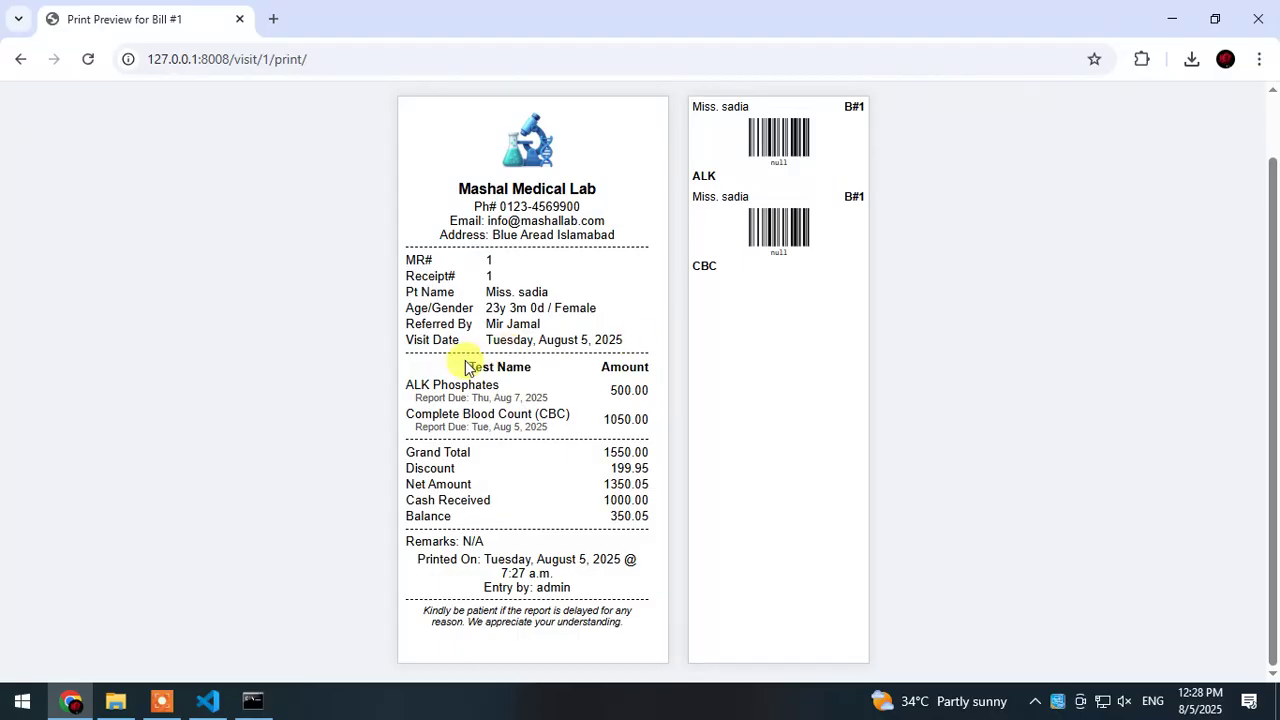
# Step: Review the receipt's test list with report due dates, payment amounts, remarks, print details and closing note
pyautogui.moveTo(460, 366); pyautogui.dragTo(651, 374)
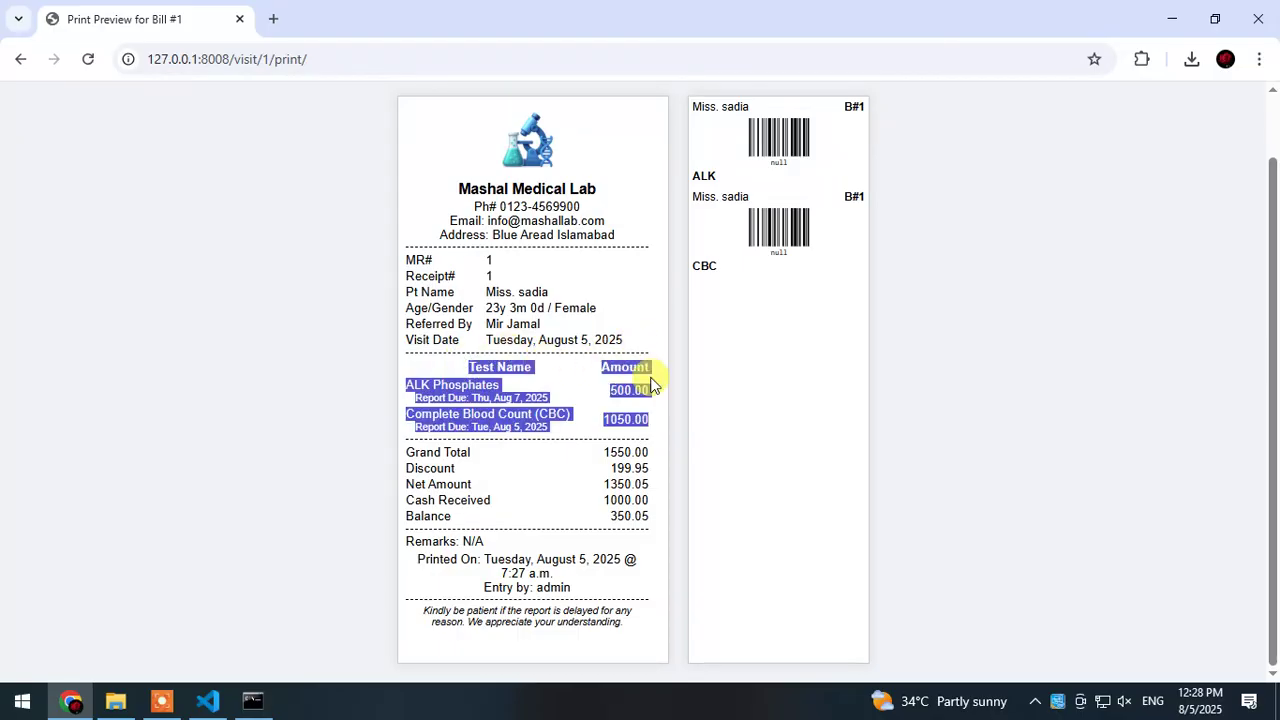
pyautogui.click(560, 396)
pyautogui.tripleClick(553, 400)
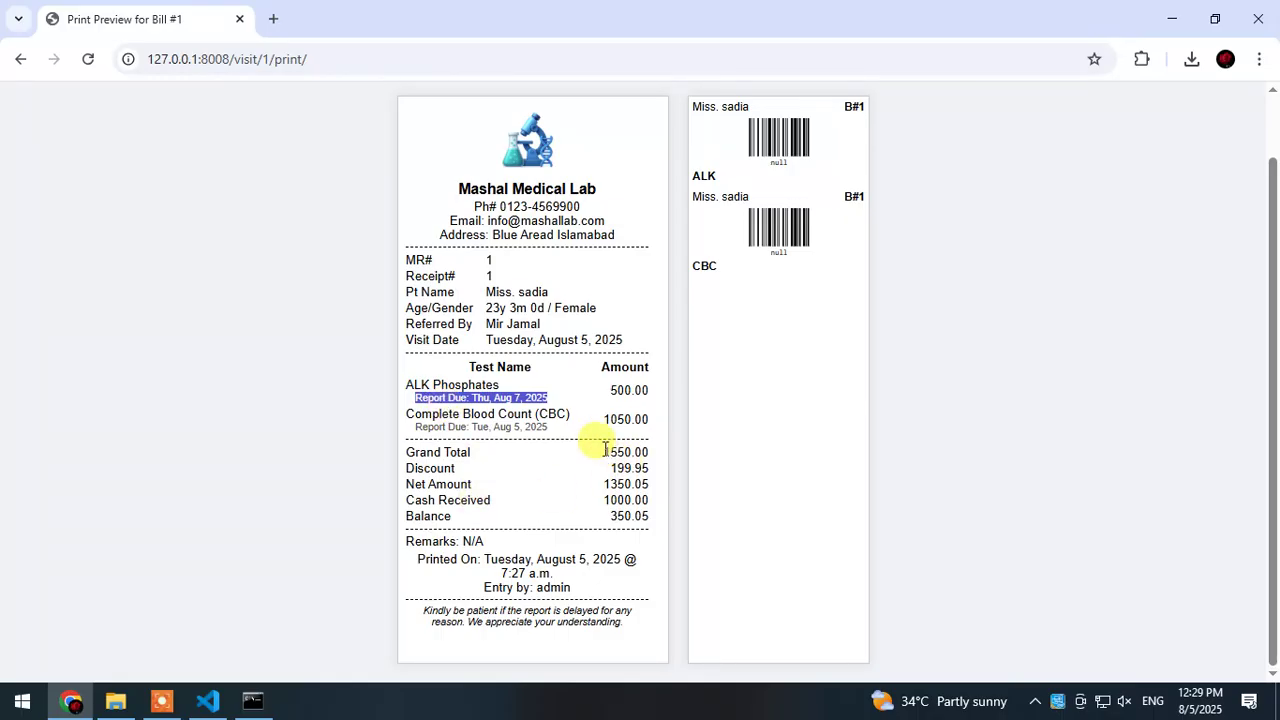
pyautogui.moveTo(598, 452); pyautogui.dragTo(650, 500)
pyautogui.click(646, 498)
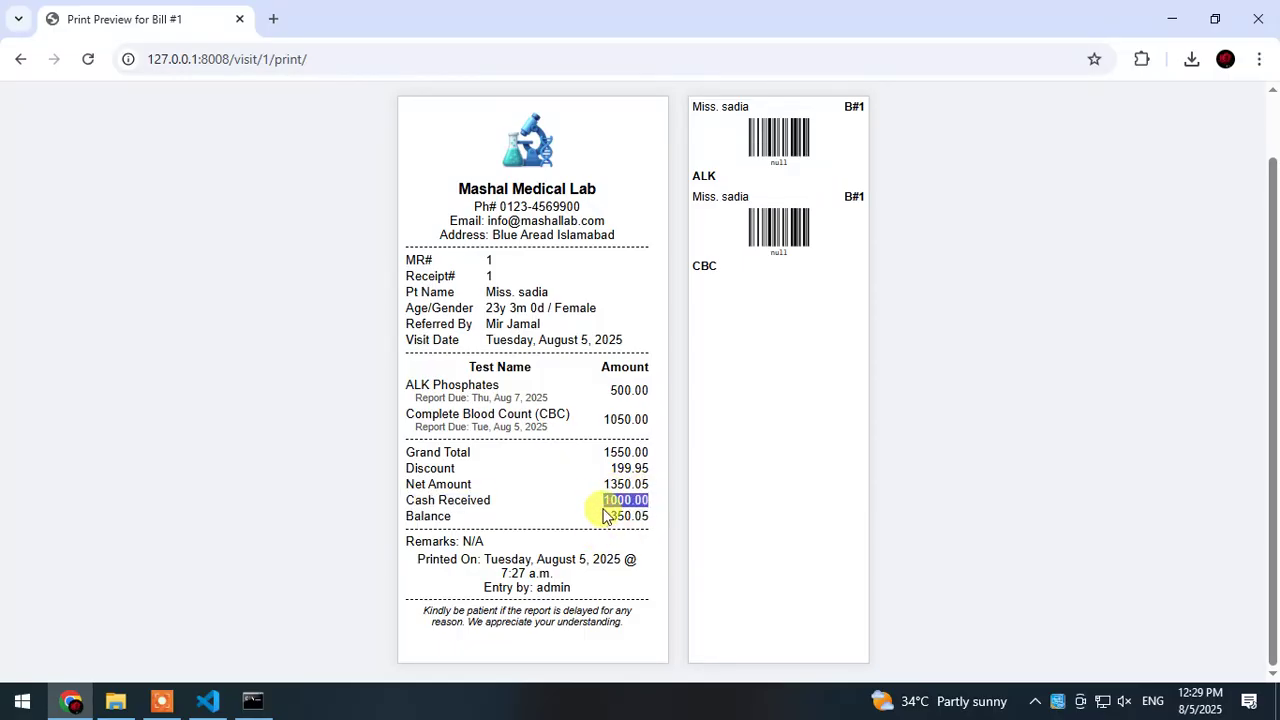
pyautogui.moveTo(603, 524); pyautogui.dragTo(651, 520)
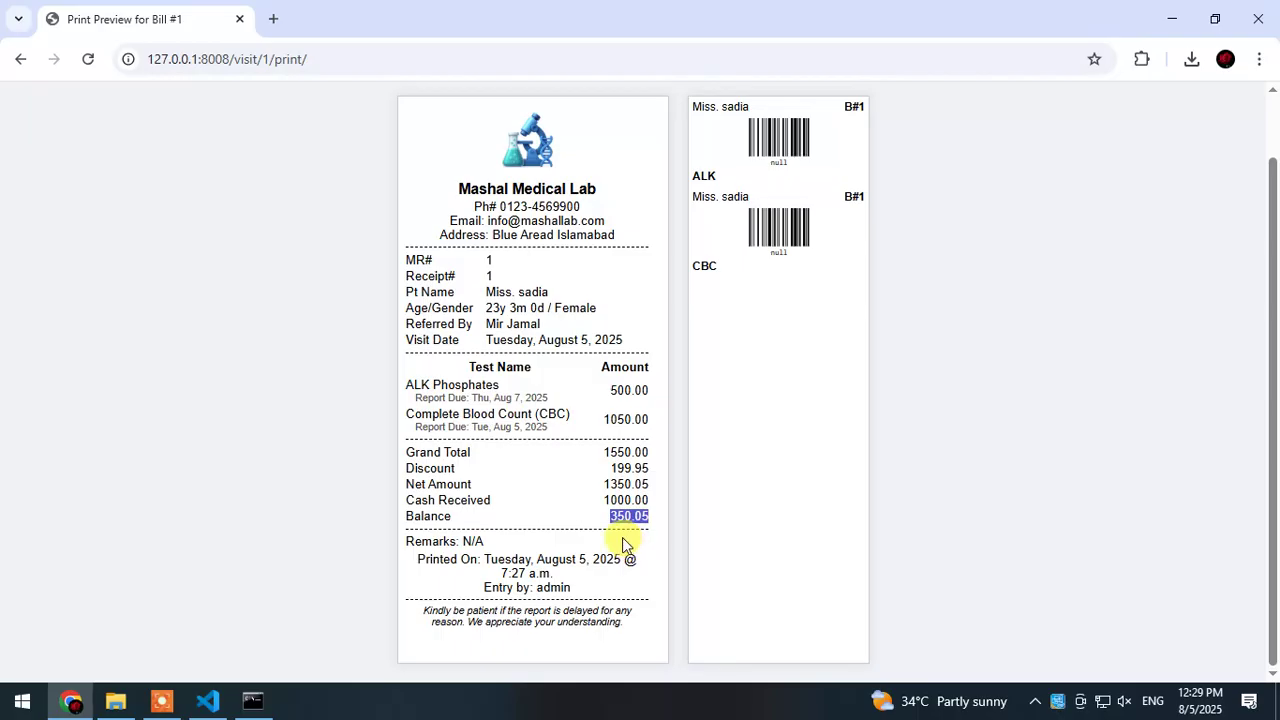
pyautogui.moveTo(409, 541); pyautogui.dragTo(488, 541)
pyautogui.moveTo(585, 593); pyautogui.dragTo(427, 556)
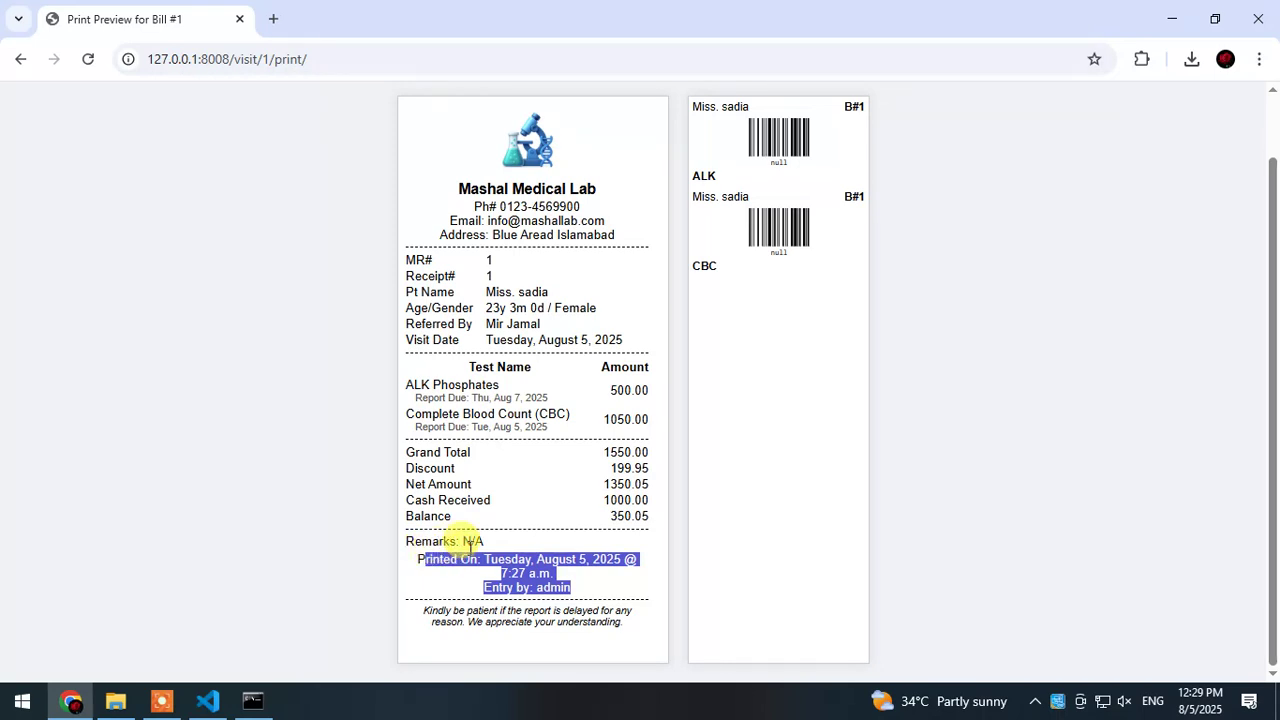
pyautogui.click(445, 538)
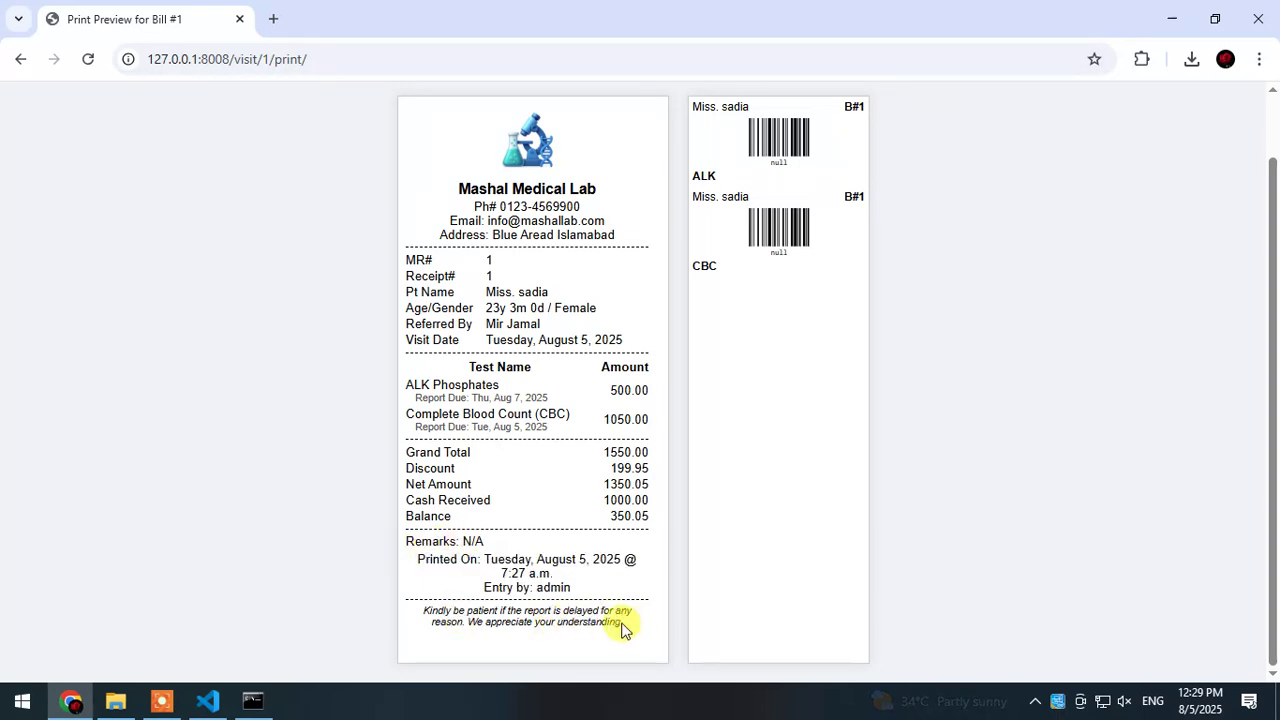
pyautogui.moveTo(623, 625); pyautogui.dragTo(428, 610)
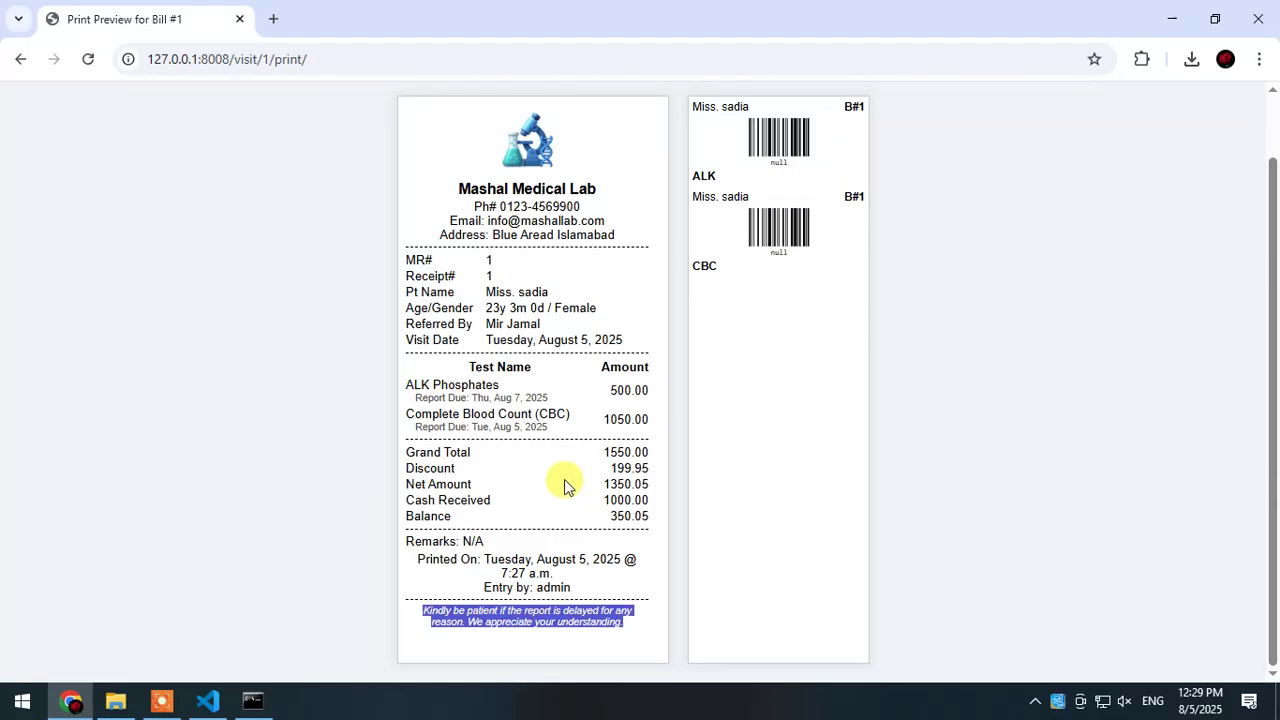
# Step: Start a new bill from the print preview
pyautogui.scroll(1, 430, 395)
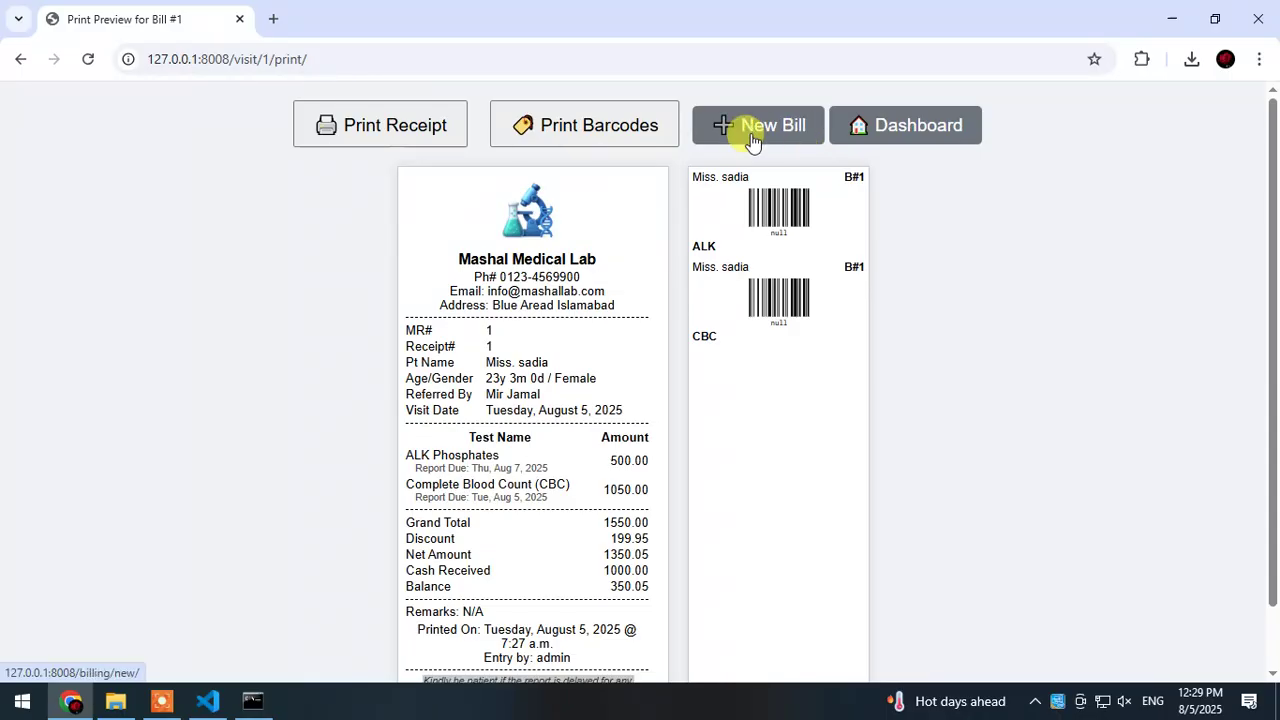
pyautogui.click(757, 140)
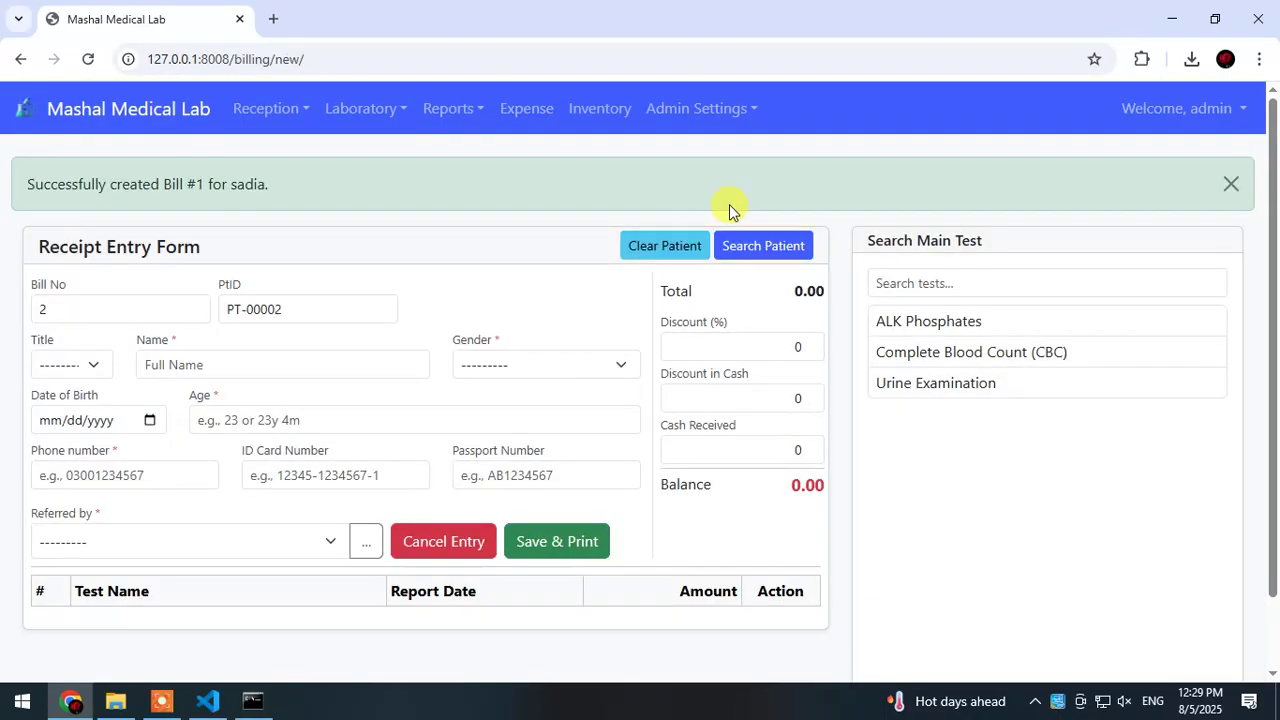
# Step: Search the registered patients for "sa" and select the matching female patient for the new bill
pyautogui.click(1234, 186)
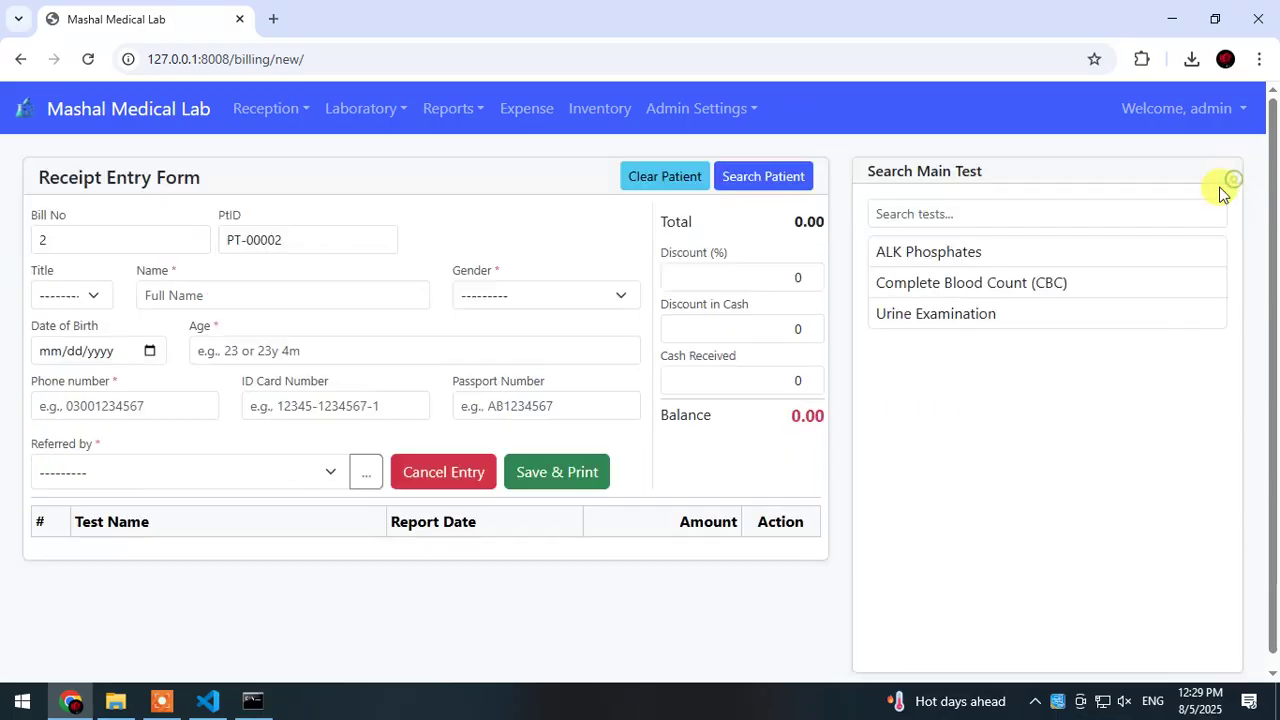
pyautogui.click(770, 186)
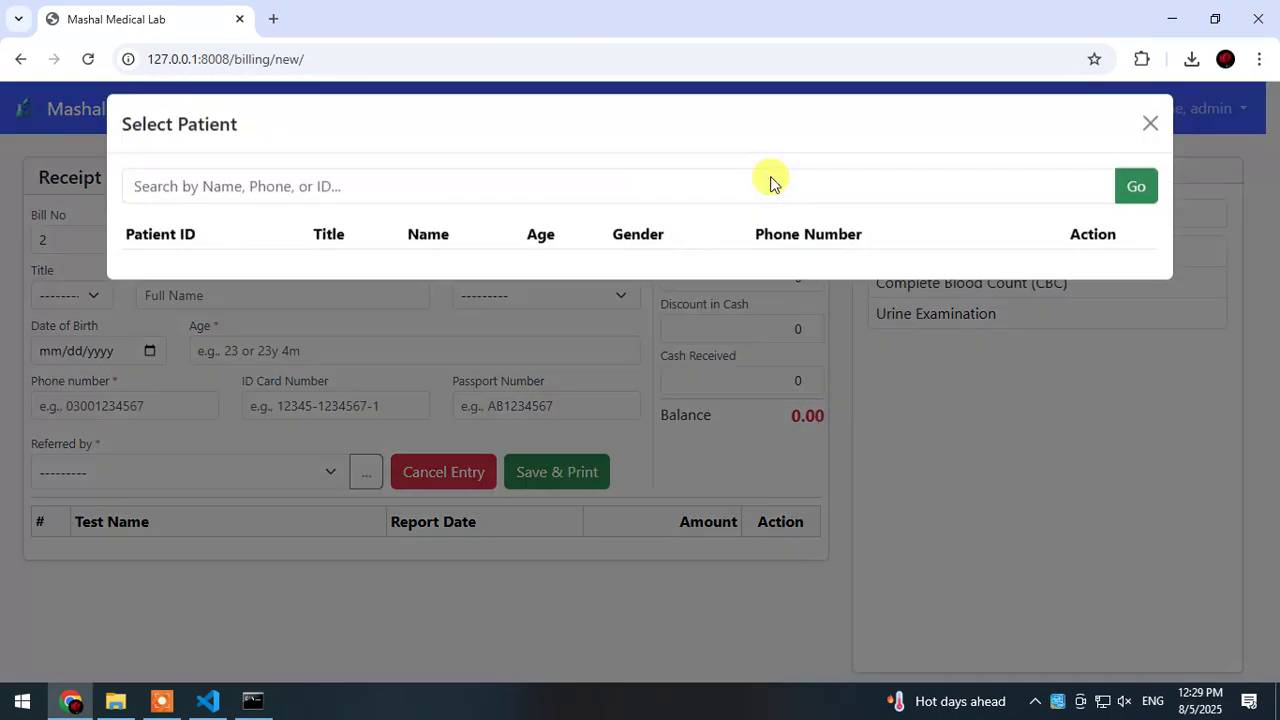
pyautogui.click(384, 197)
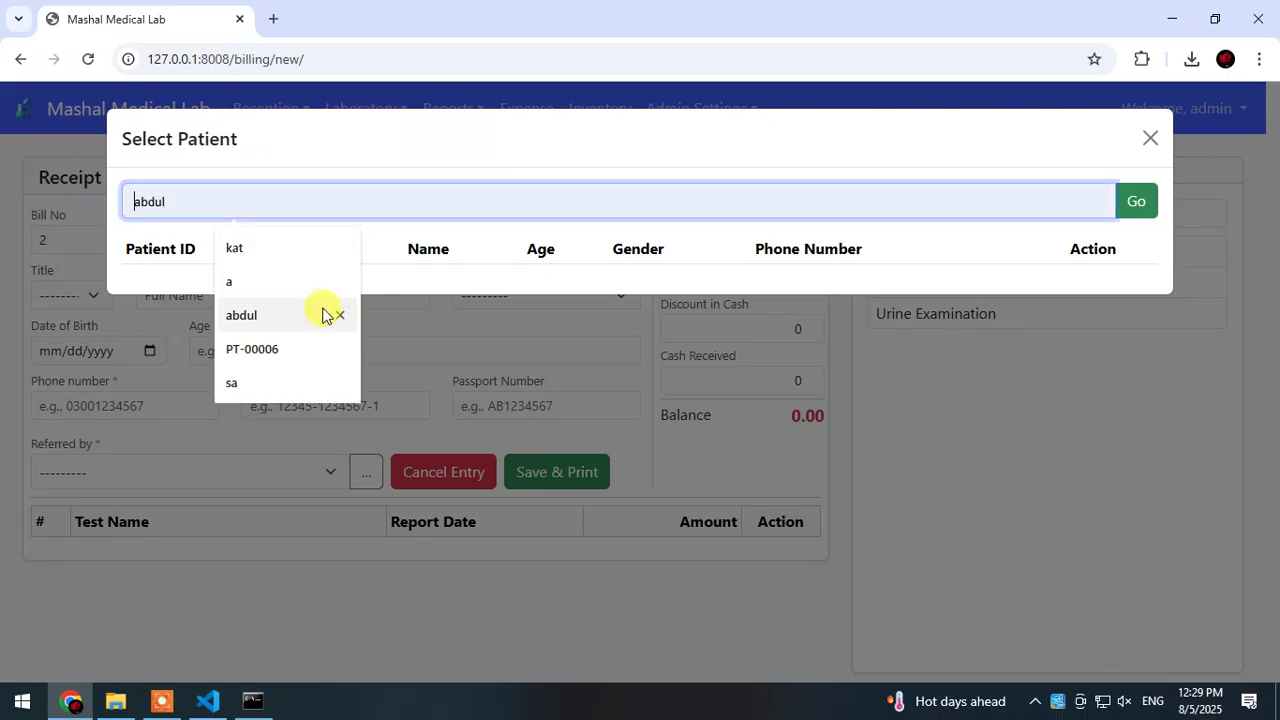
pyautogui.click(251, 389)
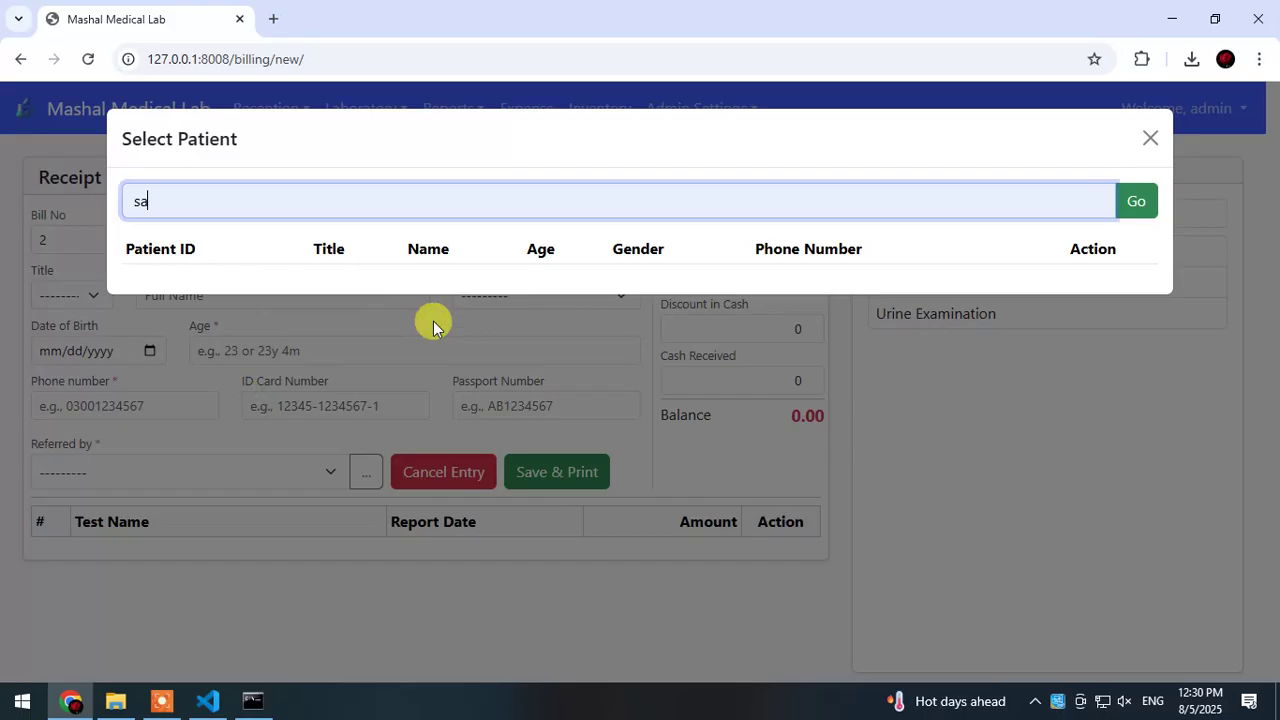
pyautogui.click(1136, 205)
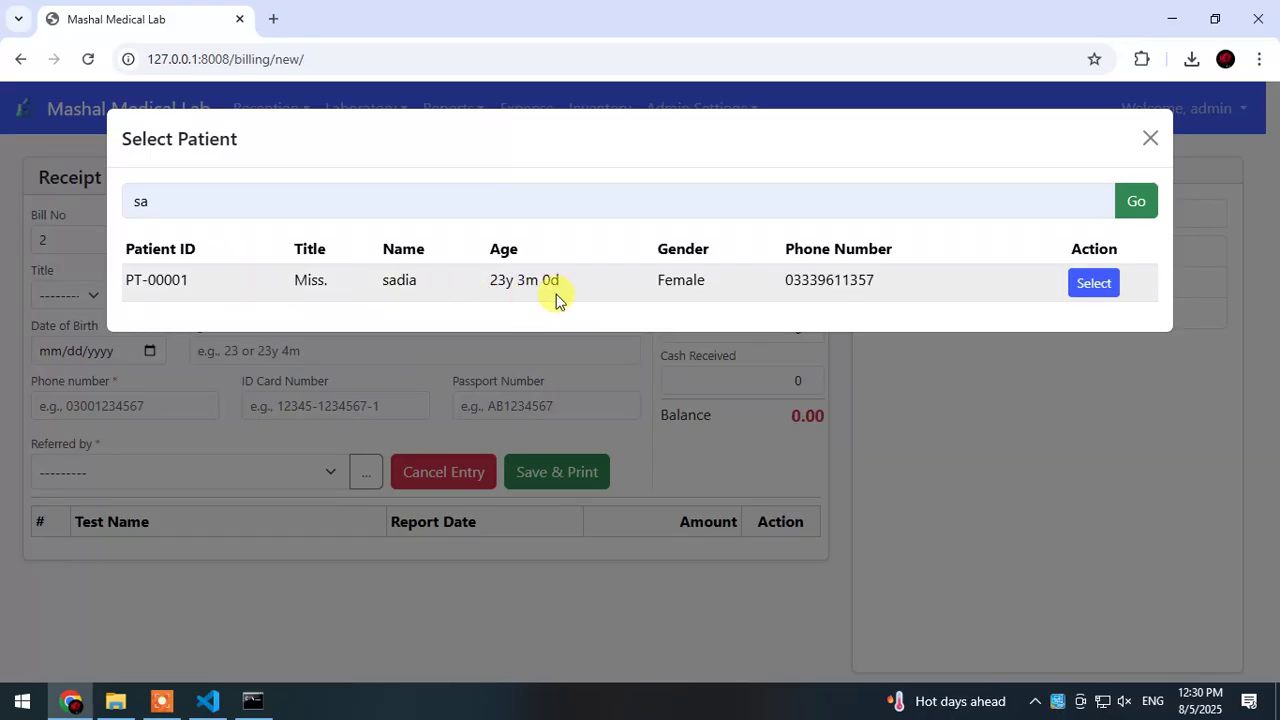
pyautogui.moveTo(920, 287); pyautogui.dragTo(129, 277)
pyautogui.click(745, 289)
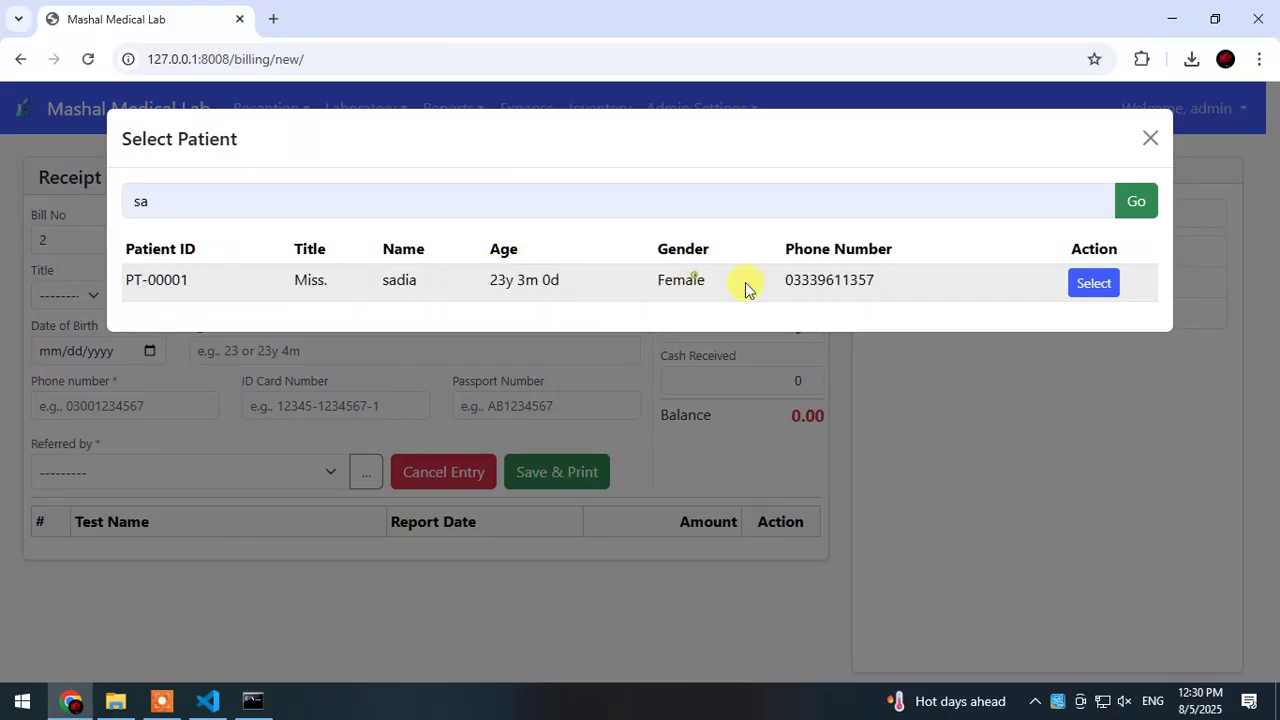
pyautogui.click(1100, 290)
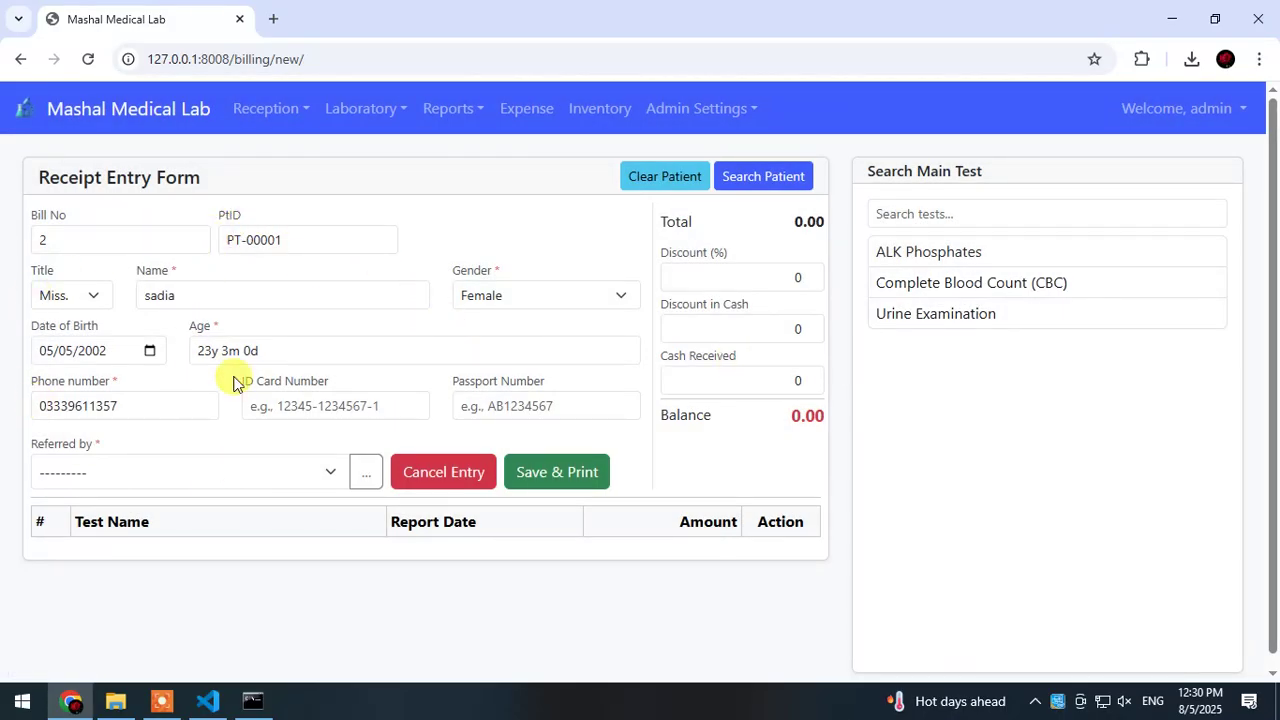
# Step: Set the bill's referral to Self and add the Urine Examination test
pyautogui.click(333, 472)
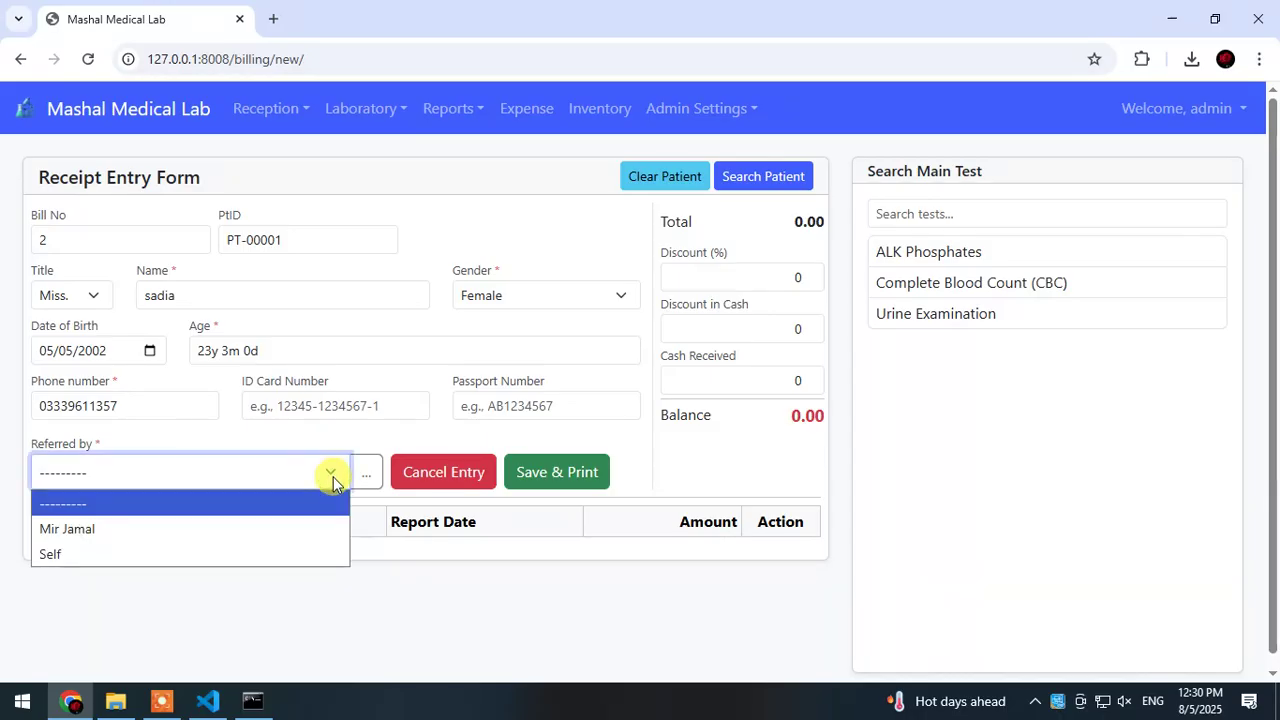
pyautogui.click(273, 547)
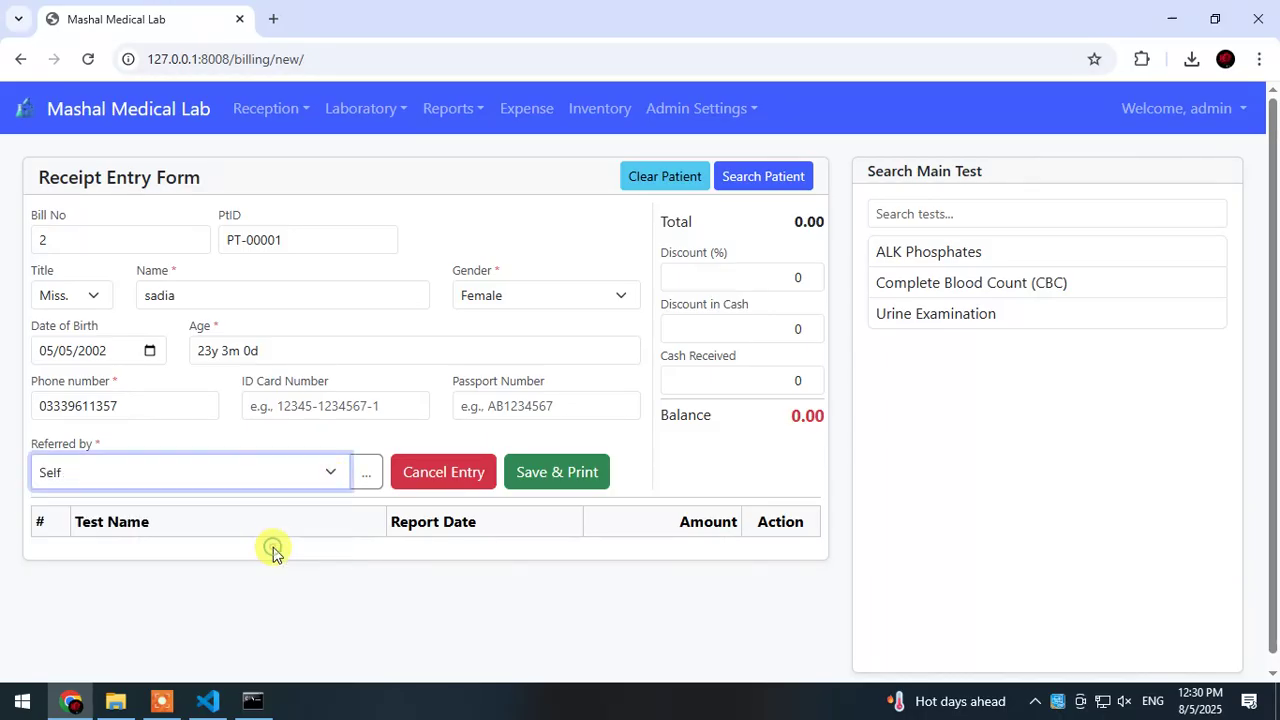
pyautogui.click(940, 322)
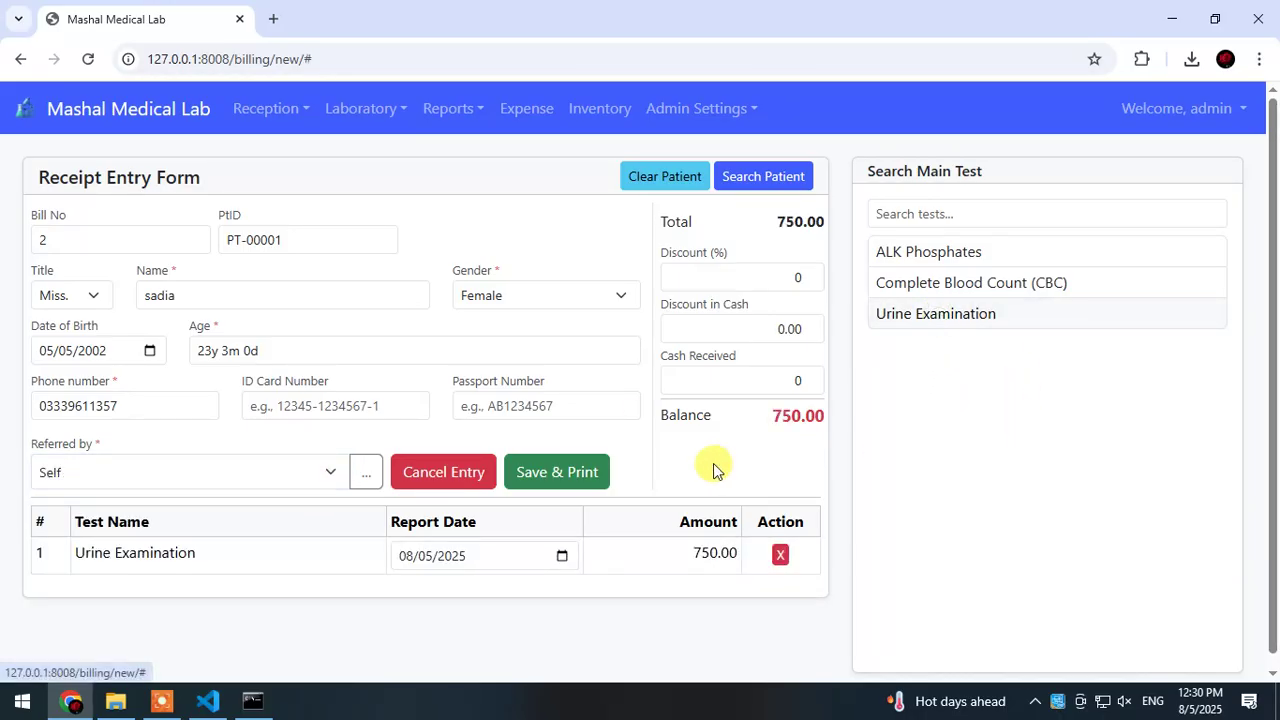
# Step: Give the bill a cash discount of 750, save it for printing and check its barcode label
pyautogui.scroll(-1, 730, 470)
pyautogui.click(733, 305)
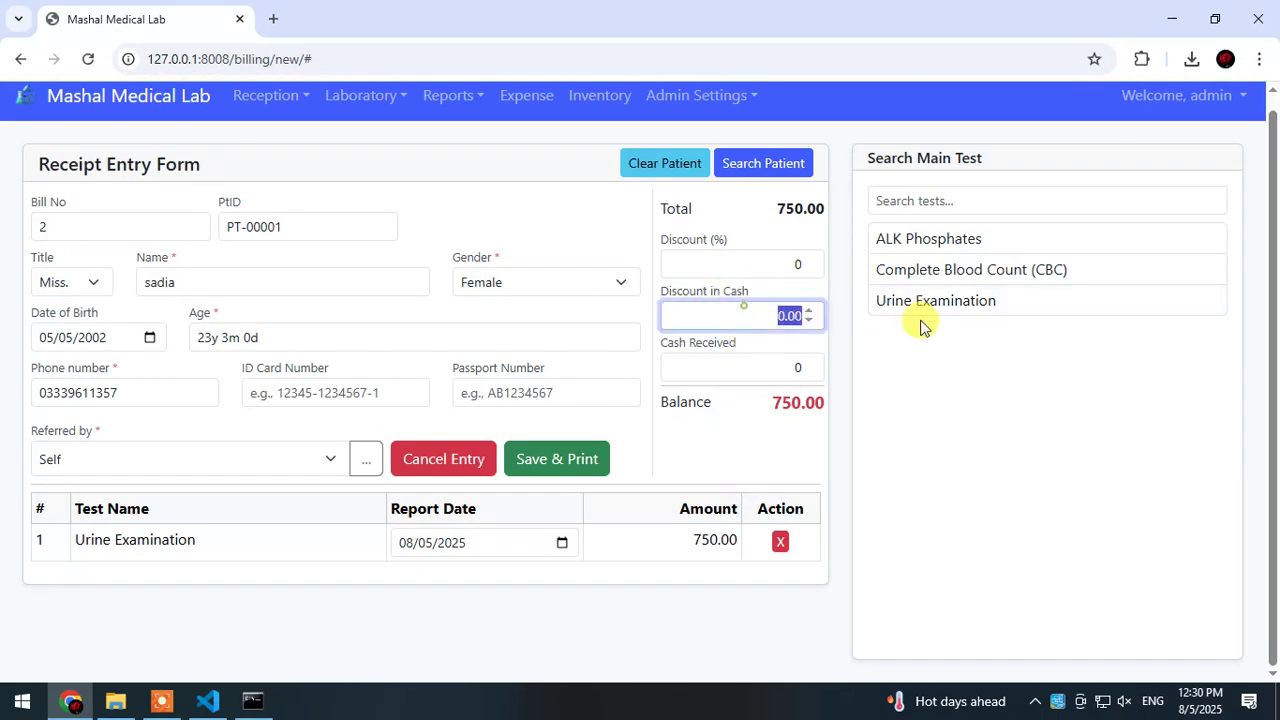
pyautogui.write('750')
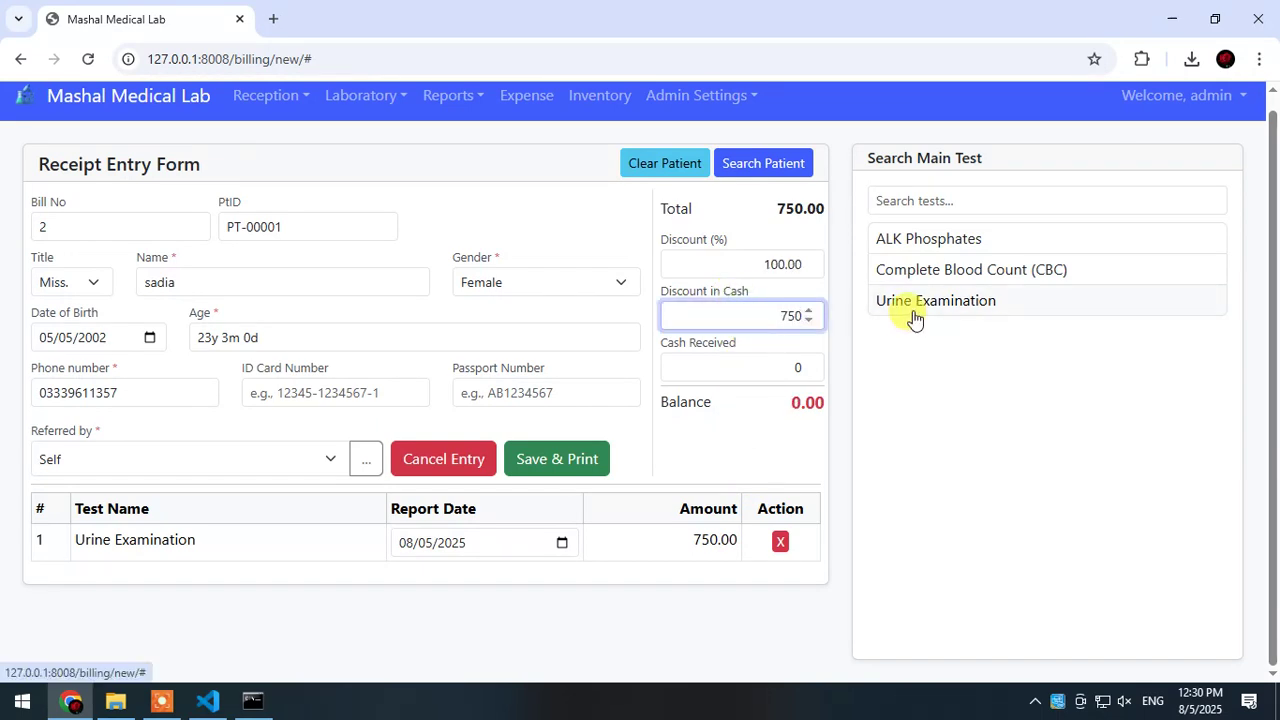
pyautogui.click(560, 466)
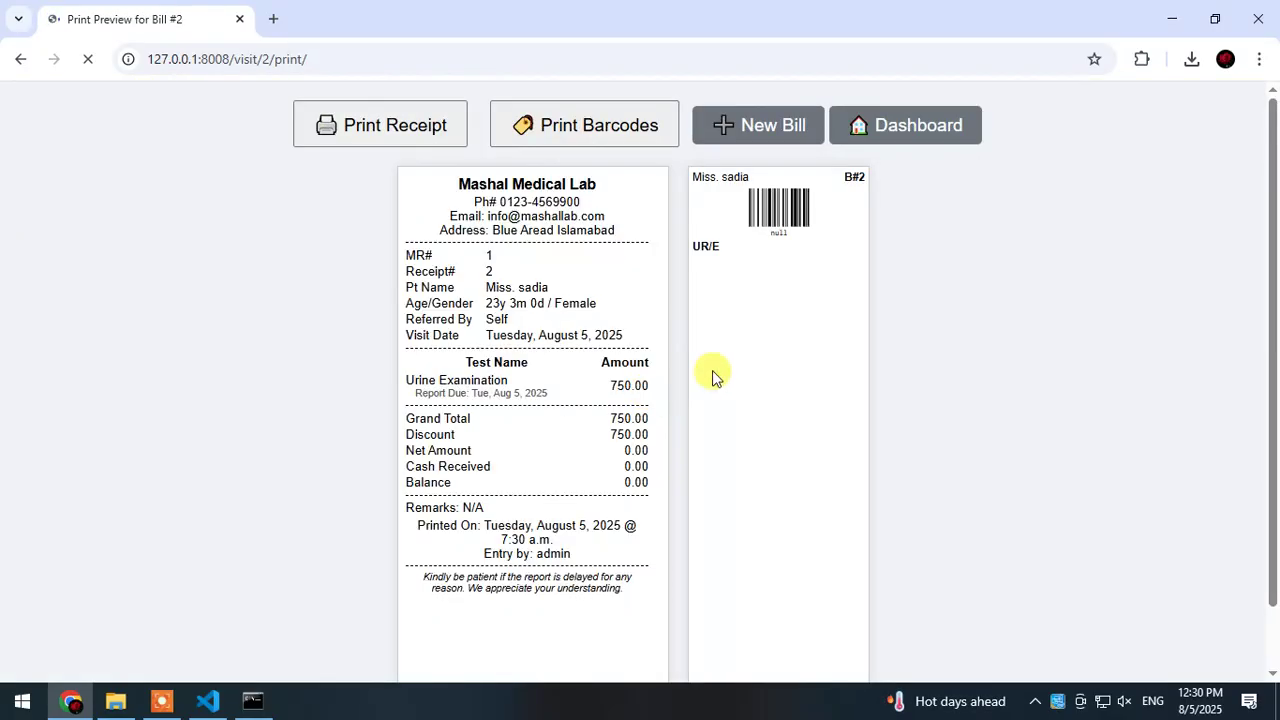
pyautogui.moveTo(724, 256); pyautogui.dragTo(755, 262)
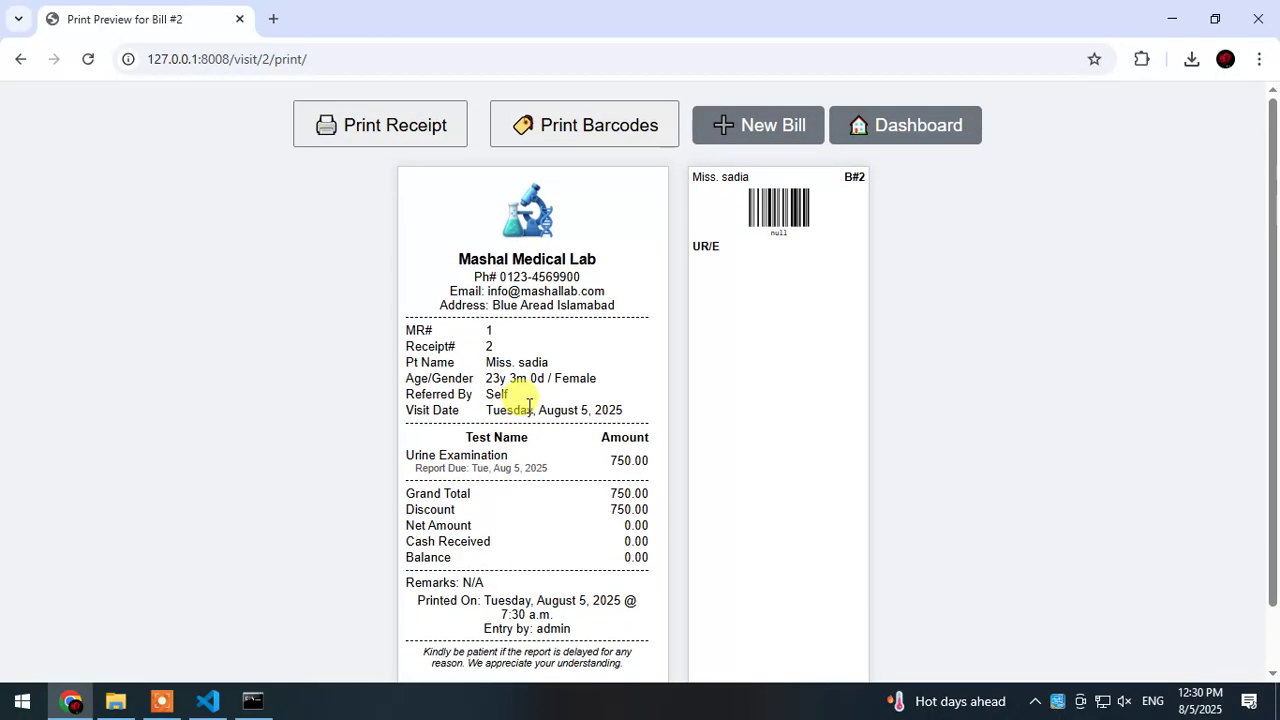
# Step: Search the bills available for reprinting for "sad", preview the most recent bill and return to the results
pyautogui.click(926, 126)
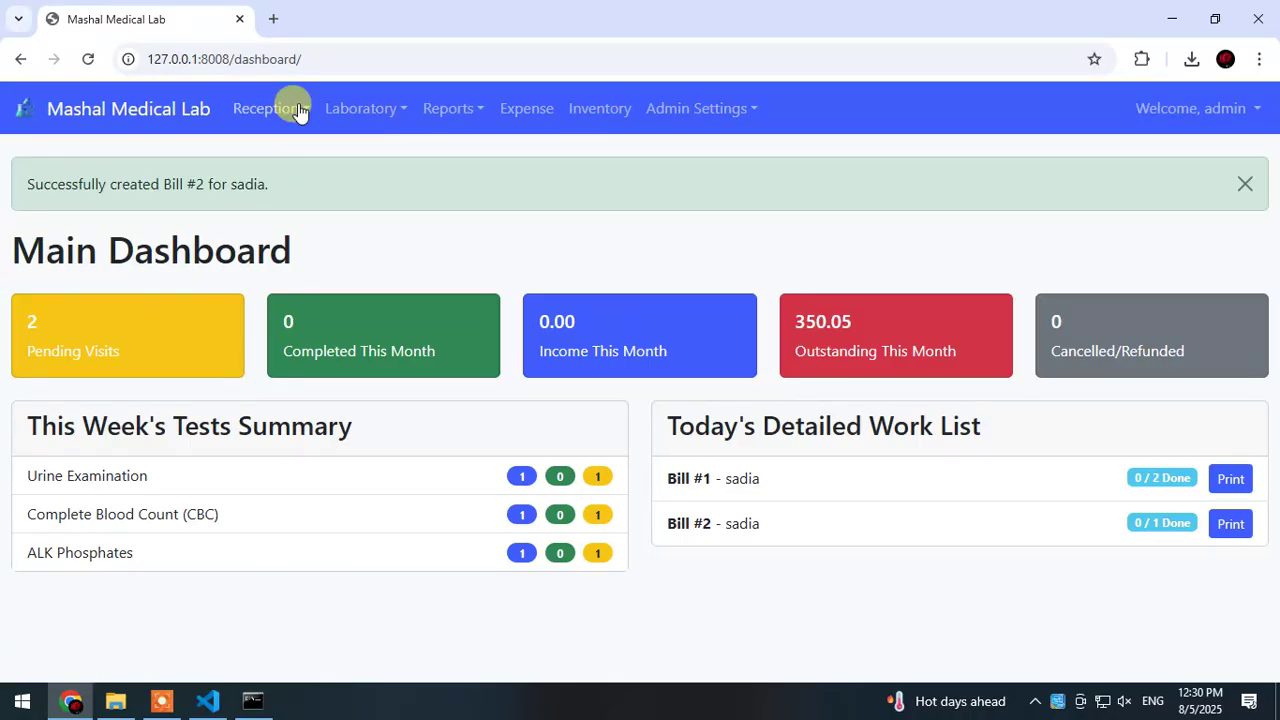
pyautogui.click(297, 108)
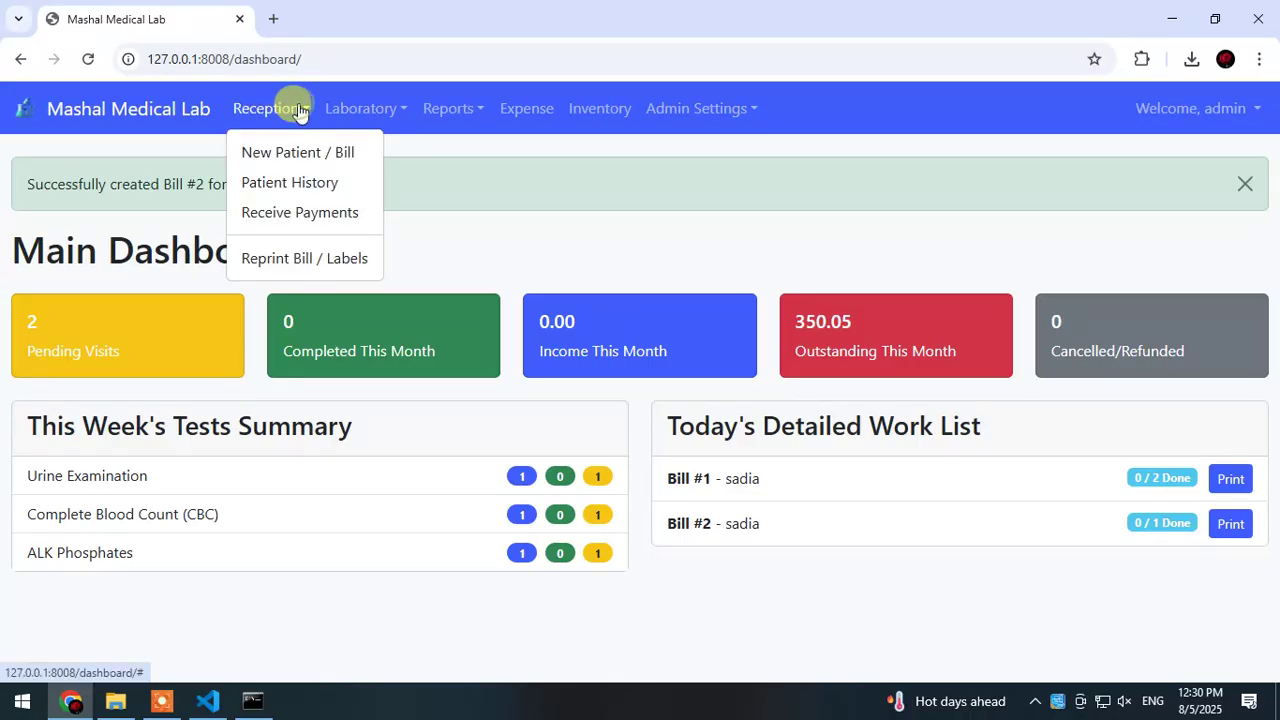
pyautogui.click(270, 266)
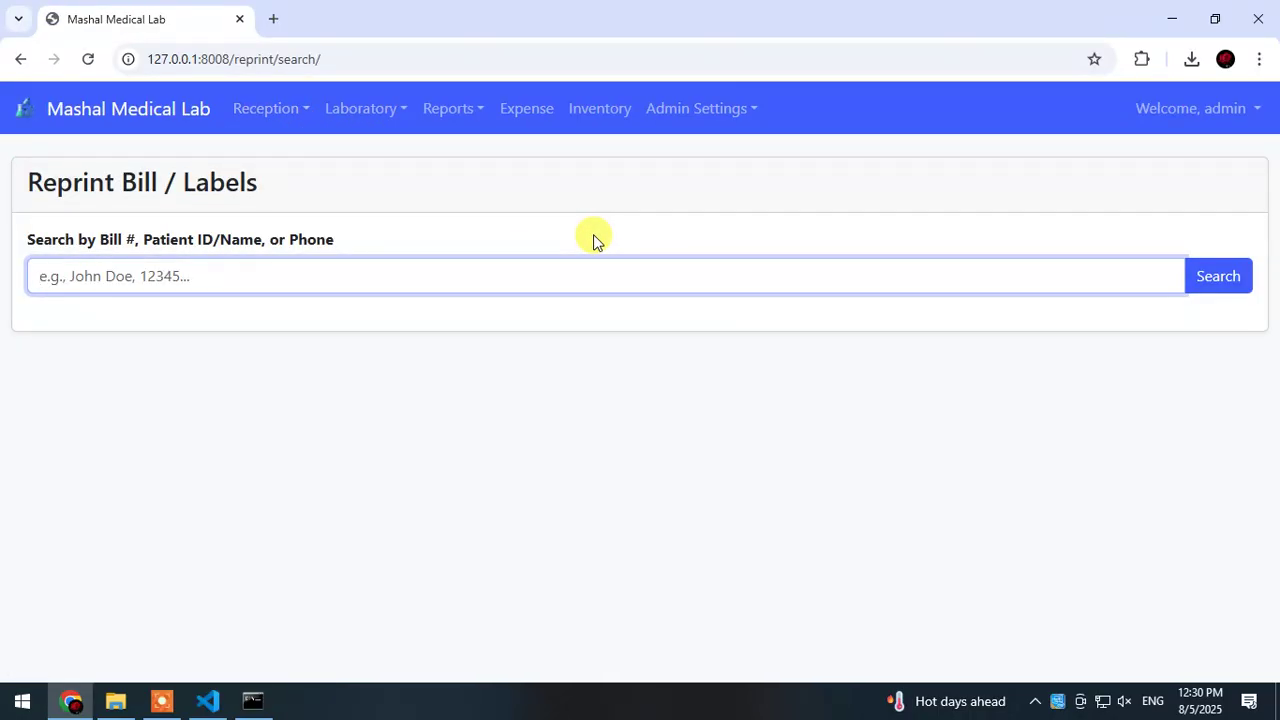
pyautogui.click(565, 280)
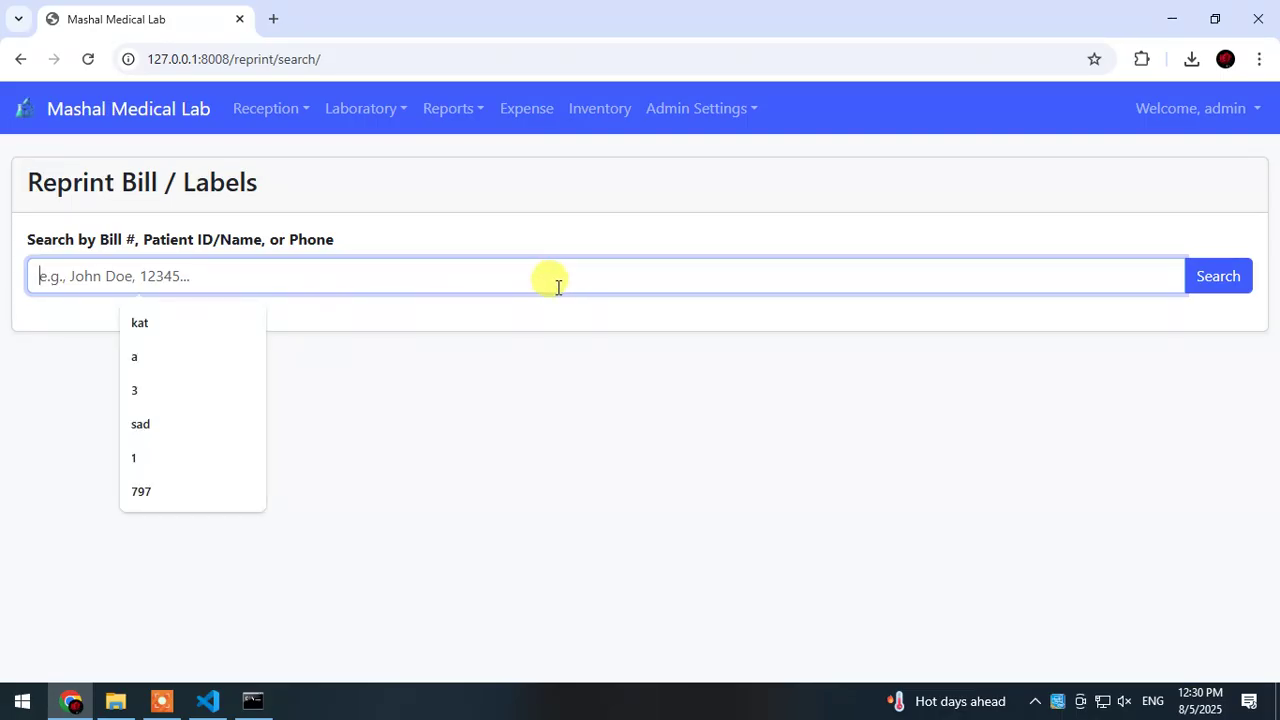
pyautogui.click(149, 424)
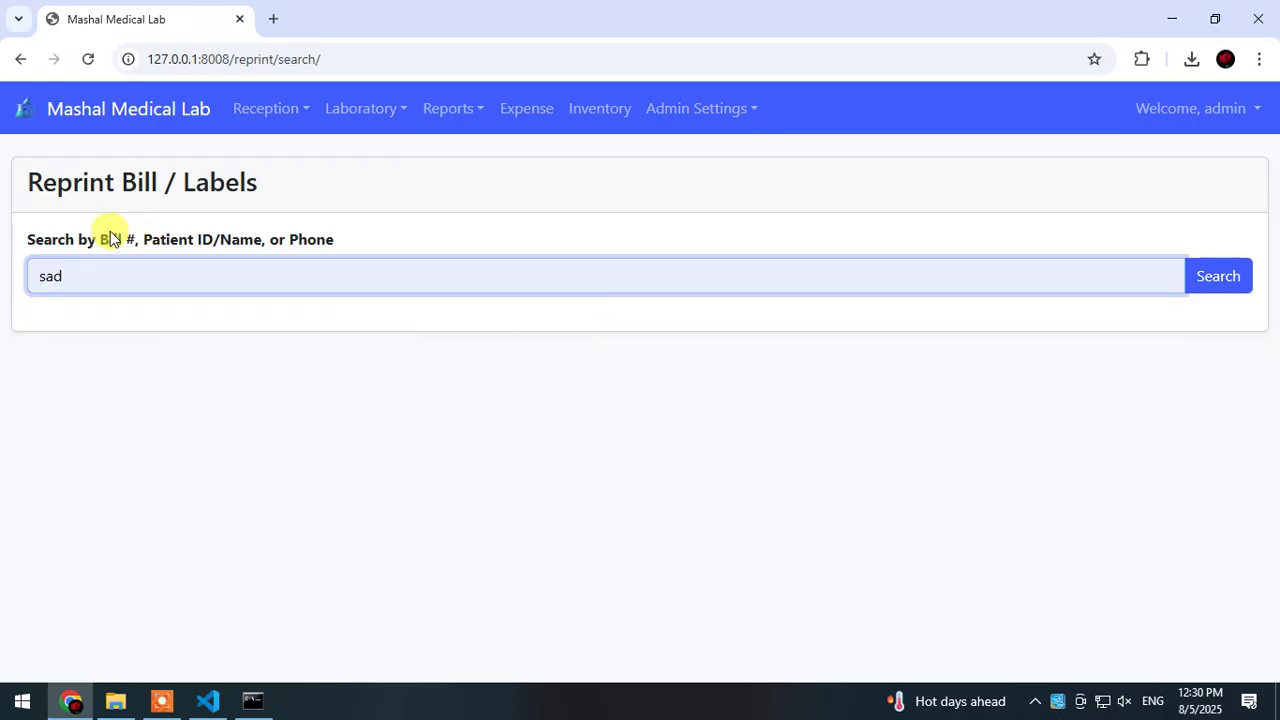
pyautogui.moveTo(106, 239); pyautogui.dragTo(272, 248)
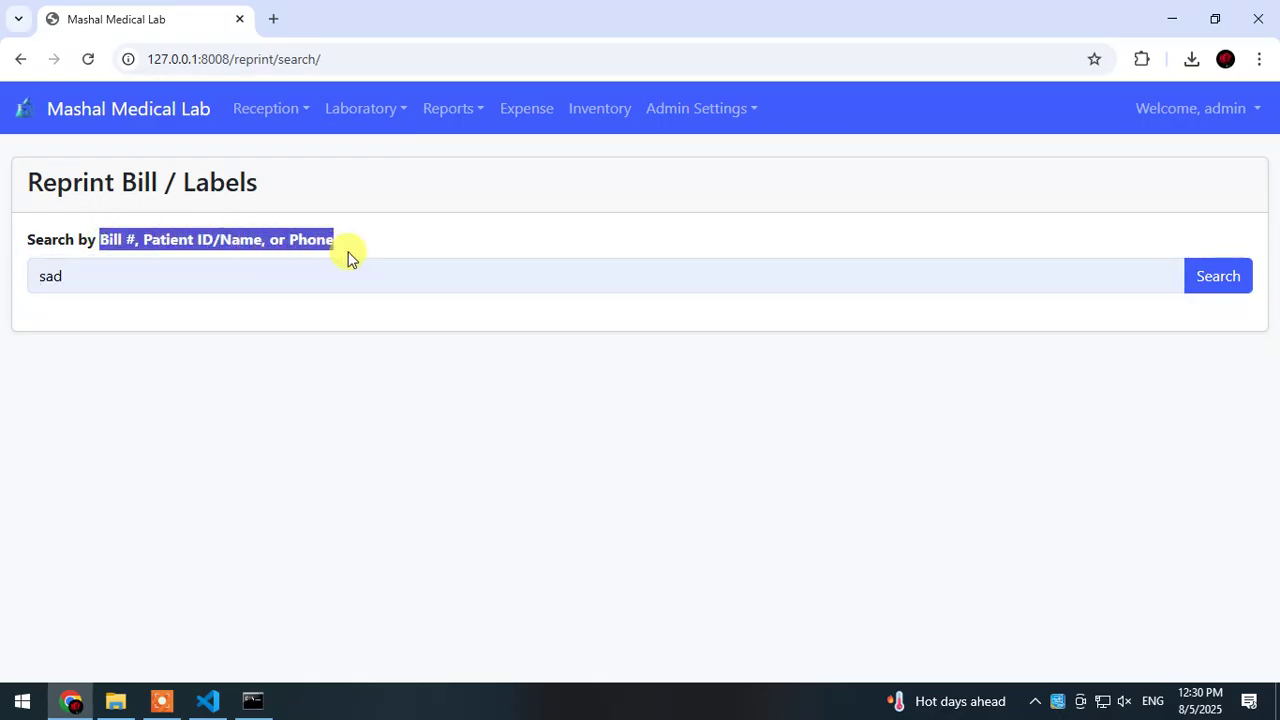
pyautogui.click(1200, 277)
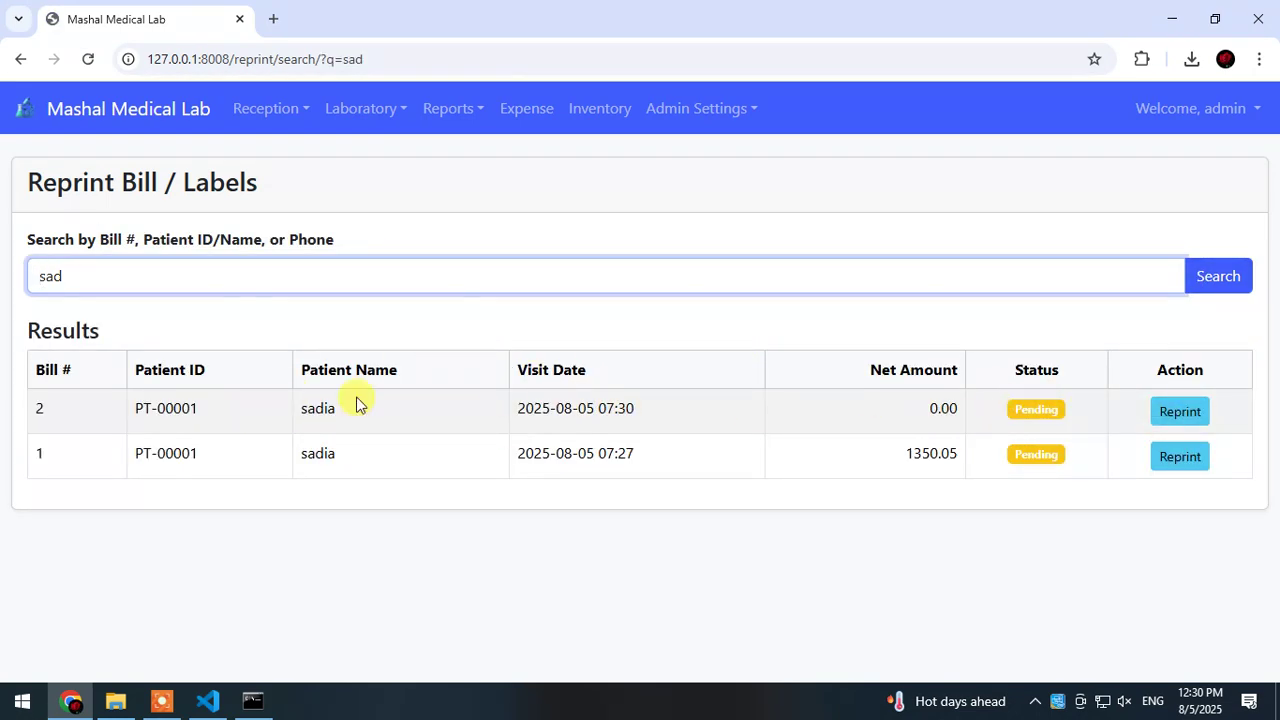
pyautogui.click(1183, 421)
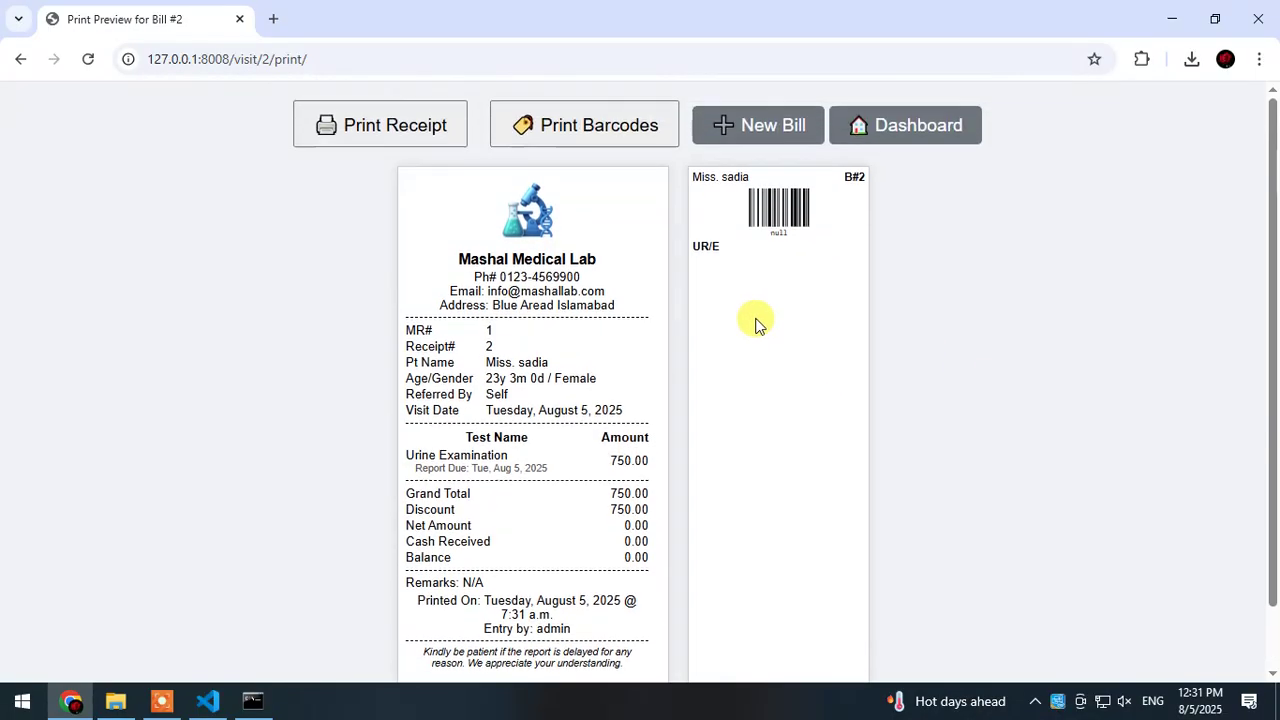
pyautogui.click(18, 62)
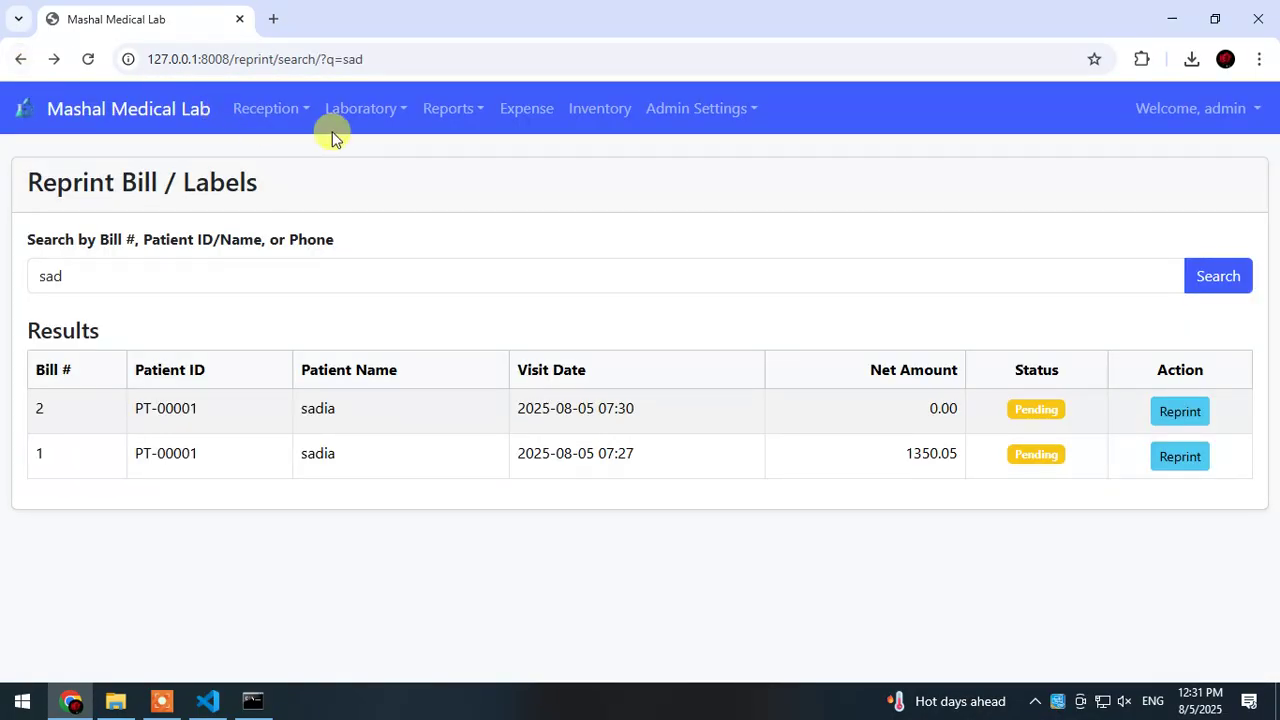
# Step: Open the Receive Payments page and examine the outstanding amount of the listed bill
pyautogui.click(232, 107)
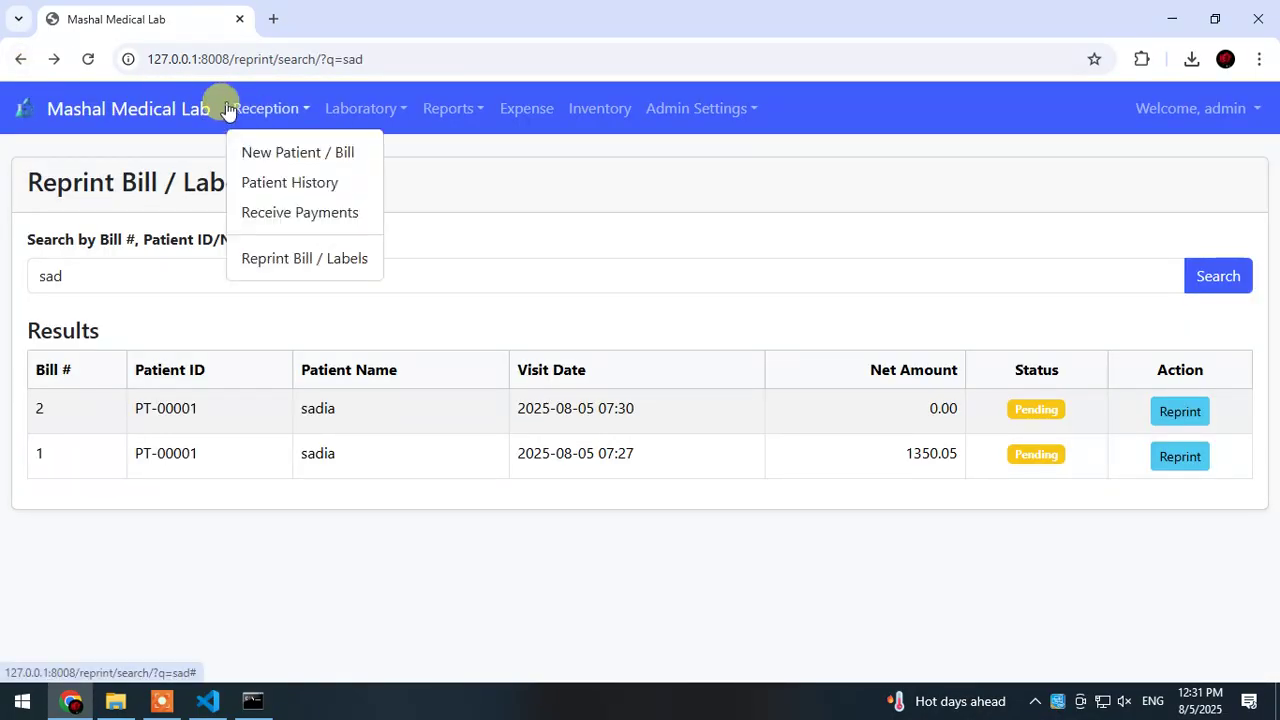
pyautogui.click(302, 214)
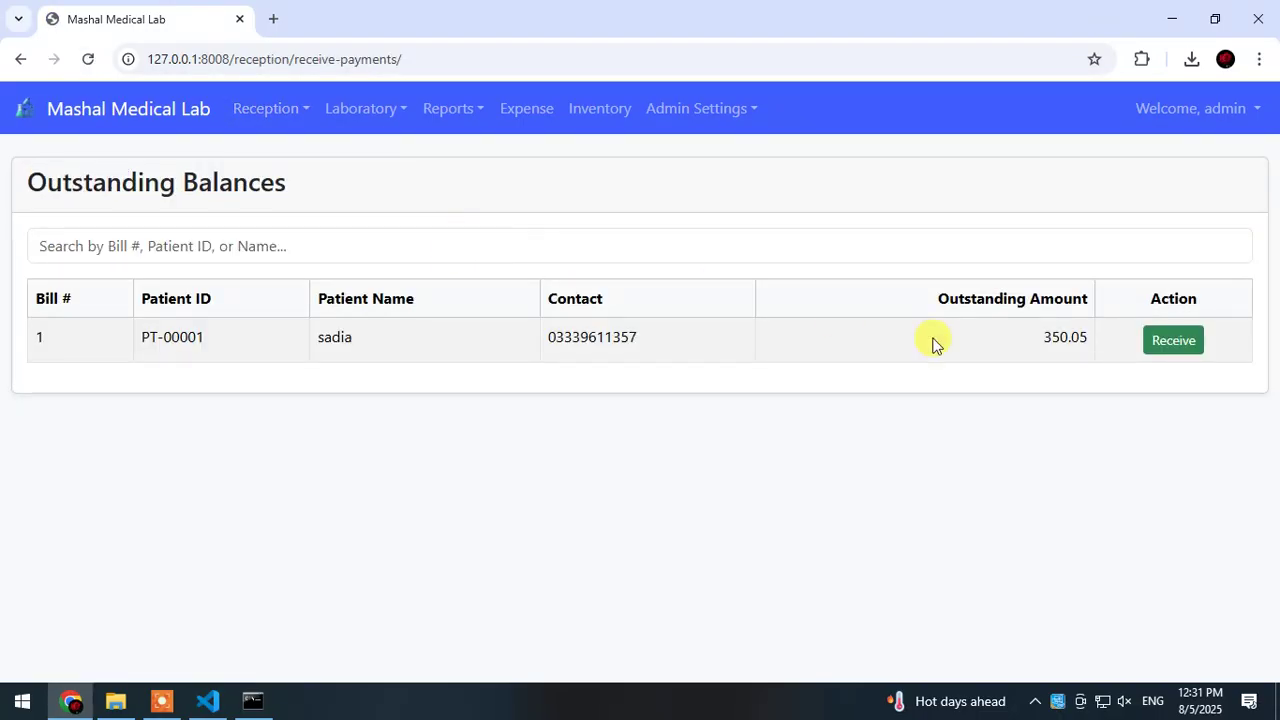
pyautogui.moveTo(991, 333); pyautogui.dragTo(1100, 343)
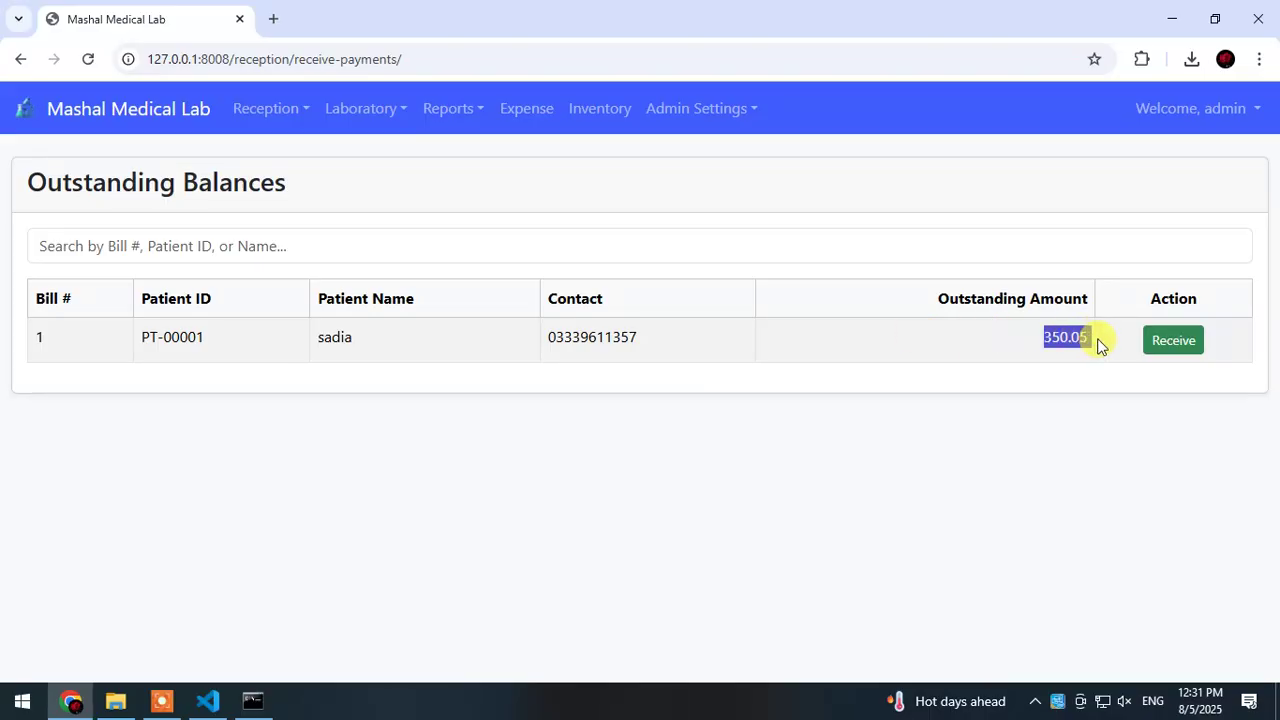
pyautogui.click(991, 332)
pyautogui.moveTo(1012, 343); pyautogui.dragTo(1092, 345)
# Step: Receive a cash payment of 350.05 for the outstanding bill and save it
pyautogui.click(1187, 345)
pyautogui.click(539, 331)
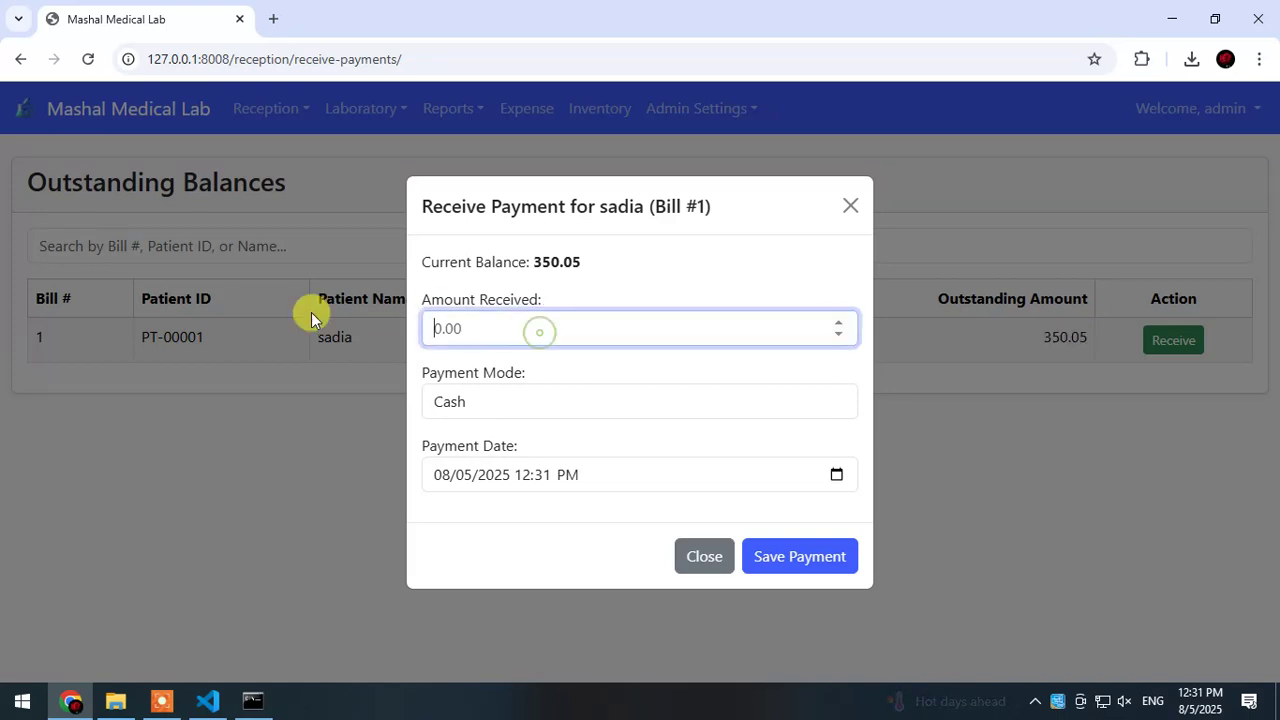
pyautogui.write('350.')
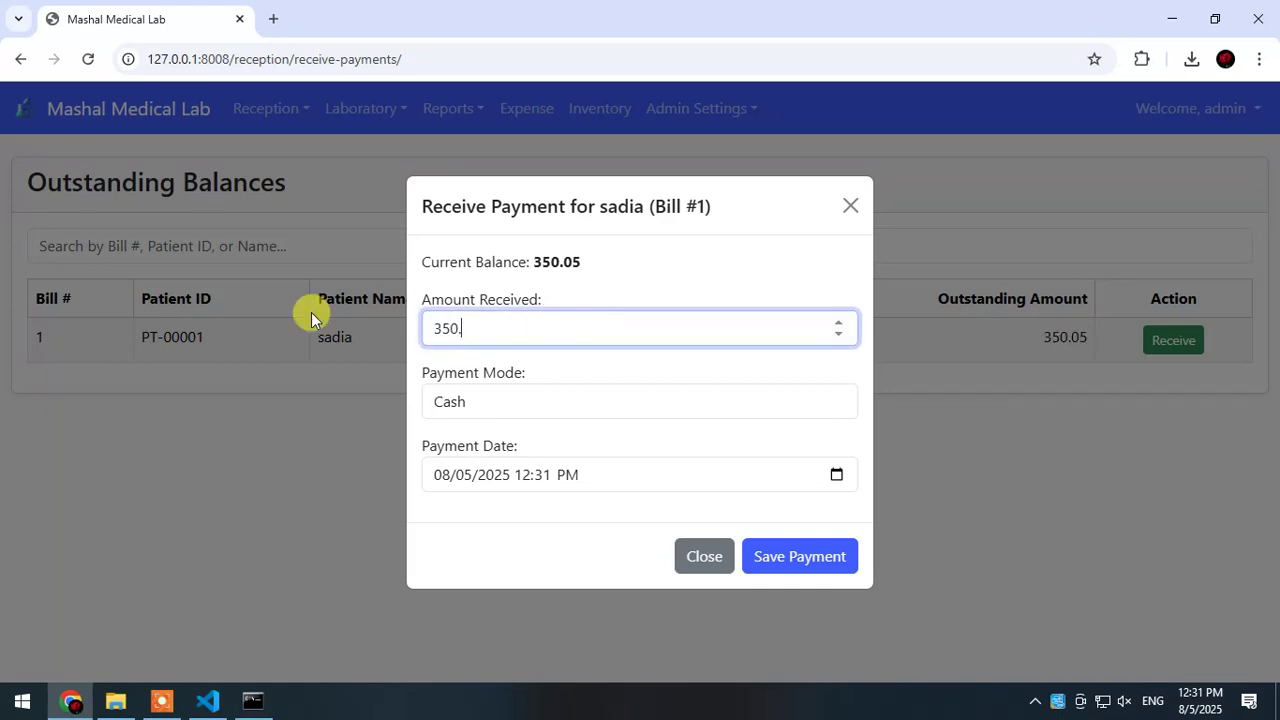
pyautogui.write('05')
pyautogui.doubleClick(506, 396)
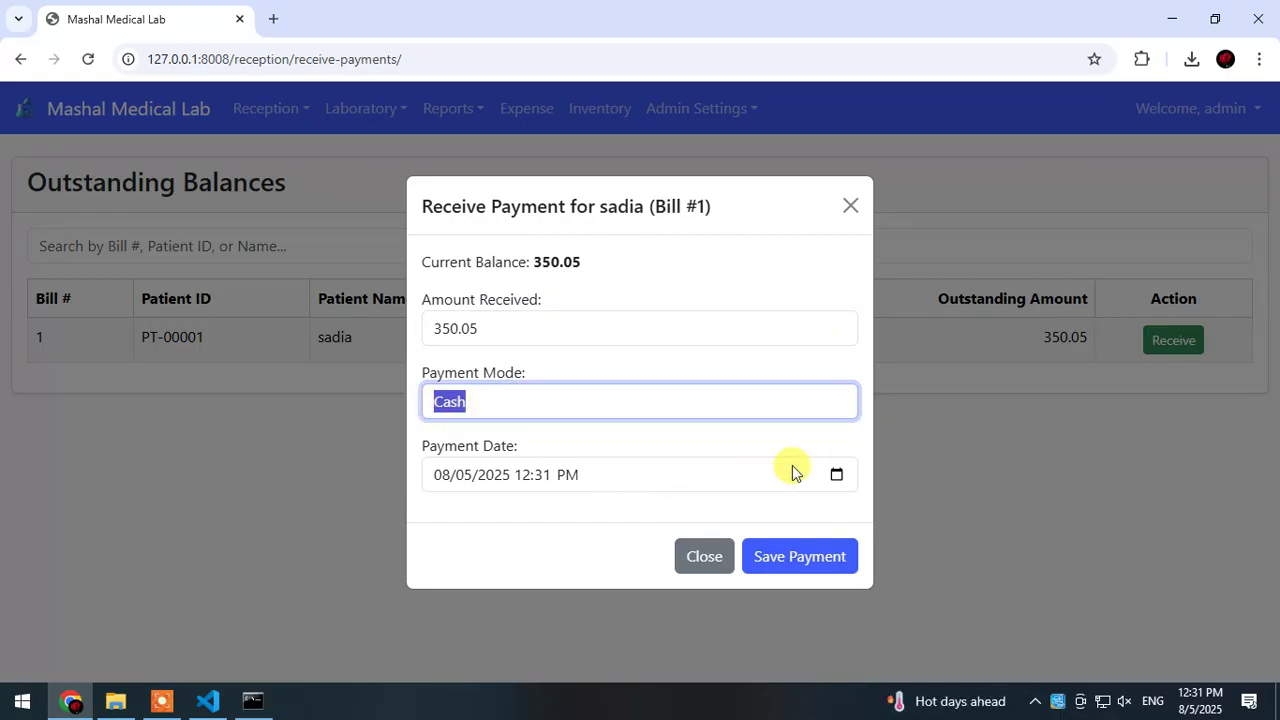
pyautogui.click(826, 483)
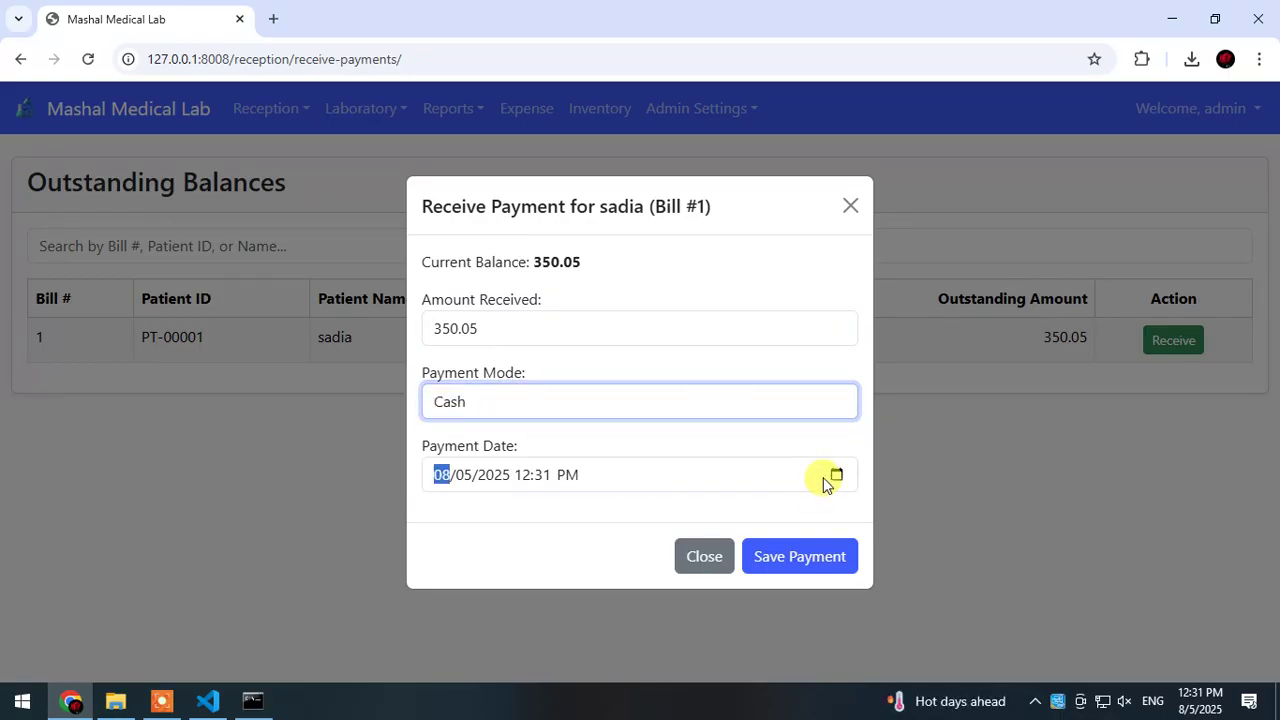
pyautogui.click(838, 575)
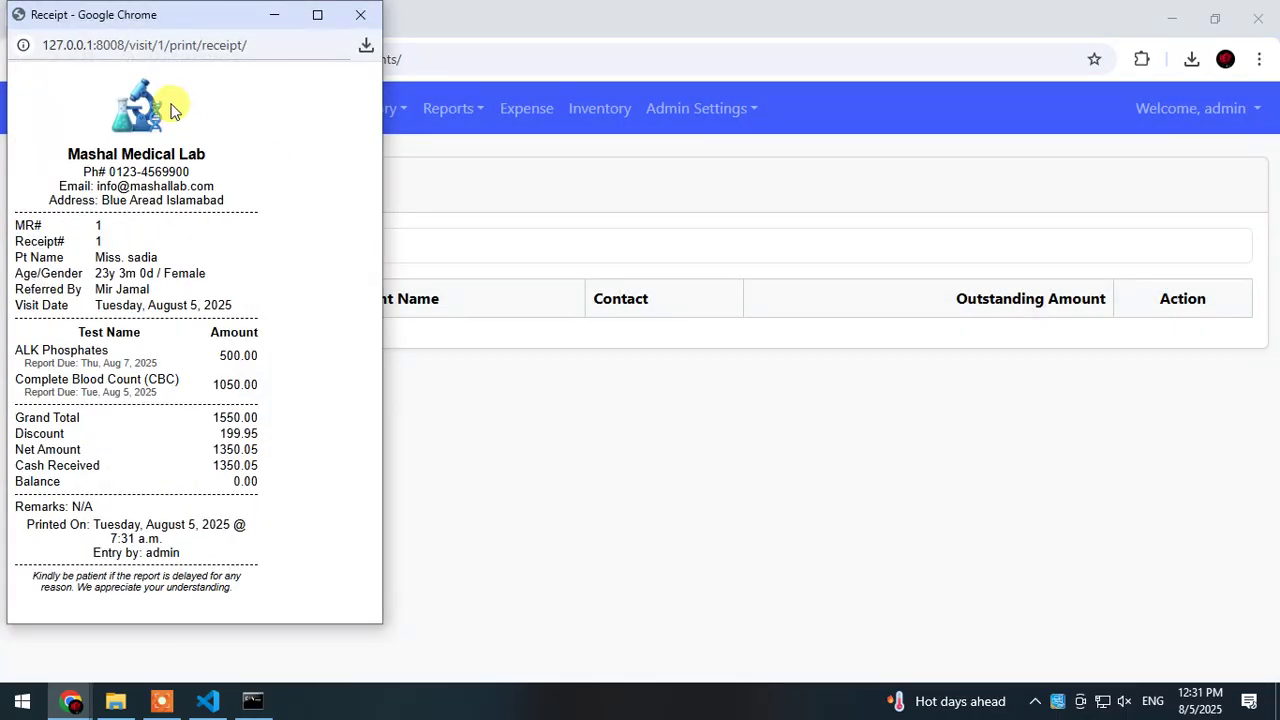
# Step: Review the cash received and balance on the payment receipt, then close the receipt window
pyautogui.moveTo(130, 18); pyautogui.dragTo(473, 65)
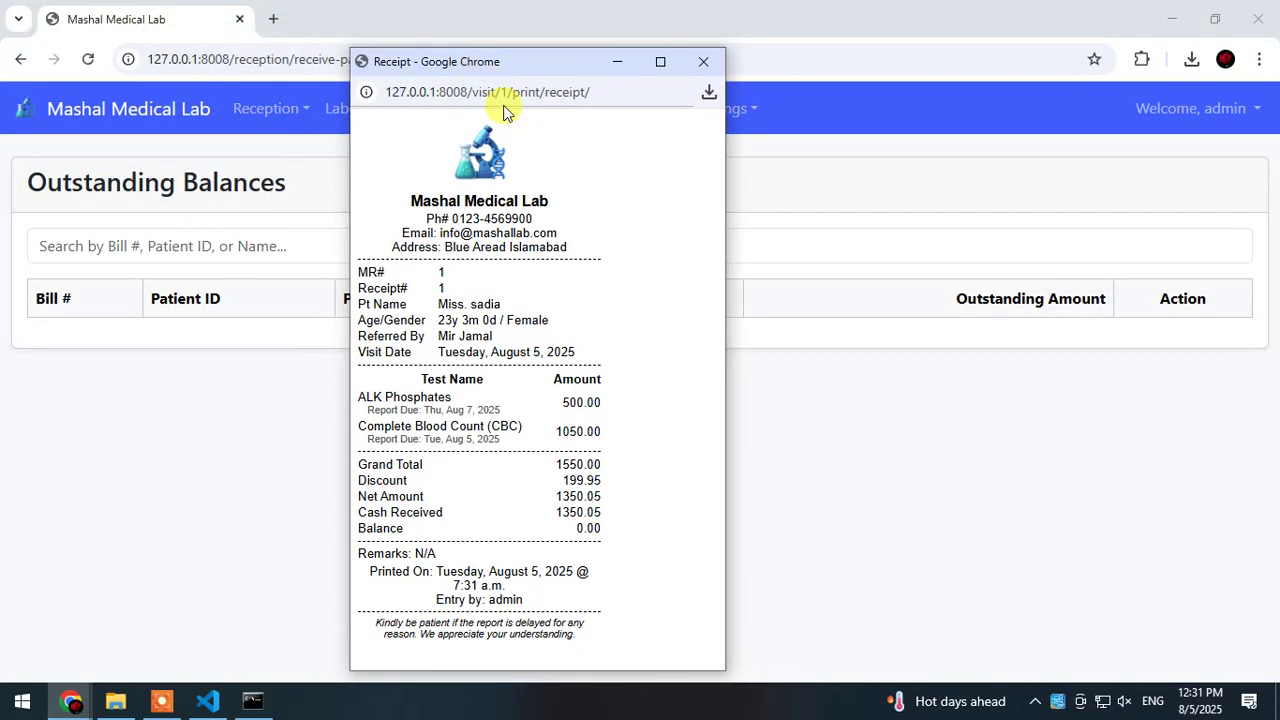
pyautogui.moveTo(586, 527); pyautogui.dragTo(537, 517)
pyautogui.click(550, 512)
pyautogui.click(701, 62)
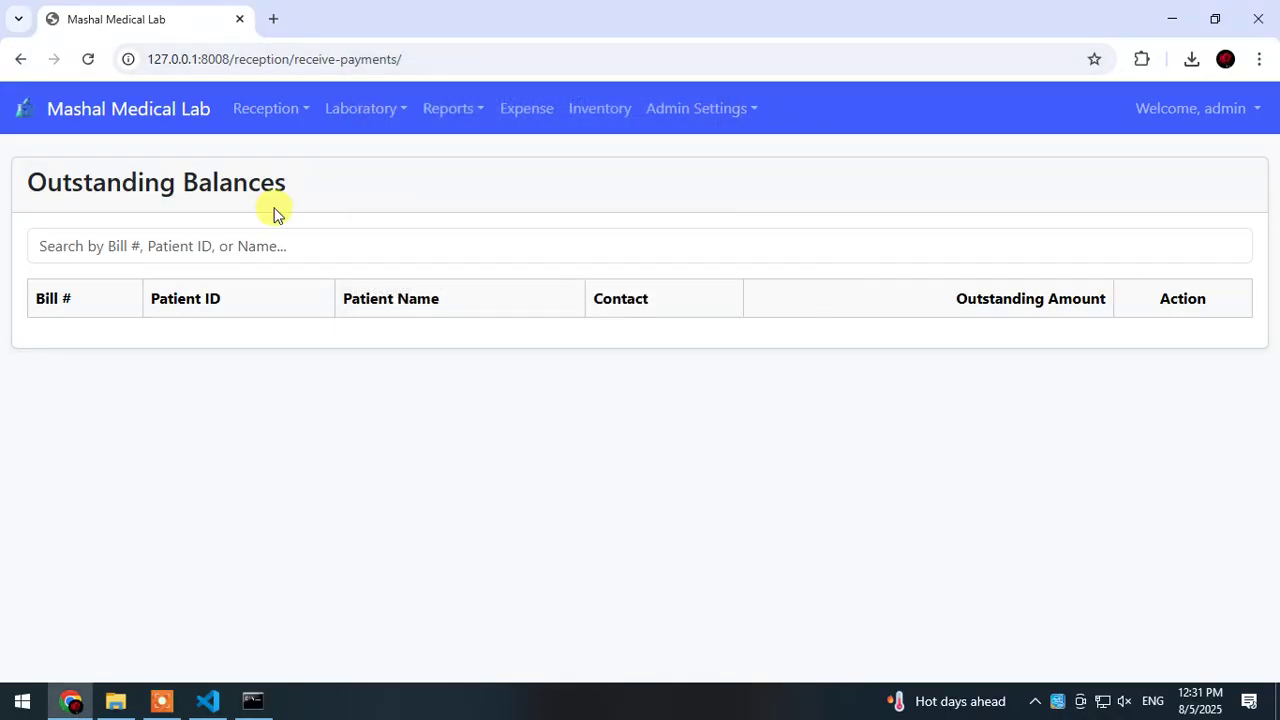
# Step: Return to the main dashboard to view the visit totals and today's work list
pyautogui.click(255, 113)
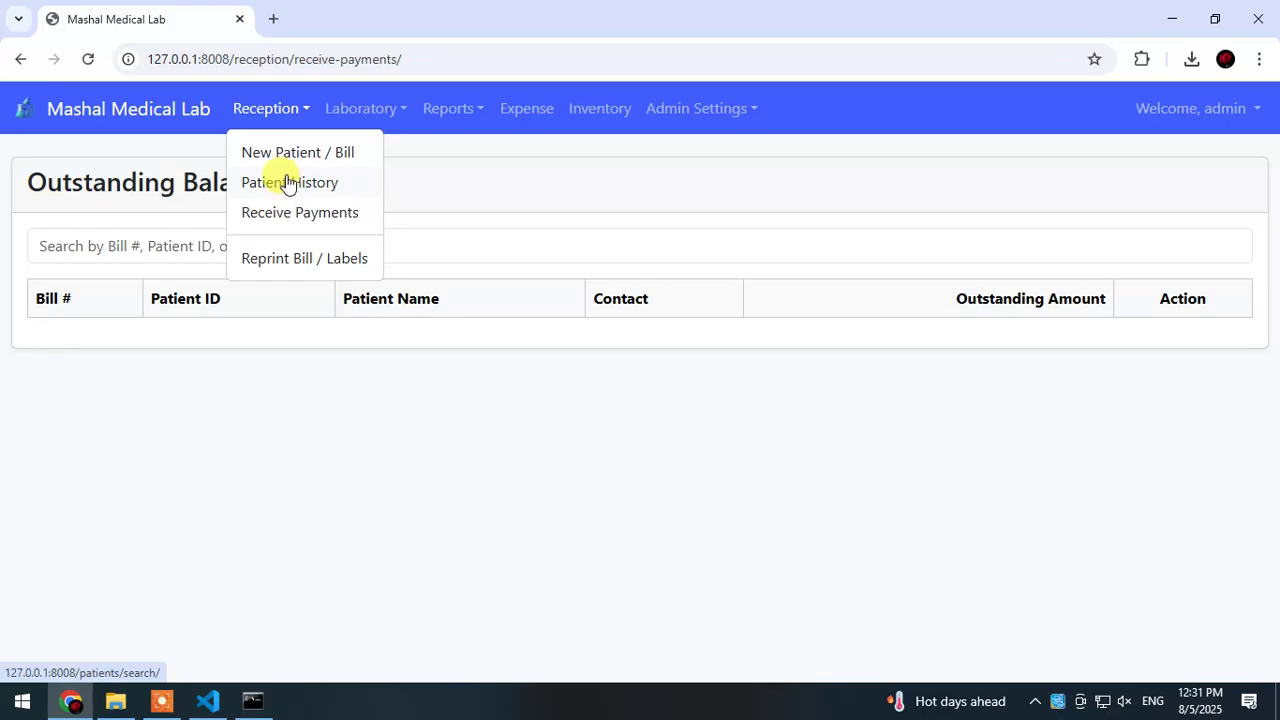
pyautogui.click(90, 112)
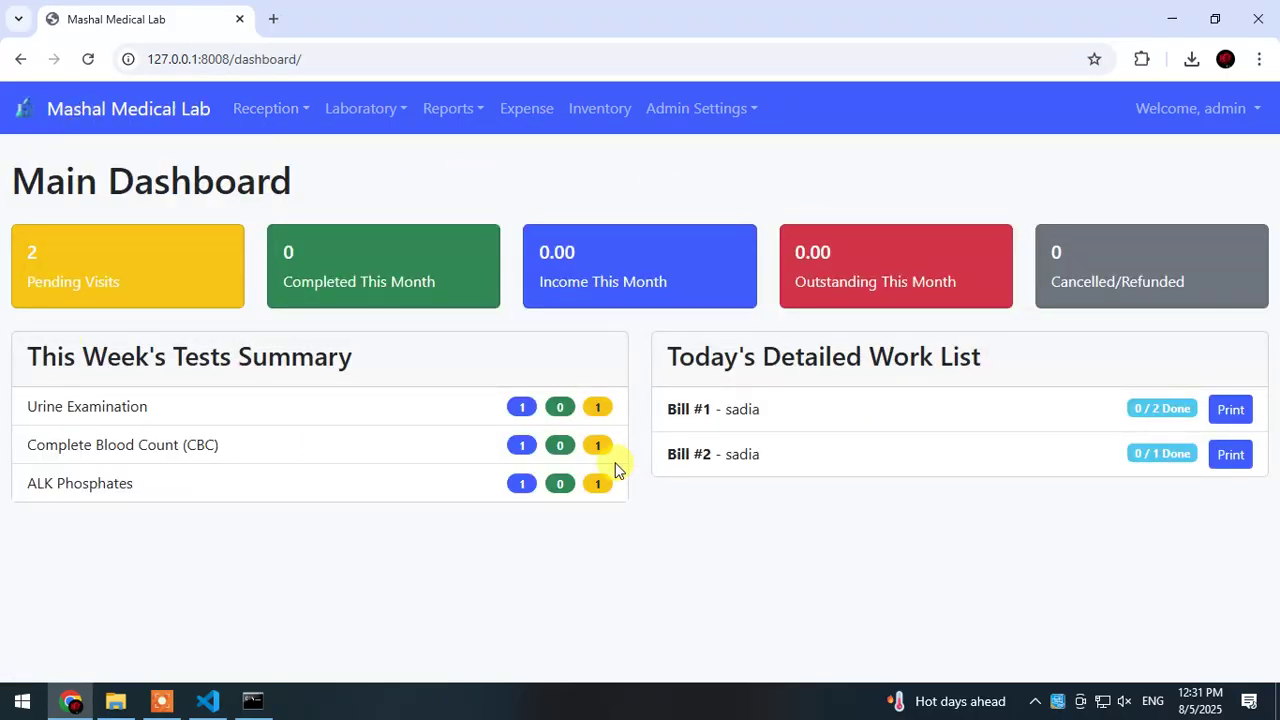
# Step: Refresh the dashboard and examine the count badges for each test in This Week's Tests Summary
pyautogui.click(88, 59)
pyautogui.moveTo(24, 352); pyautogui.dragTo(474, 368)
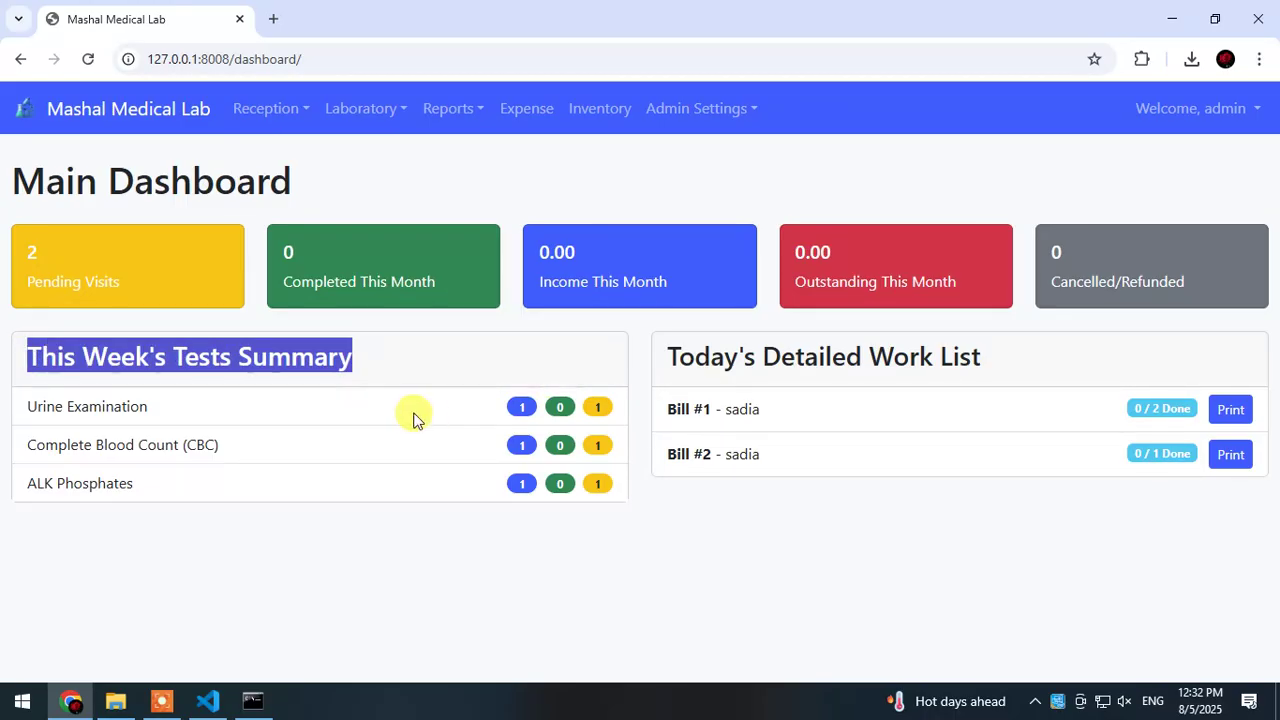
pyautogui.click(374, 380)
pyautogui.moveTo(380, 363); pyautogui.dragTo(132, 355)
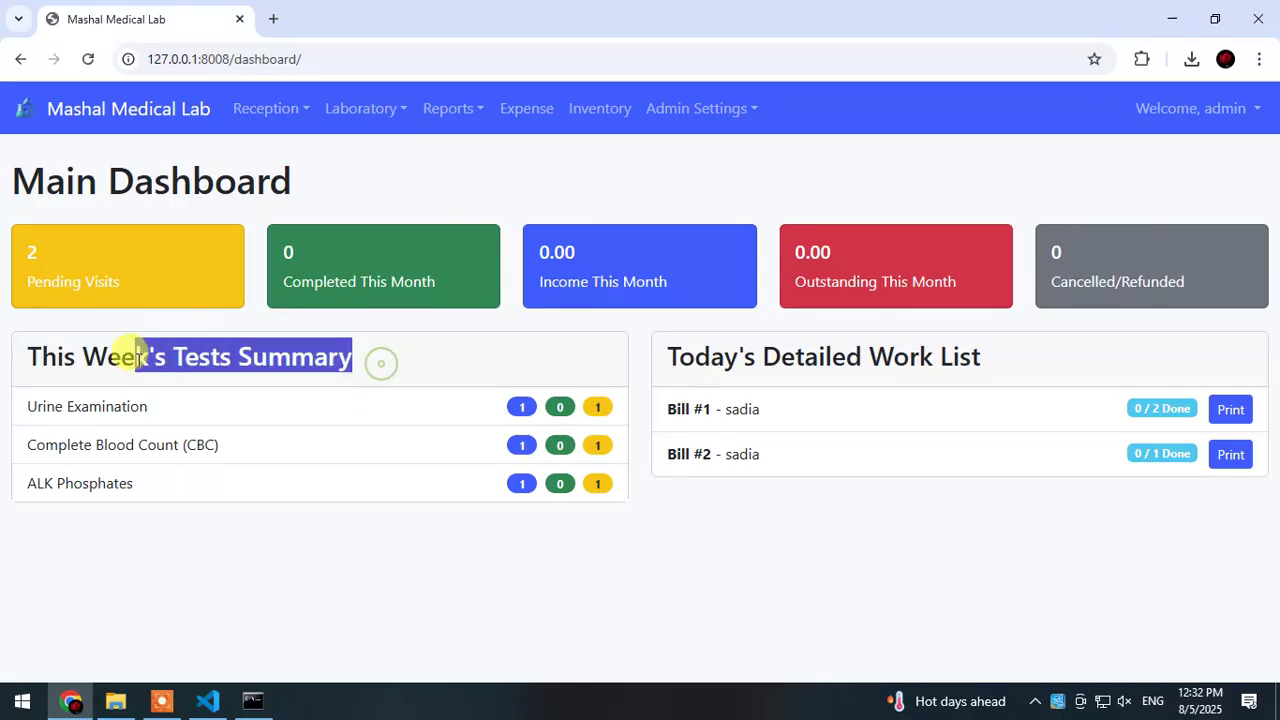
pyautogui.moveTo(24, 406); pyautogui.dragTo(141, 408)
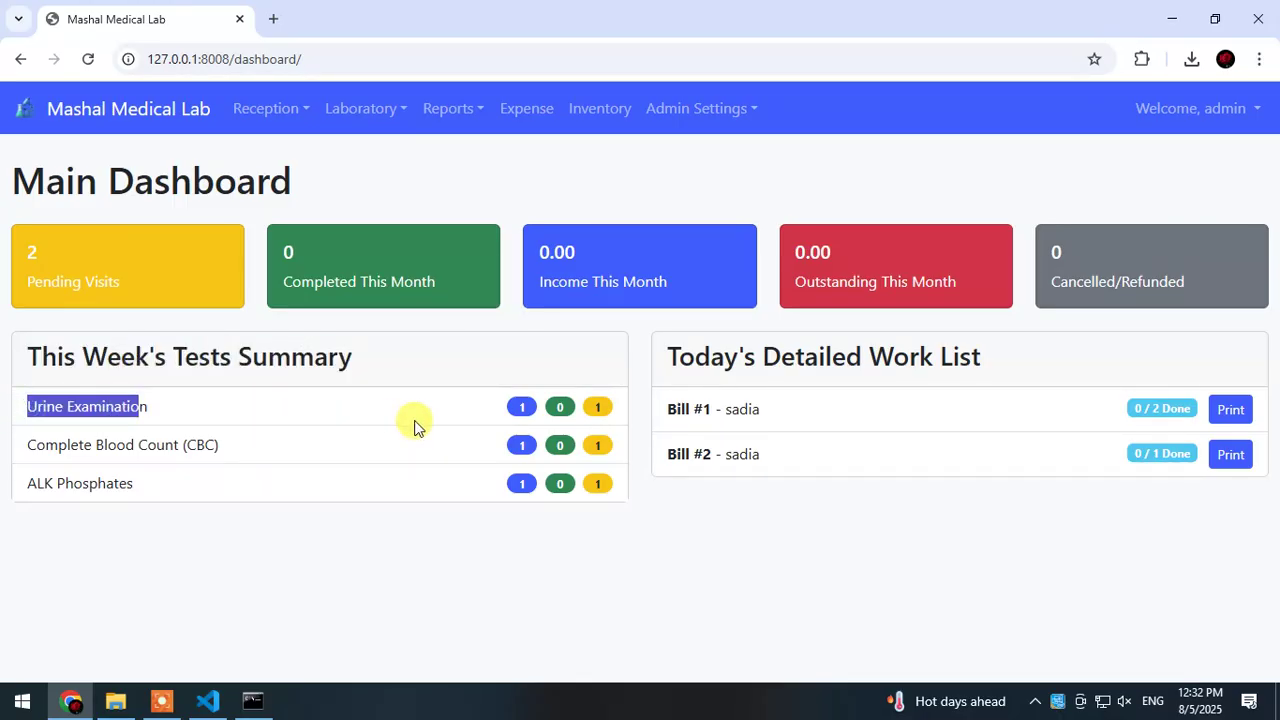
pyautogui.click(521, 409)
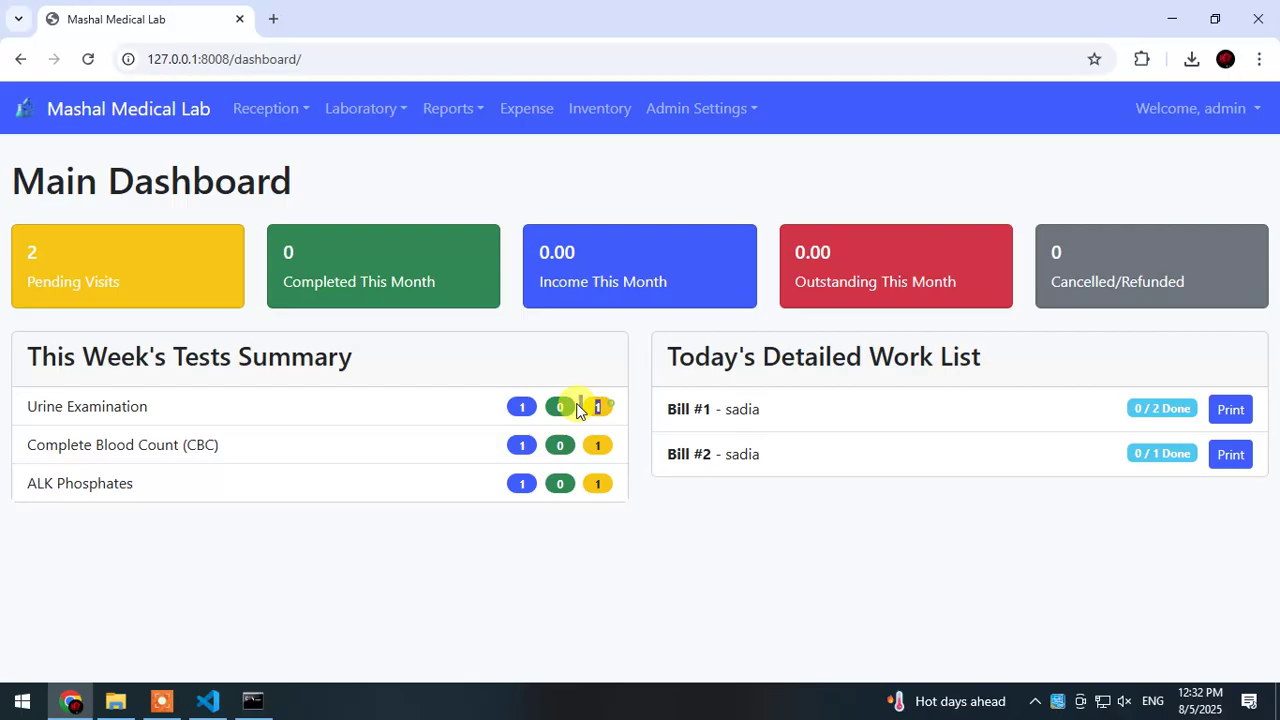
pyautogui.click(510, 442)
pyautogui.click(521, 483)
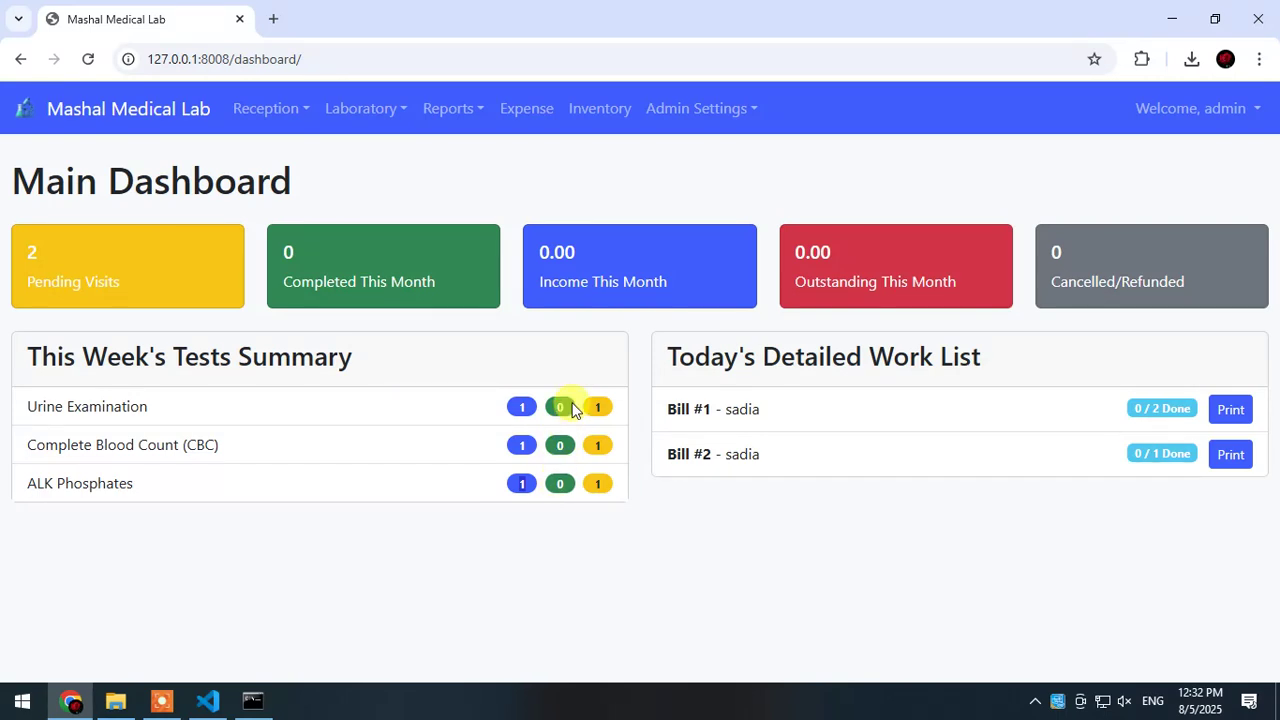
pyautogui.click(530, 447)
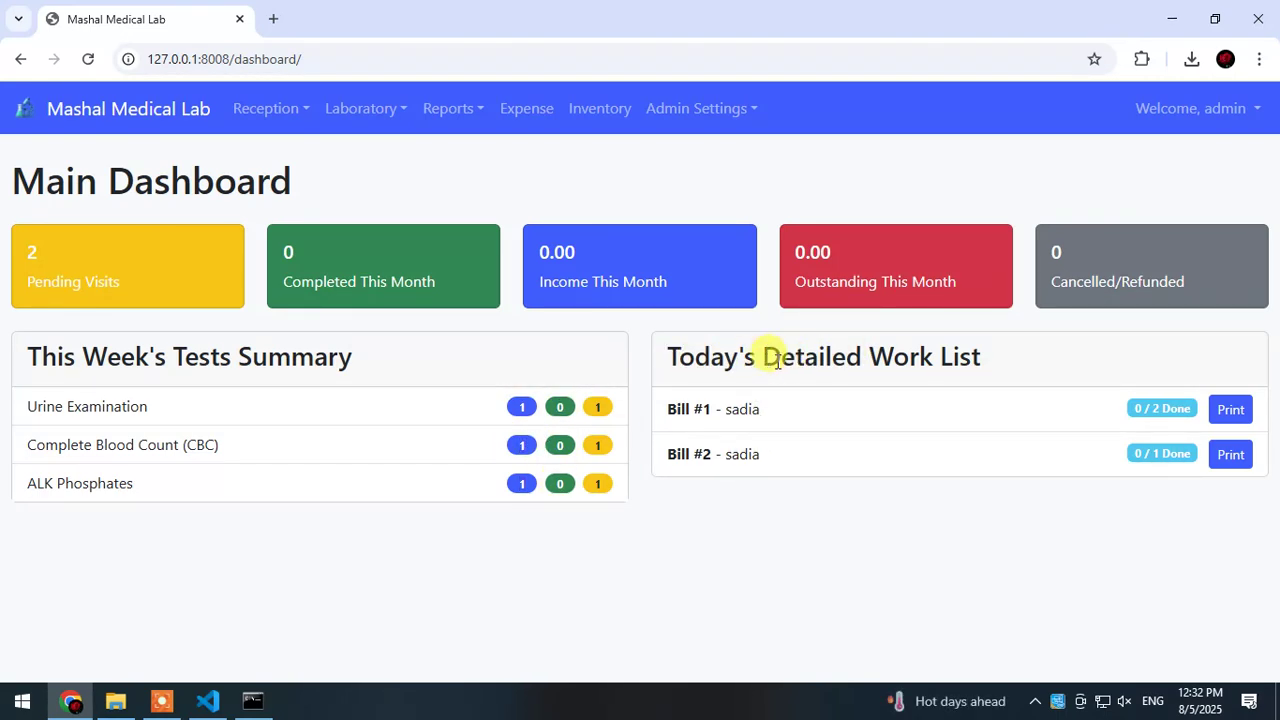
# Step: Examine the completion progress of Bill #1 and Bill #2 in Today's Detailed Work List
pyautogui.moveTo(758, 358); pyautogui.dragTo(986, 362)
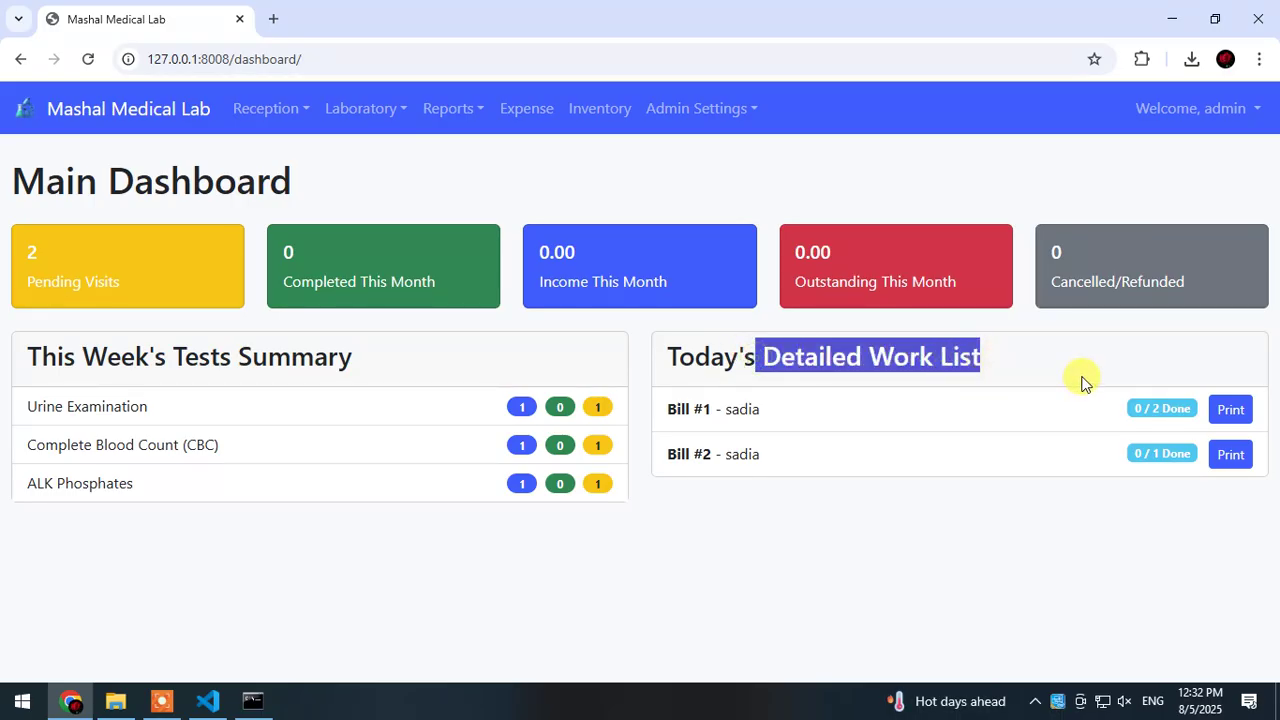
pyautogui.moveTo(652, 409)
pyautogui.mouseDown()
pyautogui.moveTo(717, 408)
pyautogui.moveTo(663, 405)
pyautogui.mouseUp()
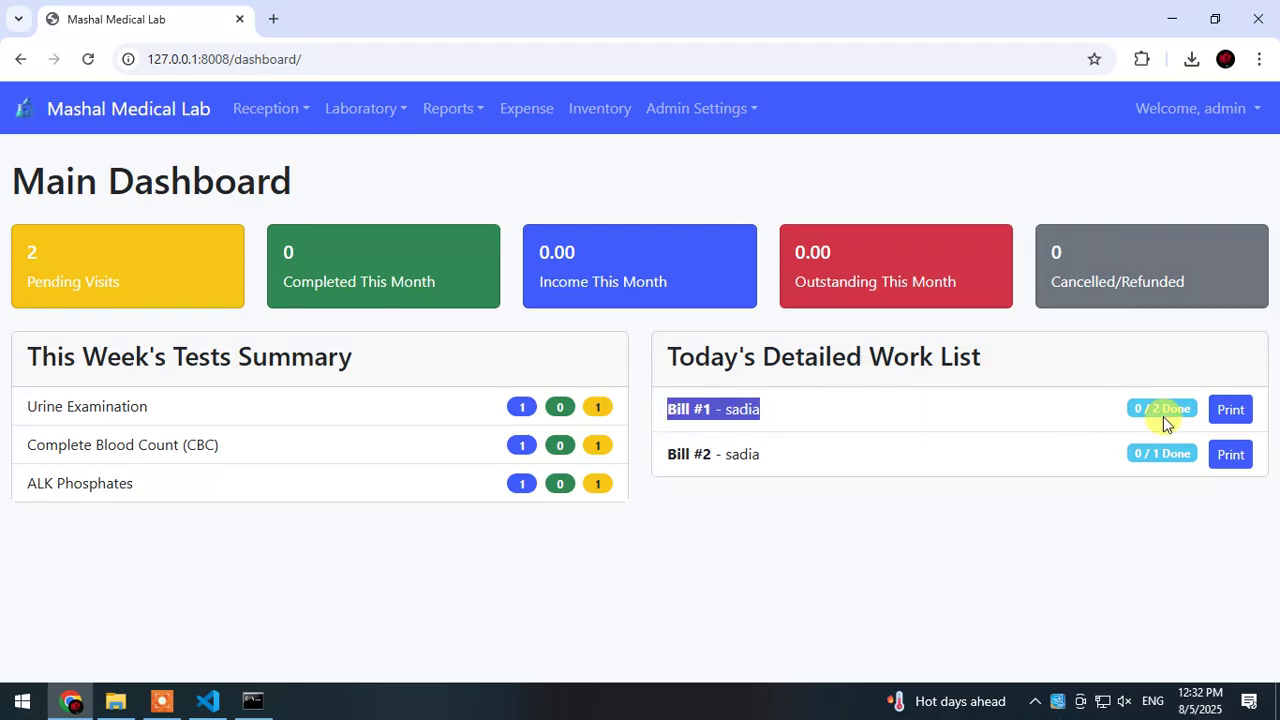
pyautogui.moveTo(1134, 410); pyautogui.dragTo(1193, 407)
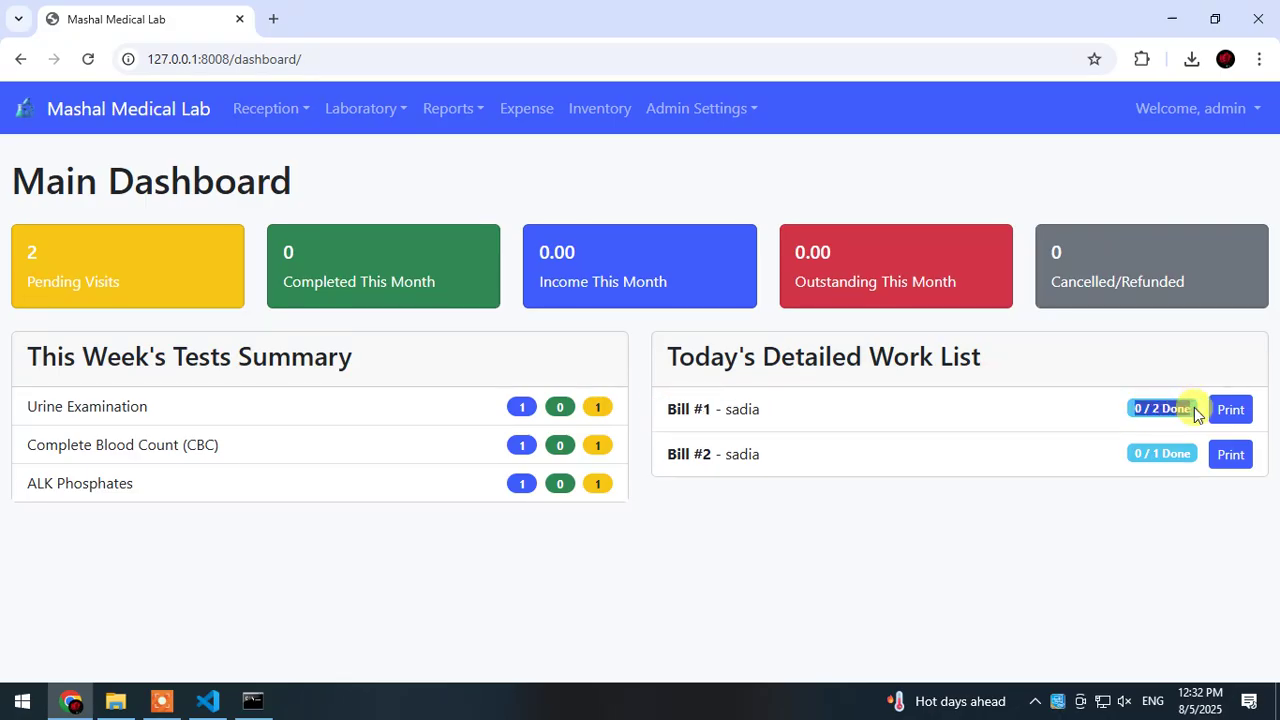
pyautogui.moveTo(668, 455); pyautogui.dragTo(779, 461)
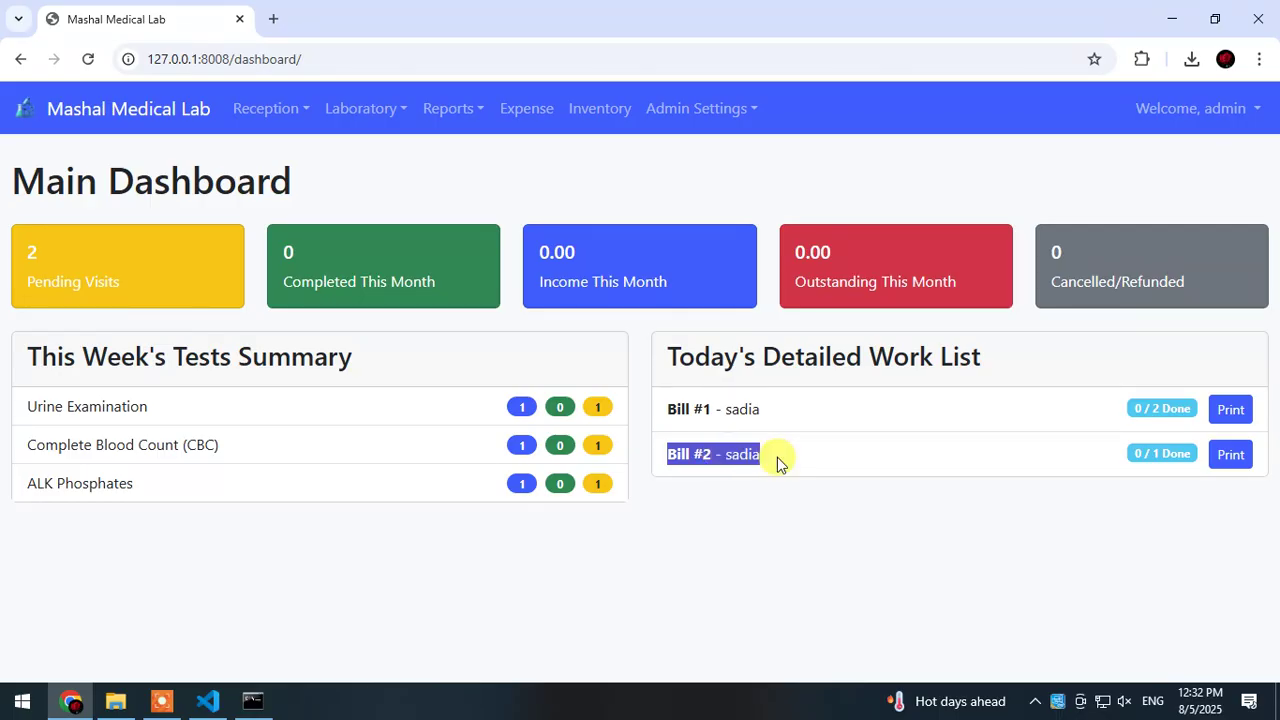
pyautogui.click(1145, 455)
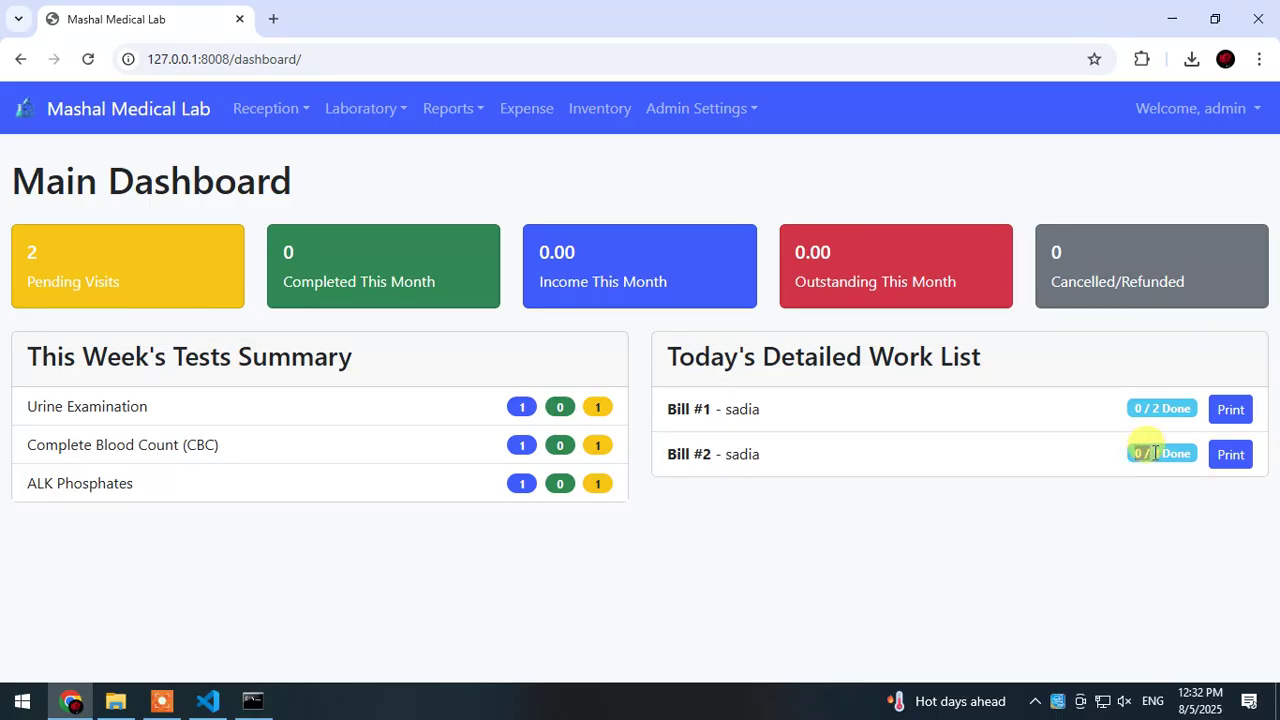
pyautogui.moveTo(1150, 453); pyautogui.dragTo(1178, 455)
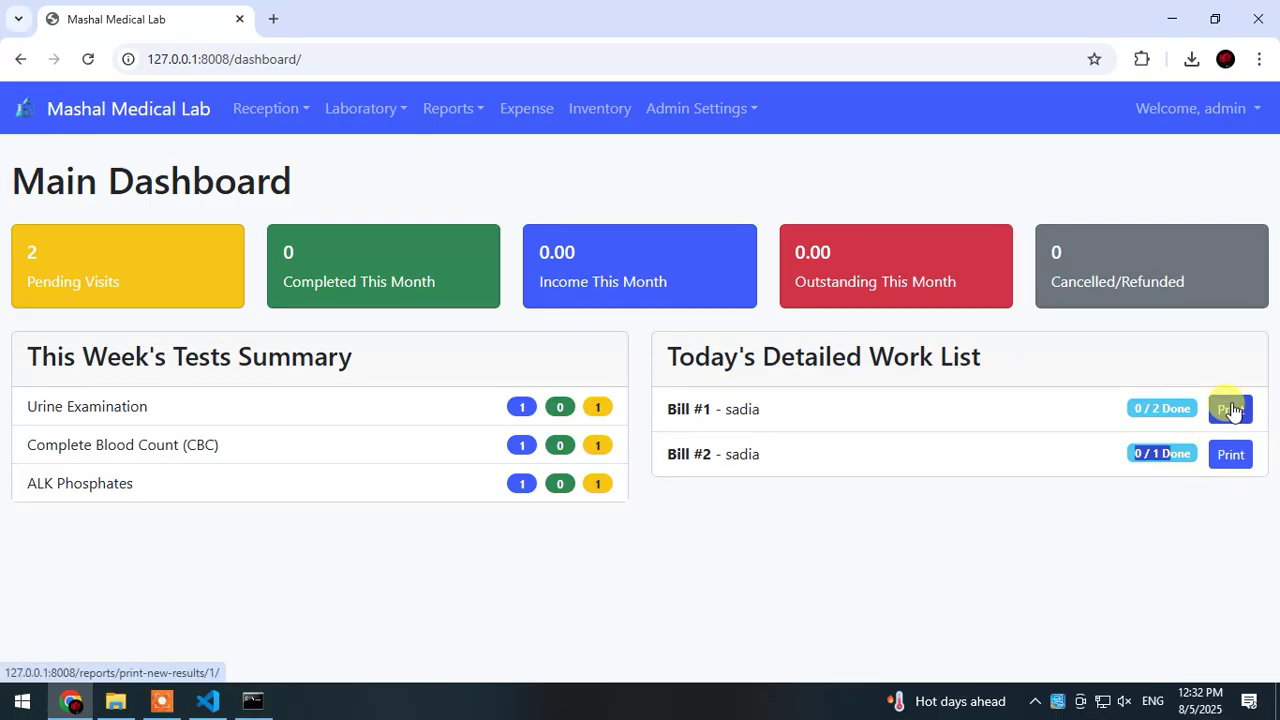
pyautogui.click(1140, 406)
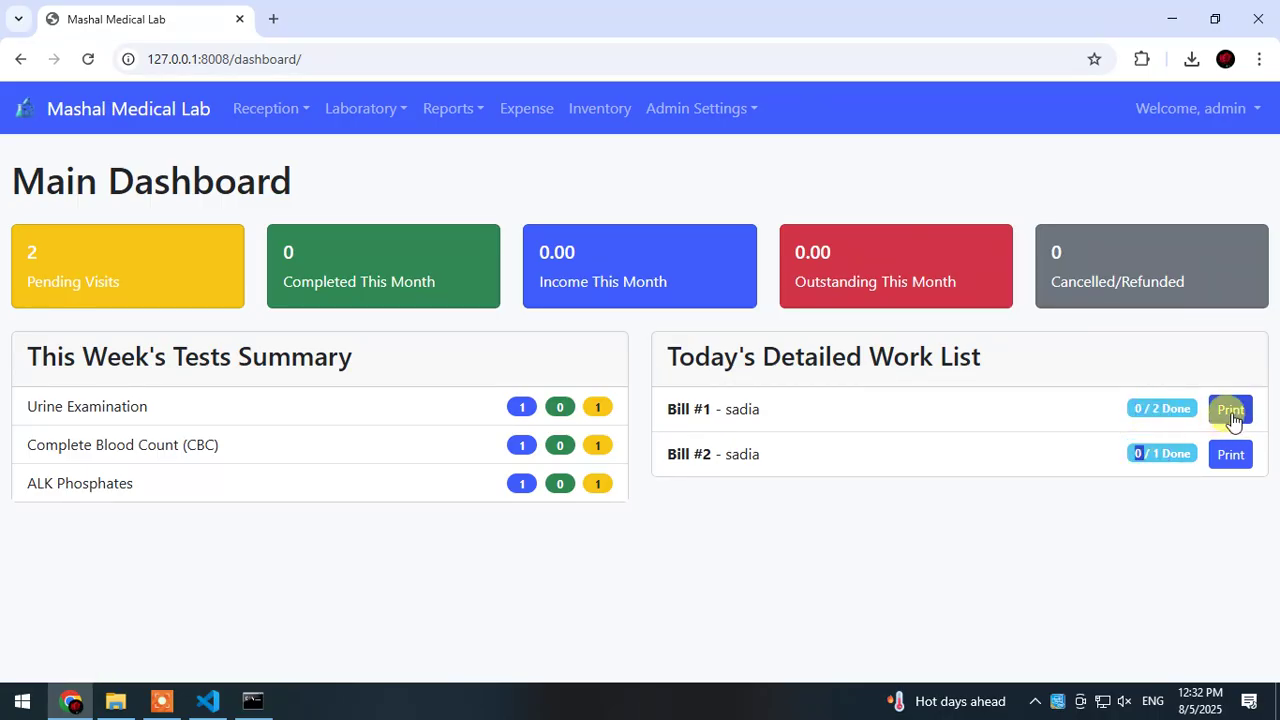
# Step: Try to print the results of Bill #1 from today's work list, and close the opened print page
pyautogui.click(1234, 410)
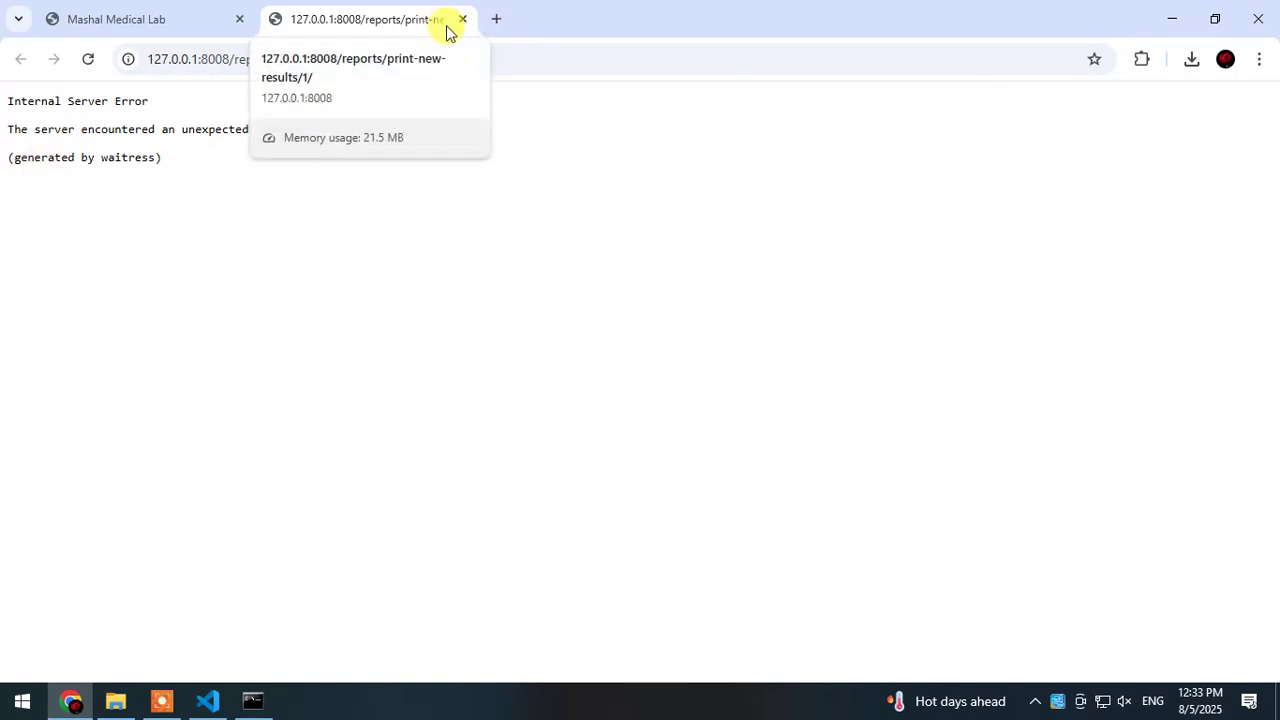
pyautogui.click(463, 20)
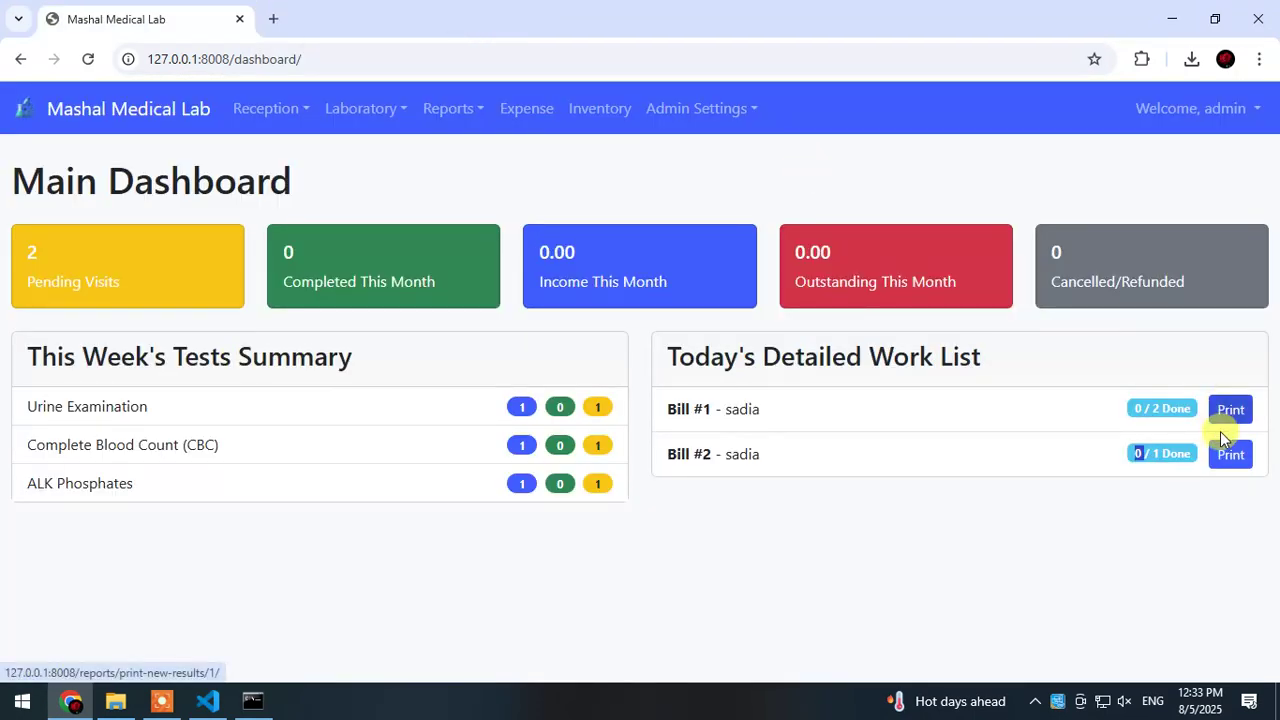
# Step: Enter 50 as the ALK Phosphates result for Bill #1, leave the remarks empty and save it
pyautogui.click(364, 116)
pyautogui.click(366, 155)
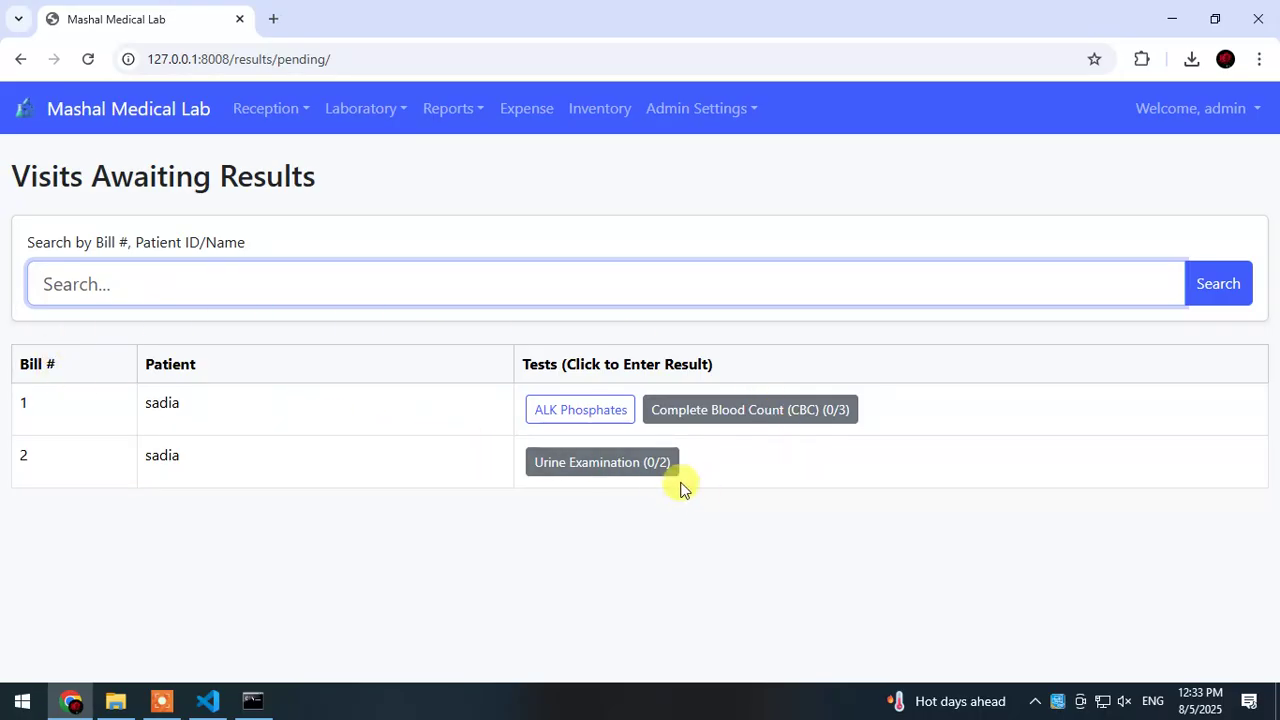
pyautogui.click(588, 411)
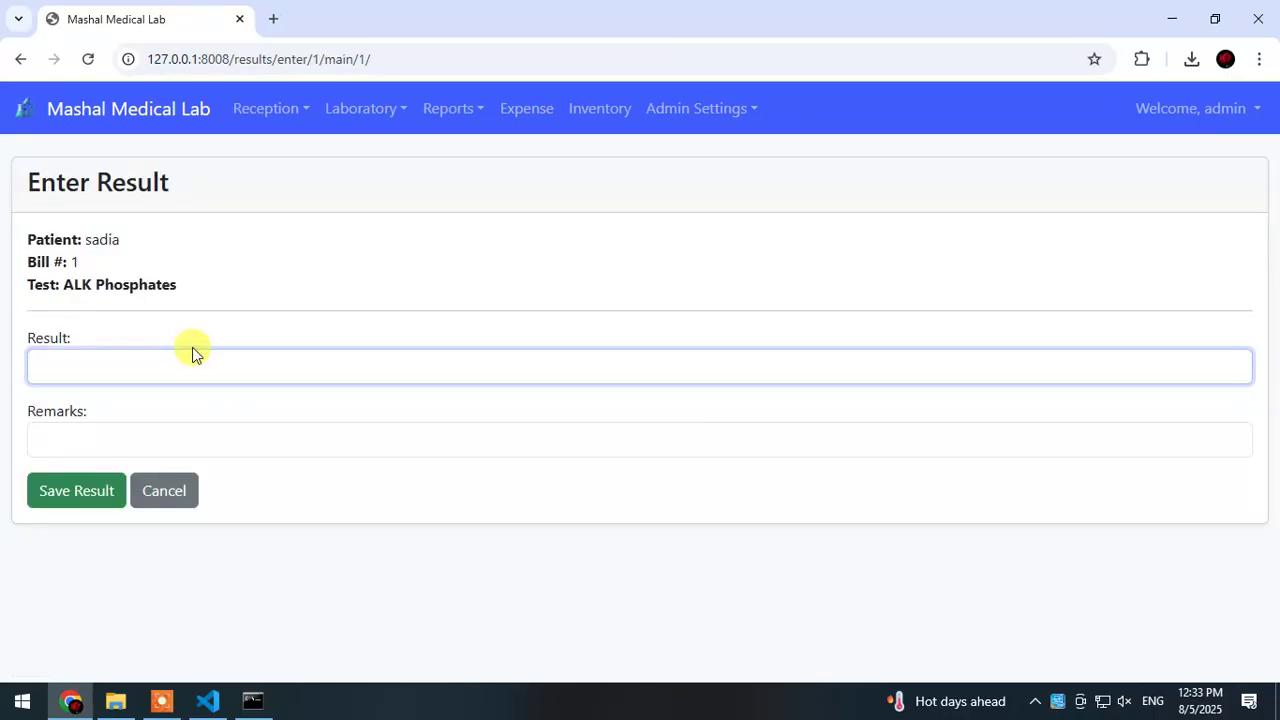
pyautogui.click(186, 370)
pyautogui.click(145, 447)
pyautogui.click(94, 497)
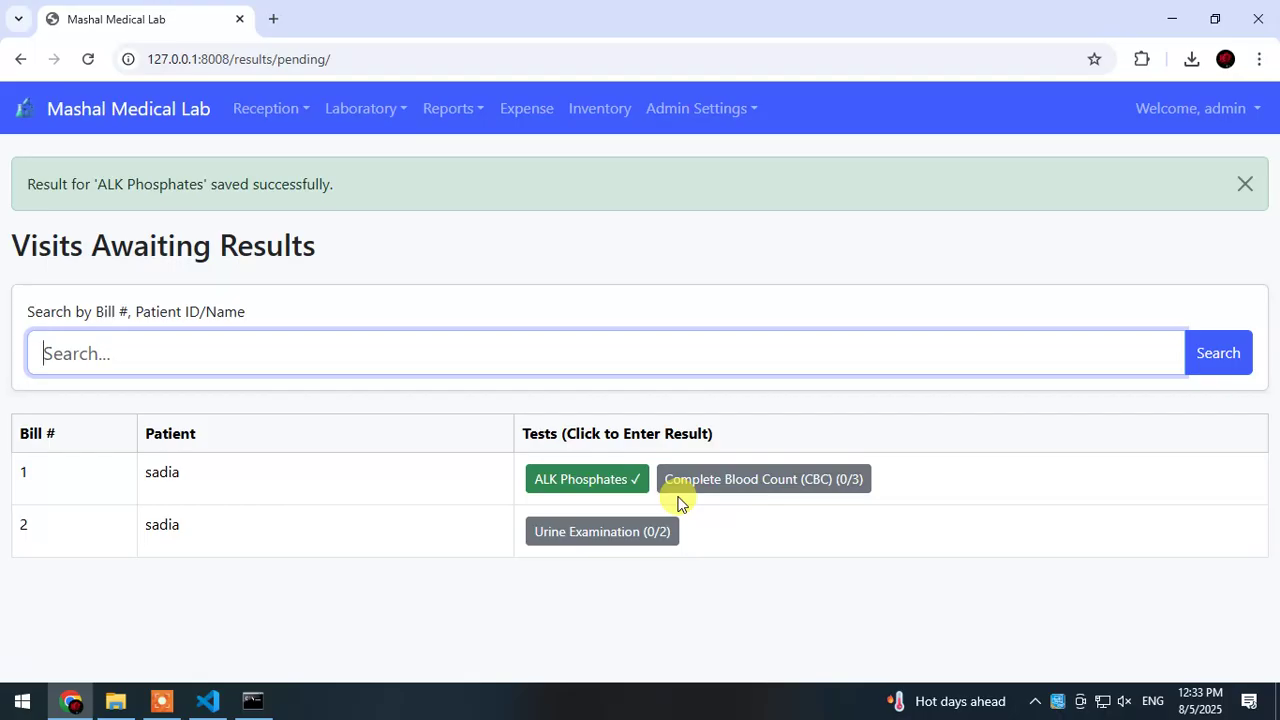
# Step: Return to the main dashboard and try printing Bill #1's results again, closing the opened print page
pyautogui.click(163, 117)
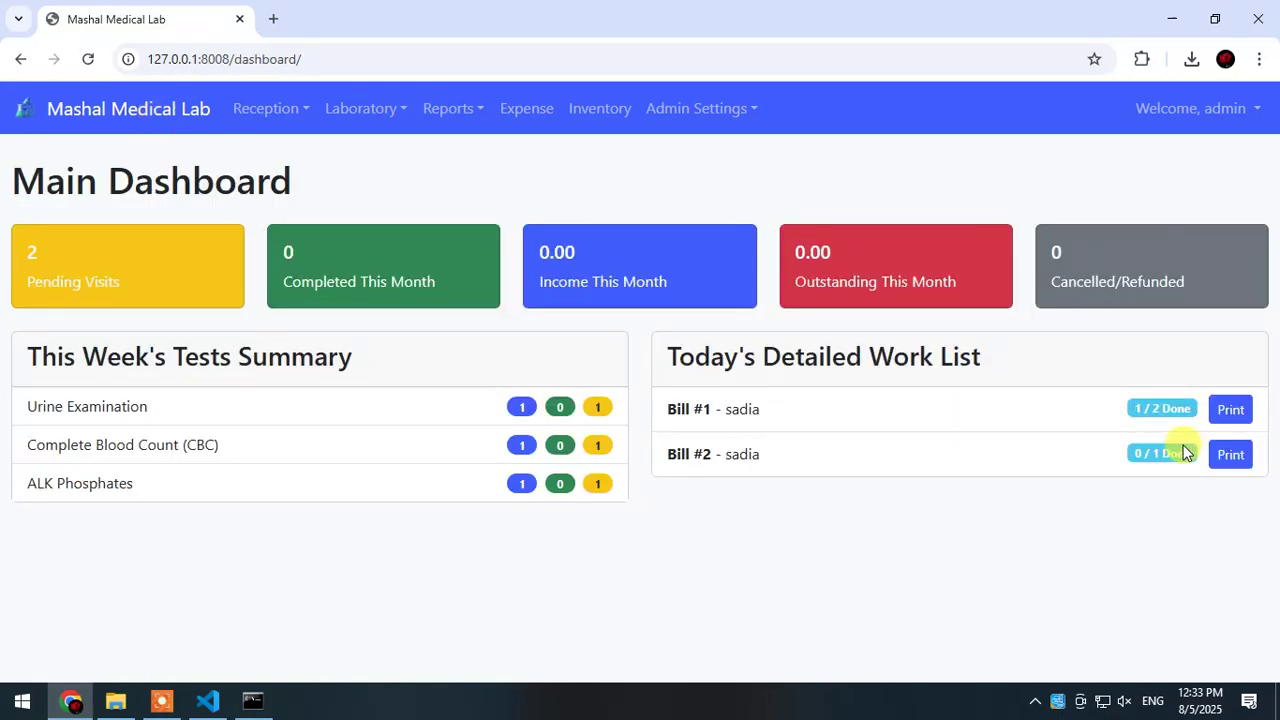
pyautogui.click(1226, 409)
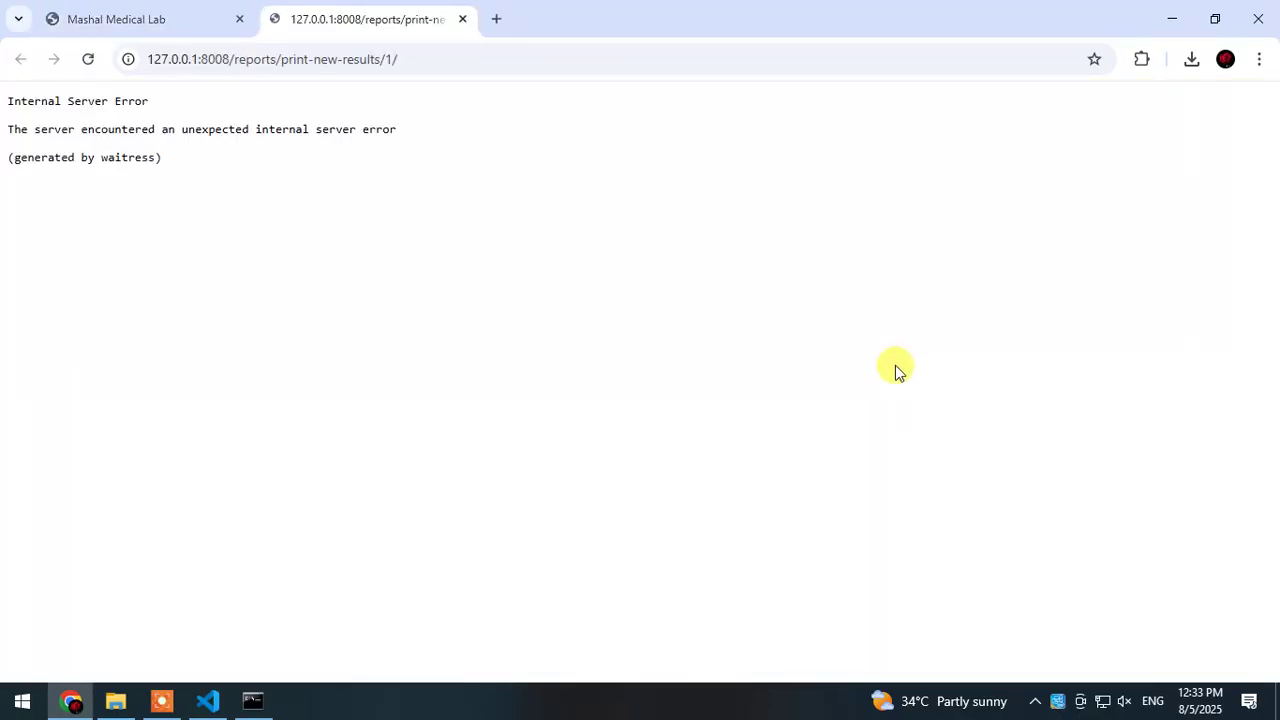
pyautogui.click(461, 20)
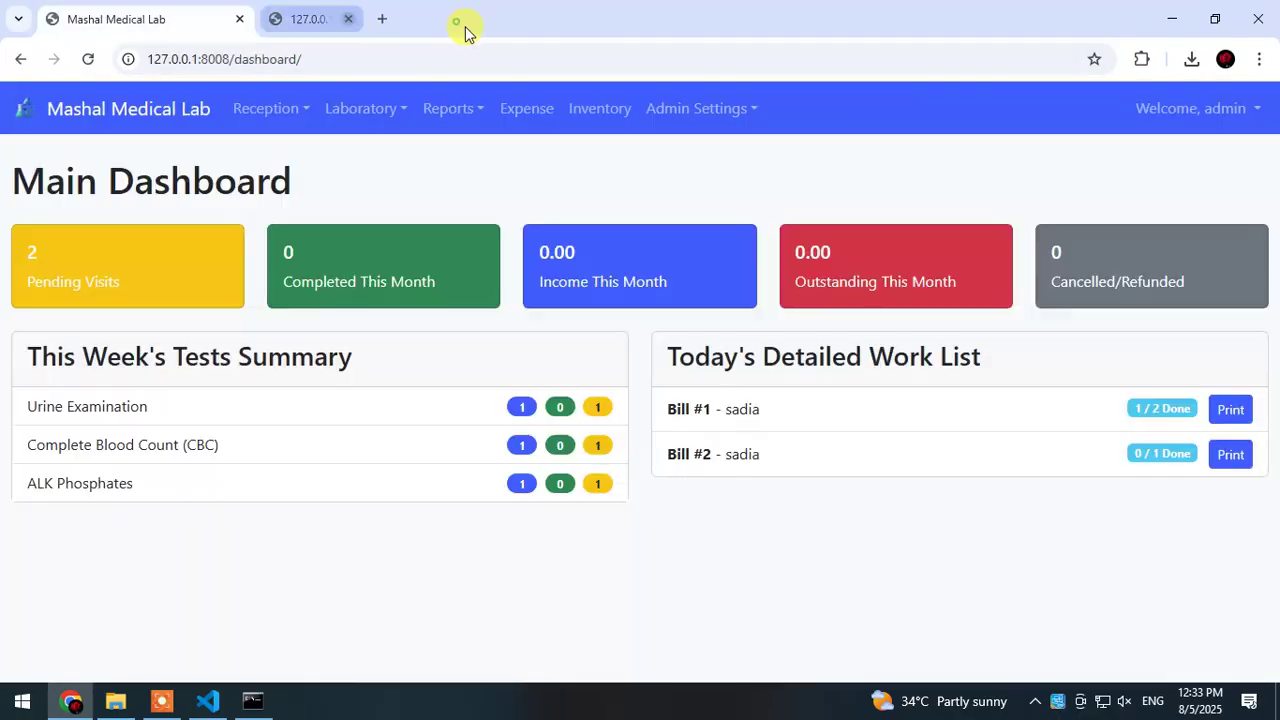
# Step: Open the Daily Worklist report to view the performed and pending tests for the day
pyautogui.click(458, 108)
pyautogui.click(509, 163)
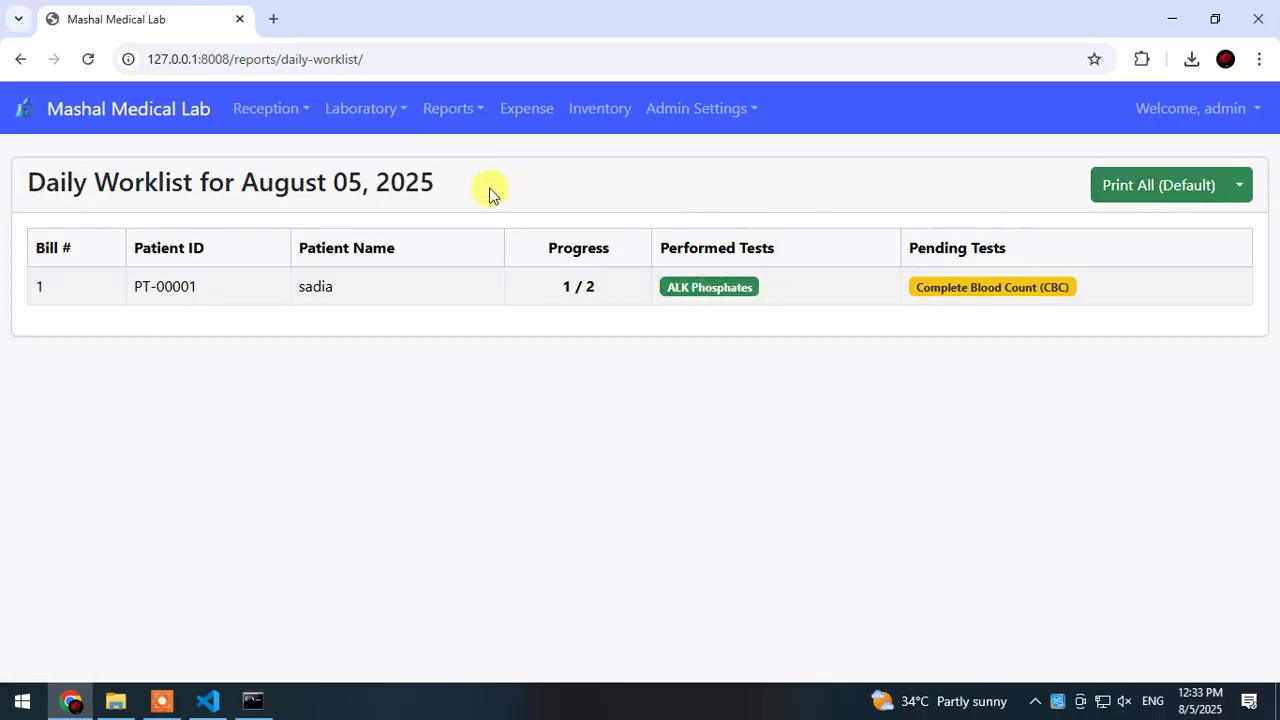
pyautogui.click(285, 118)
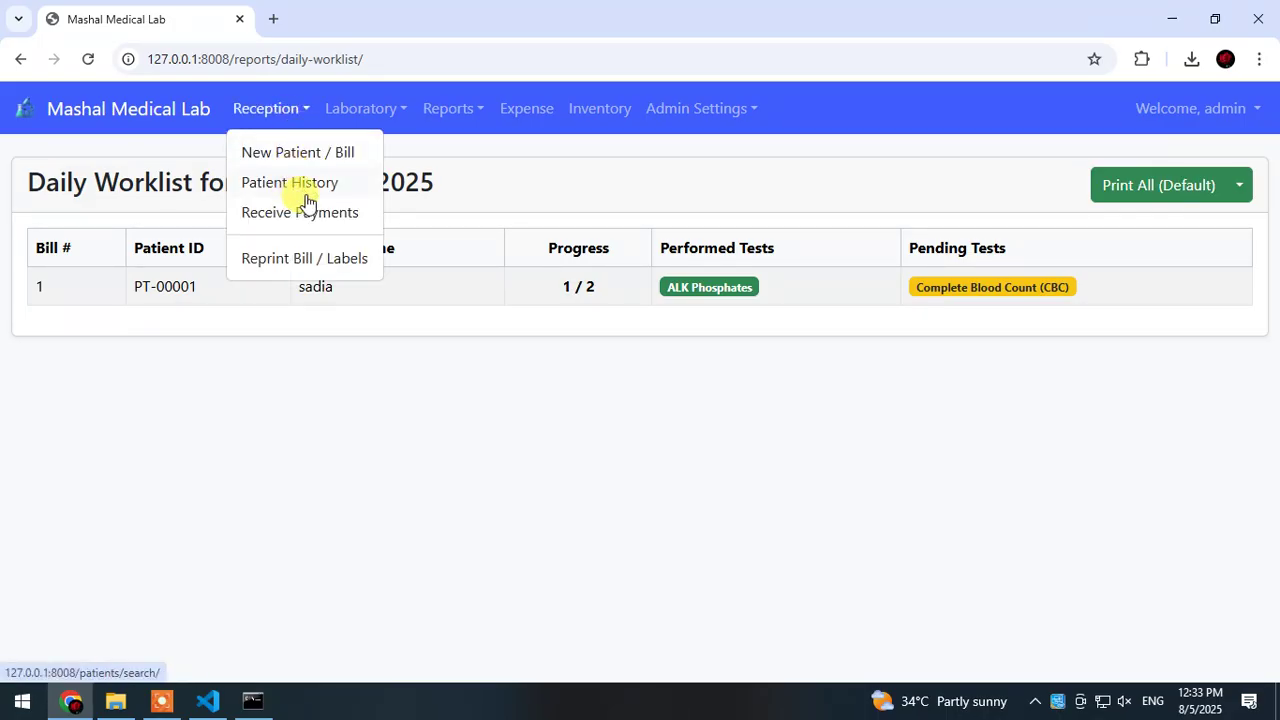
# Step: Open the Edit Result search and look for completed bills by part of the patient's name
pyautogui.click(377, 122)
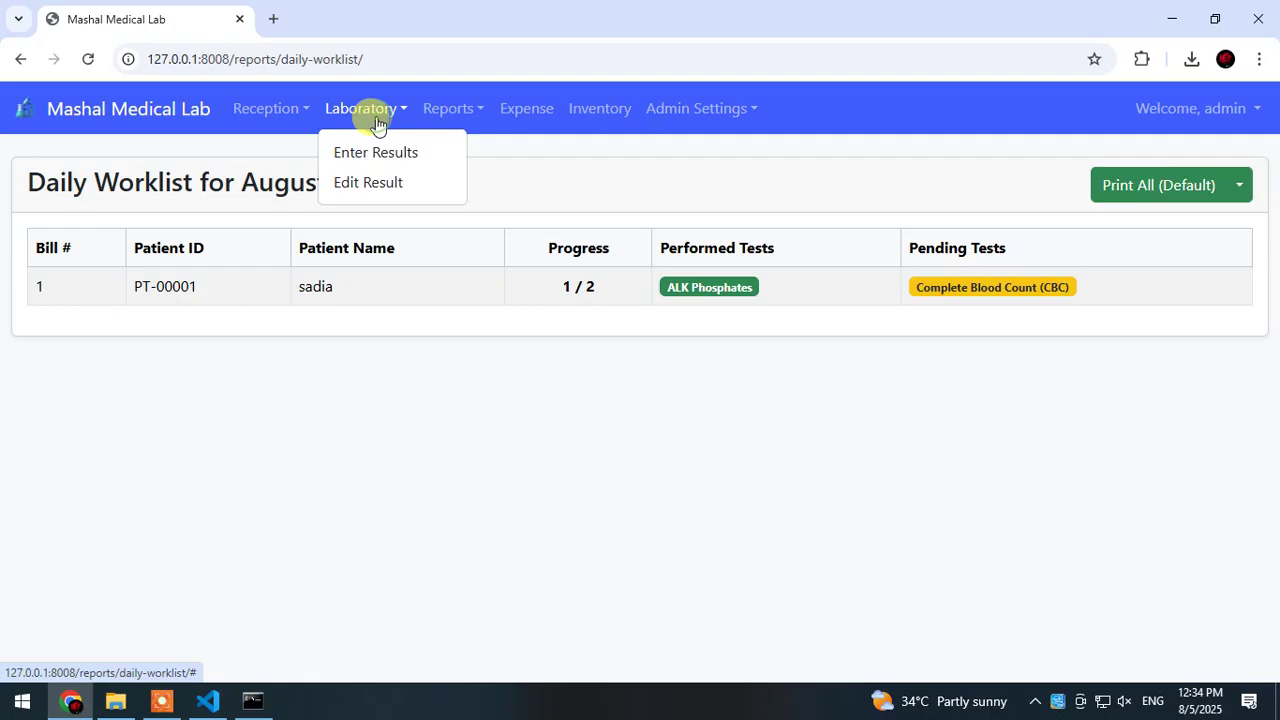
pyautogui.click(387, 186)
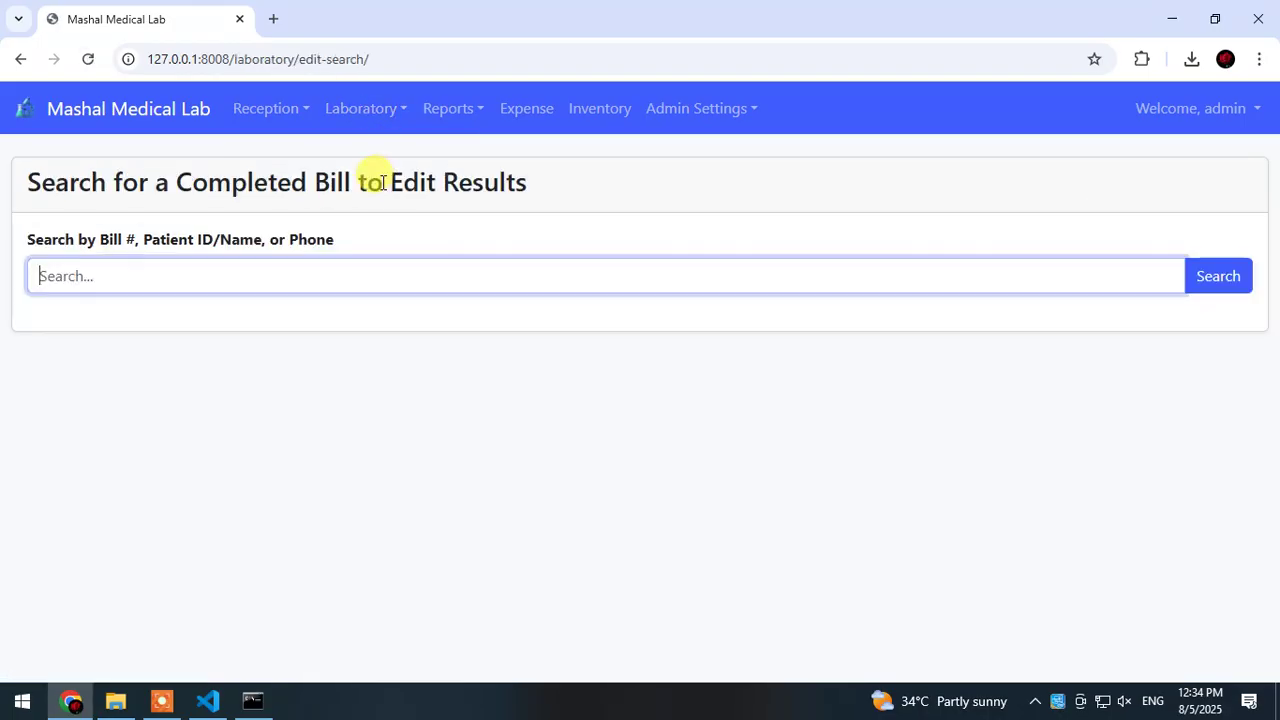
pyautogui.click(303, 284)
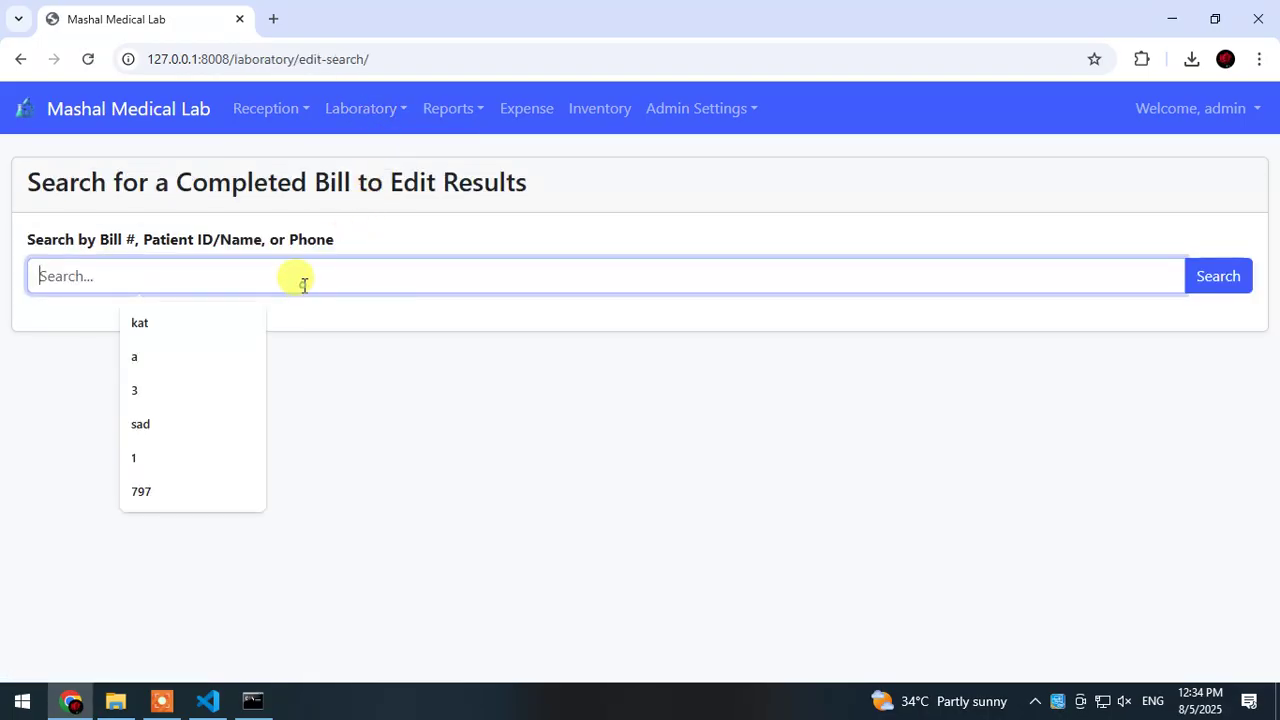
pyautogui.click(148, 424)
pyautogui.click(1205, 283)
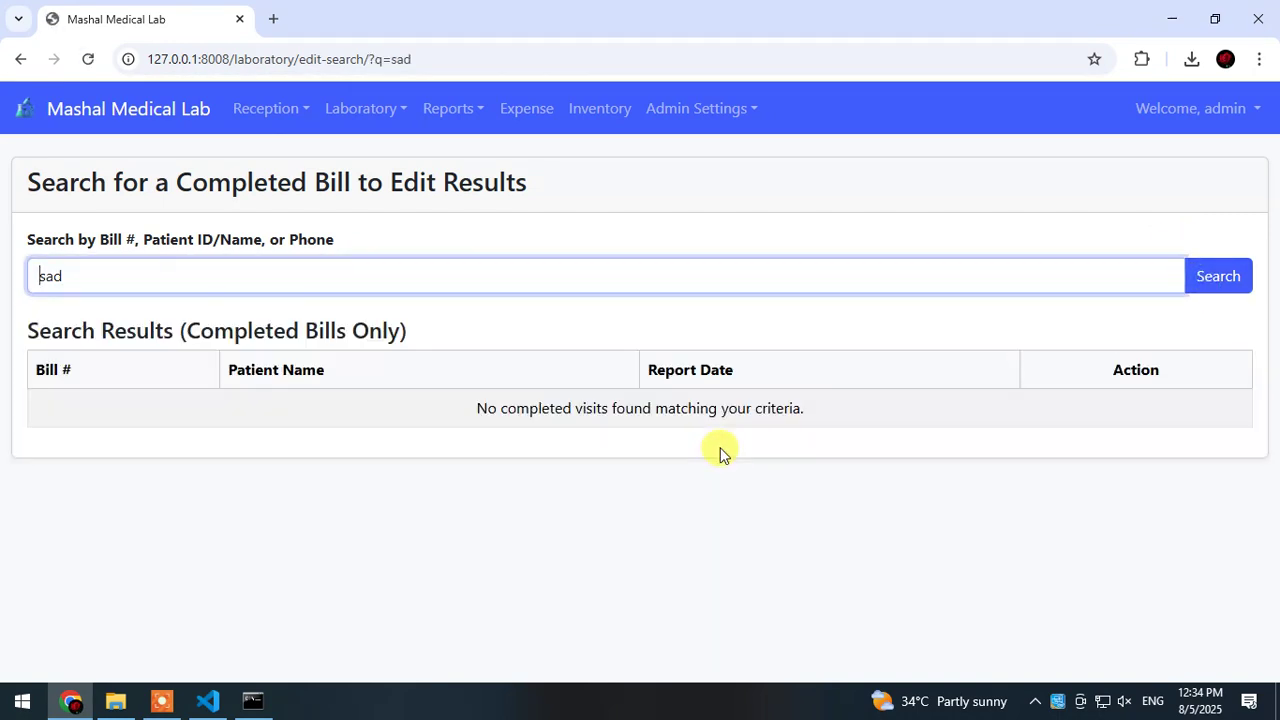
pyautogui.doubleClick(255, 280)
# Step: Open the saved ALK Phosphates result of Bill #1 from the visits awaiting results
pyautogui.click(383, 110)
pyautogui.click(380, 151)
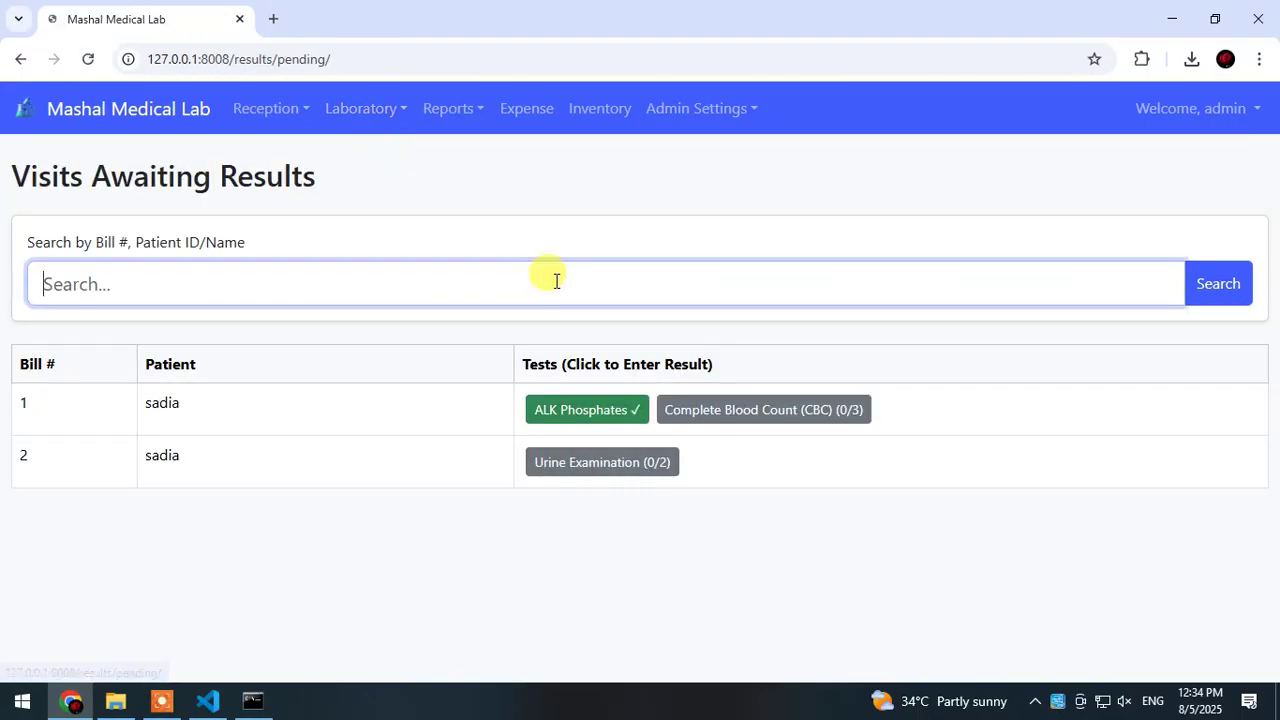
pyautogui.click(565, 411)
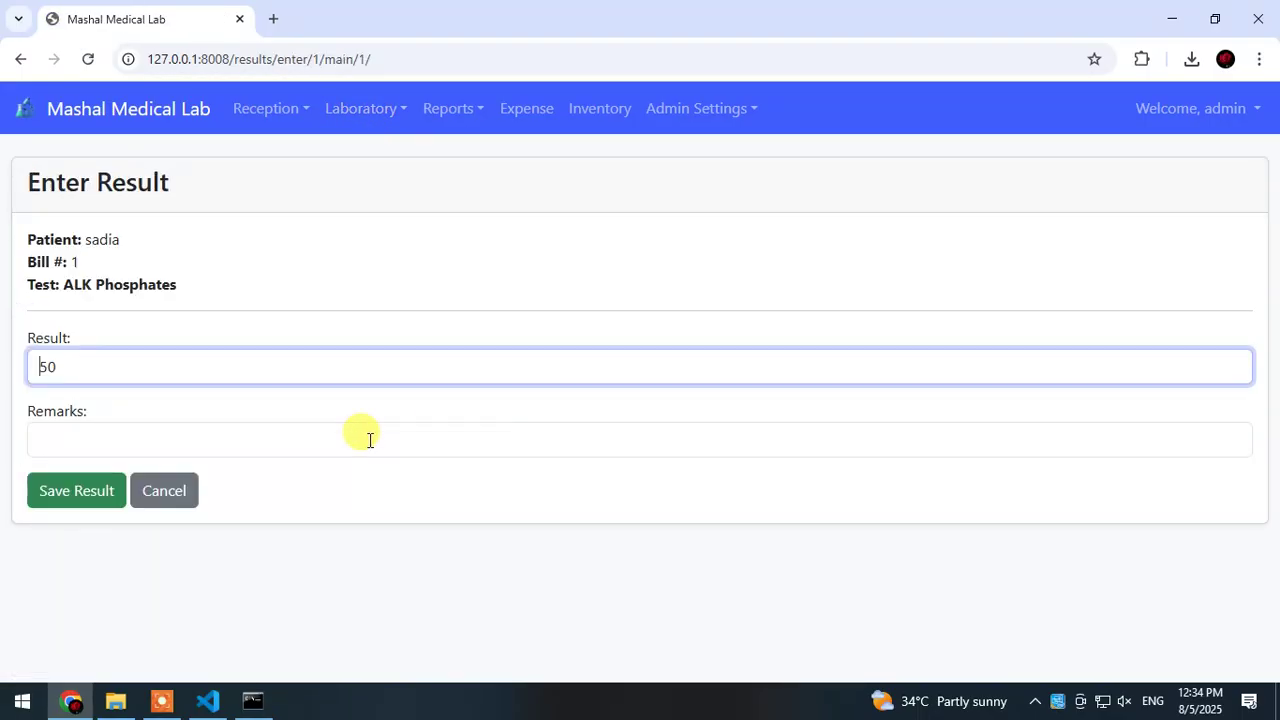
# Step: Set the ALK Phosphates result for bill 1 to 60 and save it
pyautogui.click(97, 372)
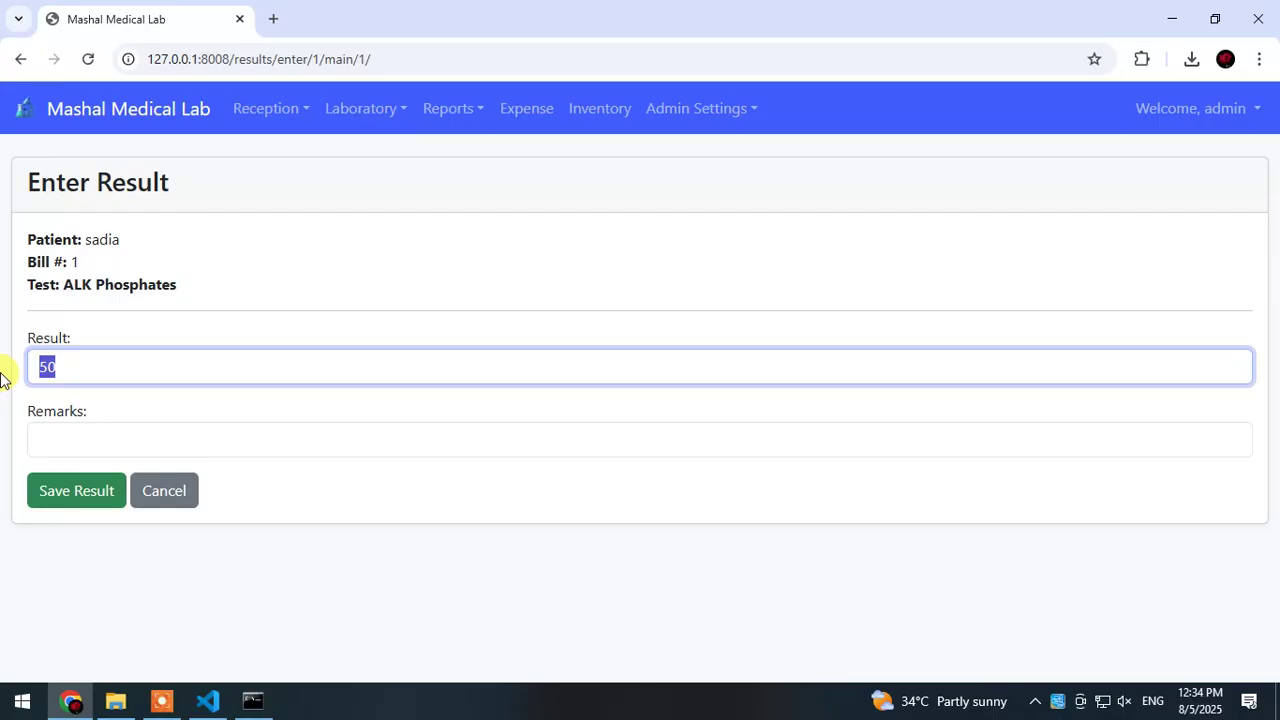
pyautogui.write('60')
pyautogui.click(86, 500)
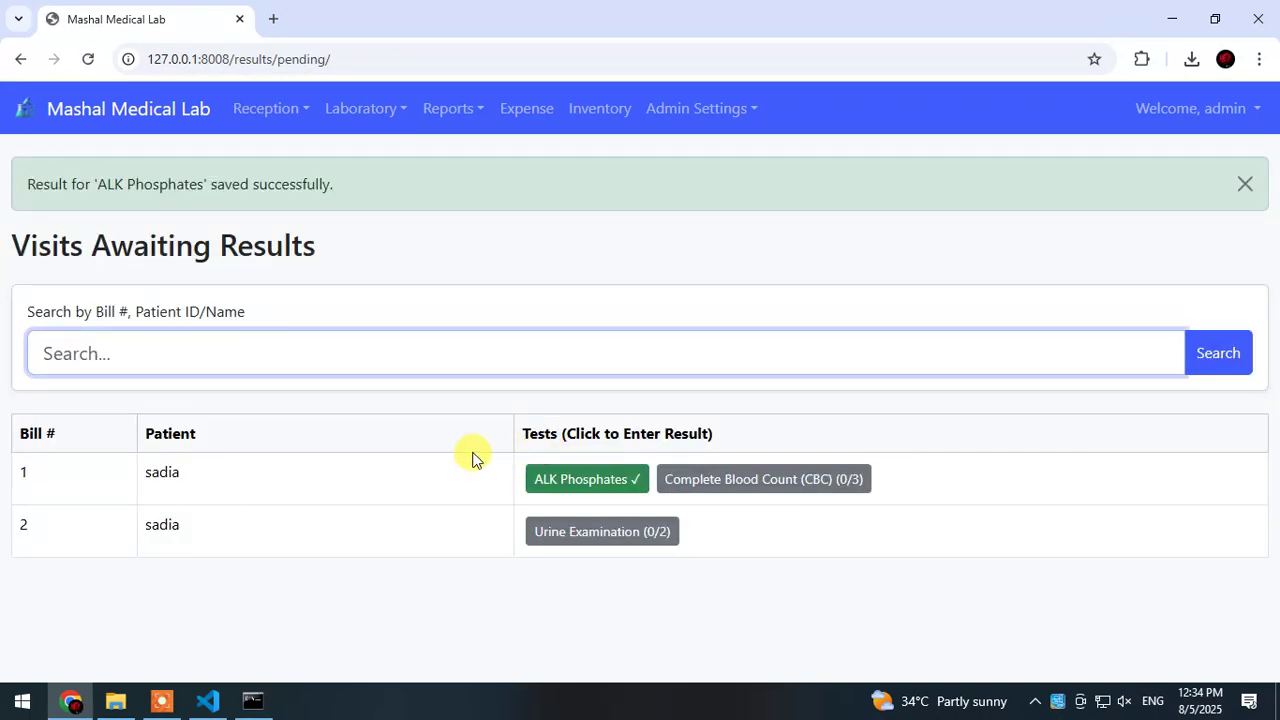
# Step: Enter 7 as the WBC Count, RBC and Platelet Count results of bill 1's Complete Blood Count and save them
pyautogui.click(718, 492)
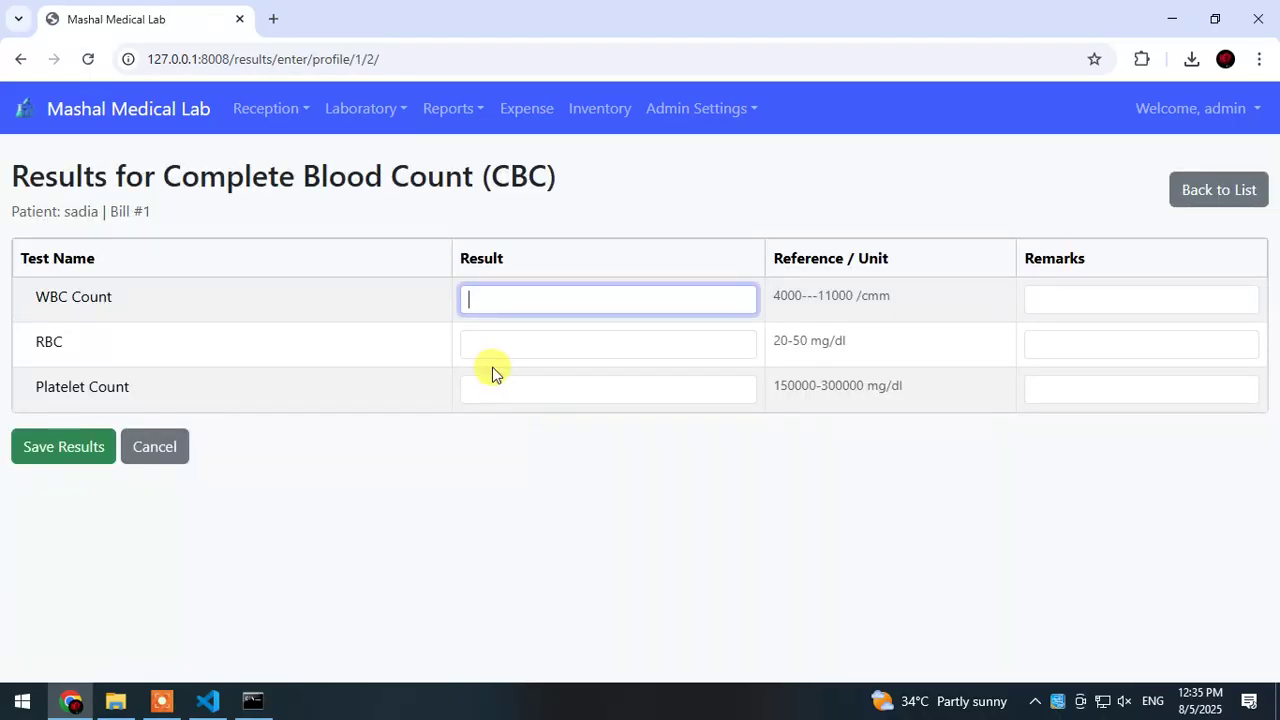
pyautogui.write('7')
pyautogui.click(575, 350)
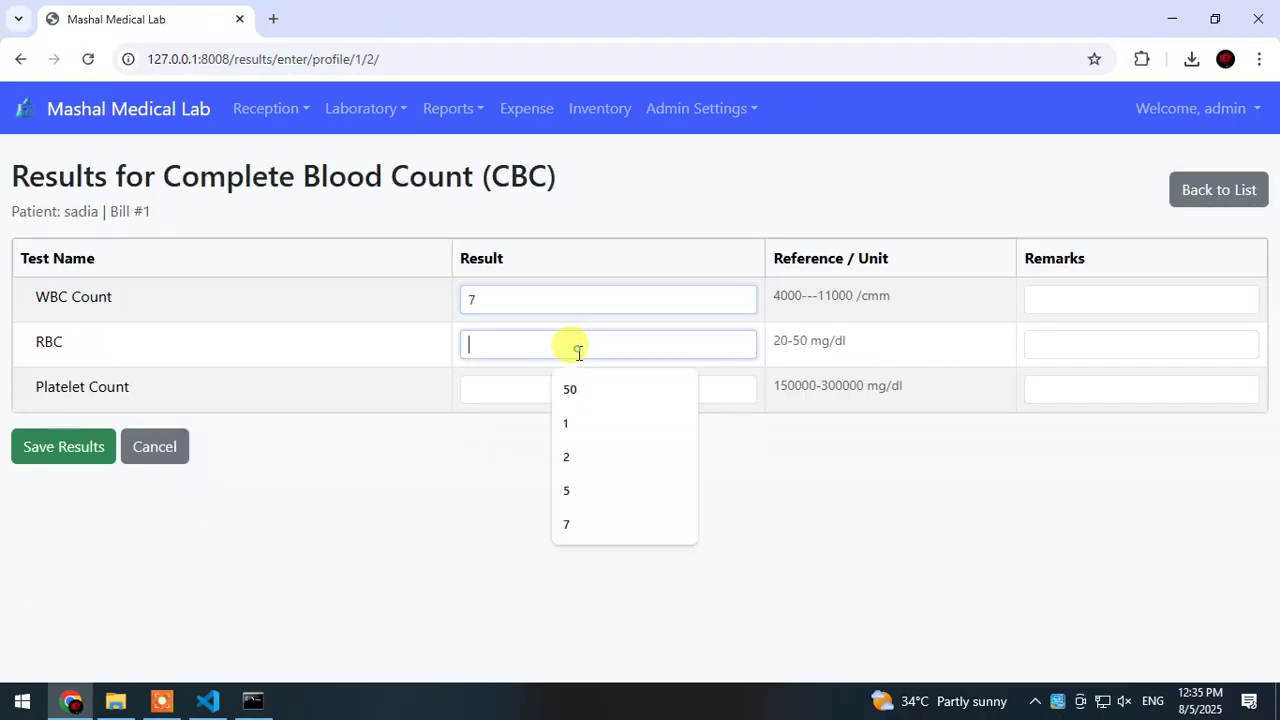
pyautogui.write('7')
pyautogui.click(549, 391)
pyautogui.write('7')
pyautogui.click(92, 446)
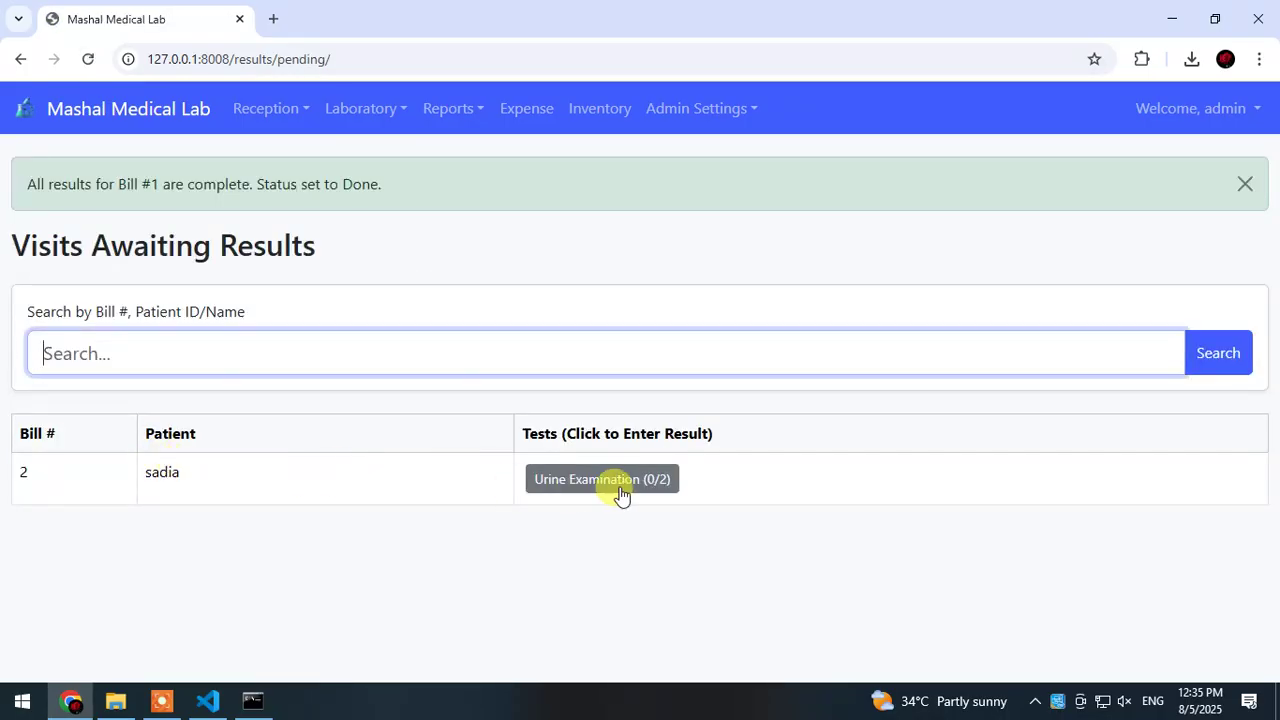
# Step: Search the completed bills by the patient's partial name and open bill 1's results for editing
pyautogui.click(349, 108)
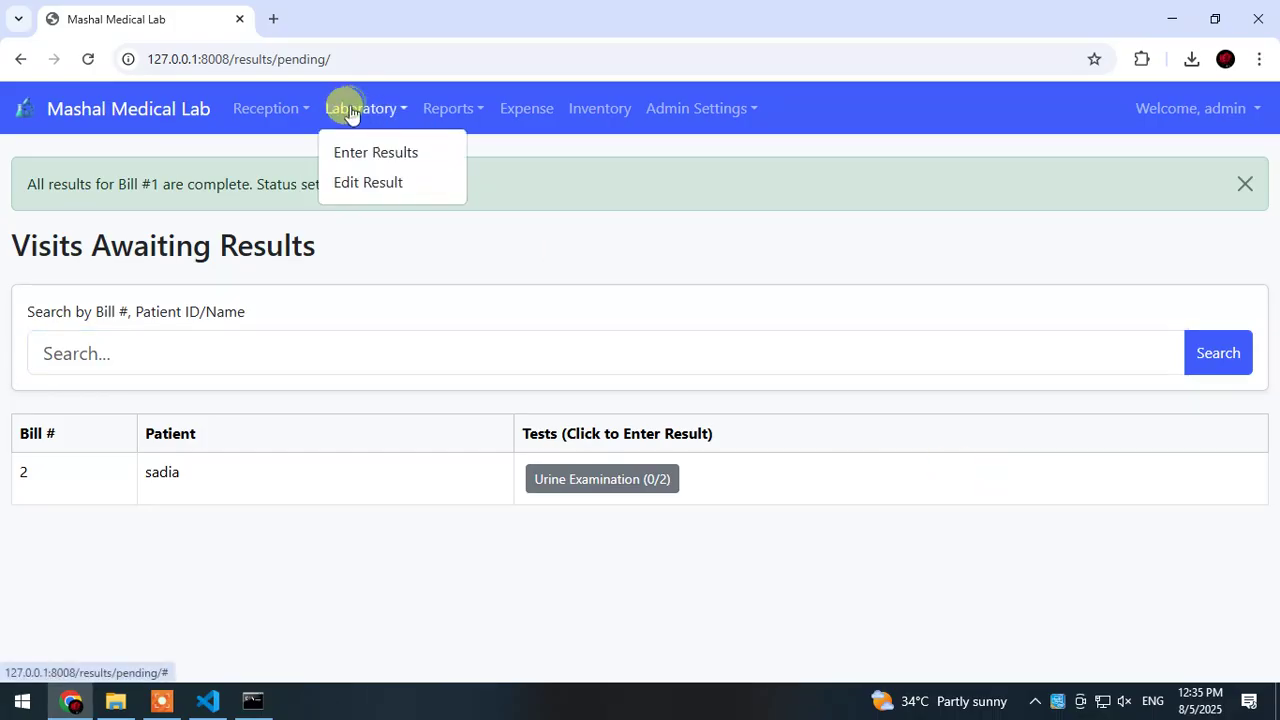
pyautogui.click(357, 190)
pyautogui.click(150, 285)
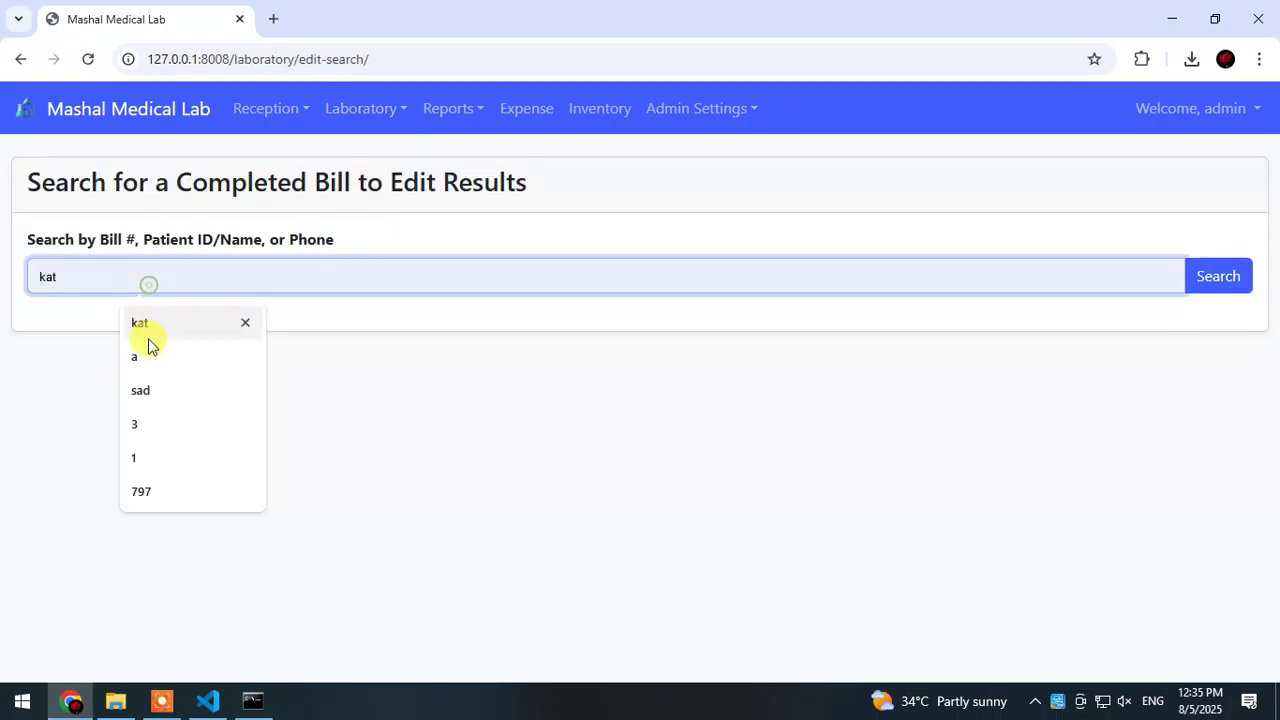
pyautogui.click(141, 393)
pyautogui.click(1208, 277)
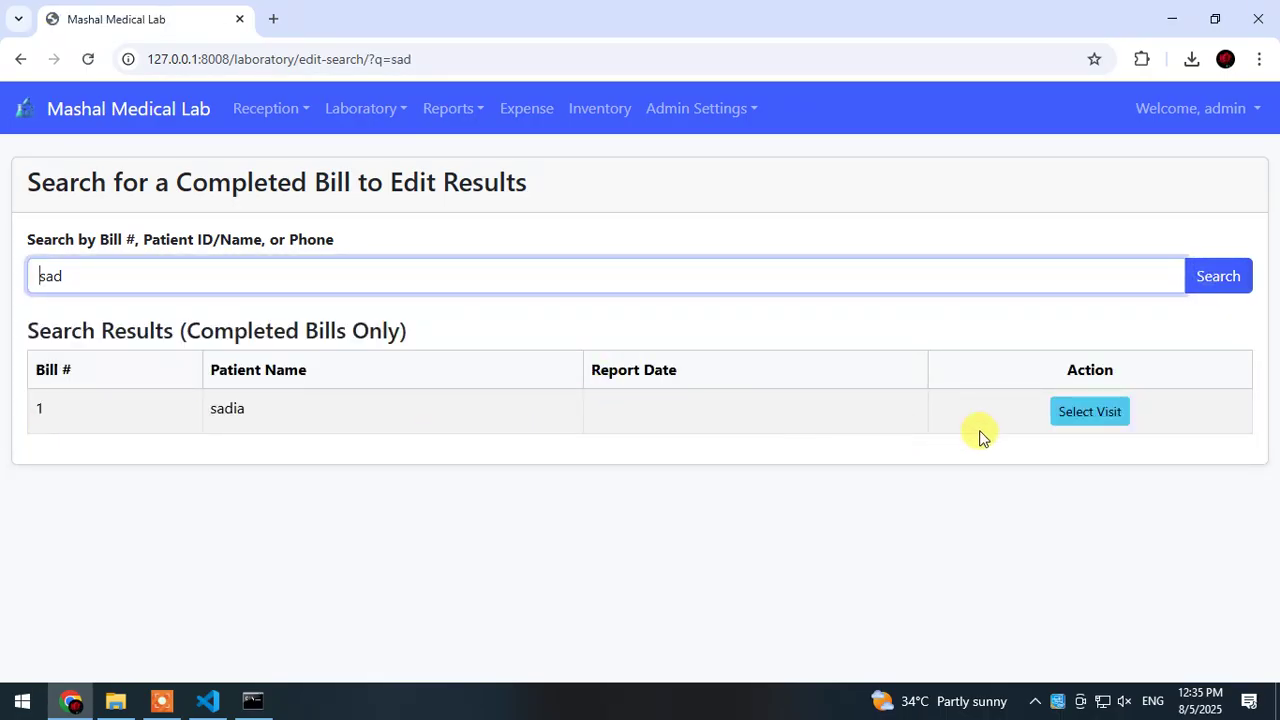
pyautogui.click(1106, 423)
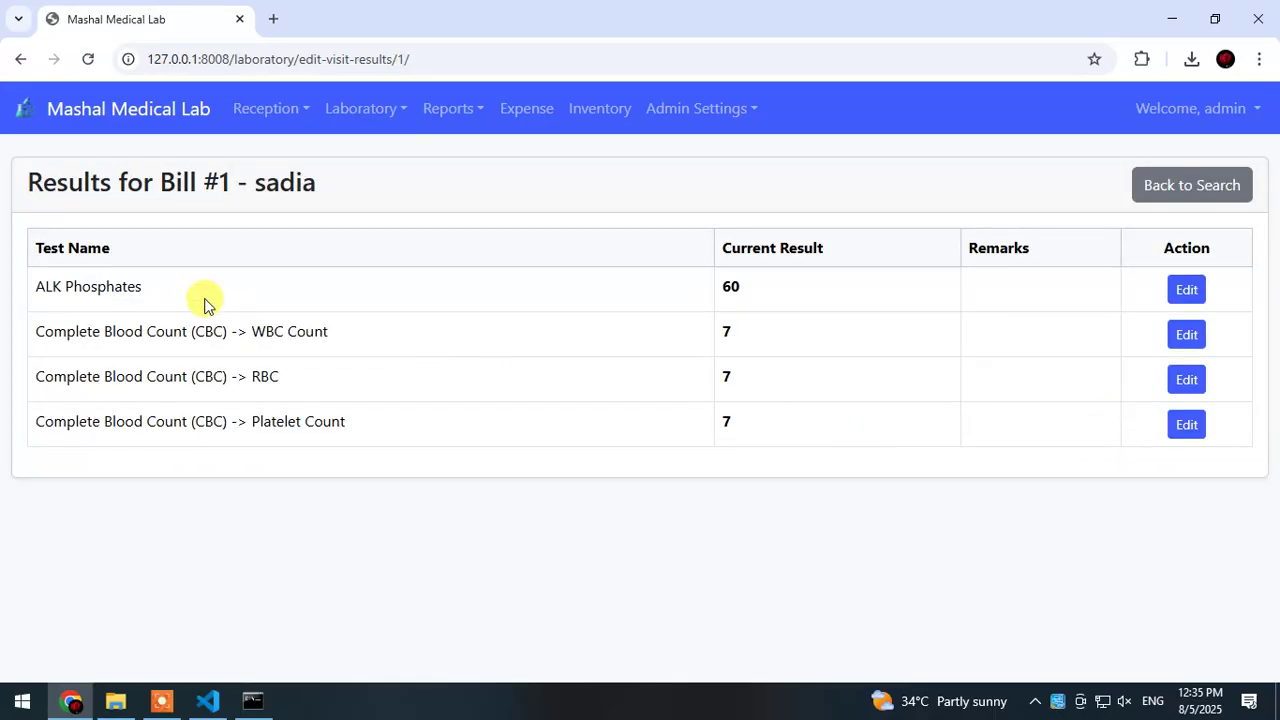
# Step: Try to edit bill 1's WBC Count result, and return to the bill's result list
pyautogui.moveTo(110, 331); pyautogui.dragTo(355, 340)
pyautogui.moveTo(201, 376); pyautogui.dragTo(630, 424)
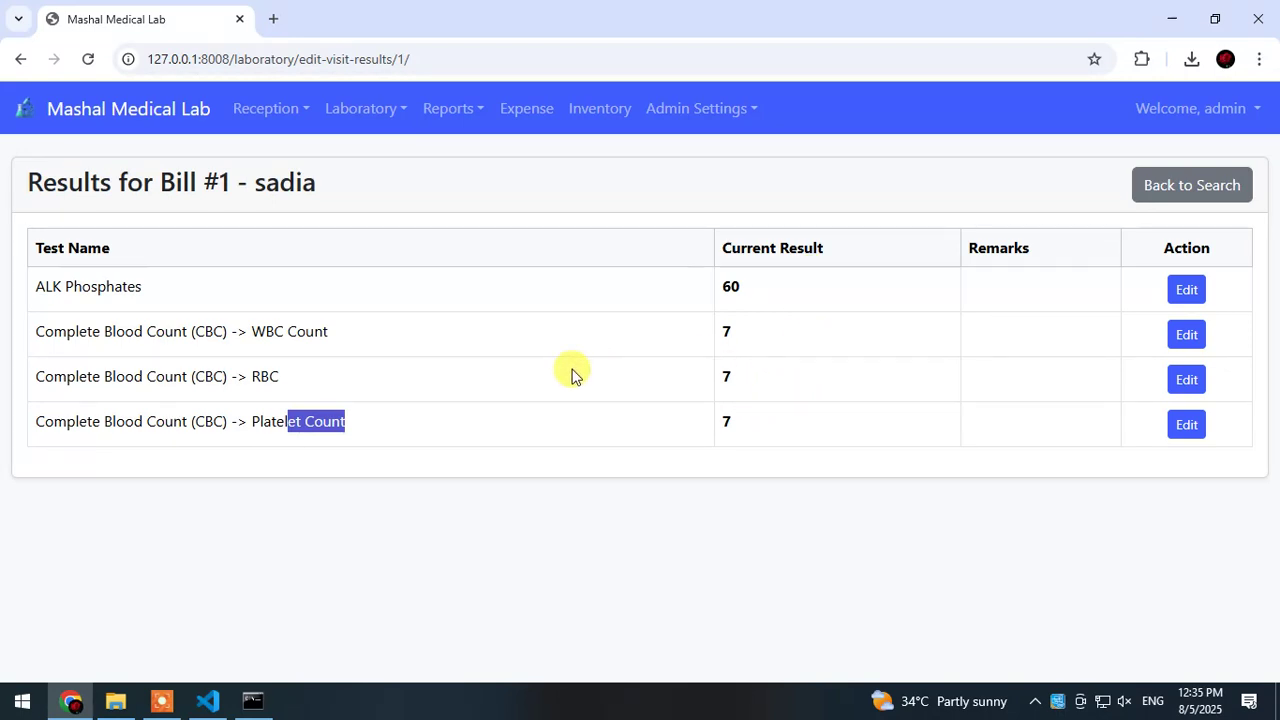
pyautogui.click(1187, 334)
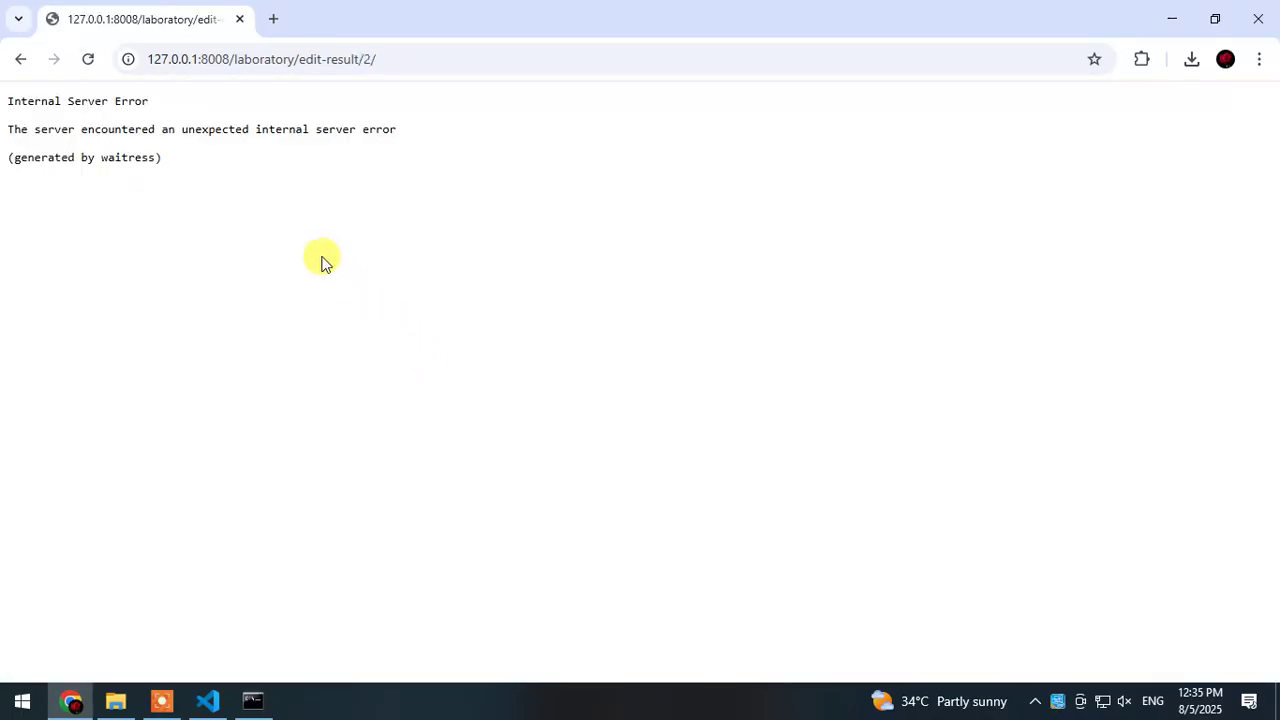
pyautogui.click(21, 60)
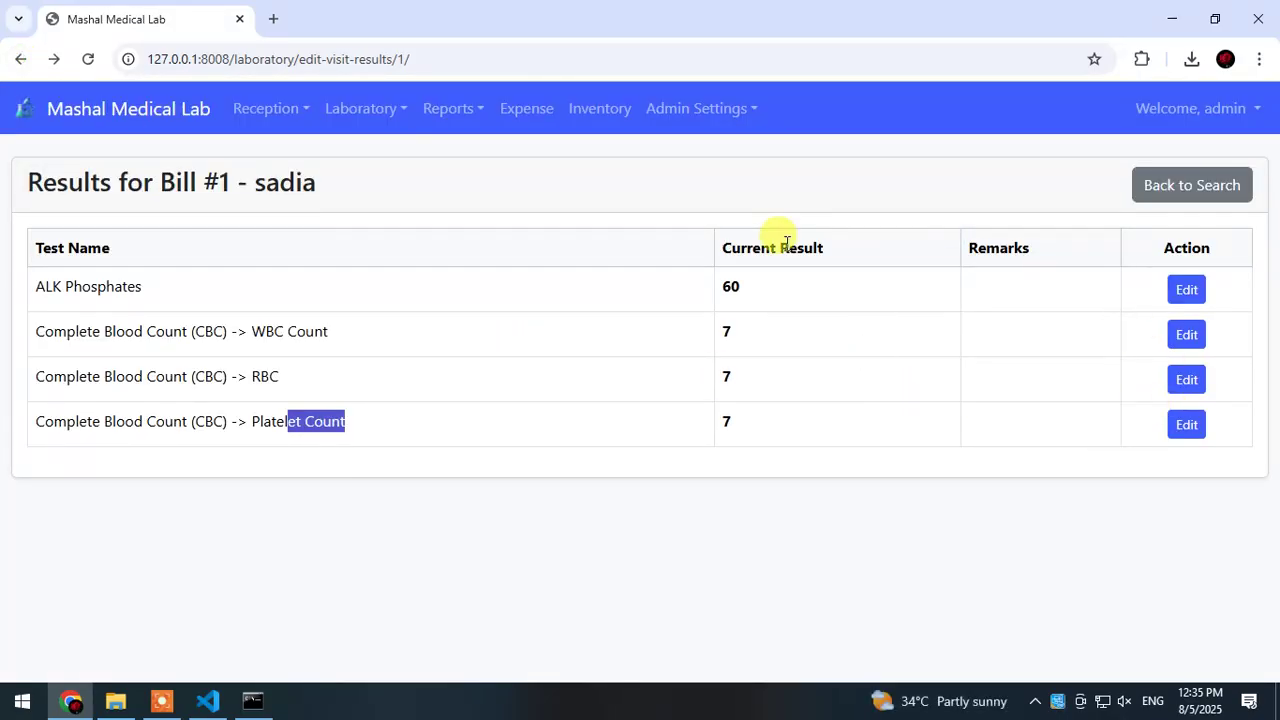
# Step: Open the daily reports worklist, preview printing all reports in the default design, and close the preview without printing
pyautogui.click(401, 115)
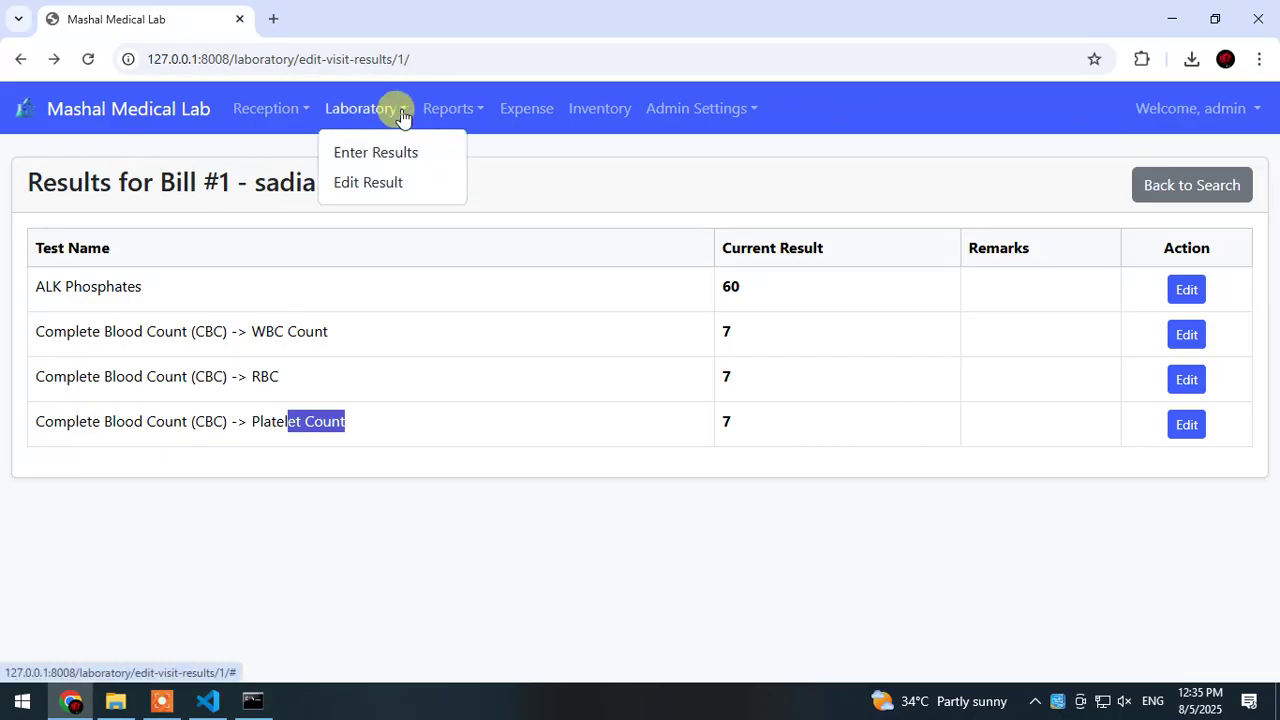
pyautogui.click(443, 109)
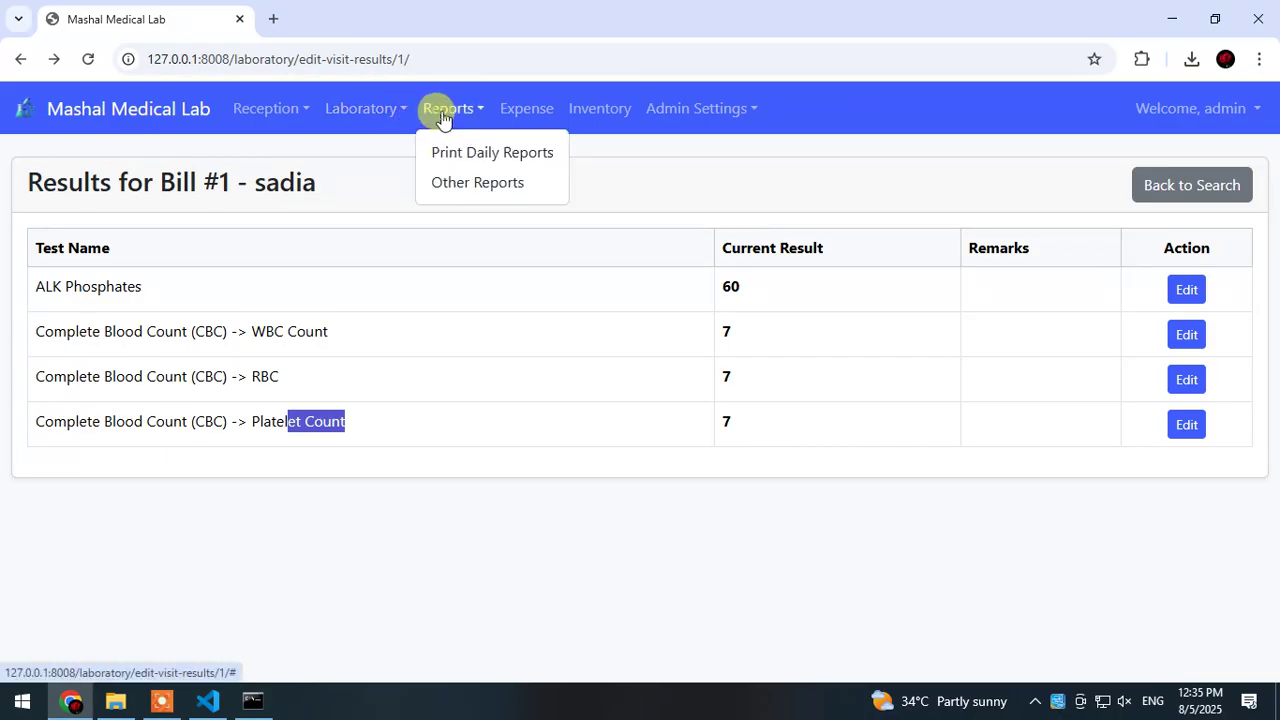
pyautogui.click(490, 160)
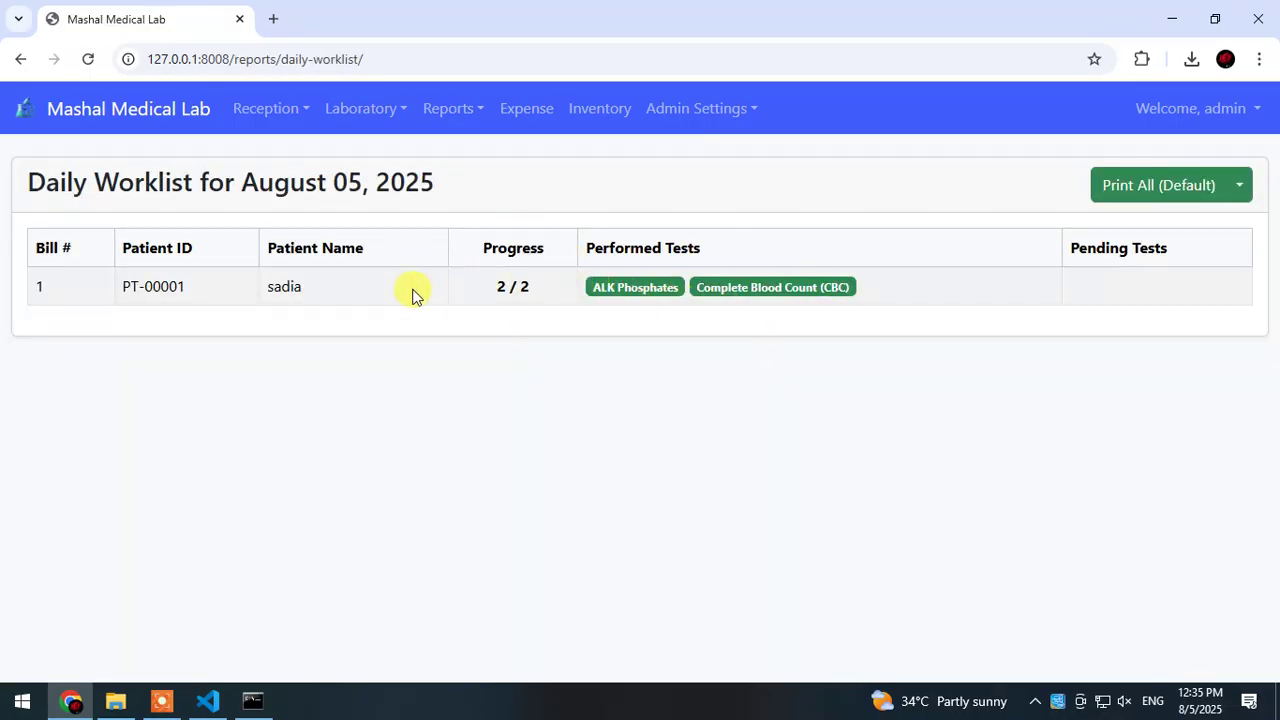
pyautogui.click(1114, 183)
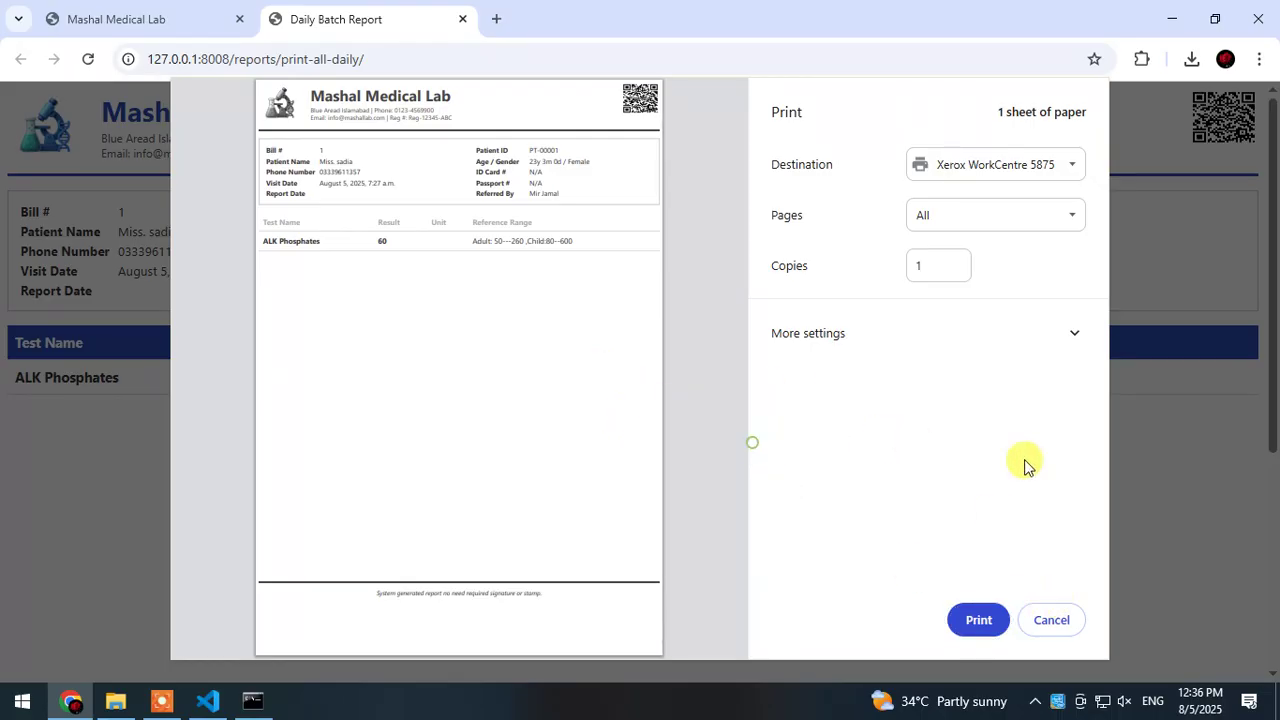
pyautogui.click(1072, 617)
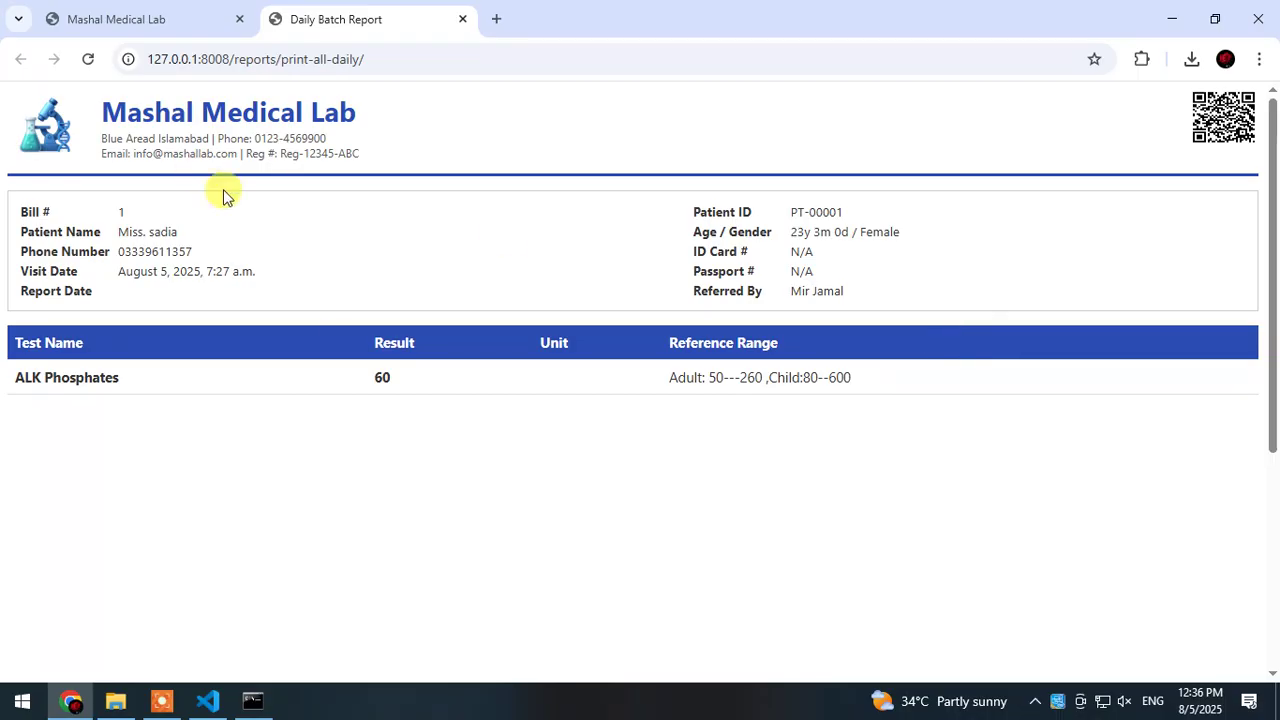
pyautogui.click(461, 19)
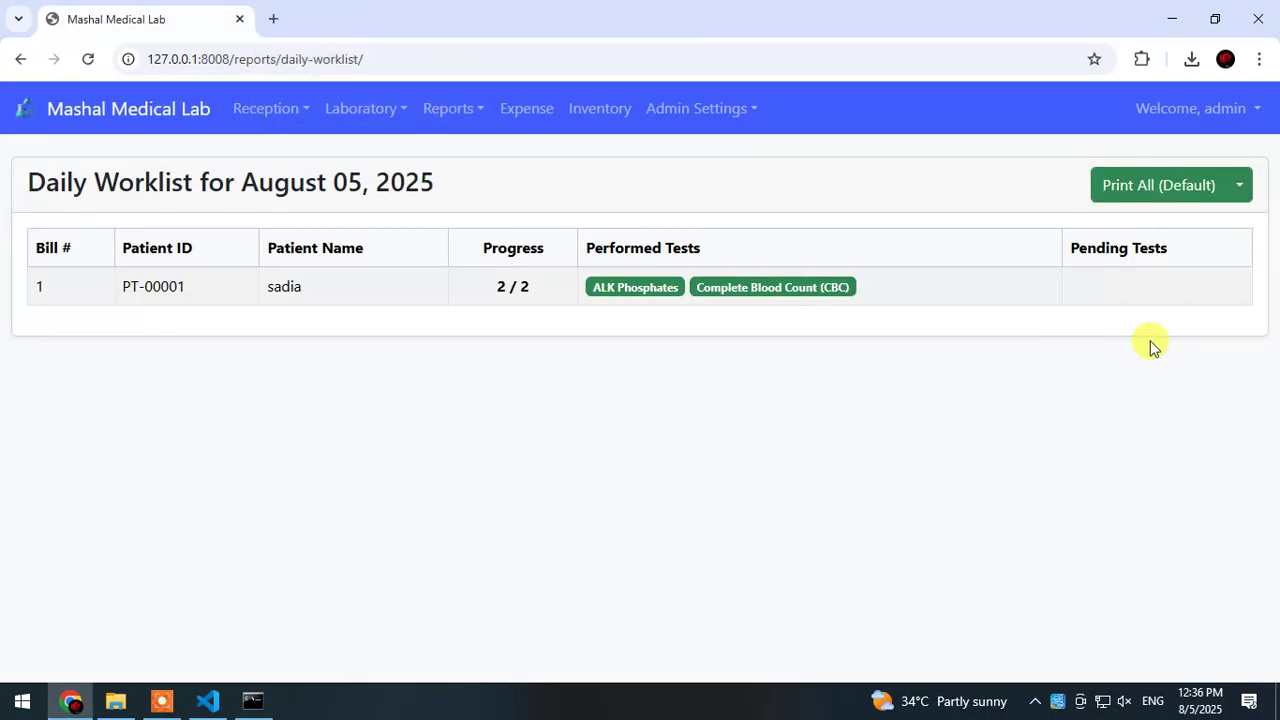
# Step: Preview the daily batch report in the Classic Design and return to the worklist
pyautogui.click(1241, 189)
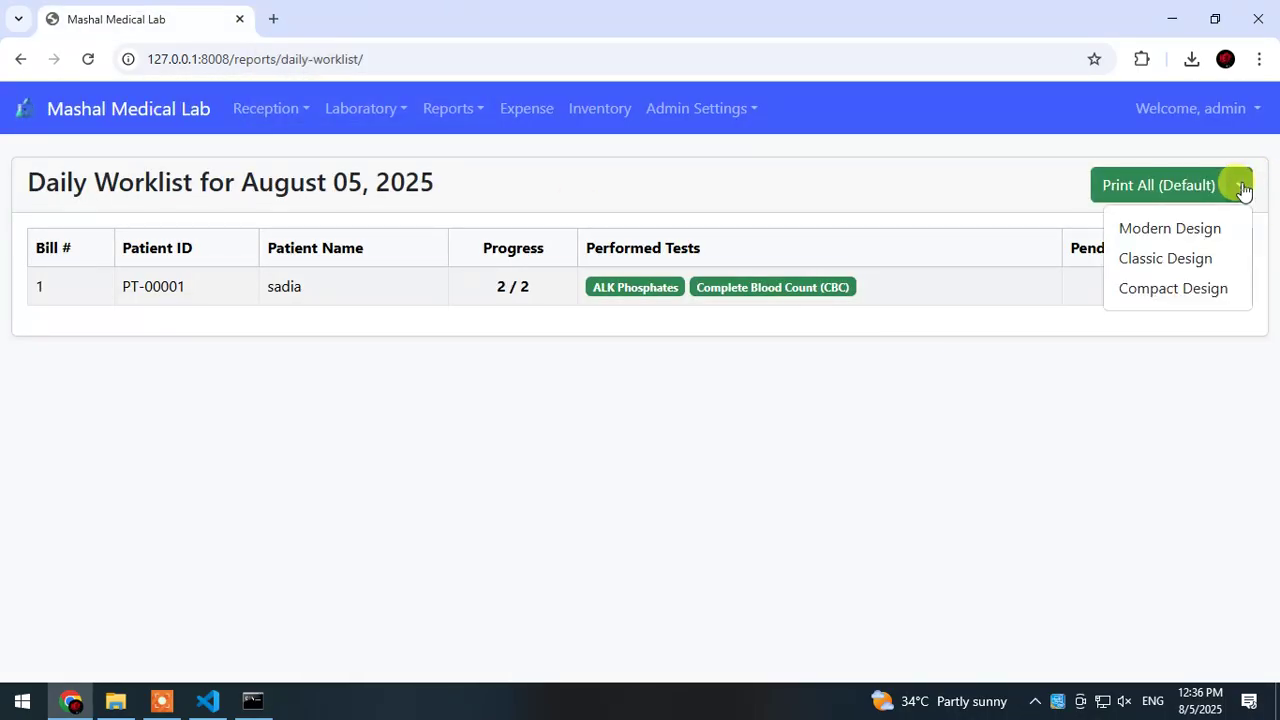
pyautogui.click(1147, 262)
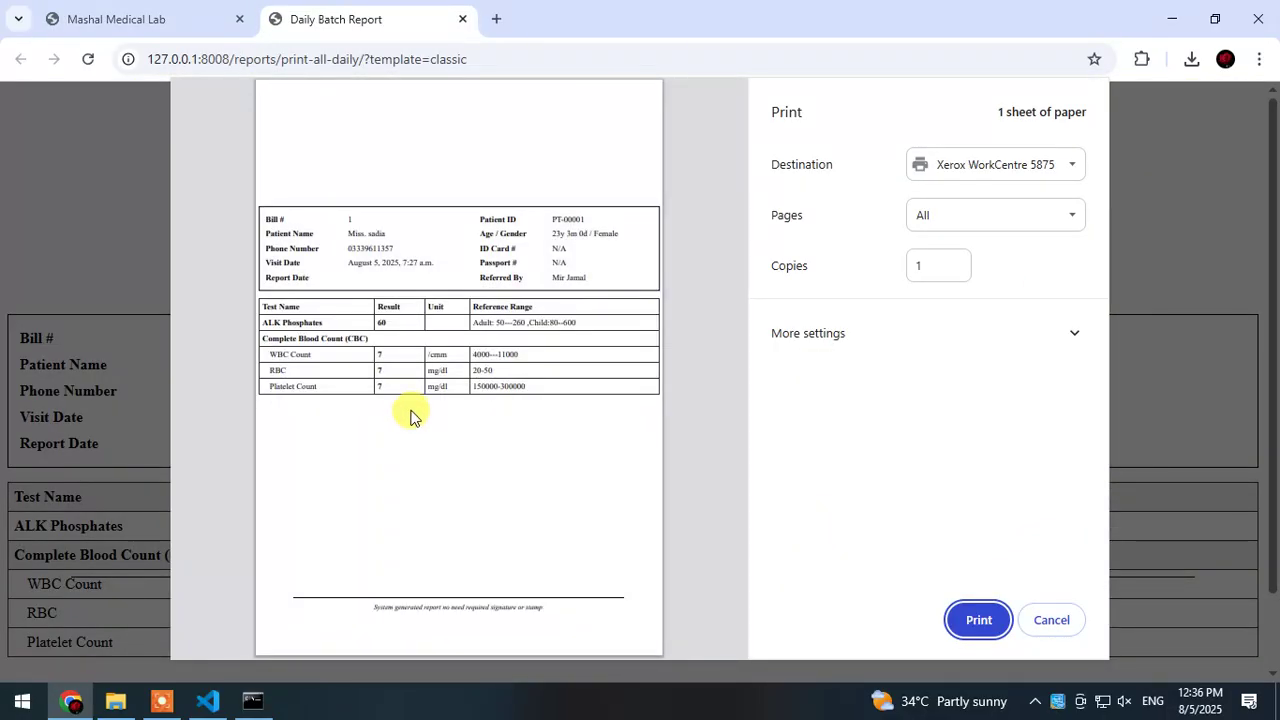
pyautogui.click(196, 10)
# Step: Preview the daily batch report in the Compact Design, cancel printing, and close the open report pages
pyautogui.click(1238, 185)
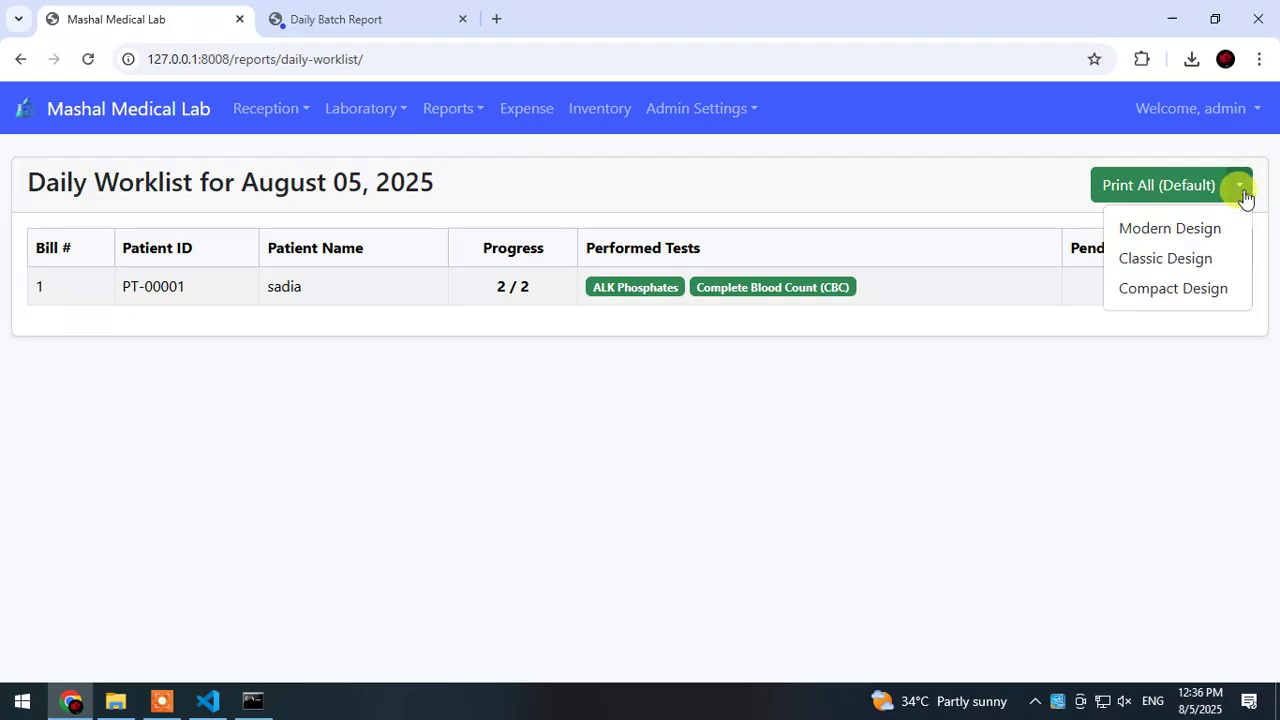
pyautogui.click(1186, 298)
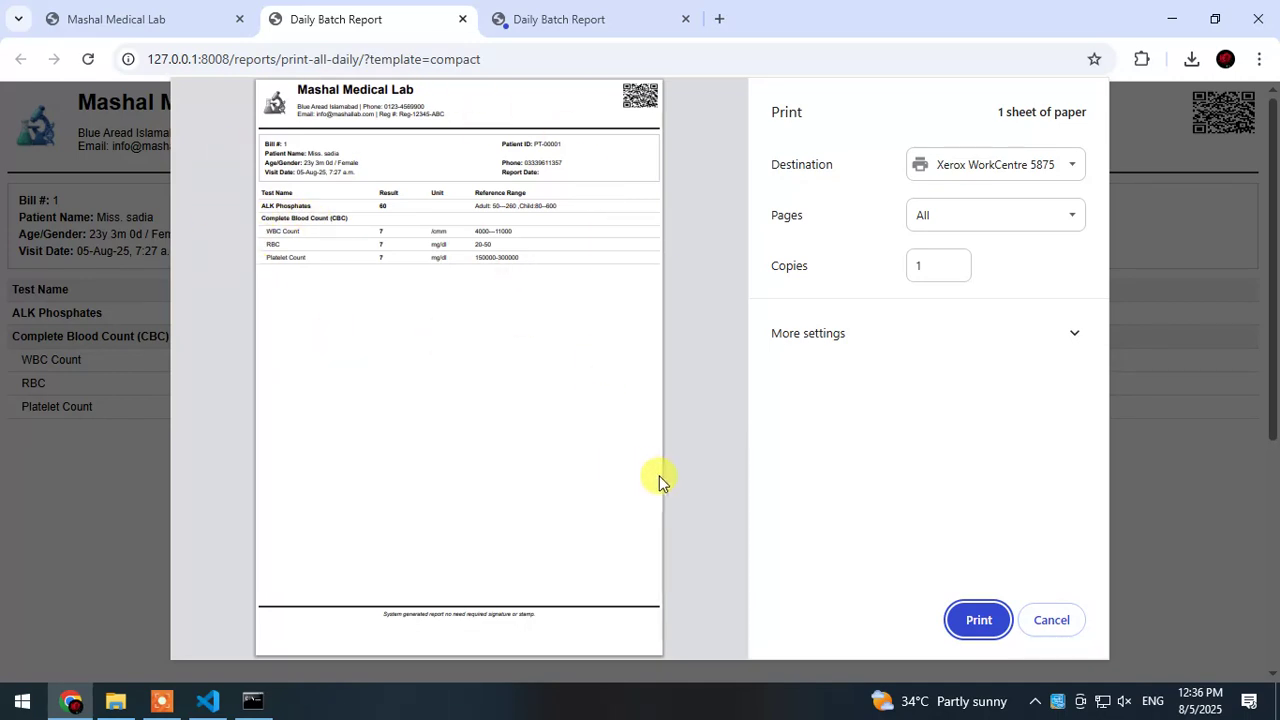
pyautogui.click(1068, 624)
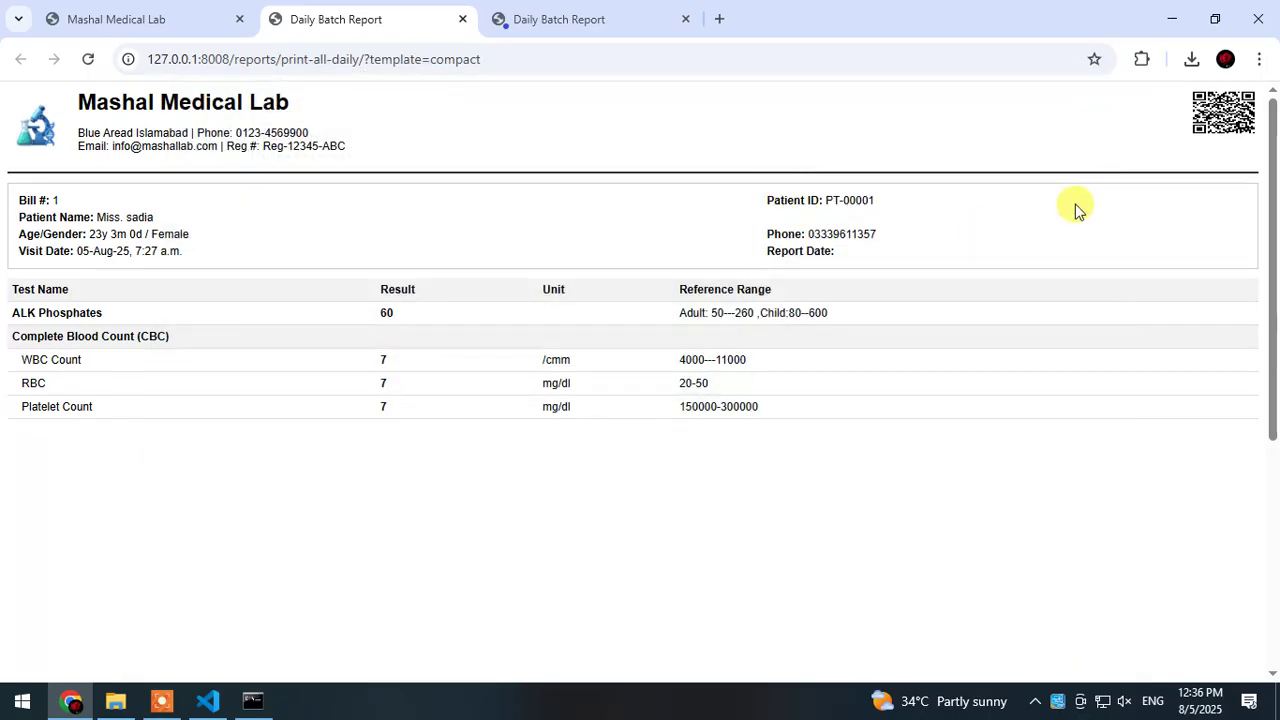
pyautogui.click(462, 19)
pyautogui.click(462, 19)
# Step: Preview the daily batch report in the Modern Design, cancel printing, and close the report page
pyautogui.click(1232, 192)
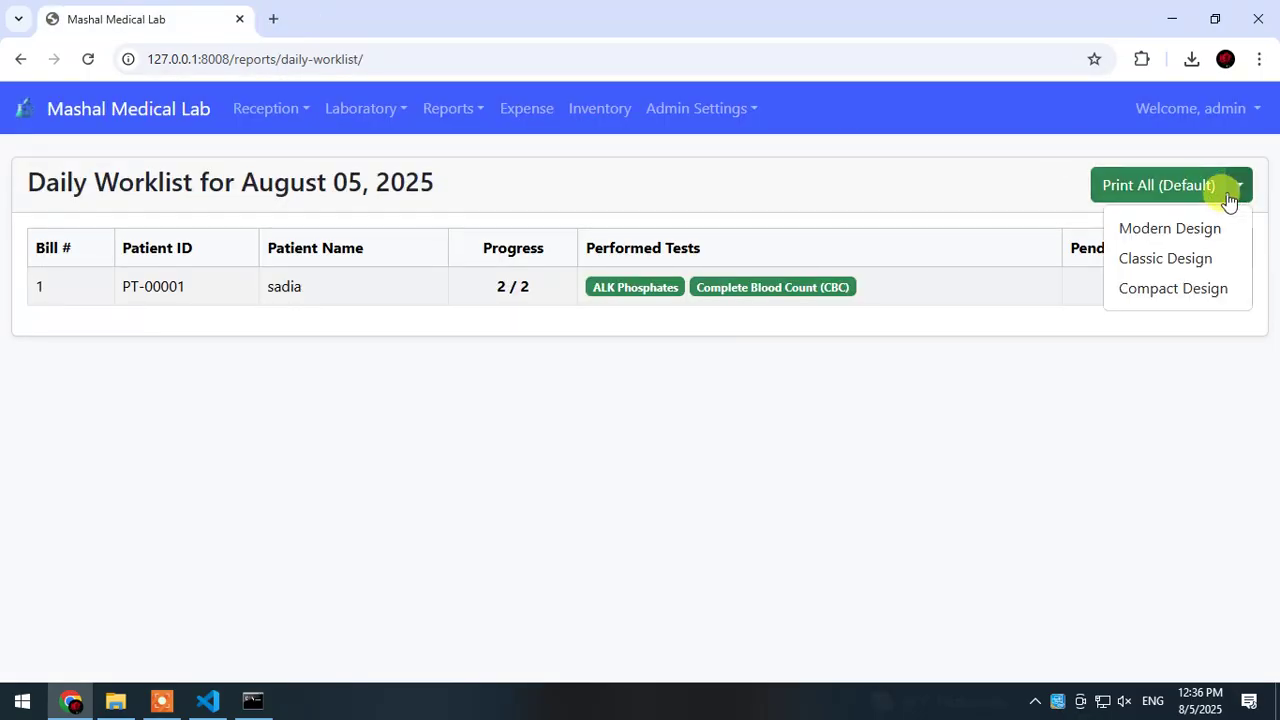
pyautogui.click(1171, 229)
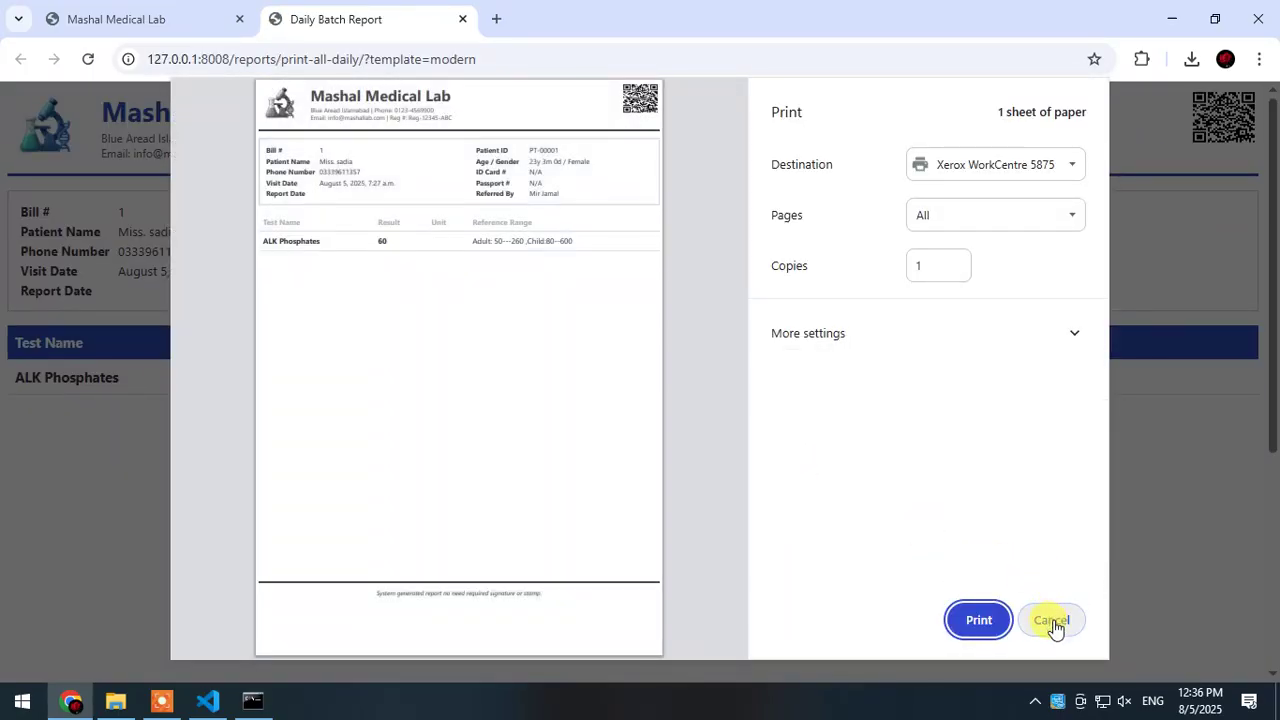
pyautogui.click(1052, 621)
pyautogui.click(128, 20)
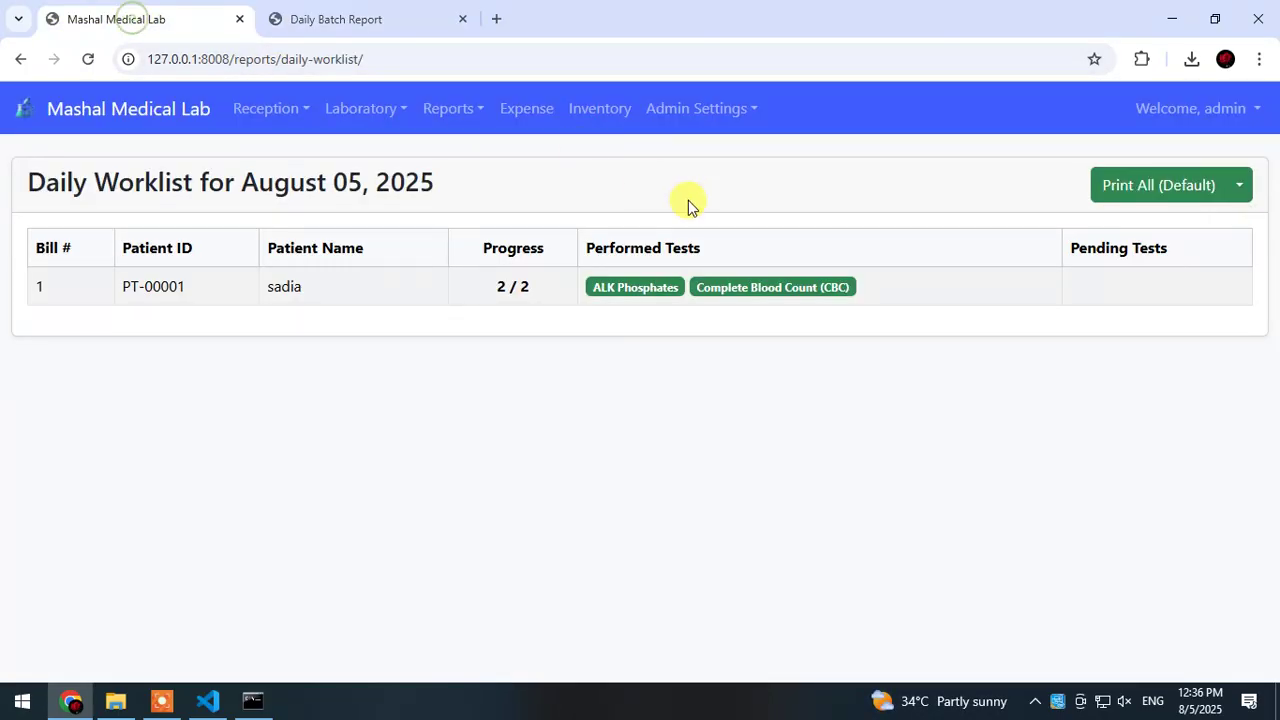
pyautogui.click(410, 24)
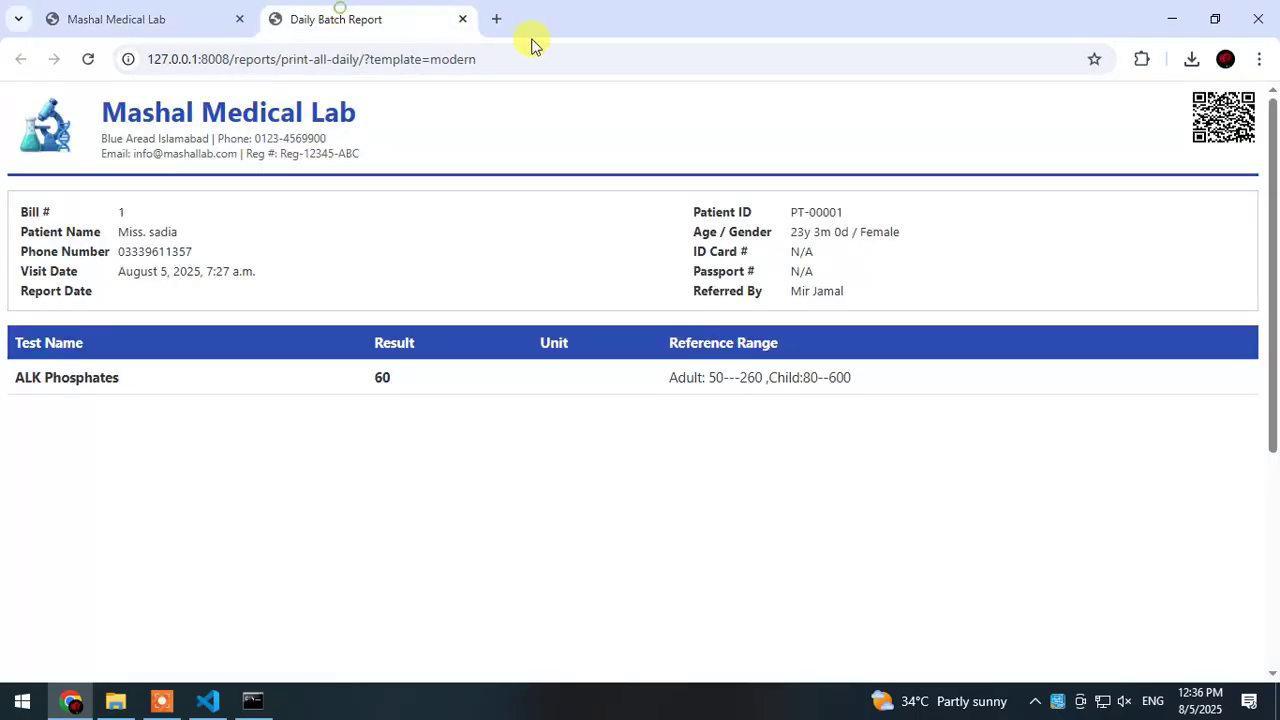
pyautogui.click(463, 19)
# Step: Record and save a new expense dated 08/05/2025 with the description Gas Bill and an amount of 200
pyautogui.click(458, 112)
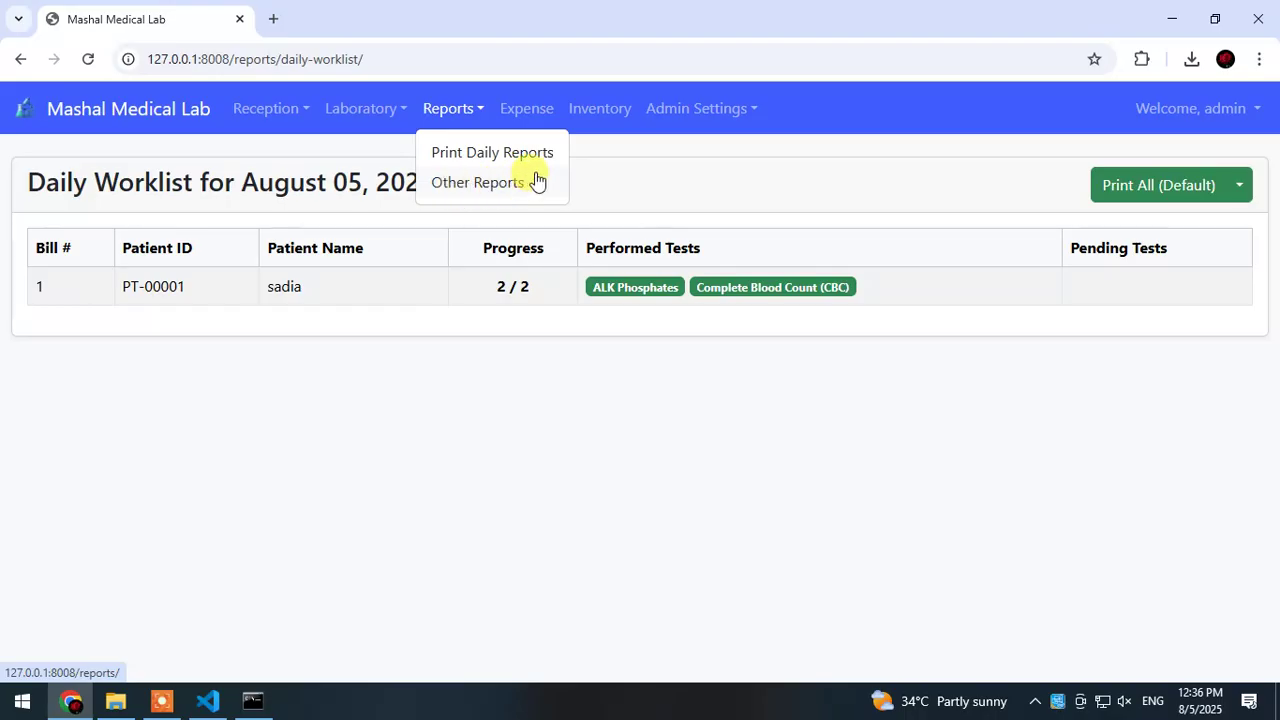
pyautogui.click(537, 113)
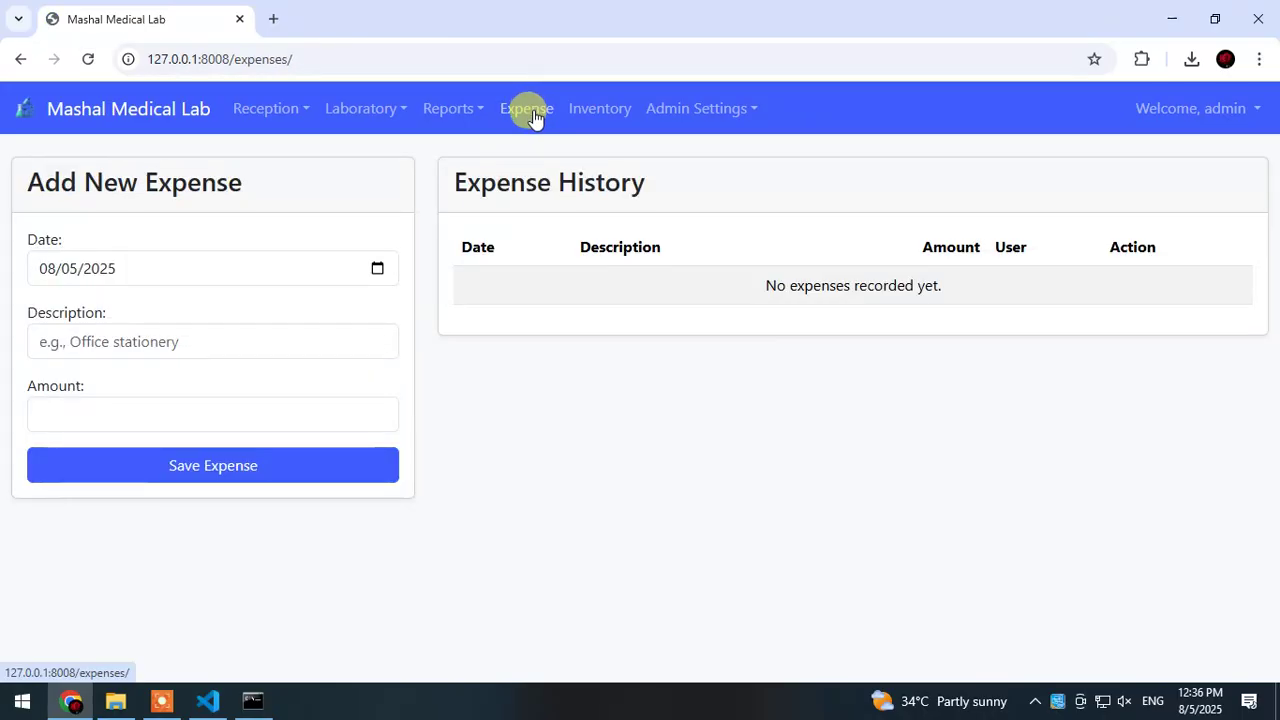
pyautogui.click(163, 342)
pyautogui.click(180, 387)
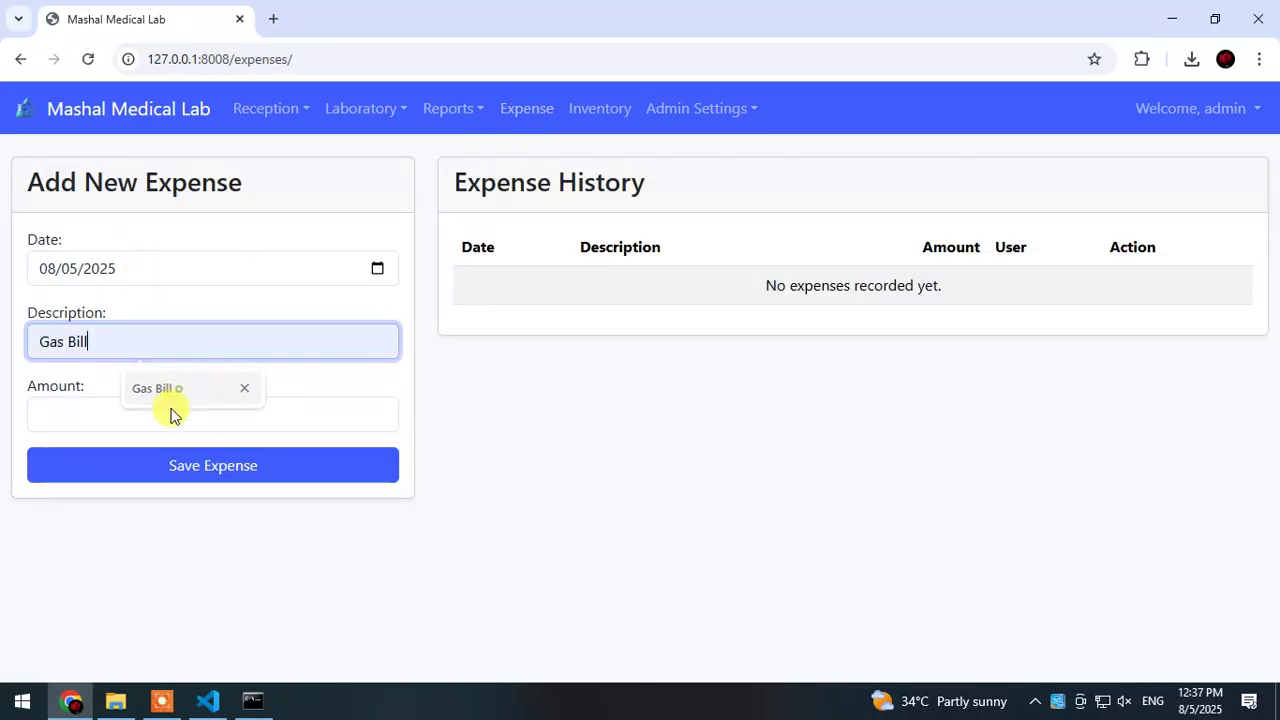
pyautogui.click(161, 412)
pyautogui.write('200')
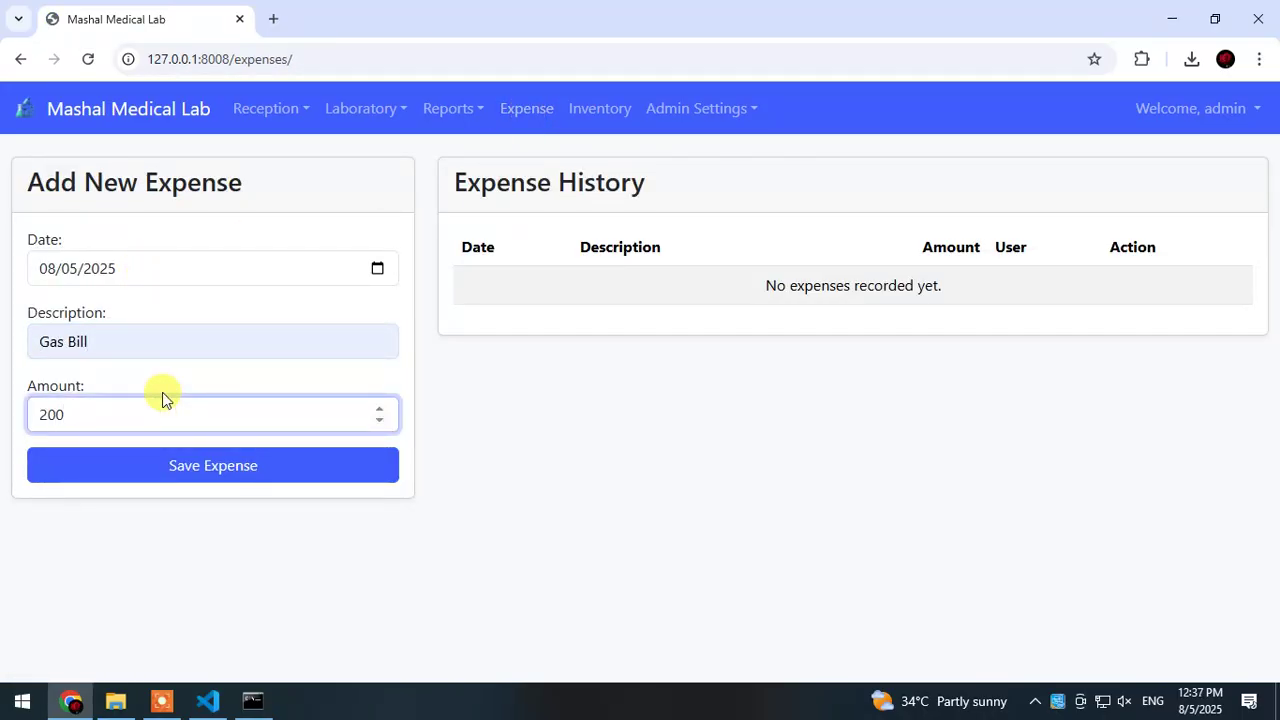
pyautogui.click(280, 470)
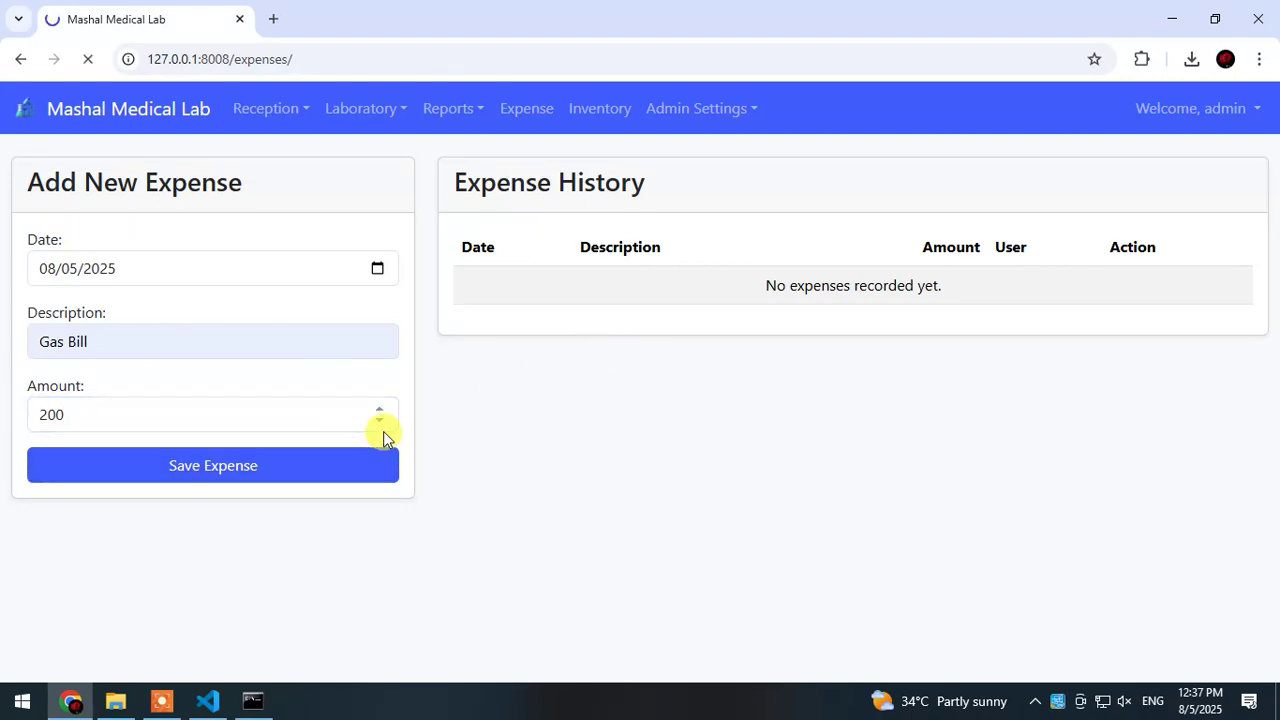
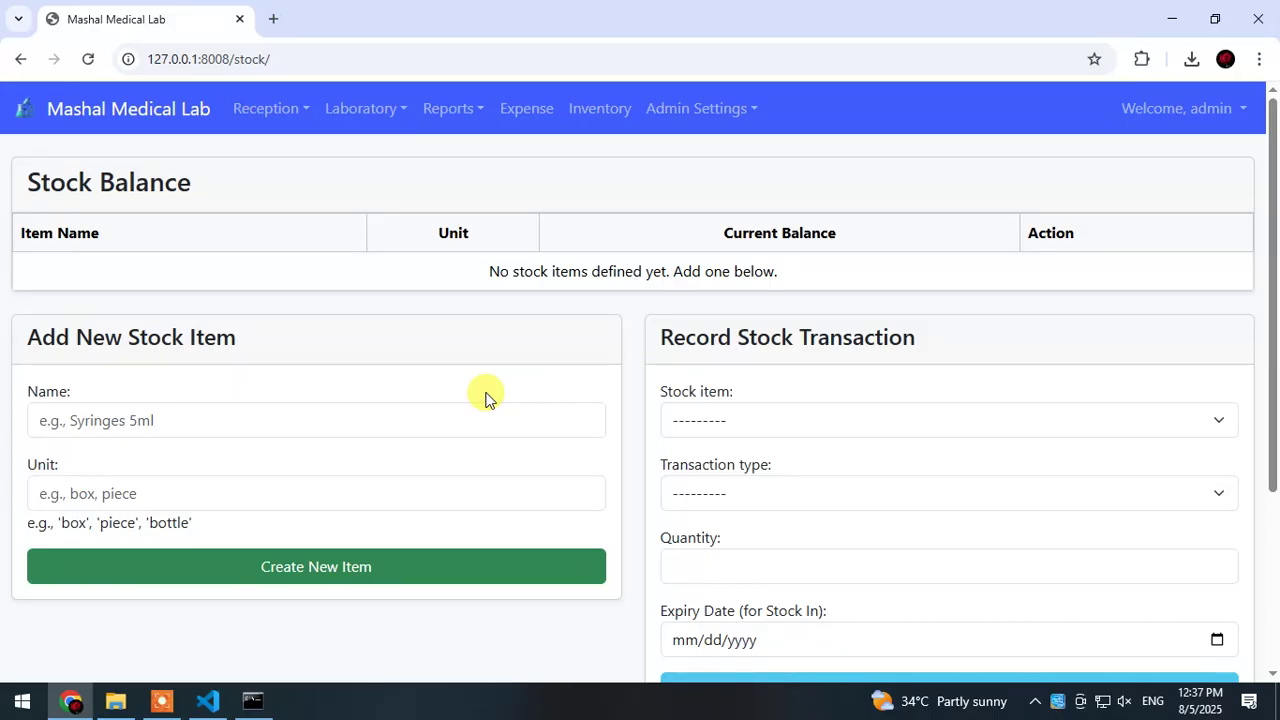
# Step: Create a new stock item named syringe 5 ml with the unit box of 50
pyautogui.scroll(-2, 486, 397)
pyautogui.click(227, 232)
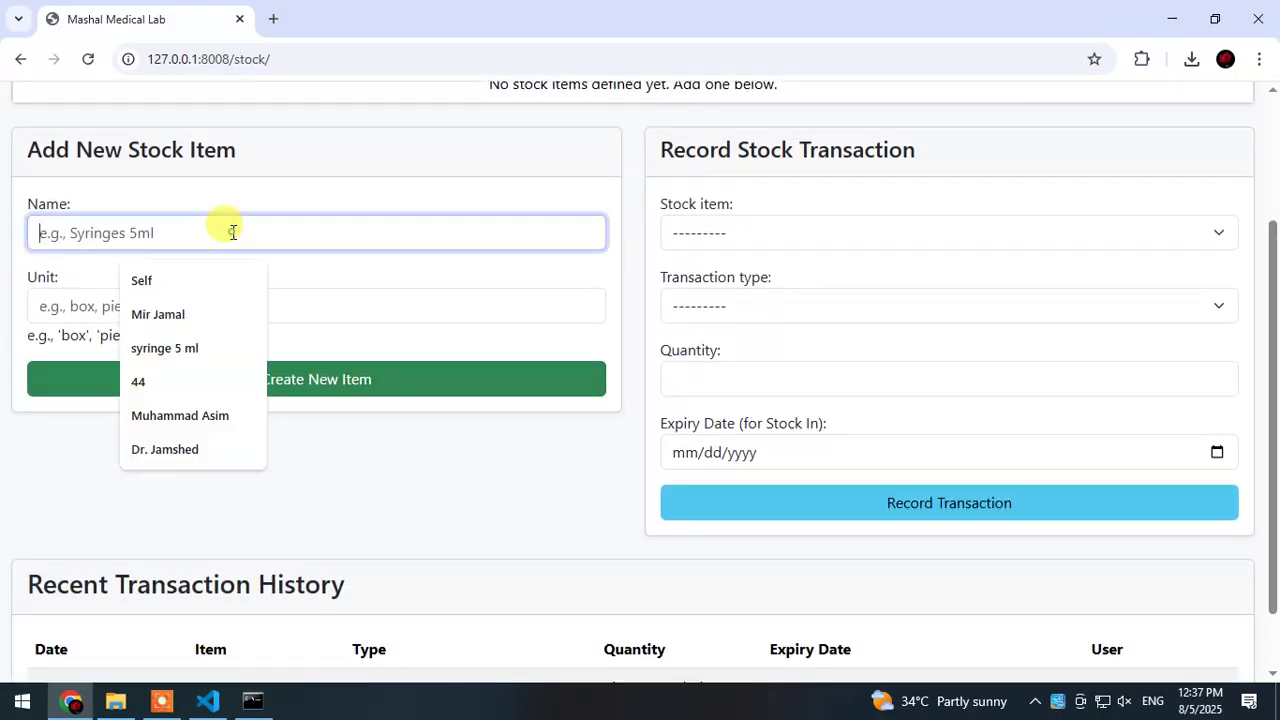
pyautogui.click(180, 352)
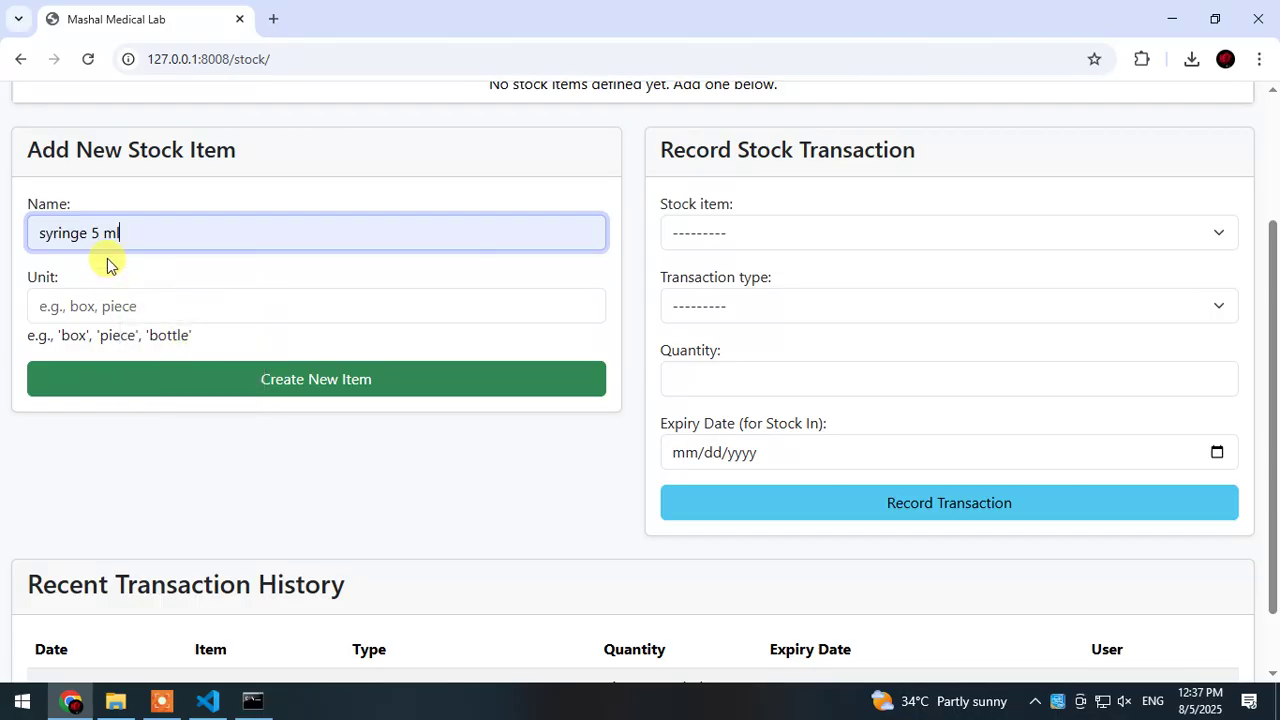
pyautogui.click(105, 303)
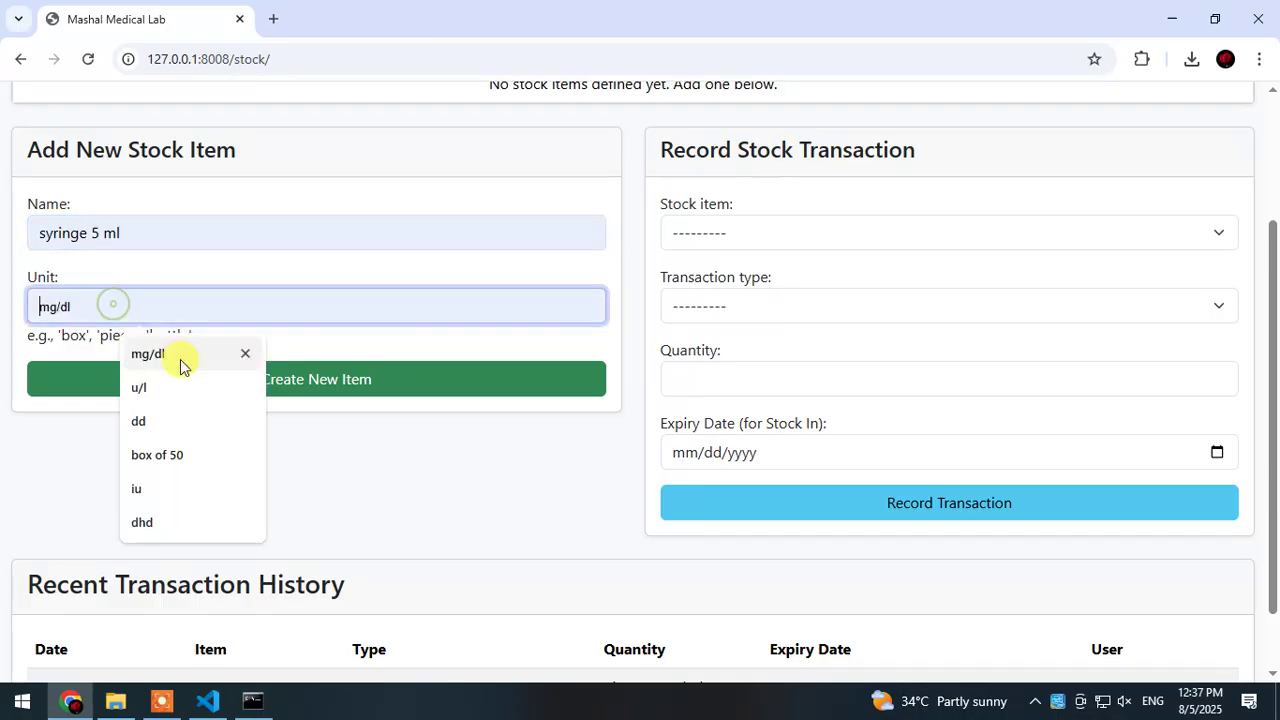
pyautogui.click(178, 456)
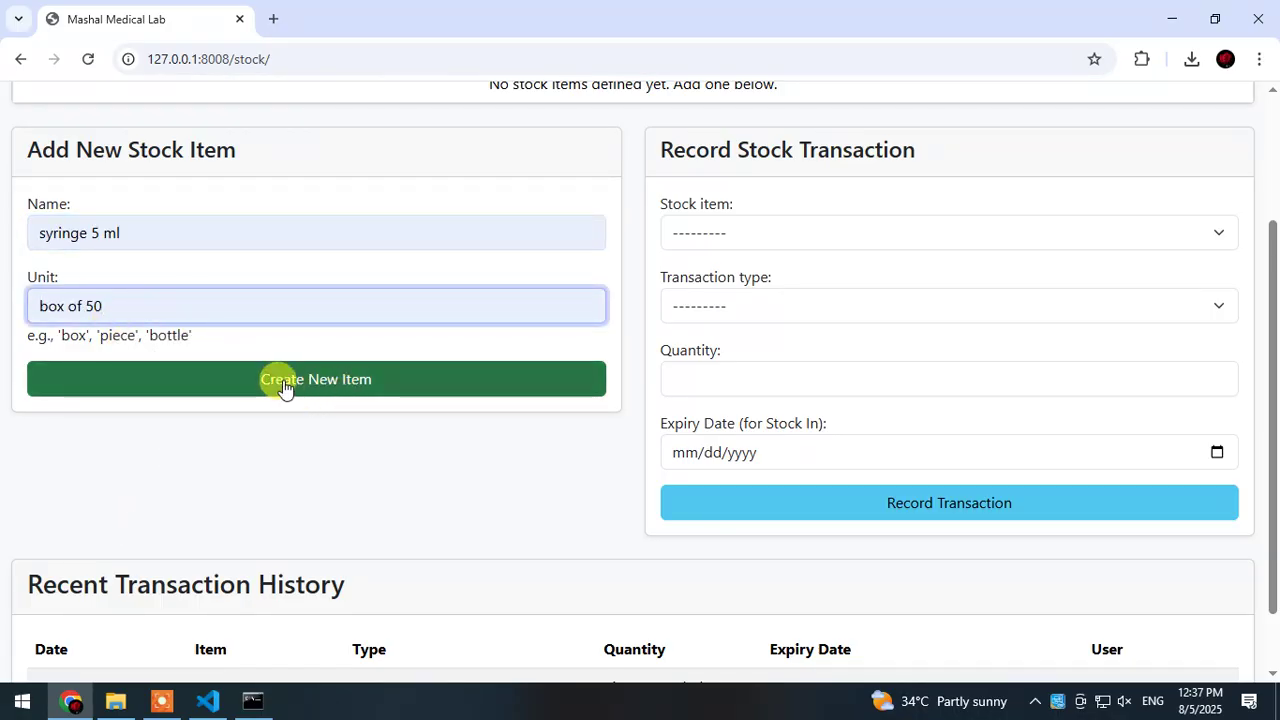
pyautogui.click(325, 386)
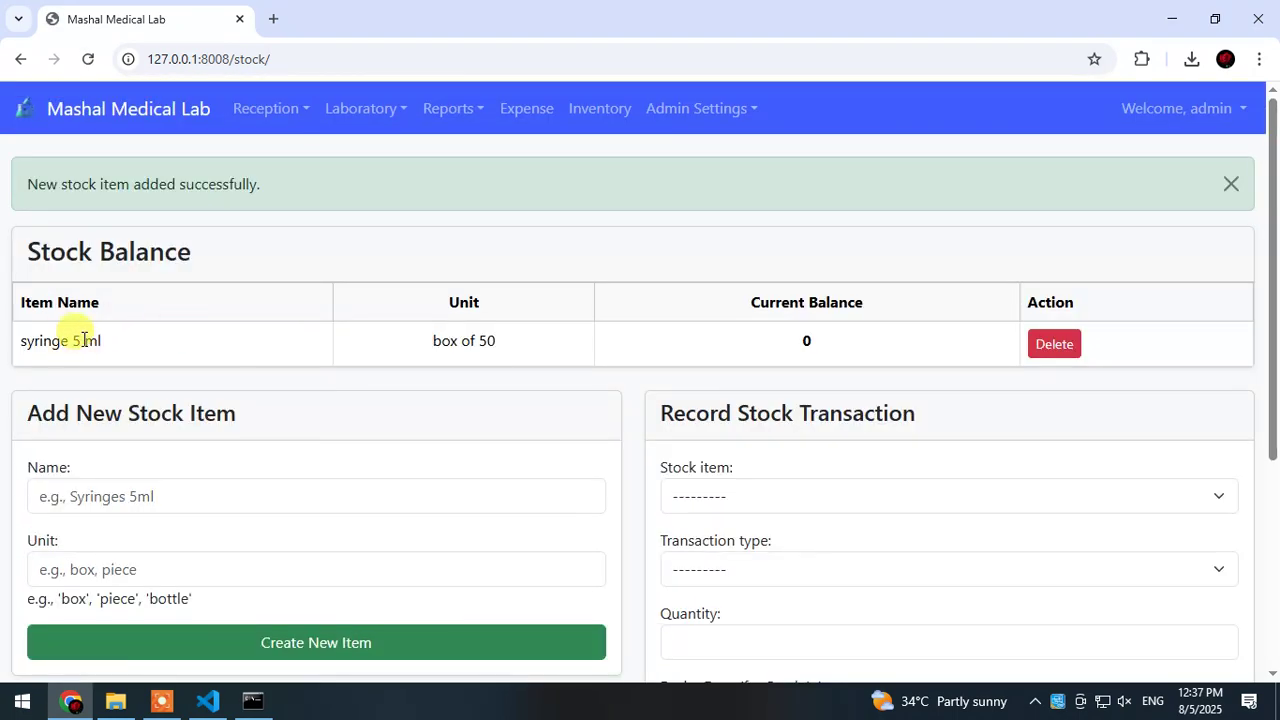
# Step: Examine the new syringe item's name, unit and current balance in the Stock Balance table
pyautogui.moveTo(15, 326); pyautogui.dragTo(372, 333)
pyautogui.click(430, 332)
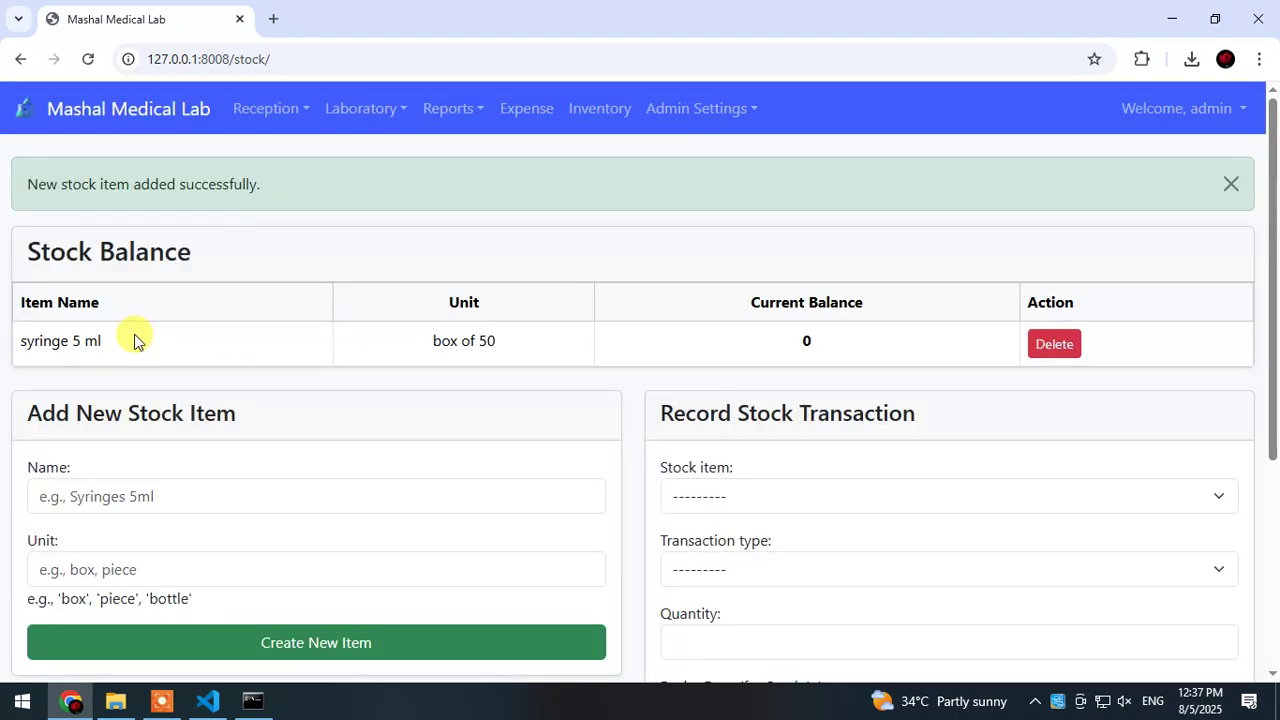
pyautogui.moveTo(443, 352); pyautogui.dragTo(795, 350)
pyautogui.doubleClick(795, 349)
pyautogui.scroll(-1, 906, 354)
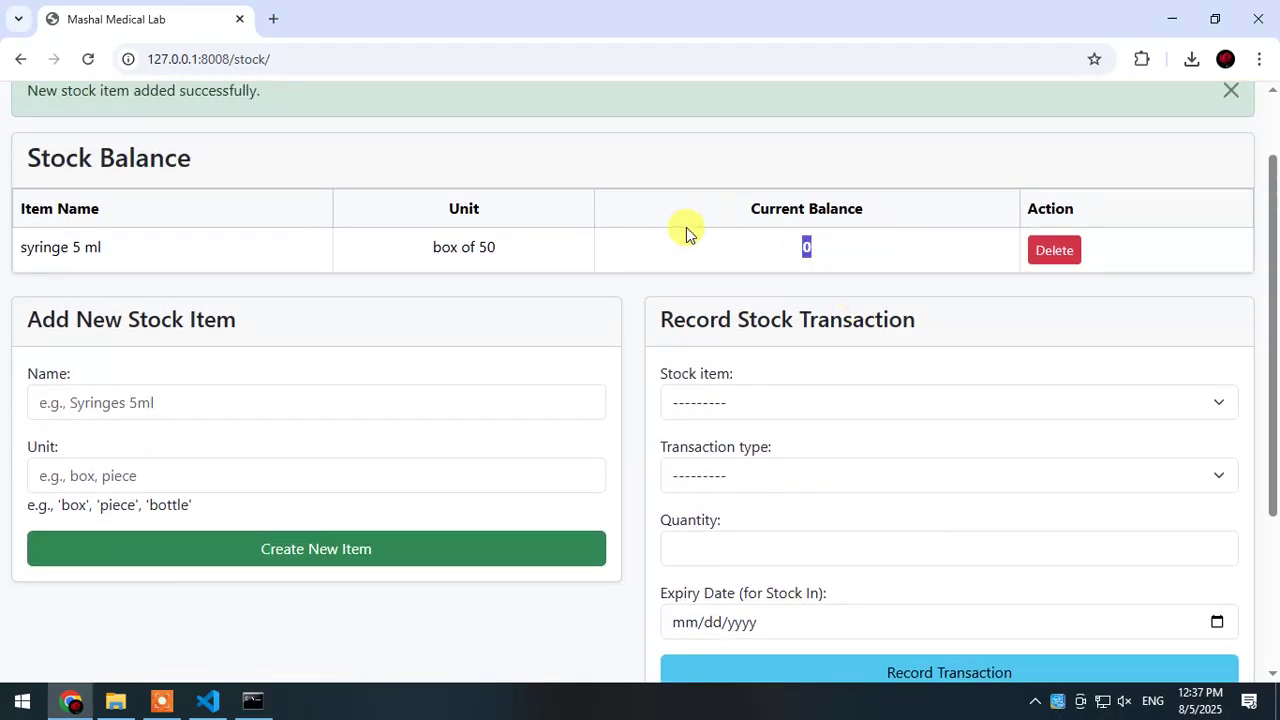
pyautogui.click(750, 260)
# Step: Record a Stock In transaction for syringe 5 ml with quantity 10 and expiry date 07/05/2025
pyautogui.scroll(-2, 765, 300)
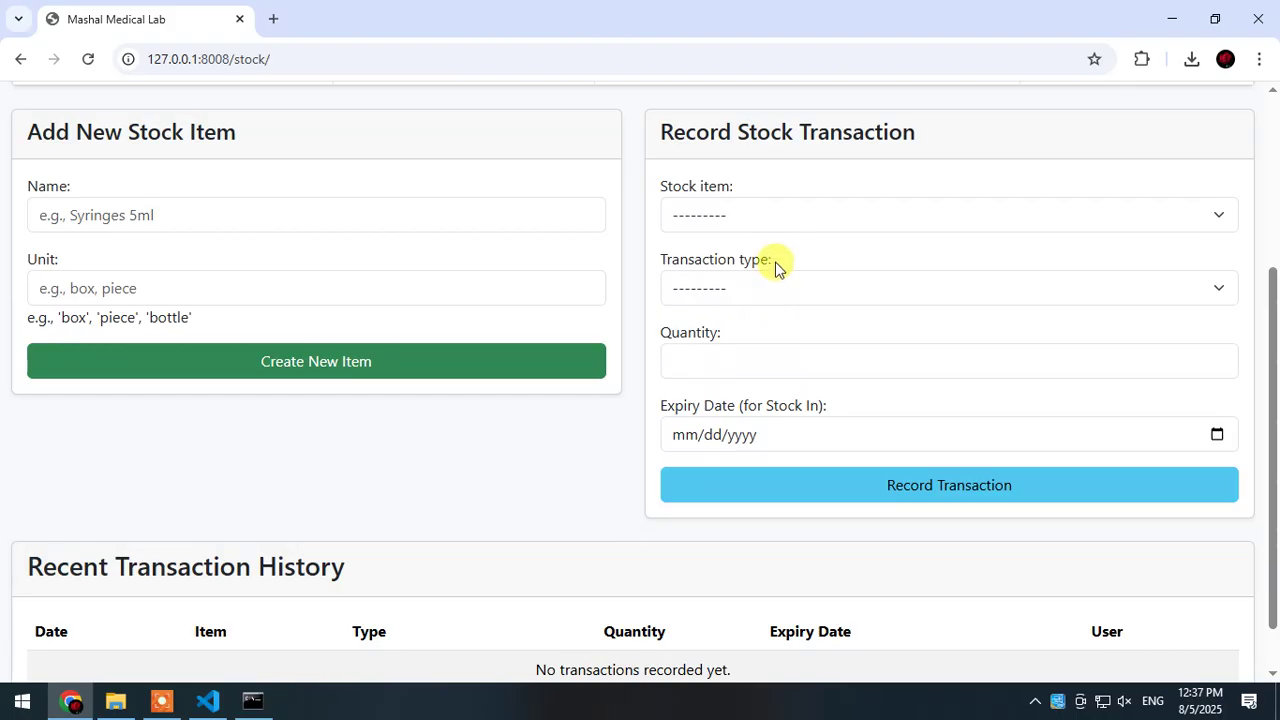
pyautogui.click(751, 214)
pyautogui.click(753, 269)
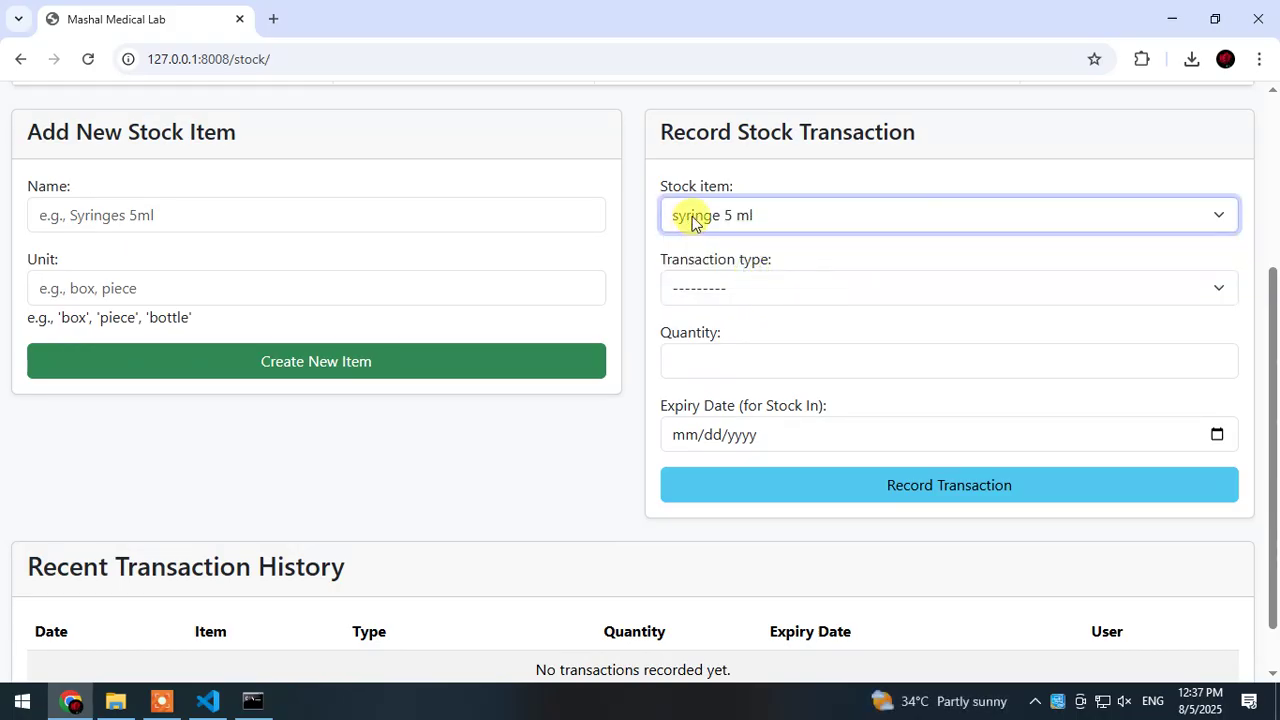
pyautogui.click(766, 285)
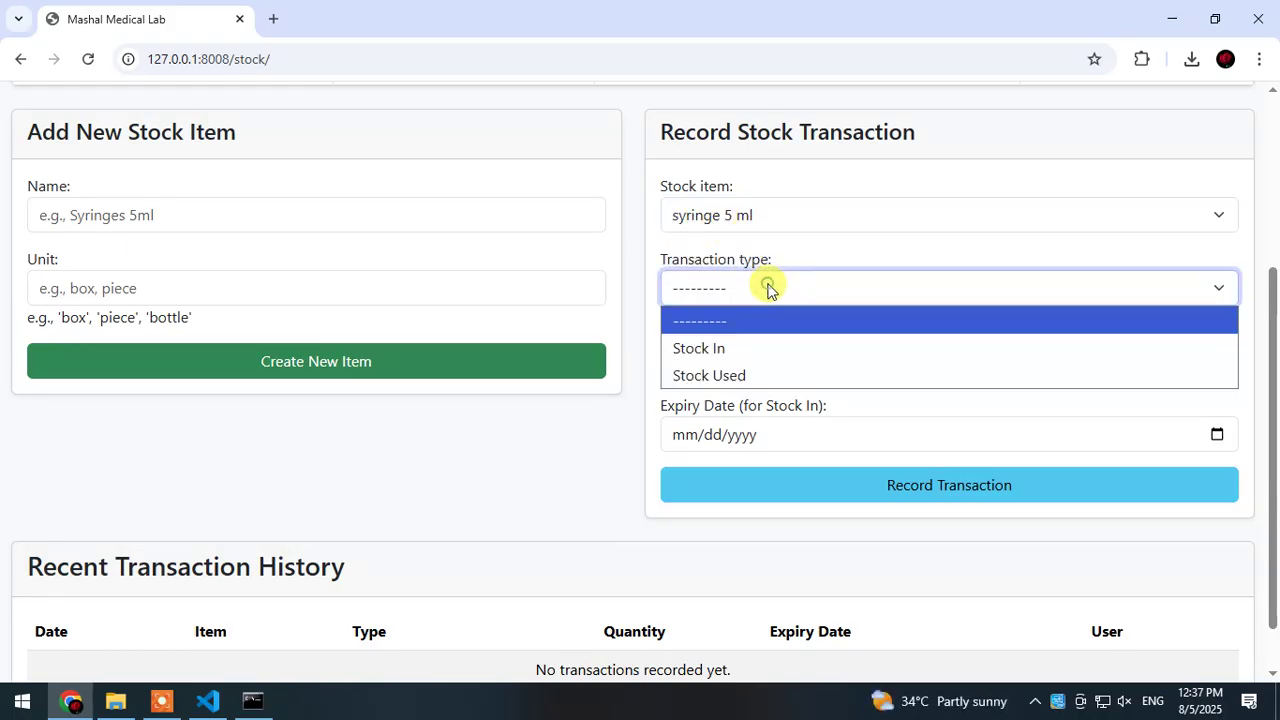
pyautogui.click(724, 350)
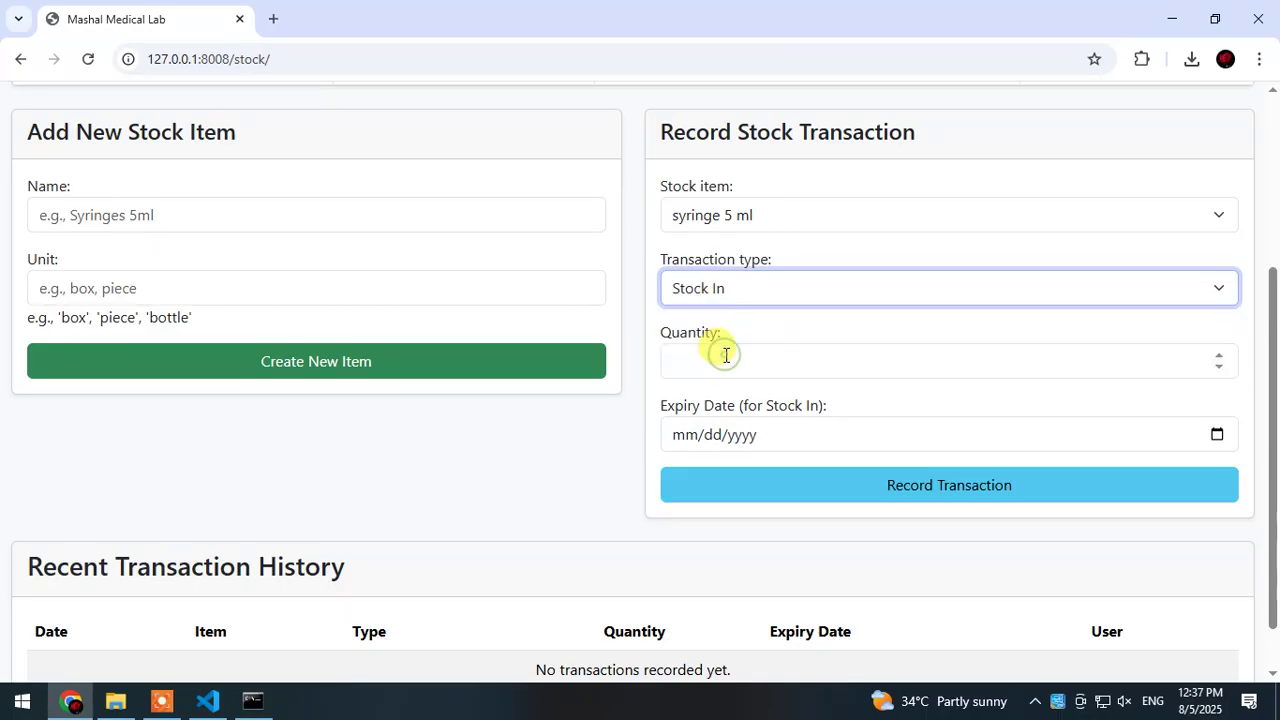
pyautogui.click(771, 362)
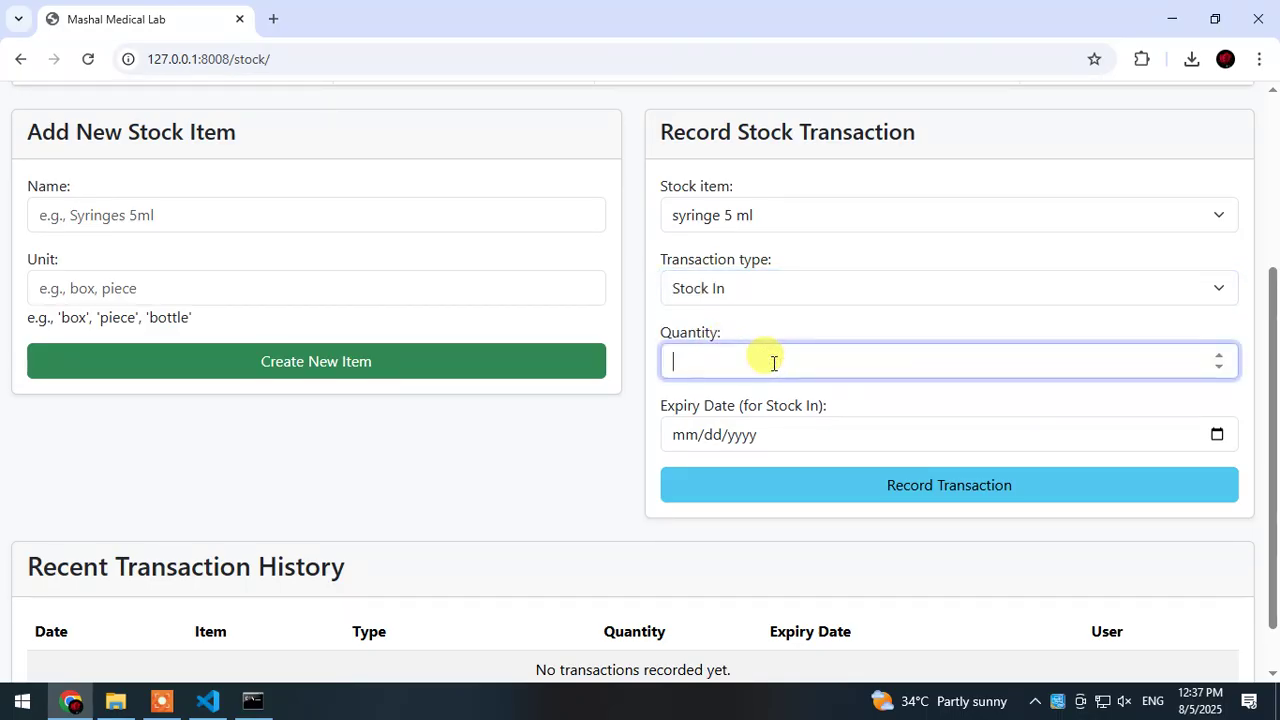
pyautogui.click(792, 434)
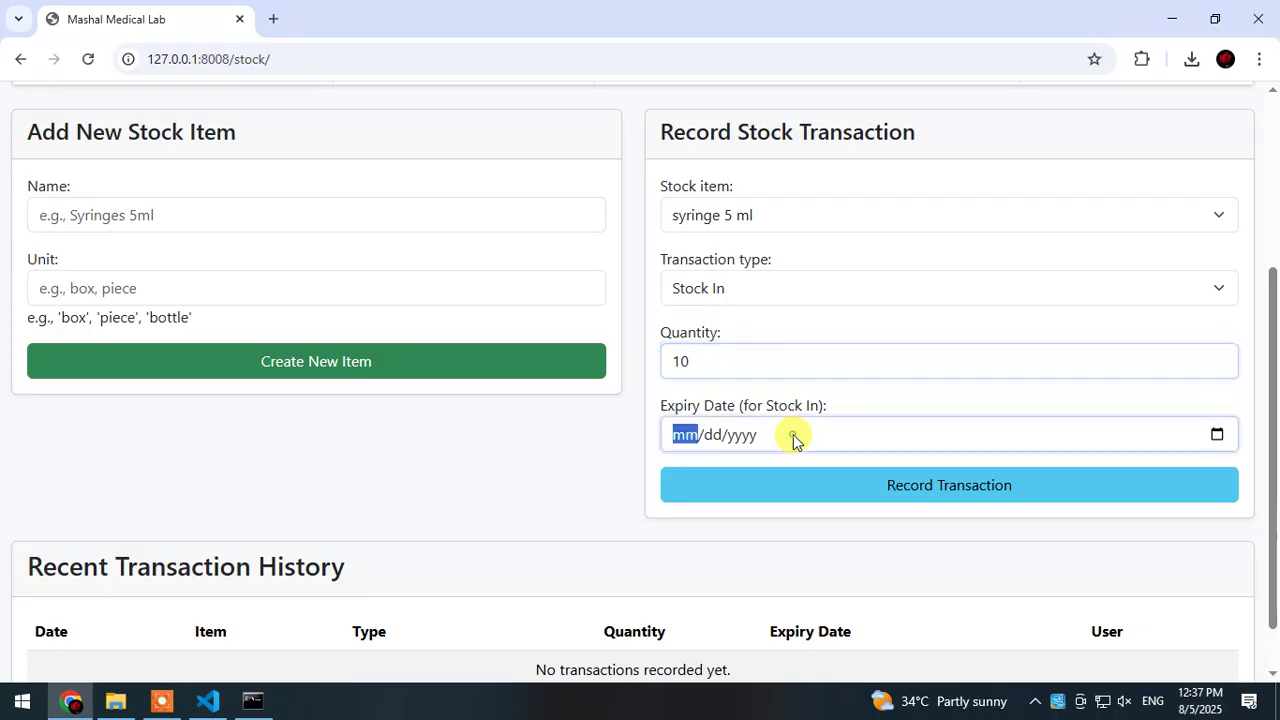
pyautogui.click(1217, 434)
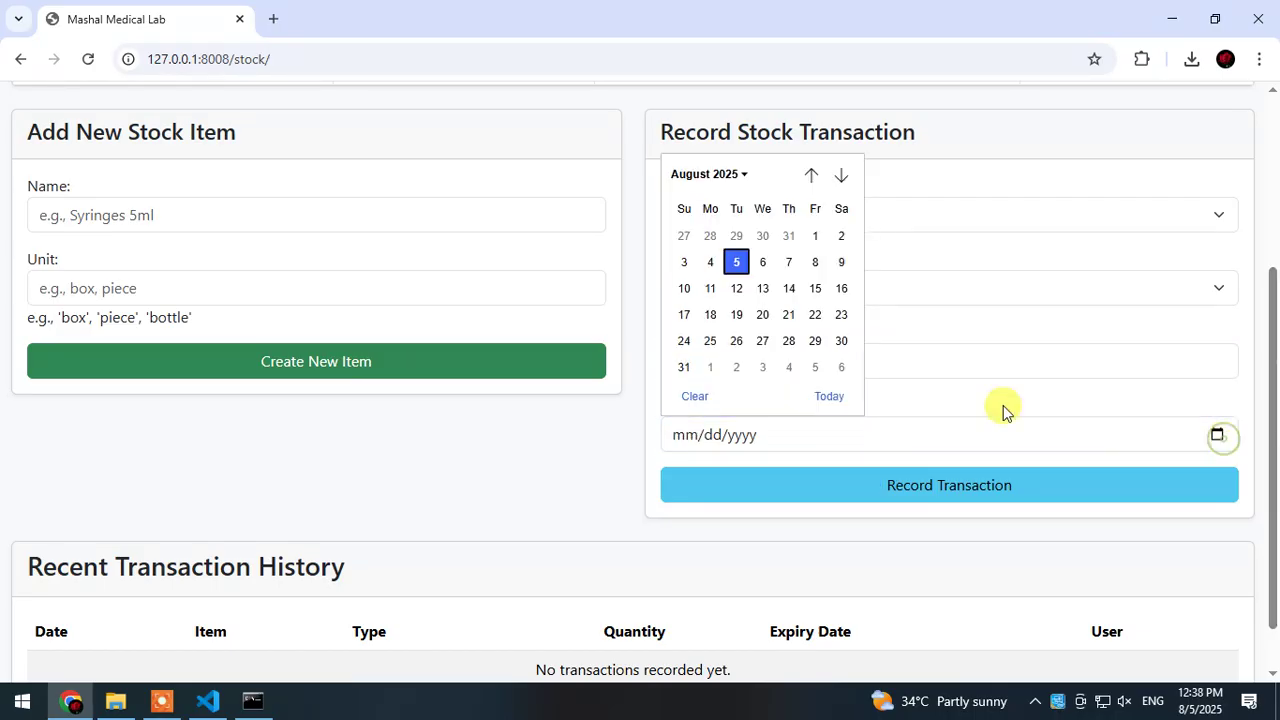
pyautogui.click(811, 175)
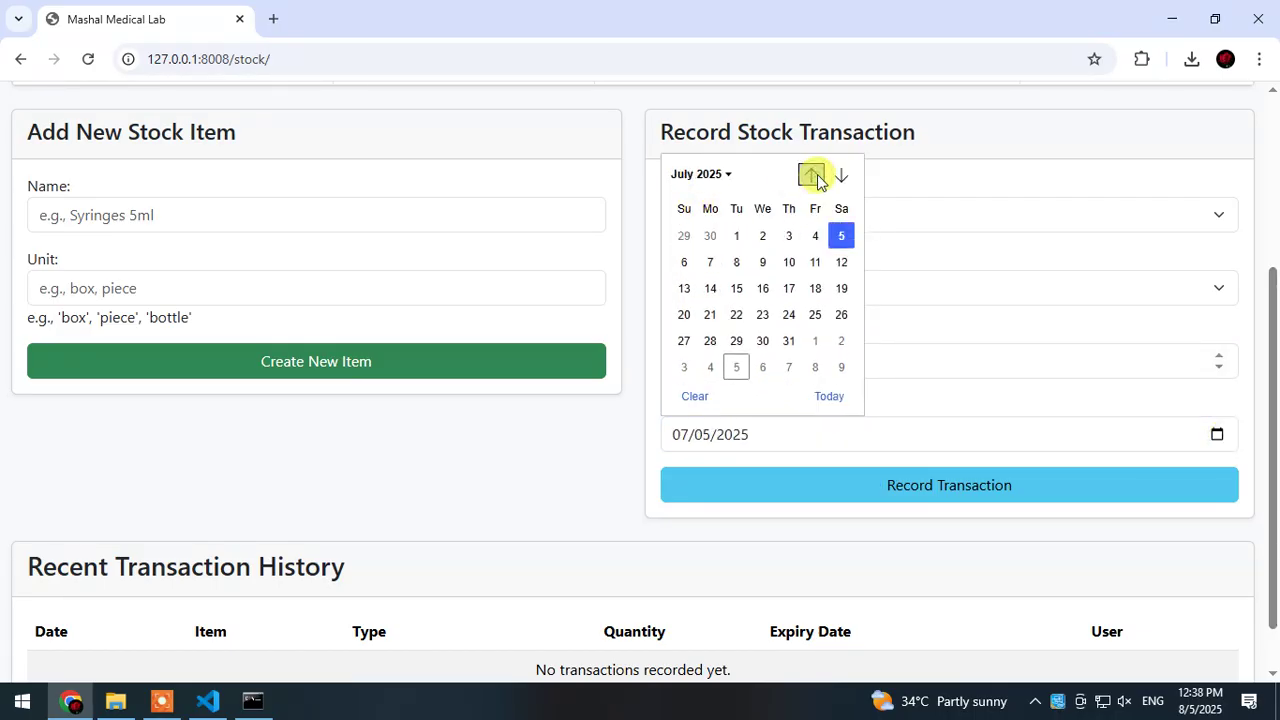
pyautogui.click(842, 238)
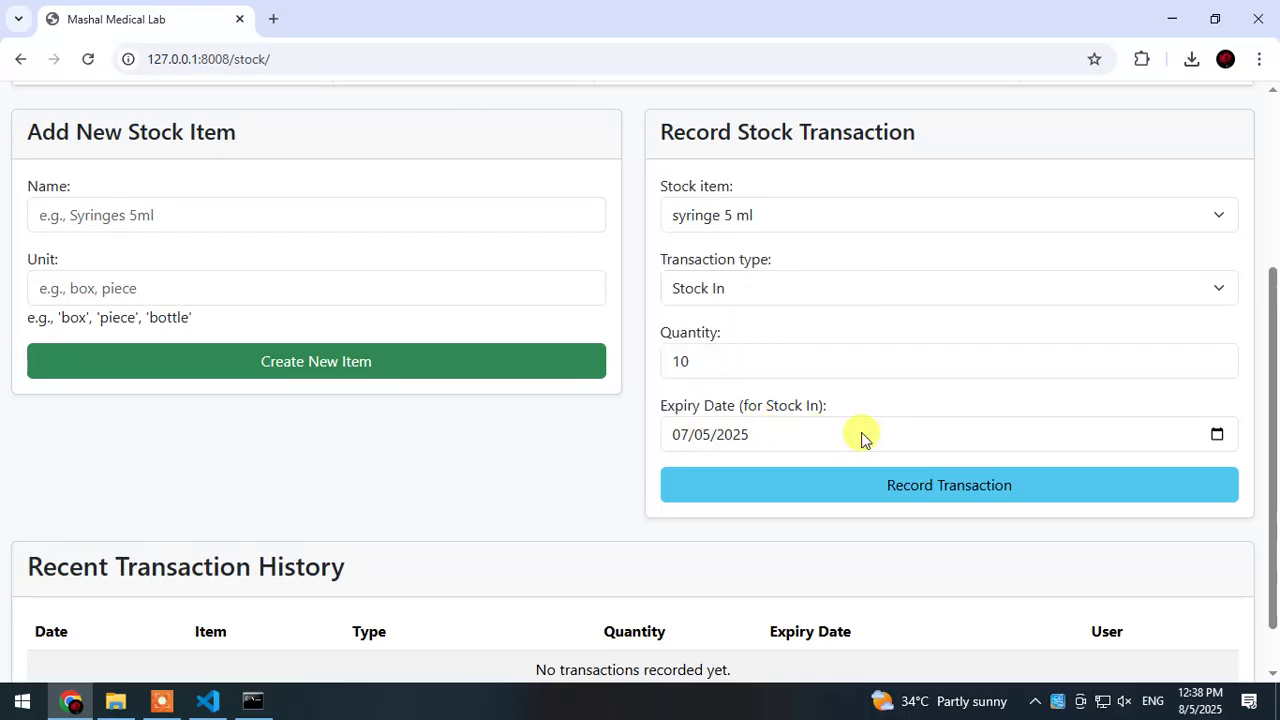
pyautogui.scroll(-1, 865, 431)
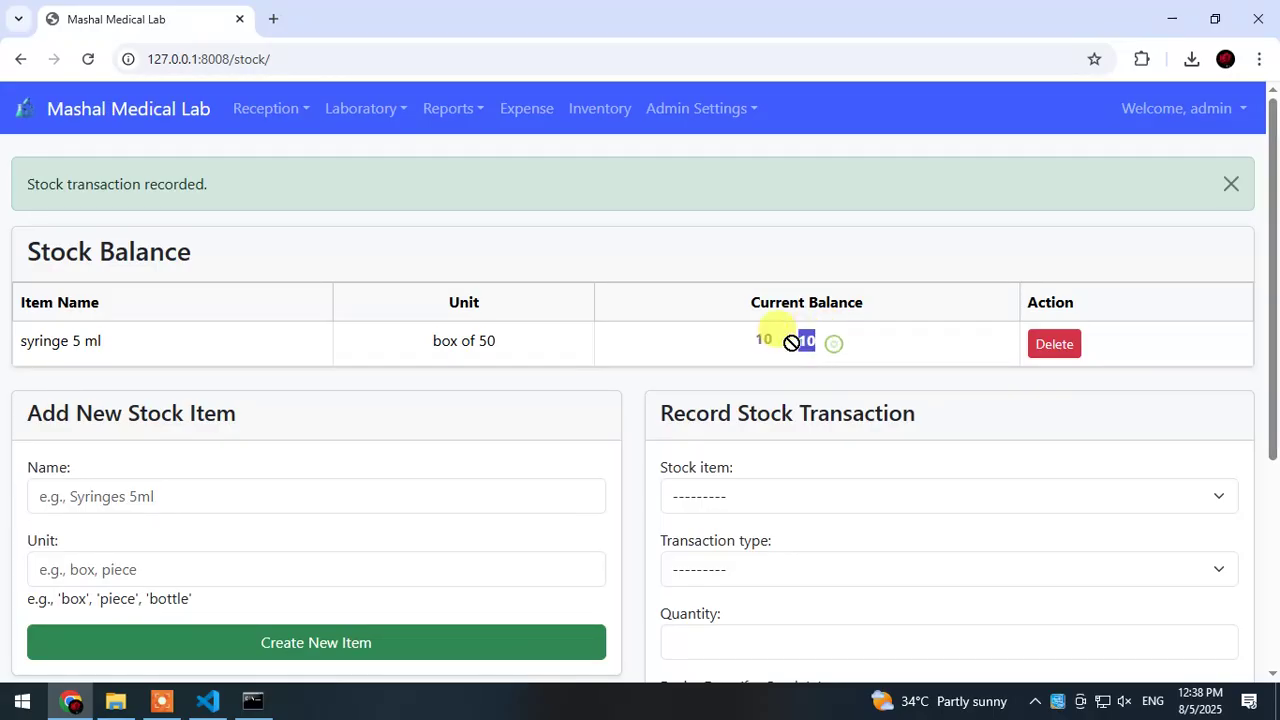
# Step: Examine the syringe balance and the Stock In entry's date, expiry date and user in the Recent Transaction History
pyautogui.click(806, 341)
pyautogui.scroll(-3, 808, 342)
pyautogui.scroll(-1, 808, 342)
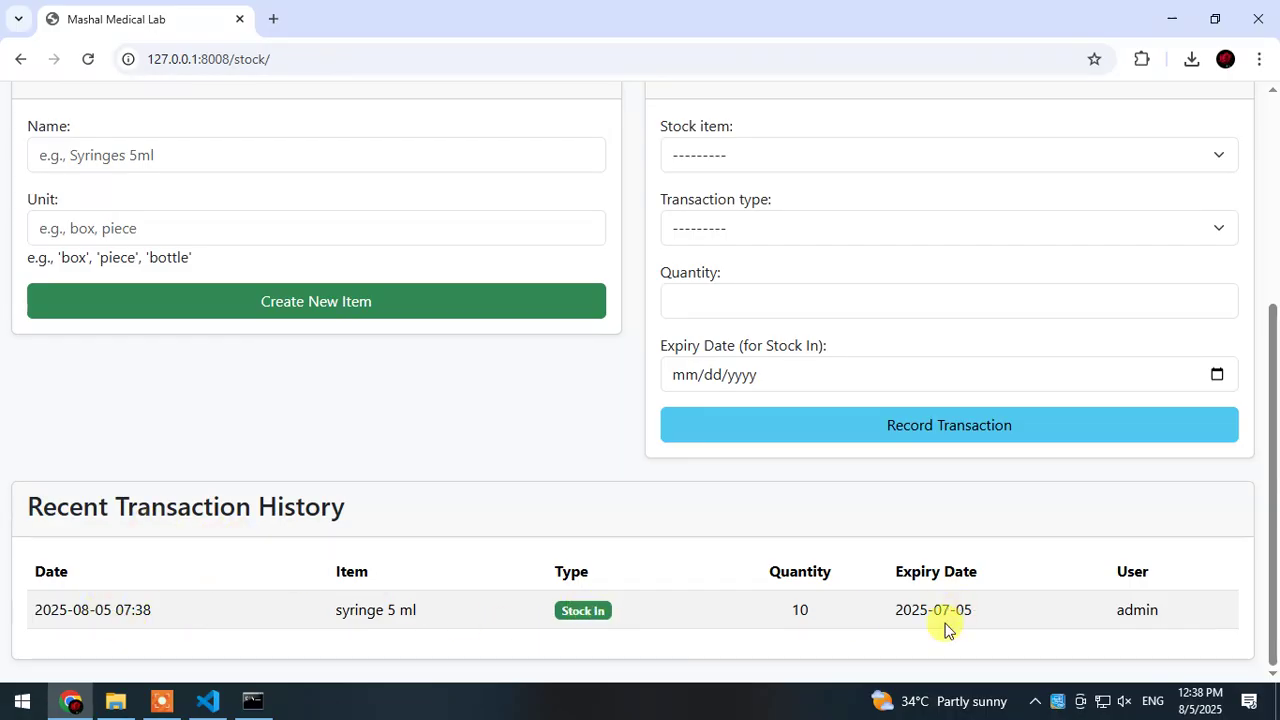
pyautogui.scroll(4, 975, 622)
pyautogui.scroll(-4, 766, 571)
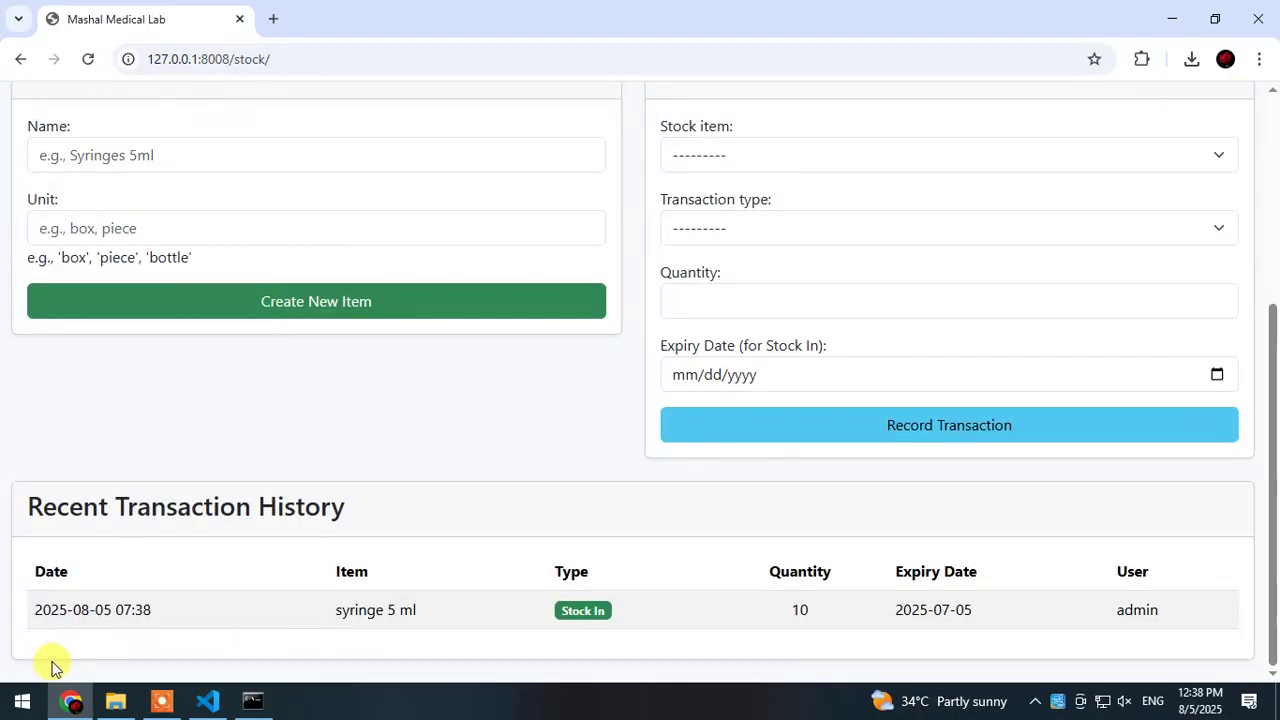
pyautogui.moveTo(52, 610); pyautogui.dragTo(131, 610)
pyautogui.click(272, 629)
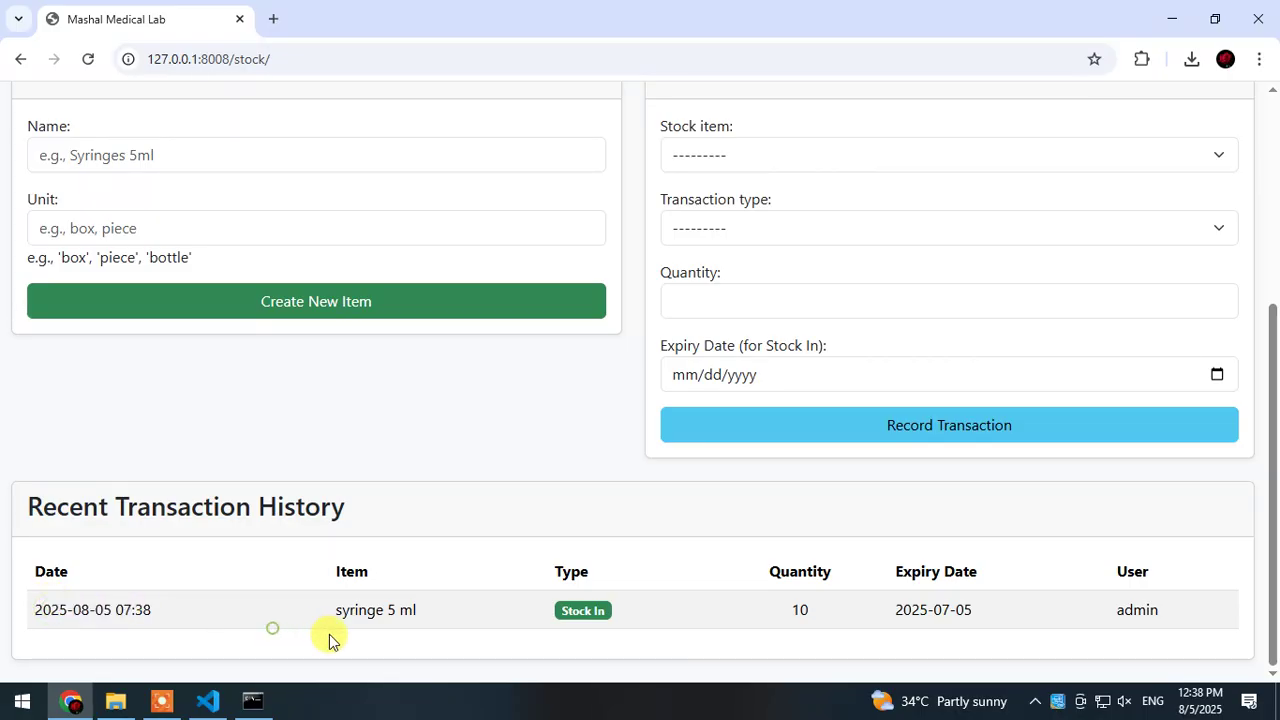
pyautogui.moveTo(1172, 612); pyautogui.dragTo(1106, 611)
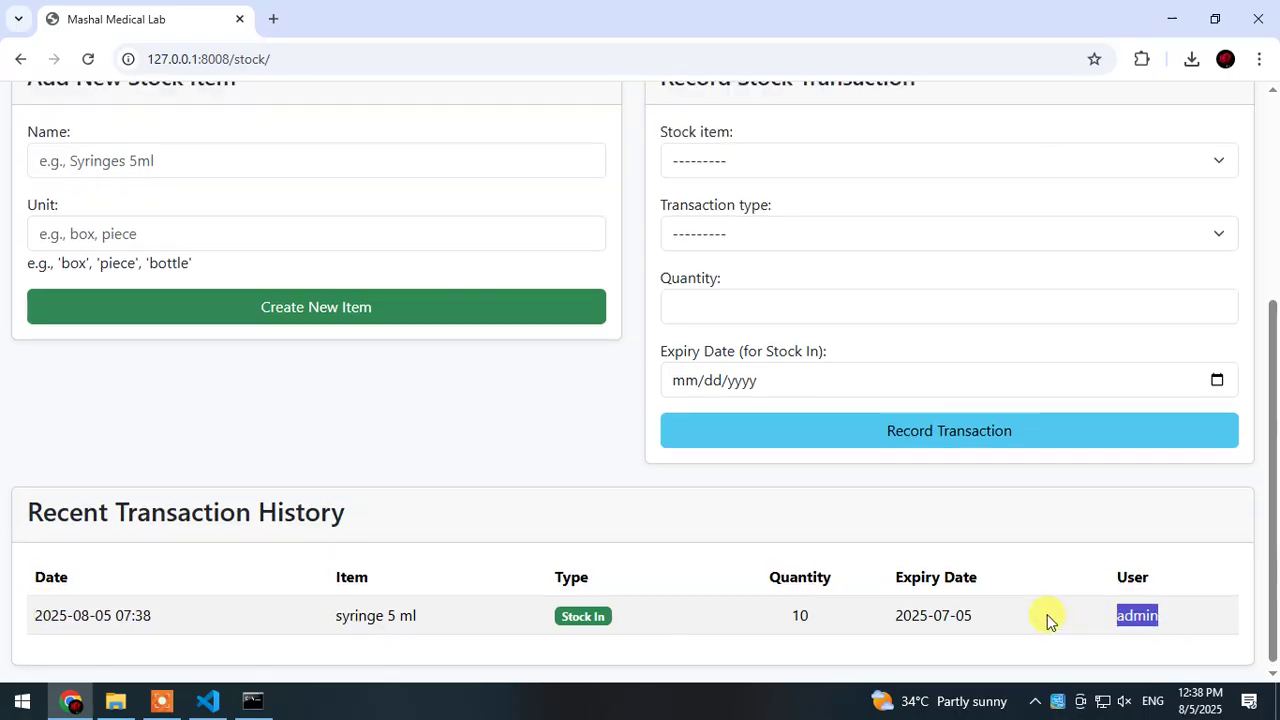
pyautogui.scroll(3, 923, 580)
# Step: Record a Stock Used transaction for syringe 5 ml with quantity 1 and no expiry date
pyautogui.scroll(-2, 835, 358)
pyautogui.click(766, 249)
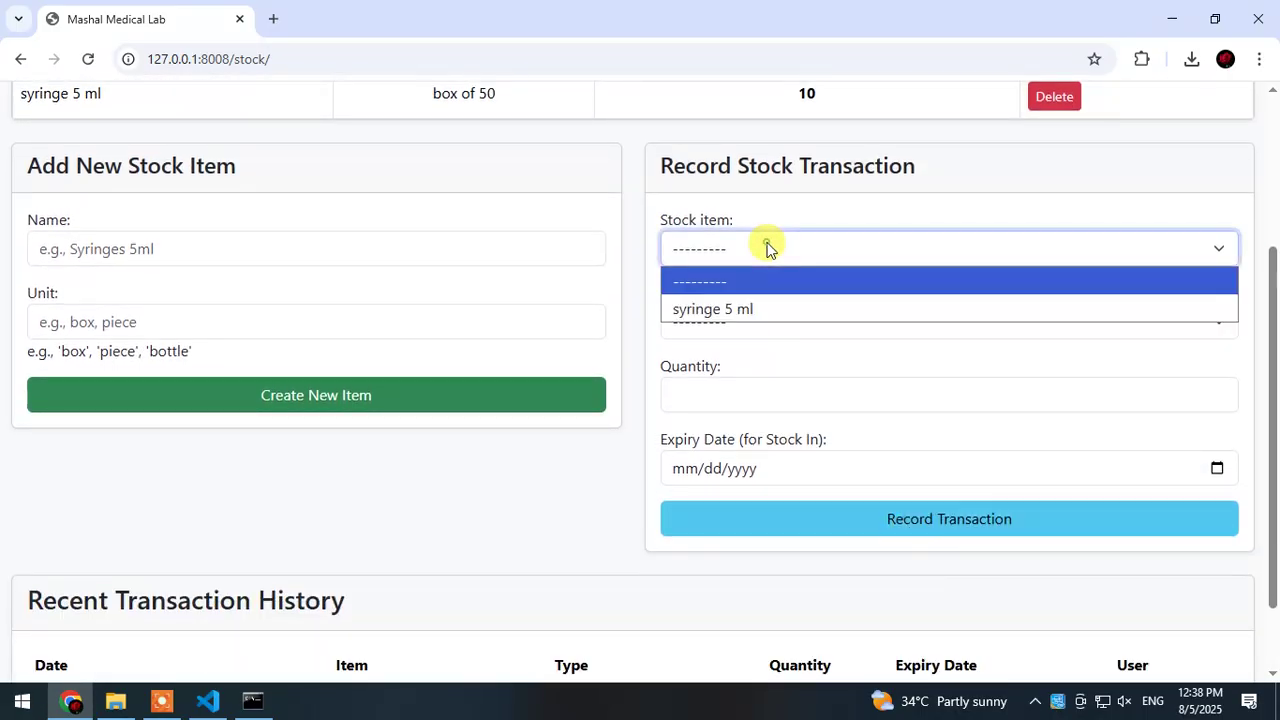
pyautogui.click(734, 308)
pyautogui.click(743, 324)
pyautogui.click(727, 409)
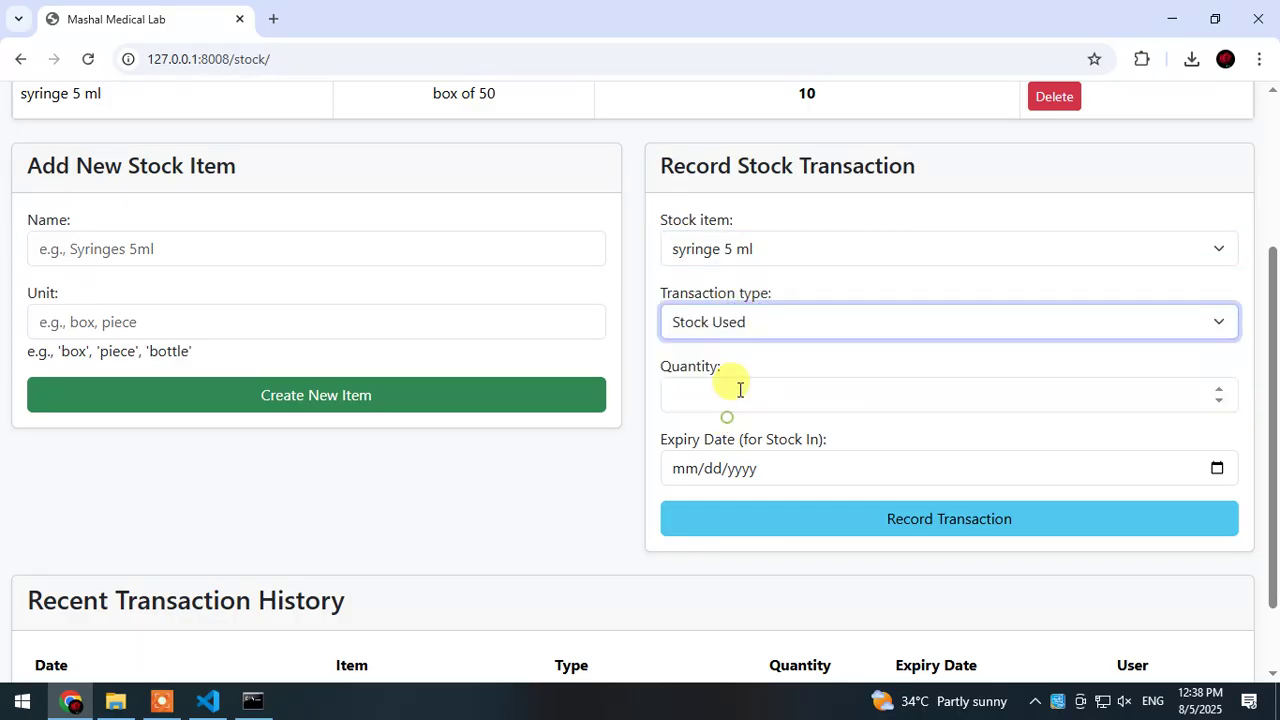
pyautogui.click(754, 398)
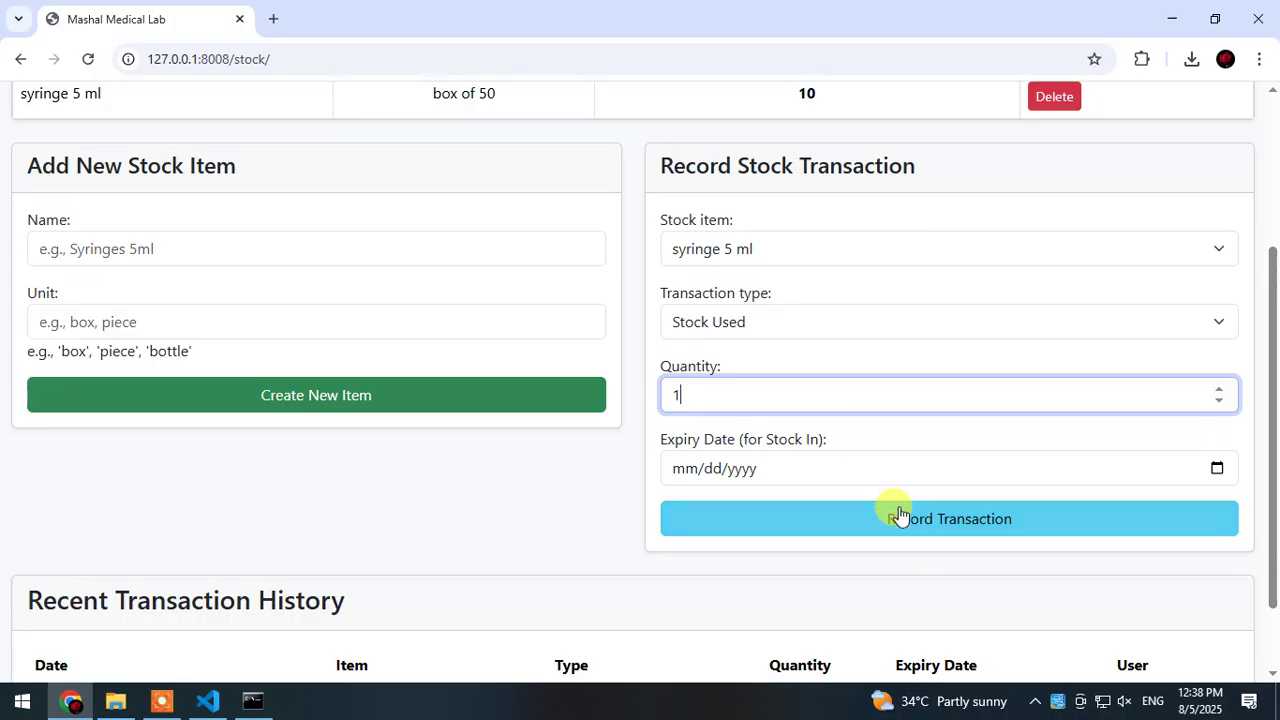
pyautogui.moveTo(838, 443); pyautogui.dragTo(748, 438)
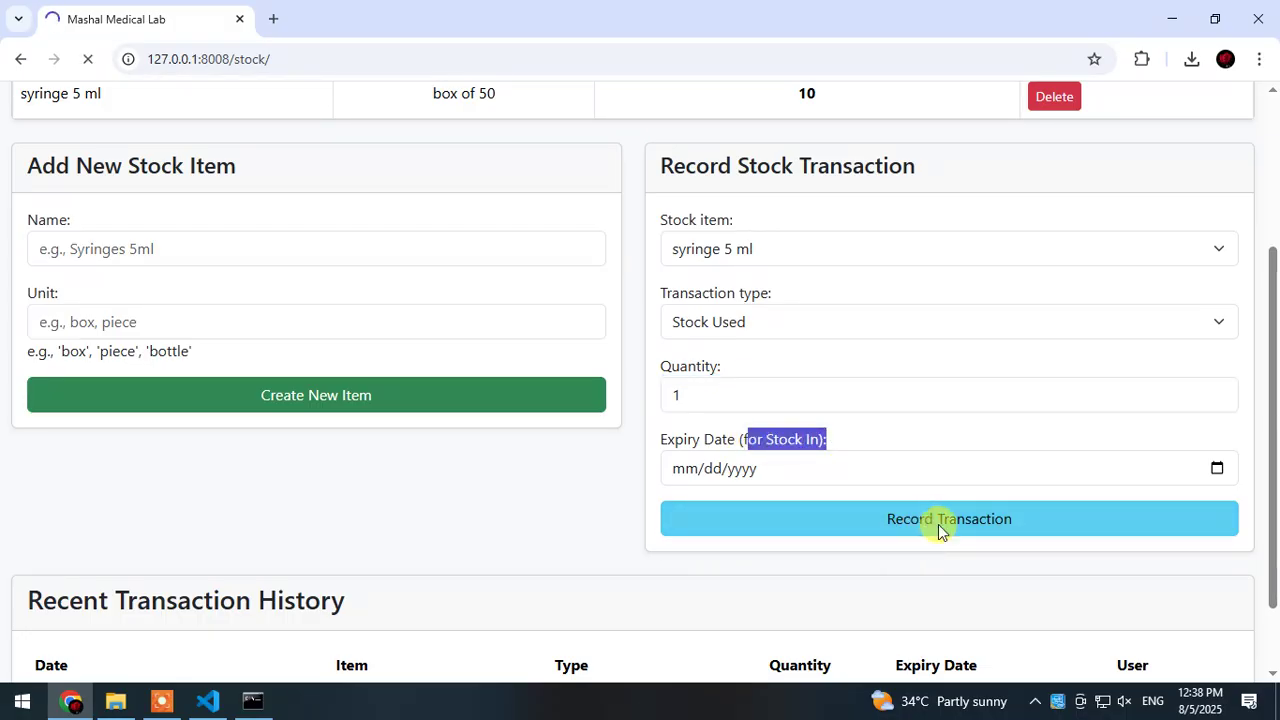
# Step: Check the Stock Used entry in the transaction history and the syringe item's updated balance
pyautogui.scroll(-3, 938, 524)
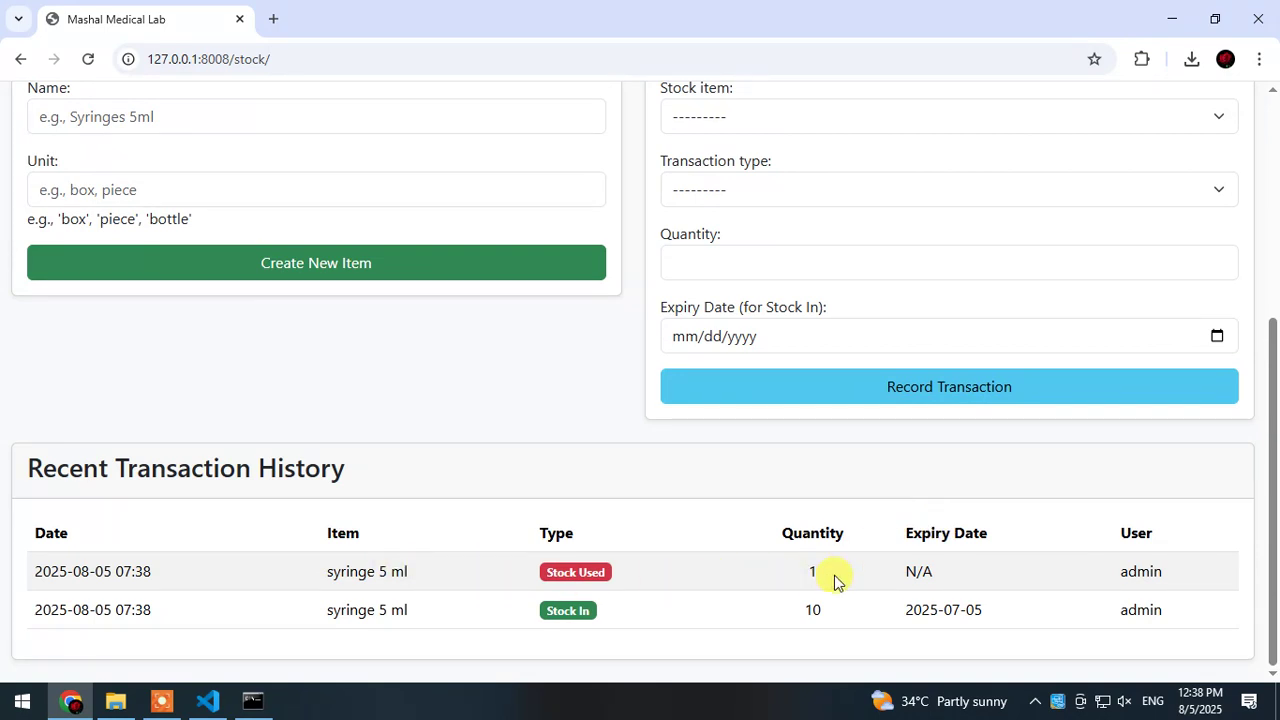
pyautogui.scroll(5, 834, 575)
pyautogui.moveTo(820, 340); pyautogui.dragTo(778, 336)
pyautogui.click(797, 345)
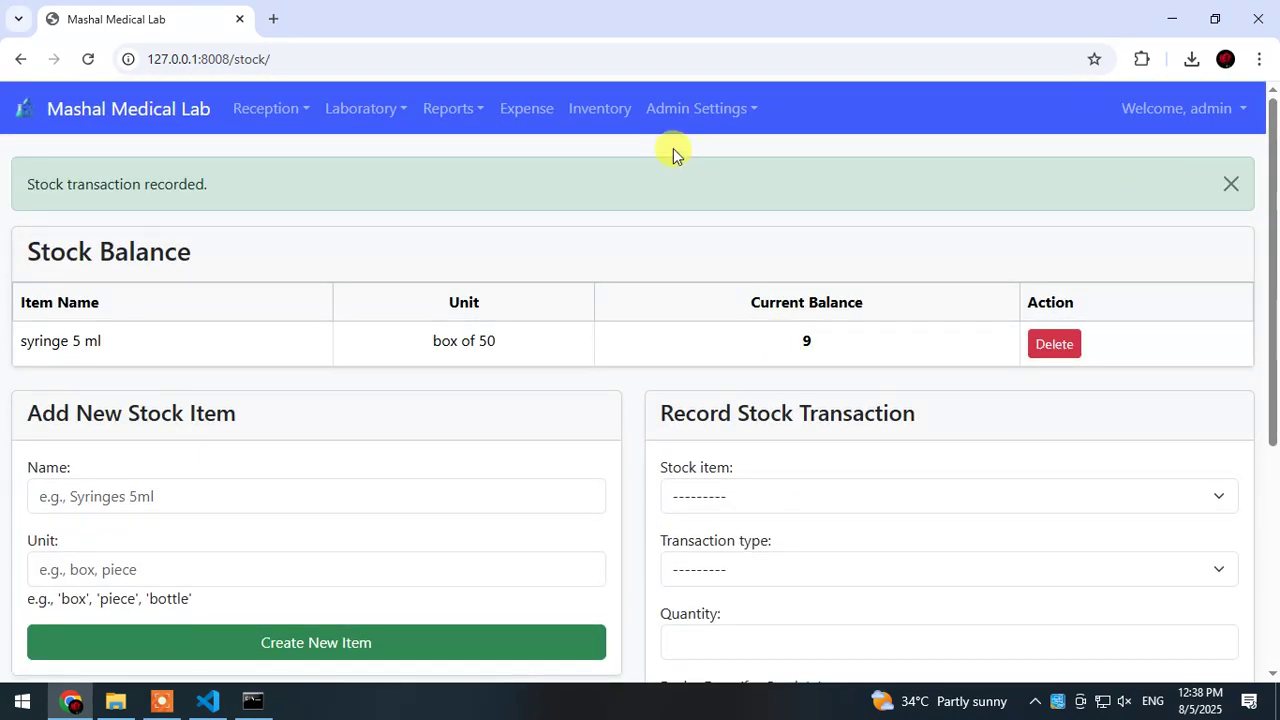
# Step: Open the Reports Dashboard through Other Reports and examine its month and year filters and available reports
pyautogui.click(462, 110)
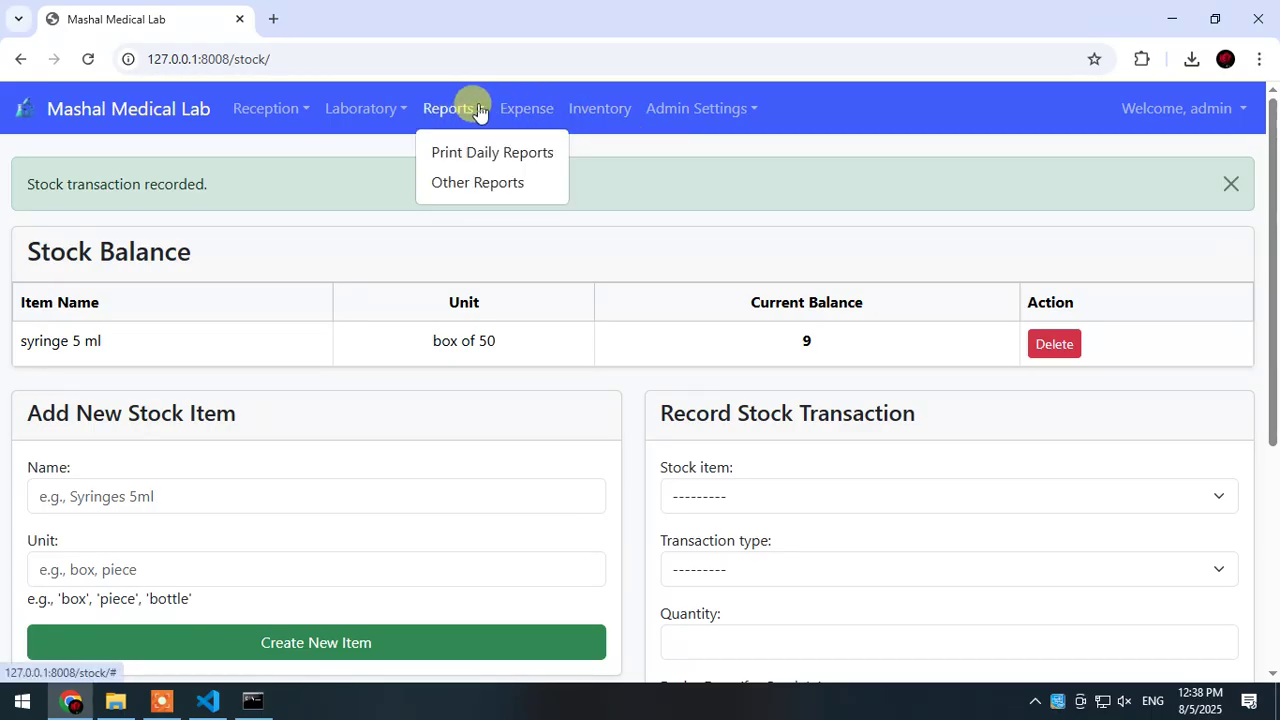
pyautogui.click(490, 186)
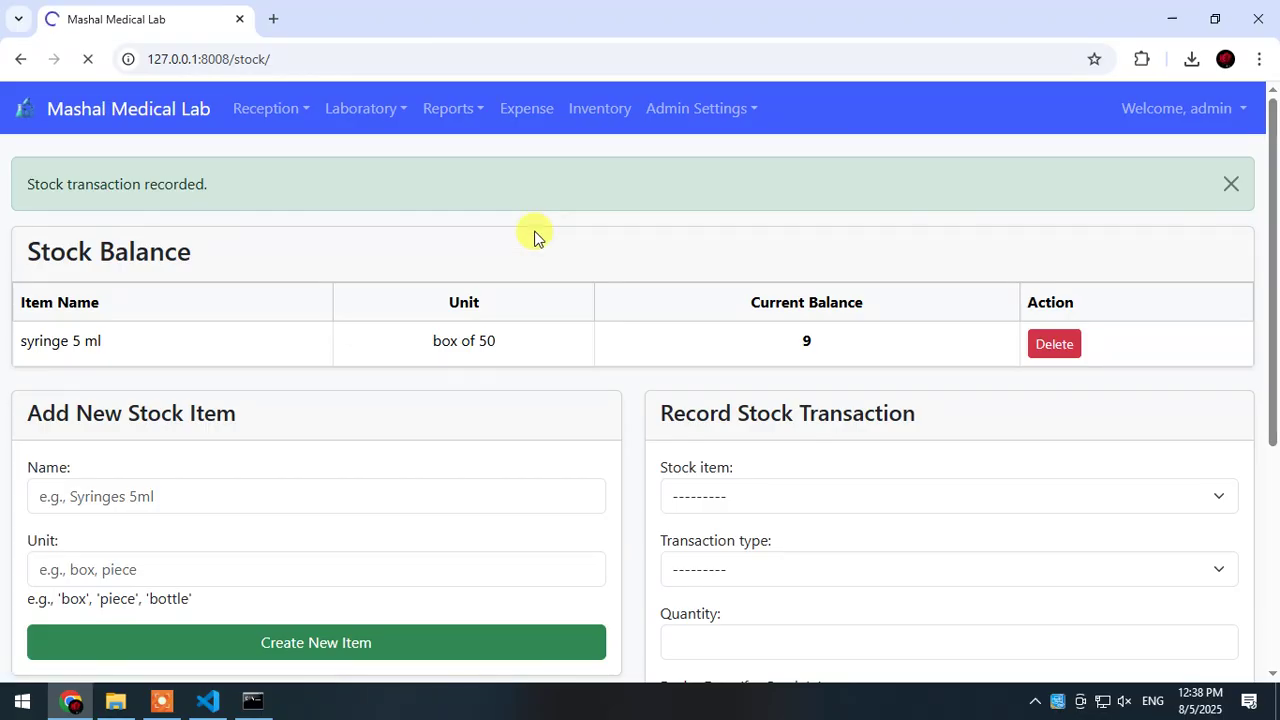
pyautogui.scroll(-3, 534, 236)
pyautogui.scroll(2, 534, 236)
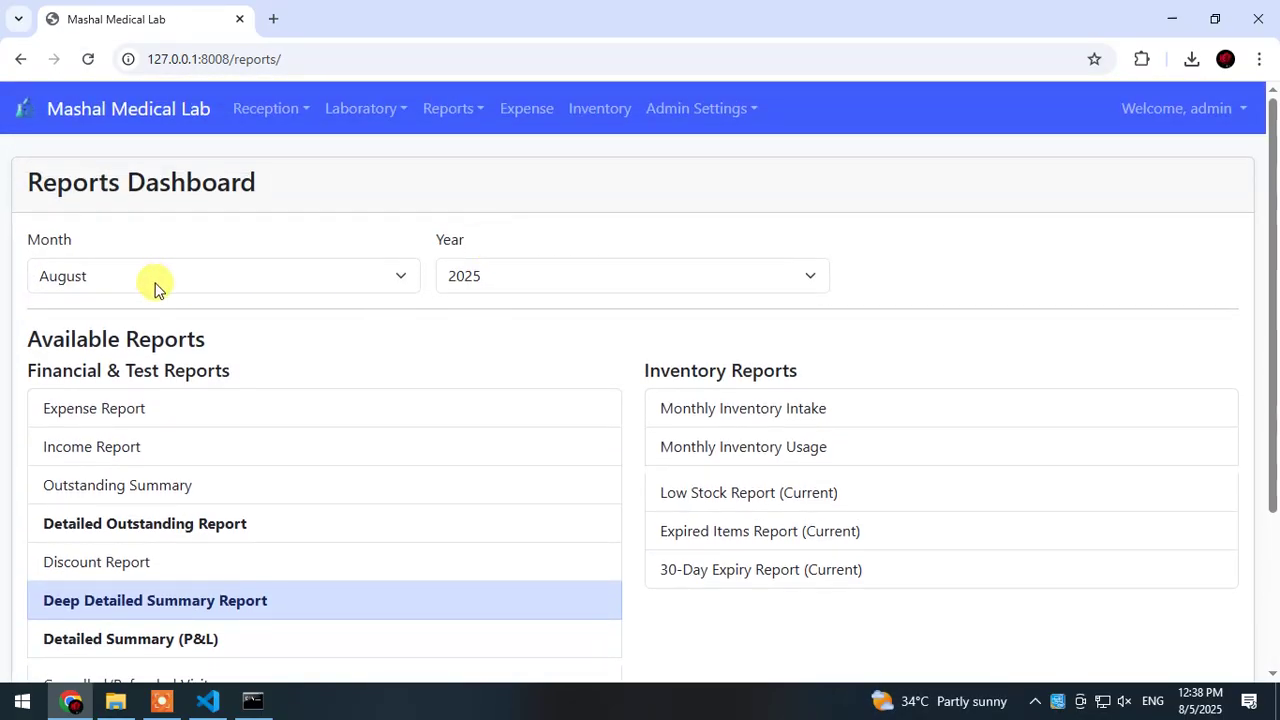
pyautogui.click(157, 287)
pyautogui.click(580, 277)
pyautogui.click(580, 277)
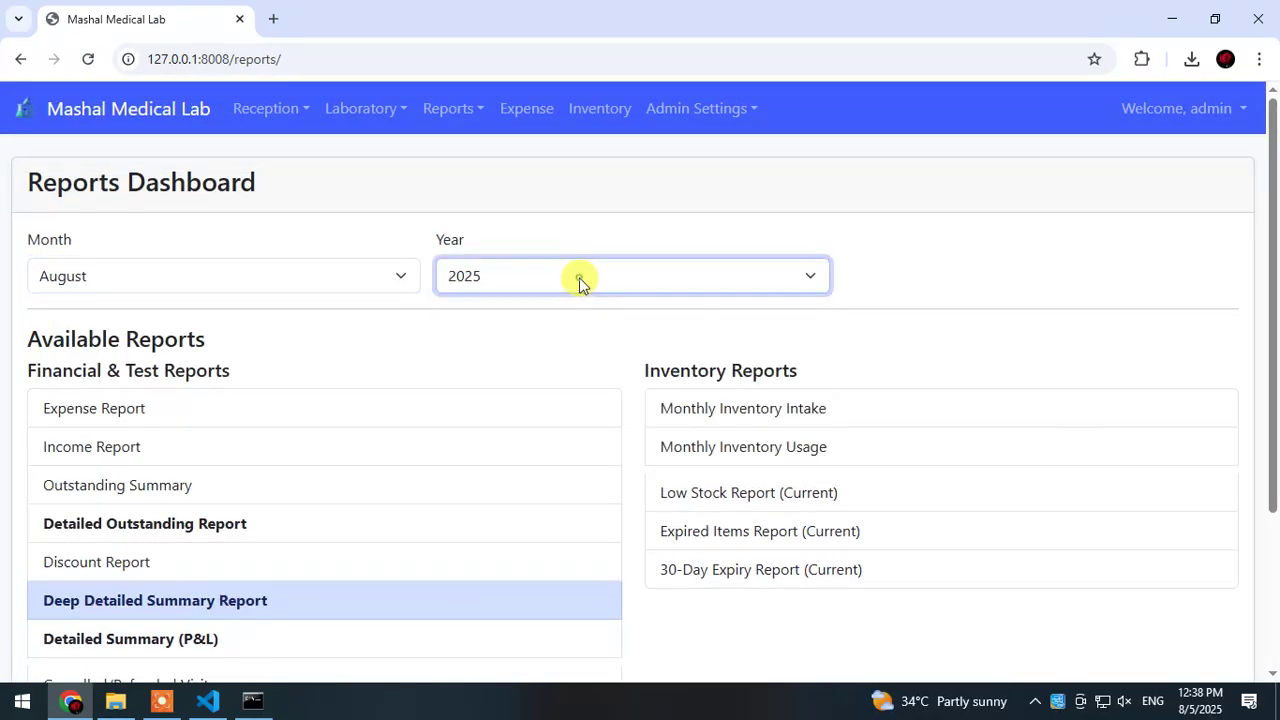
pyautogui.scroll(-2, 457, 309)
pyautogui.scroll(2, 236, 220)
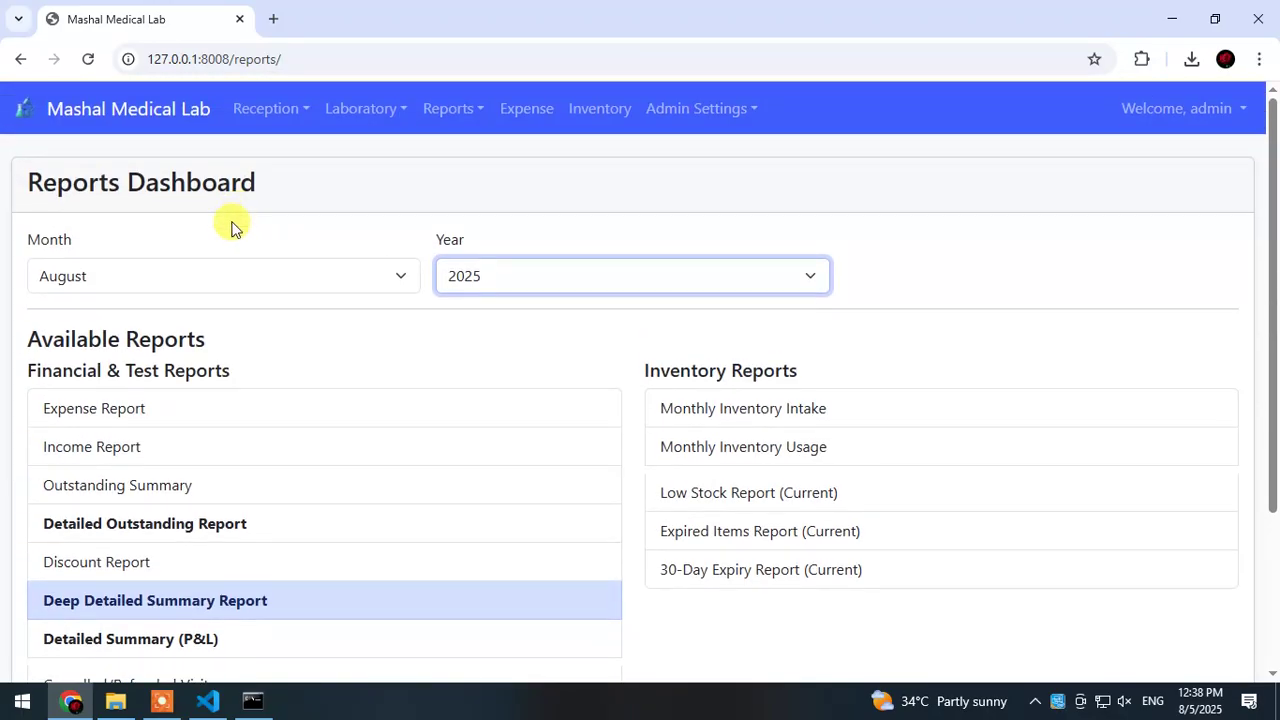
# Step: Open the Expense Report for August 2025 from the financial reports
pyautogui.click(197, 290)
pyautogui.click(1001, 322)
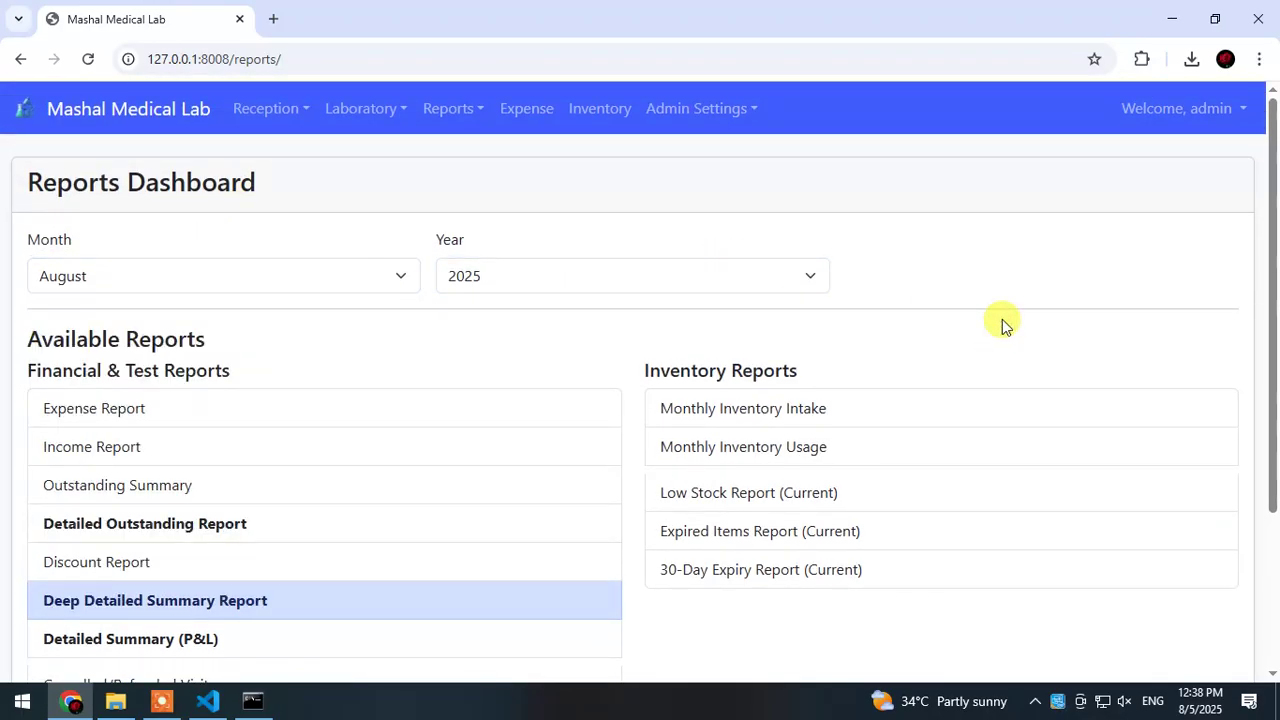
pyautogui.scroll(-2, 990, 330)
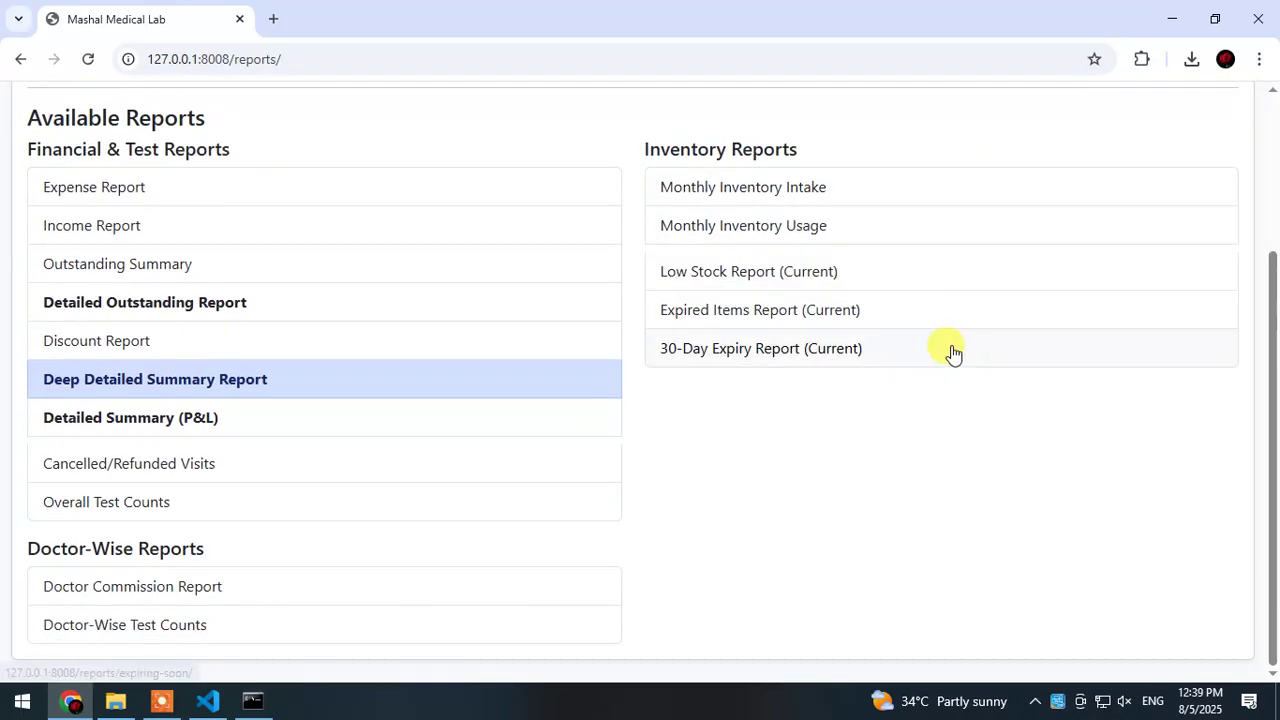
pyautogui.click(99, 197)
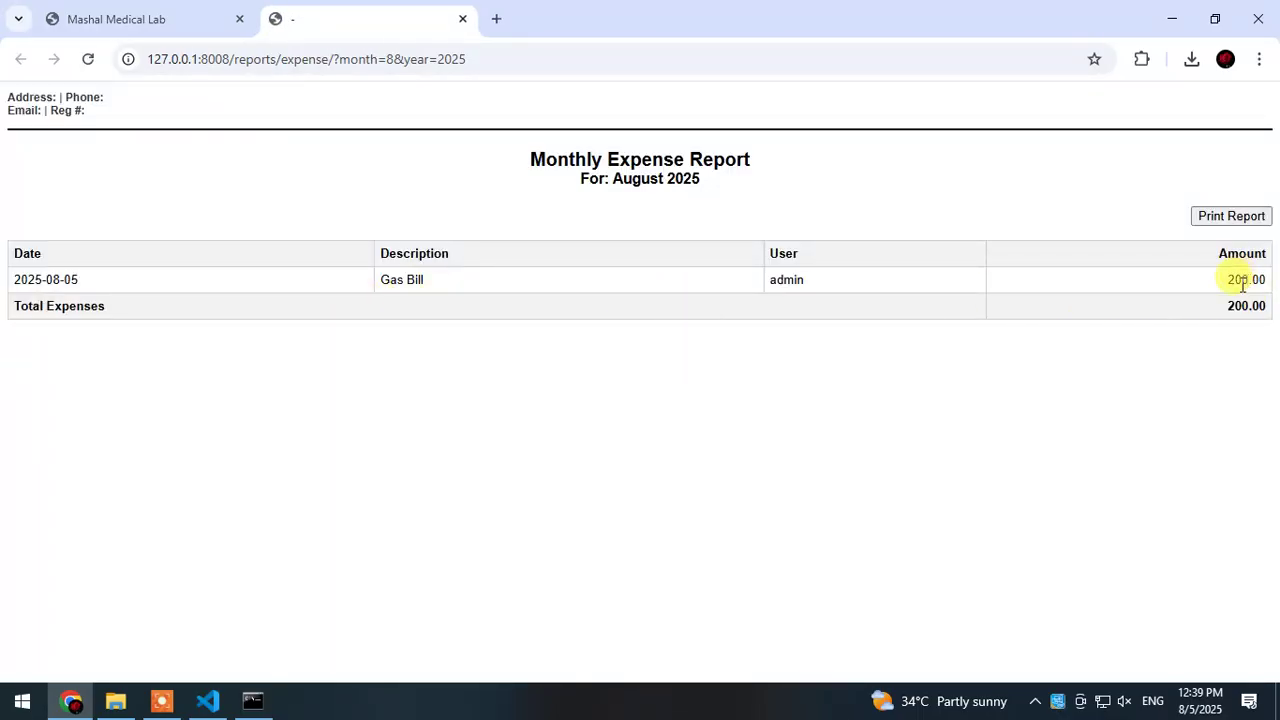
# Step: Close the expense report, open the Income Report for August 2025 and check its cash received amount
pyautogui.moveTo(88, 290); pyautogui.dragTo(189, 91)
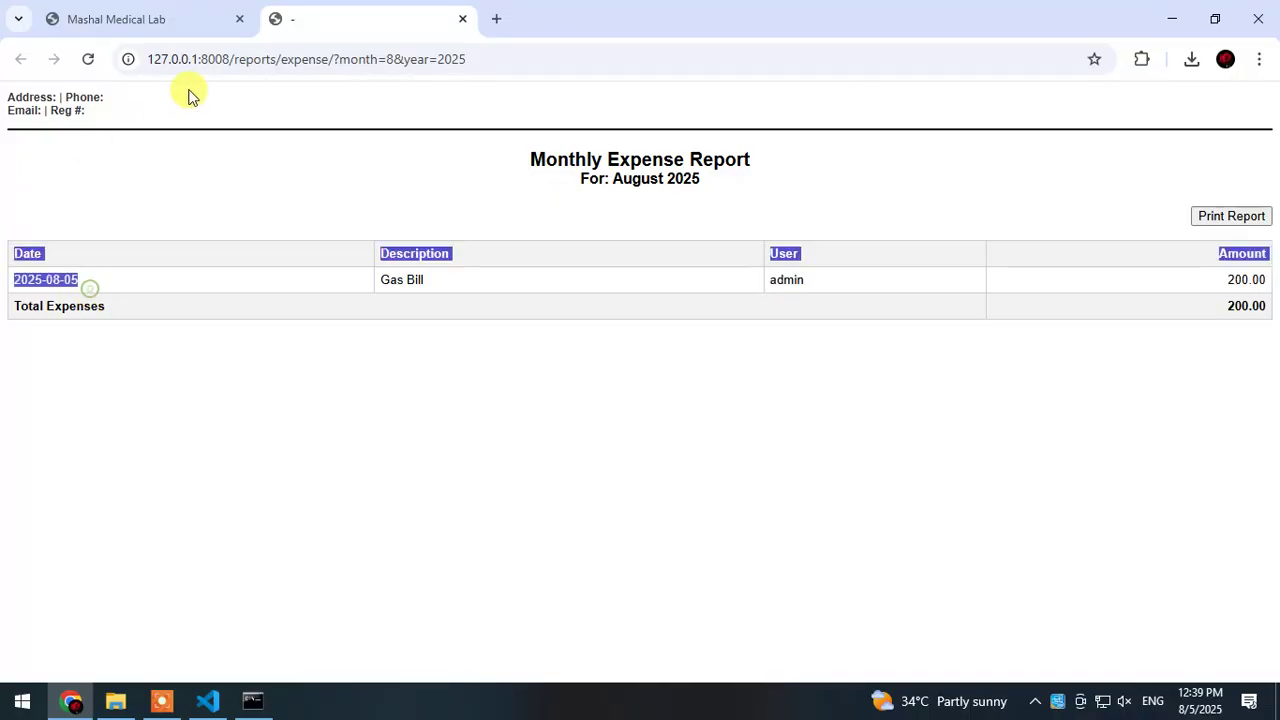
pyautogui.click(461, 19)
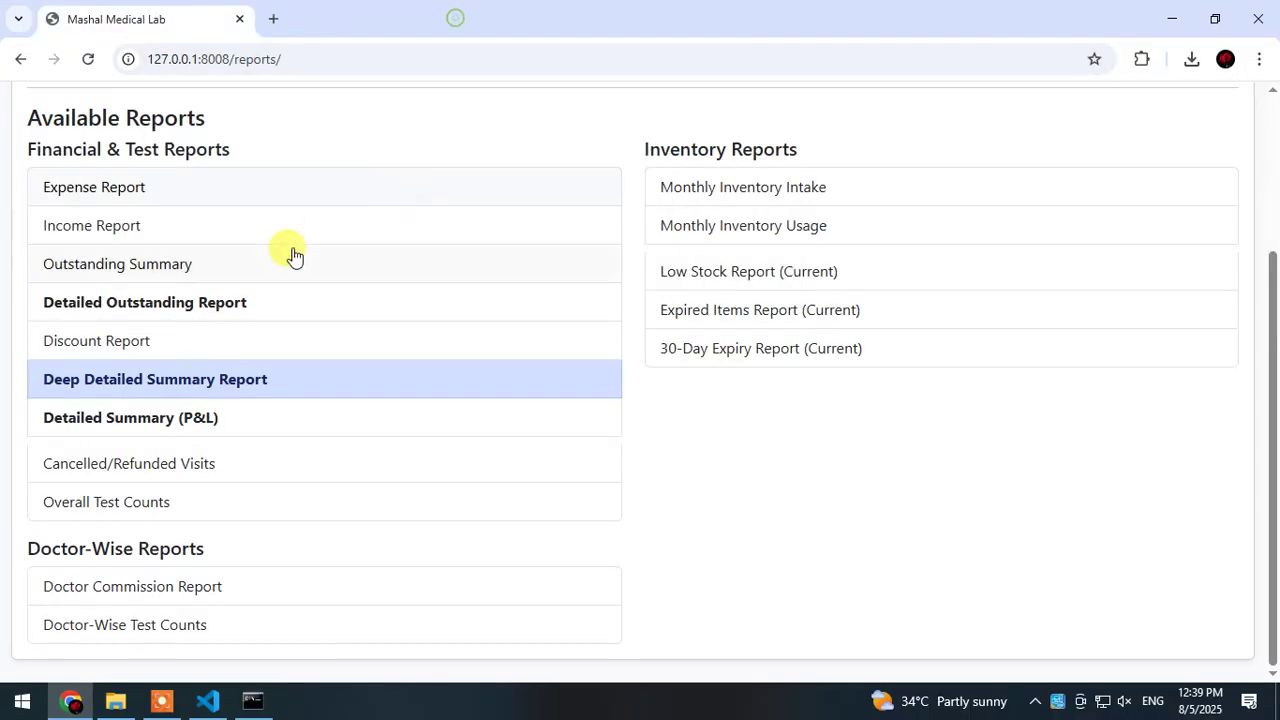
pyautogui.click(112, 224)
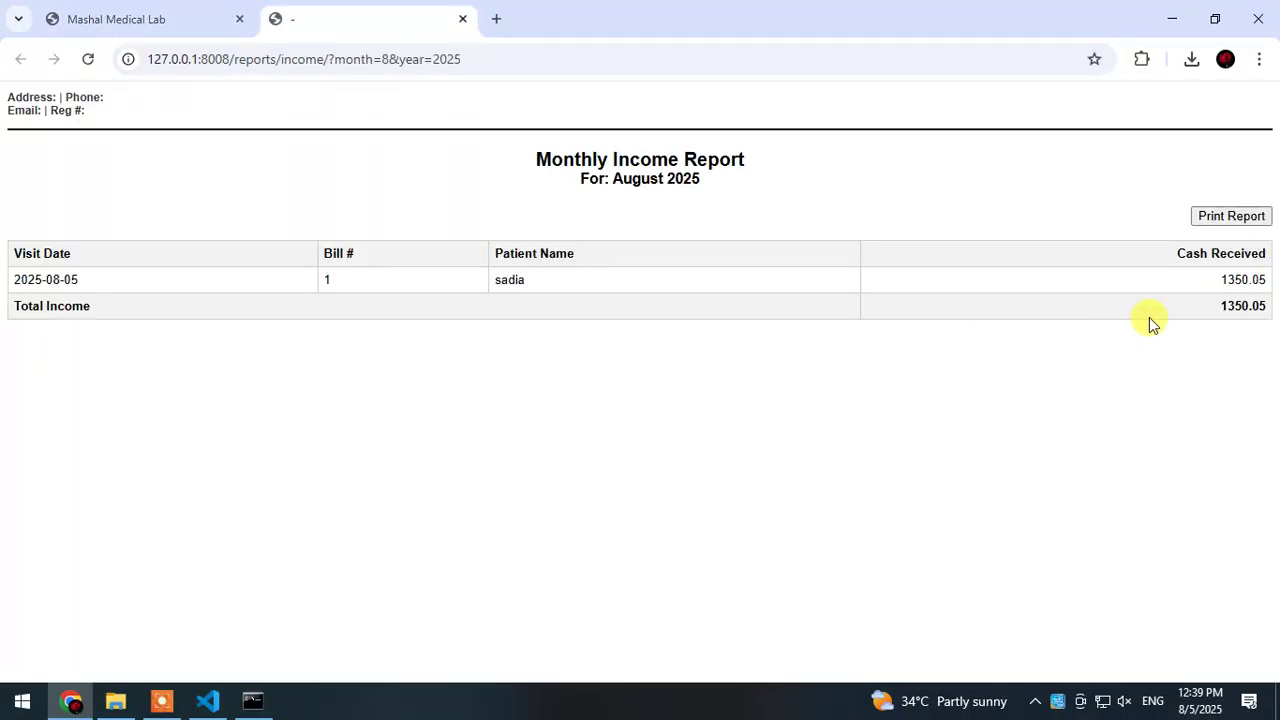
pyautogui.moveTo(1209, 278); pyautogui.dragTo(1252, 278)
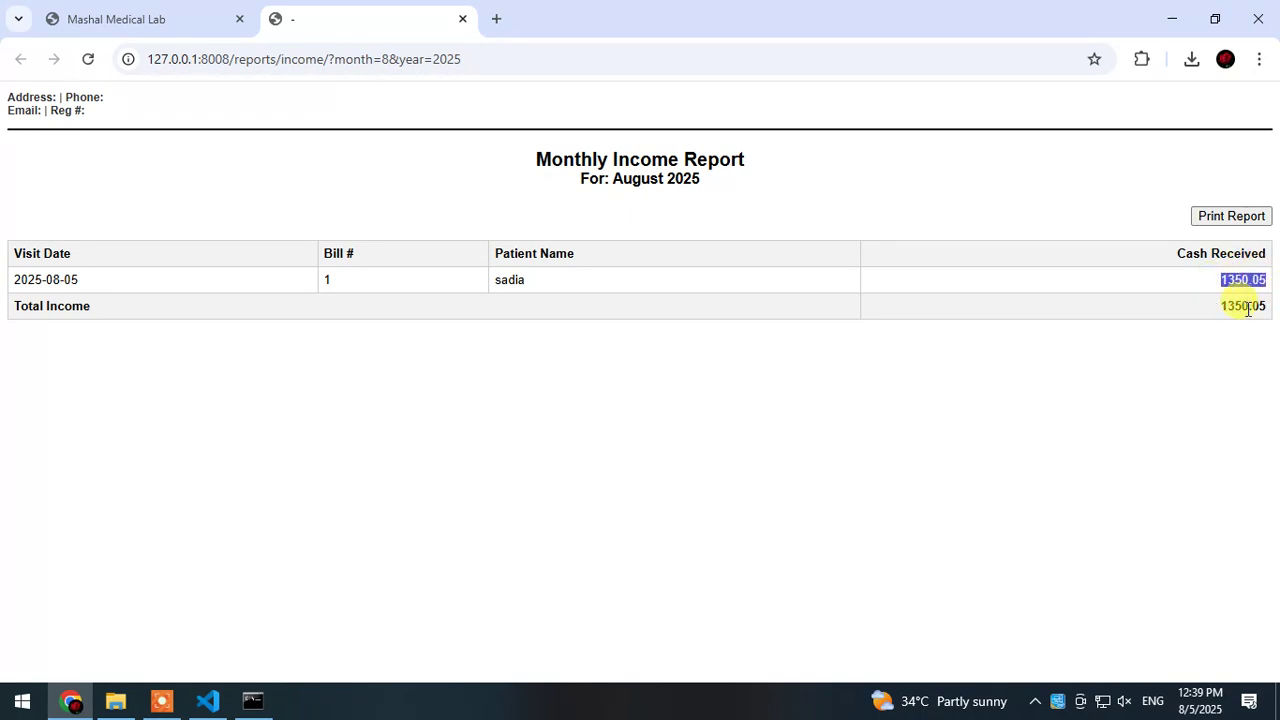
pyautogui.click(163, 12)
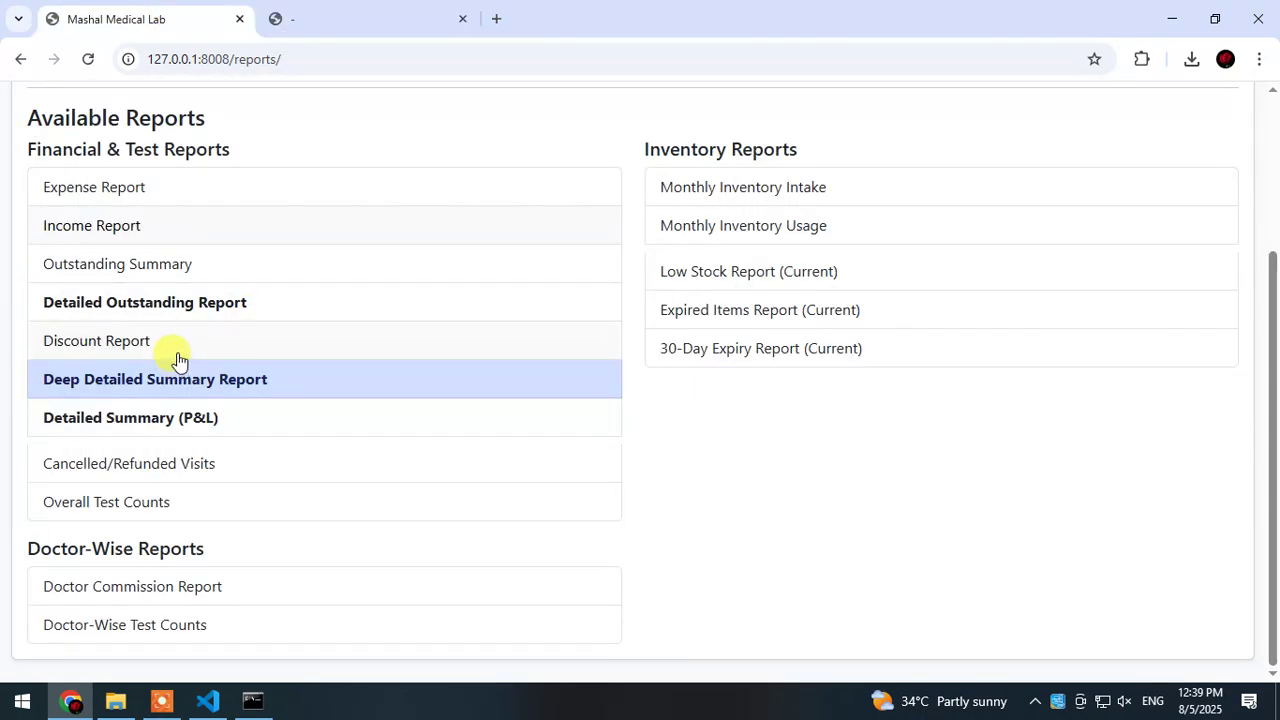
# Step: View the Outstanding Summary and the Detailed Outstanding Report for August 2025, returning to the reports list
pyautogui.click(125, 273)
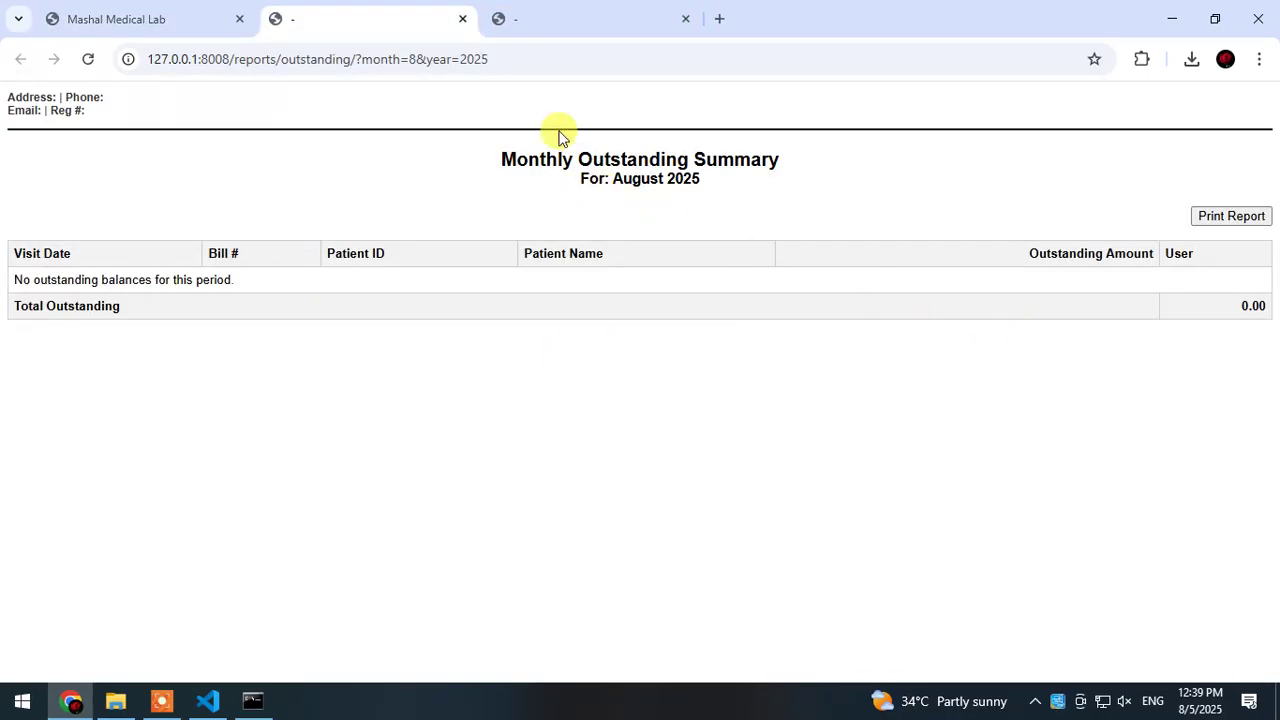
pyautogui.click(463, 18)
pyautogui.click(463, 18)
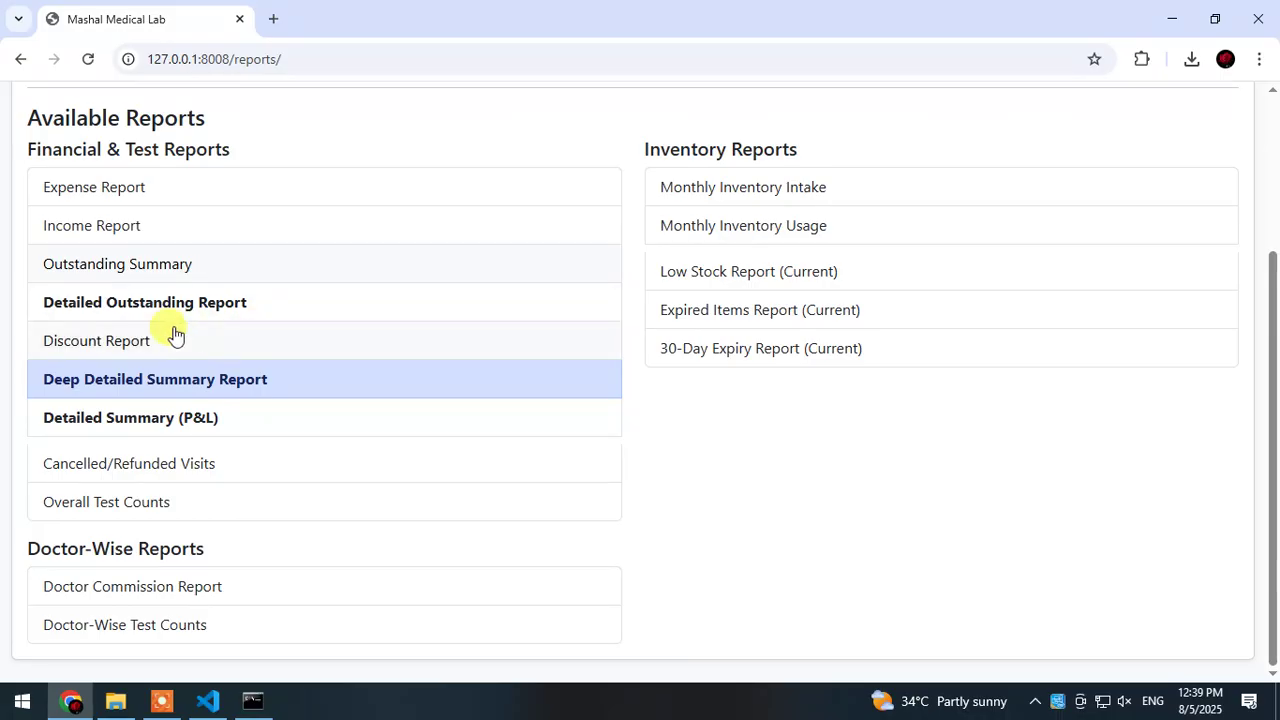
pyautogui.click(121, 310)
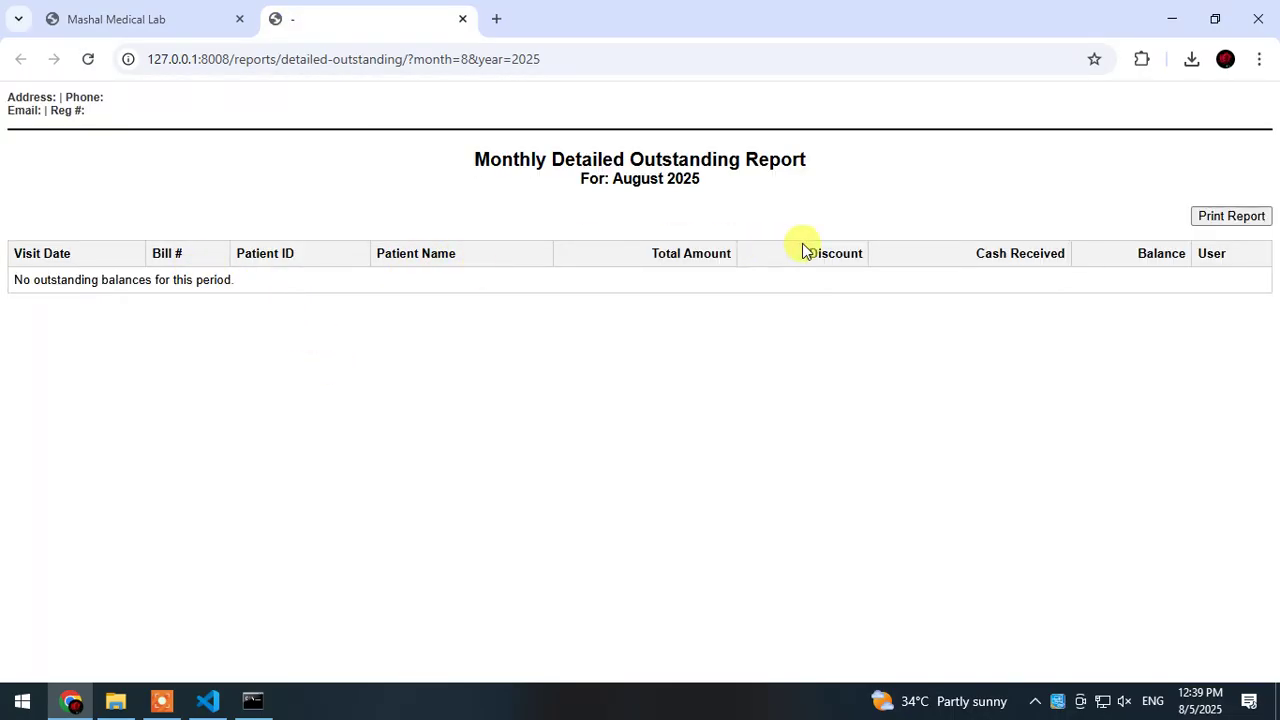
pyautogui.click(465, 18)
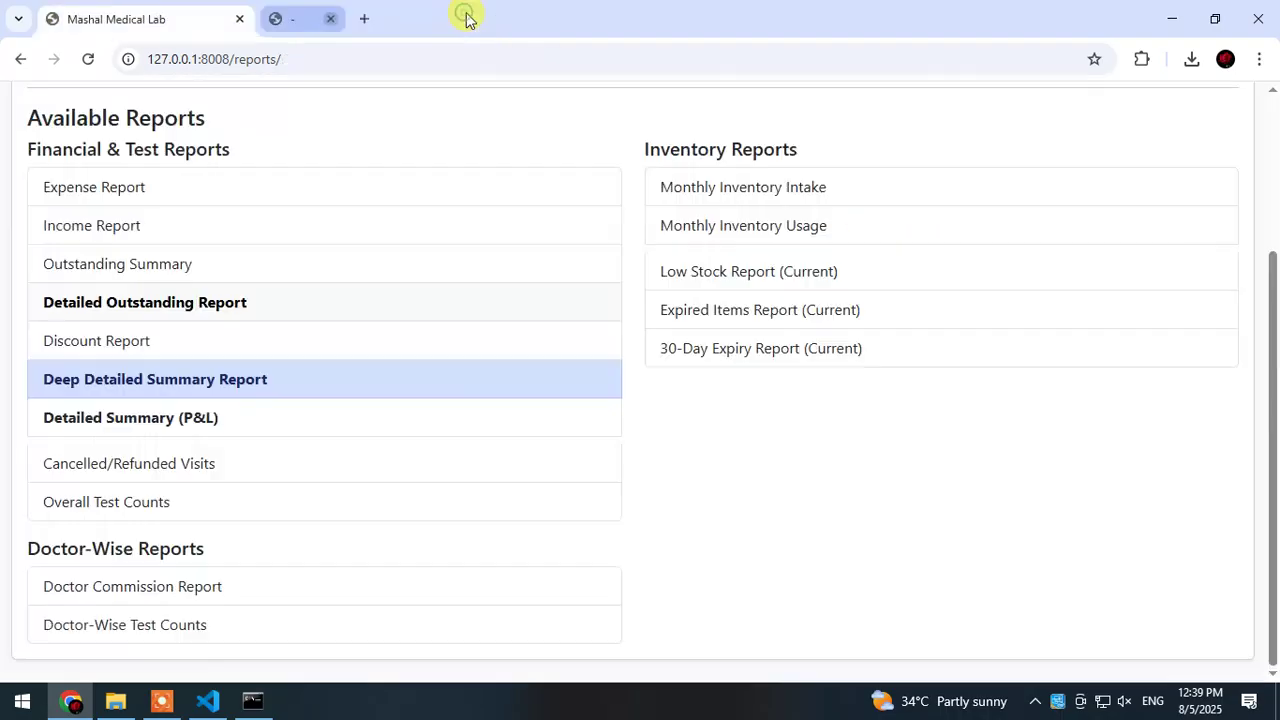
# Step: Open the Detailed Summary (P&L) report and review its income, discounts, expenses, commissions and net summary amounts
pyautogui.click(168, 420)
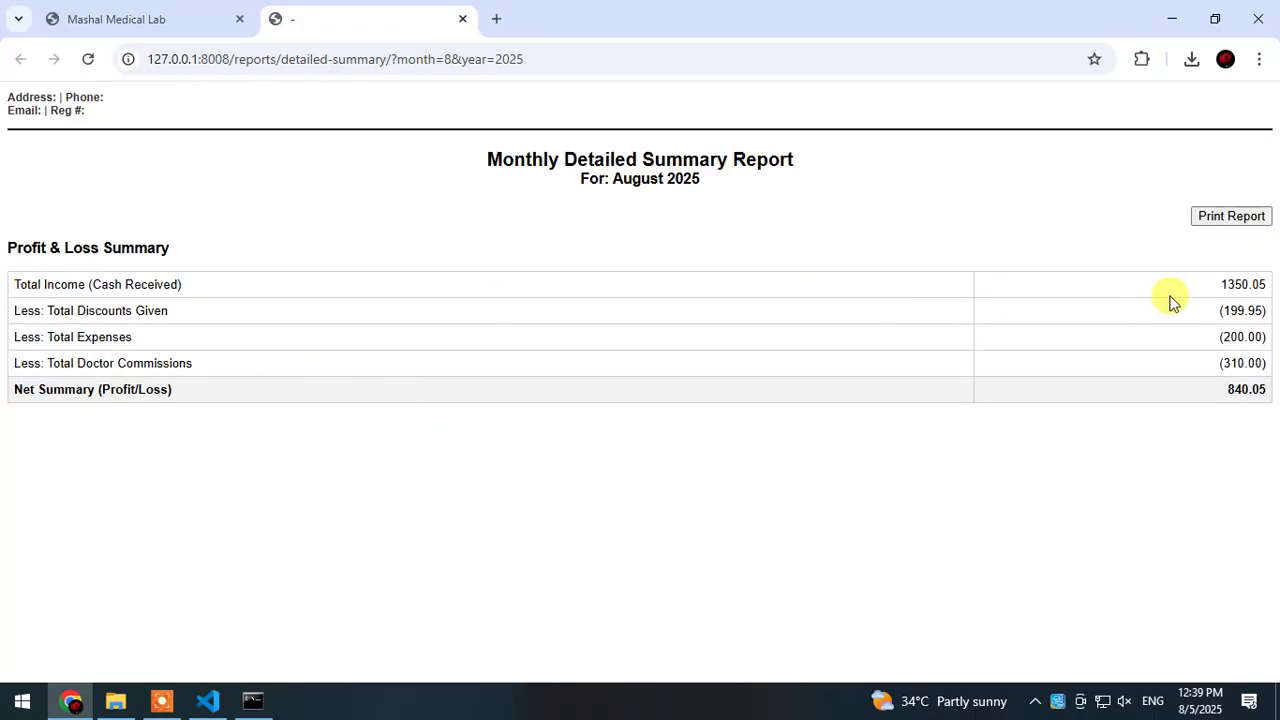
pyautogui.moveTo(1237, 283); pyautogui.dragTo(1266, 283)
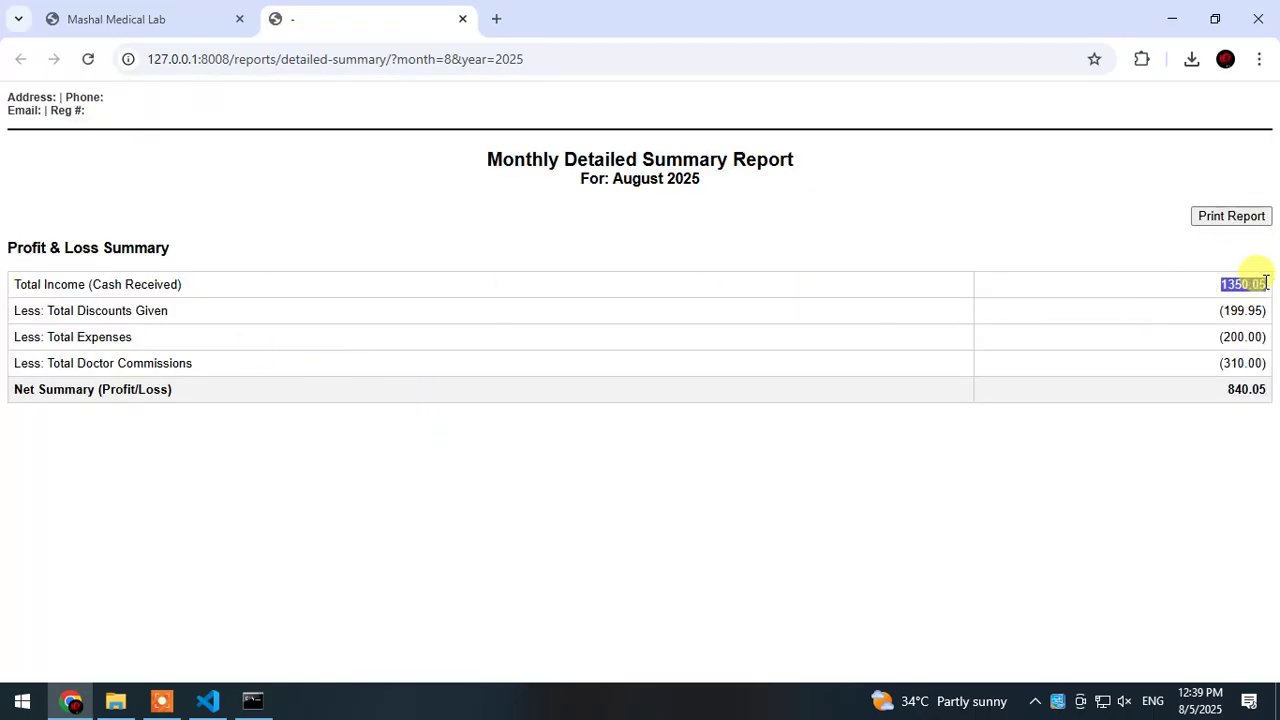
pyautogui.moveTo(1202, 310); pyautogui.dragTo(1257, 337)
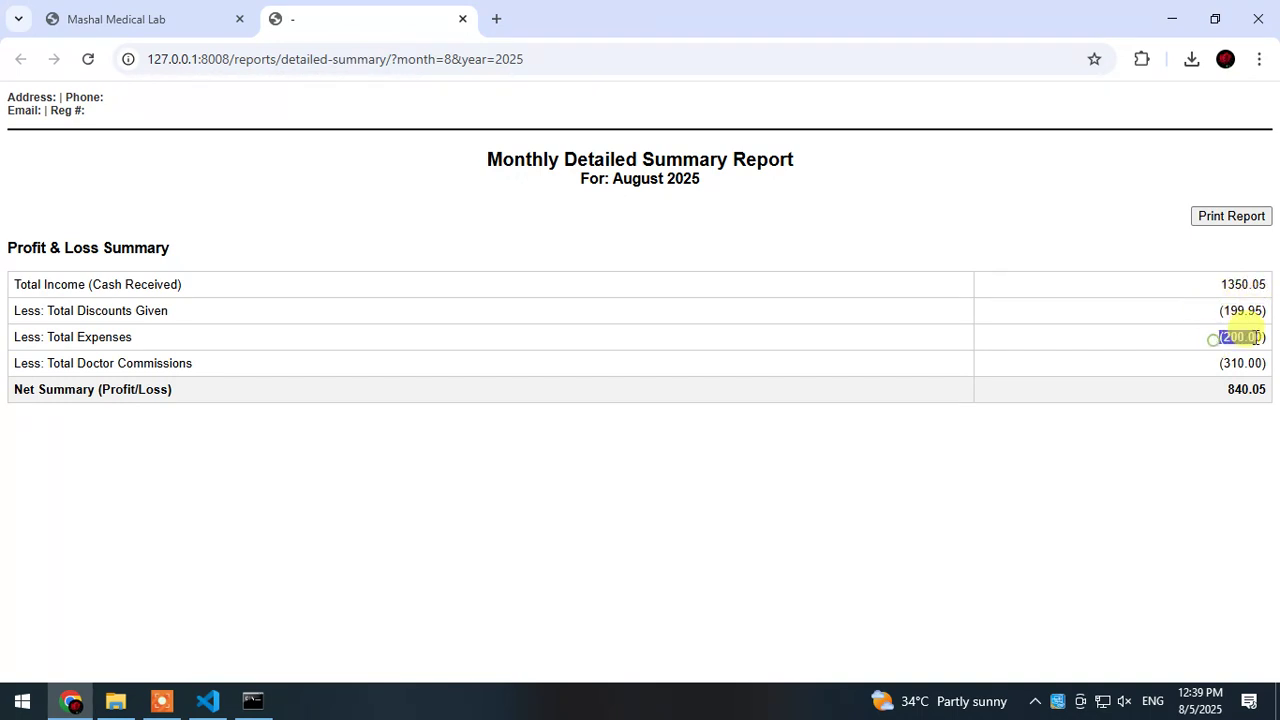
pyautogui.moveTo(1173, 363); pyautogui.dragTo(1268, 390)
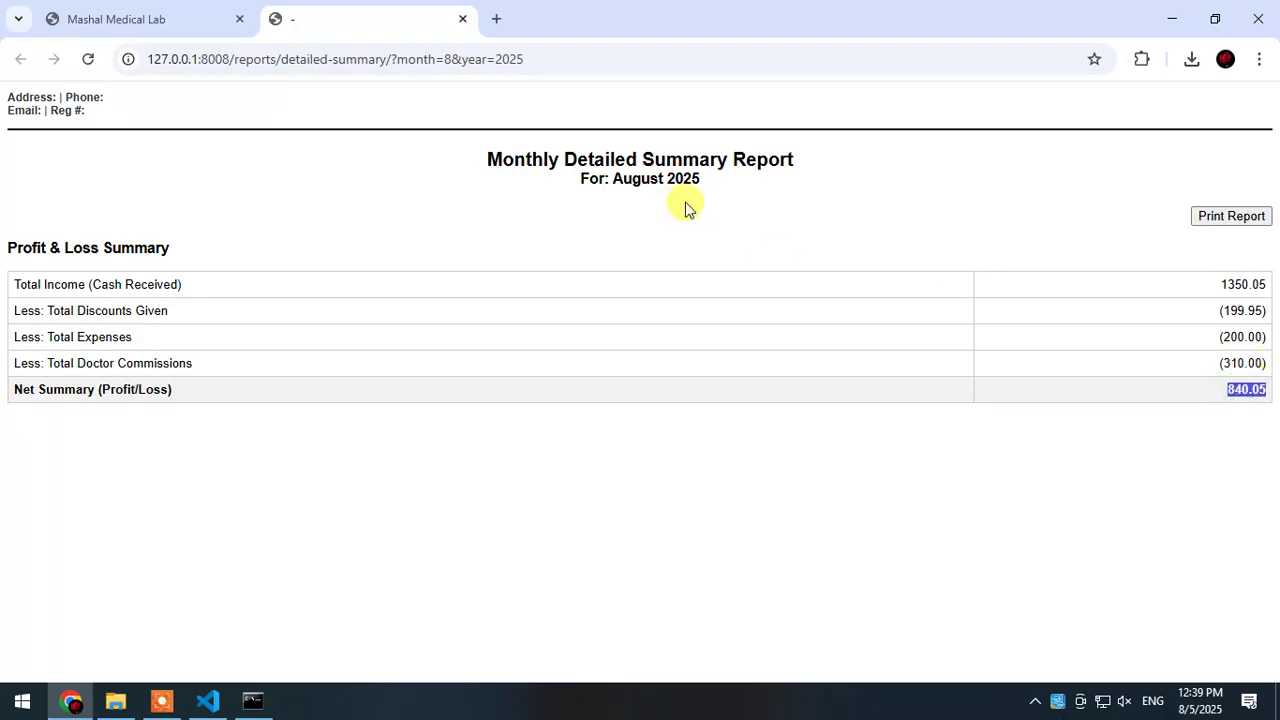
pyautogui.click(462, 18)
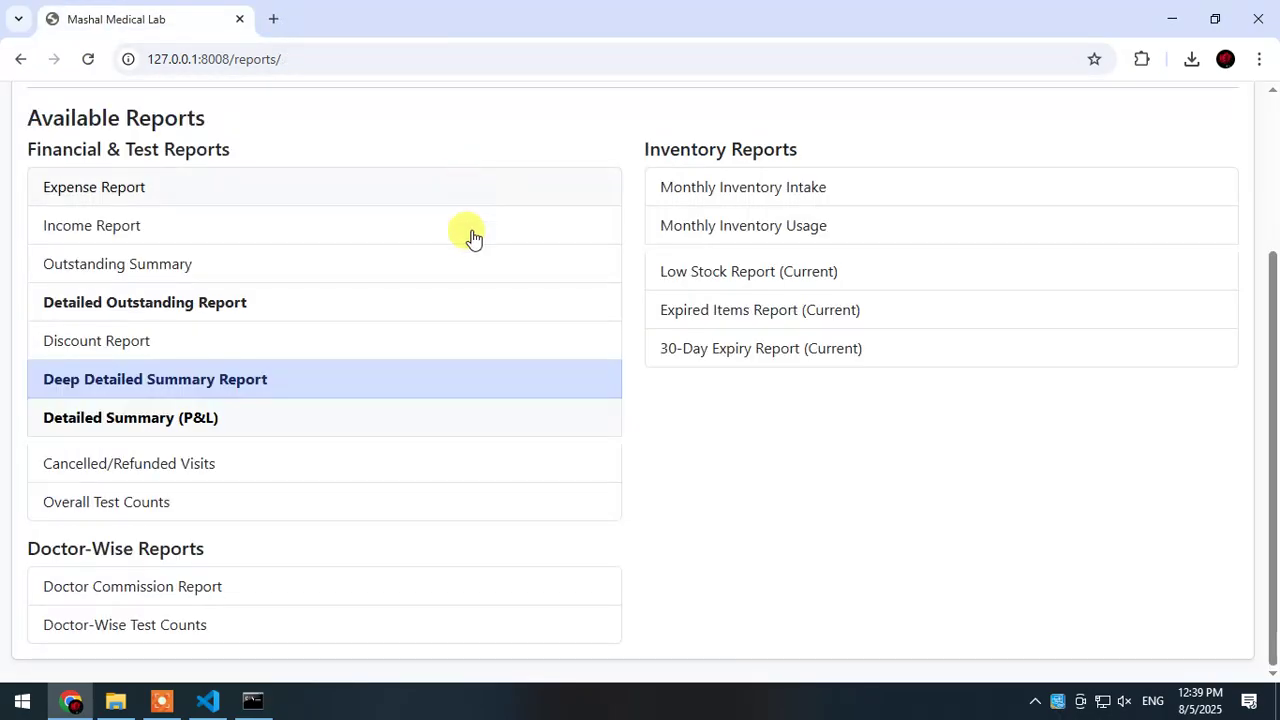
# Step: Open the Cancelled/Refunded Visits report briefly, and examine the overall and doctor-wise figures in the Overall Test Counts report
pyautogui.click(140, 465)
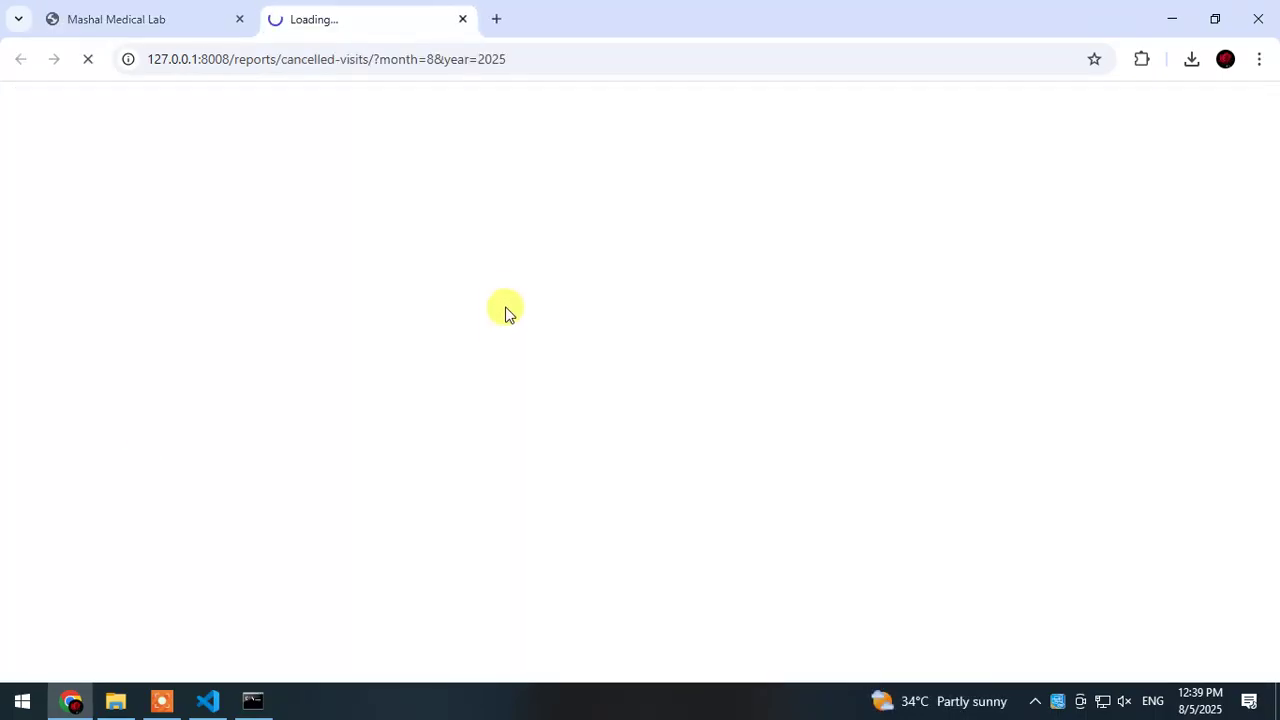
pyautogui.click(462, 20)
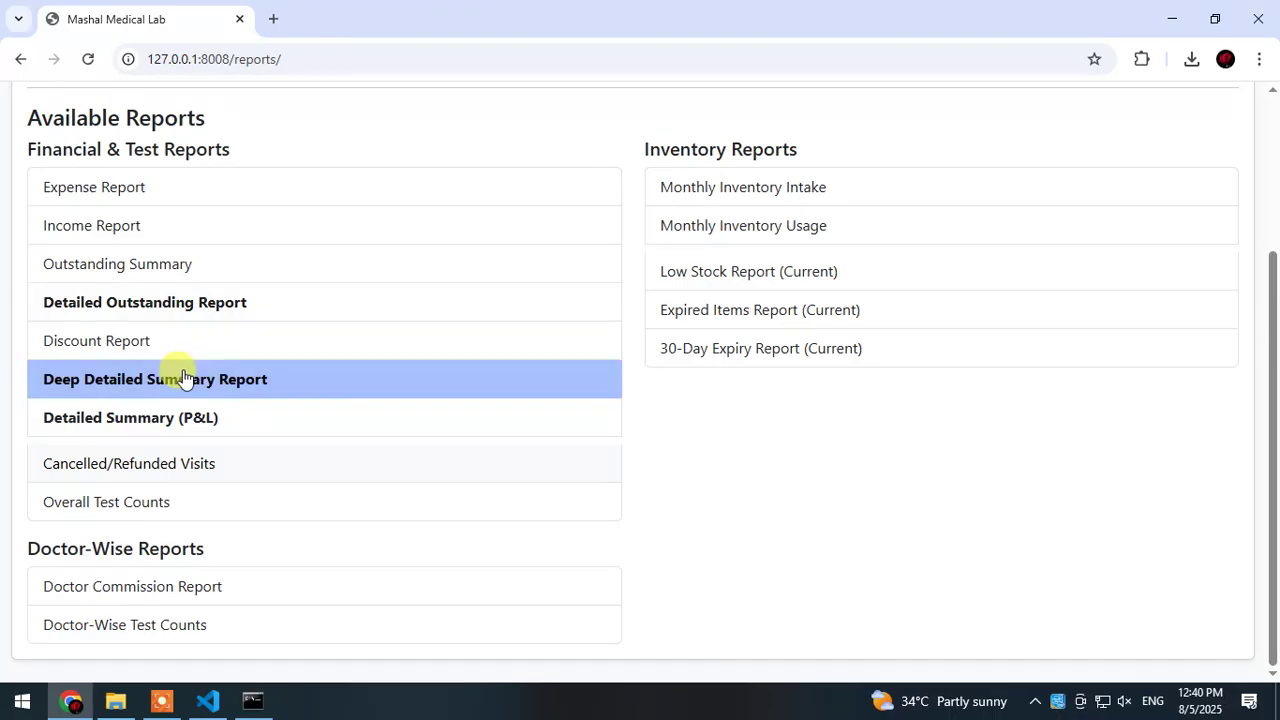
pyautogui.click(143, 505)
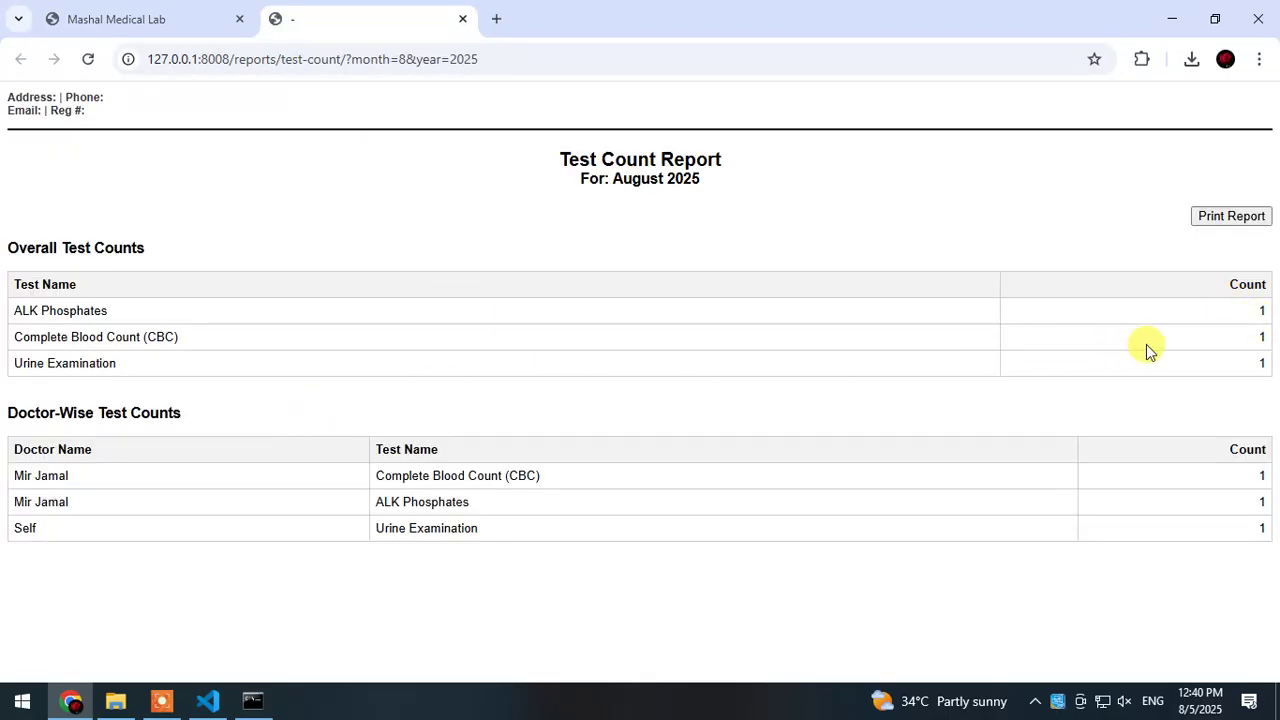
pyautogui.click(1236, 336)
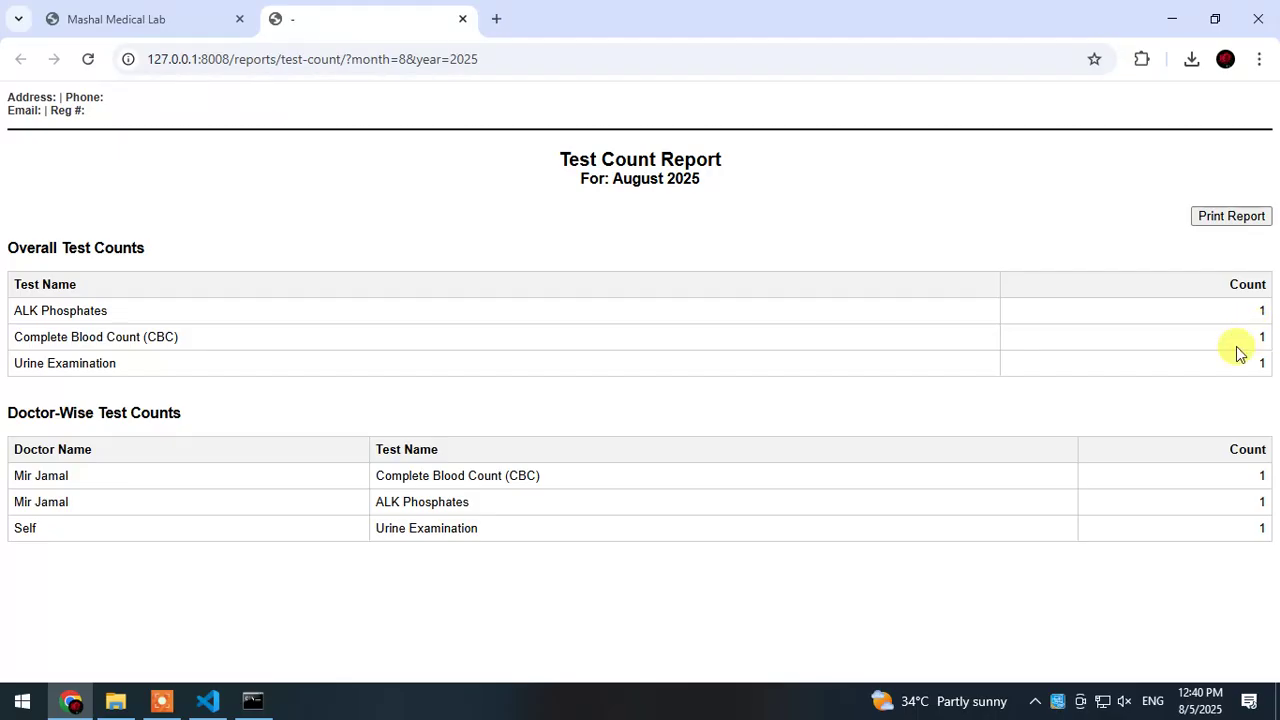
pyautogui.moveTo(1226, 353); pyautogui.dragTo(1277, 361)
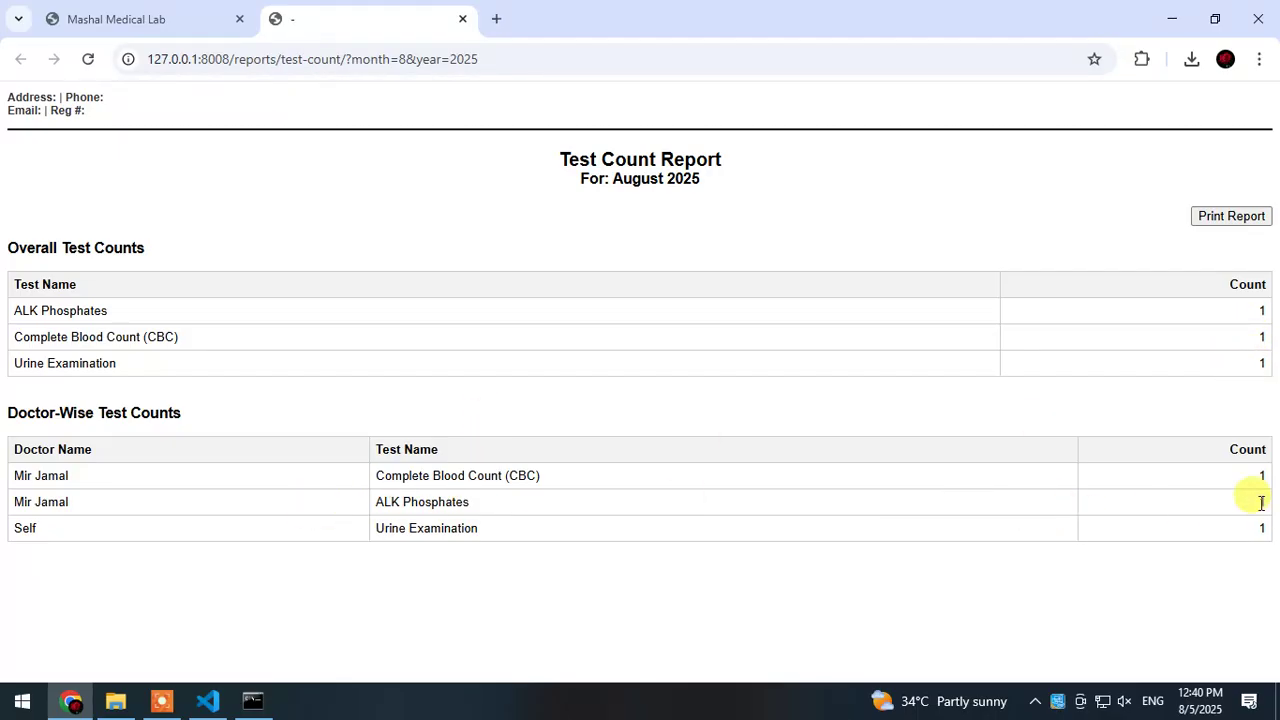
pyautogui.moveTo(1251, 491); pyautogui.dragTo(1263, 526)
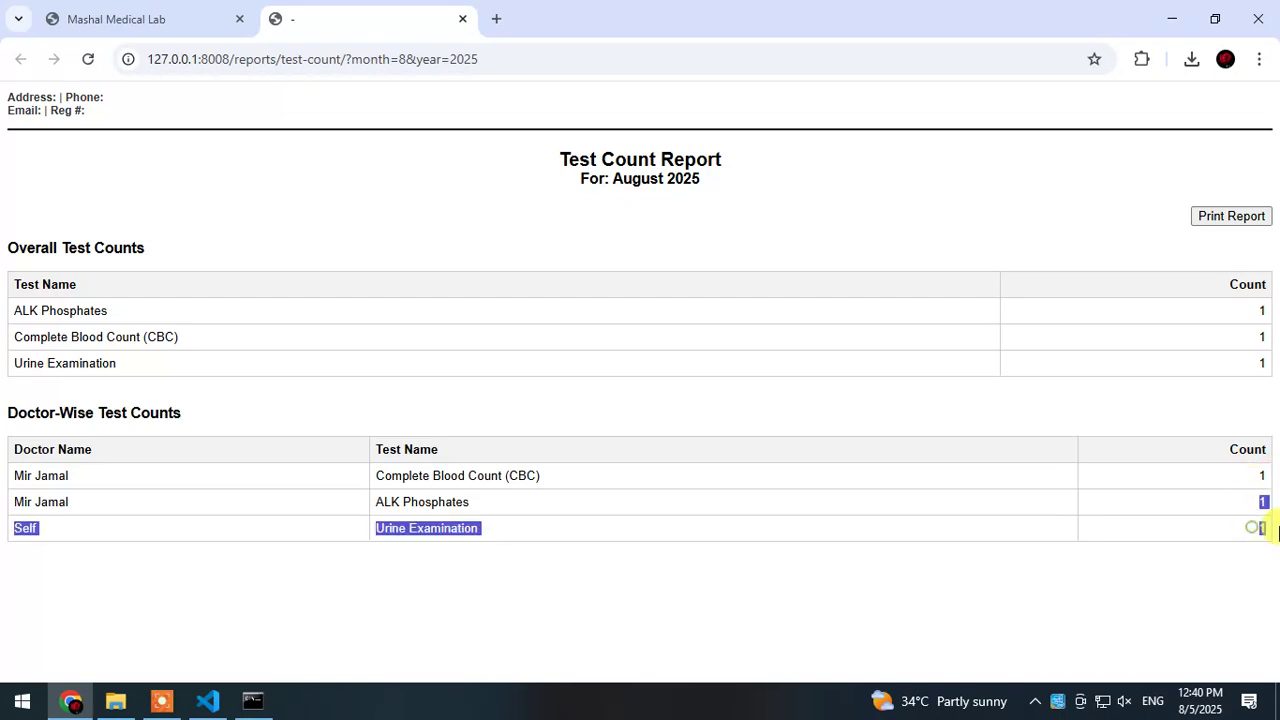
pyautogui.click(273, 526)
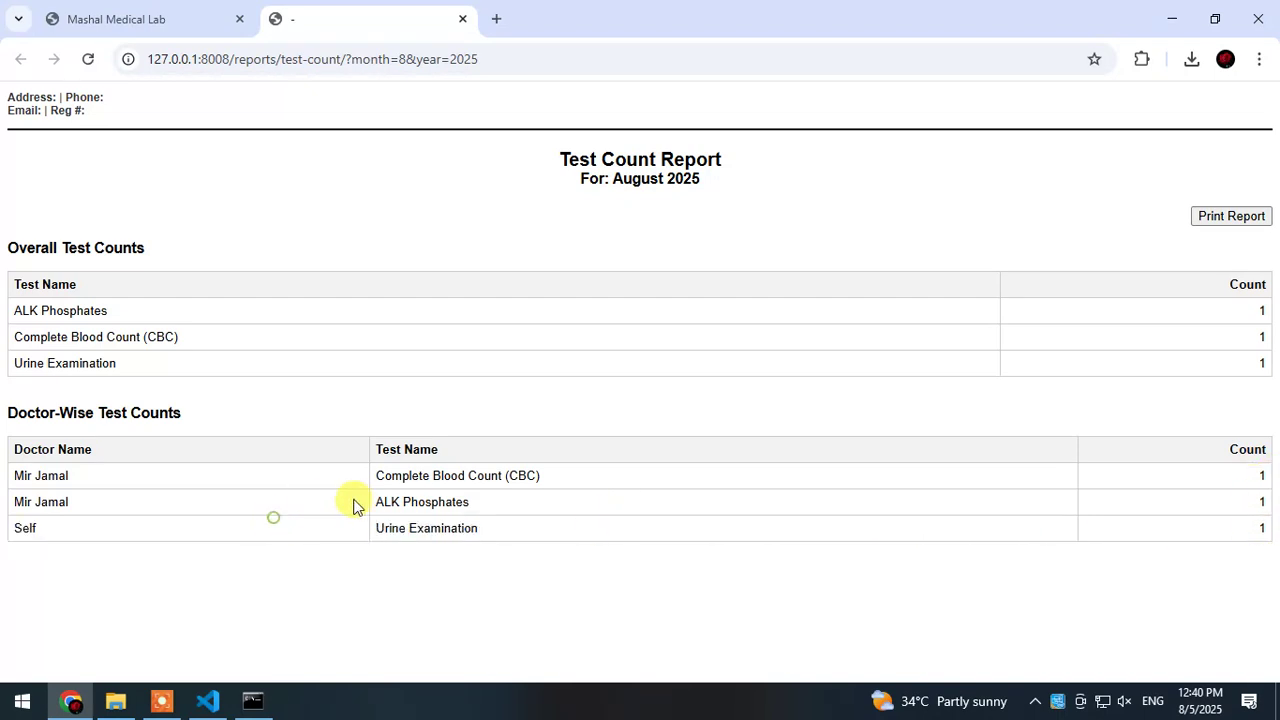
# Step: Preview the Test Count Report for printing, cancel the print and close the report
pyautogui.click(1238, 220)
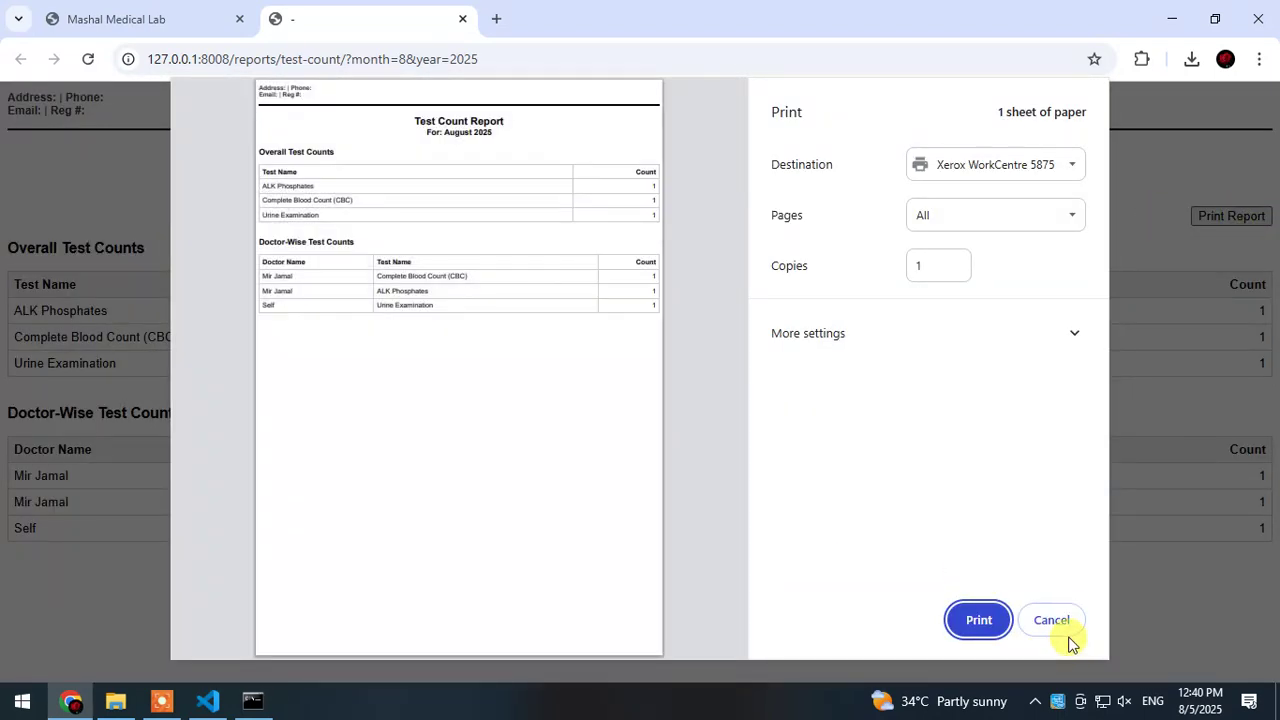
pyautogui.click(1055, 624)
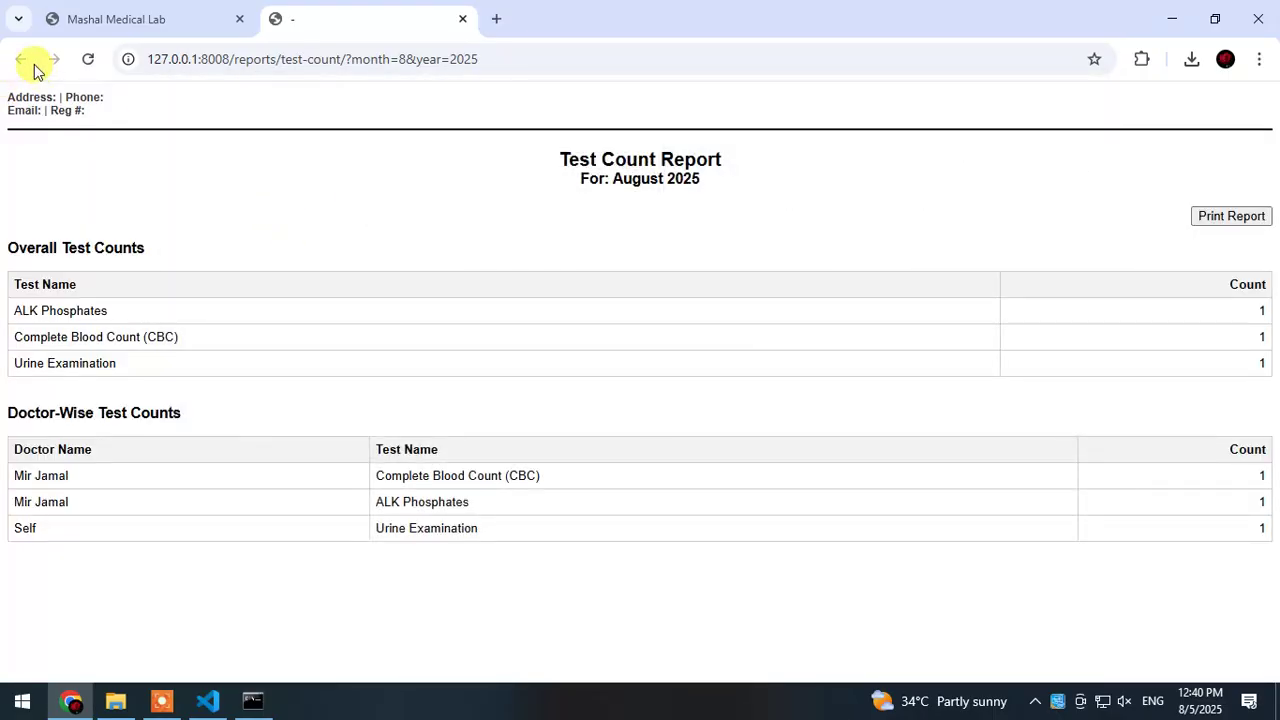
pyautogui.click(462, 20)
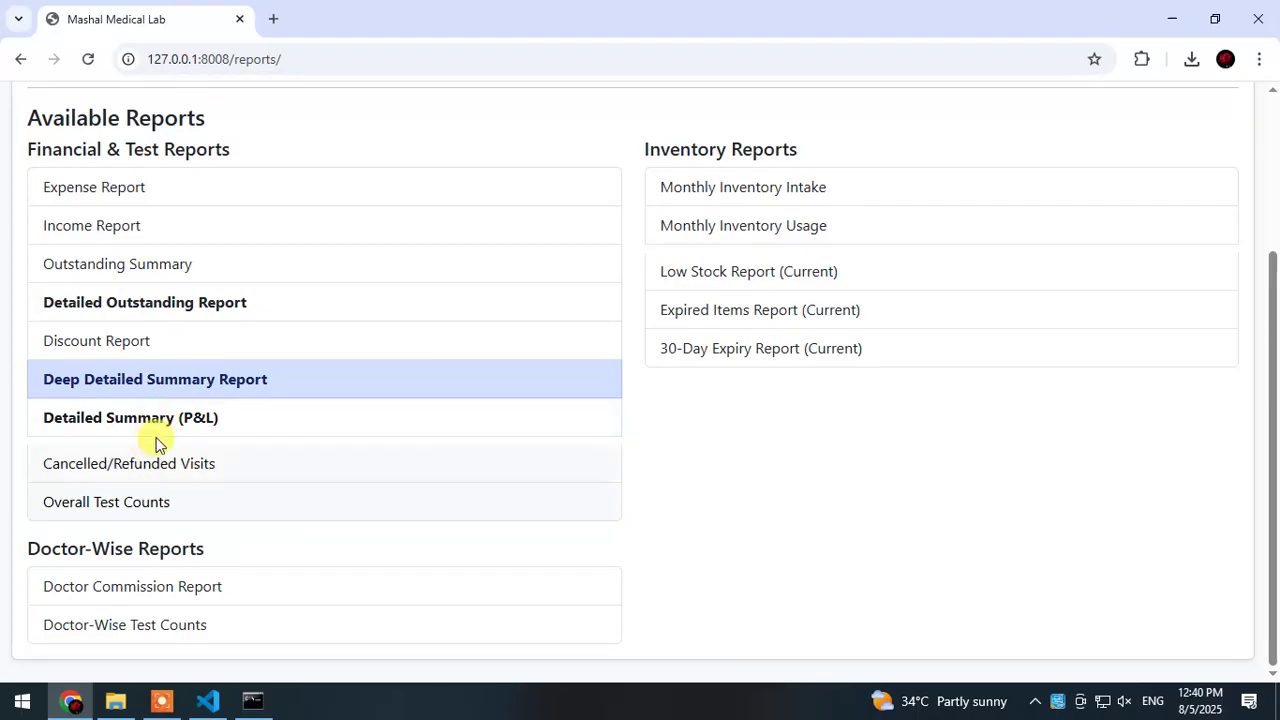
# Step: Open the Doctor Commission Report for the skin specialist found by searching "a", and check the test value, commission percentage and payable amount
pyautogui.click(175, 595)
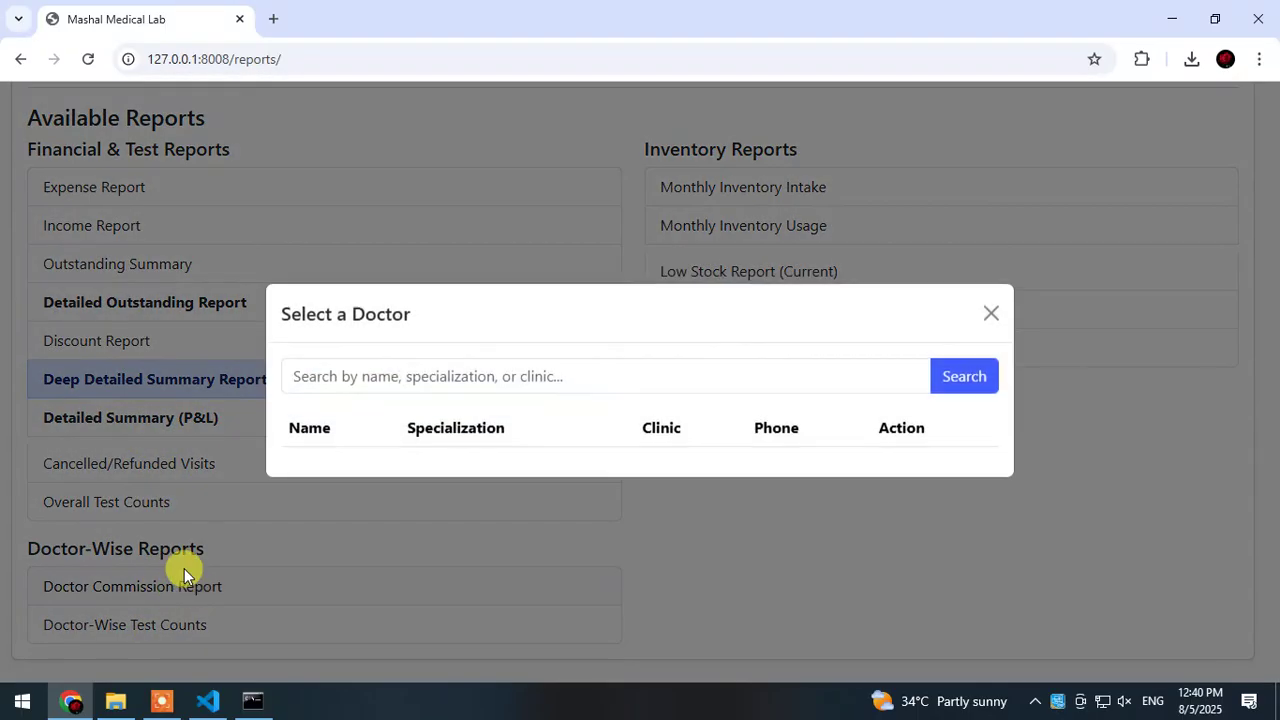
pyautogui.click(658, 381)
pyautogui.write('a')
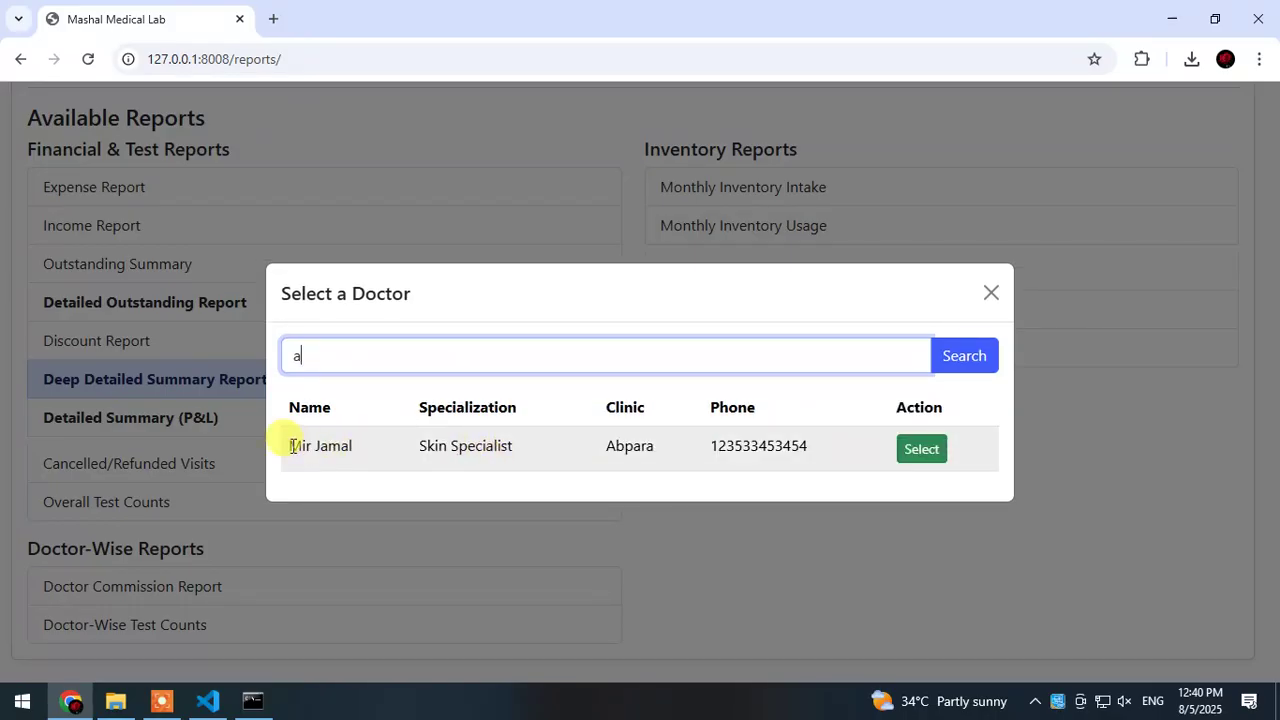
pyautogui.click(920, 449)
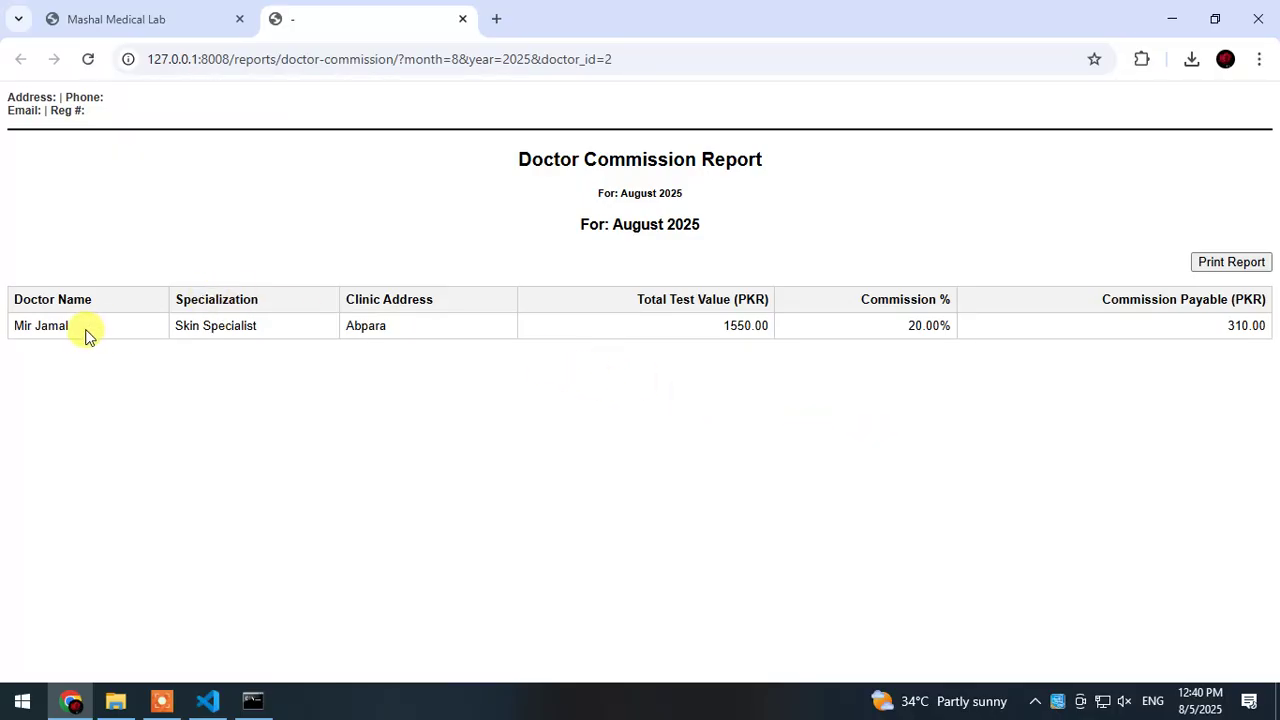
pyautogui.moveTo(109, 329); pyautogui.dragTo(773, 325)
pyautogui.moveTo(906, 329); pyautogui.dragTo(976, 330)
pyautogui.moveTo(1227, 327); pyautogui.dragTo(1264, 333)
pyautogui.click(1256, 328)
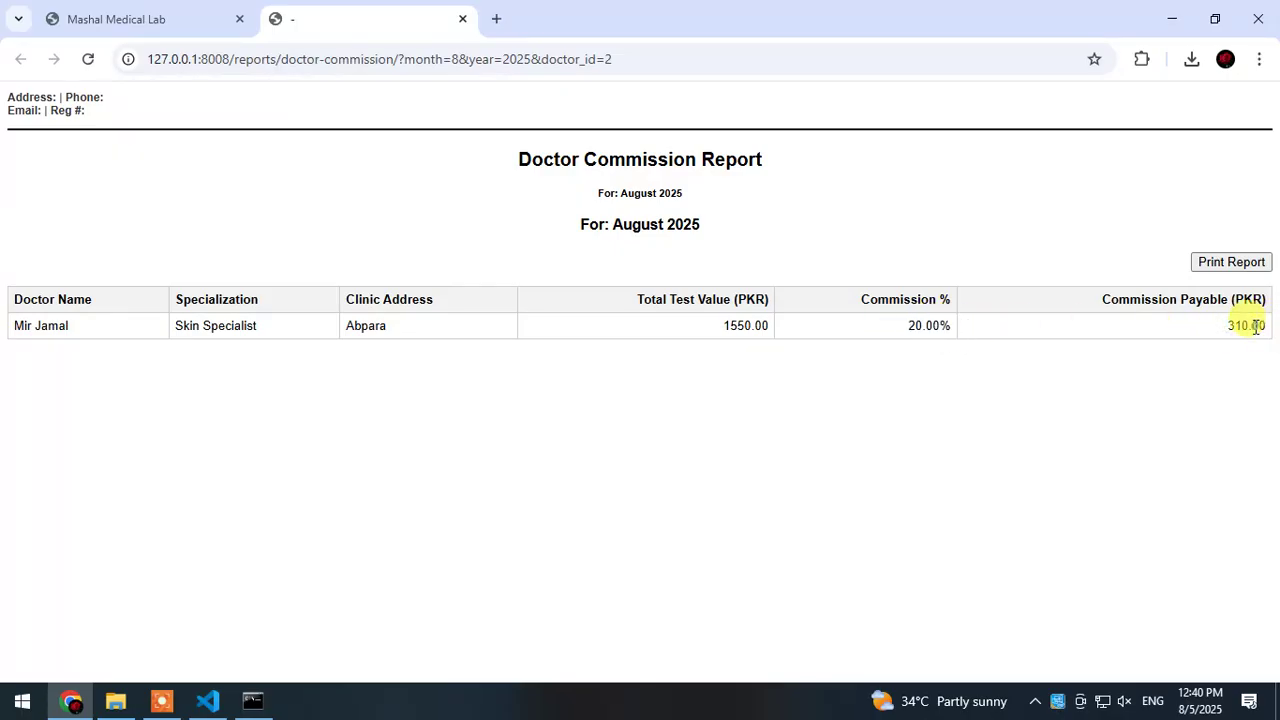
pyautogui.click(462, 19)
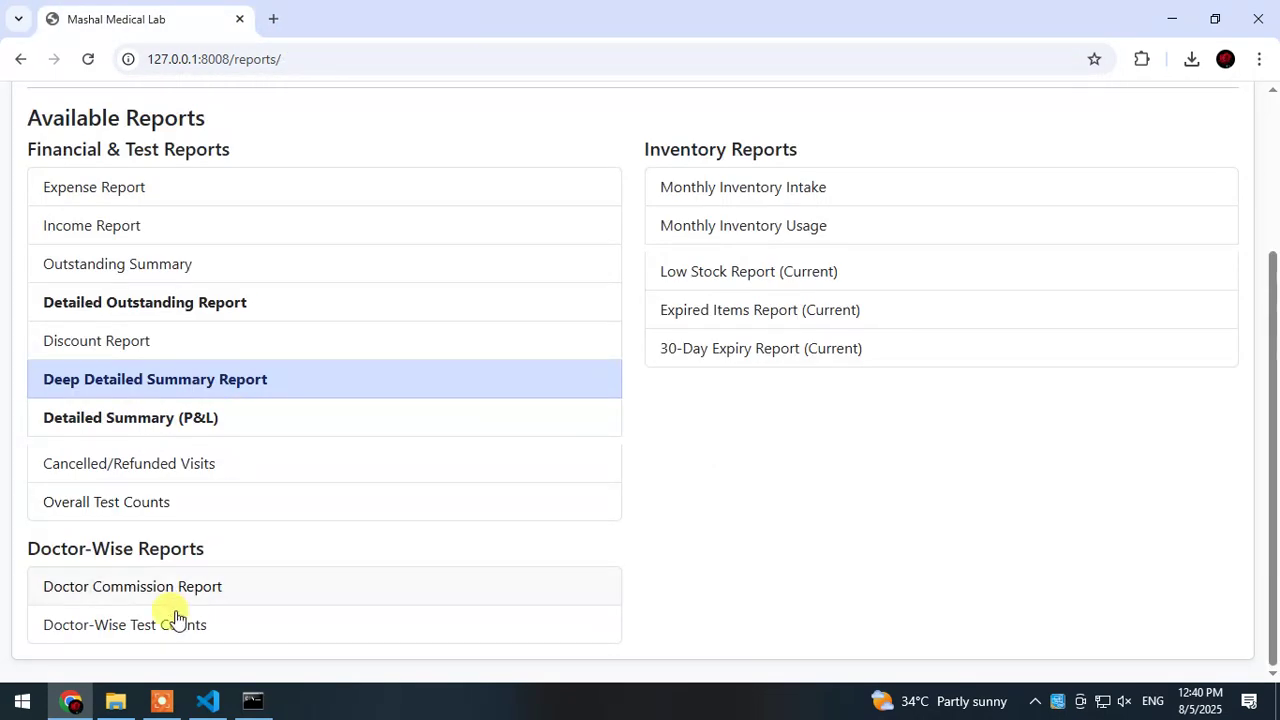
# Step: Open the Doctor-Wise Test Counts report for the skin specialist found by searching "a", and review the count per test
pyautogui.click(163, 624)
pyautogui.click(503, 378)
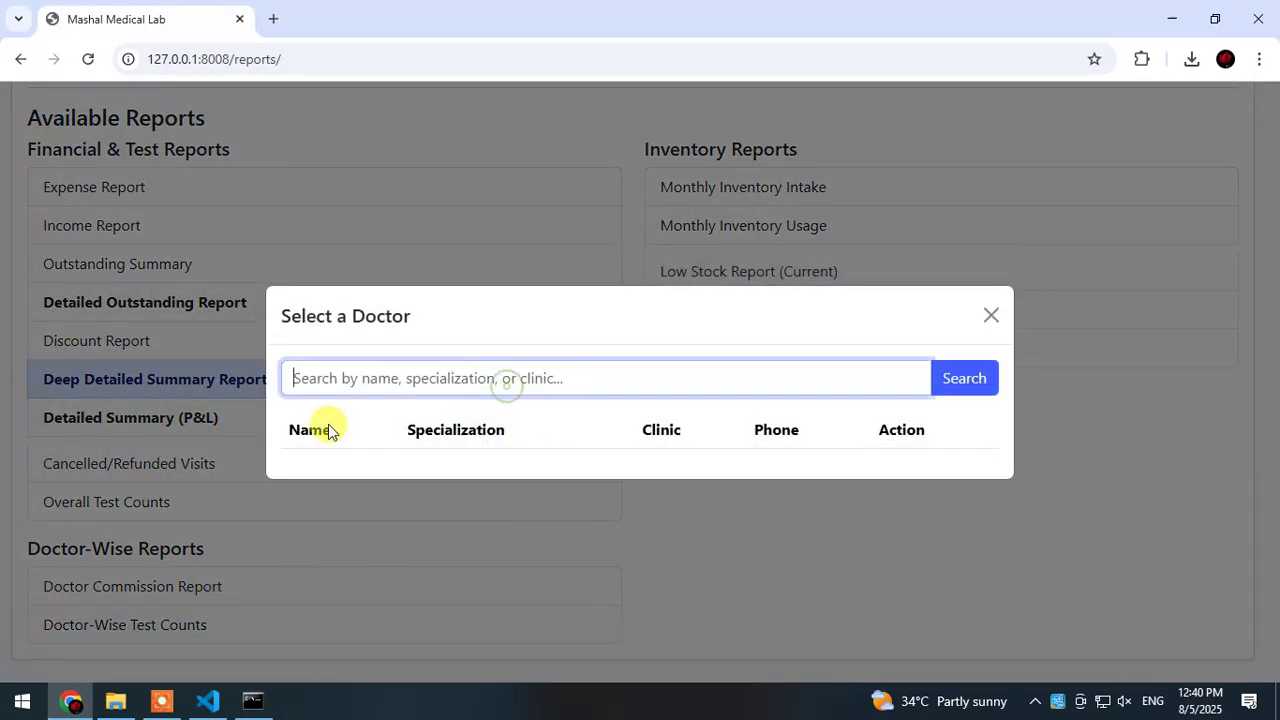
pyautogui.write('a')
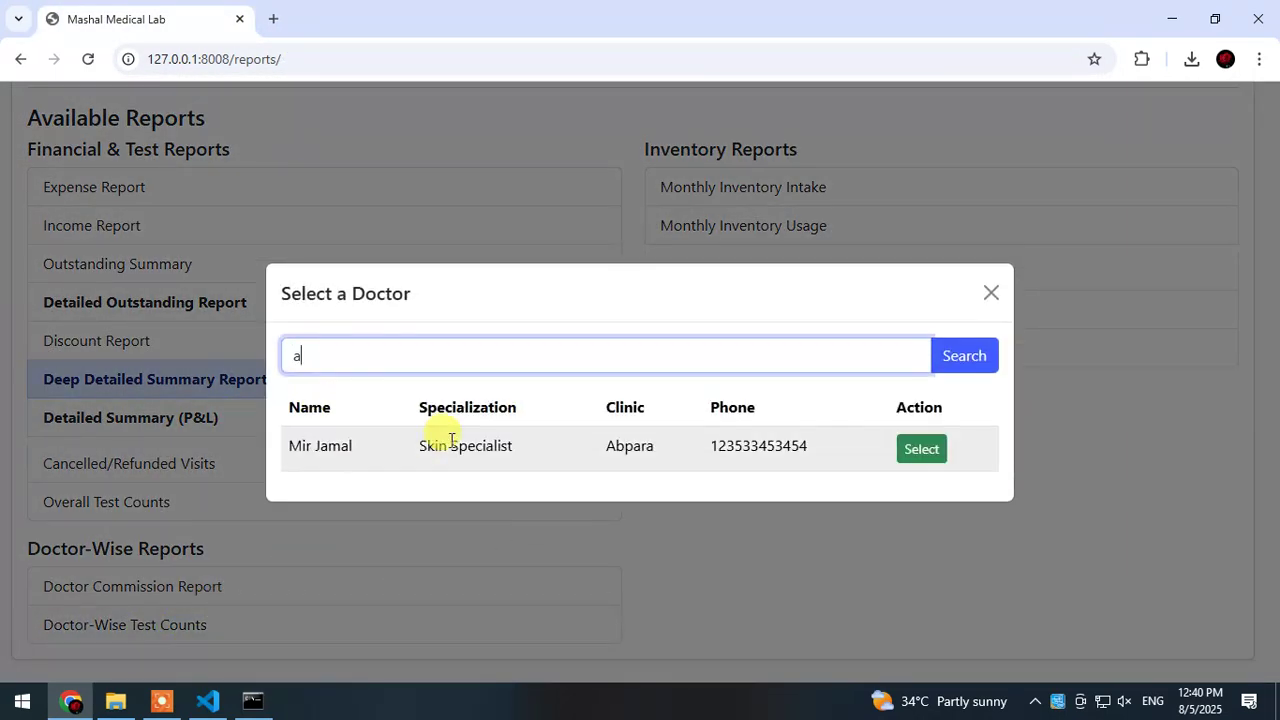
pyautogui.click(938, 452)
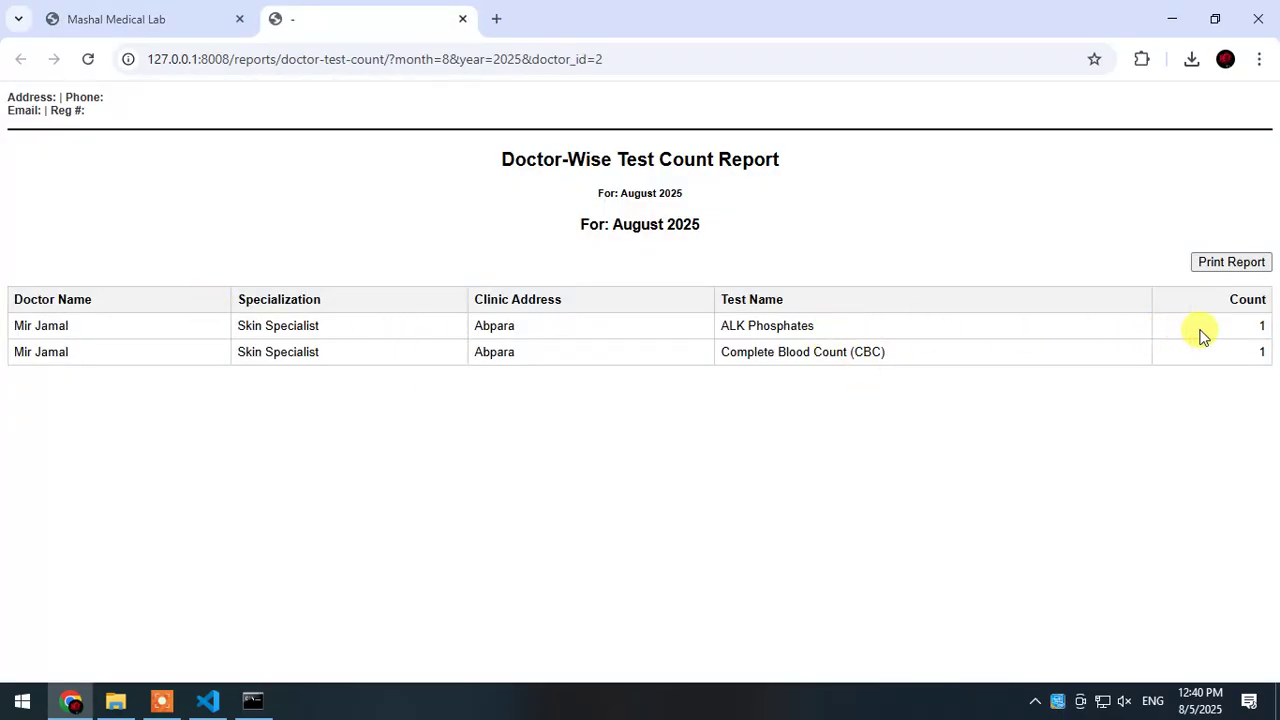
pyautogui.moveTo(1203, 335); pyautogui.dragTo(1160, 368)
pyautogui.click(462, 18)
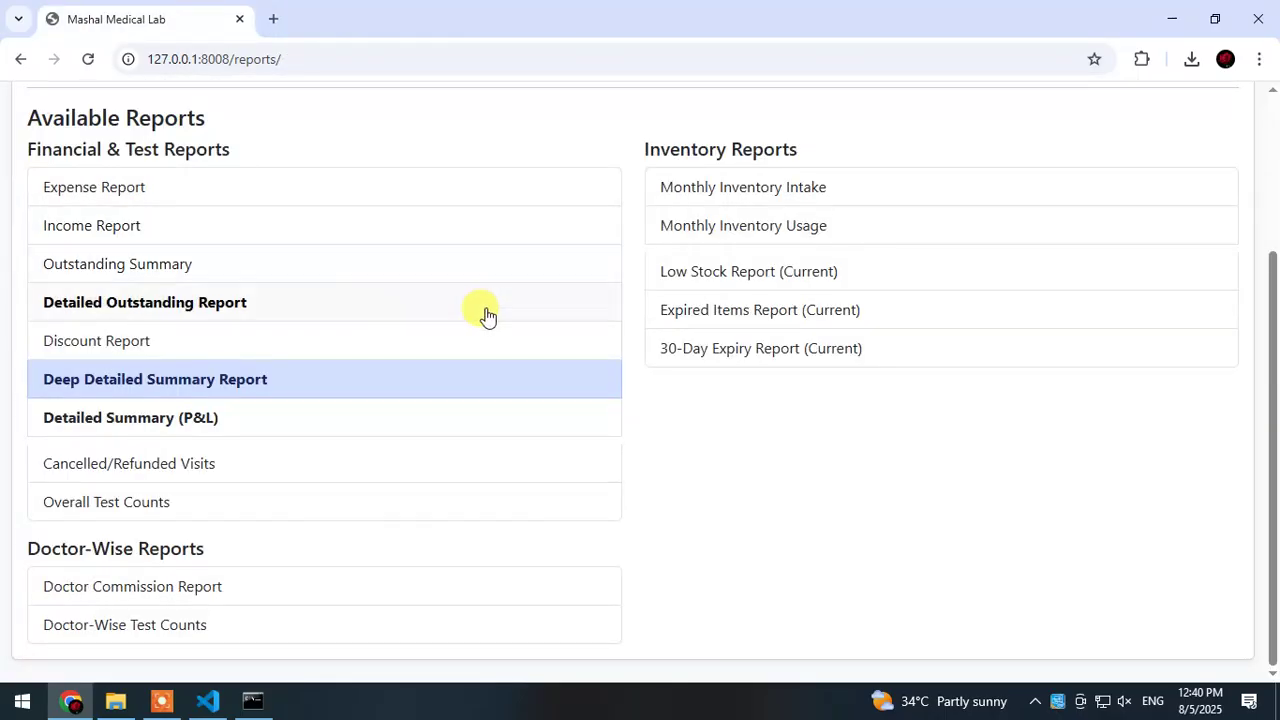
# Step: Open the Monthly Inventory Intake report for August 2025 and check the item and the user who recorded it
pyautogui.scroll(1, 465, 494)
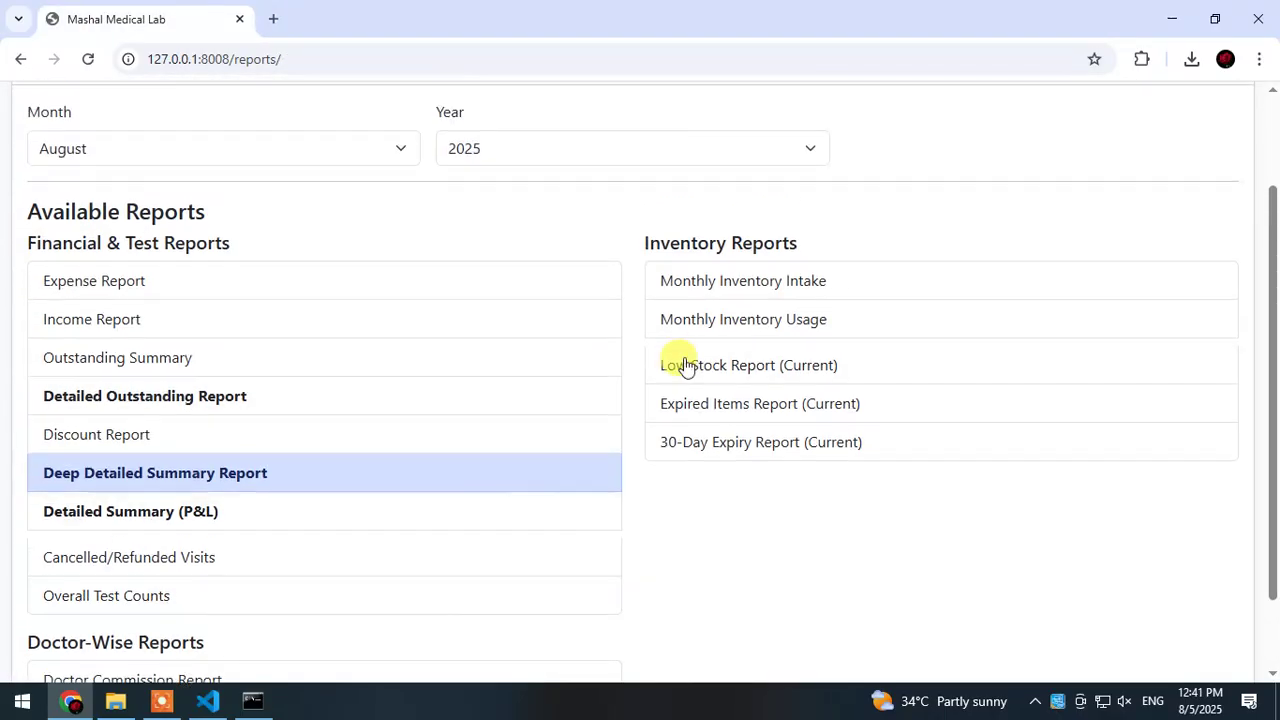
pyautogui.click(774, 284)
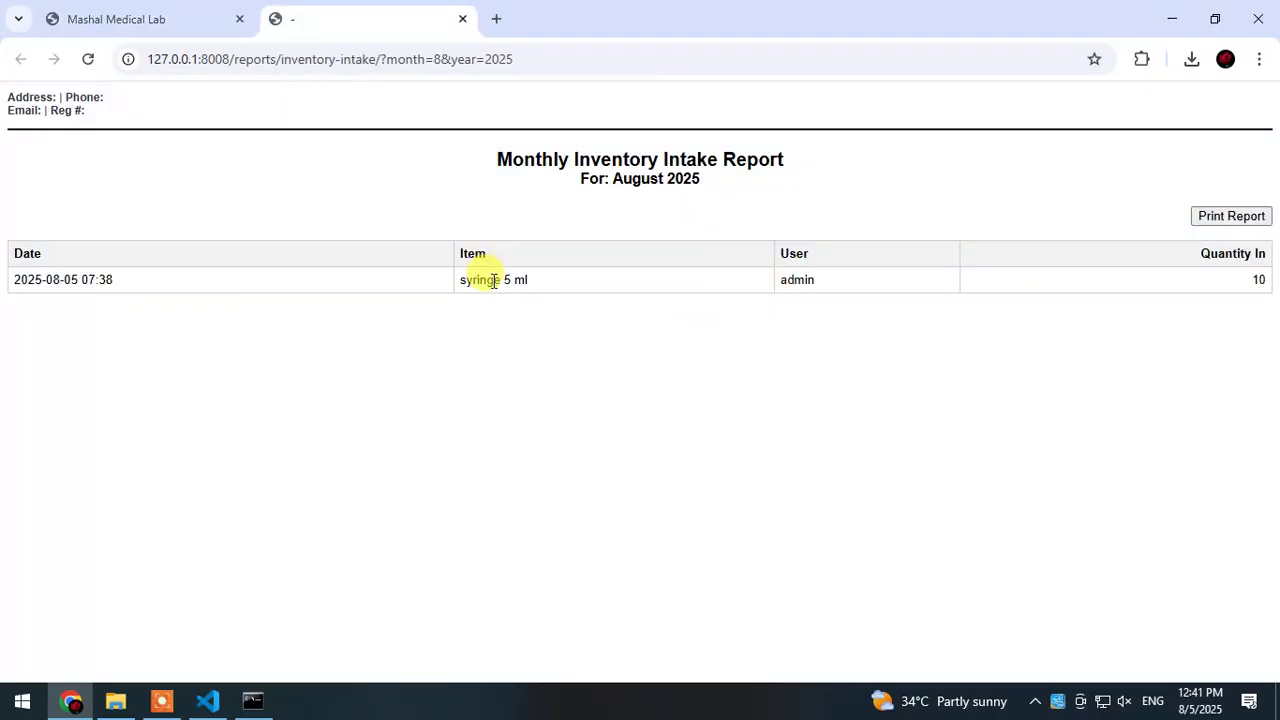
pyautogui.moveTo(641, 287); pyautogui.dragTo(445, 280)
pyautogui.moveTo(920, 286); pyautogui.dragTo(770, 275)
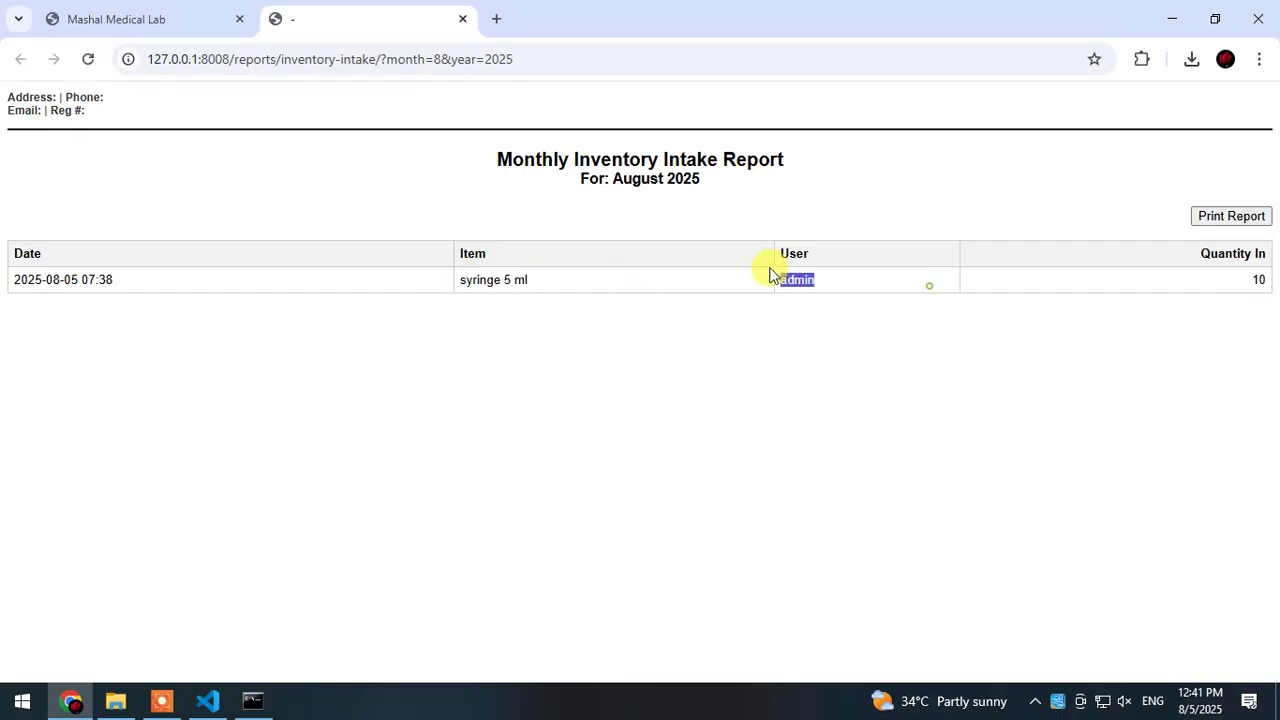
pyautogui.click(198, 37)
# Step: Review the Monthly Inventory Usage report for August 2025, close the opened reports, and check the Low Stock Report
pyautogui.click(740, 317)
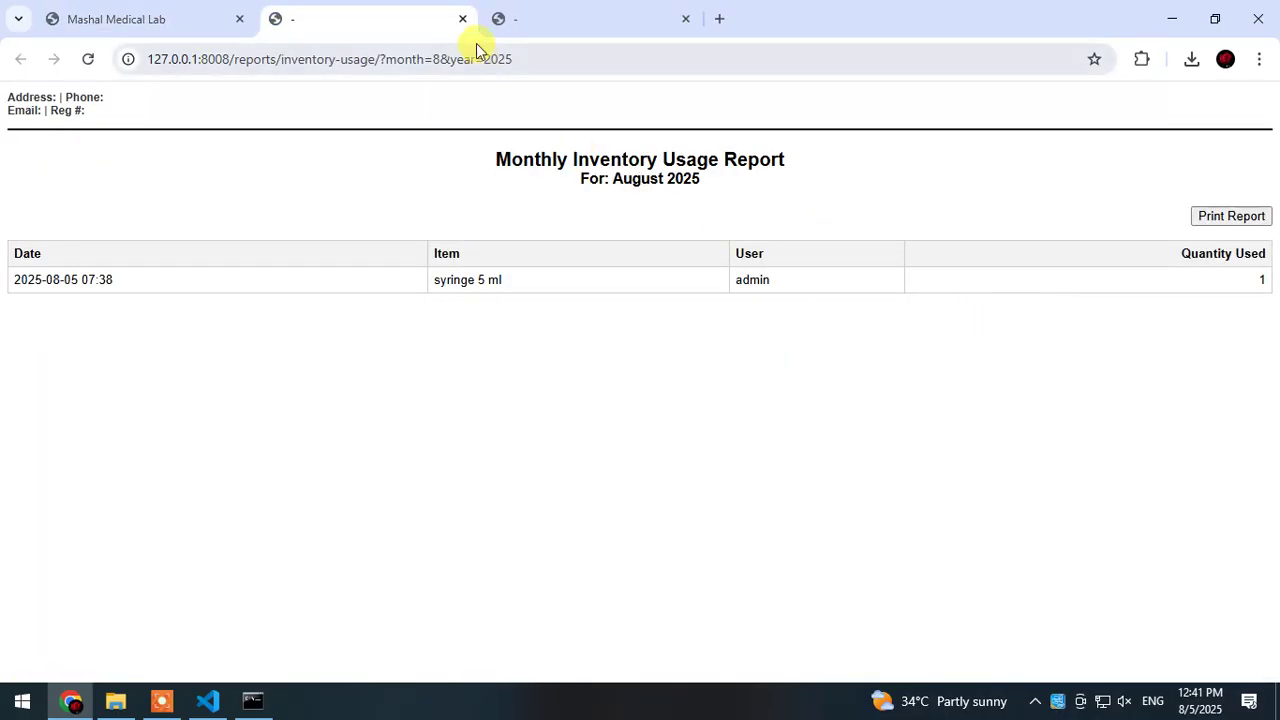
pyautogui.click(462, 18)
pyautogui.click(463, 20)
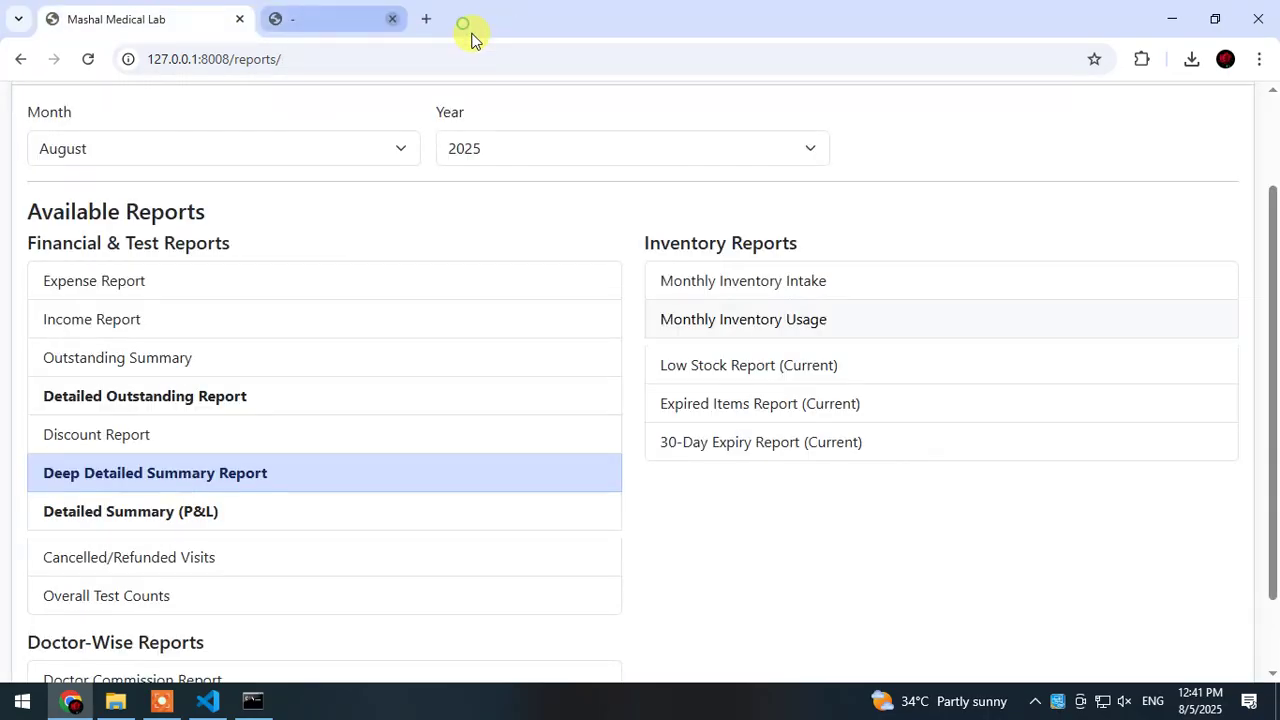
pyautogui.click(778, 372)
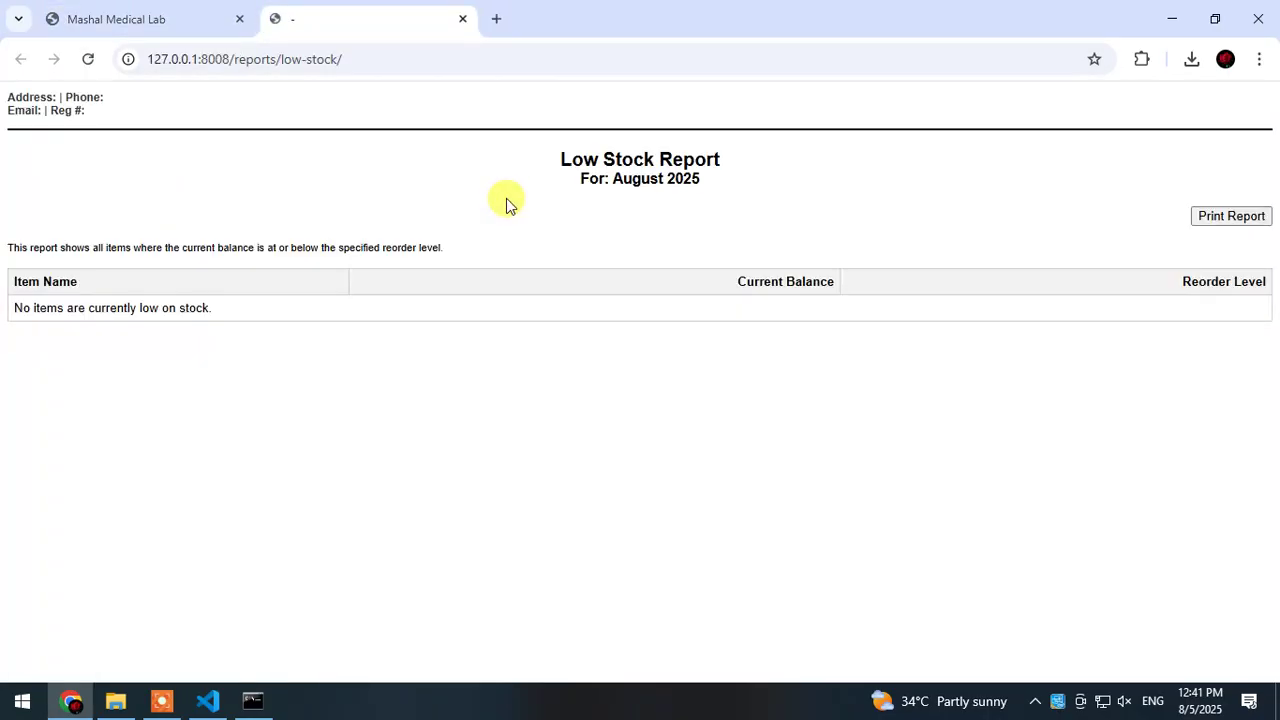
pyautogui.click(127, 22)
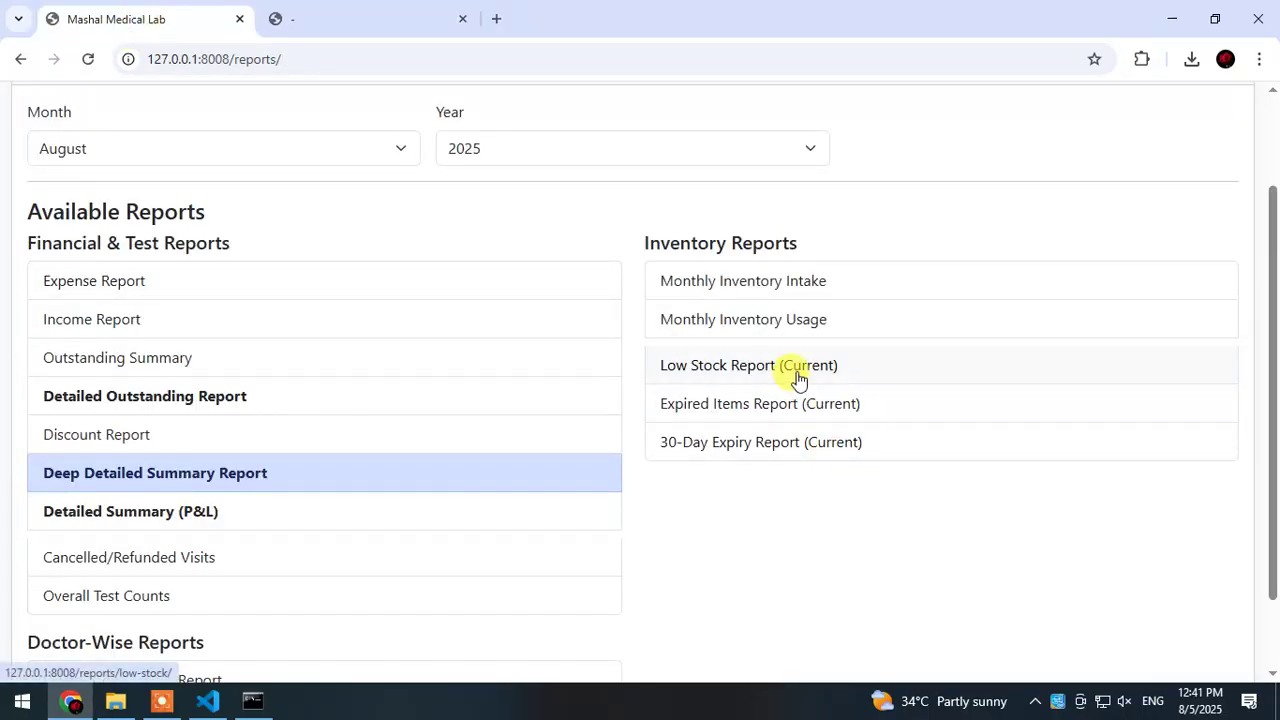
# Step: Examine the stock balance and recent transaction history on the Inventory page, and compare them with the Low Stock Report
pyautogui.scroll(2, 797, 378)
pyautogui.scroll(-1, 794, 377)
pyautogui.scroll(1, 794, 371)
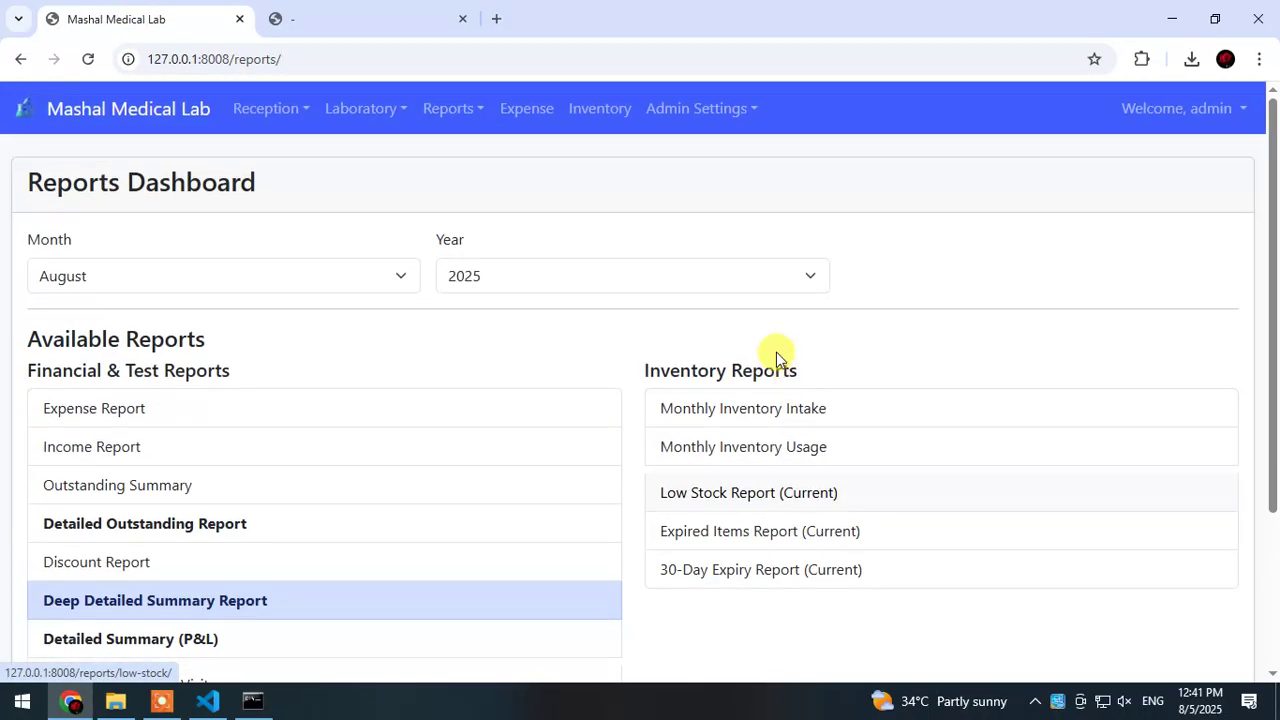
pyautogui.click(600, 110)
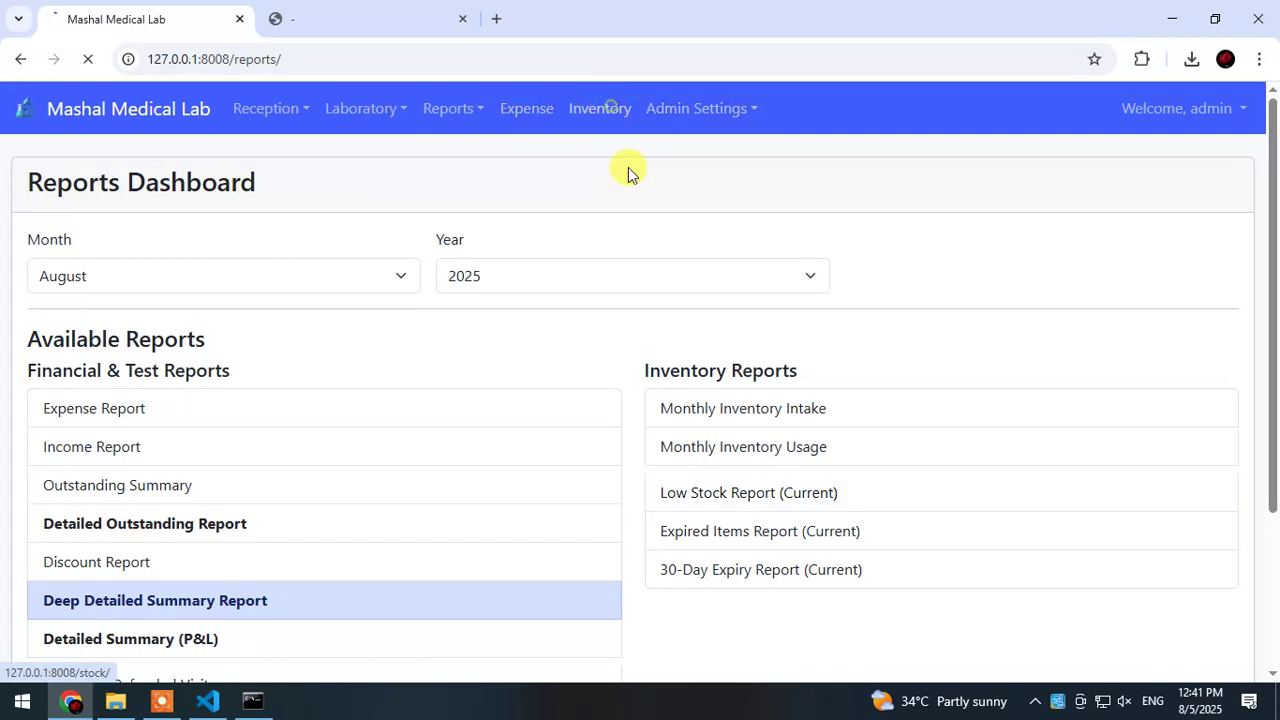
pyautogui.scroll(-1, 207, 535)
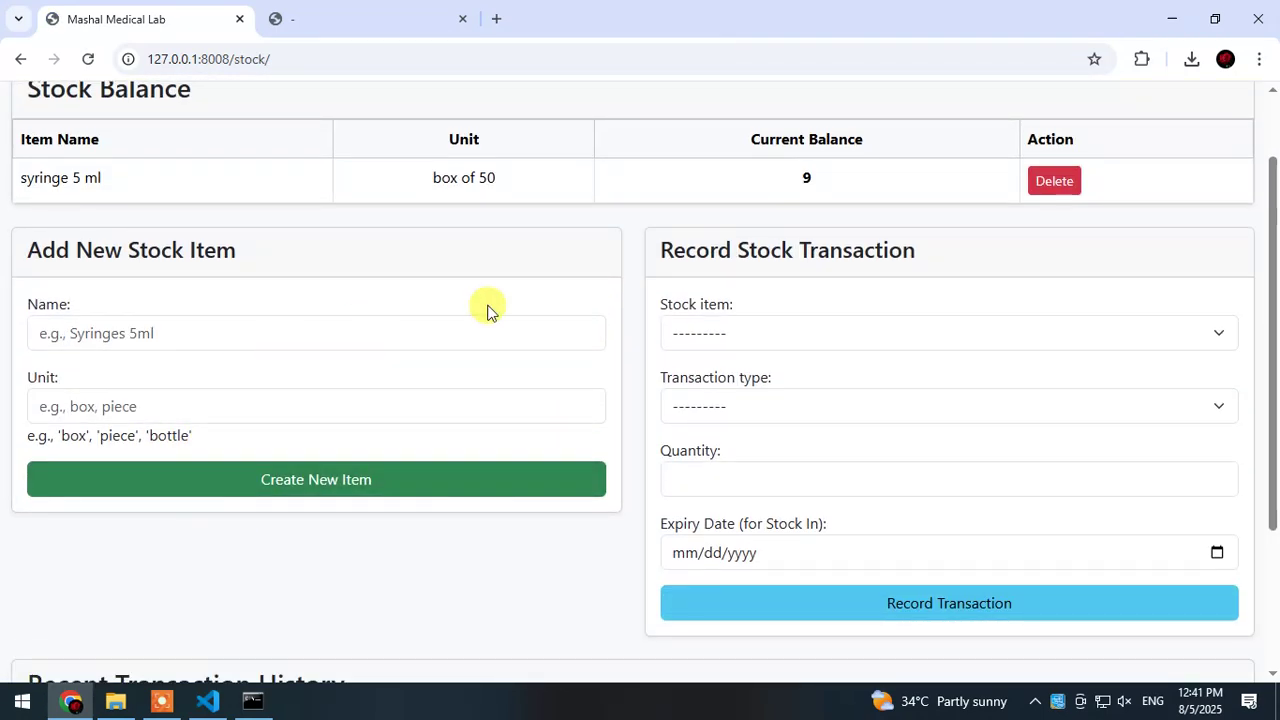
pyautogui.scroll(-2, 736, 418)
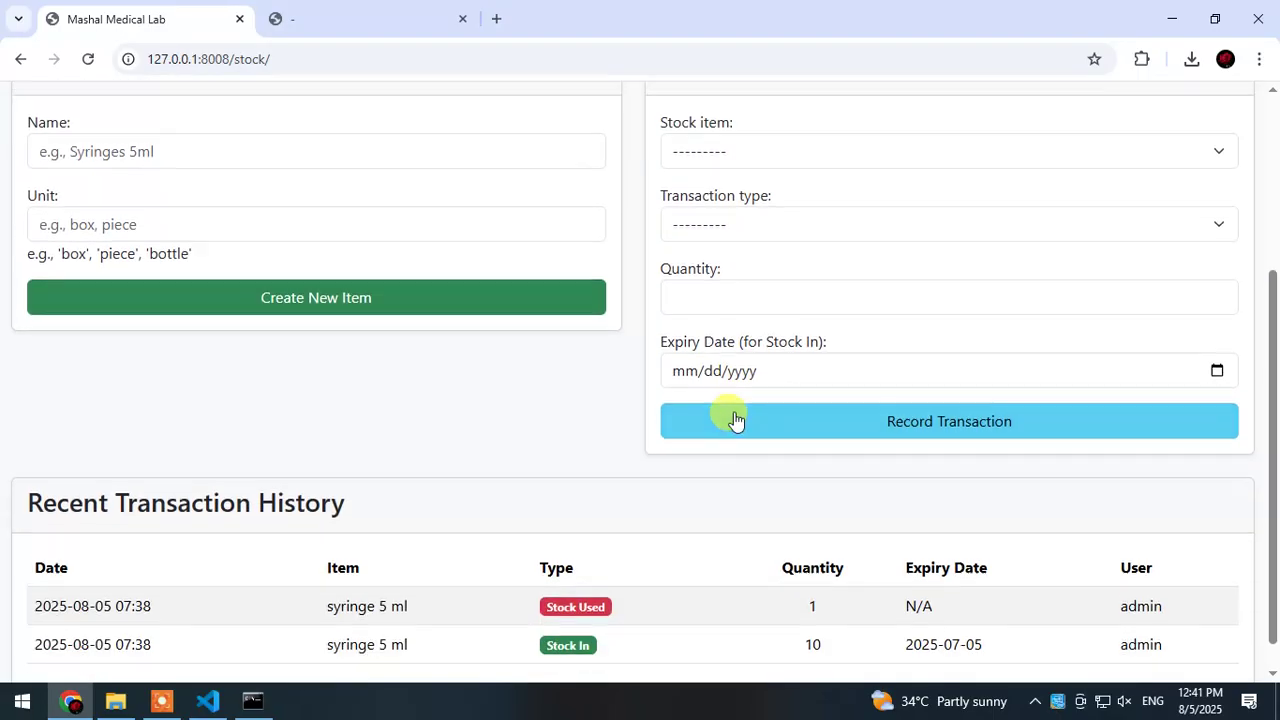
pyautogui.scroll(3, 733, 418)
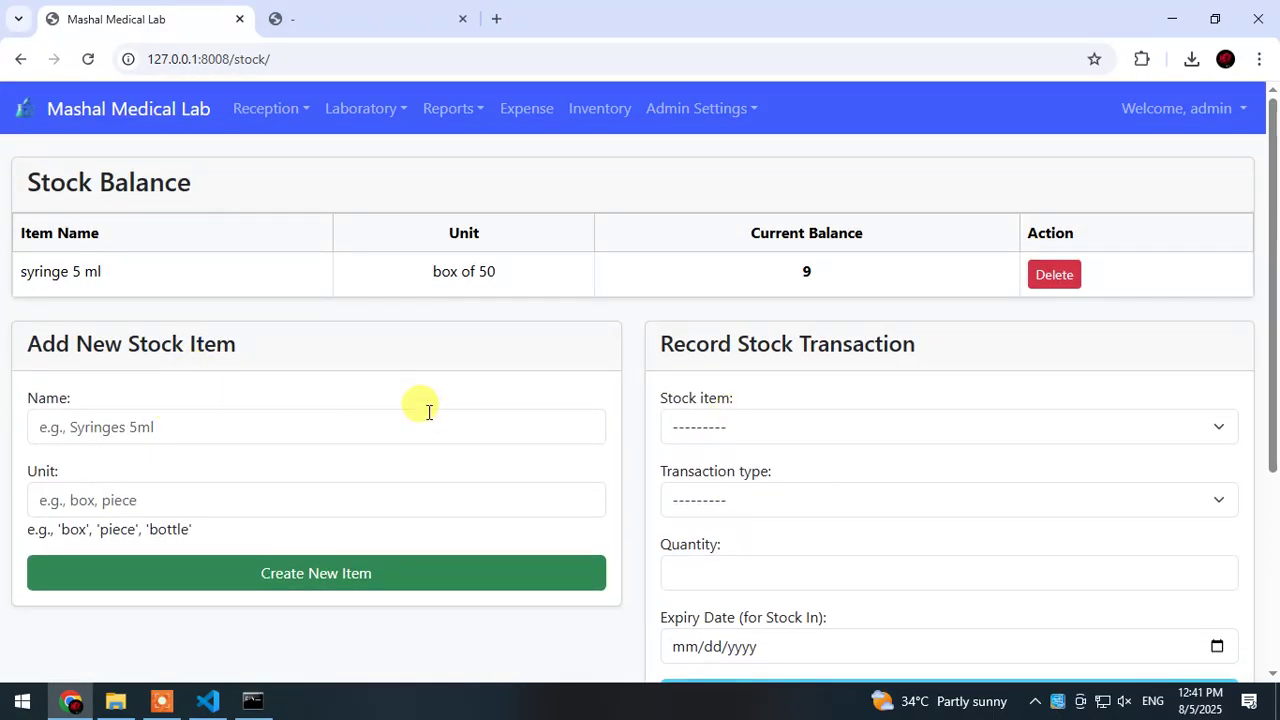
pyautogui.scroll(-3, 426, 420)
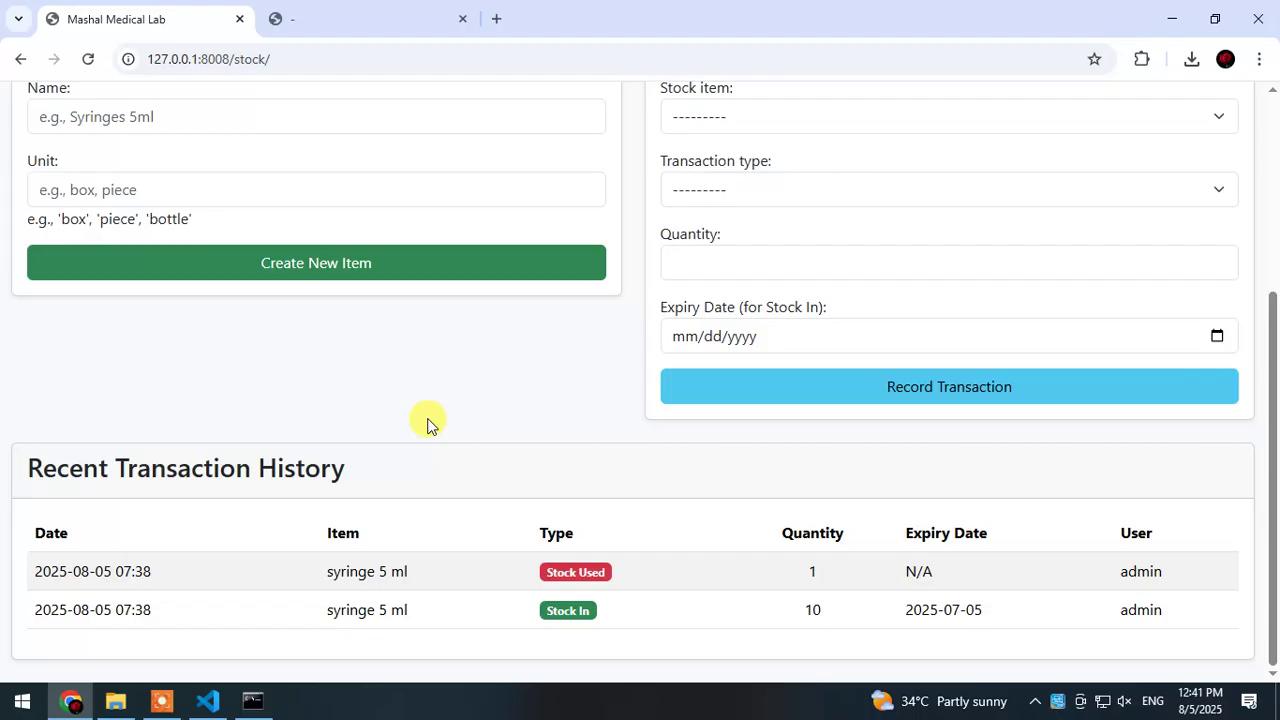
pyautogui.scroll(2, 427, 420)
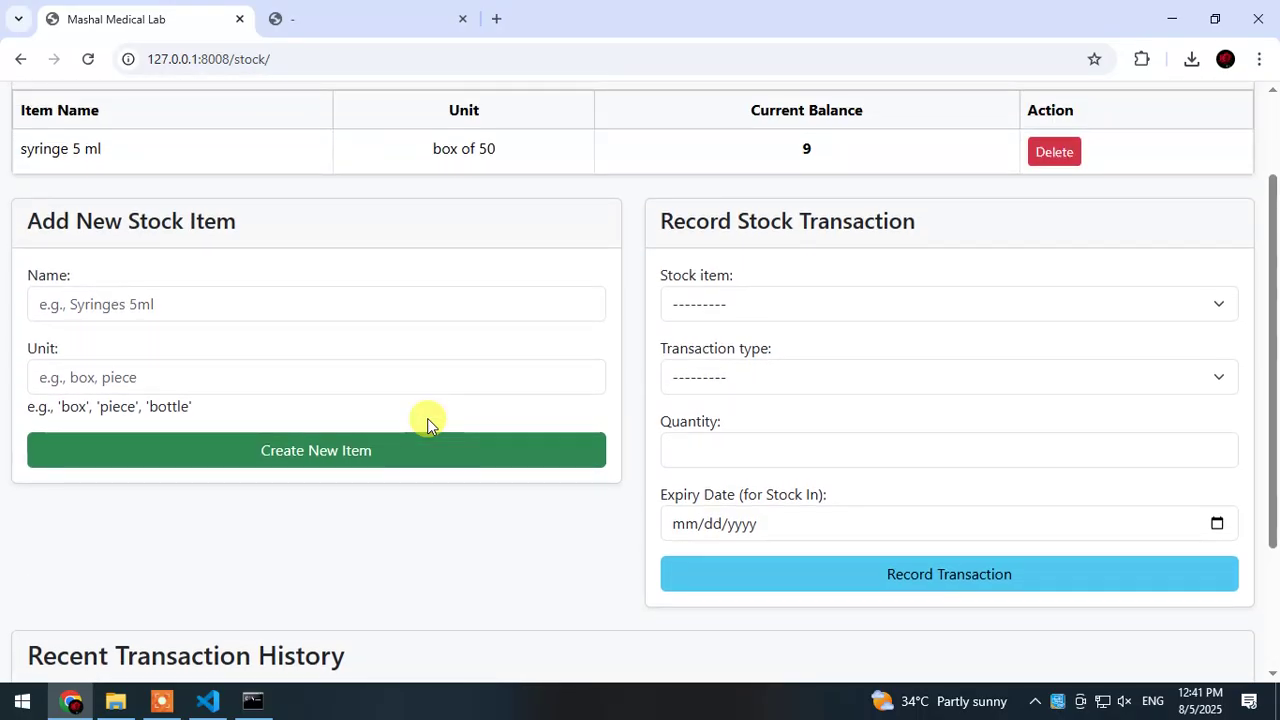
pyautogui.scroll(2, 427, 418)
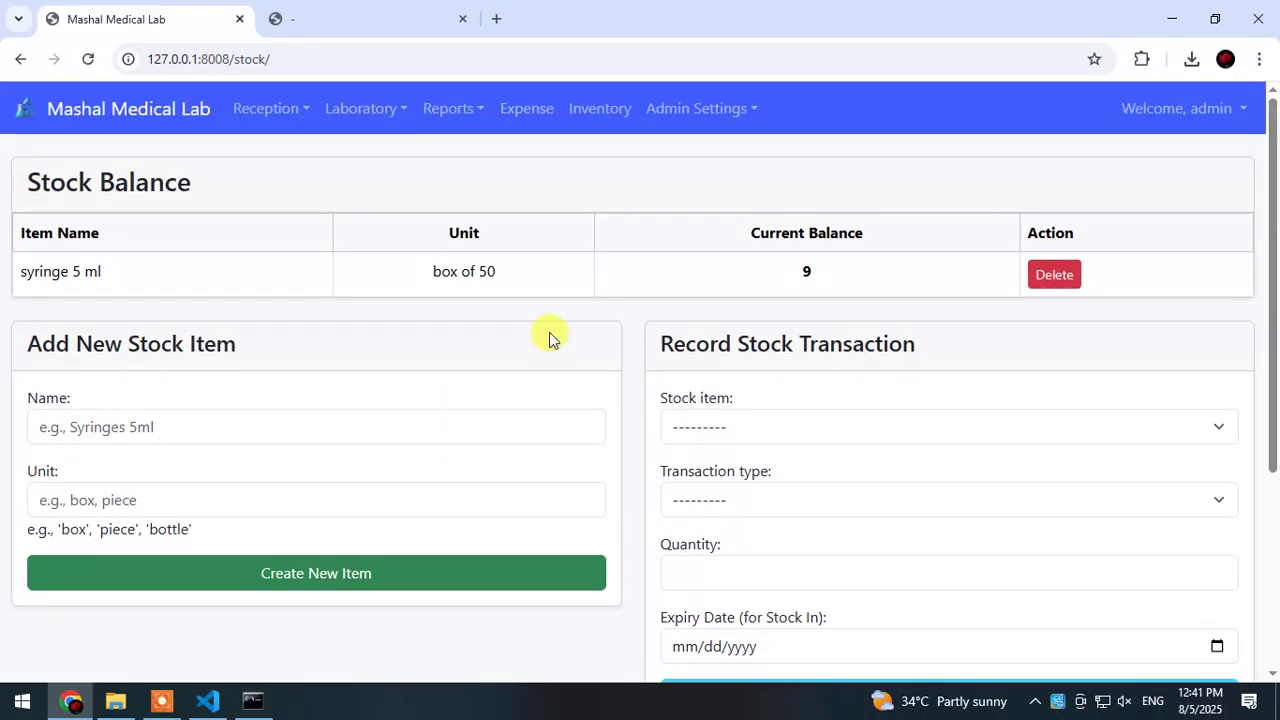
pyautogui.click(347, 15)
pyautogui.click(213, 18)
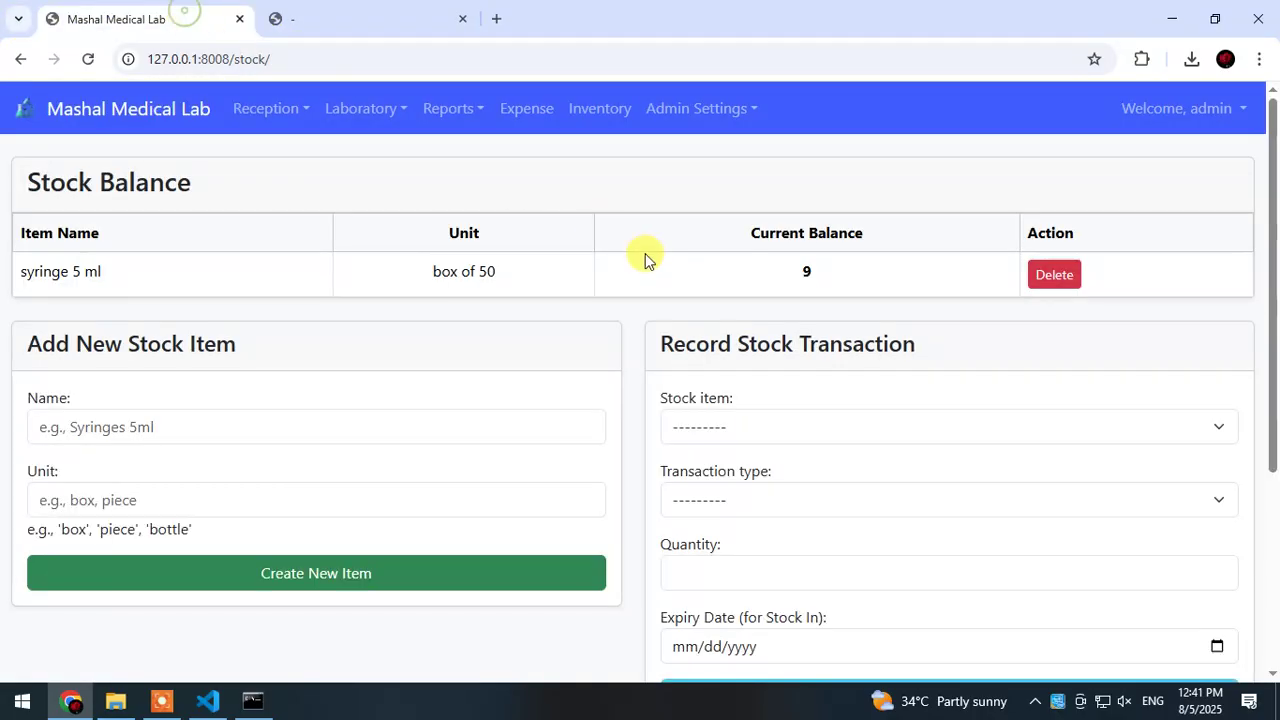
# Step: Check the expiry date, quantity and user in the Expired Items Report, and view the 30-Day Expiry Report, closing both reports
pyautogui.click(21, 60)
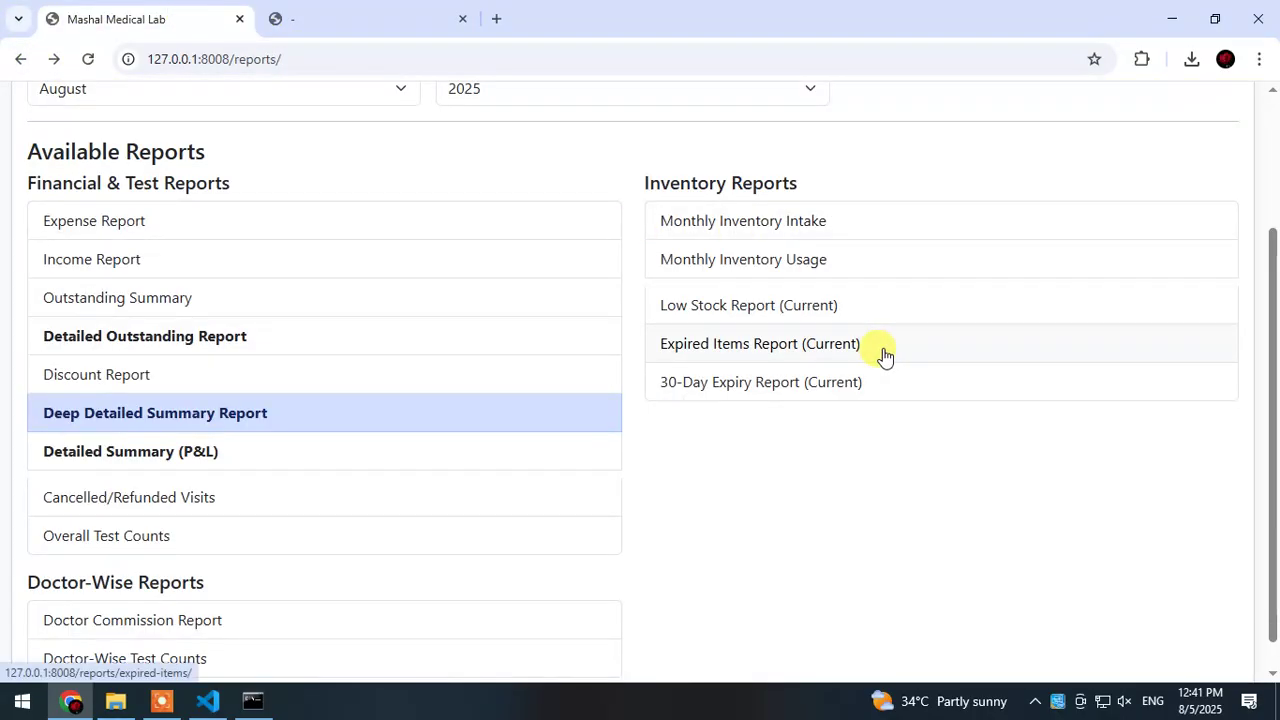
pyautogui.click(743, 345)
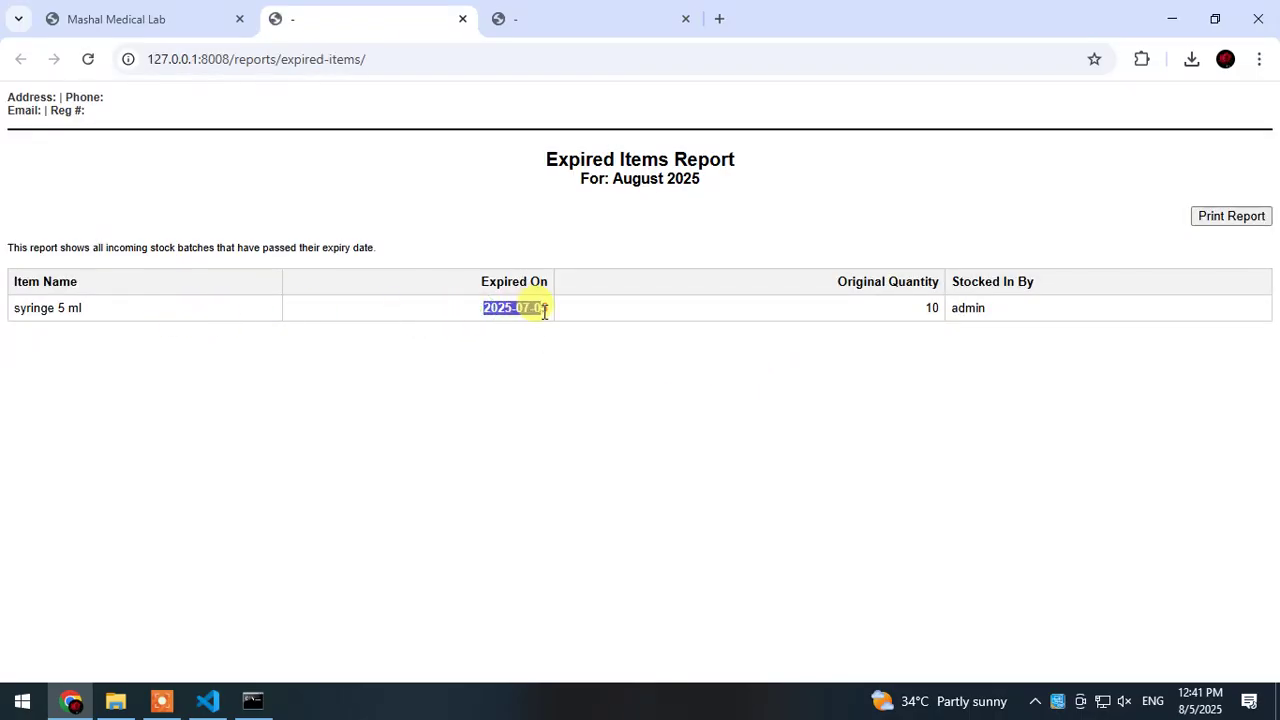
pyautogui.click(522, 332)
pyautogui.moveTo(476, 309); pyautogui.dragTo(537, 306)
pyautogui.click(975, 308)
pyautogui.click(918, 308)
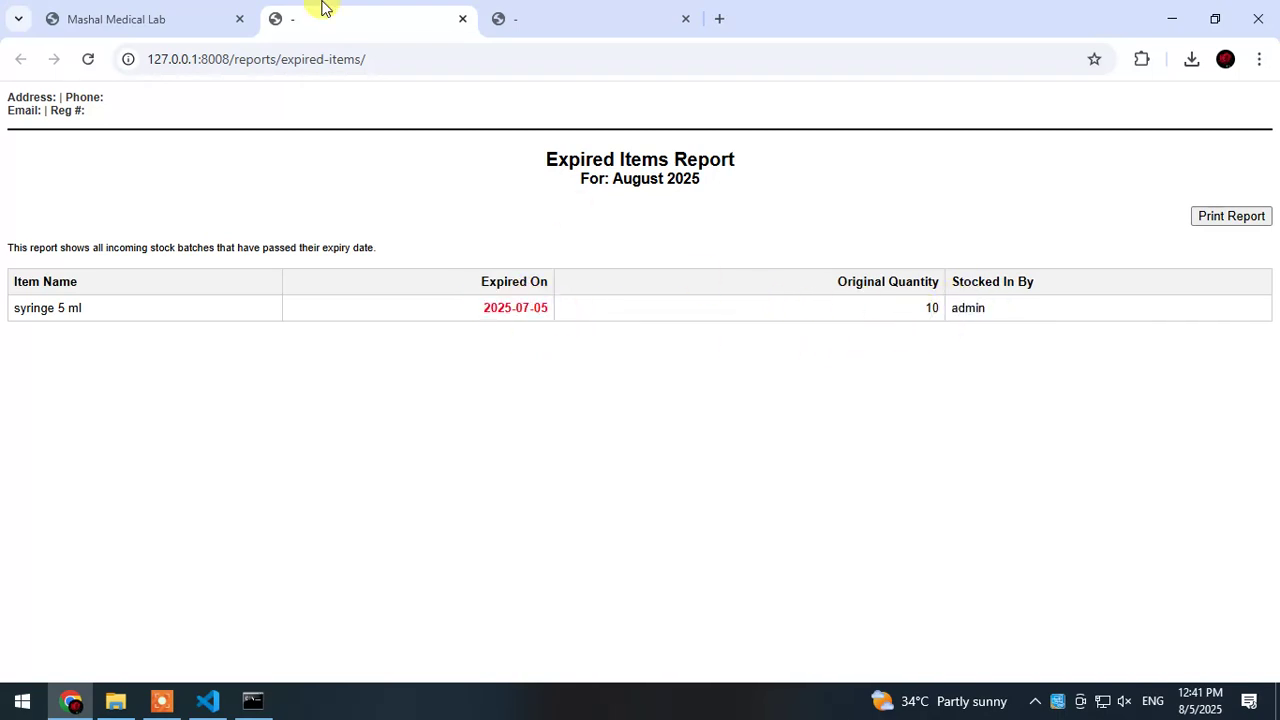
pyautogui.click(460, 18)
pyautogui.click(460, 18)
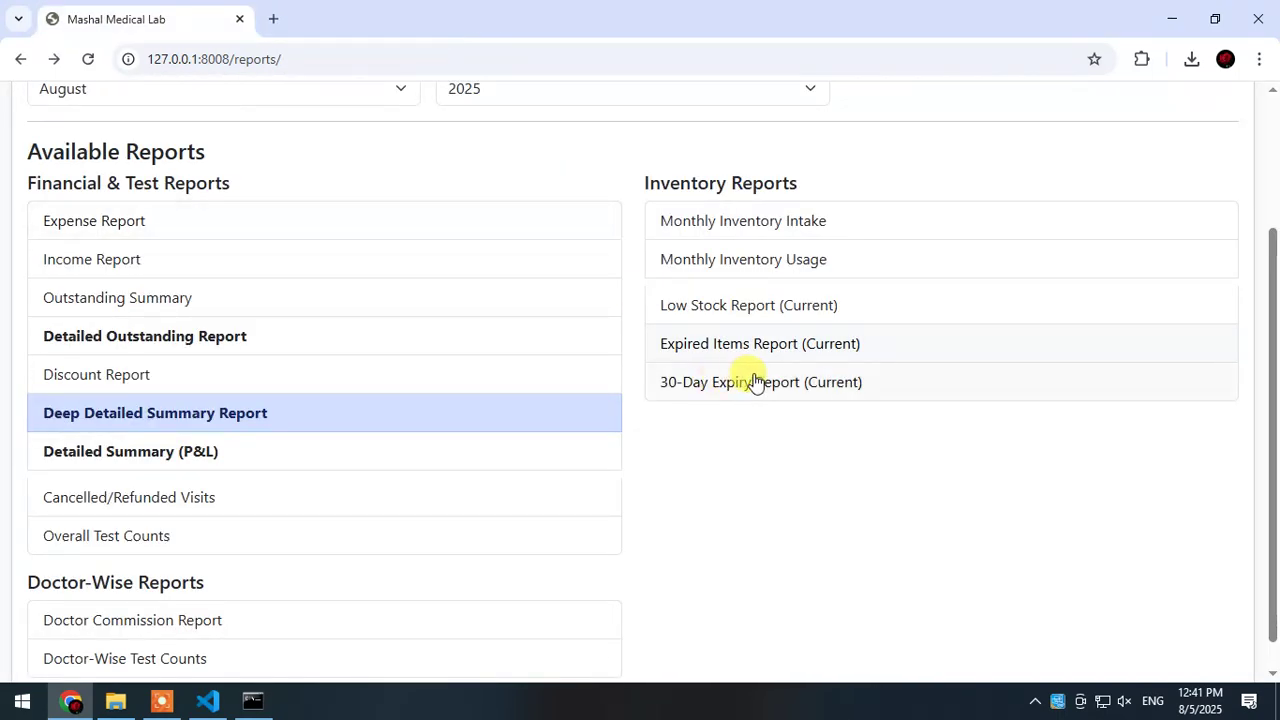
pyautogui.click(746, 385)
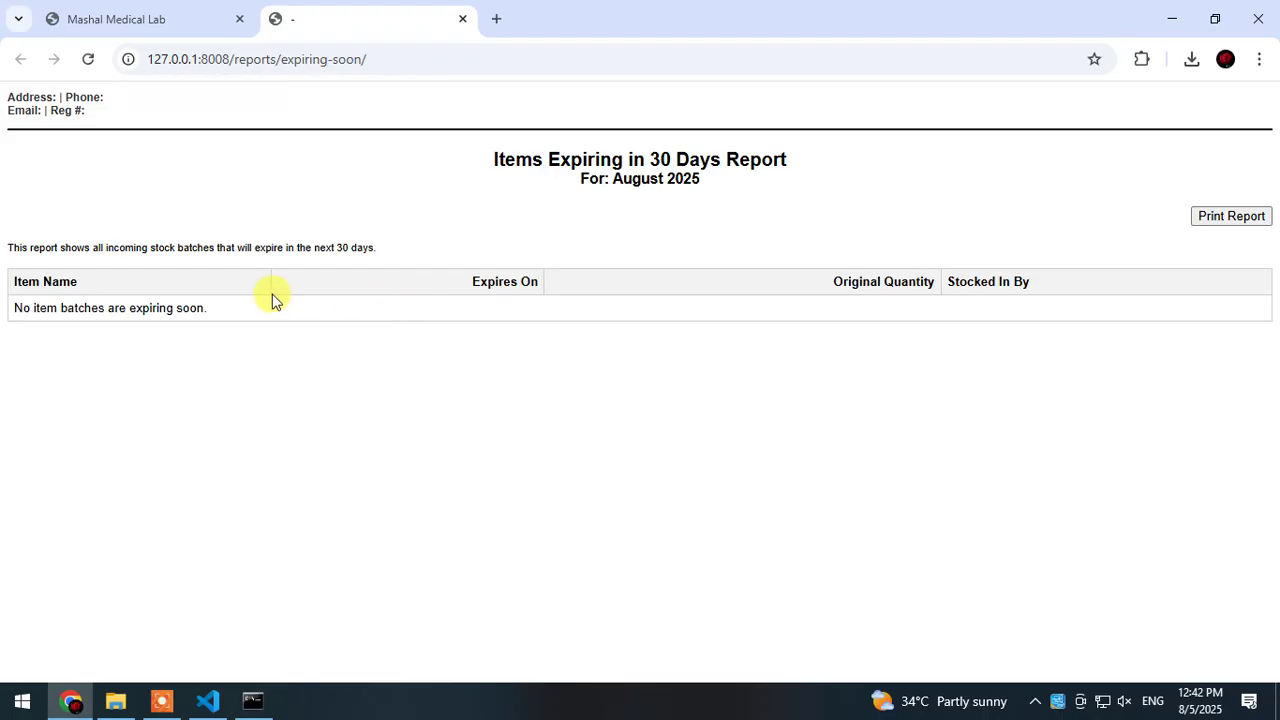
pyautogui.click(459, 19)
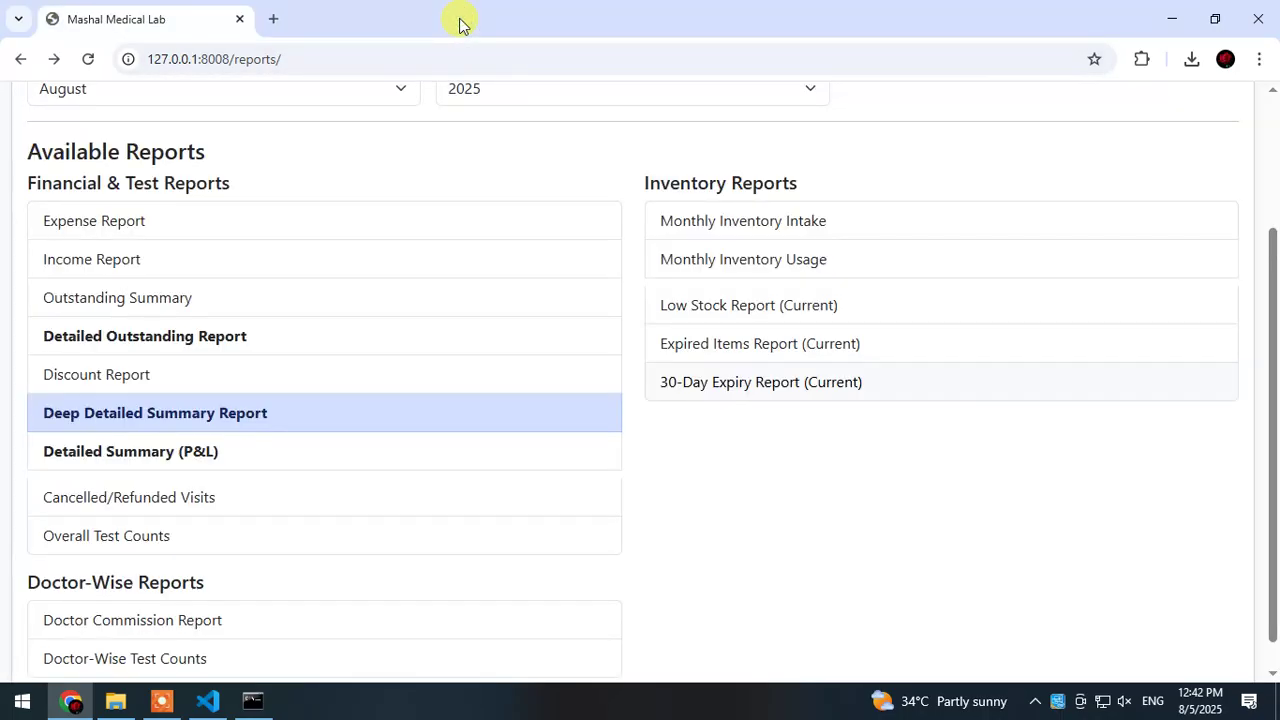
# Step: Open the Manage Lab Attachments page from the admin settings
pyautogui.scroll(2, 597, 325)
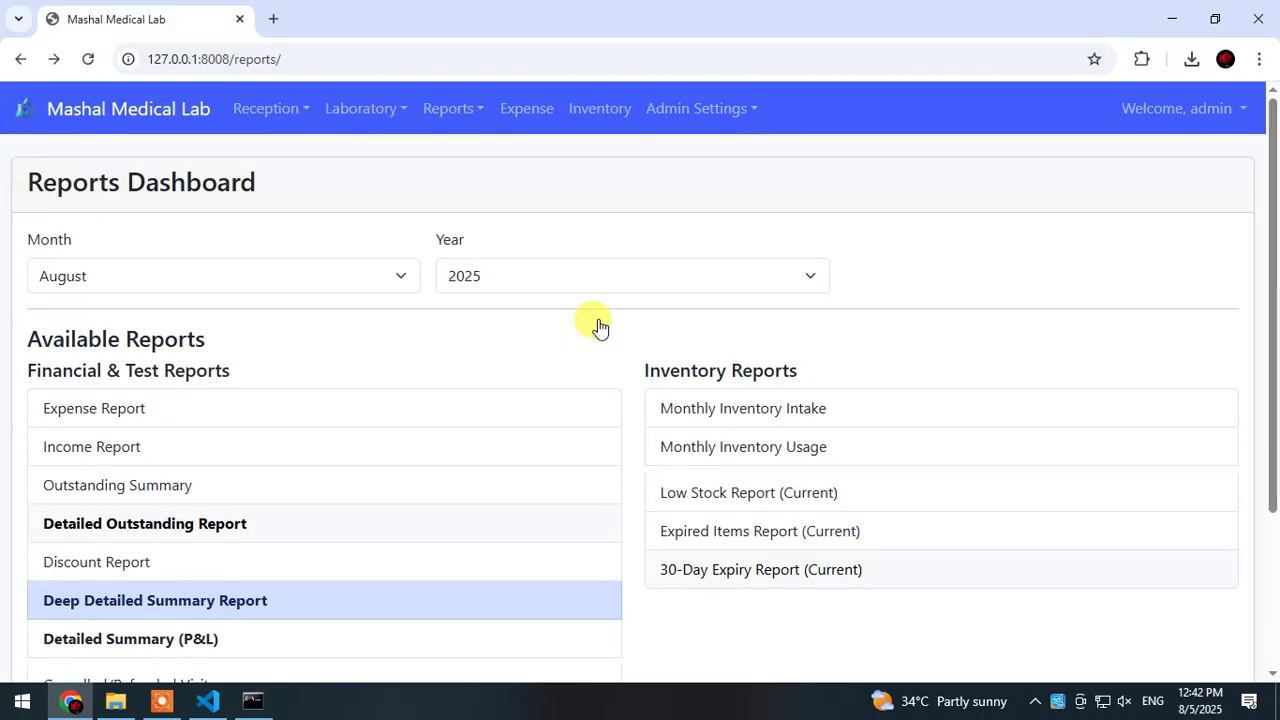
pyautogui.click(693, 108)
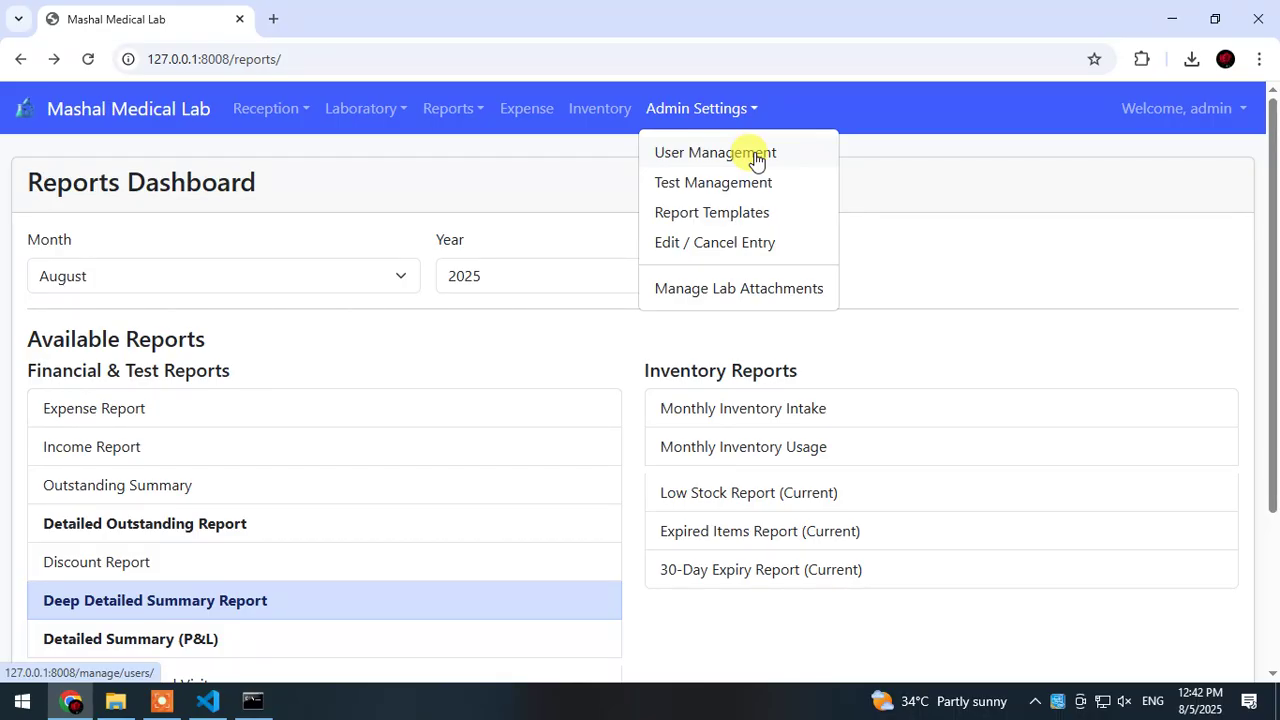
pyautogui.click(761, 292)
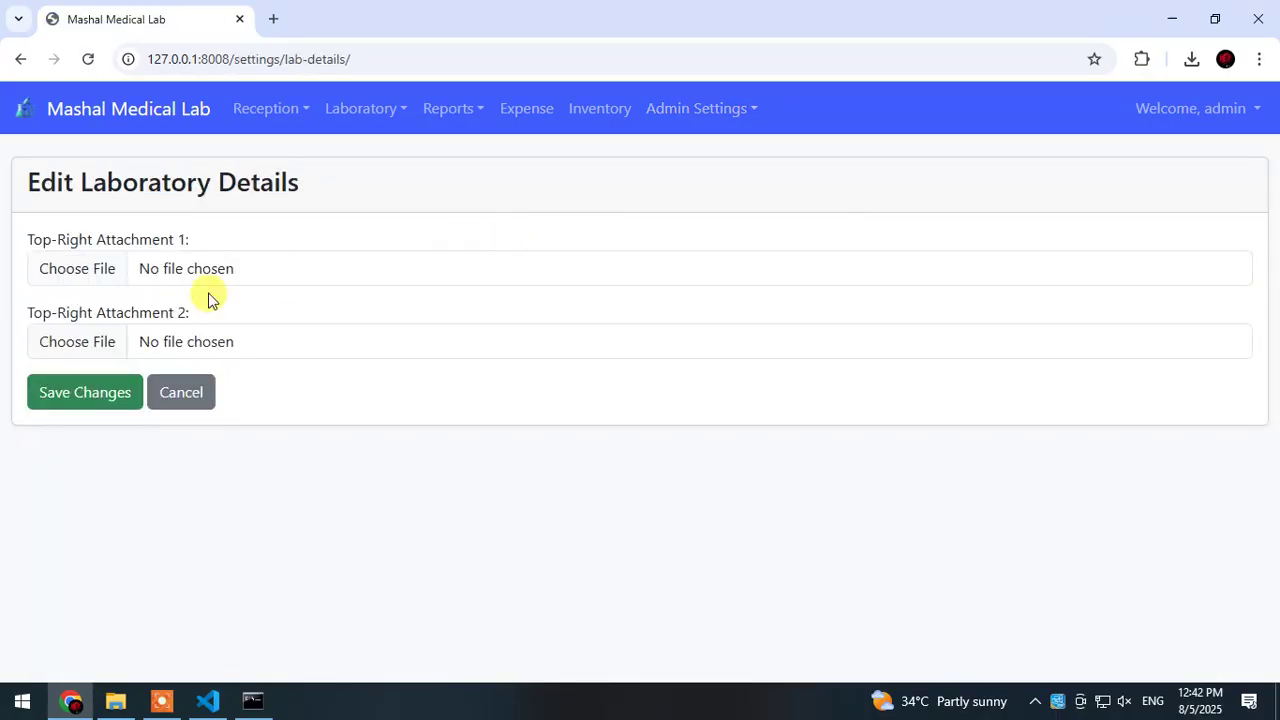
pyautogui.click(70, 269)
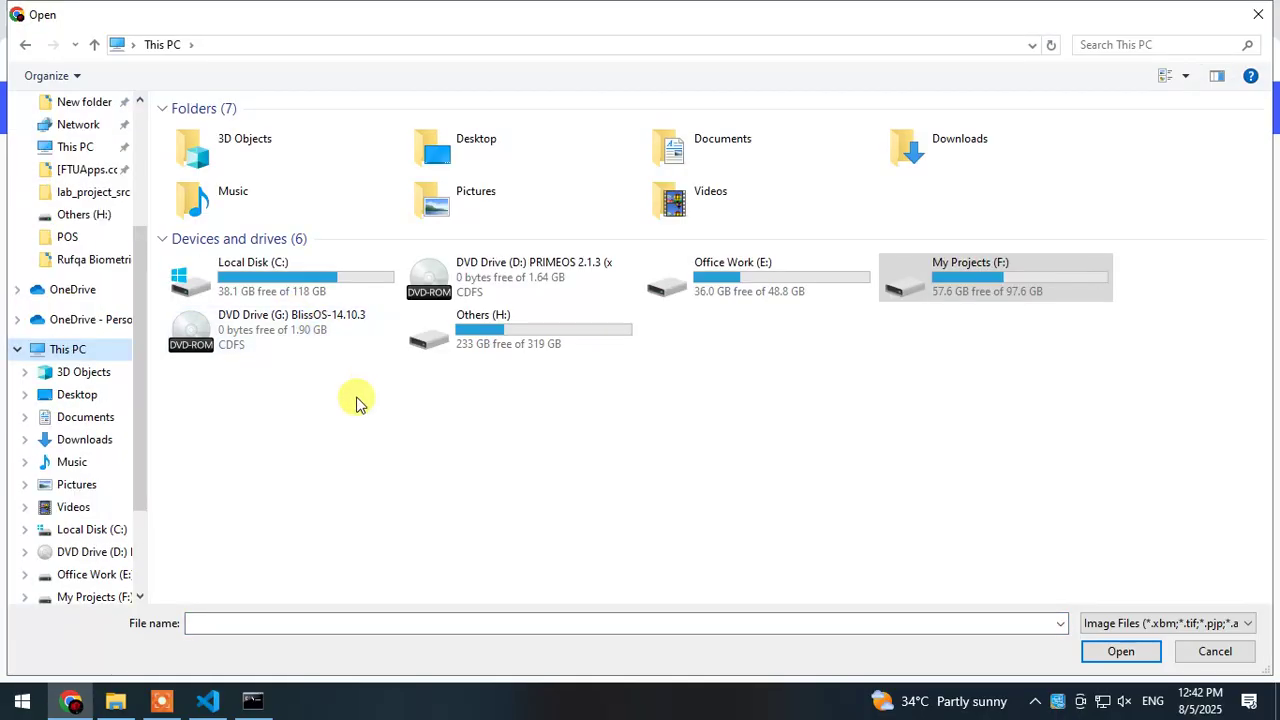
pyautogui.doubleClick(1027, 297)
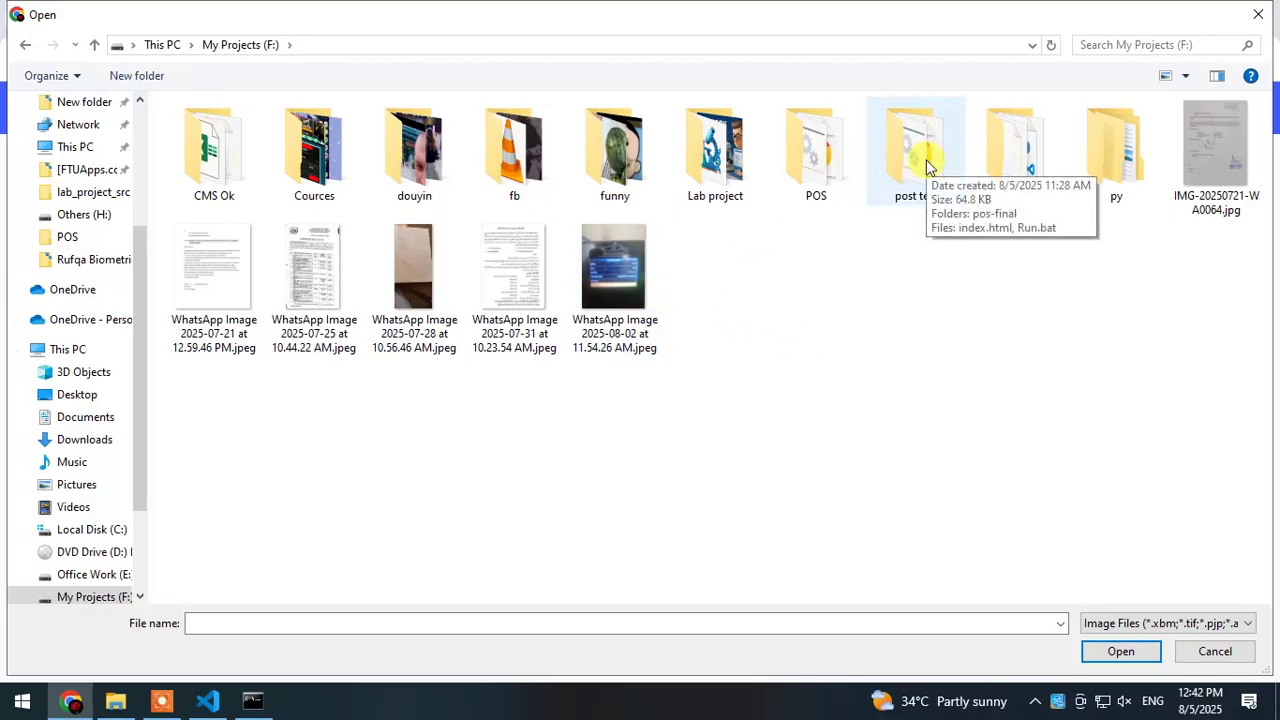
pyautogui.click(1258, 14)
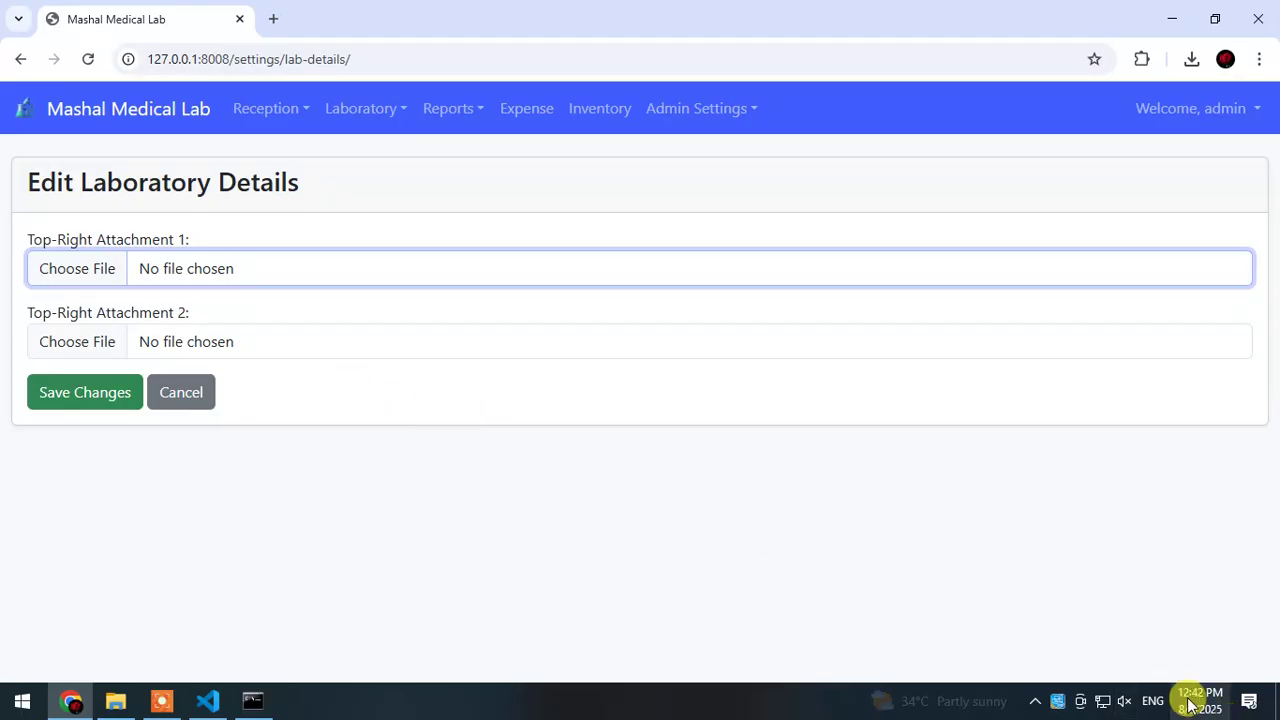
# Step: Search Google for "iso 9001" in a new browser tab
pyautogui.click(268, 19)
pyautogui.write('iso')
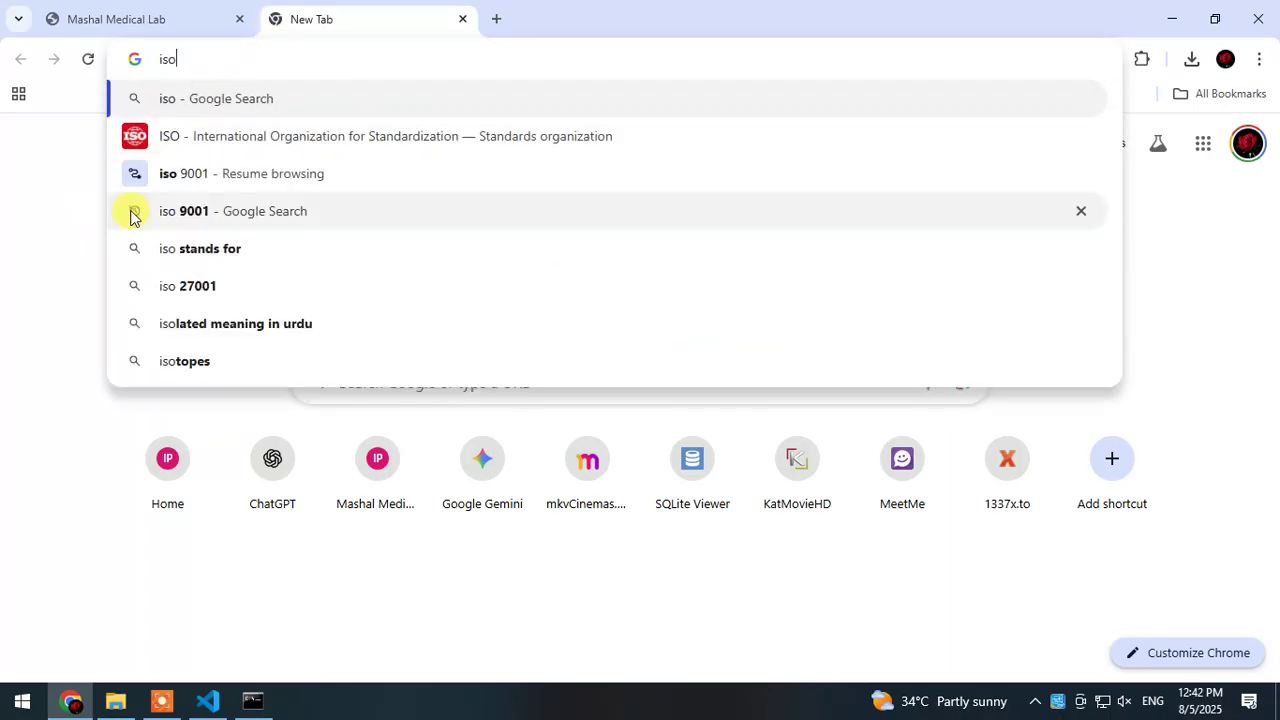
pyautogui.click(180, 211)
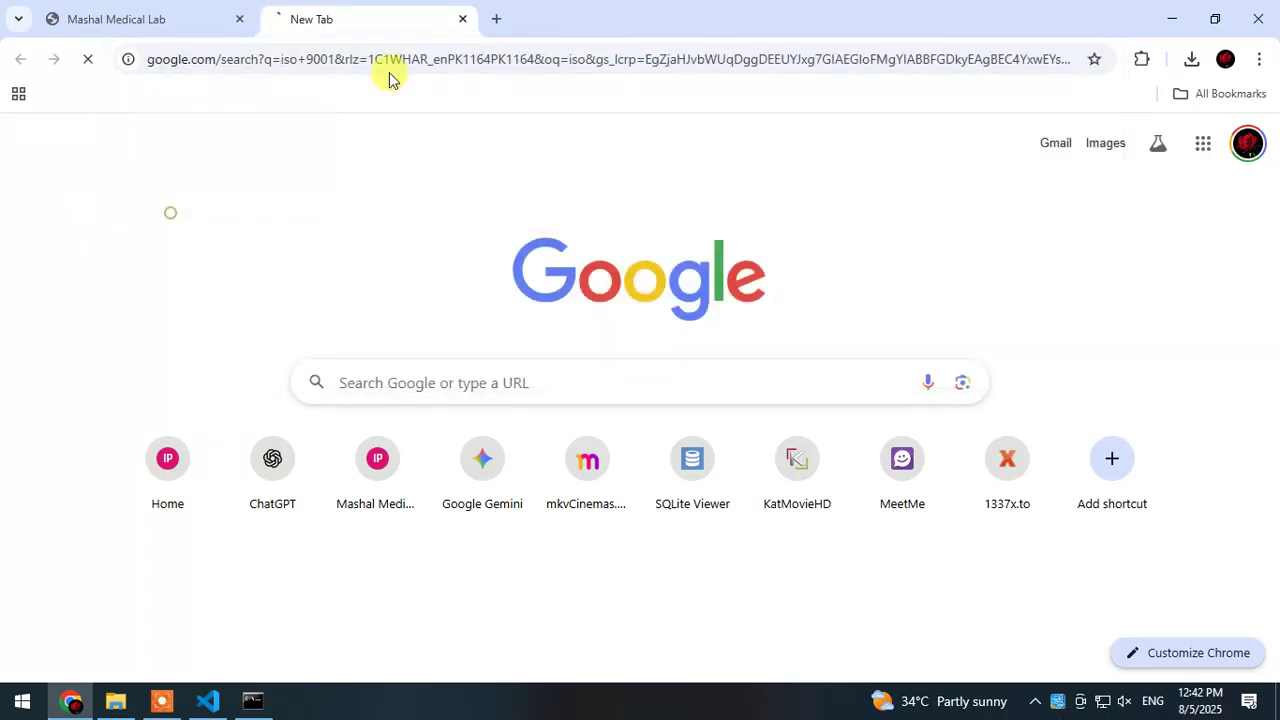
# Step: Search Google for "riqias" in another new browser tab
pyautogui.click(501, 20)
pyautogui.write('riq')
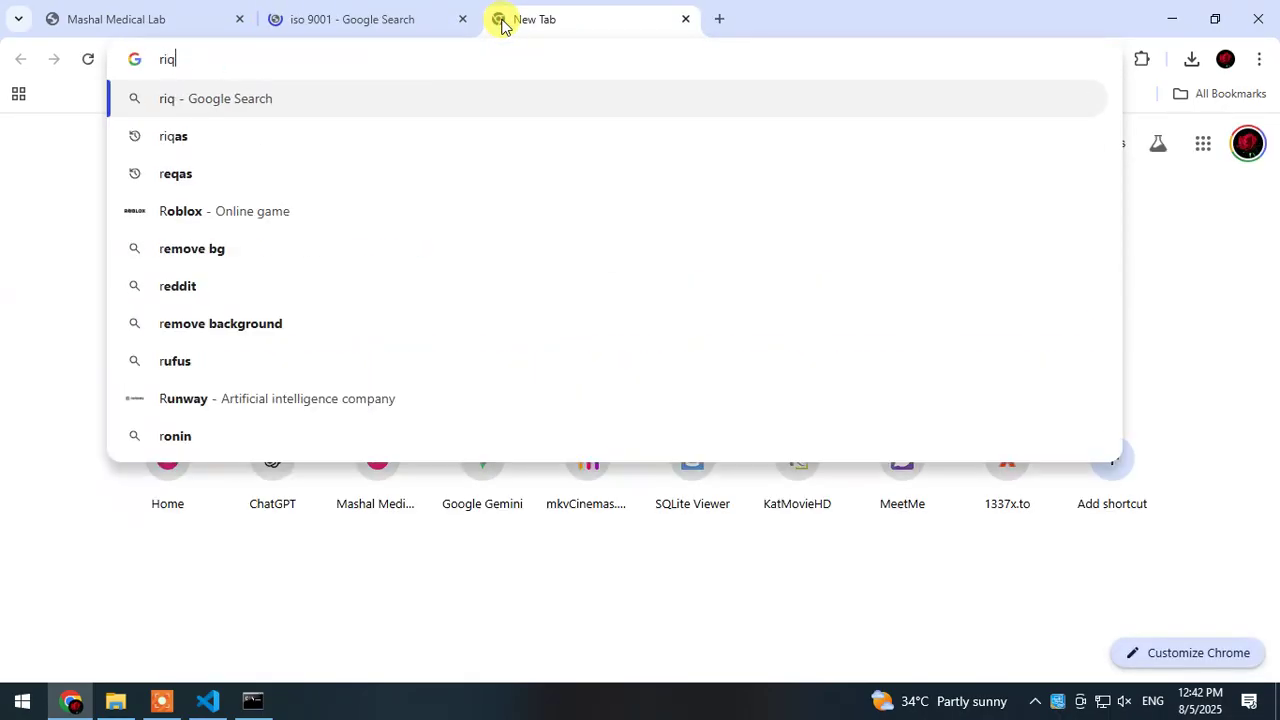
pyautogui.write('ias')
pyautogui.press('Return')
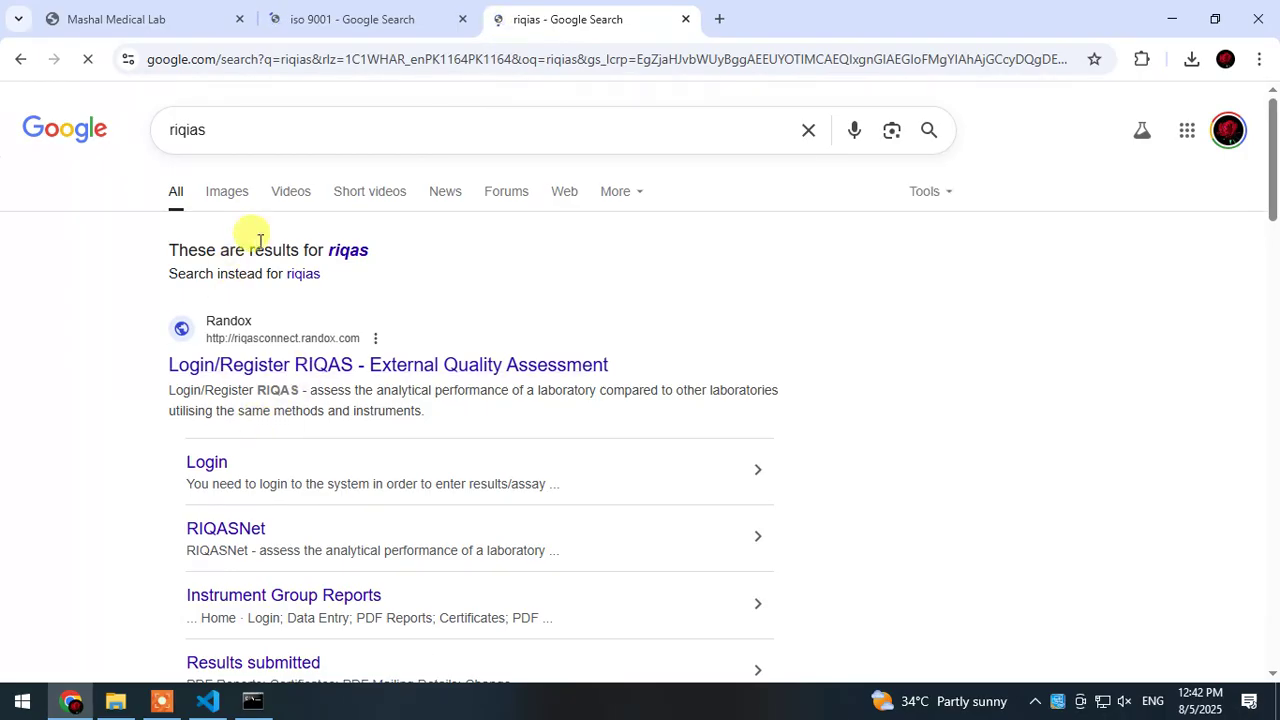
# Step: Find the RIQAS logo with green globe among the image results and save it as download.jfif on the Others (H:) drive
pyautogui.click(244, 202)
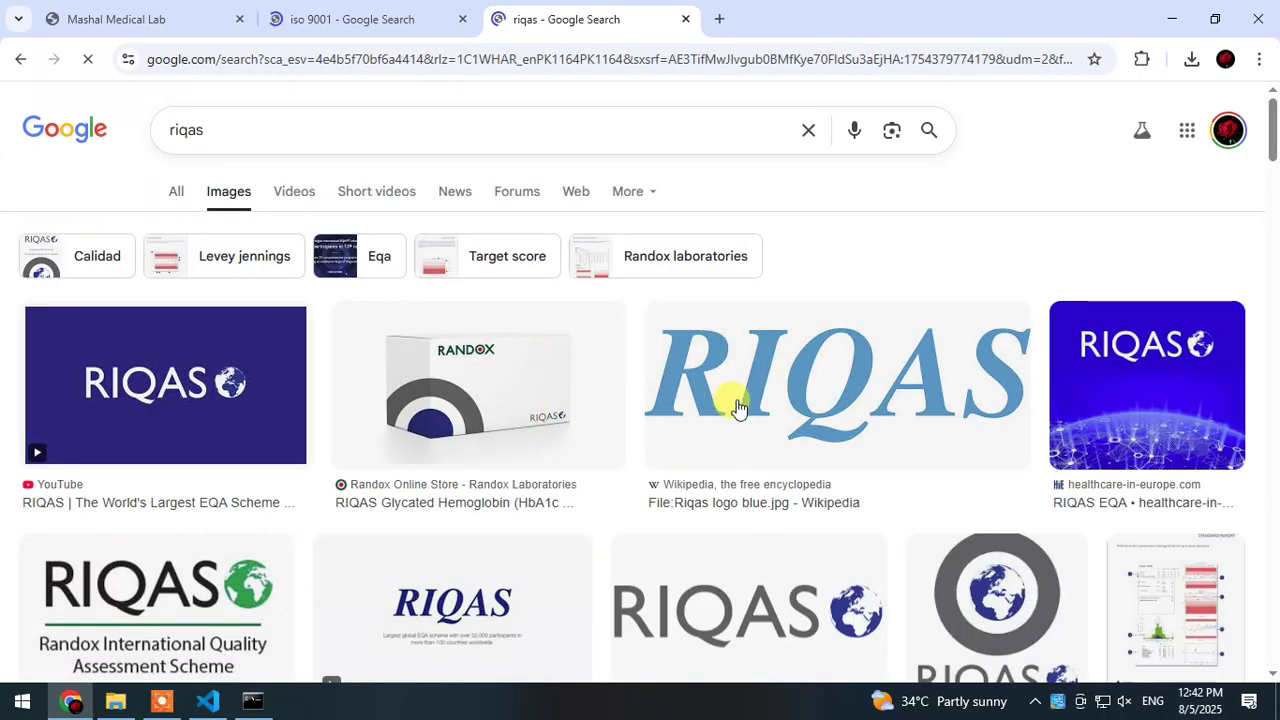
pyautogui.rightClick(206, 582)
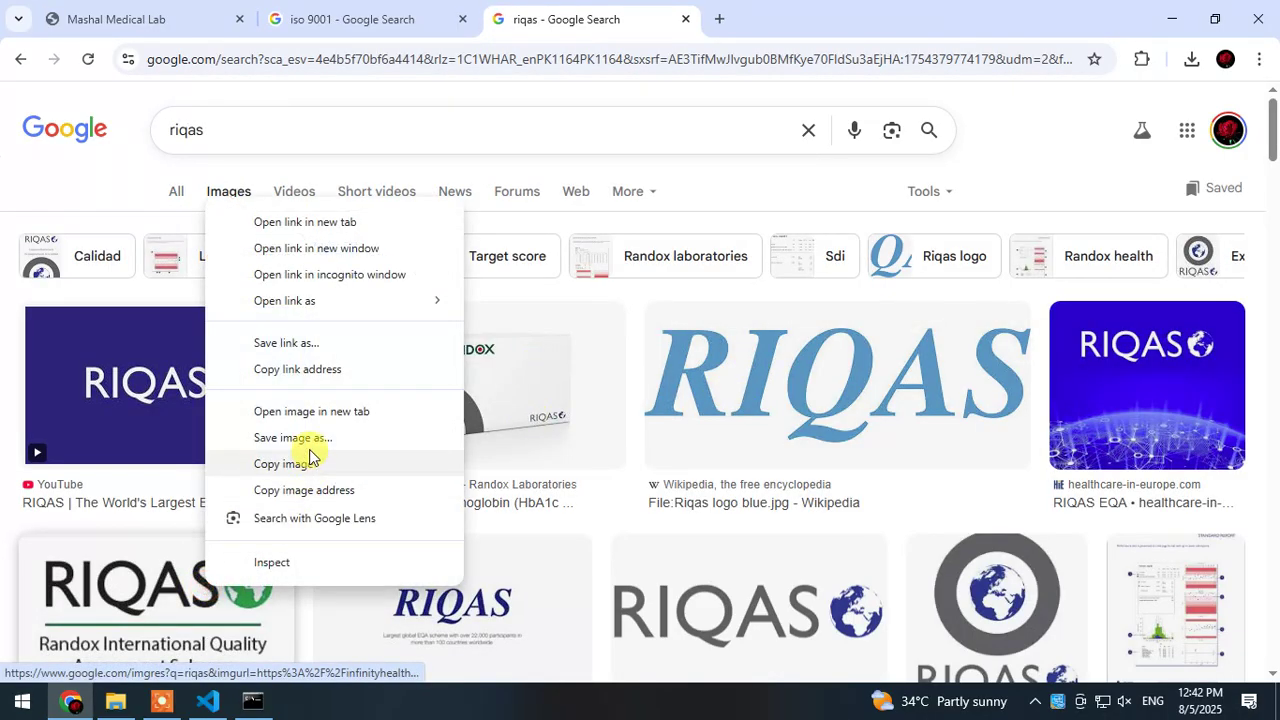
pyautogui.click(309, 444)
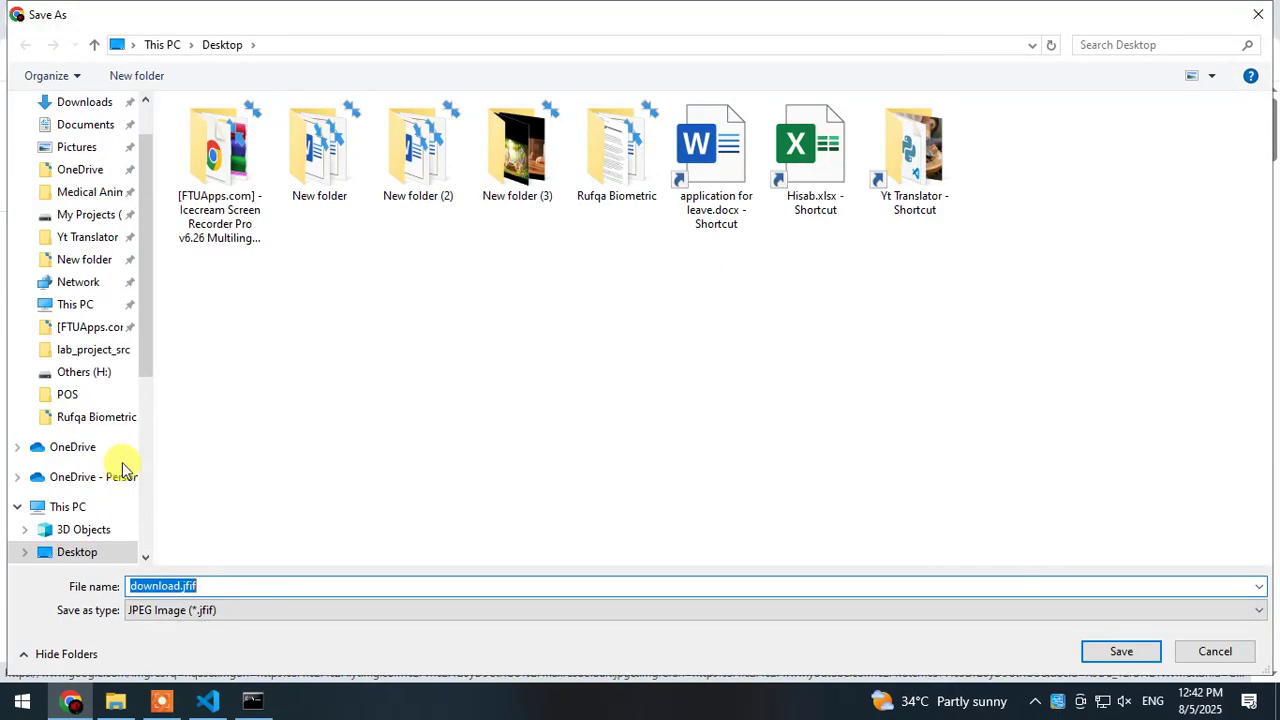
pyautogui.scroll(-3, 120, 510)
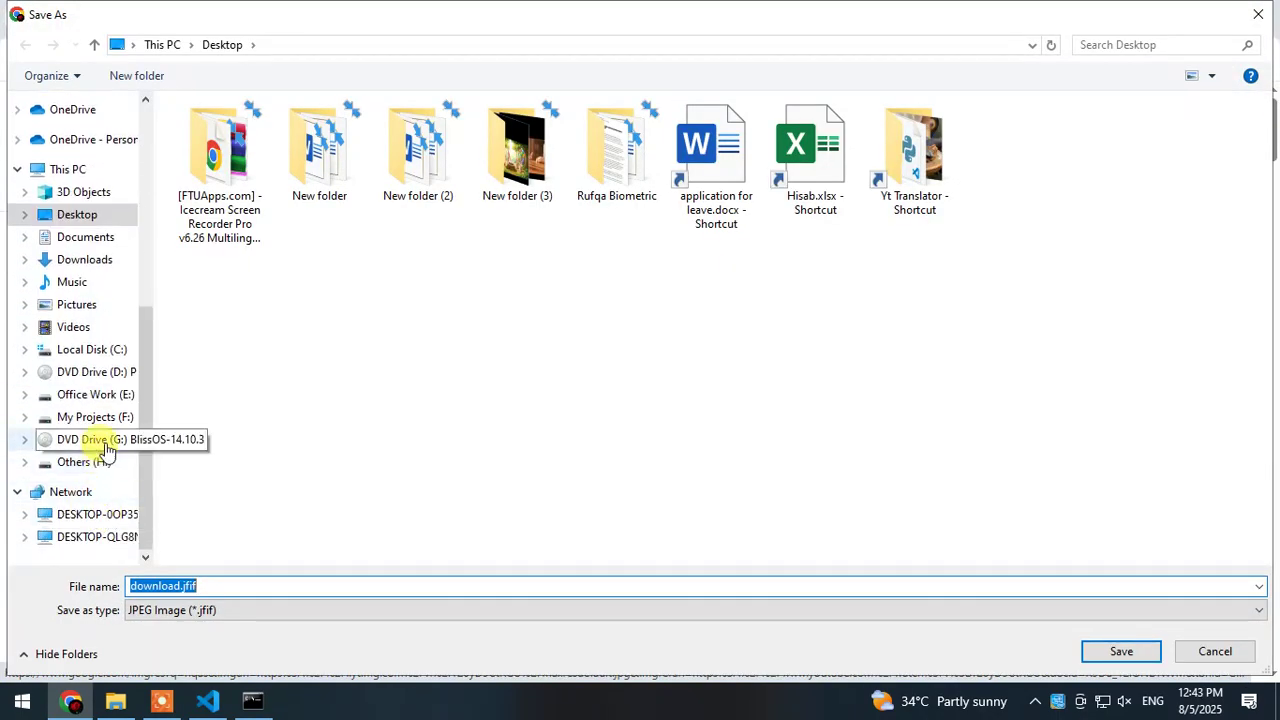
pyautogui.click(88, 463)
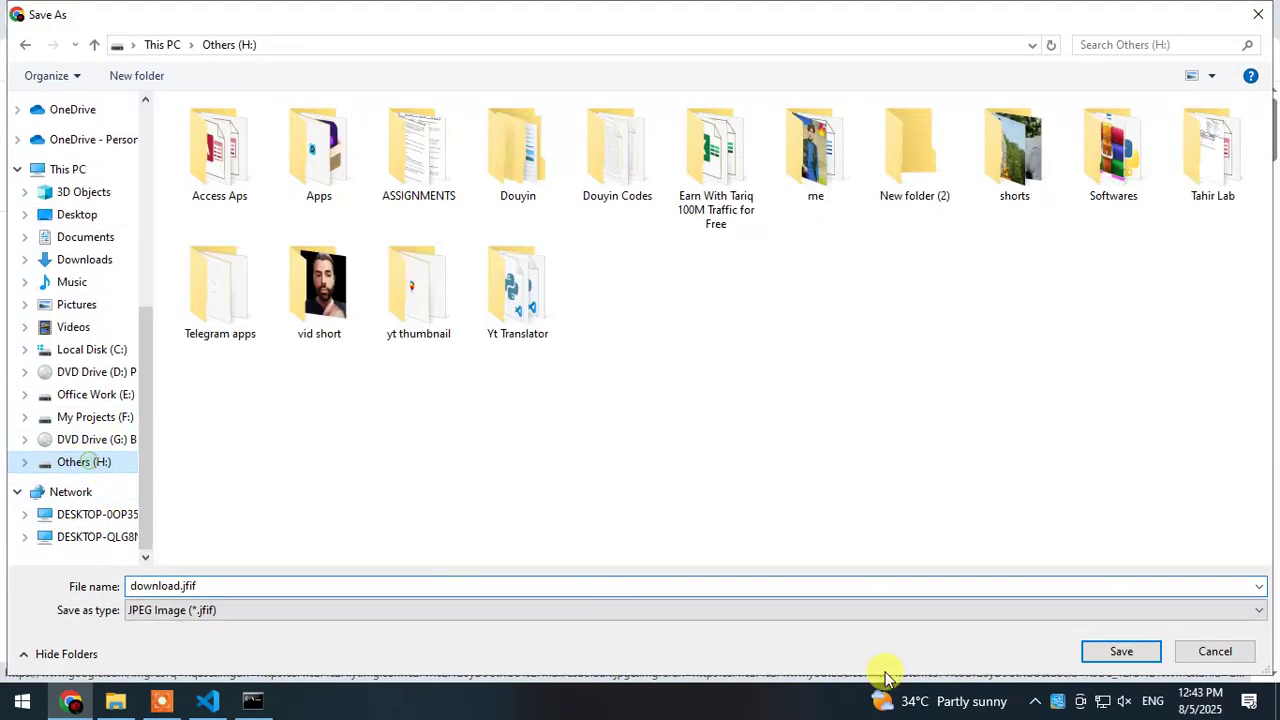
pyautogui.click(1100, 651)
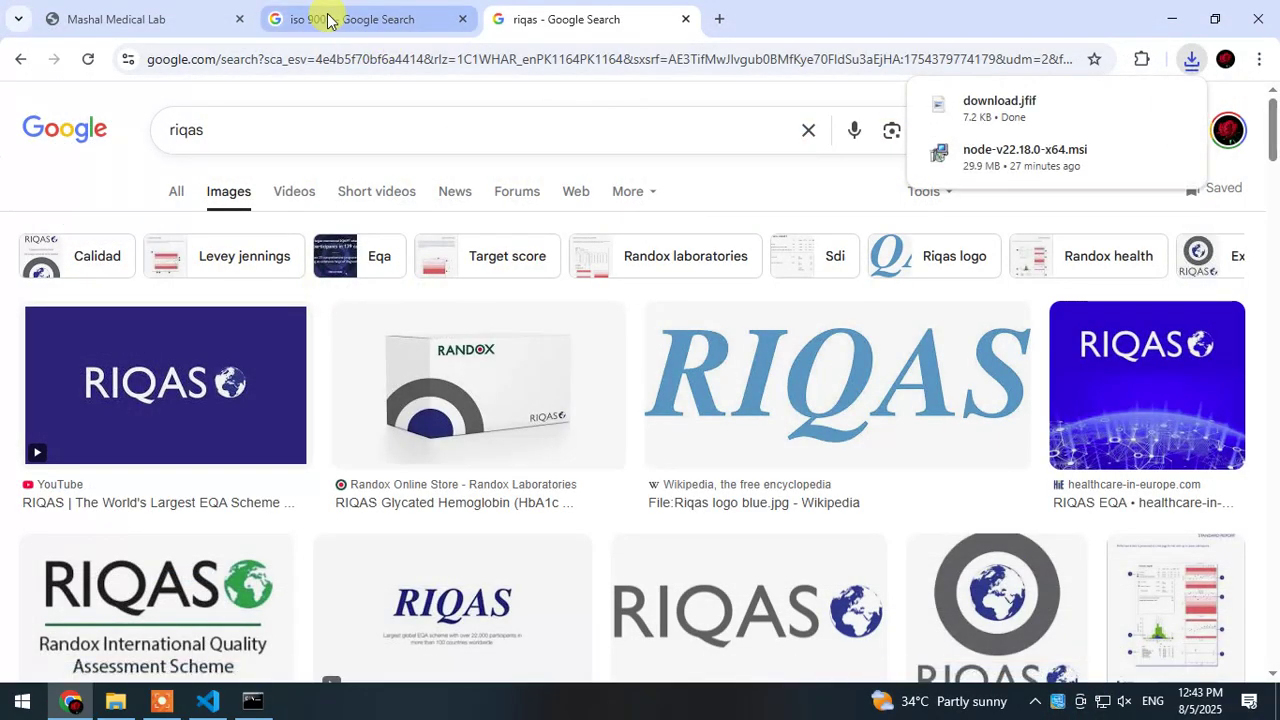
# Step: Save the Skillcast ISO 9001 logo from the "iso 9001" image results as download.png on Others (H:), and close the search tabs
pyautogui.click(330, 22)
pyautogui.scroll(-3, 815, 402)
pyautogui.scroll(-1, 790, 320)
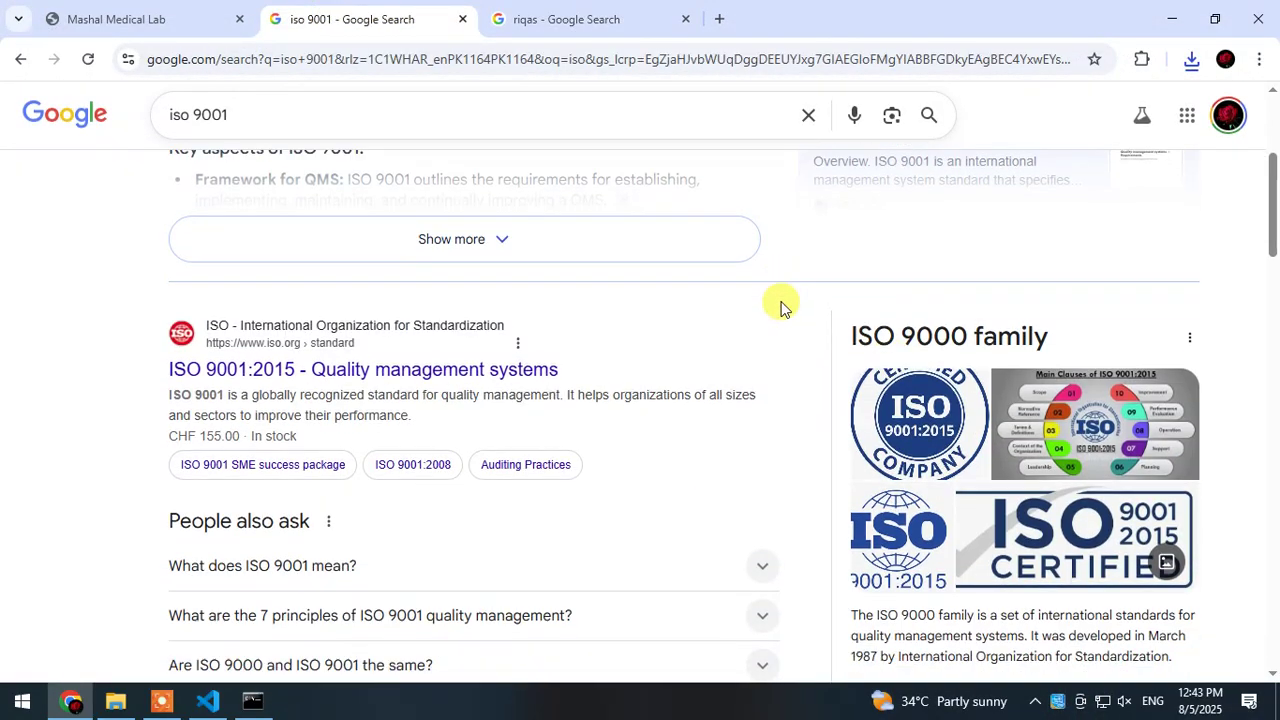
pyautogui.scroll(4, 780, 300)
pyautogui.click(229, 196)
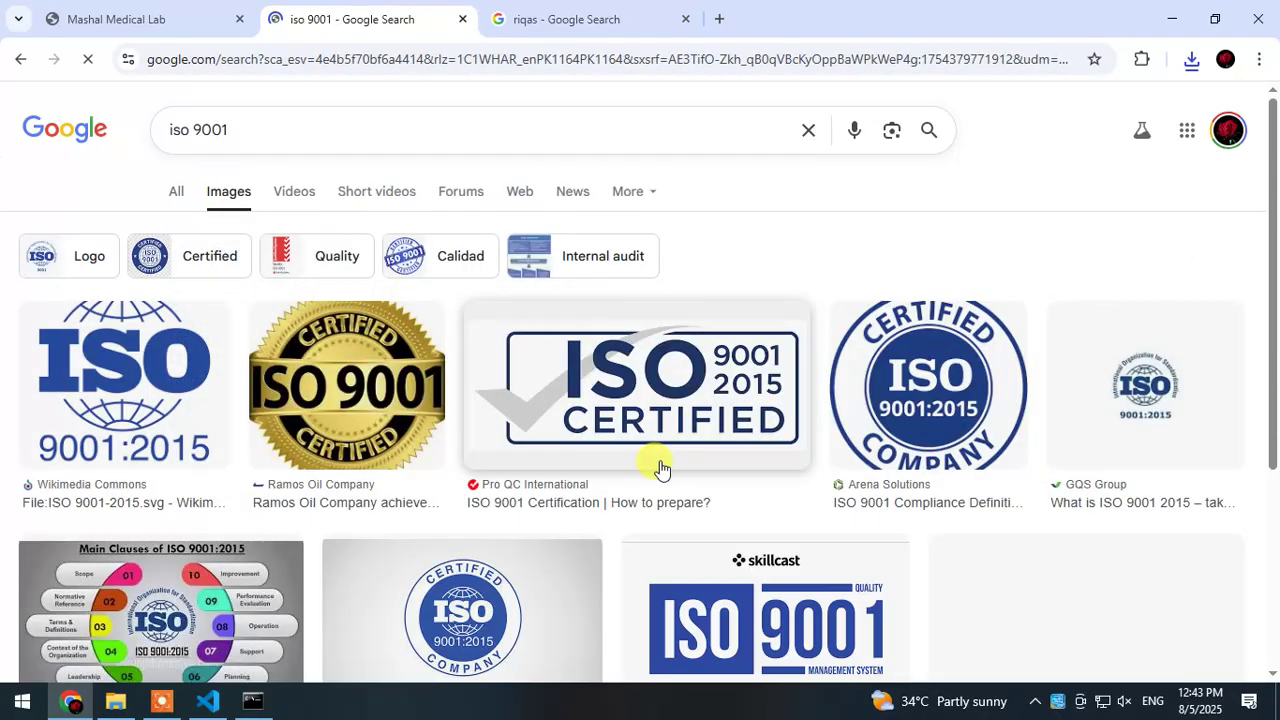
pyautogui.scroll(-2, 940, 385)
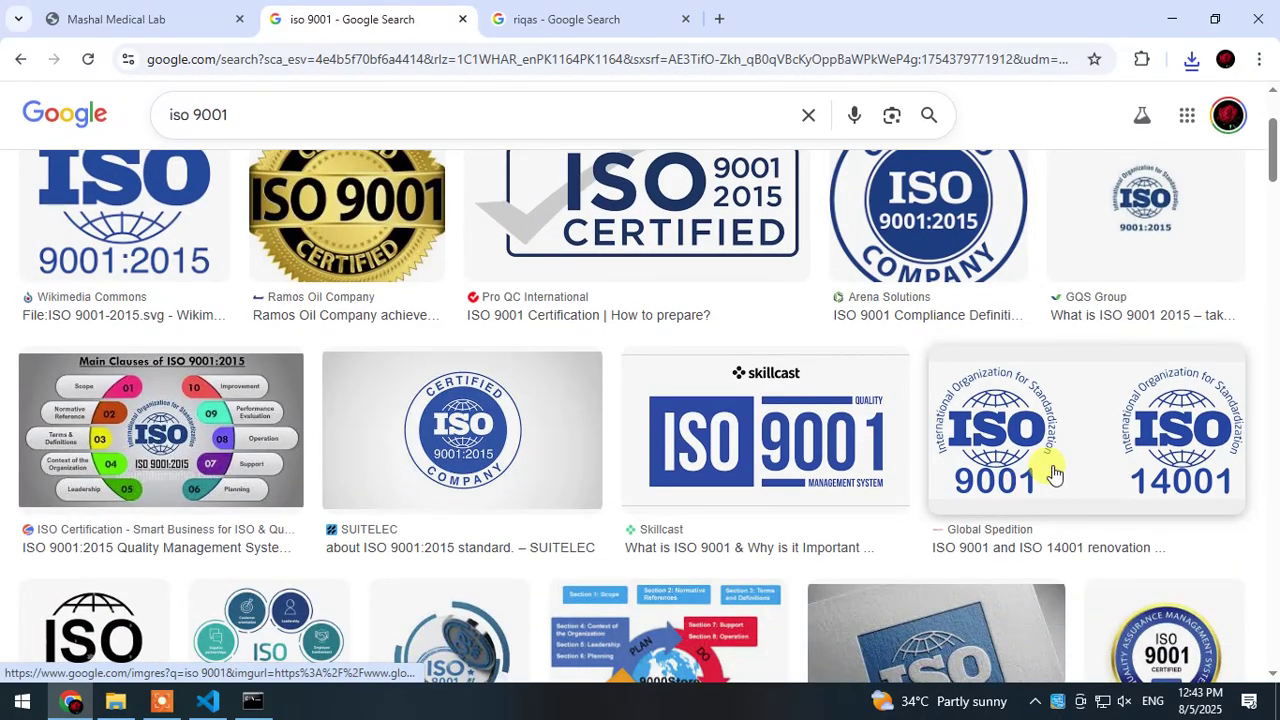
pyautogui.rightClick(764, 442)
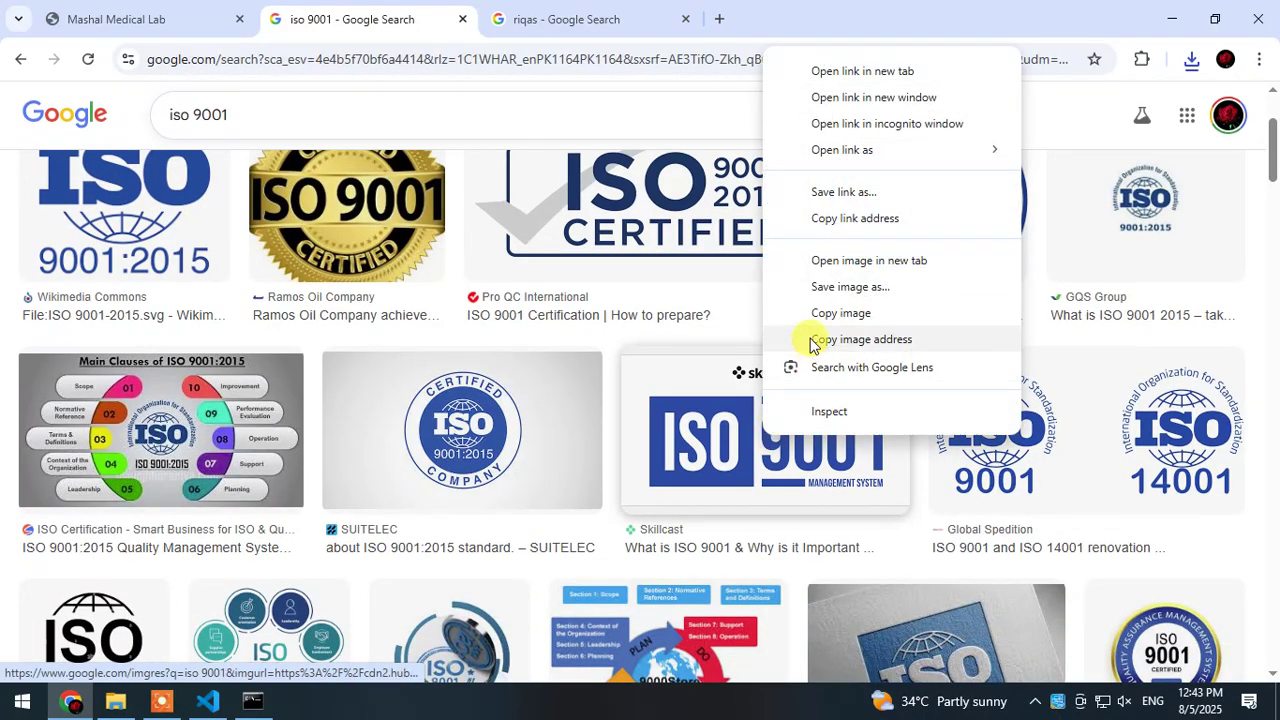
pyautogui.click(828, 285)
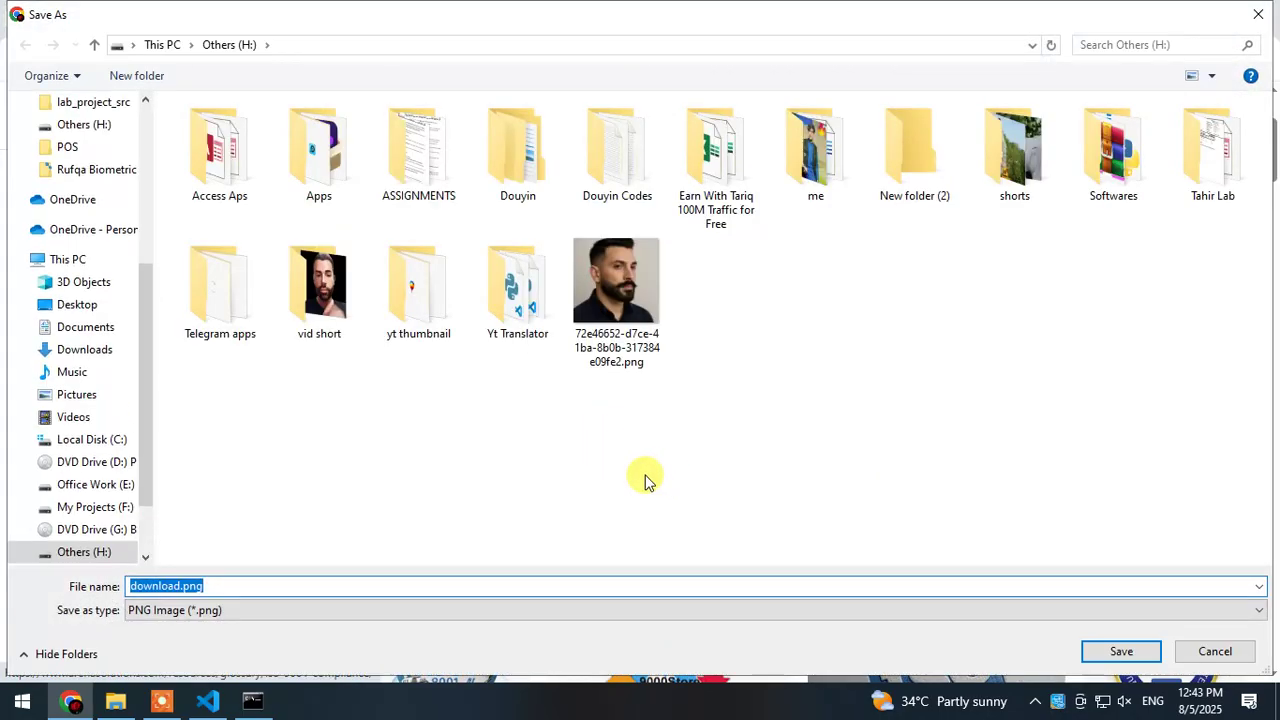
pyautogui.scroll(-1, 123, 543)
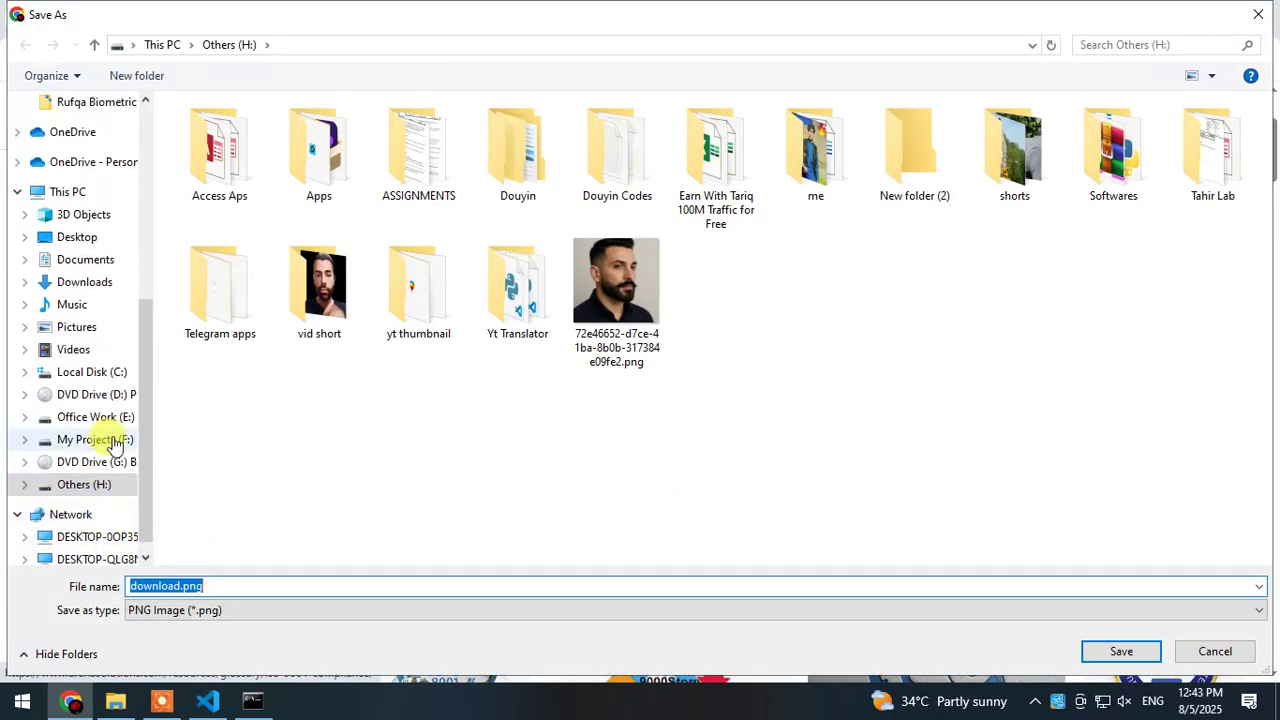
pyautogui.click(100, 485)
pyautogui.click(1133, 651)
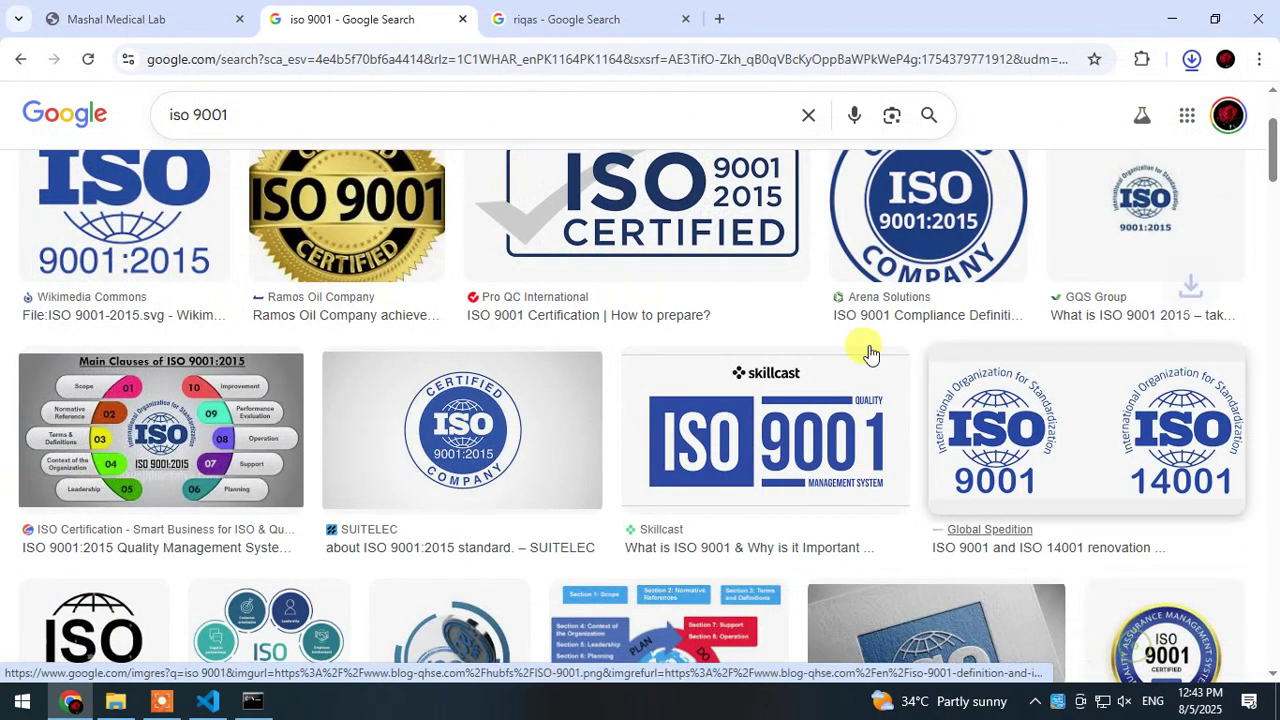
pyautogui.click(465, 21)
pyautogui.click(465, 21)
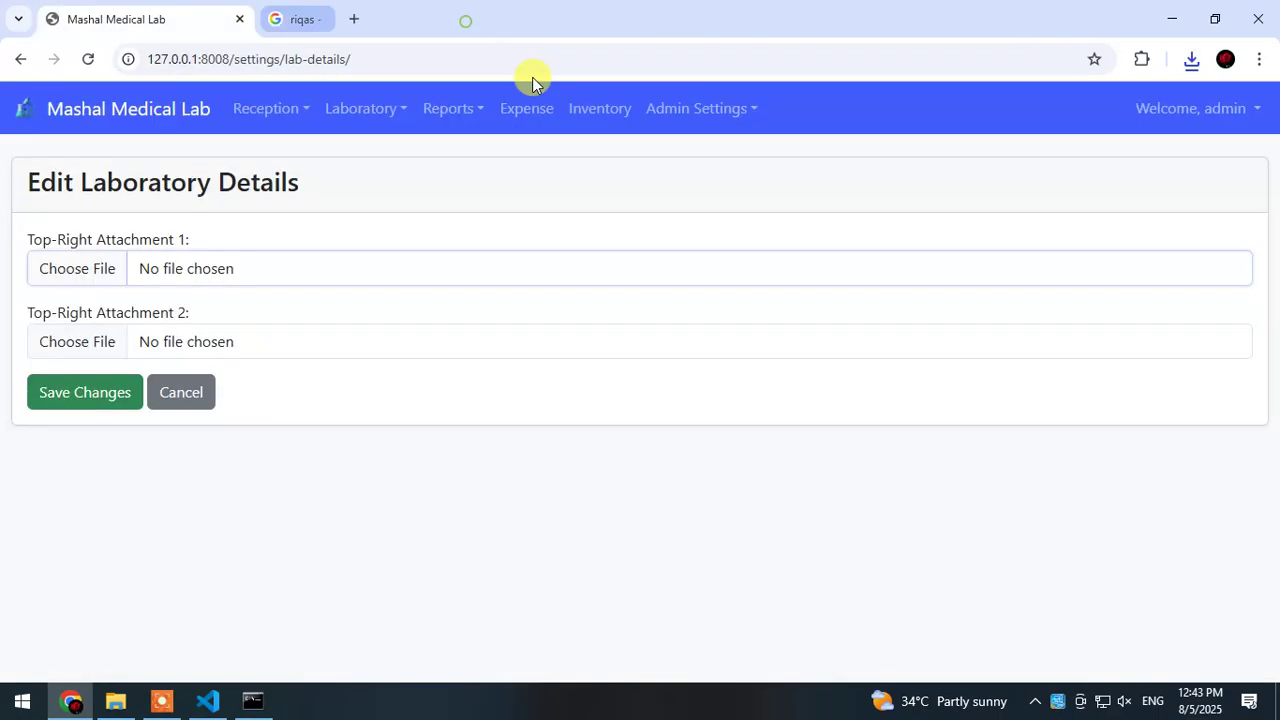
# Step: Choose download.jfif from the Others (H:) drive as Top-Right Attachment 1 in the laboratory details
pyautogui.click(65, 265)
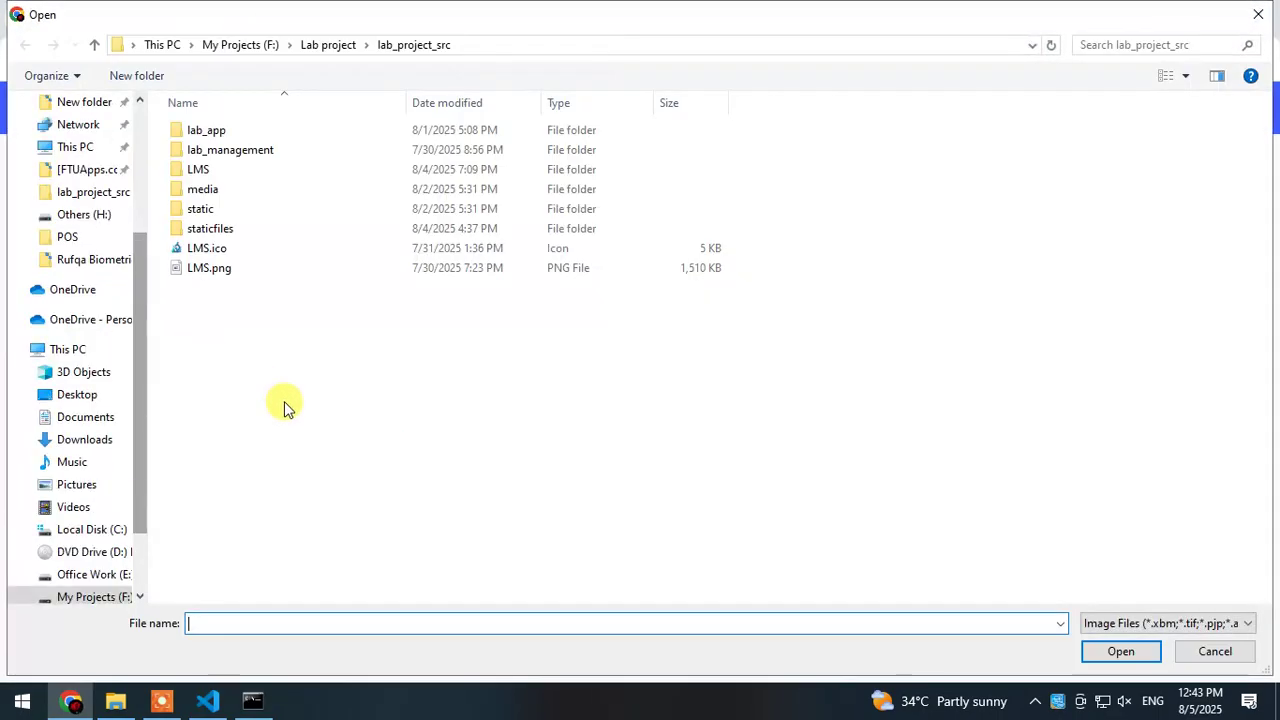
pyautogui.scroll(-3, 80, 414)
pyautogui.click(107, 503)
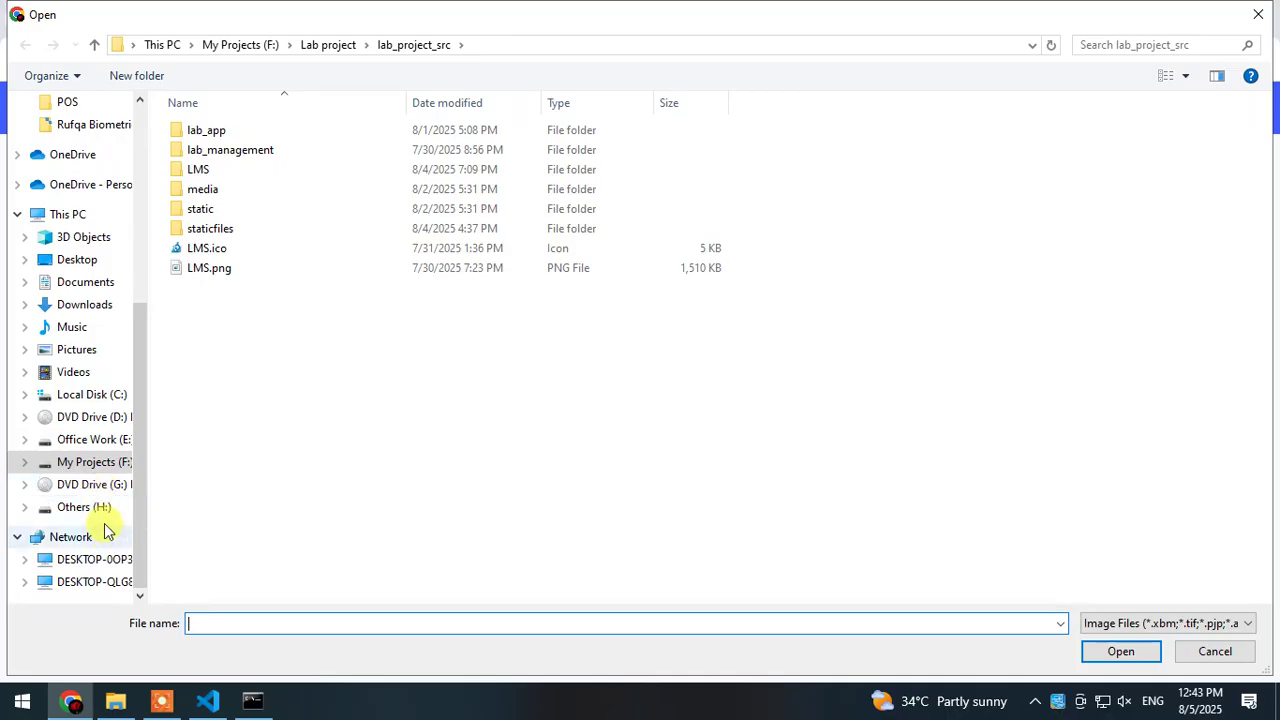
pyautogui.click(740, 324)
pyautogui.doubleClick(740, 324)
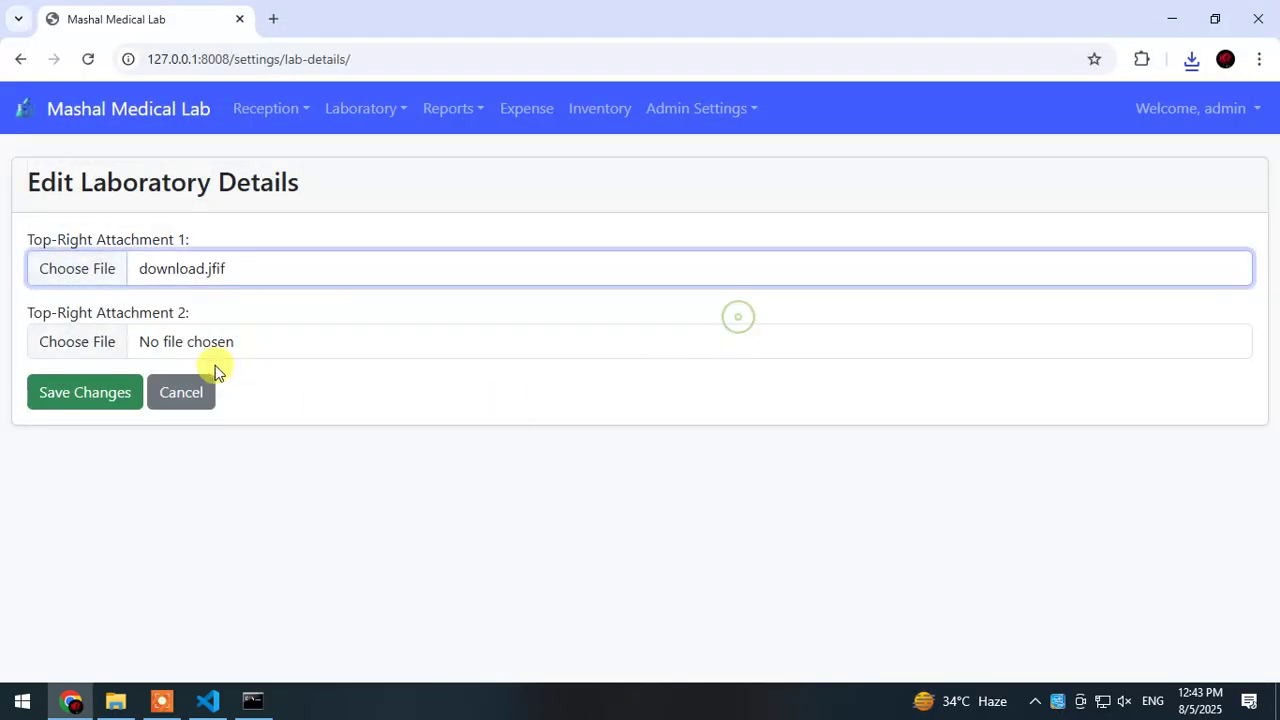
# Step: Choose download.png from Others (H:) as Top-Right Attachment 2 and save the laboratory details
pyautogui.click(100, 359)
pyautogui.doubleClick(815, 302)
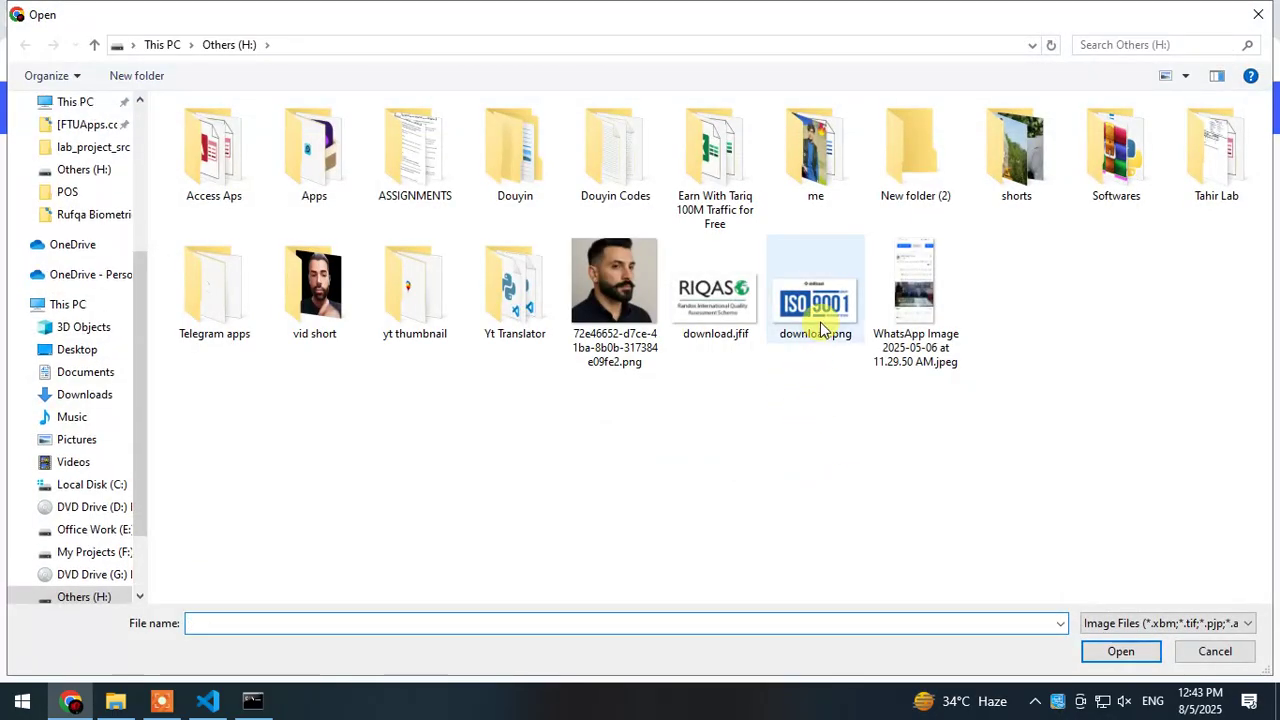
pyautogui.click(100, 394)
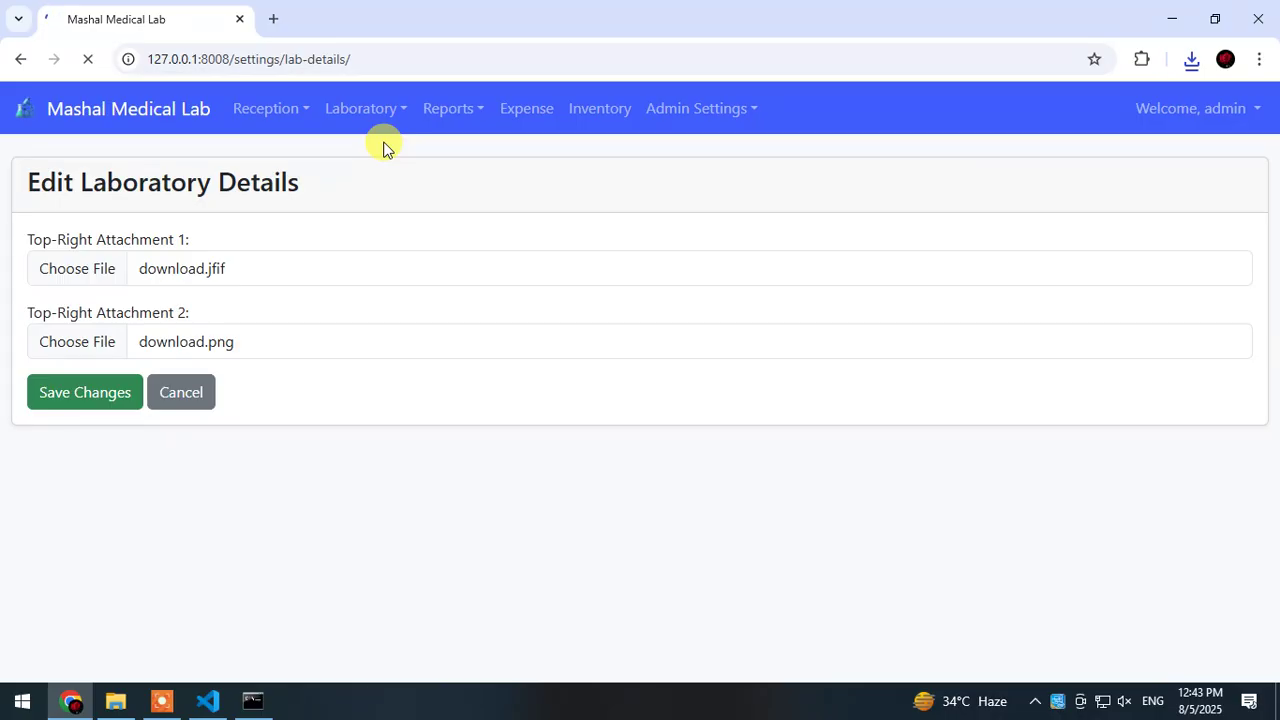
# Step: Open the Daily Worklist, preview its default Print All report to check the header logos, and return to the worklist
pyautogui.click(288, 116)
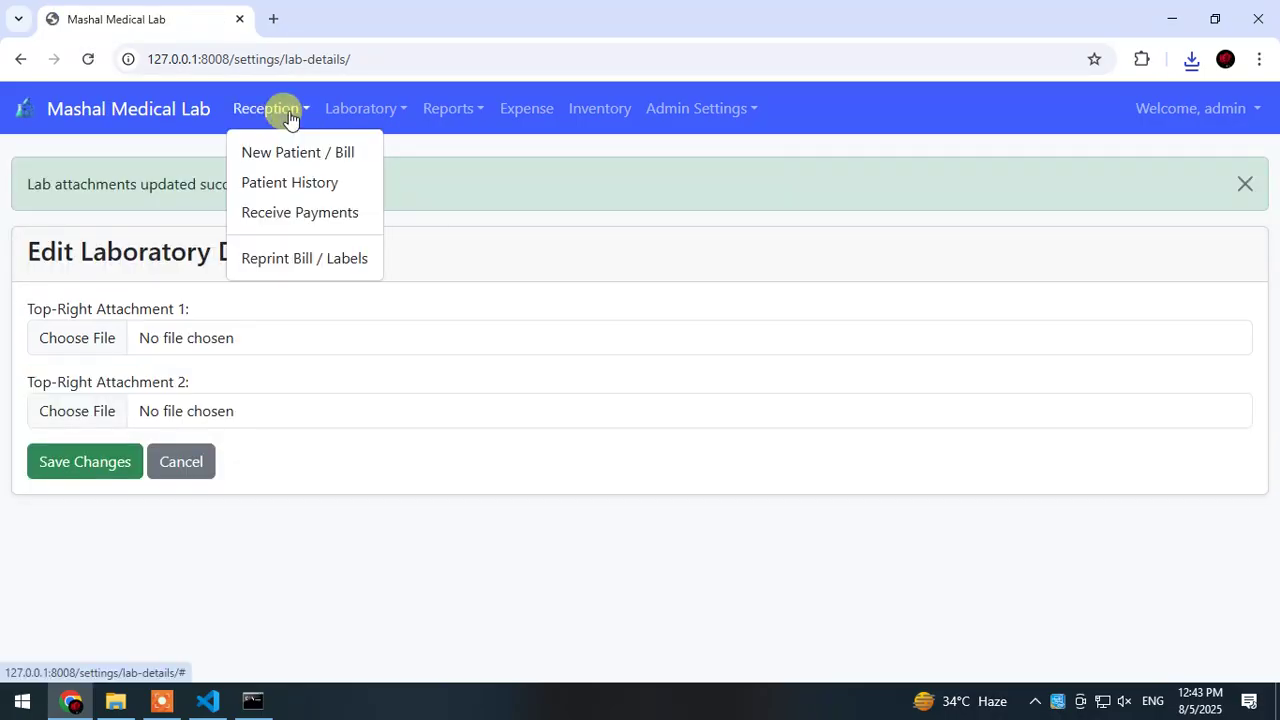
pyautogui.click(449, 118)
pyautogui.click(460, 152)
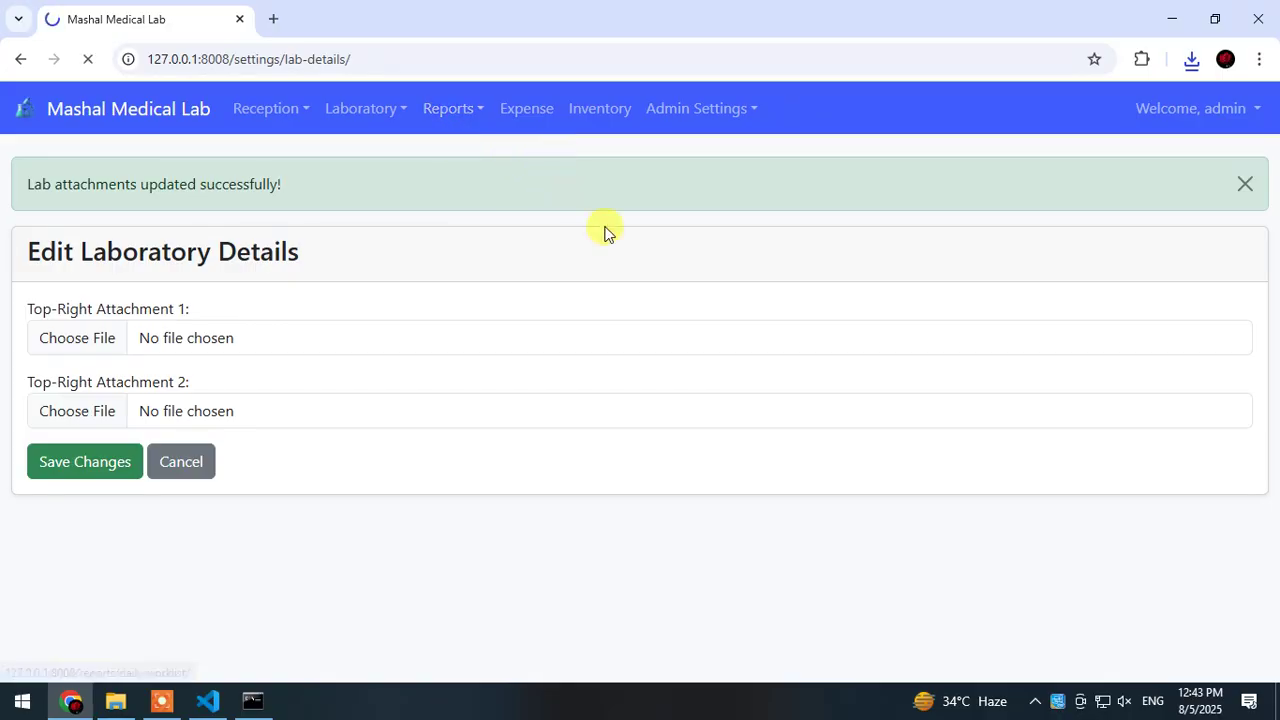
pyautogui.click(1176, 202)
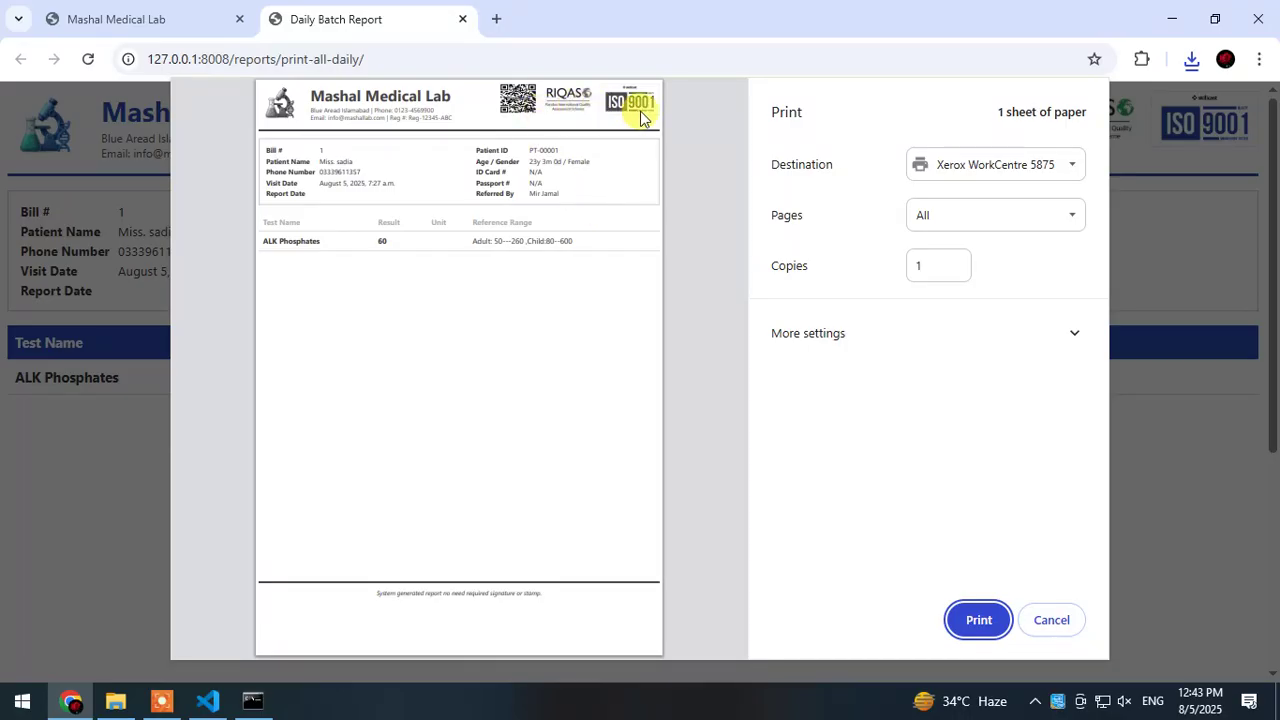
pyautogui.click(150, 13)
# Step: Search Patient History by part of the patient's name and open the matching patient's test history
pyautogui.click(300, 112)
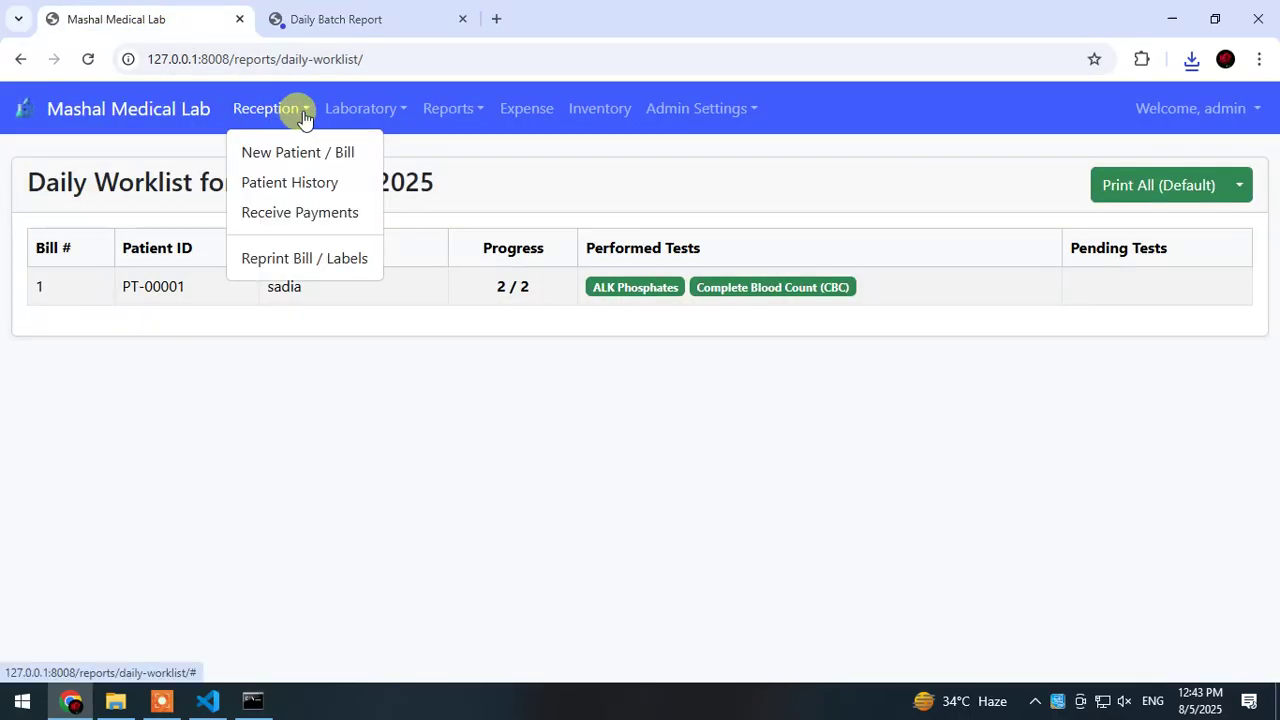
pyautogui.click(316, 185)
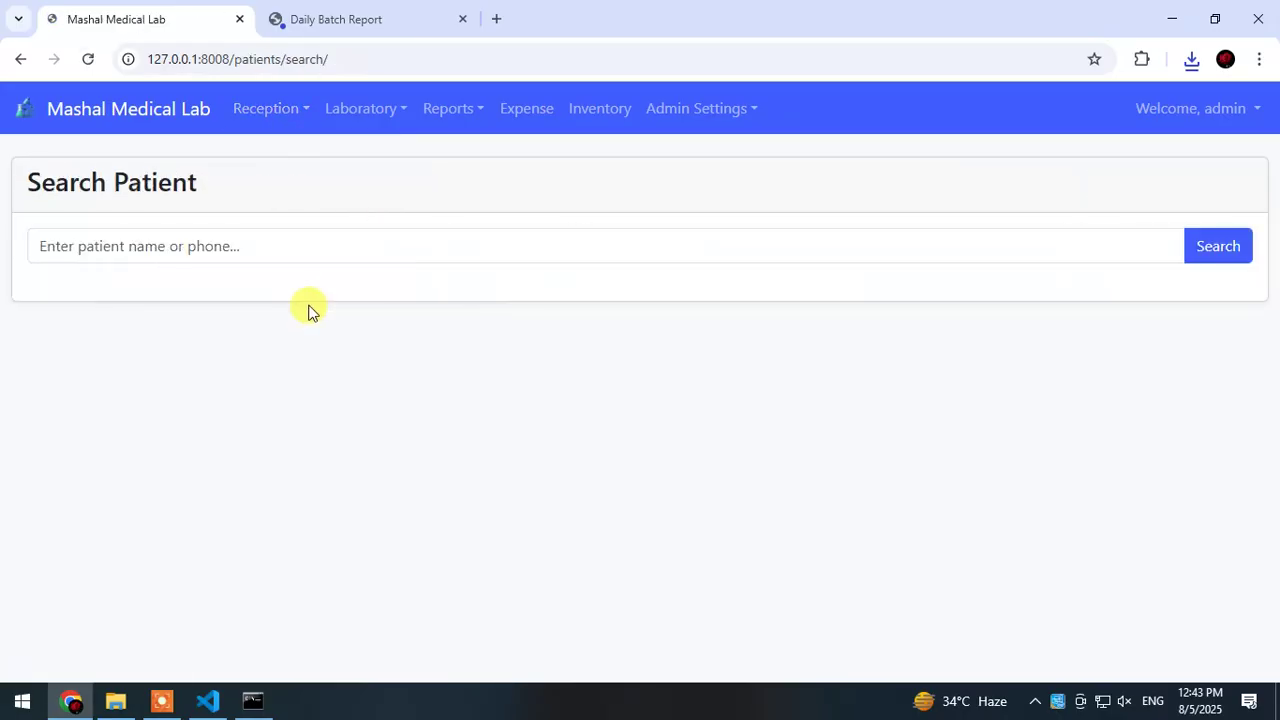
pyautogui.click(97, 238)
pyautogui.click(142, 361)
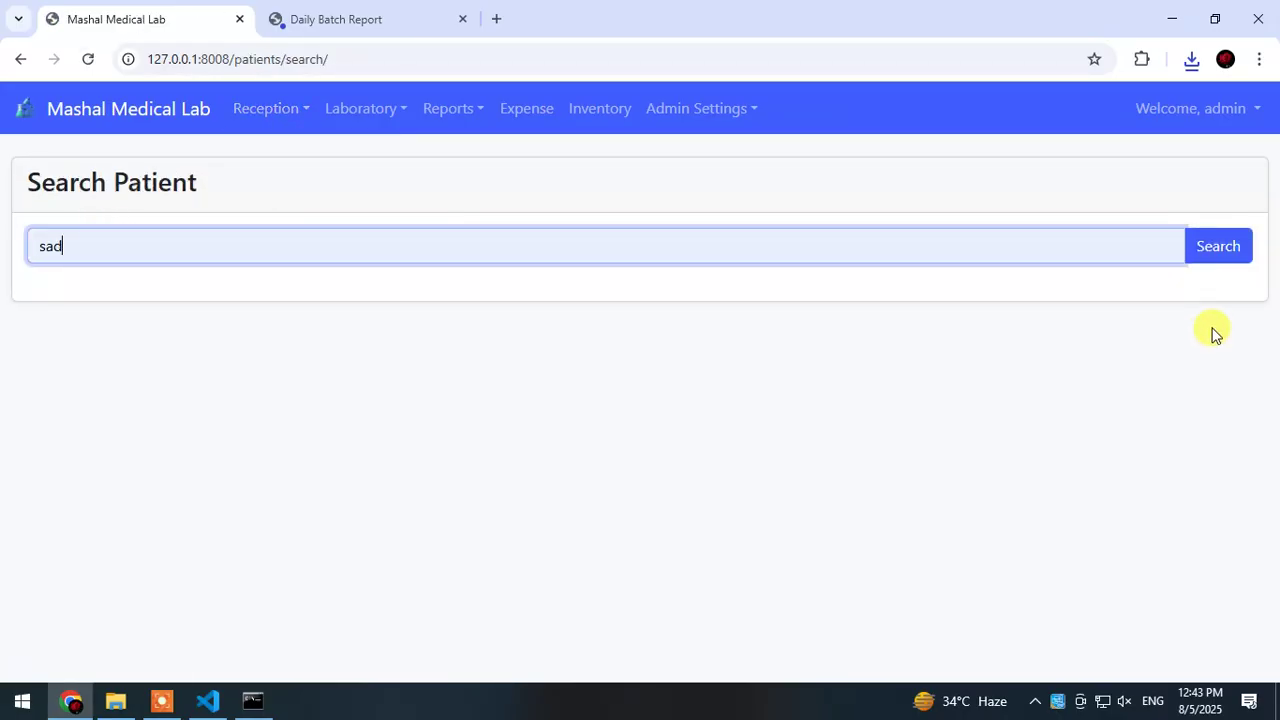
pyautogui.click(1216, 247)
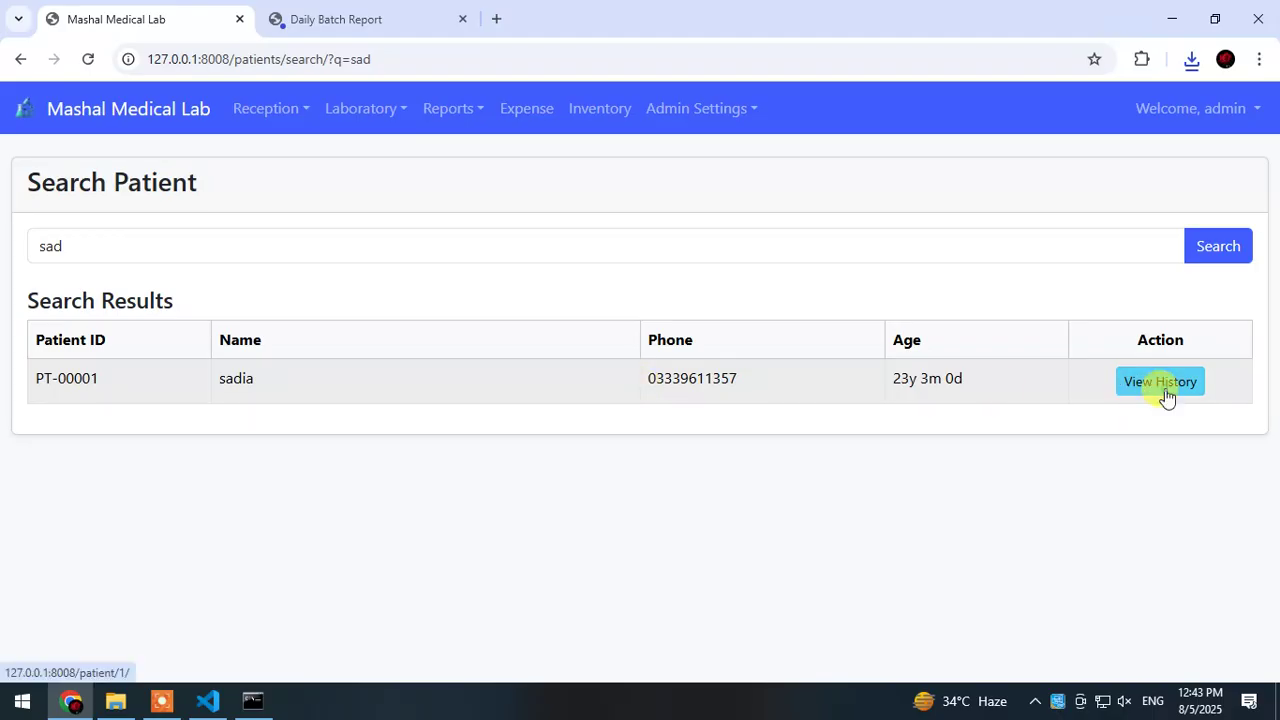
pyautogui.click(1160, 384)
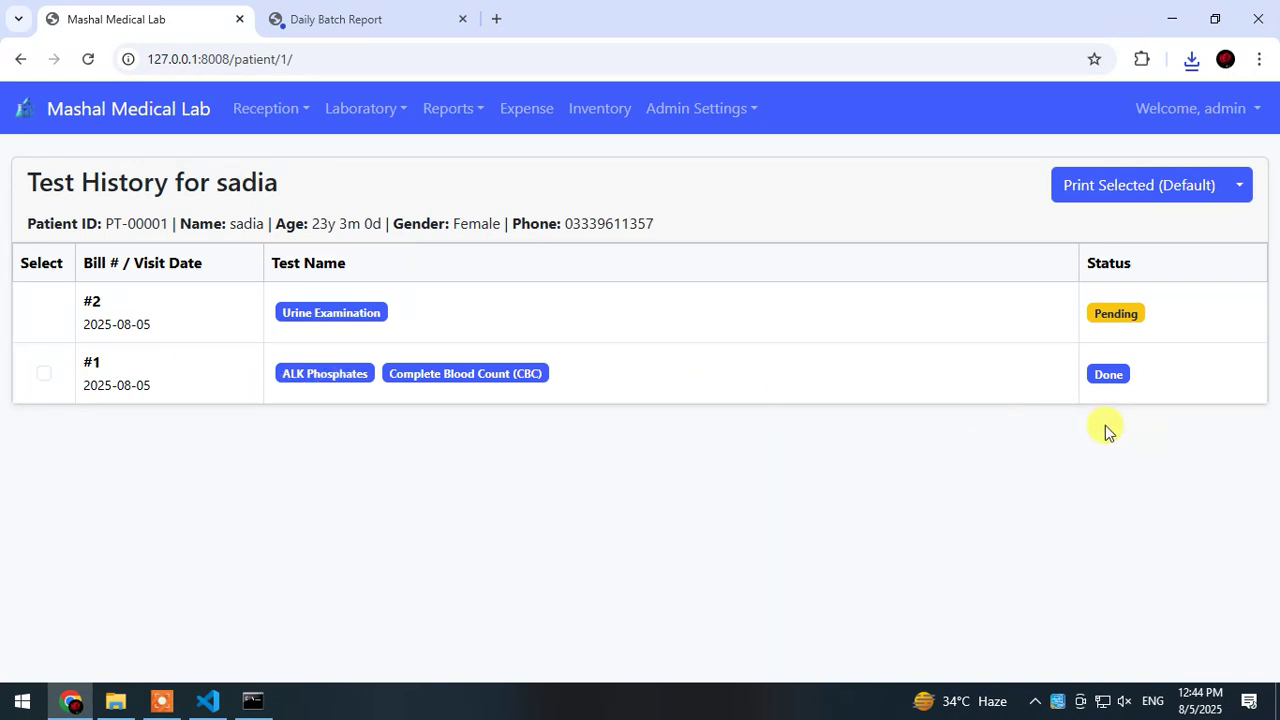
# Step: Preview the single ALK Phosphates report and the default-design report for the selected bill #1, closing the report tabs
pyautogui.click(322, 383)
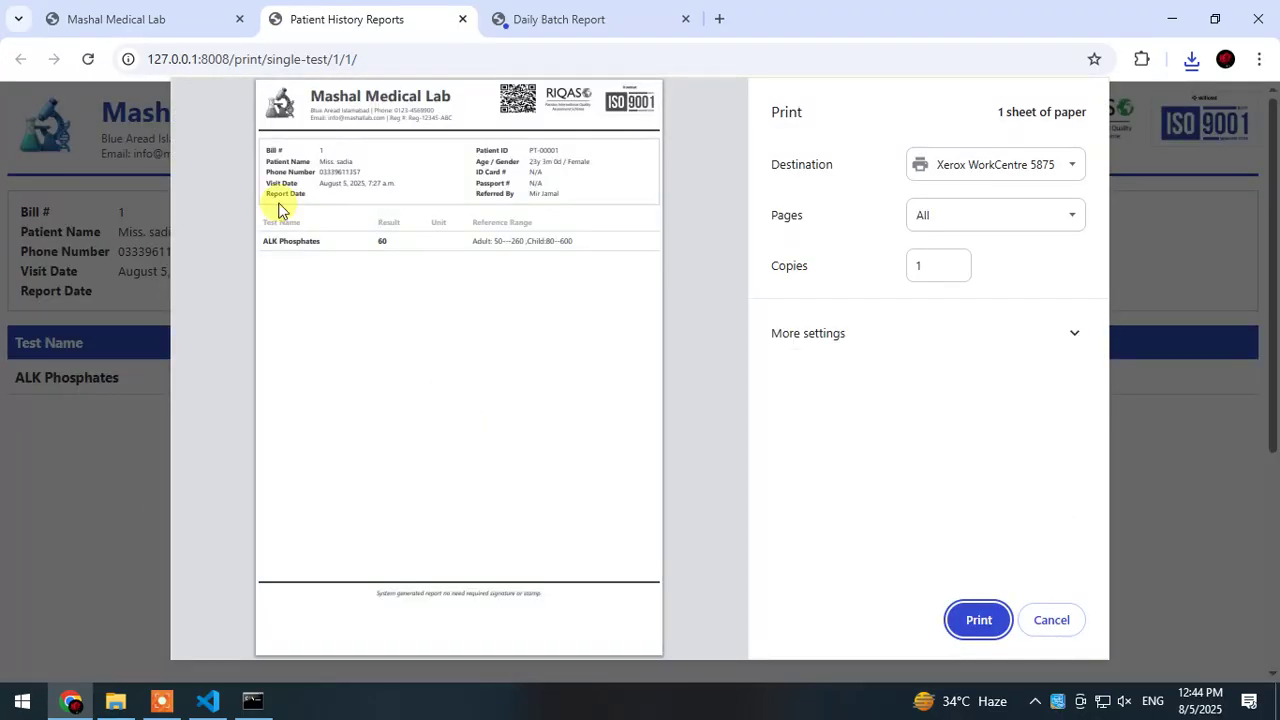
pyautogui.click(140, 8)
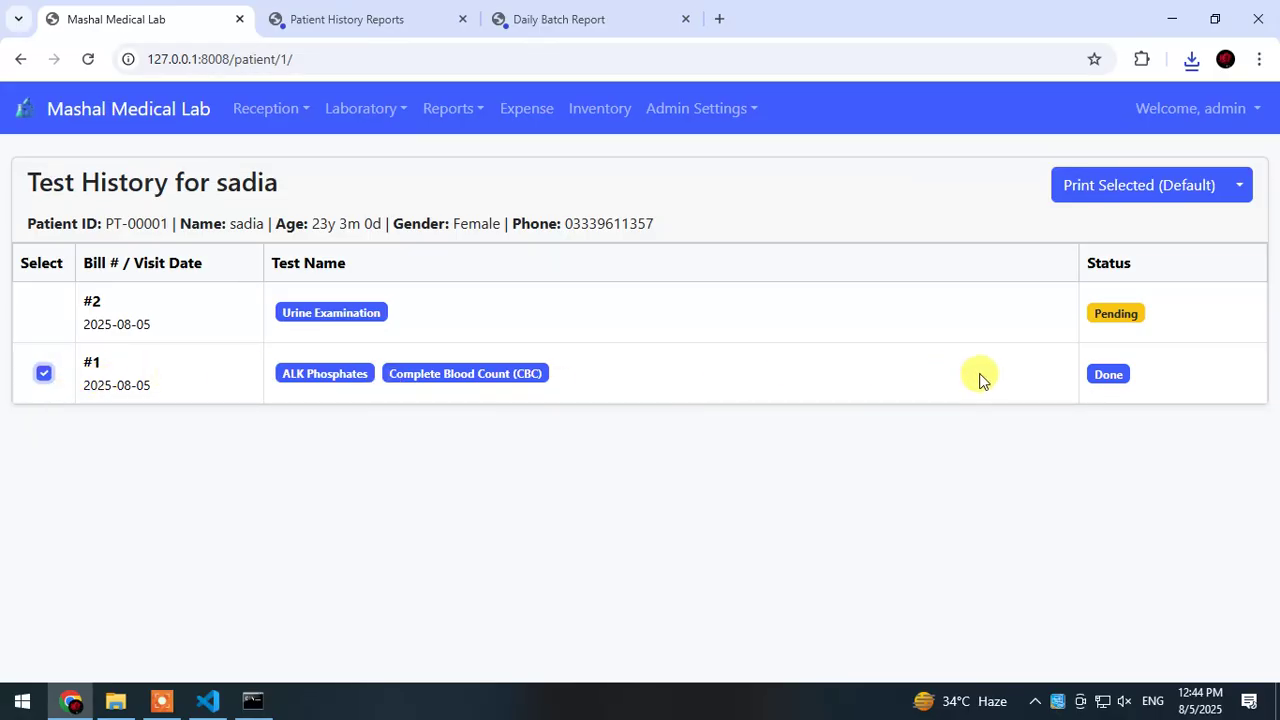
pyautogui.click(1134, 190)
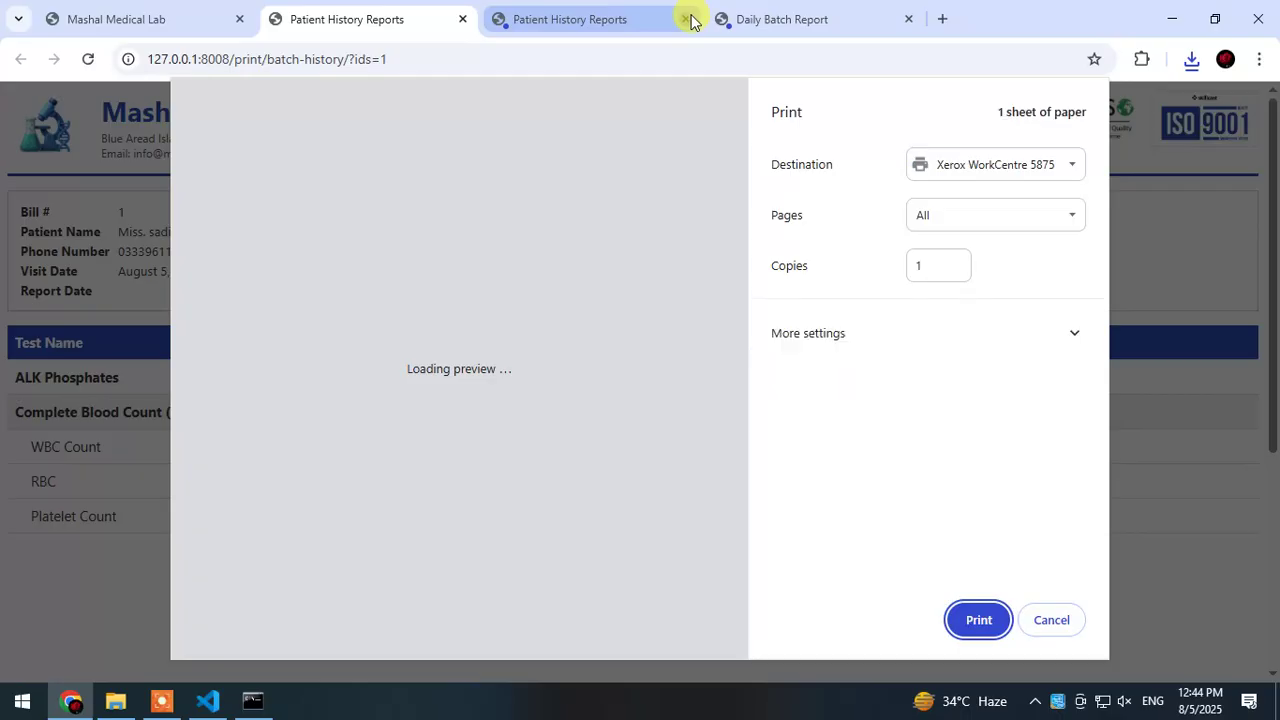
pyautogui.click(685, 19)
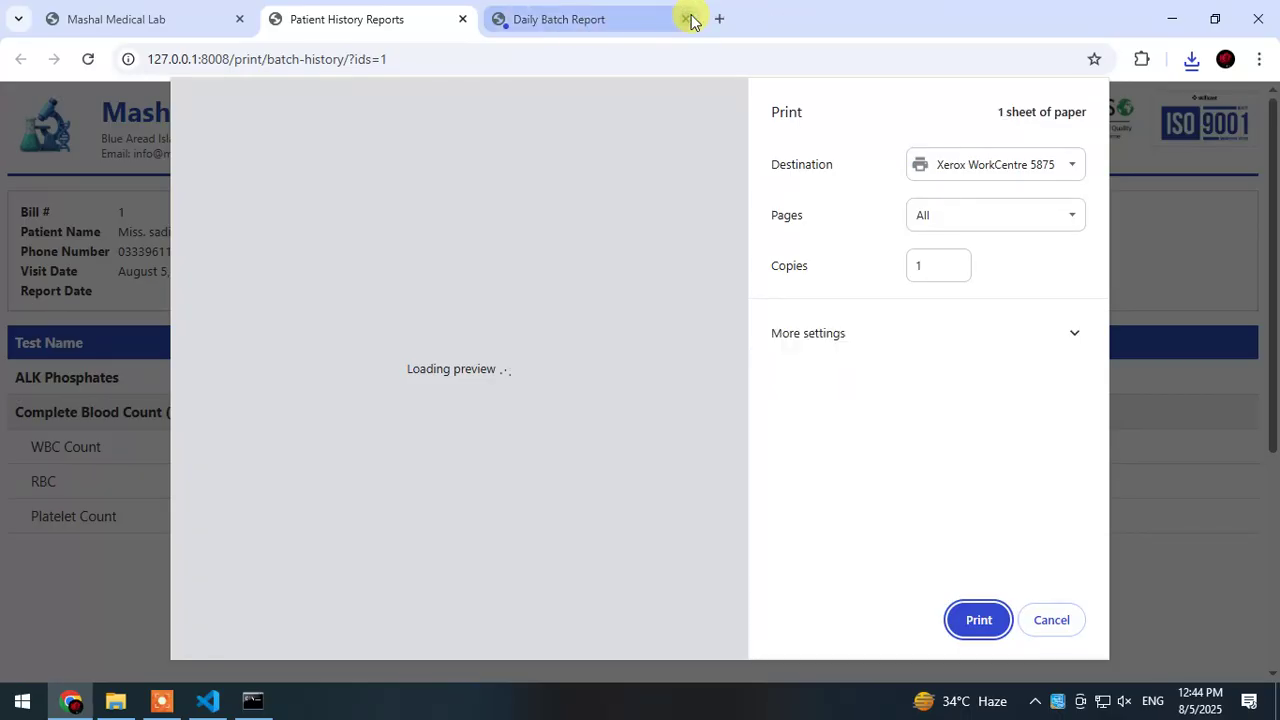
pyautogui.click(690, 19)
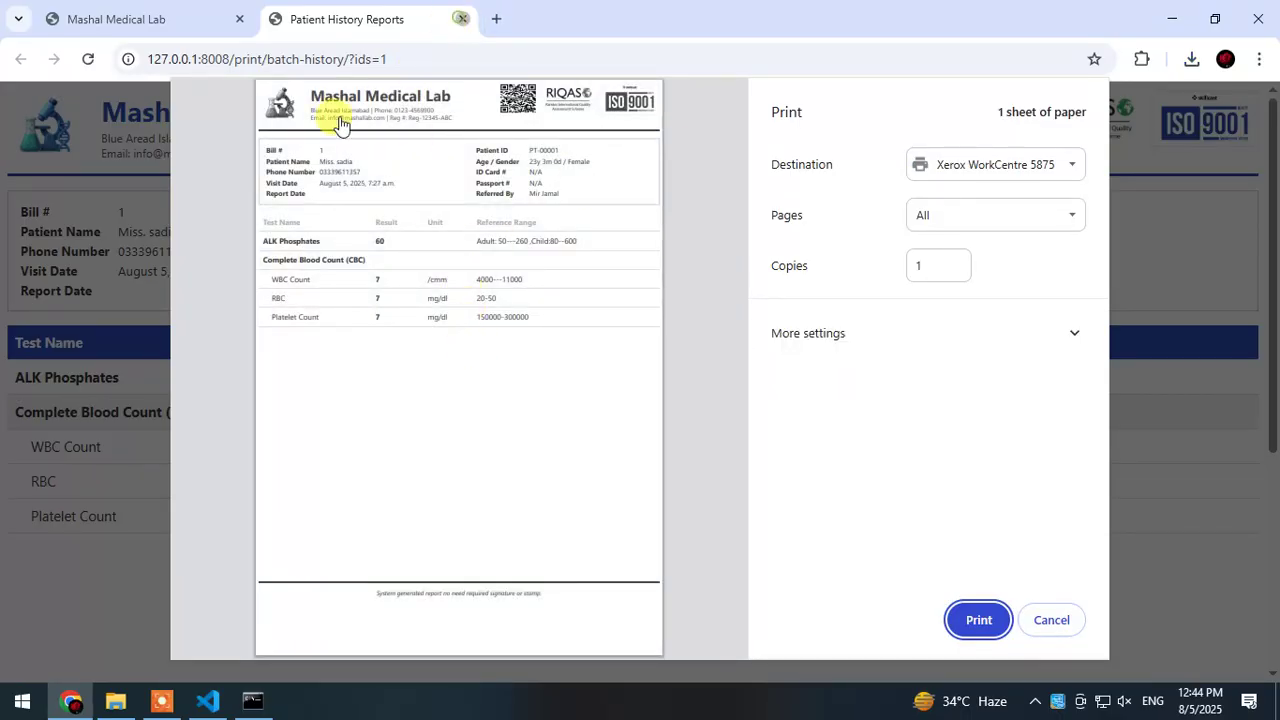
pyautogui.press('Escape')
# Step: Preview the selected bill #1 report in the Classic Design and close it
pyautogui.click(1238, 190)
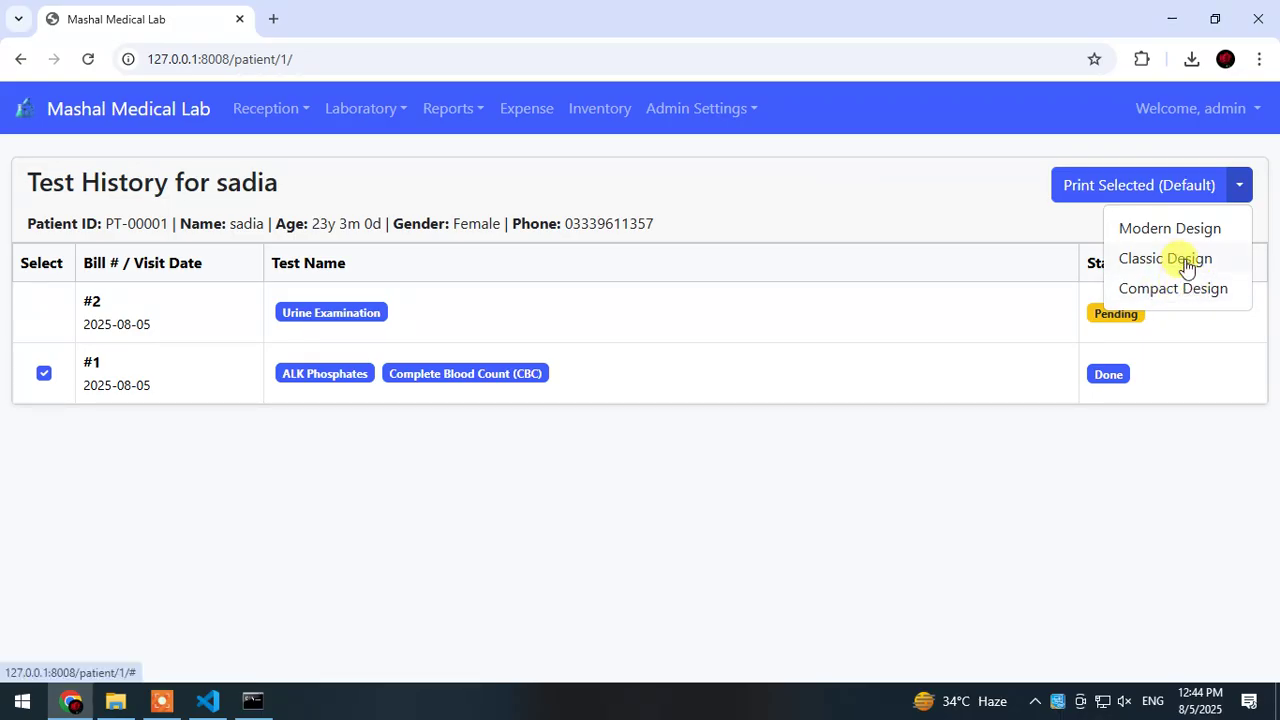
pyautogui.click(1187, 262)
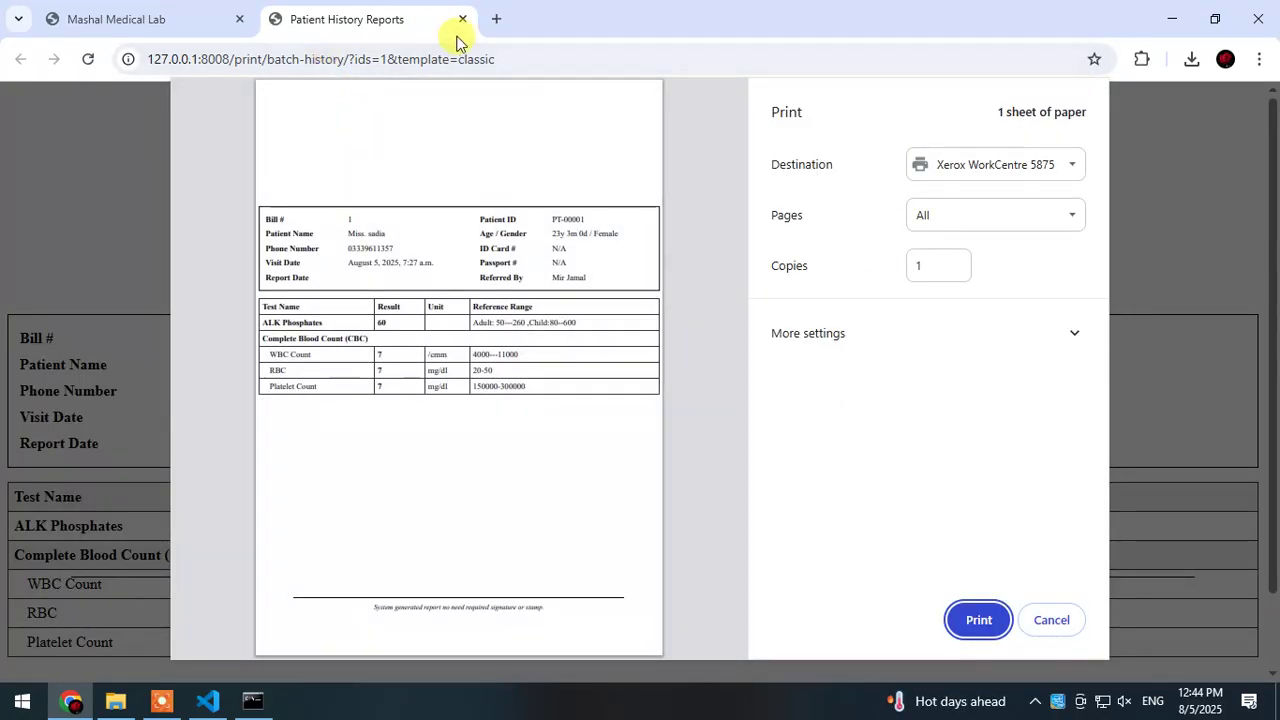
pyautogui.click(463, 19)
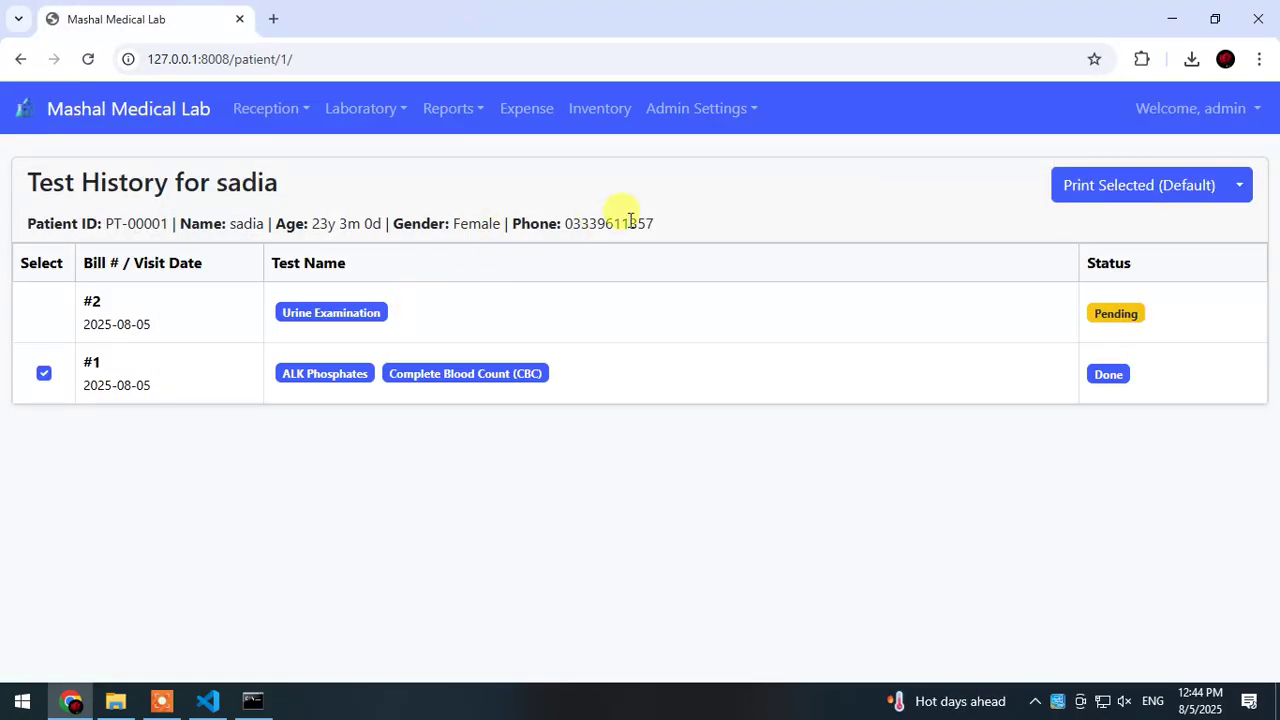
# Step: Open Edit / Cancel Entry and search the patient entries by part of the patient's name
pyautogui.click(697, 115)
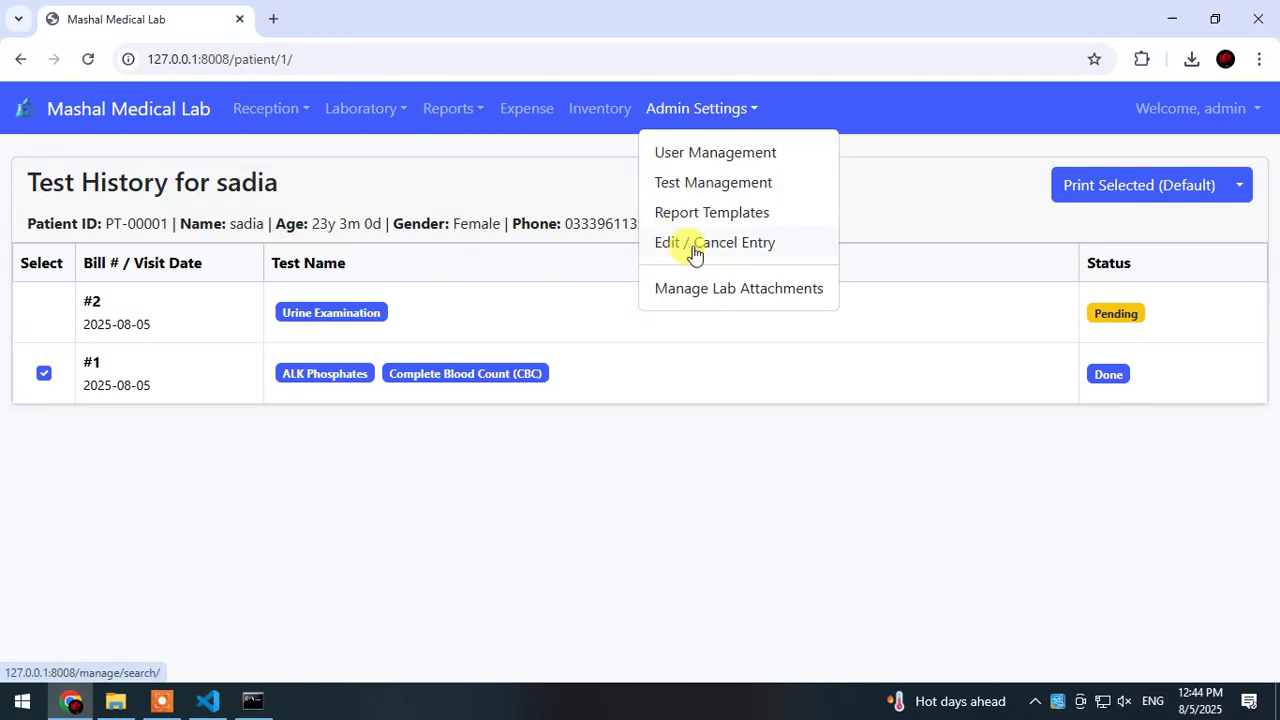
pyautogui.click(718, 244)
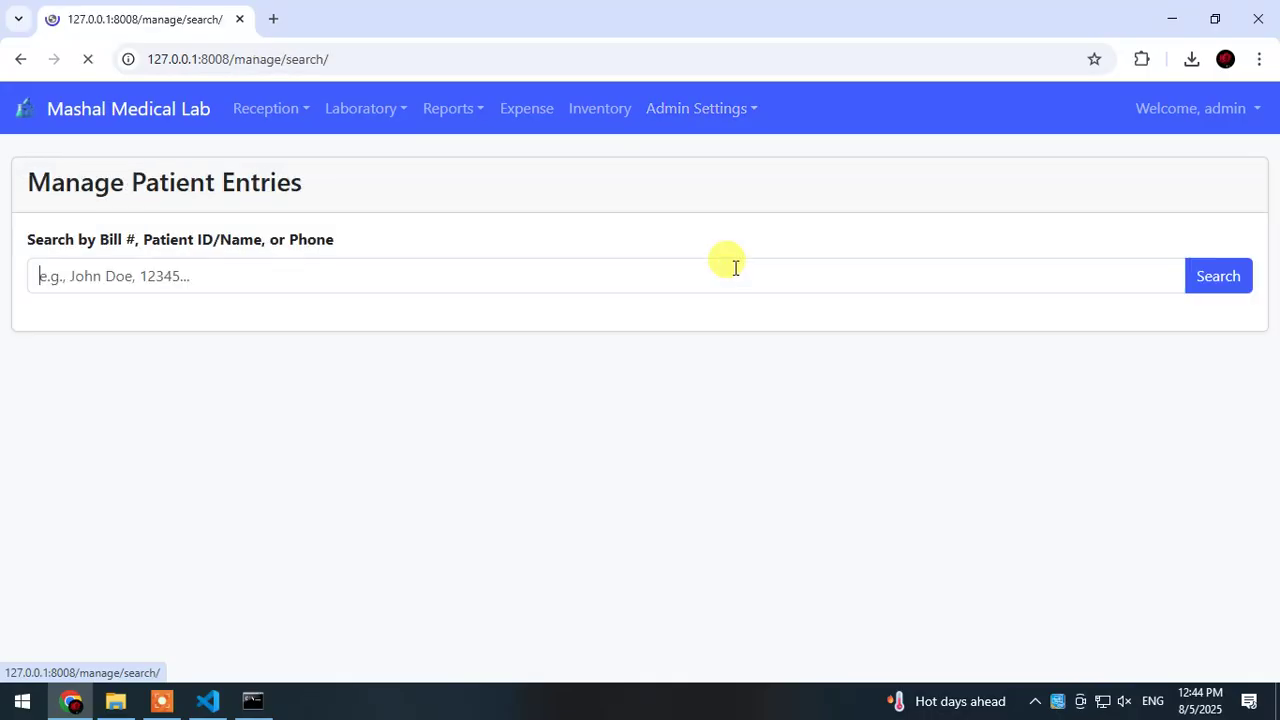
pyautogui.click(335, 270)
pyautogui.click(160, 327)
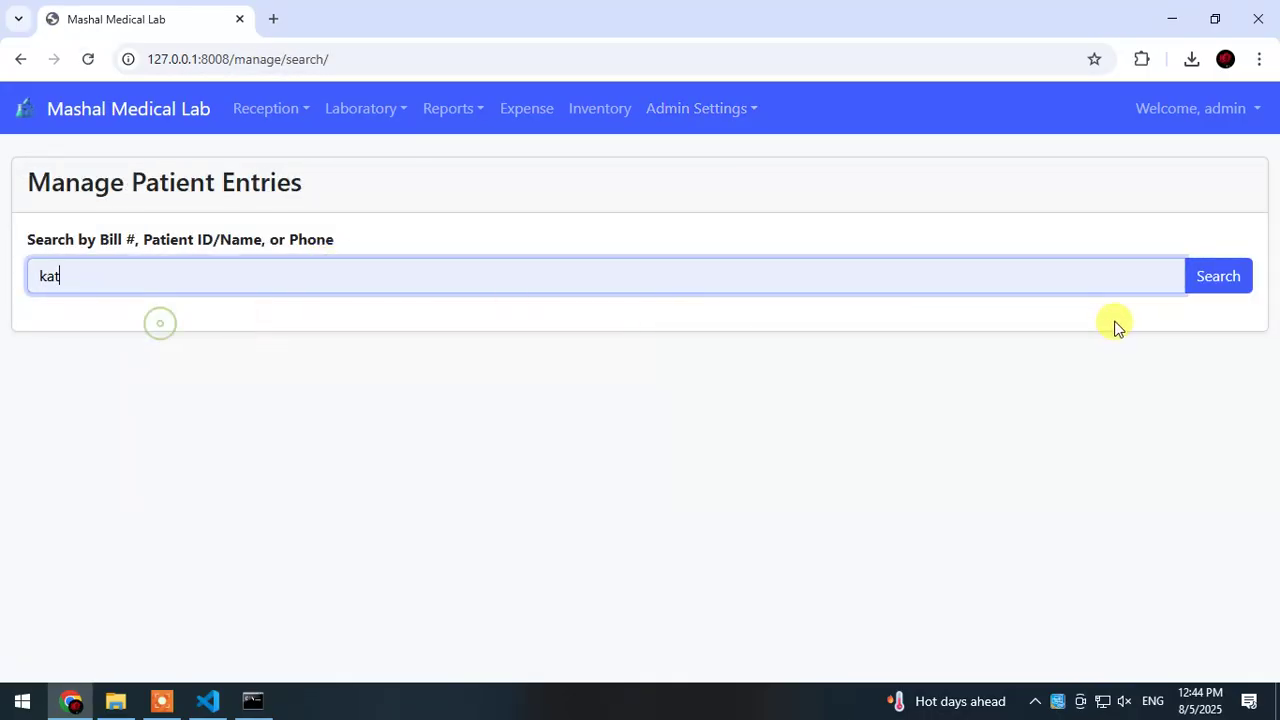
pyautogui.click(1211, 292)
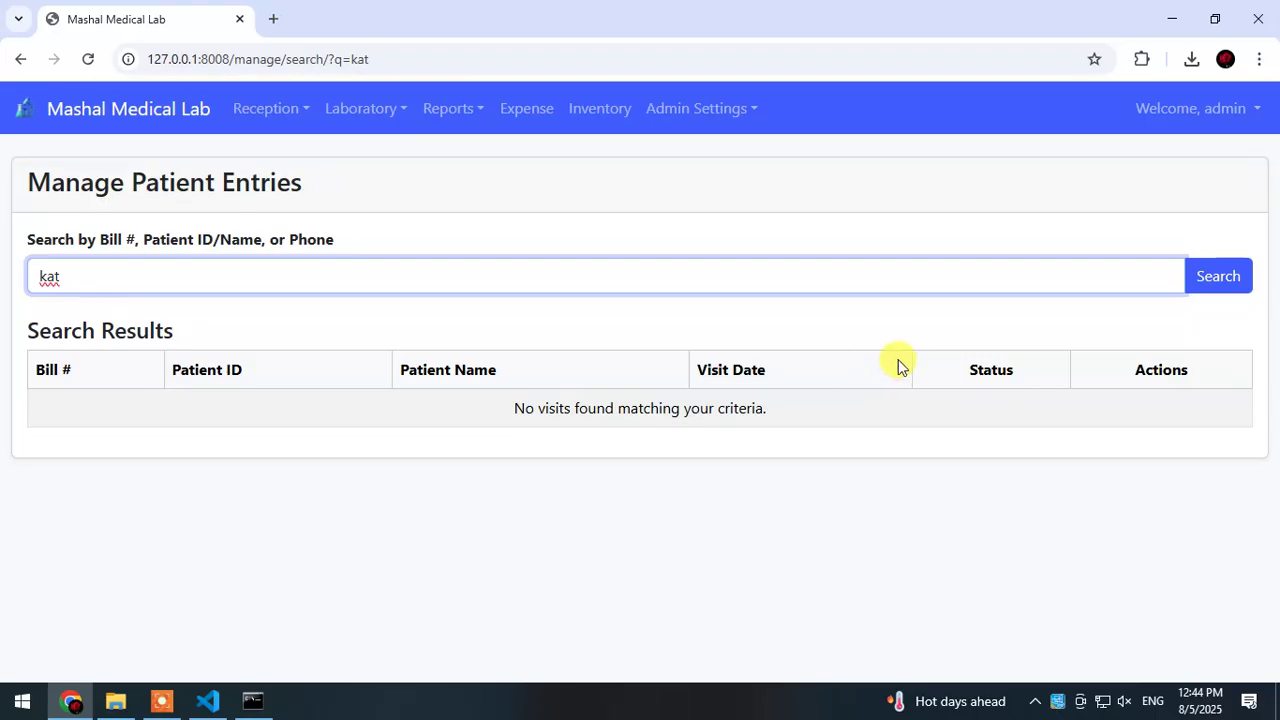
pyautogui.moveTo(329, 274); pyautogui.dragTo(3, 268)
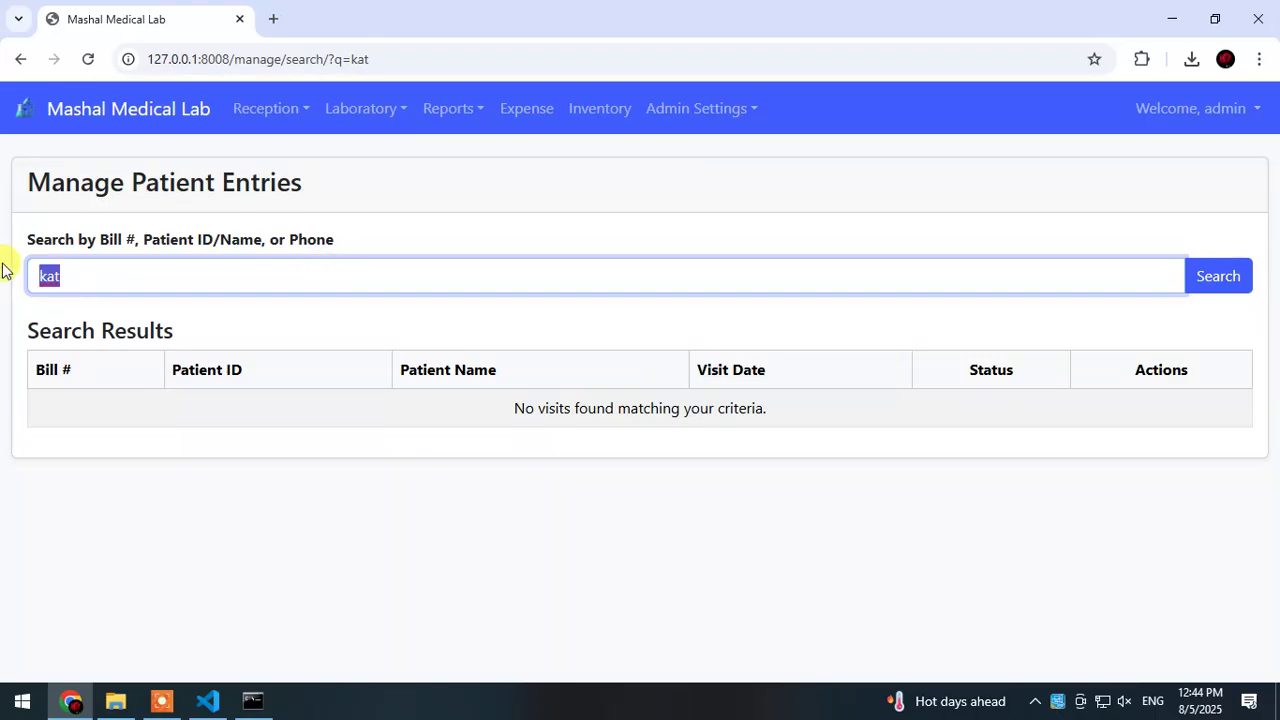
pyautogui.write('sad')
pyautogui.click(1228, 281)
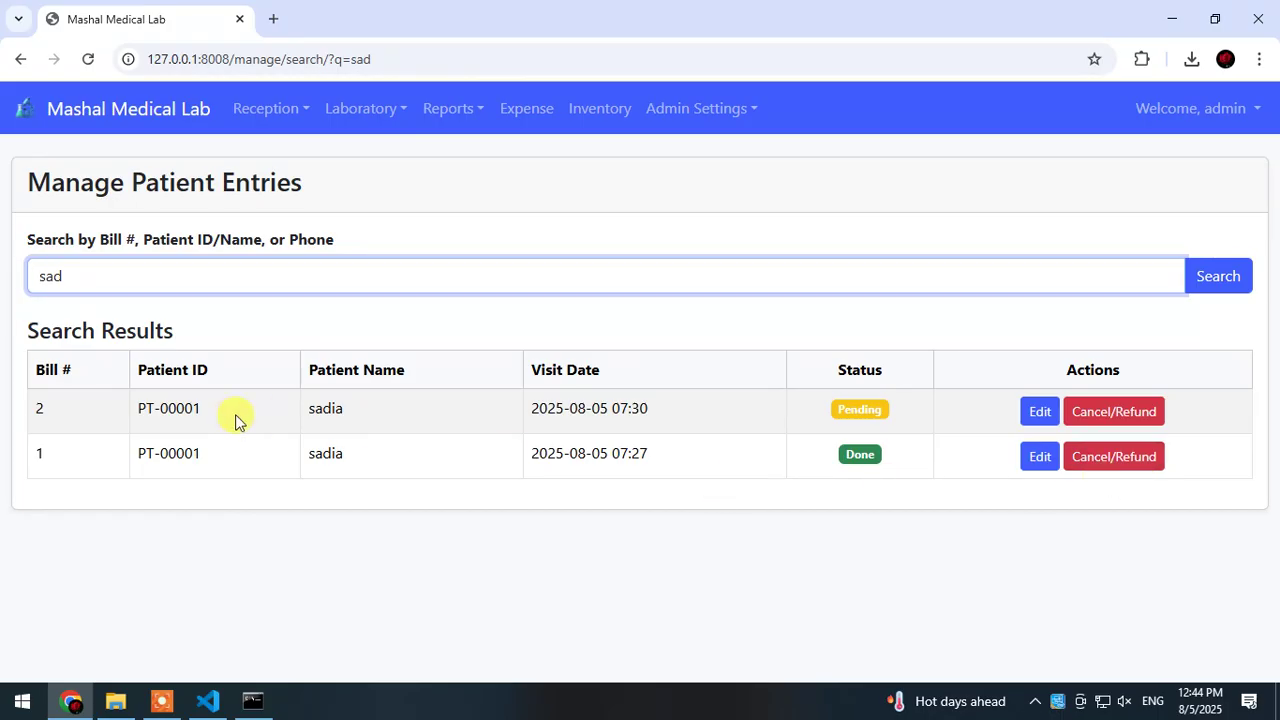
# Step: Open the pending bill #2 in the edit form to review its fields and return to the search results
pyautogui.moveTo(825, 444); pyautogui.dragTo(804, 405)
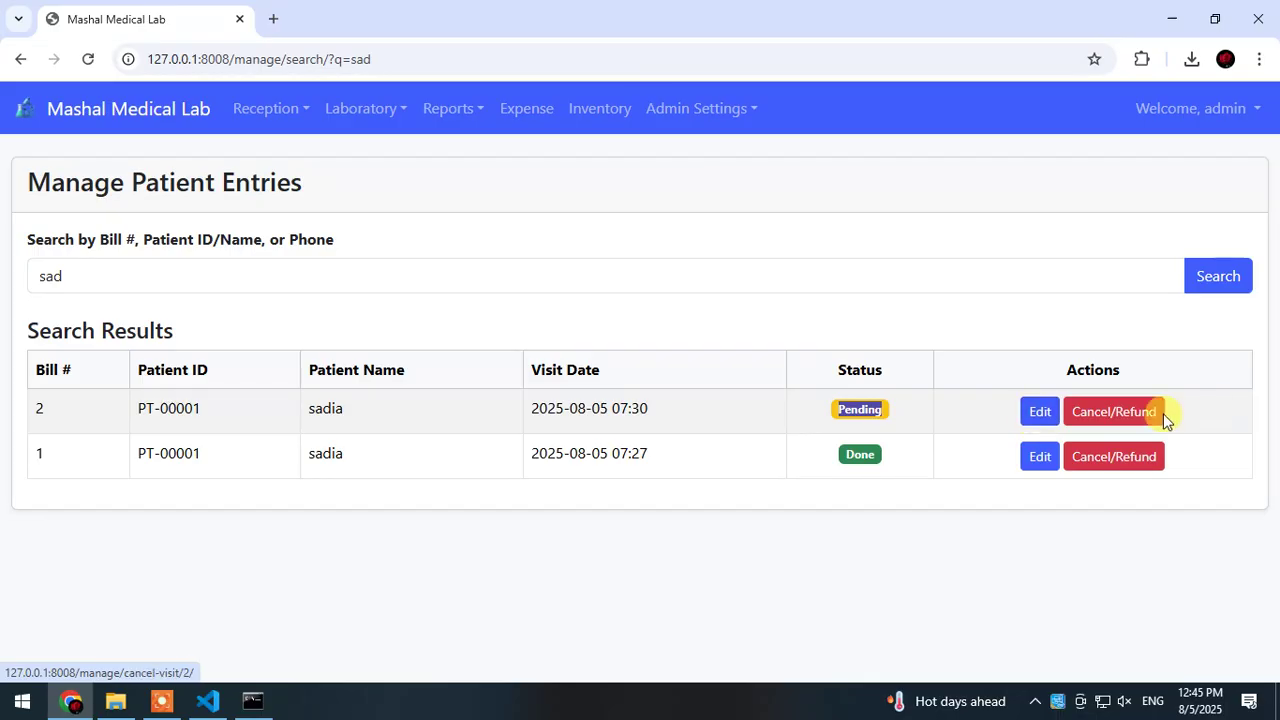
pyautogui.click(1040, 414)
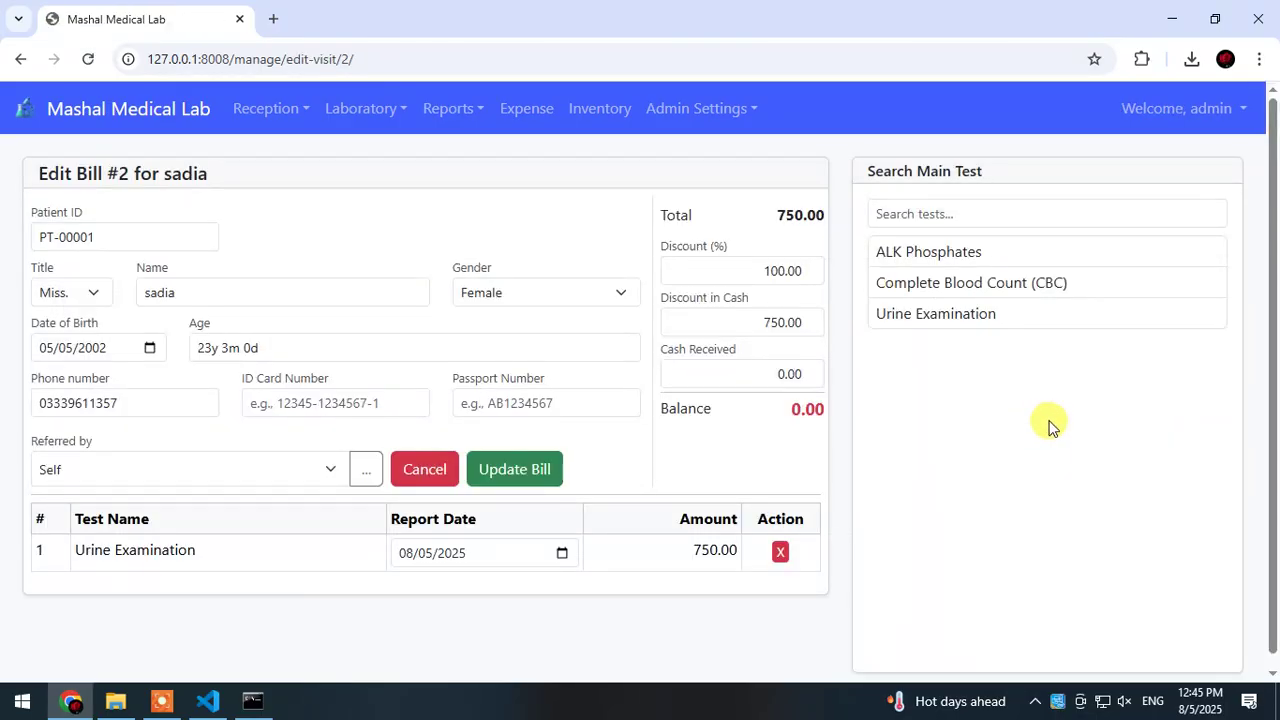
pyautogui.scroll(-1, 281, 389)
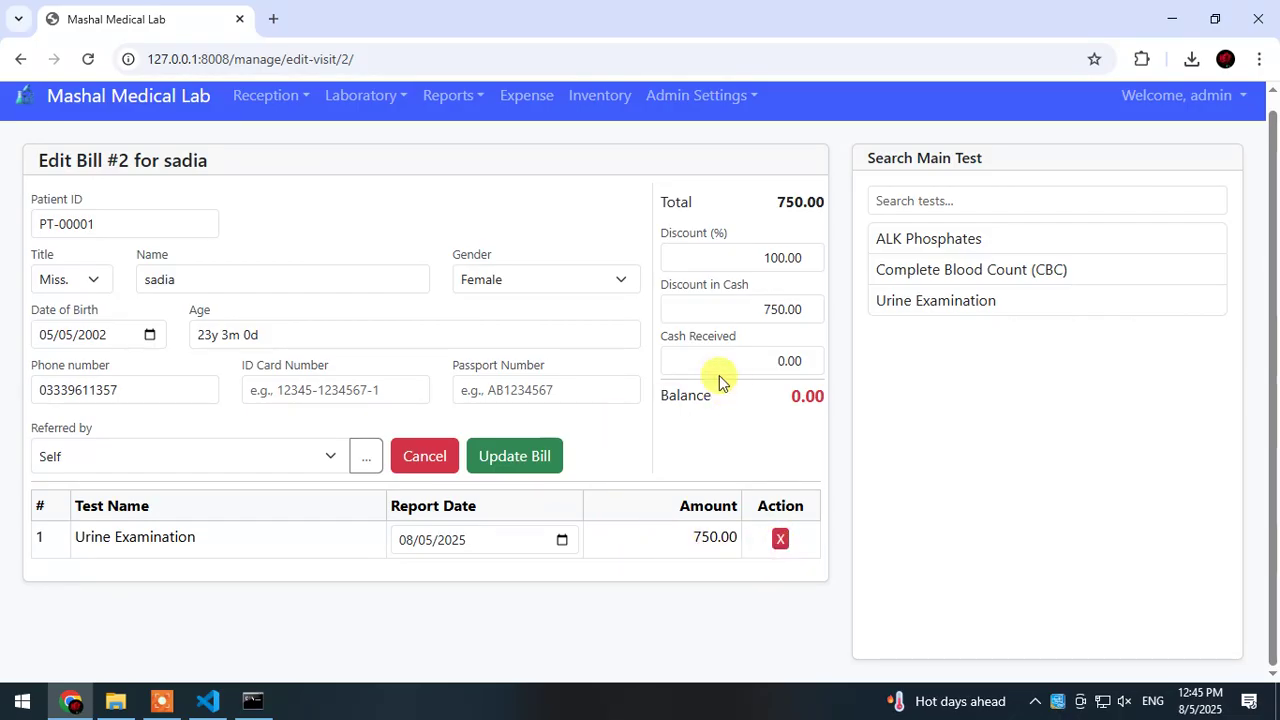
pyautogui.click(20, 59)
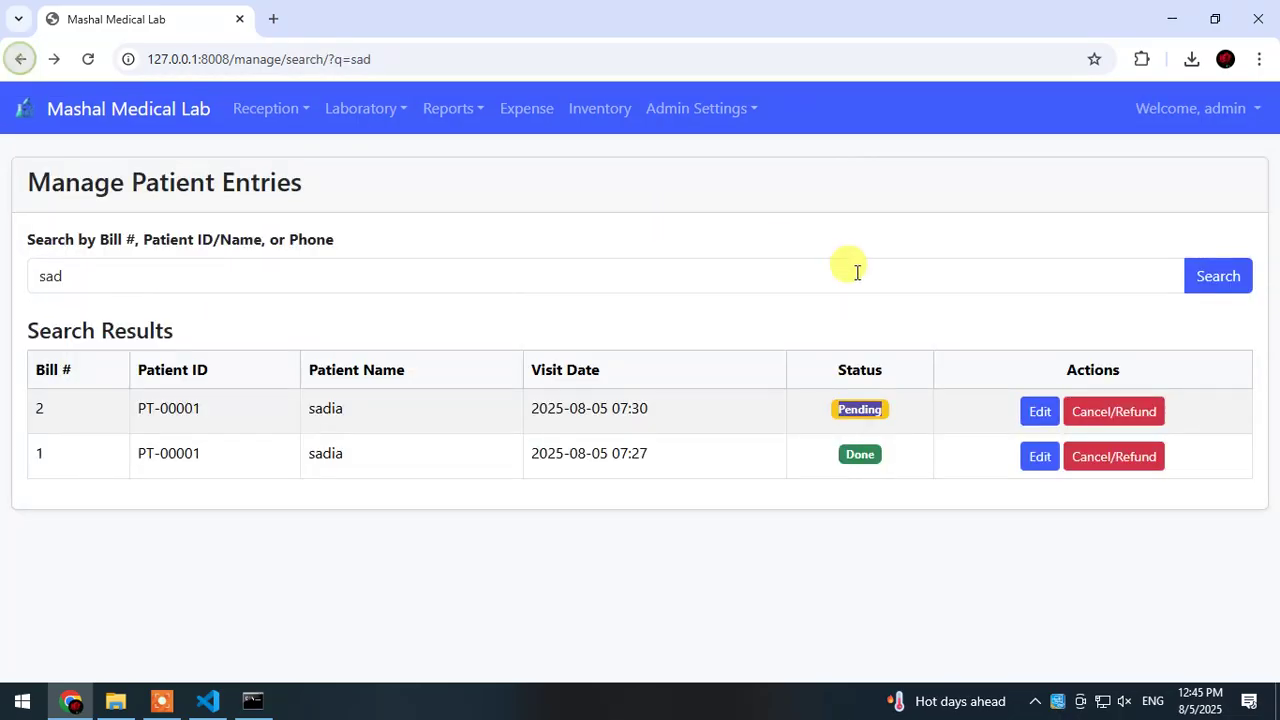
# Step: Cancel bill #2 with the reason Cancelled and the additional remark "Reagent Finished"
pyautogui.click(1115, 420)
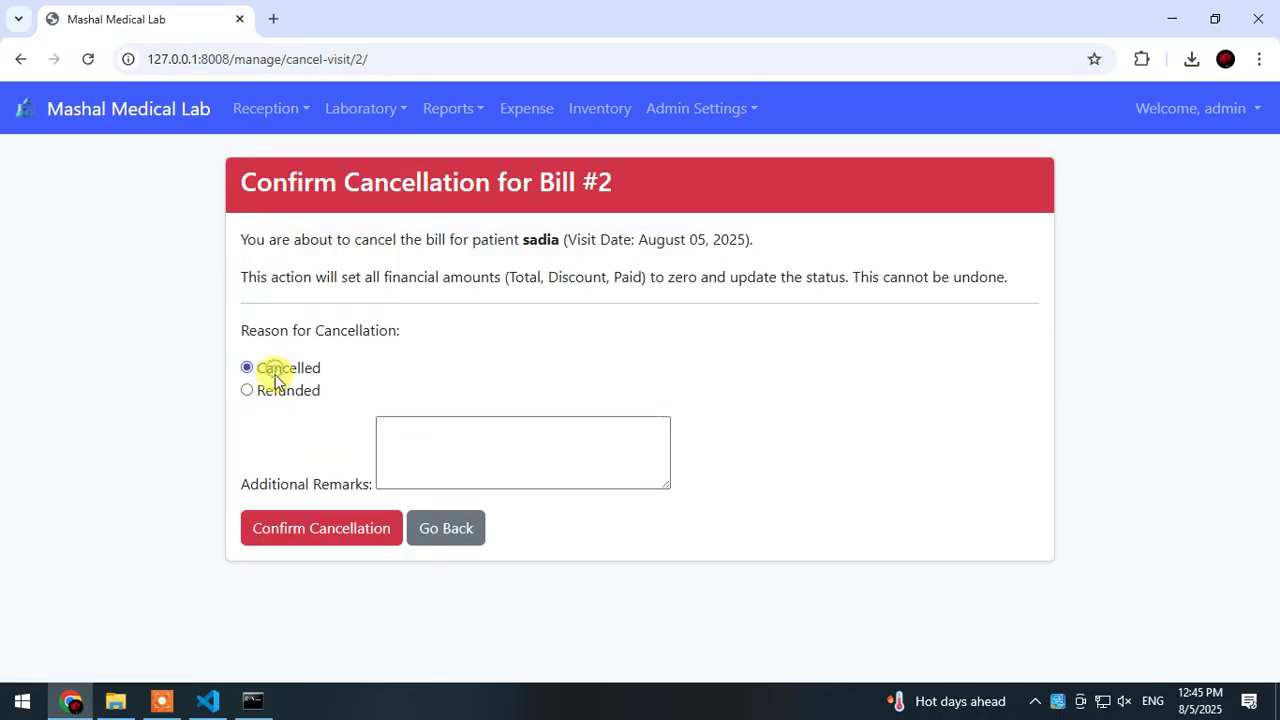
pyautogui.click(491, 440)
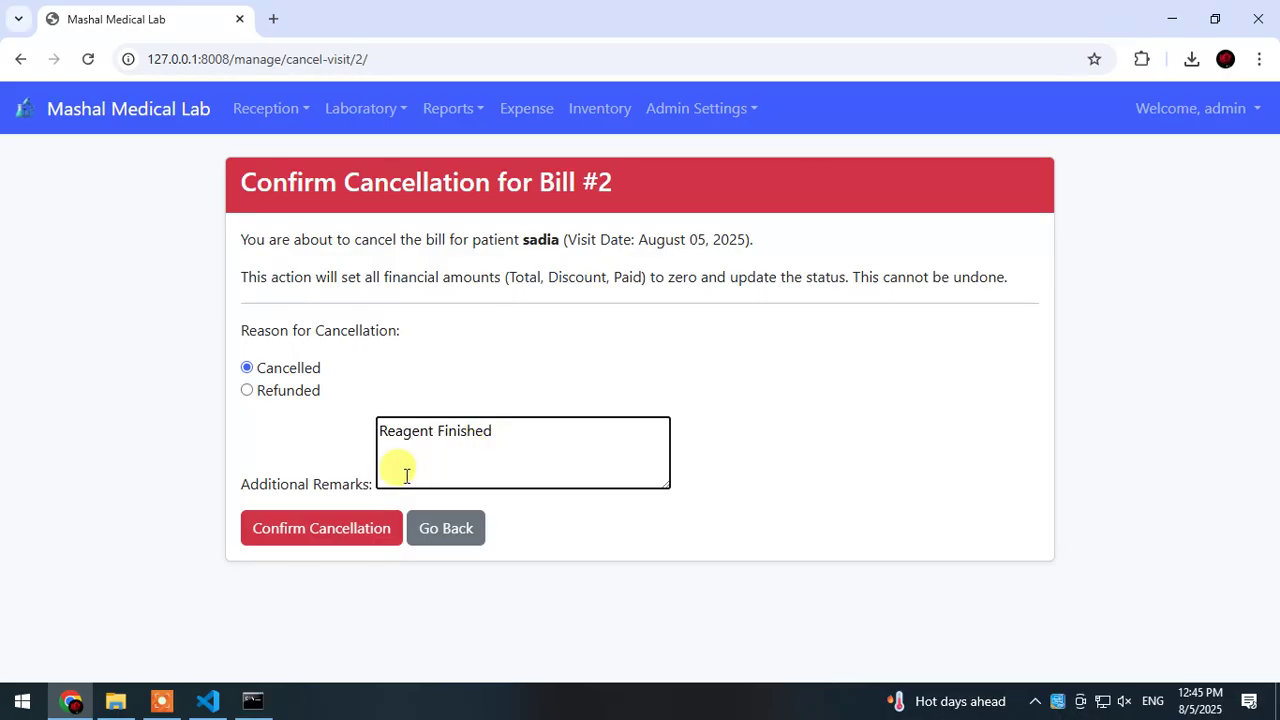
pyautogui.click(340, 536)
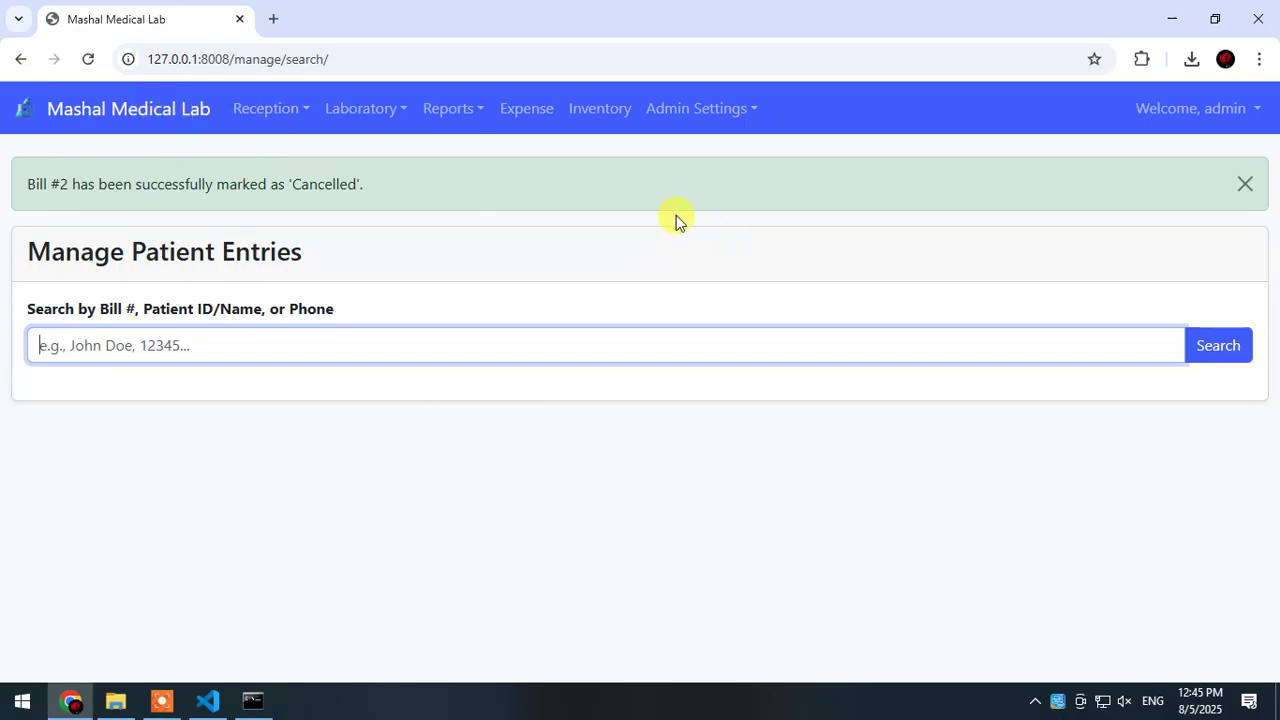
# Step: View the Cancelled/Refunded Visits report for August 2025, check the cancelled bill's remarks and amount, and close the report
pyautogui.click(460, 112)
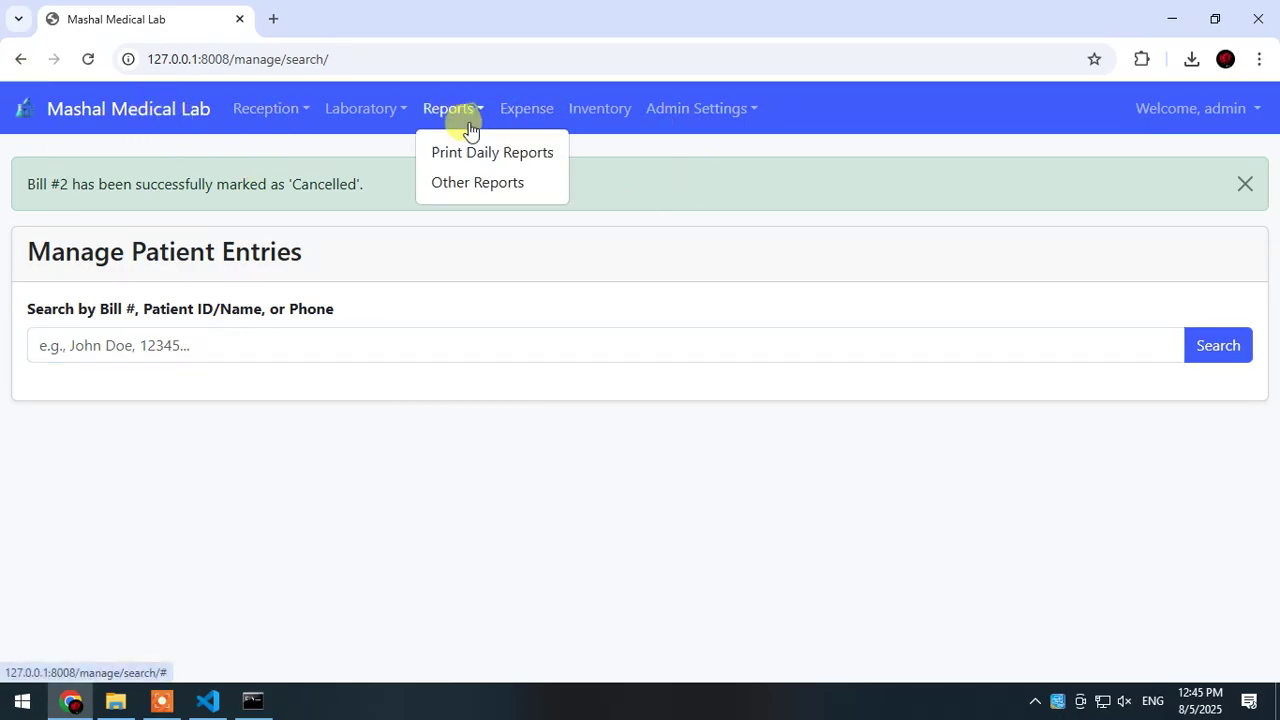
pyautogui.click(474, 187)
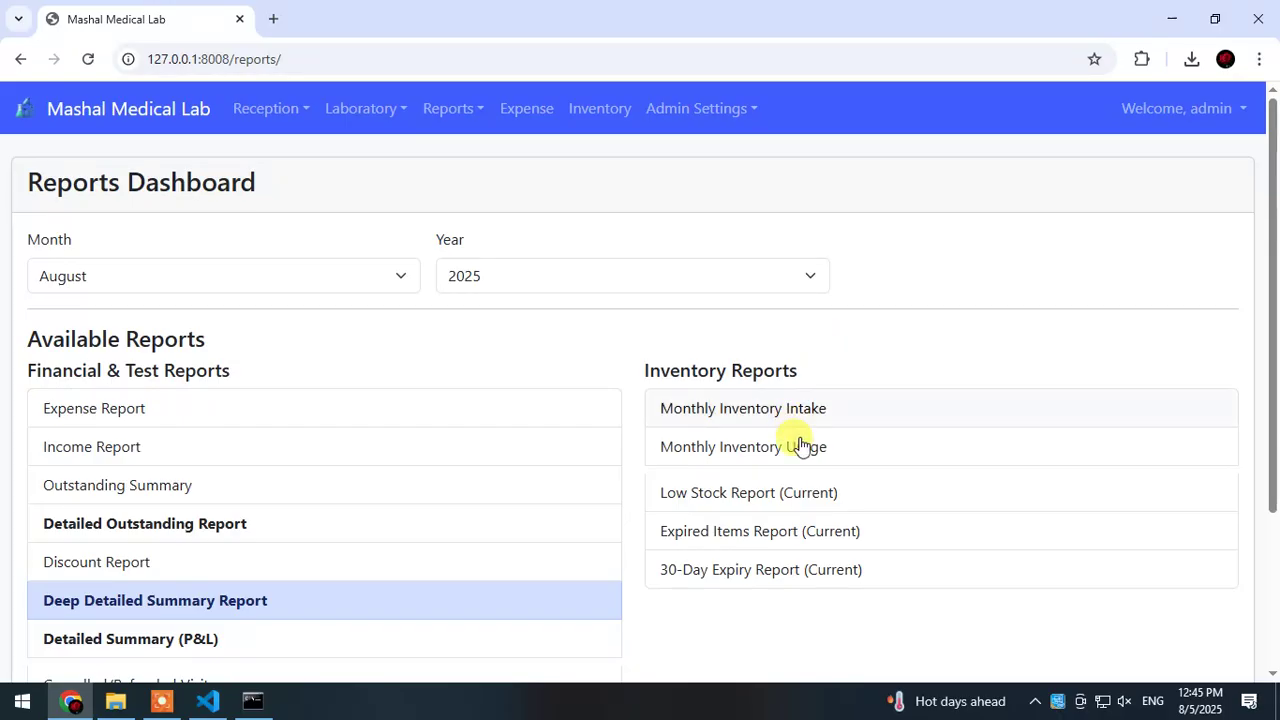
pyautogui.scroll(-2, 634, 463)
pyautogui.scroll(-1, 555, 488)
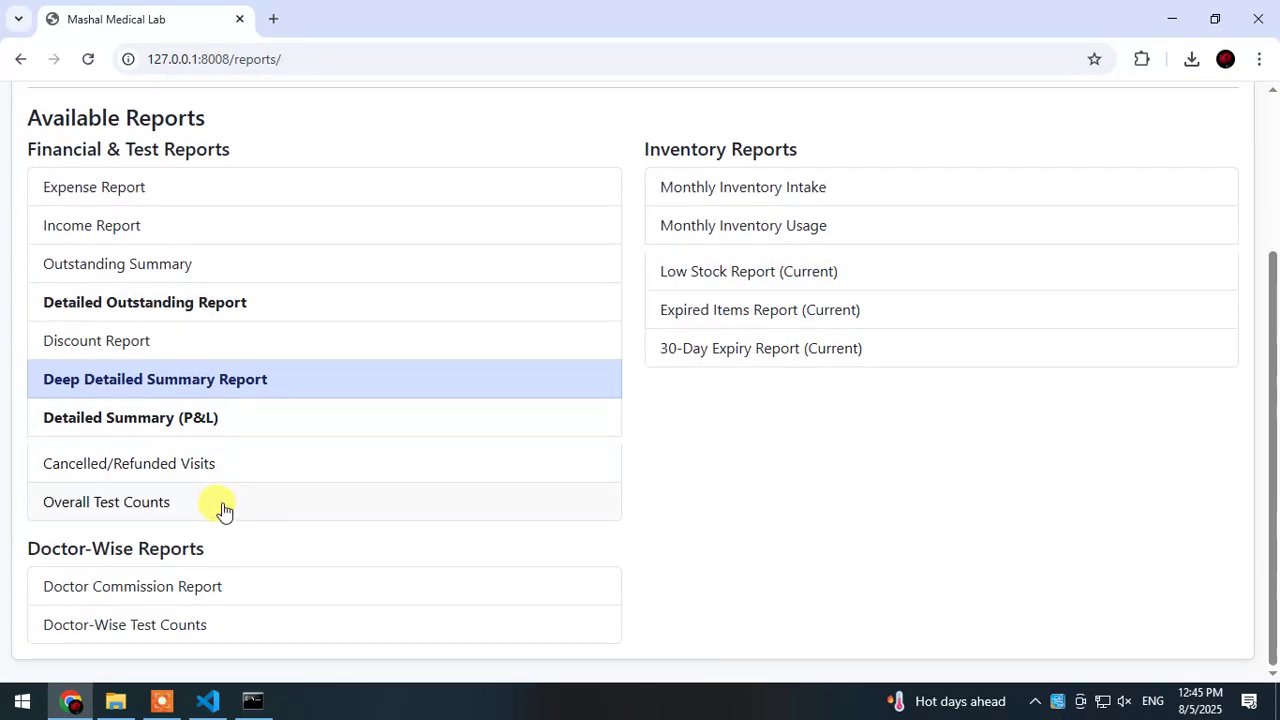
pyautogui.click(166, 467)
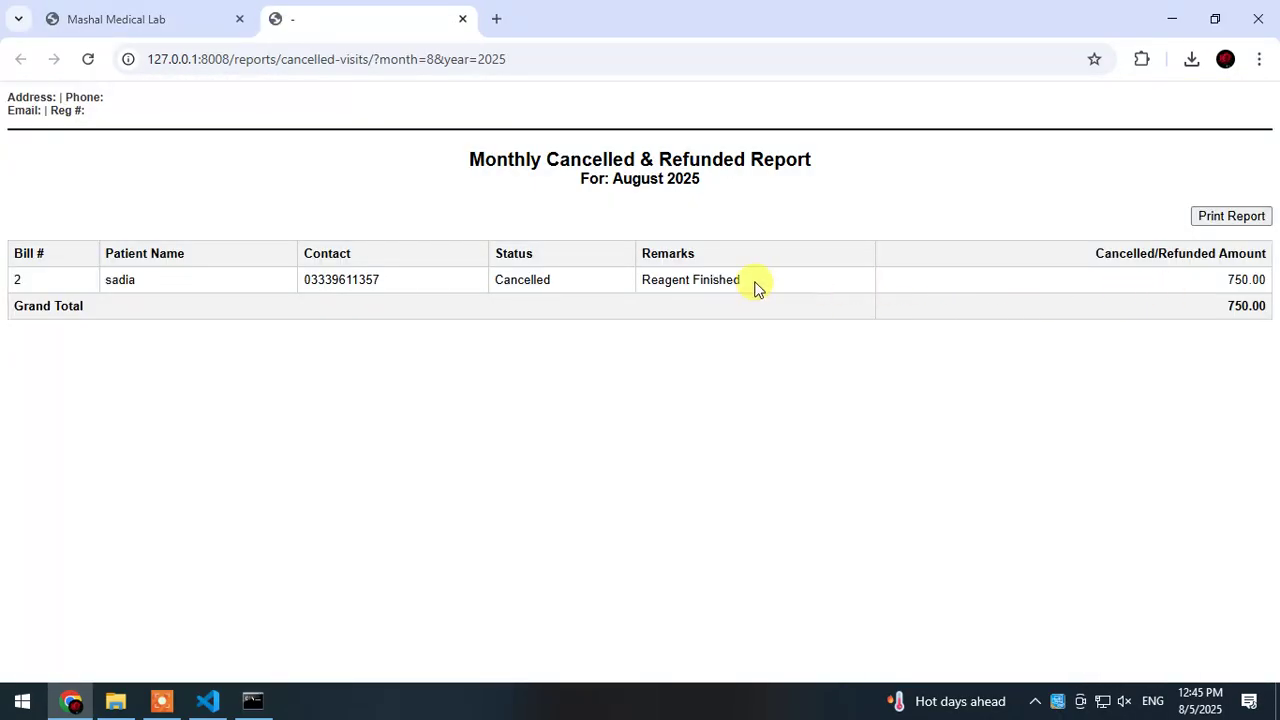
pyautogui.moveTo(786, 279); pyautogui.dragTo(623, 283)
pyautogui.moveTo(1213, 280); pyautogui.dragTo(1265, 295)
pyautogui.click(1262, 298)
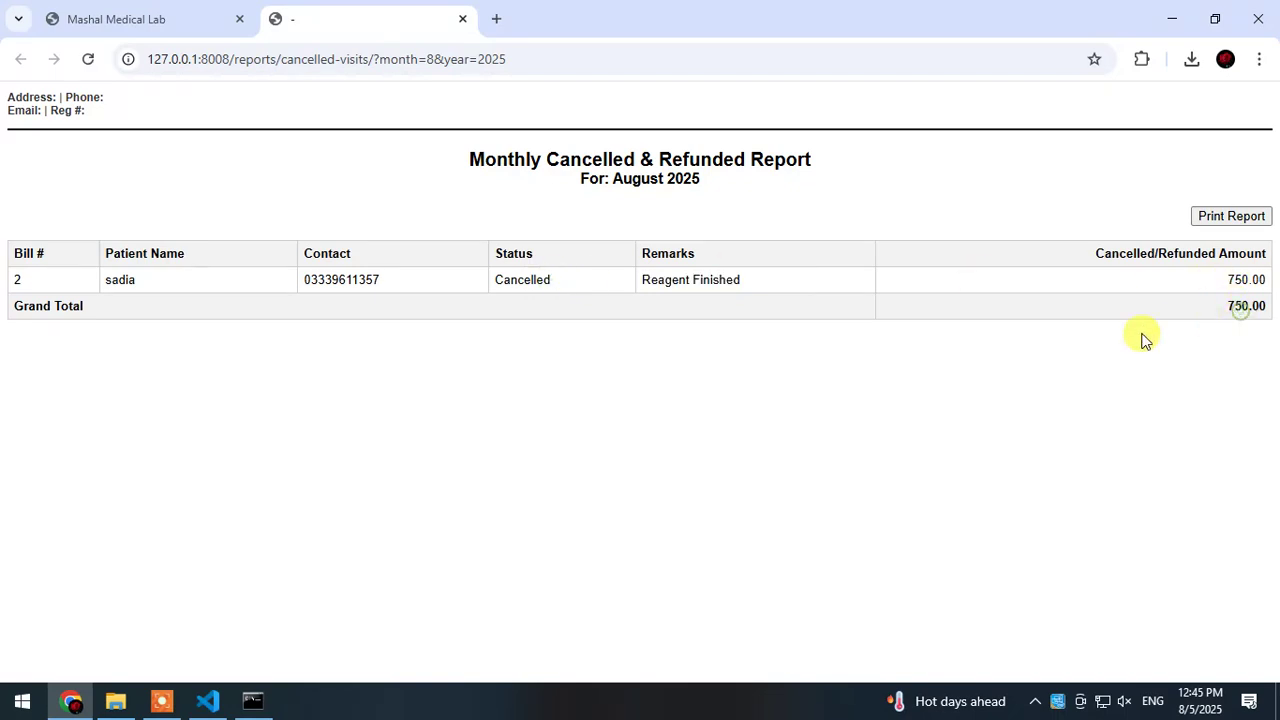
pyautogui.click(465, 19)
# Step: Open Report Templates and review the design options for the default single patient and daily batch print reports
pyautogui.scroll(2, 700, 300)
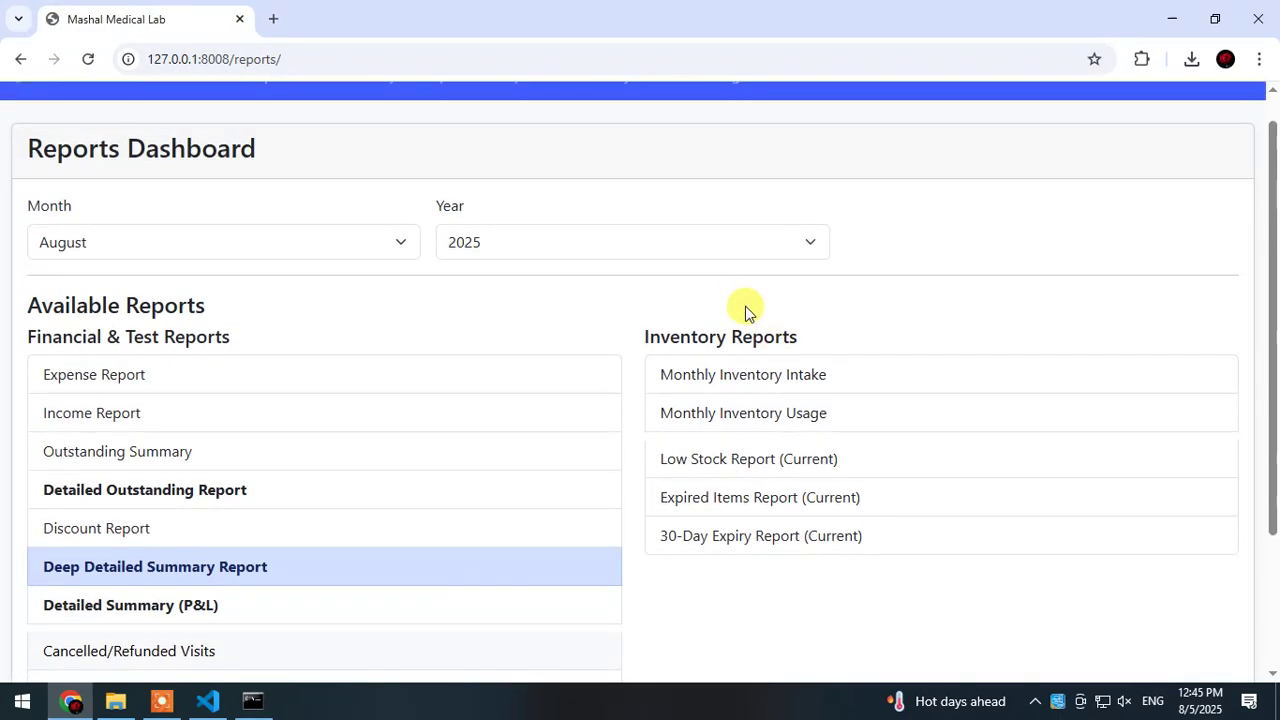
pyautogui.scroll(1, 745, 312)
pyautogui.click(709, 107)
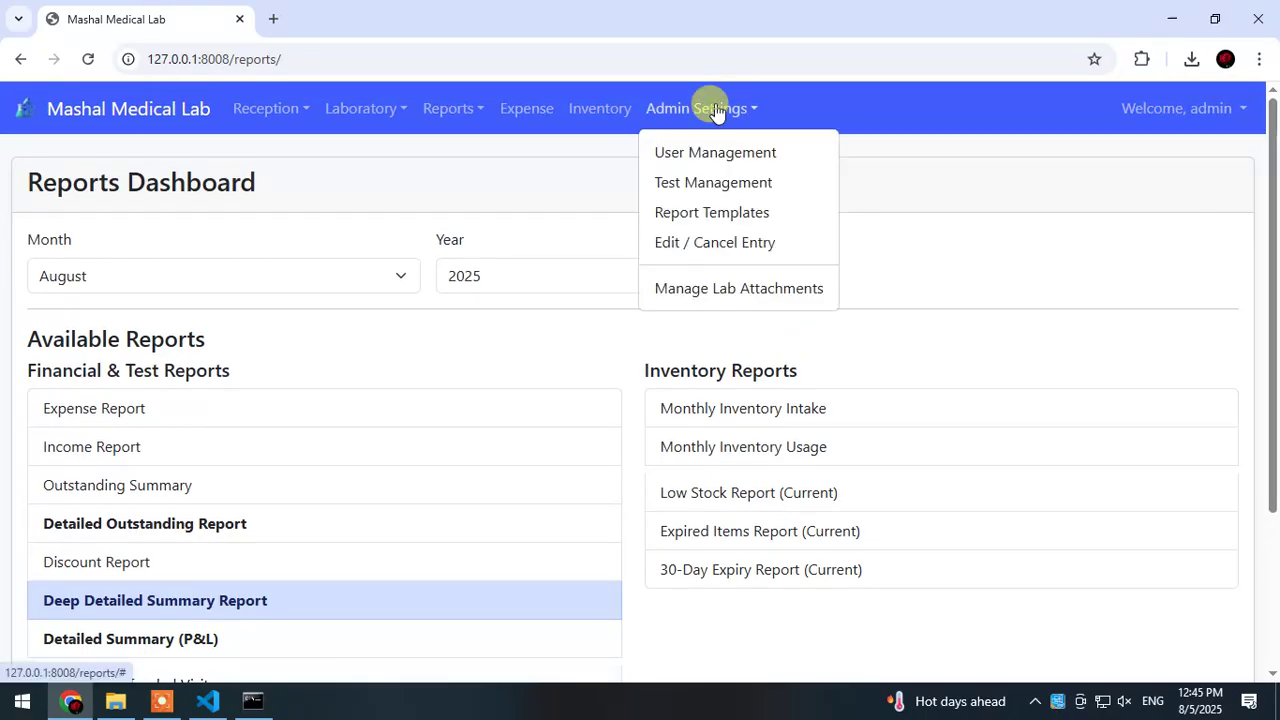
pyautogui.click(709, 216)
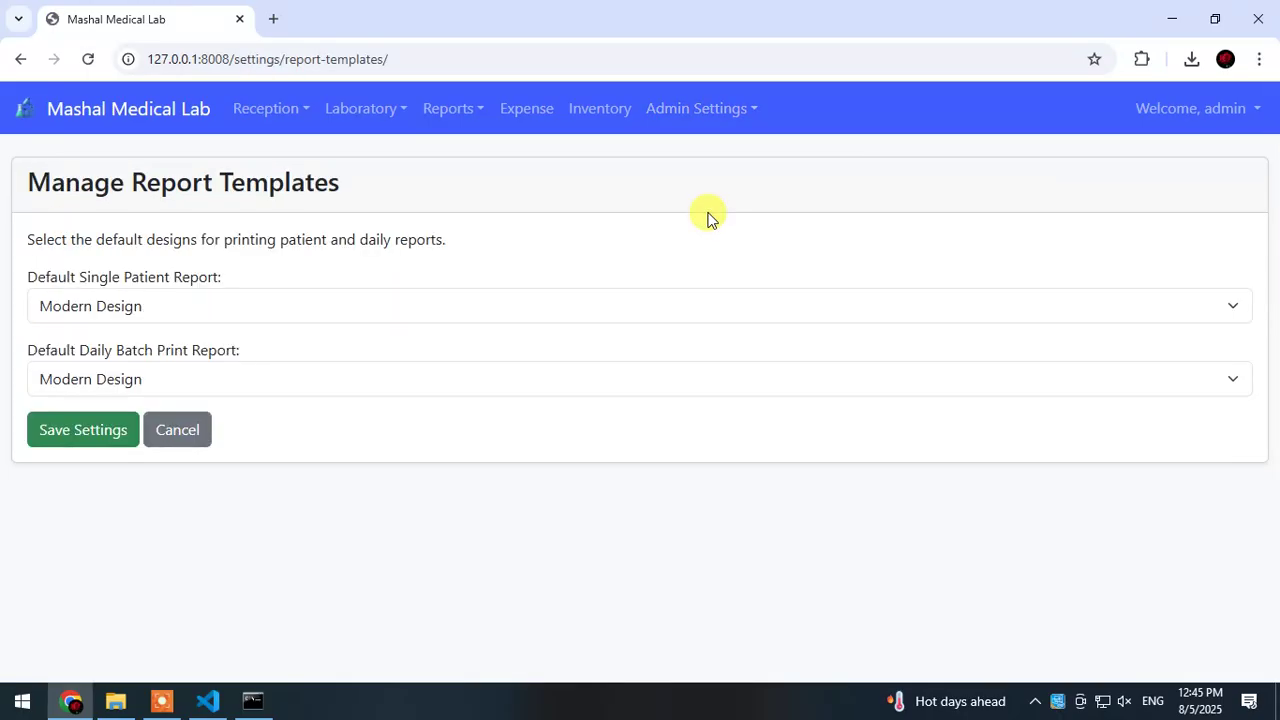
pyautogui.click(184, 309)
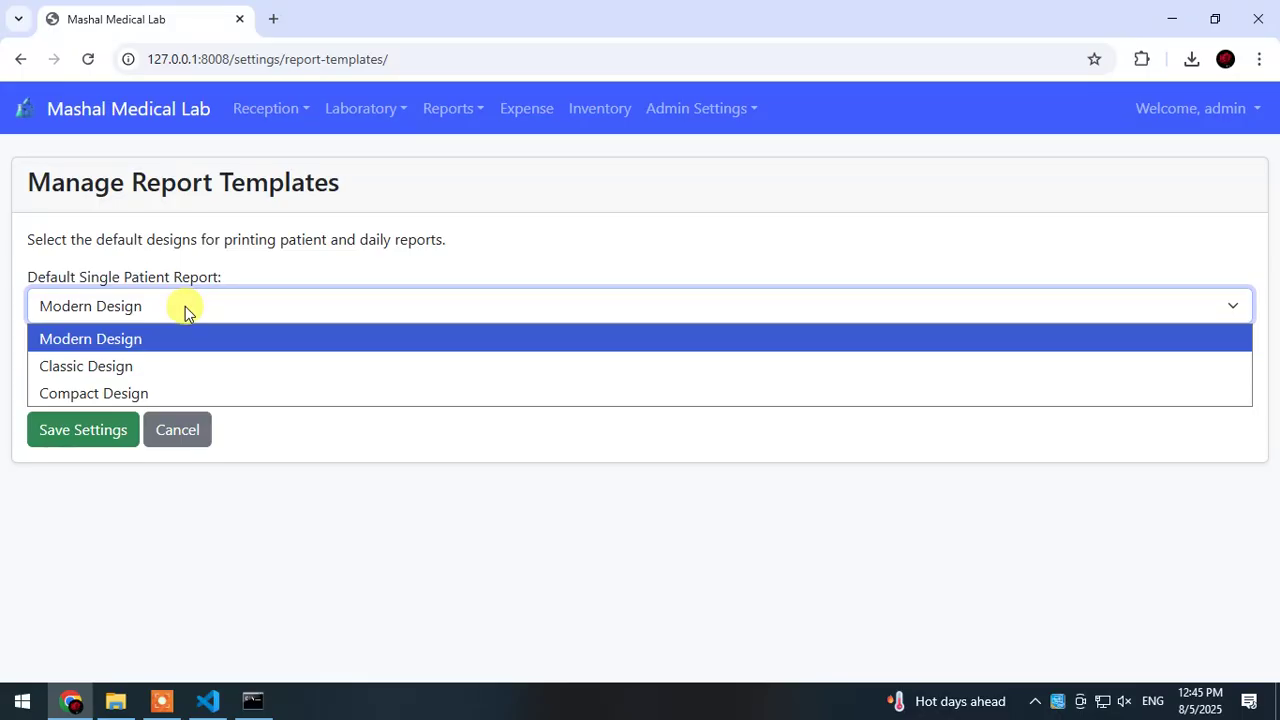
pyautogui.click(186, 309)
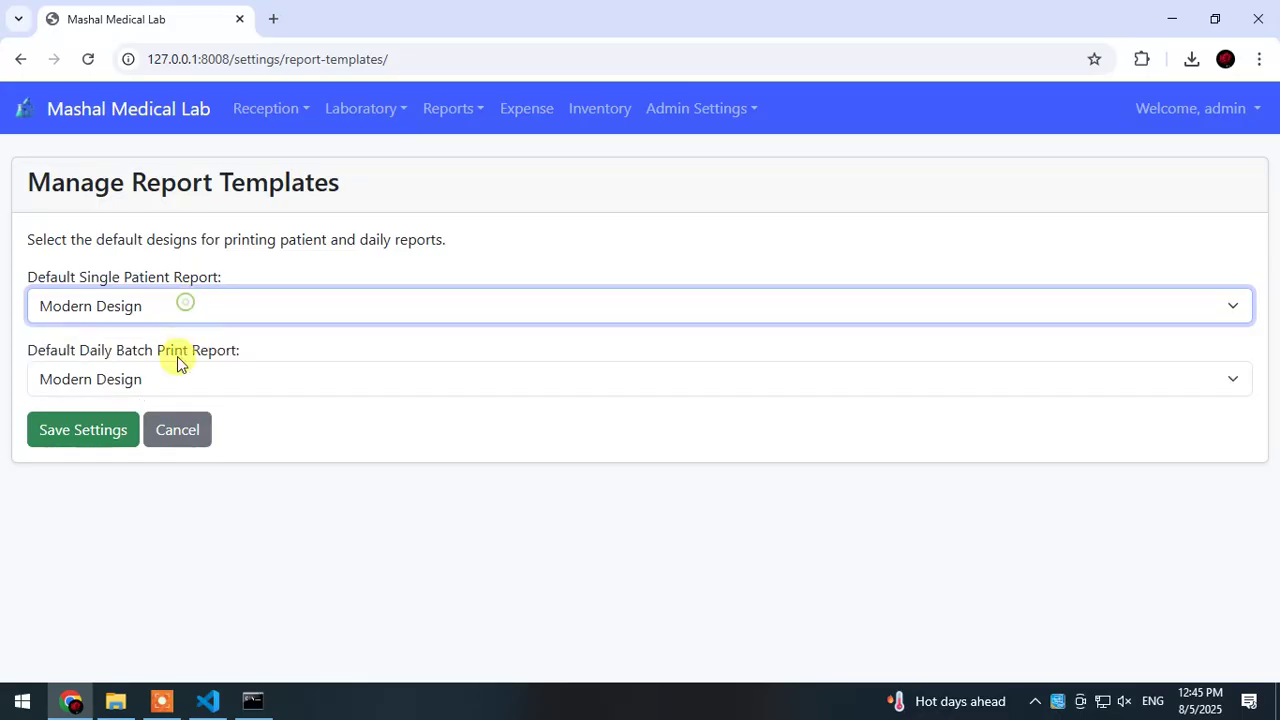
pyautogui.click(183, 381)
pyautogui.click(172, 309)
pyautogui.click(172, 309)
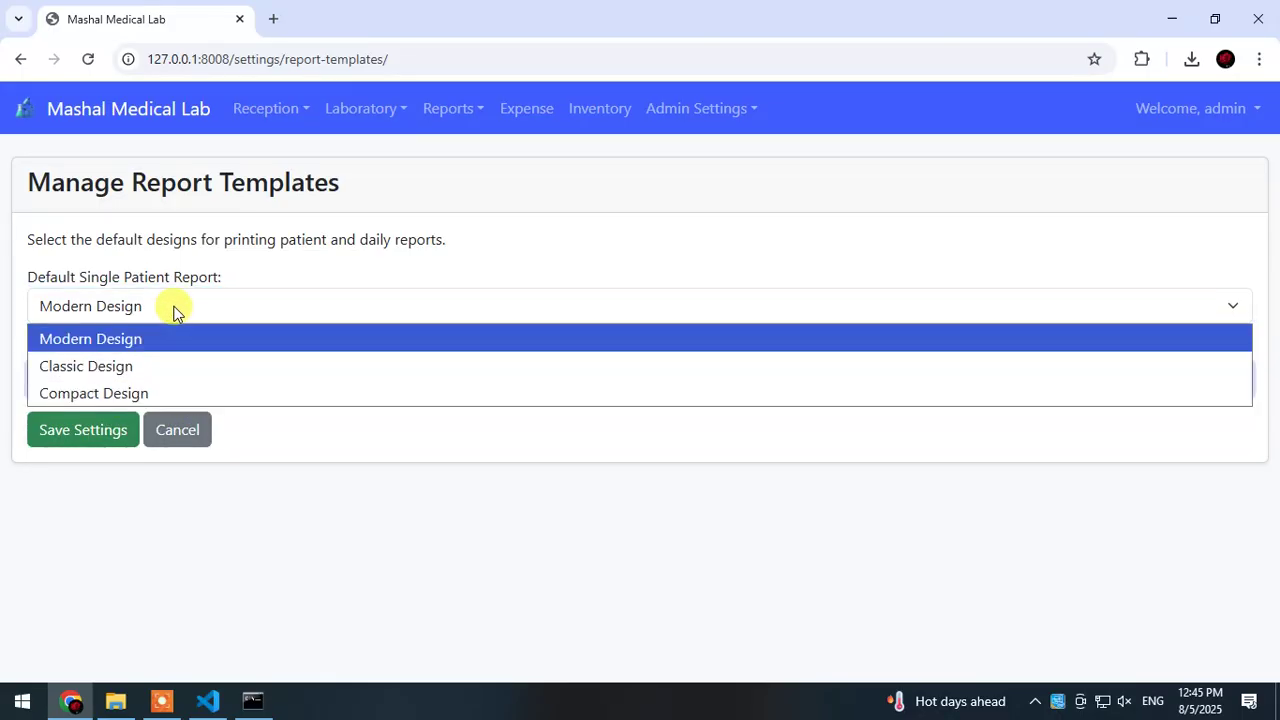
pyautogui.click(167, 340)
pyautogui.click(163, 380)
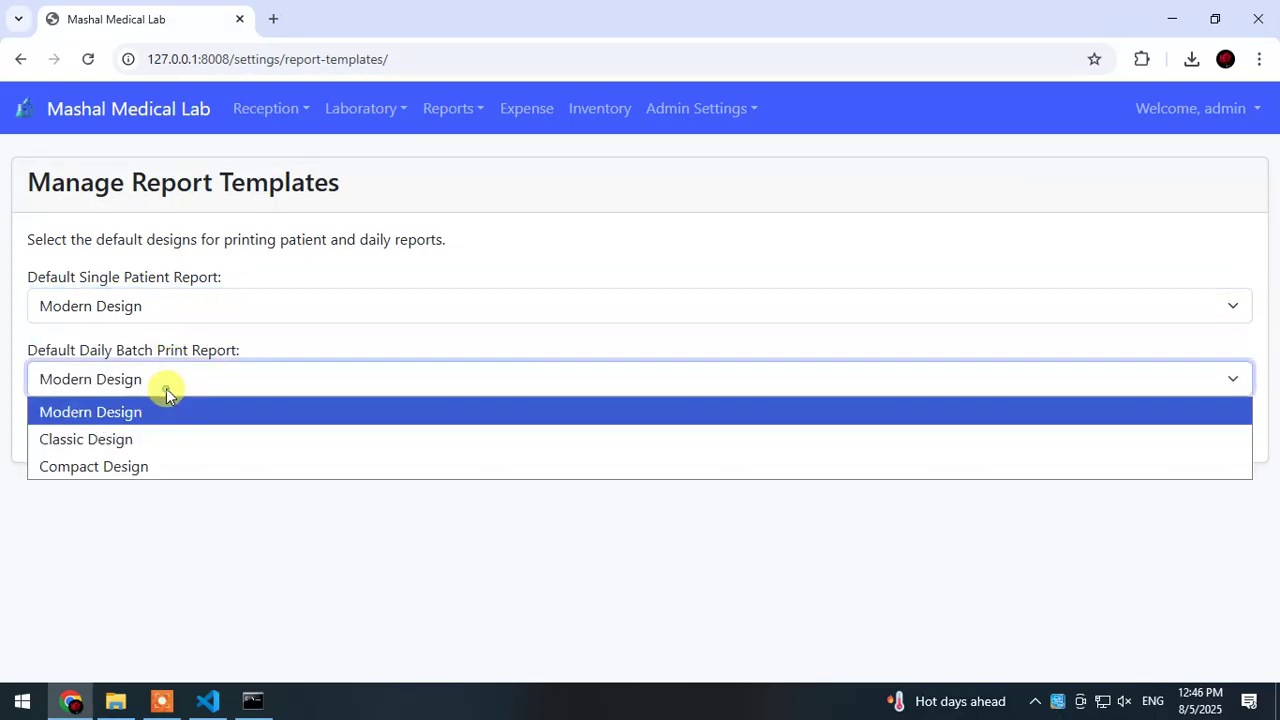
pyautogui.click(165, 392)
pyautogui.click(129, 306)
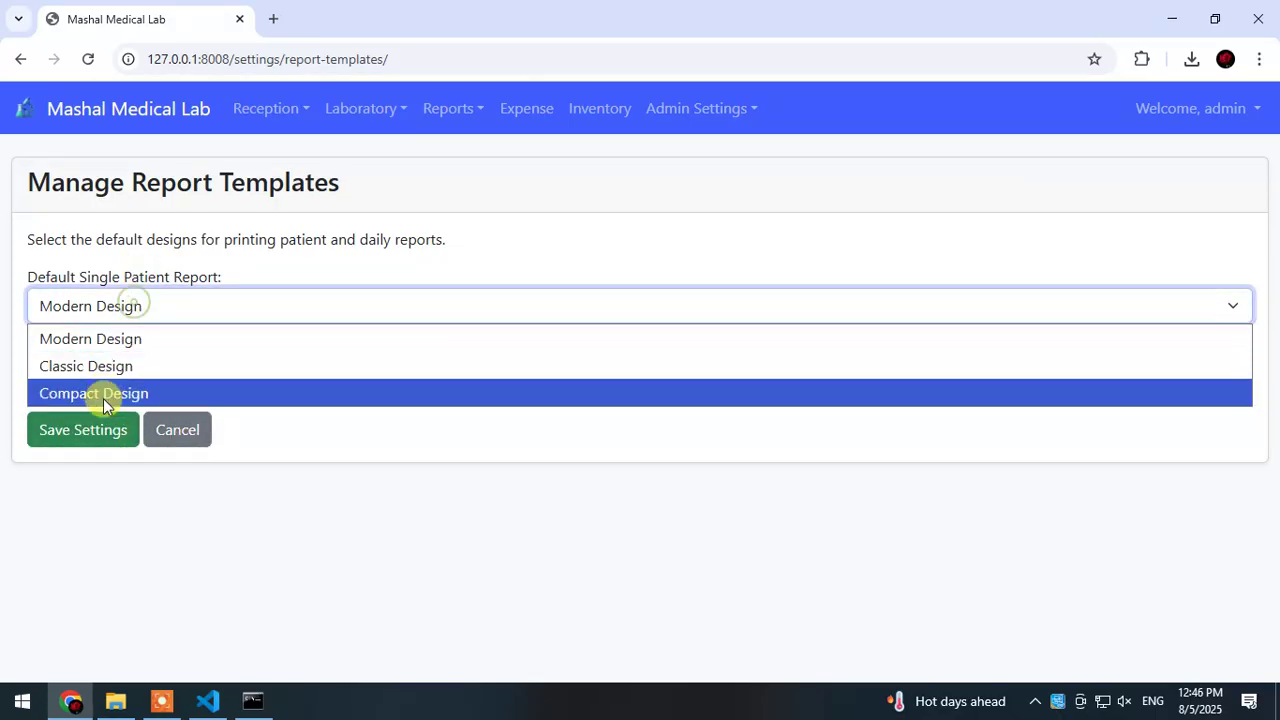
pyautogui.click(317, 212)
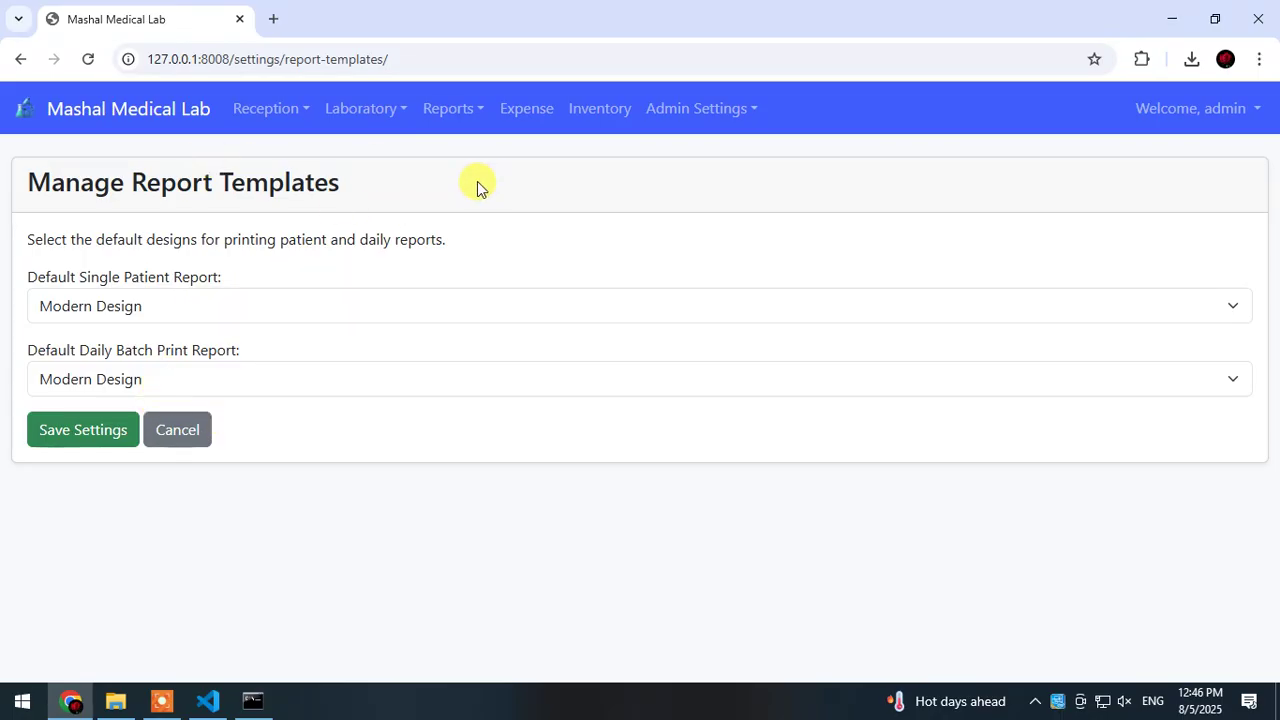
# Step: Open Test Management, view the test price list, and close it
pyautogui.click(728, 114)
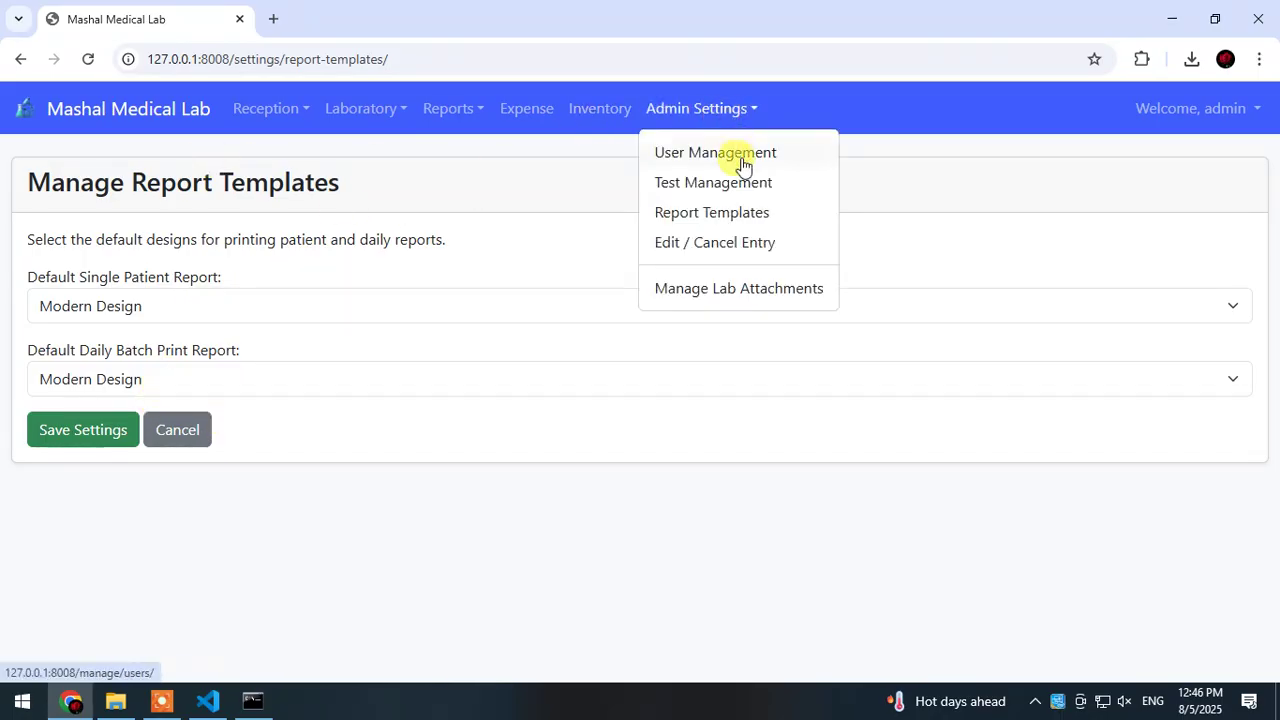
pyautogui.click(744, 187)
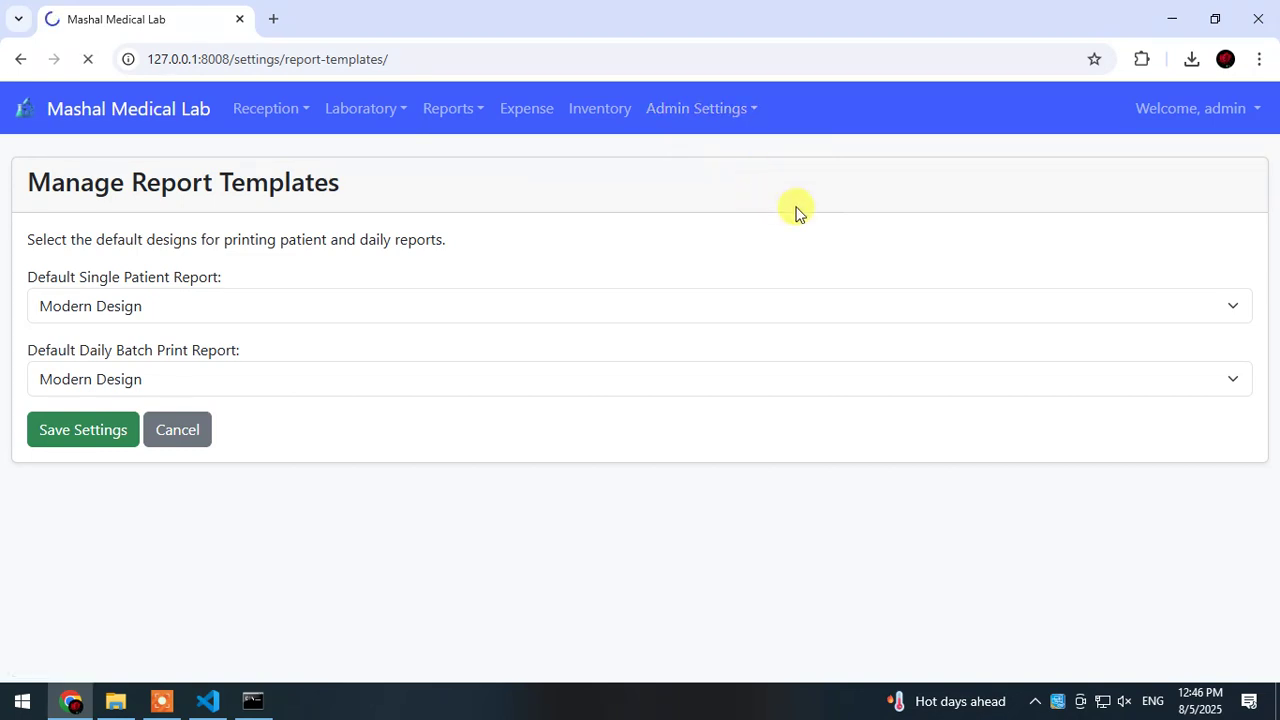
pyautogui.scroll(-1, 986, 267)
pyautogui.scroll(1, 960, 282)
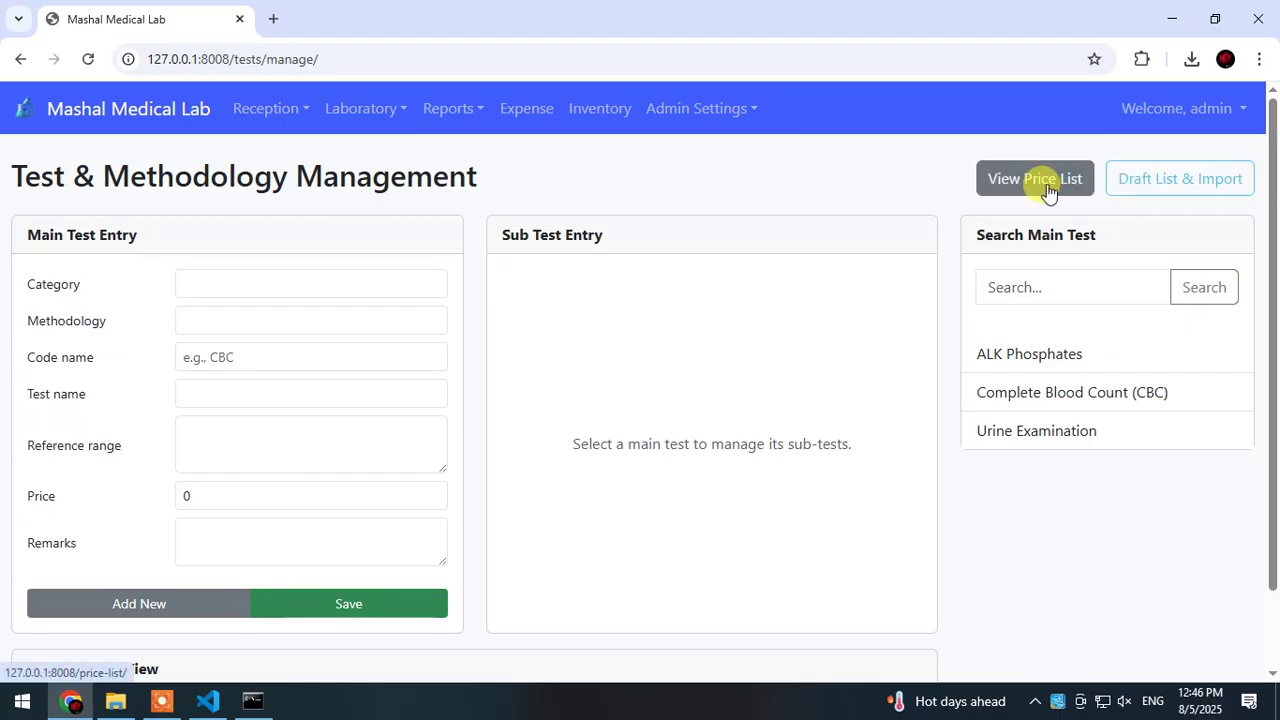
pyautogui.click(1013, 192)
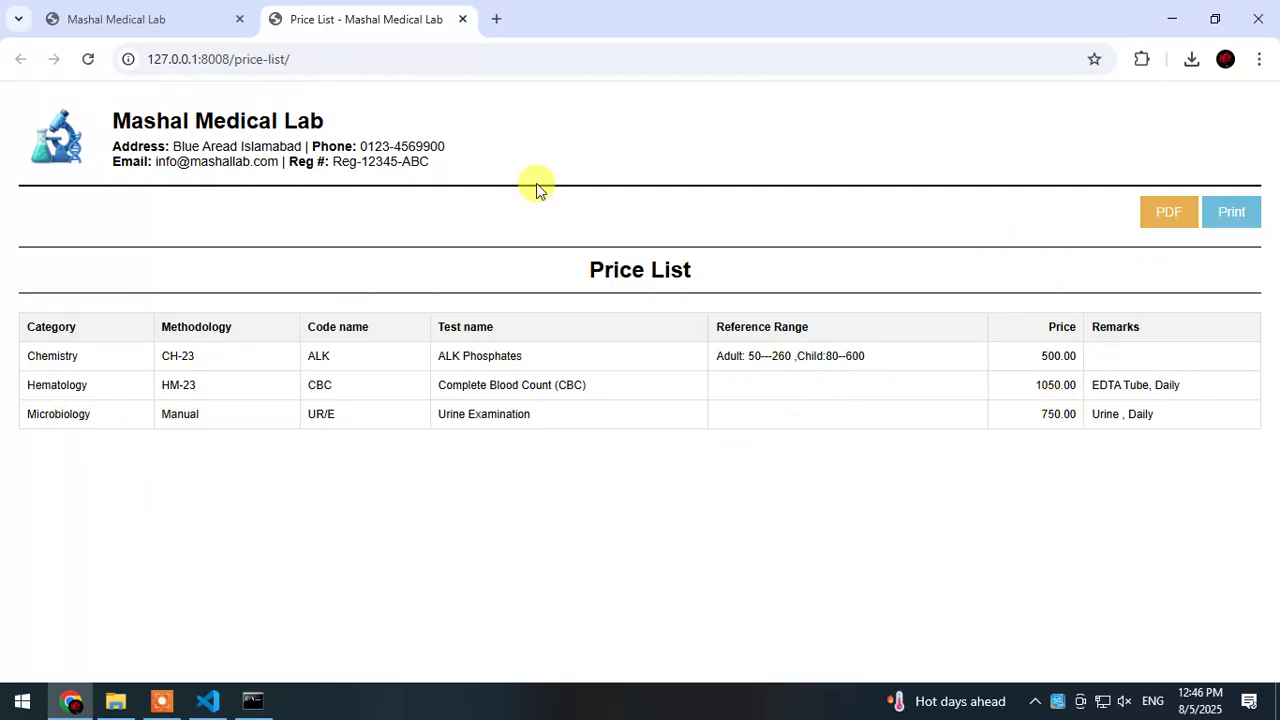
pyautogui.click(465, 20)
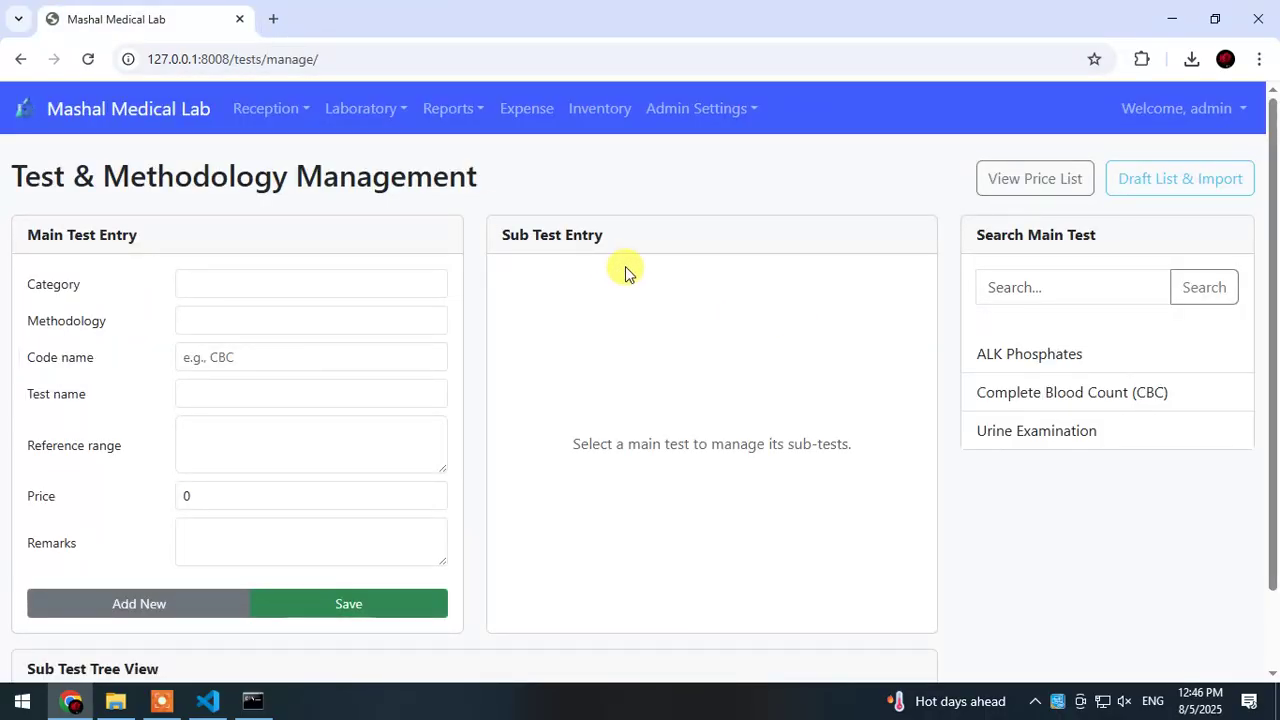
# Step: Open User Management, start creating a new user, and fill in the username, first name and last name
pyautogui.click(712, 108)
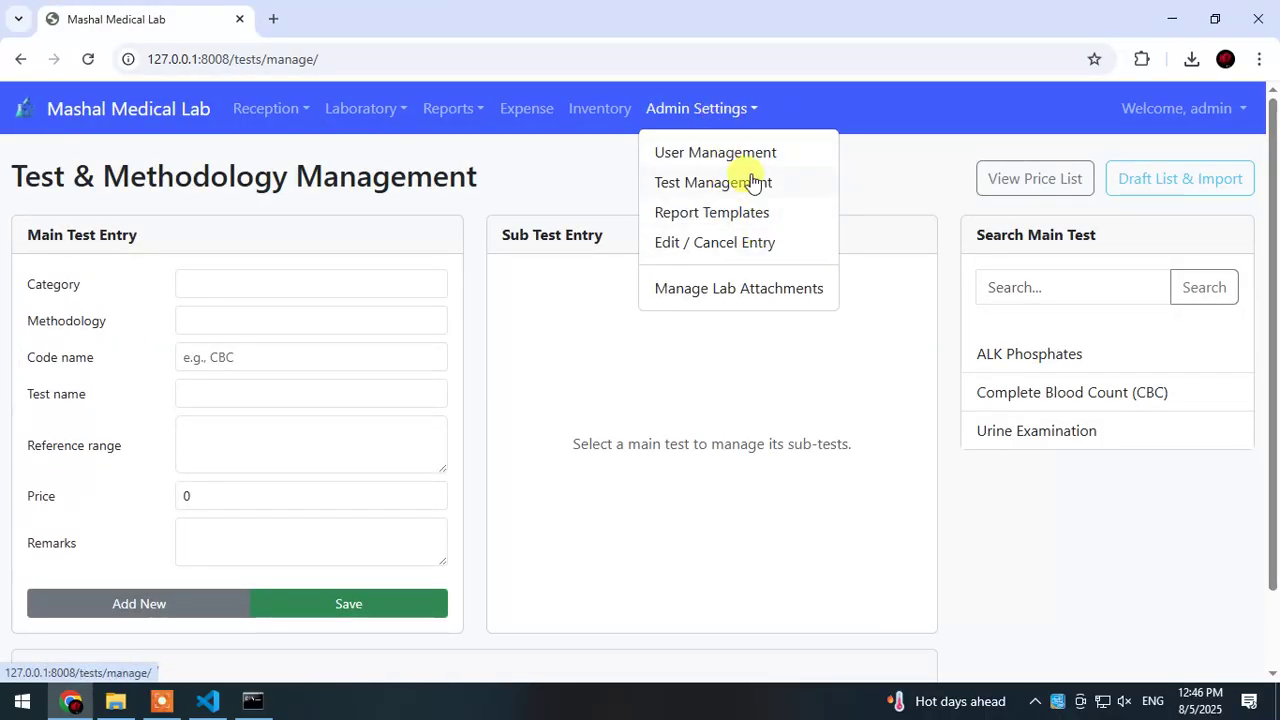
pyautogui.click(712, 160)
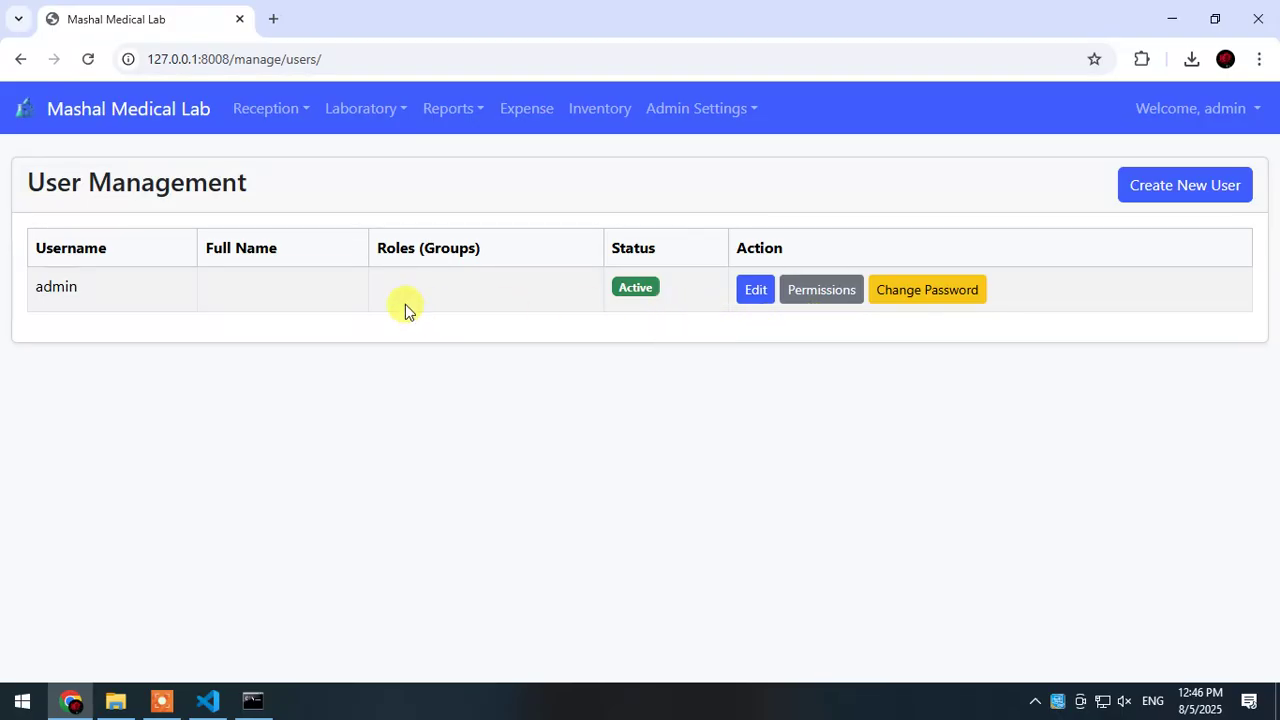
pyautogui.click(1163, 197)
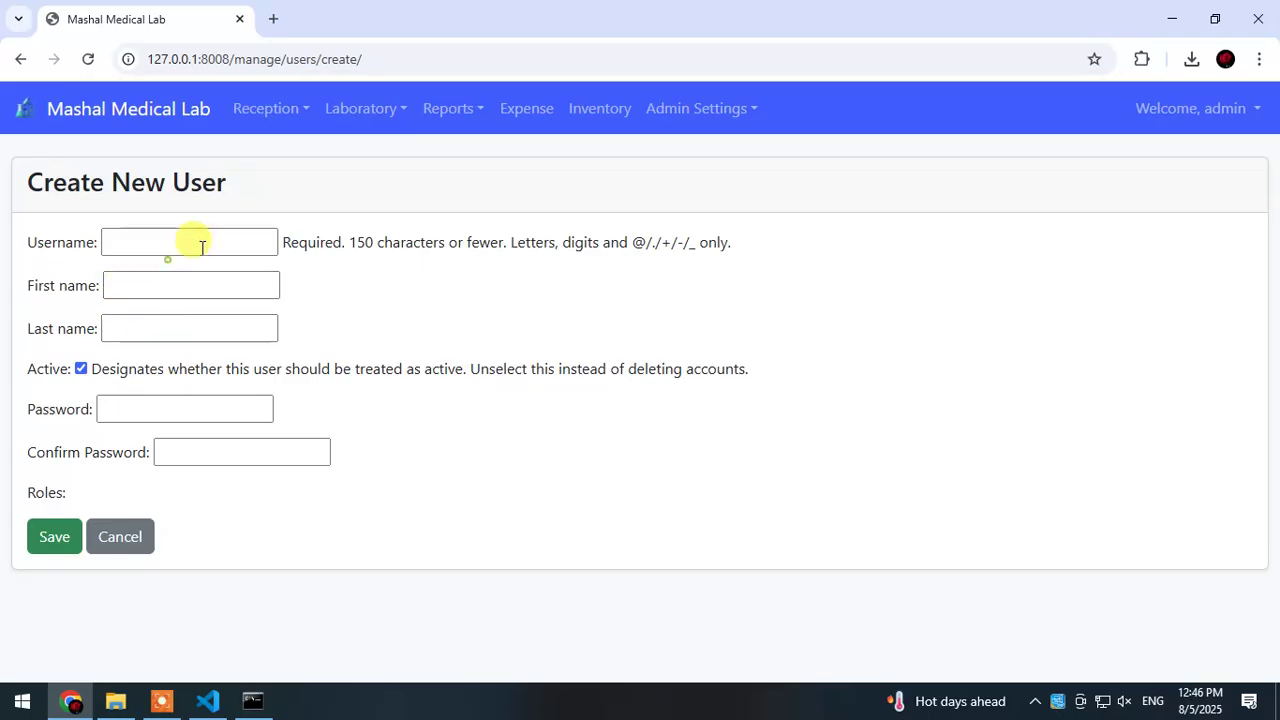
pyautogui.click(202, 244)
pyautogui.click(201, 319)
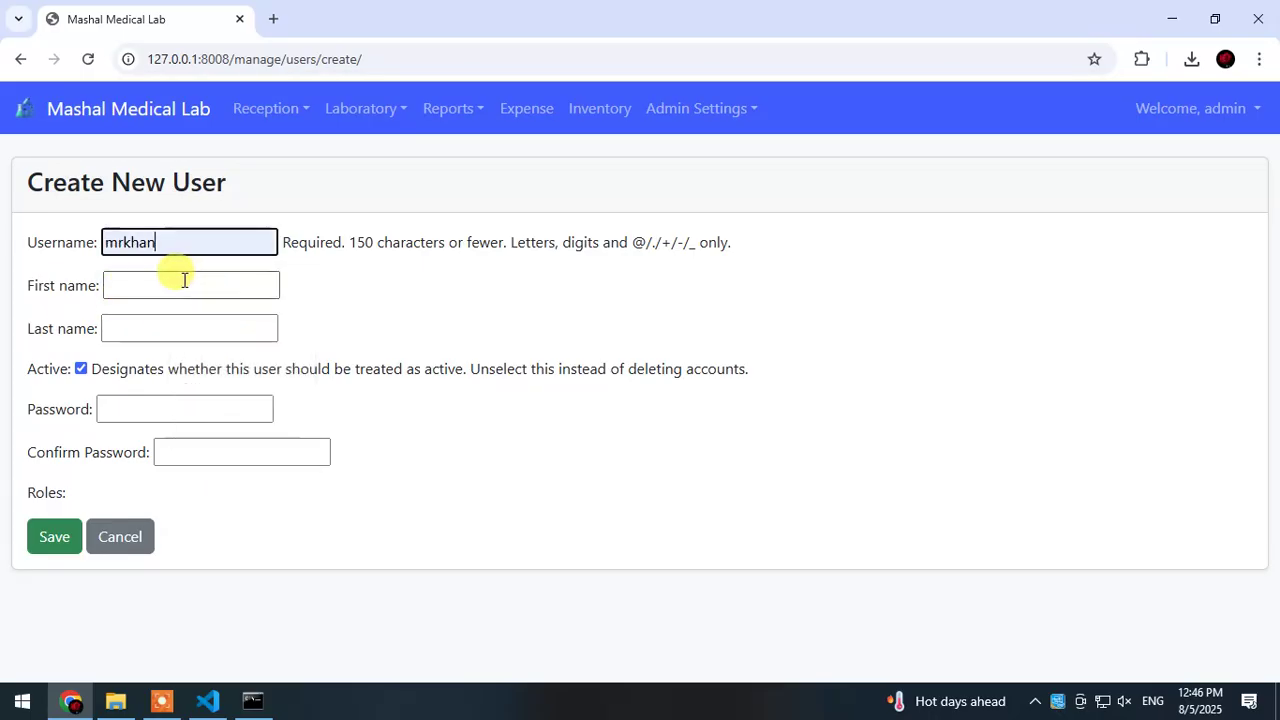
pyautogui.click(183, 284)
pyautogui.click(213, 373)
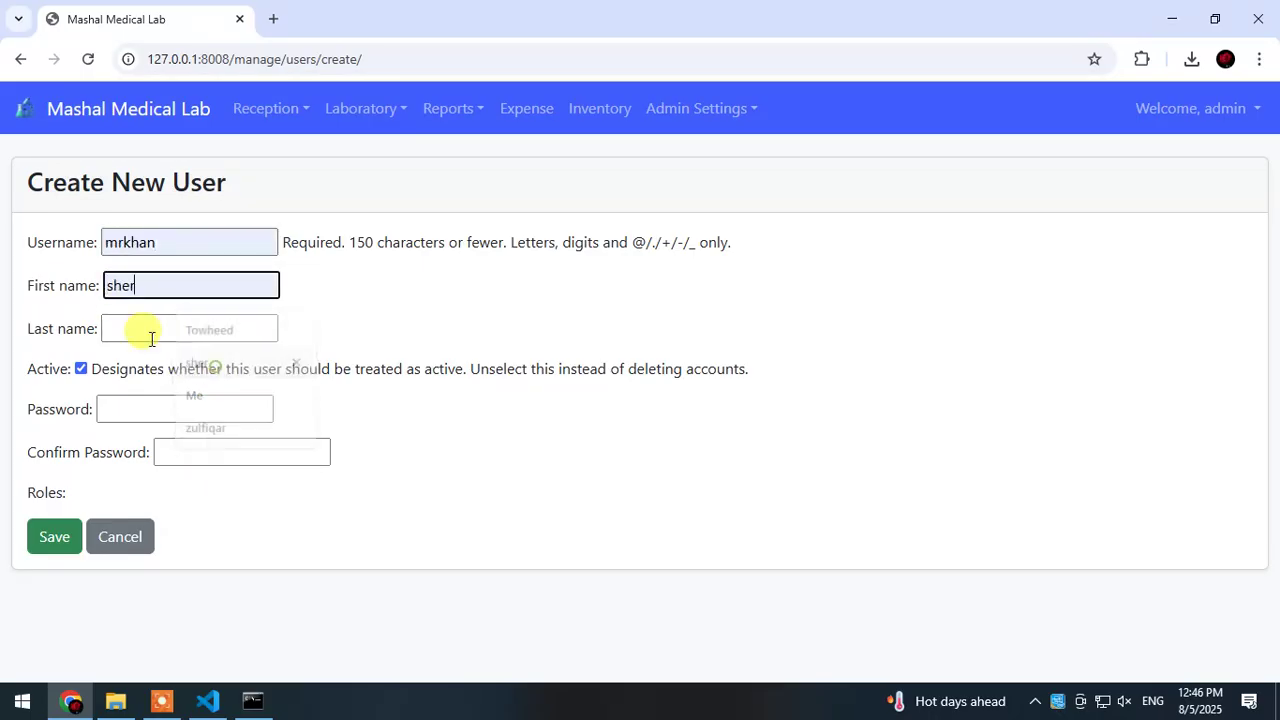
pyautogui.click(143, 329)
pyautogui.click(215, 408)
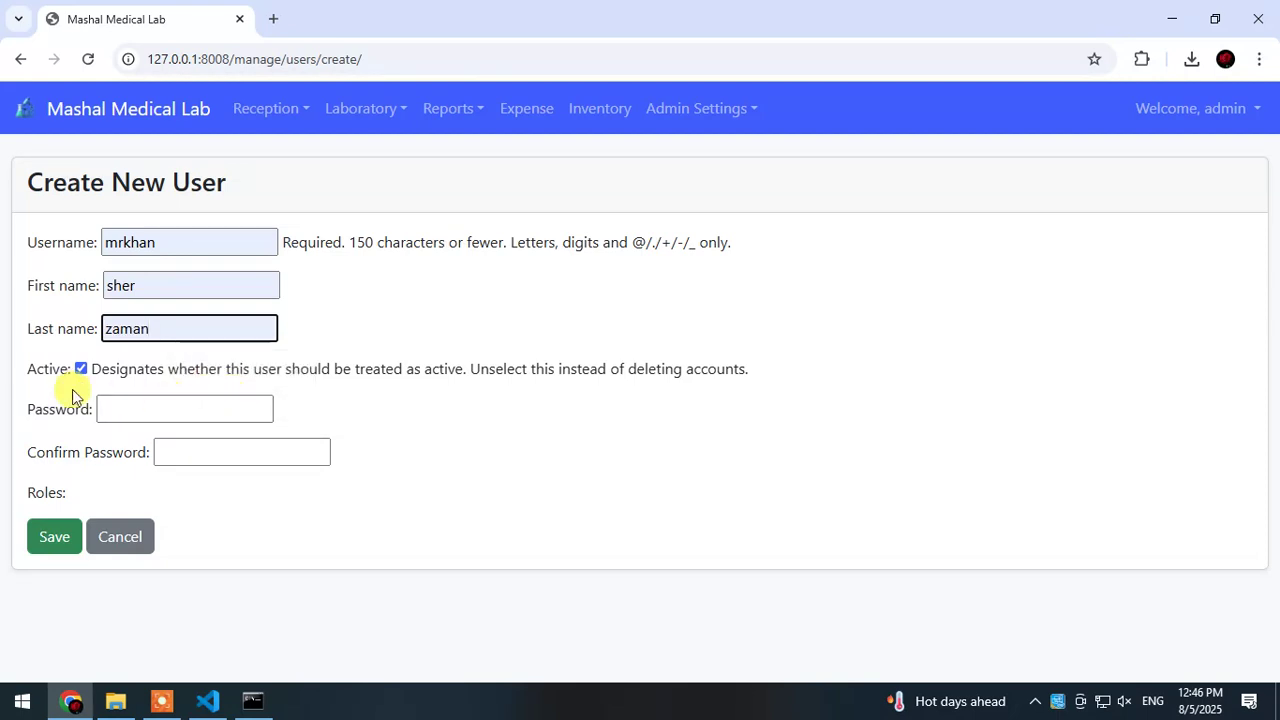
# Step: Enter and confirm the new user's account password, and save the active account
pyautogui.click(191, 411)
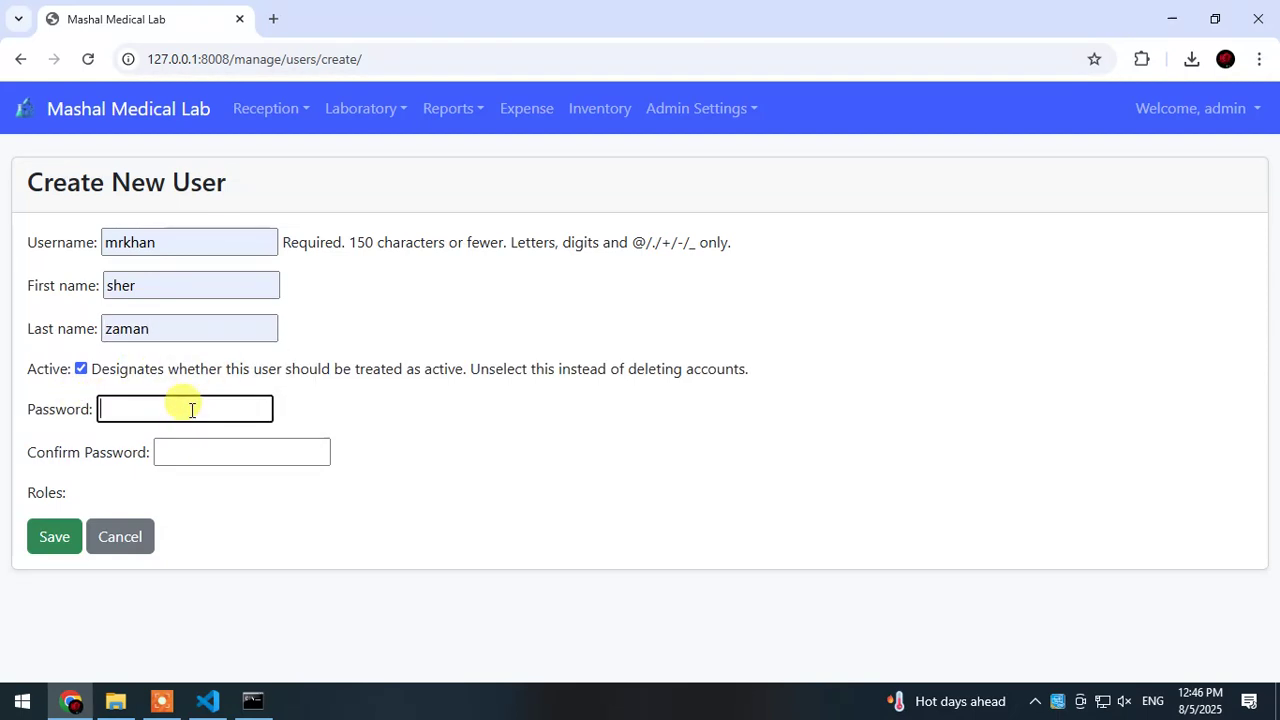
pyautogui.press('Tab')
pyautogui.write('1')
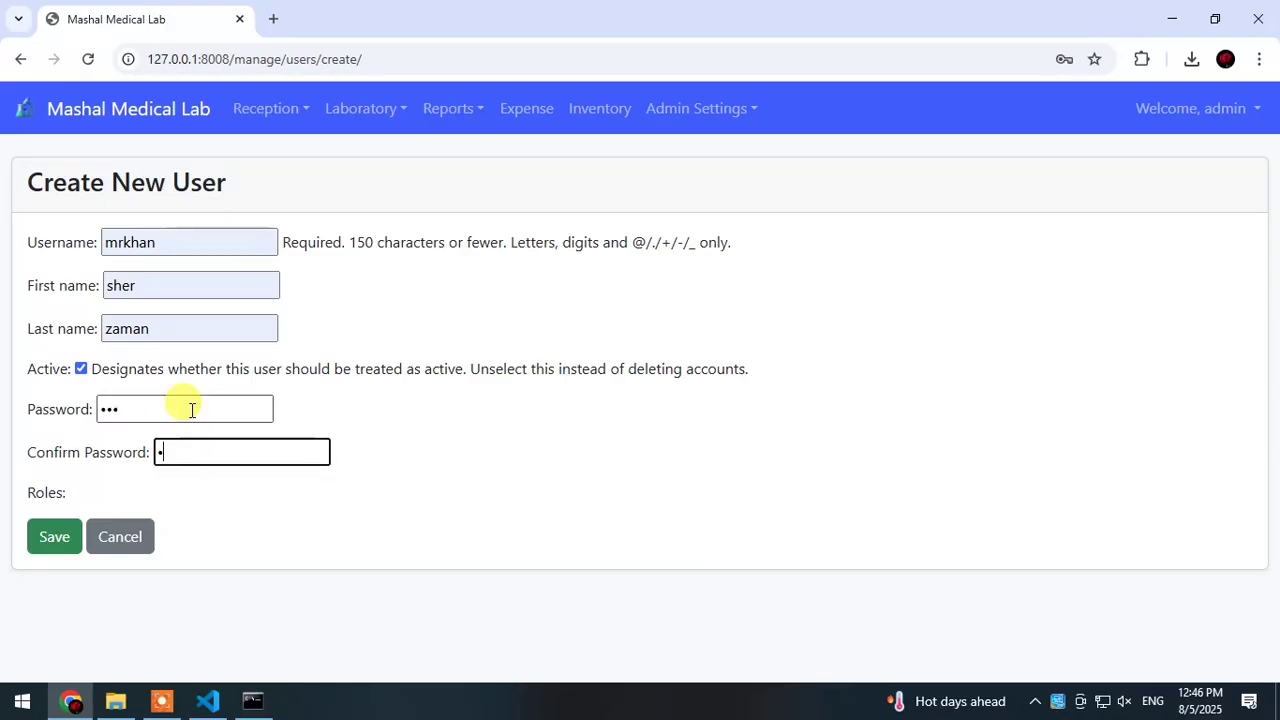
pyautogui.click(56, 537)
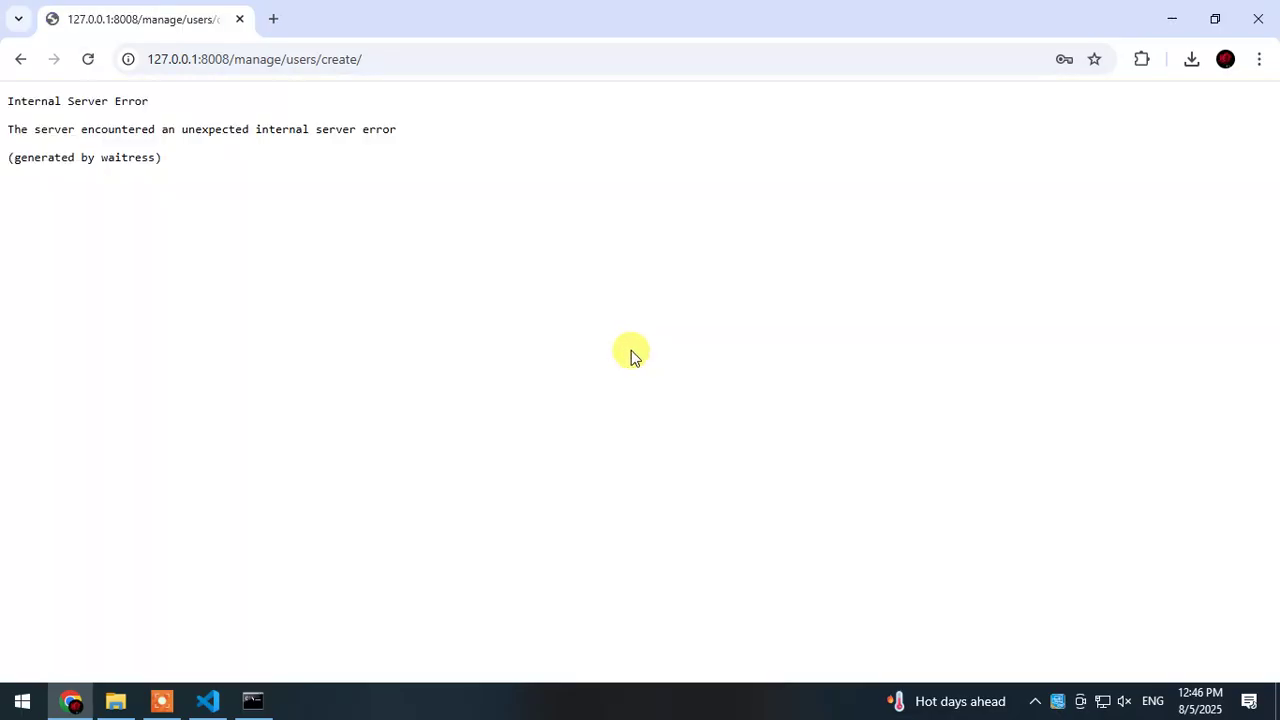
# Step: Reload the error page by resubmitting the form, return to the User Management list, and refresh it
pyautogui.click(89, 59)
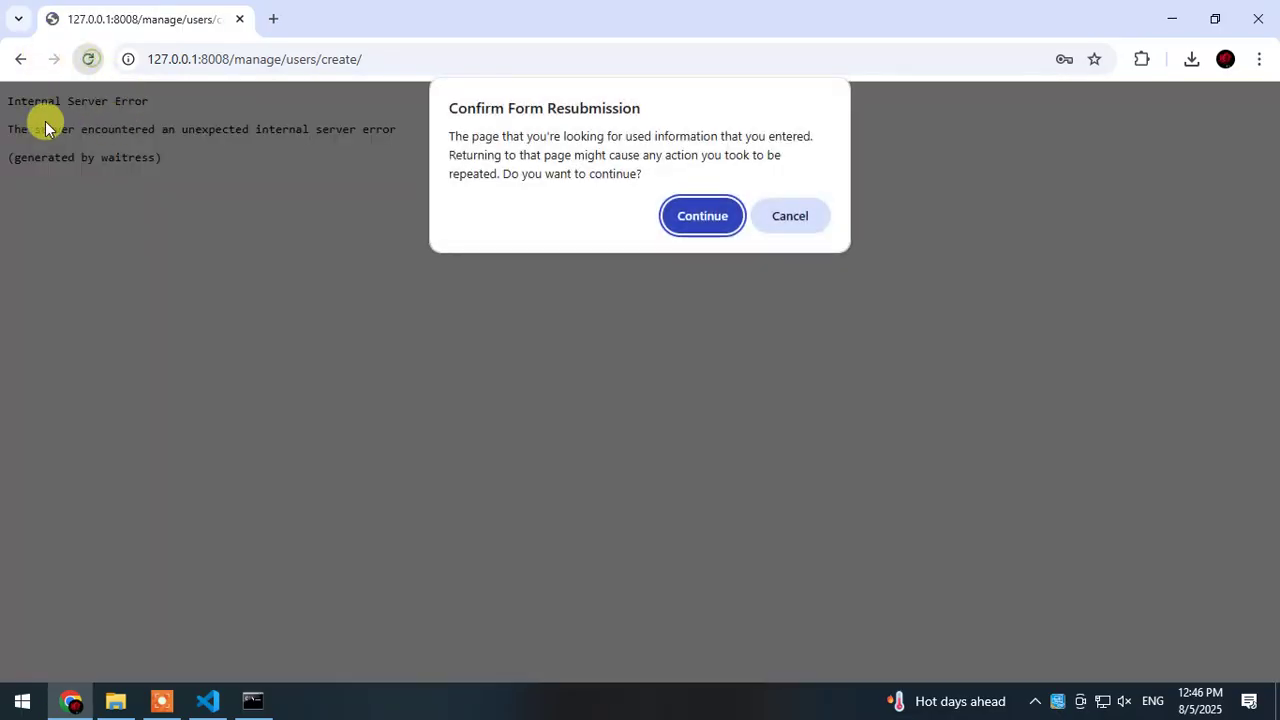
pyautogui.click(703, 215)
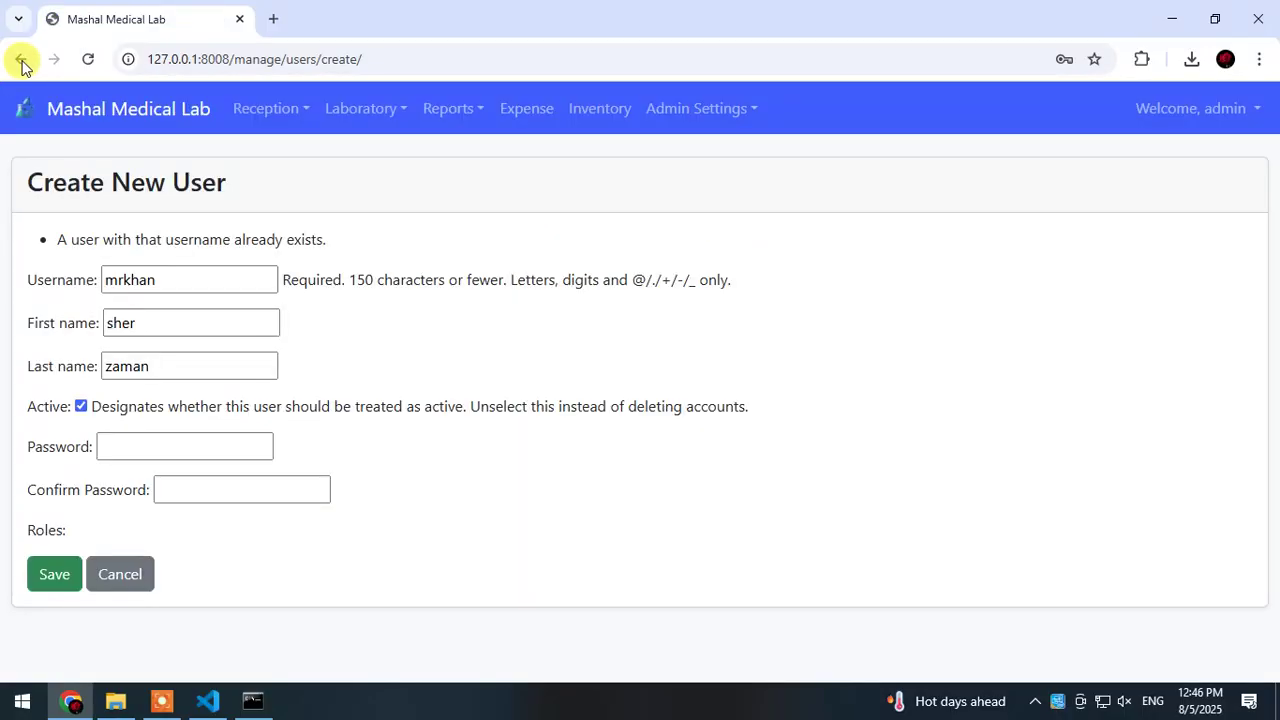
pyautogui.click(20, 59)
pyautogui.click(20, 59)
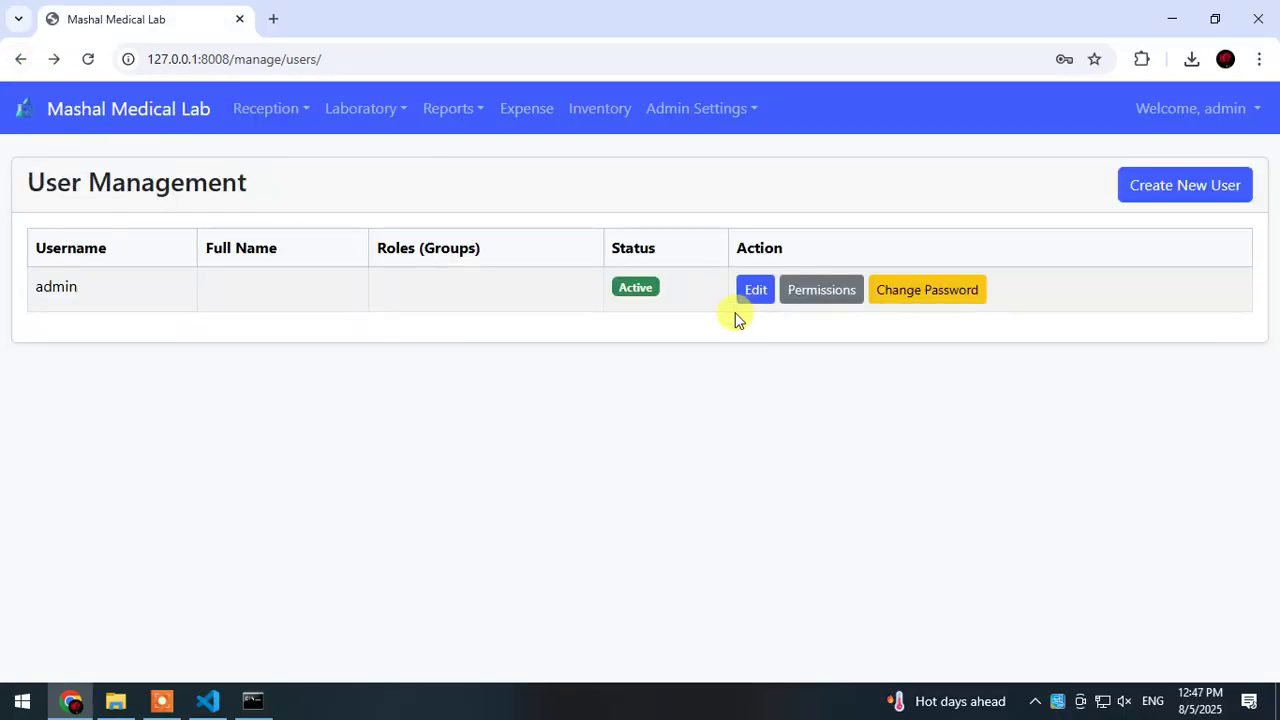
pyautogui.click(88, 59)
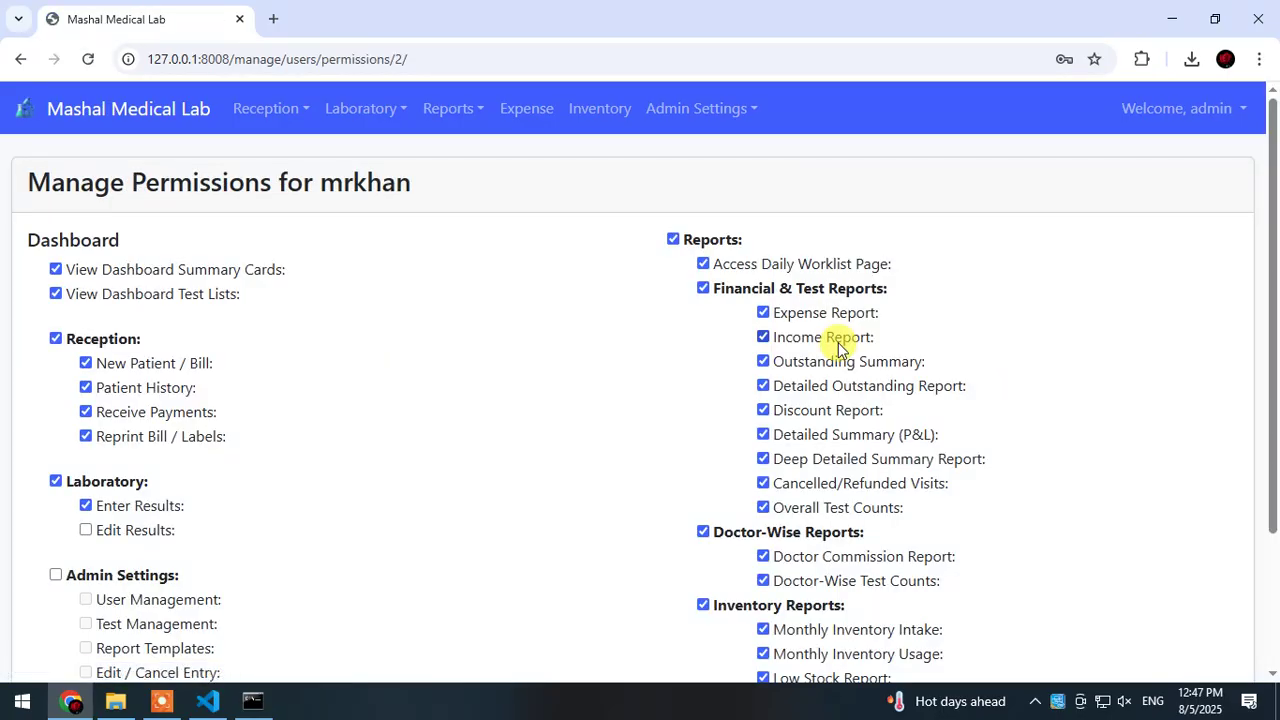
# Step: In the new user's permissions, disable Dashboard Summary Cards, Dashboard Test Lists, Patient History and Receive Payments
pyautogui.scroll(-2, 838, 347)
pyautogui.scroll(2, 823, 380)
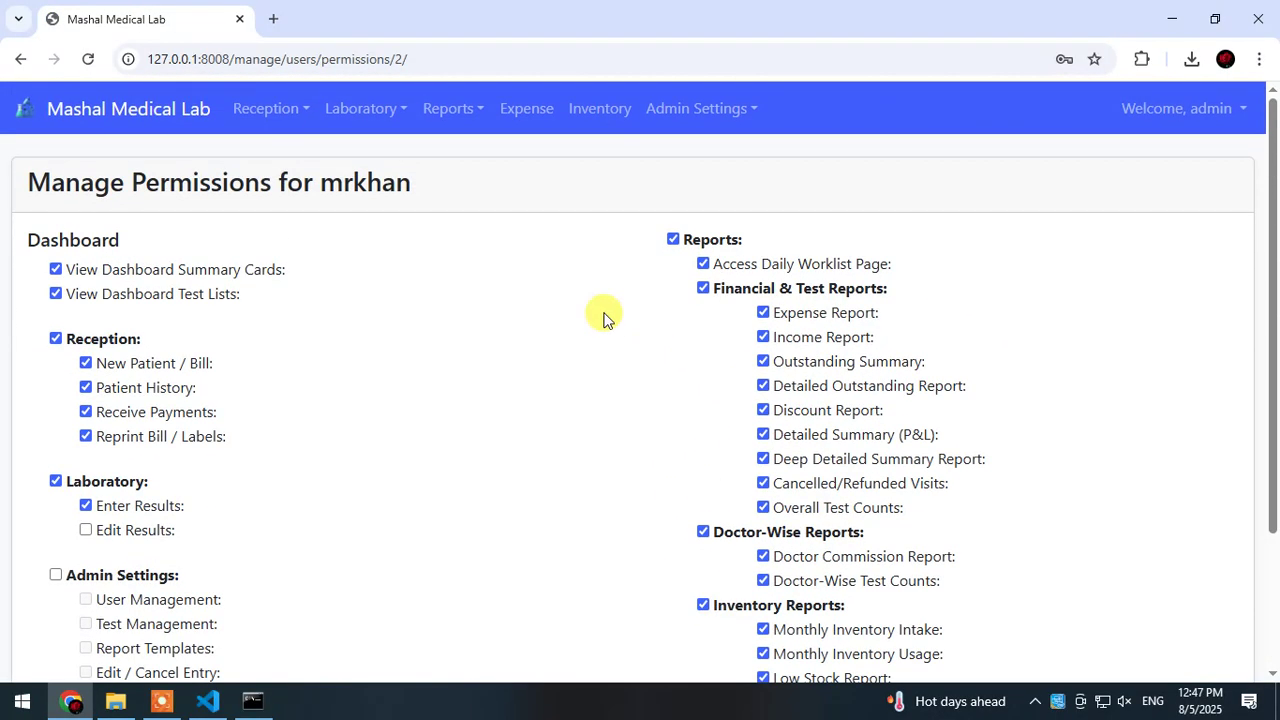
pyautogui.click(57, 296)
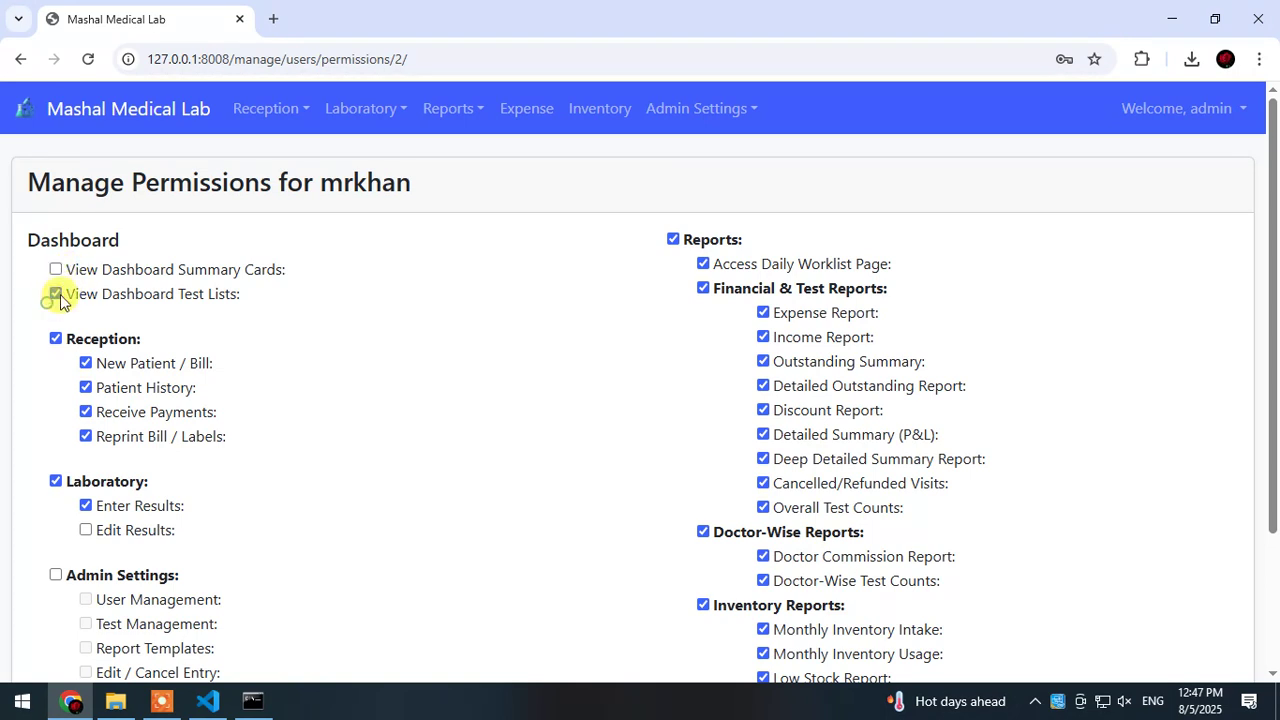
pyautogui.click(85, 387)
pyautogui.click(85, 411)
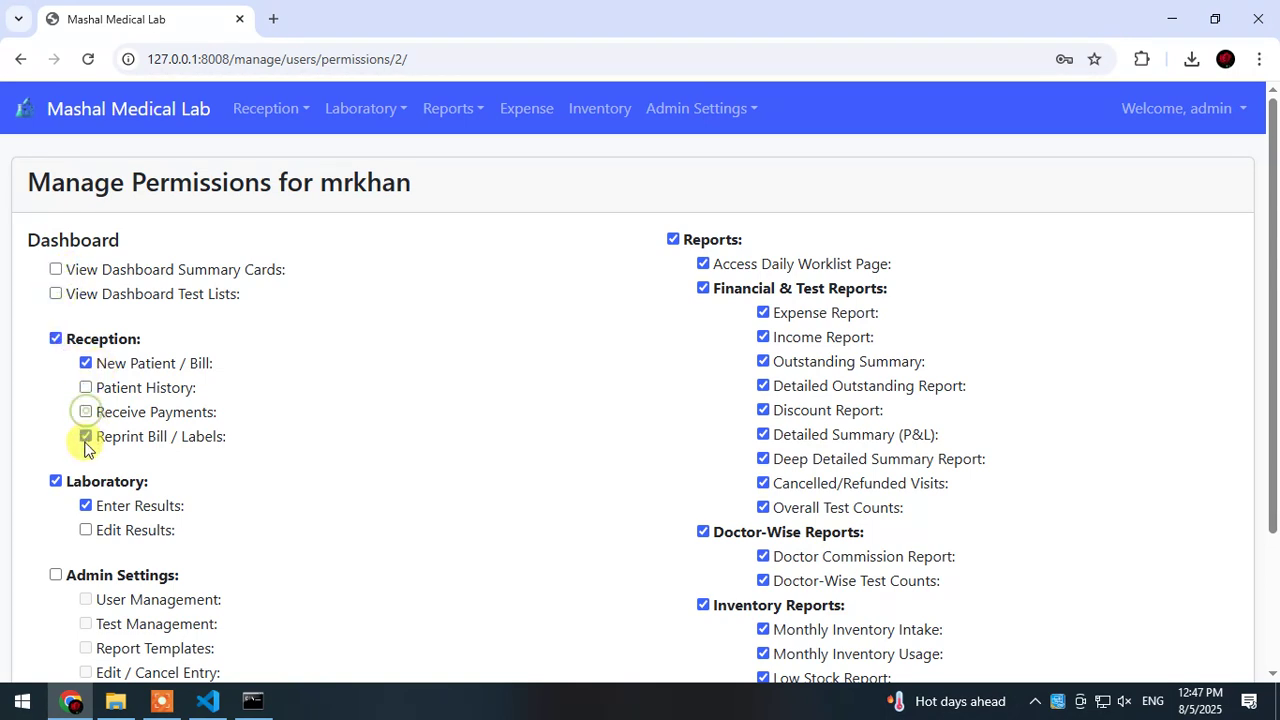
# Step: Disable the new user's Reprint Bill / Labels and Enter Results permissions and the whole Laboratory group
pyautogui.click(85, 437)
pyautogui.click(86, 505)
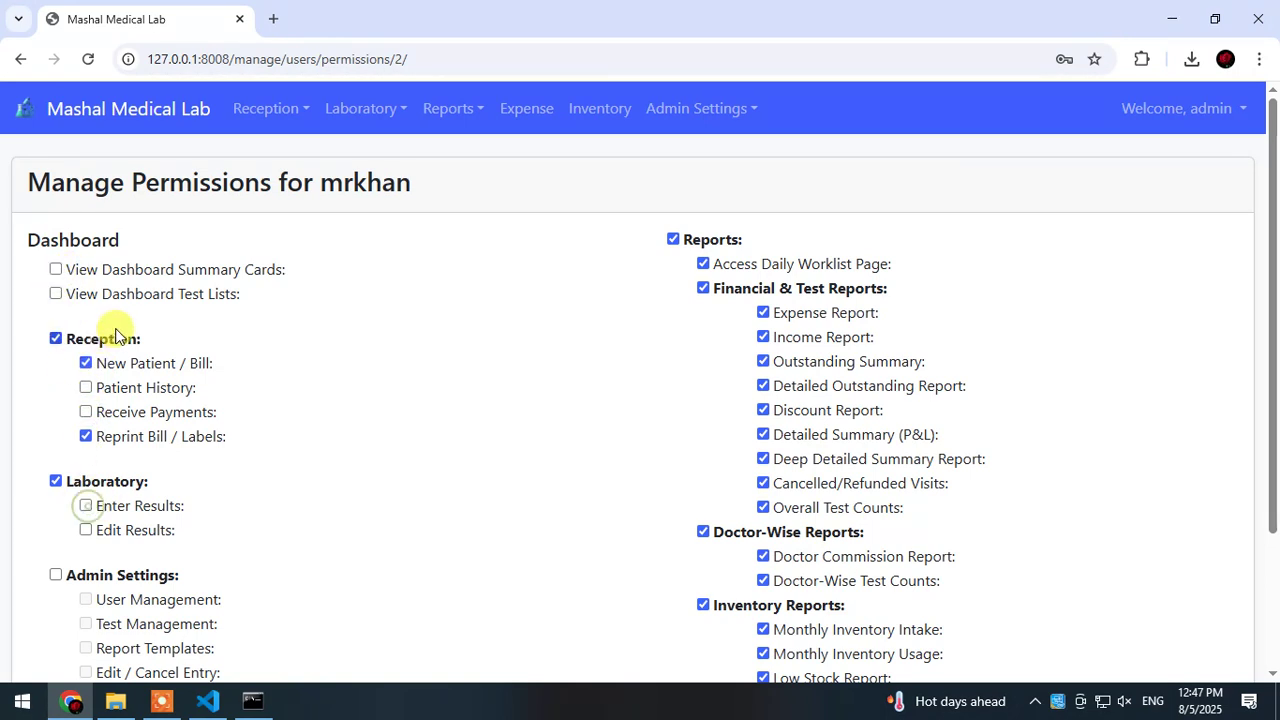
pyautogui.click(85, 439)
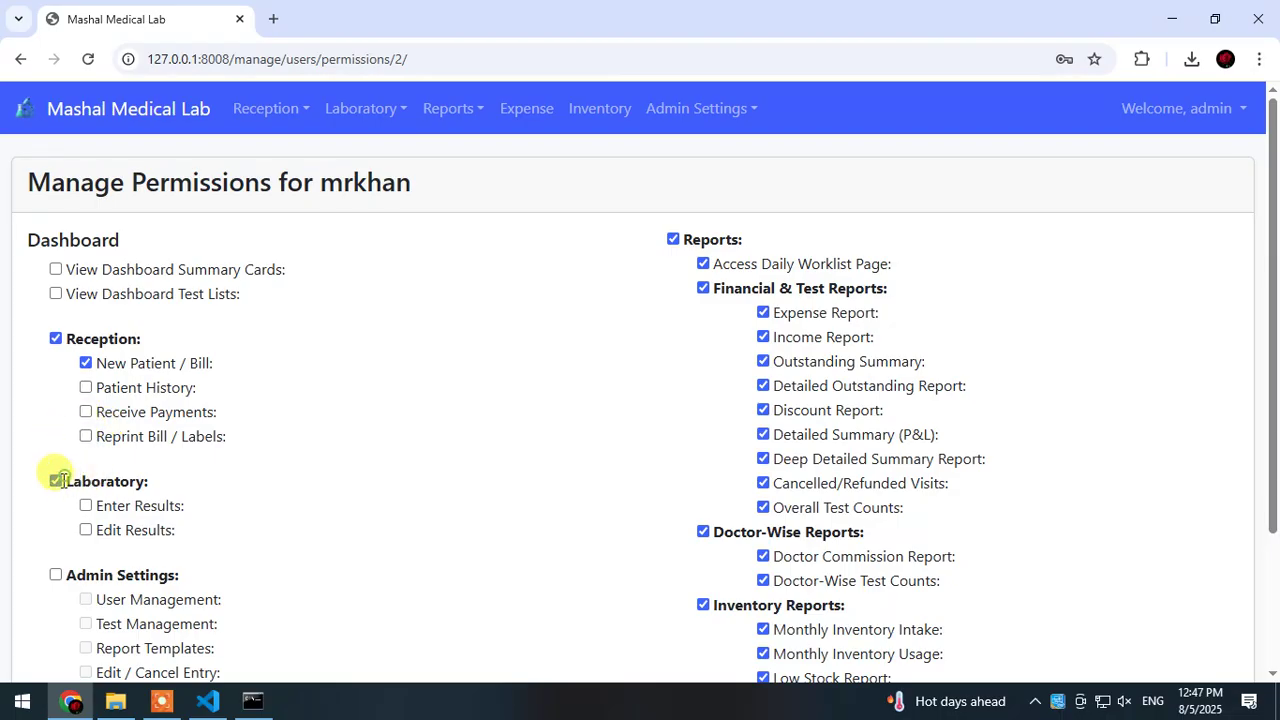
pyautogui.click(55, 482)
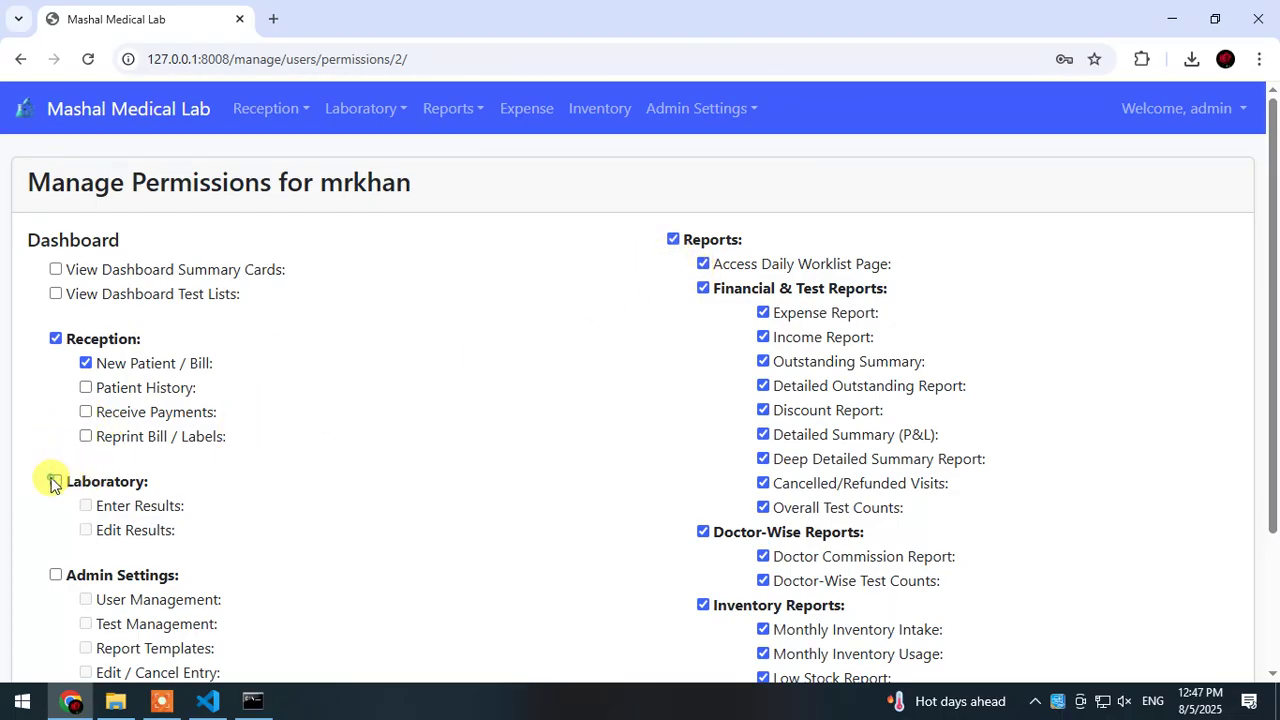
# Step: Disable the entire Reports permission group, keep New Patient / Bill under Reception enabled, and save the permissions
pyautogui.click(673, 239)
pyautogui.scroll(-2, 713, 487)
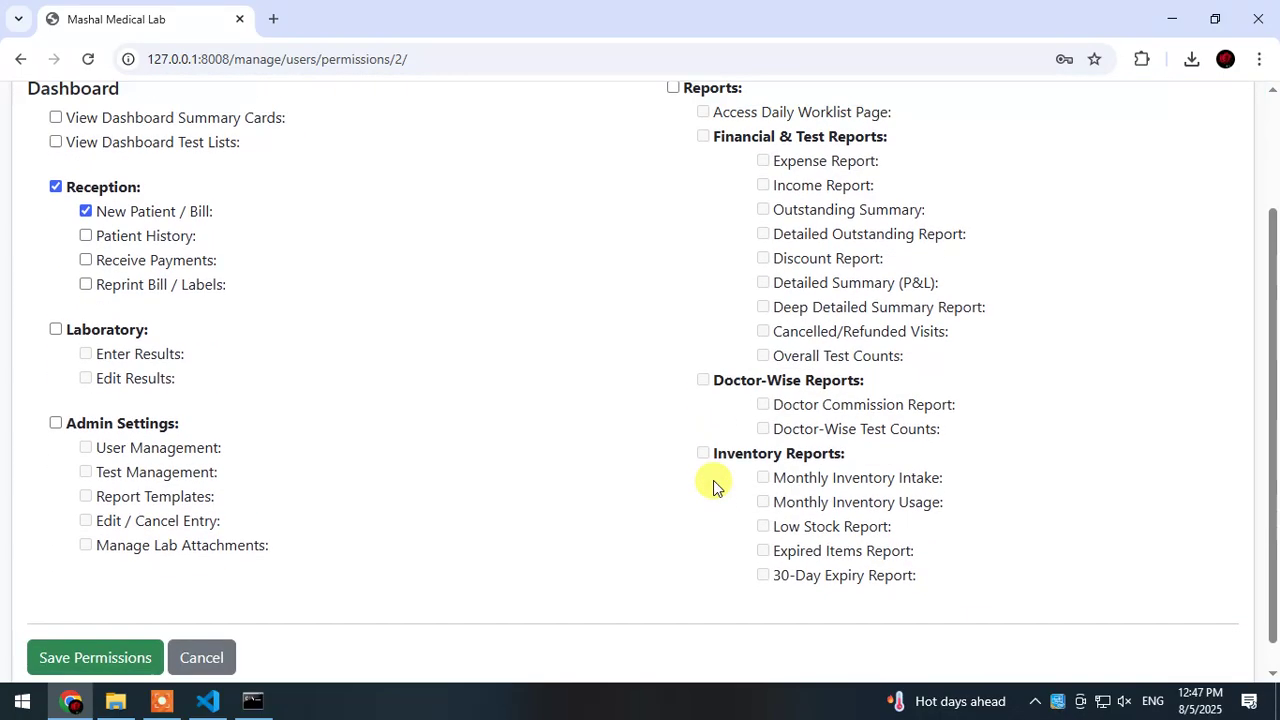
pyautogui.scroll(3, 154, 391)
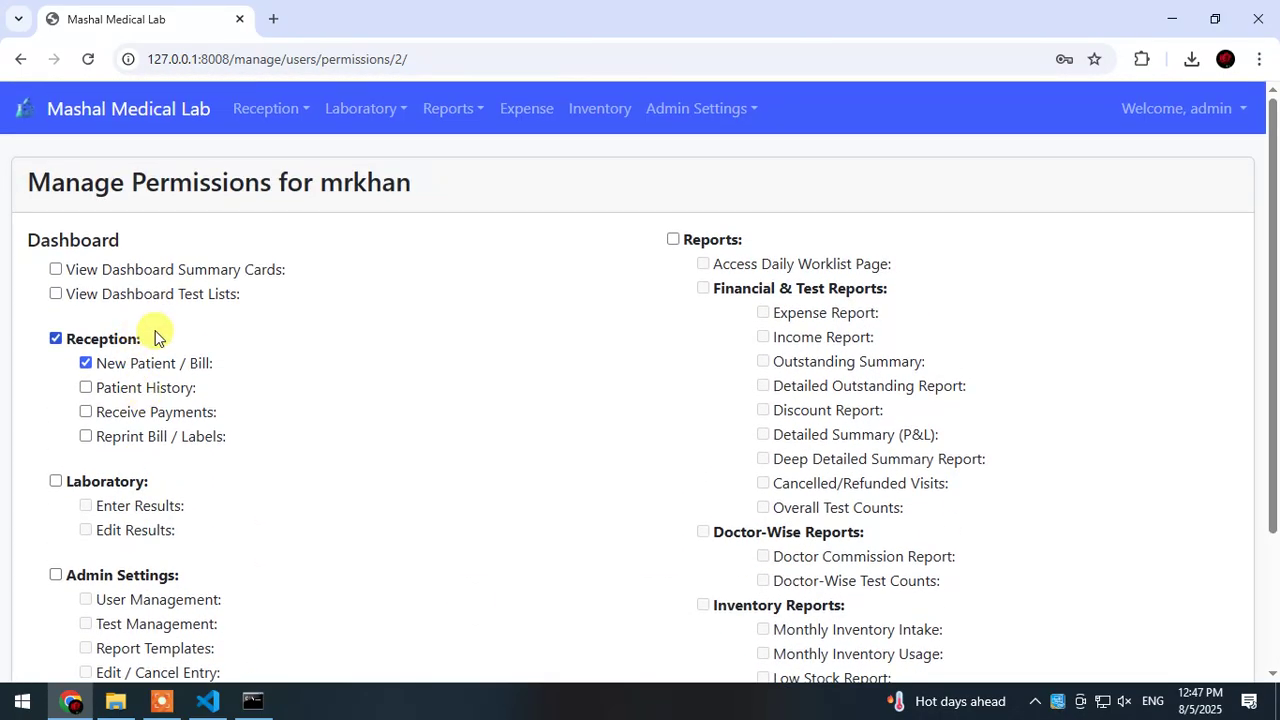
pyautogui.click(90, 371)
pyautogui.scroll(-2, 167, 448)
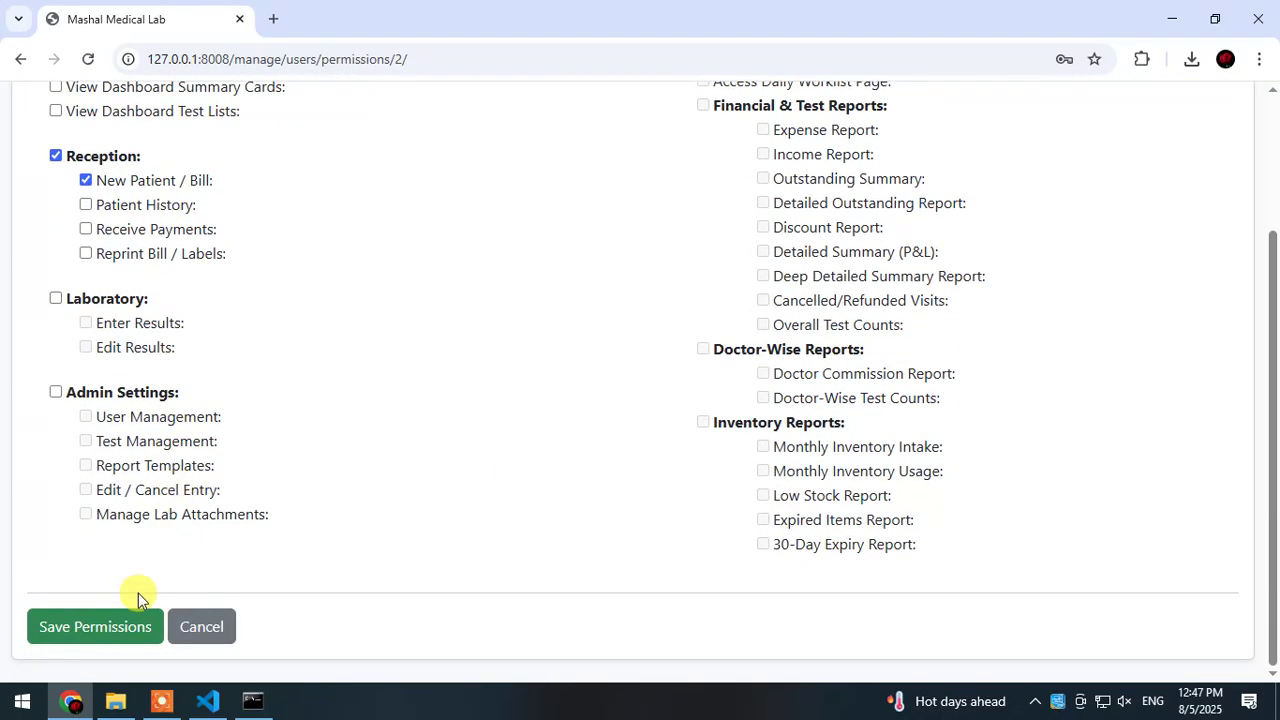
pyautogui.click(120, 624)
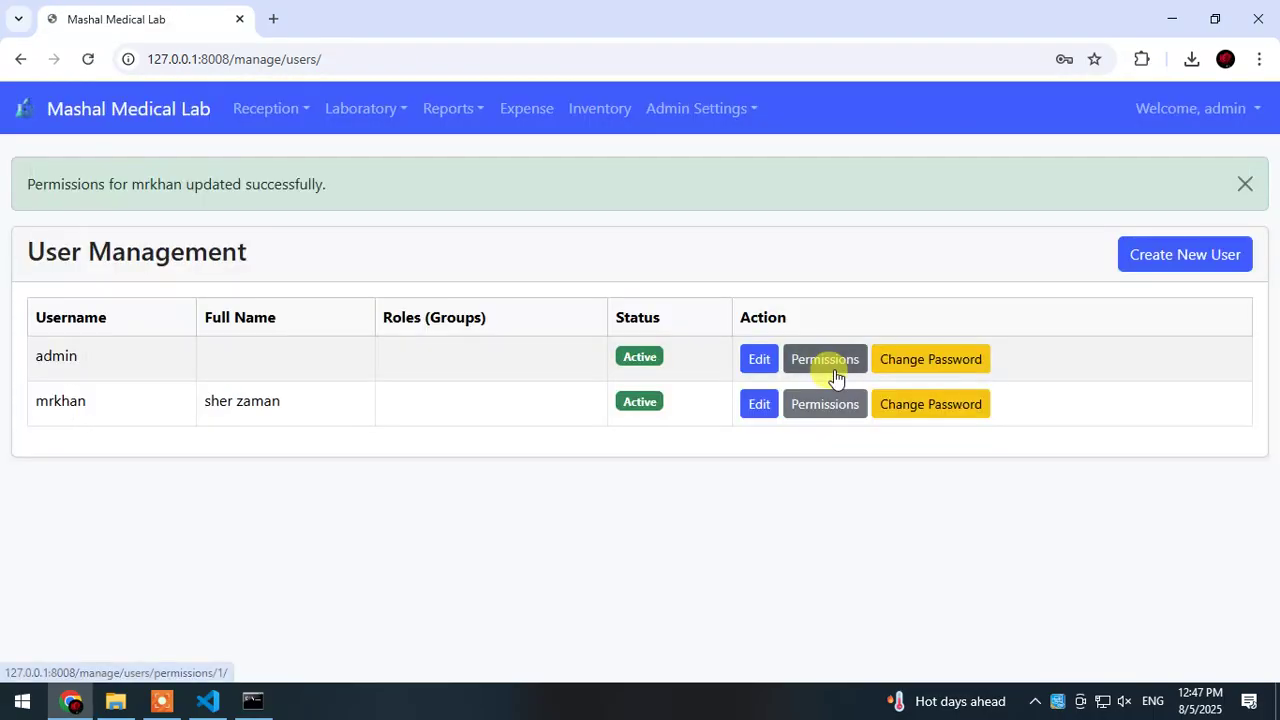
# Step: Dismiss the permissions update message and log out of the admin account
pyautogui.click(1245, 184)
pyautogui.click(1242, 115)
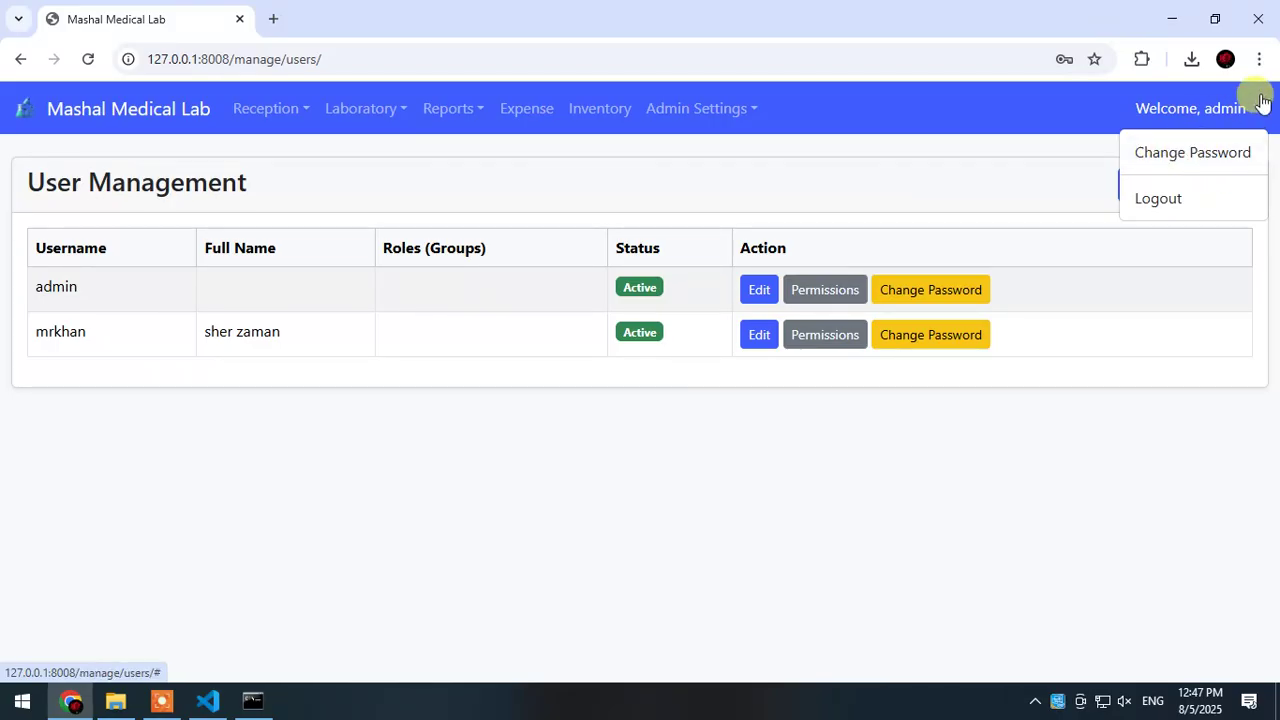
pyautogui.click(1160, 199)
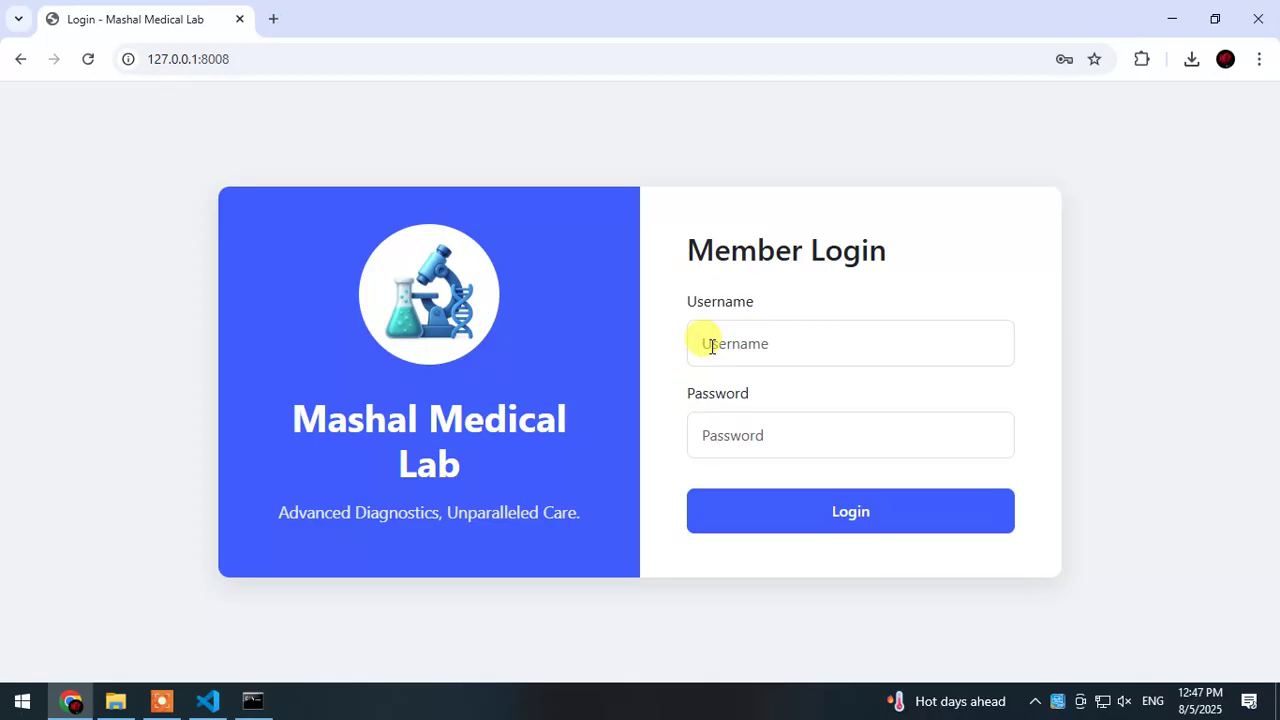
# Step: Log in with the newly created user's username and account password
pyautogui.click(711, 346)
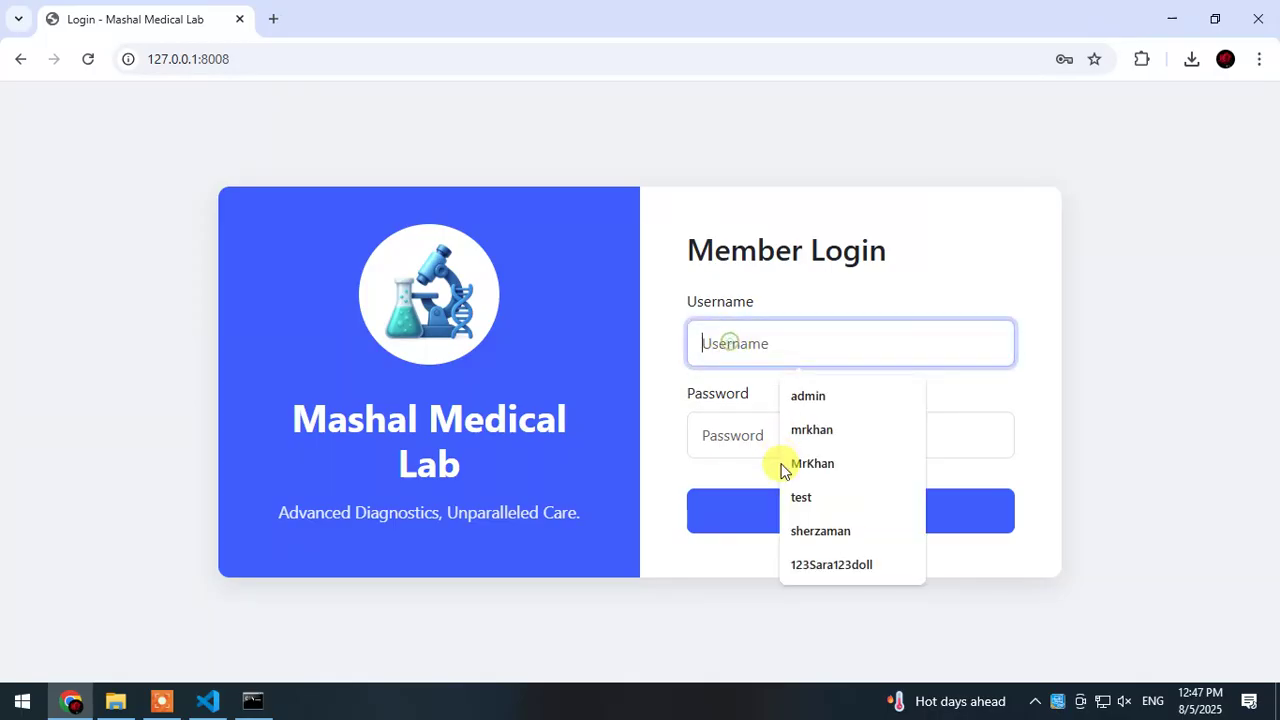
pyautogui.click(826, 424)
pyautogui.click(745, 420)
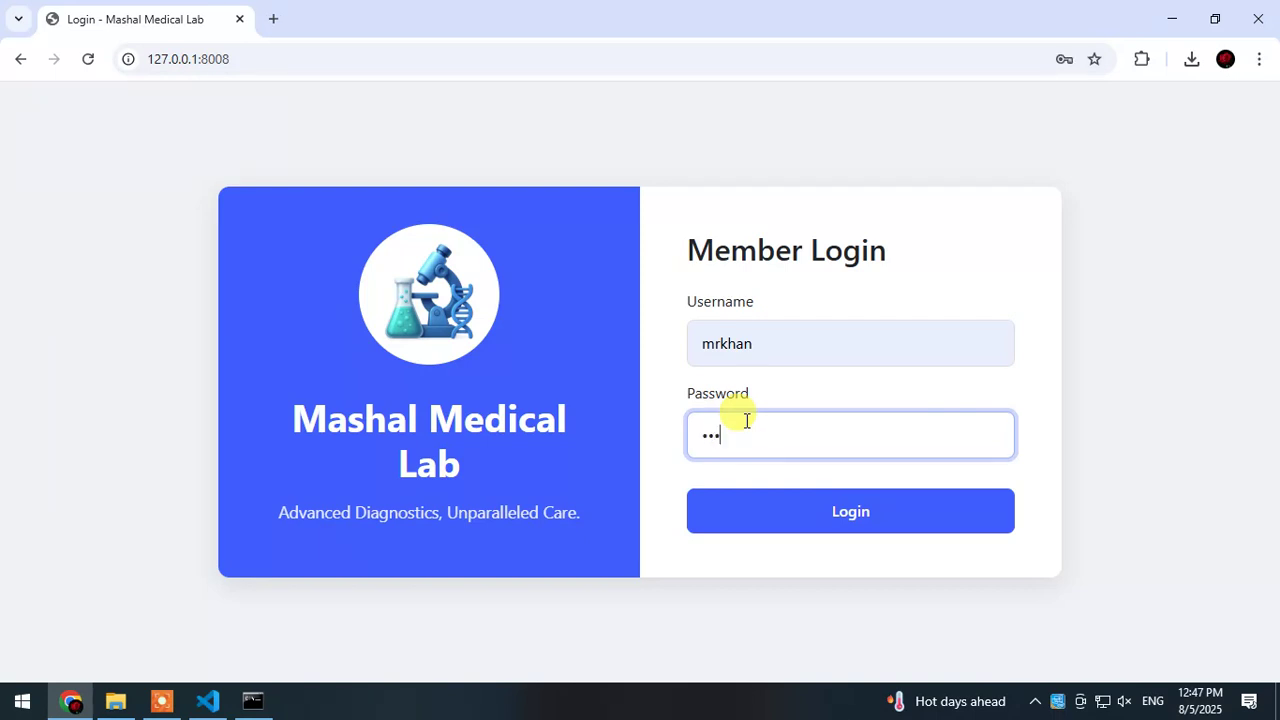
pyautogui.moveTo(761, 341); pyautogui.dragTo(687, 343)
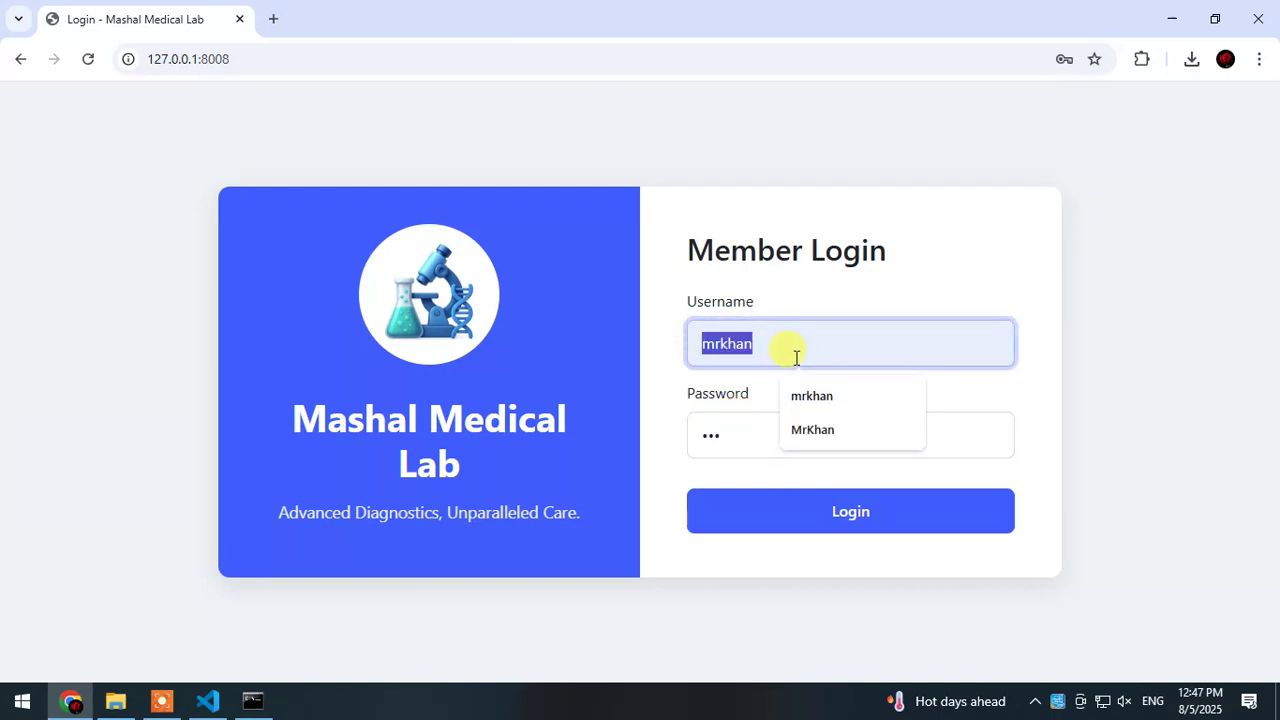
pyautogui.moveTo(805, 348); pyautogui.dragTo(609, 348)
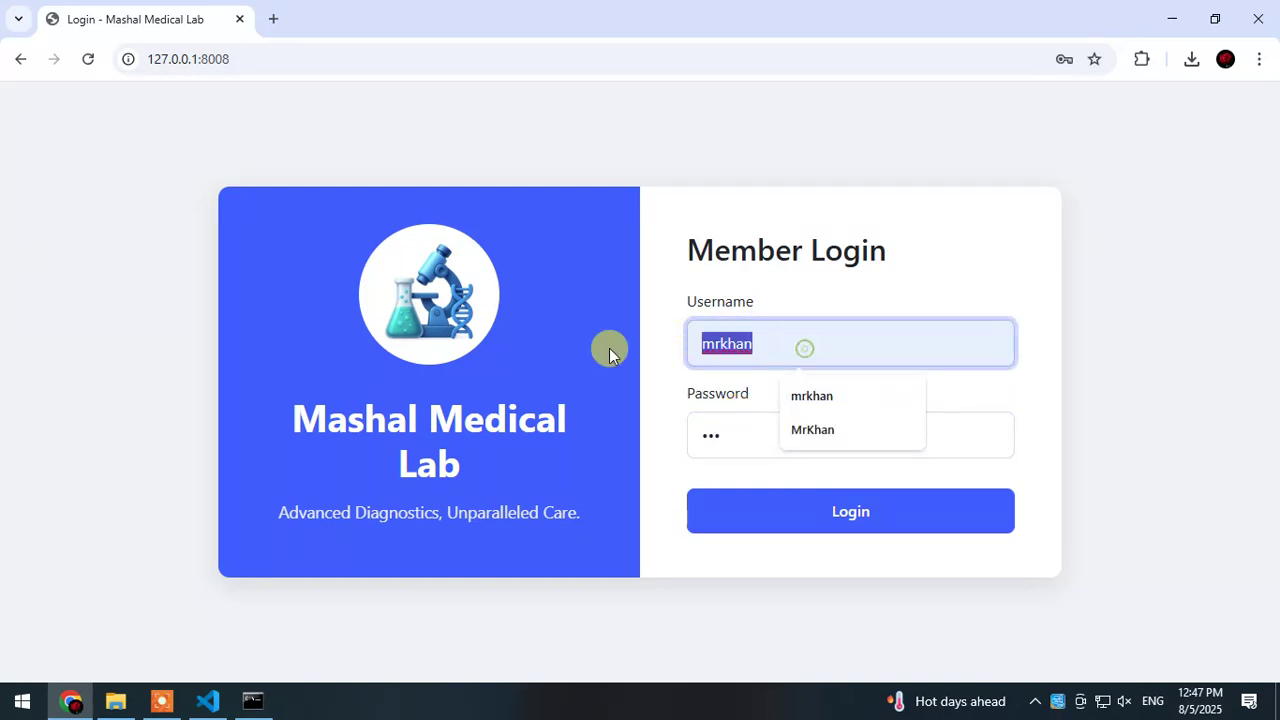
pyautogui.click(730, 436)
pyautogui.click(760, 521)
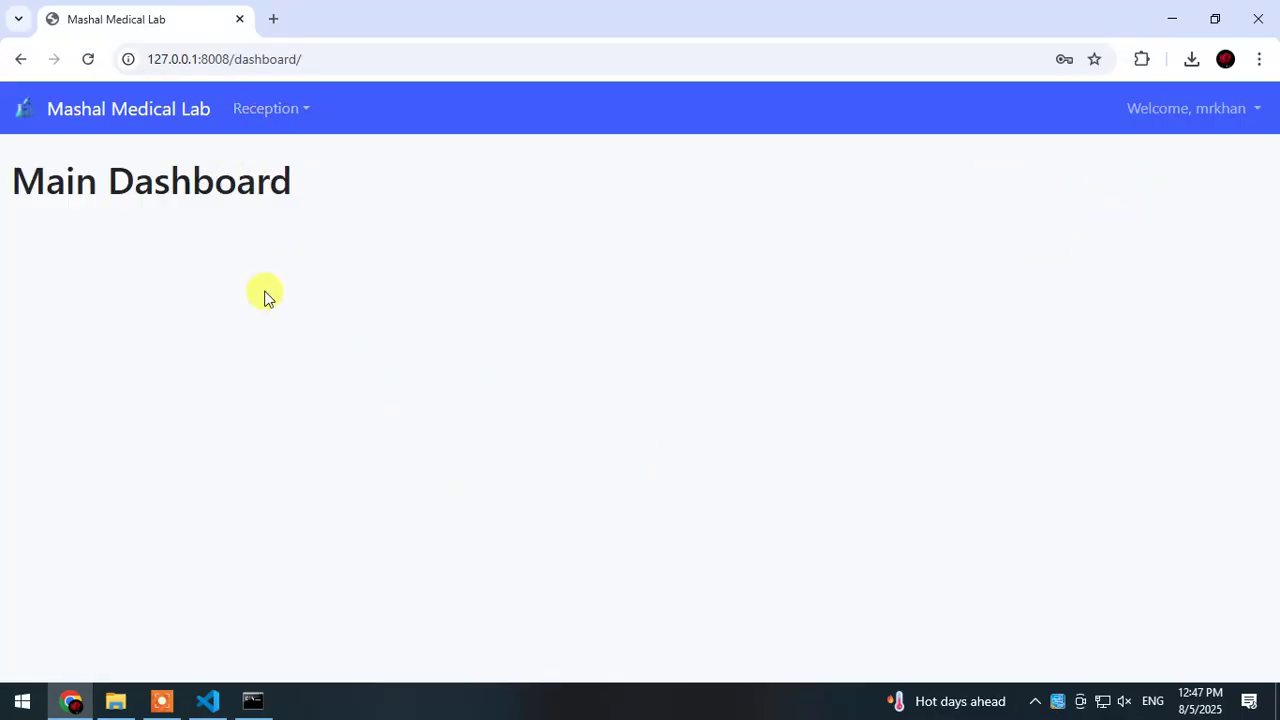
# Step: Open the New Patient / Bill page under Reception as the restricted user
pyautogui.click(270, 108)
pyautogui.click(272, 152)
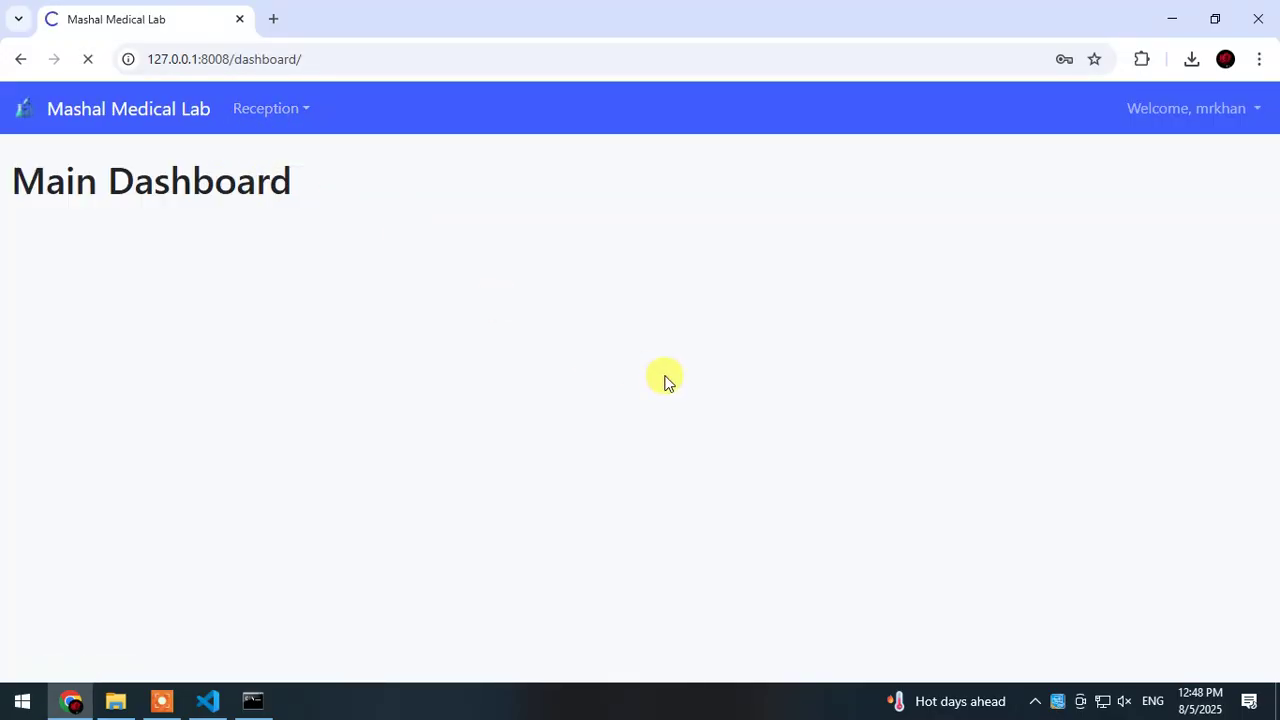